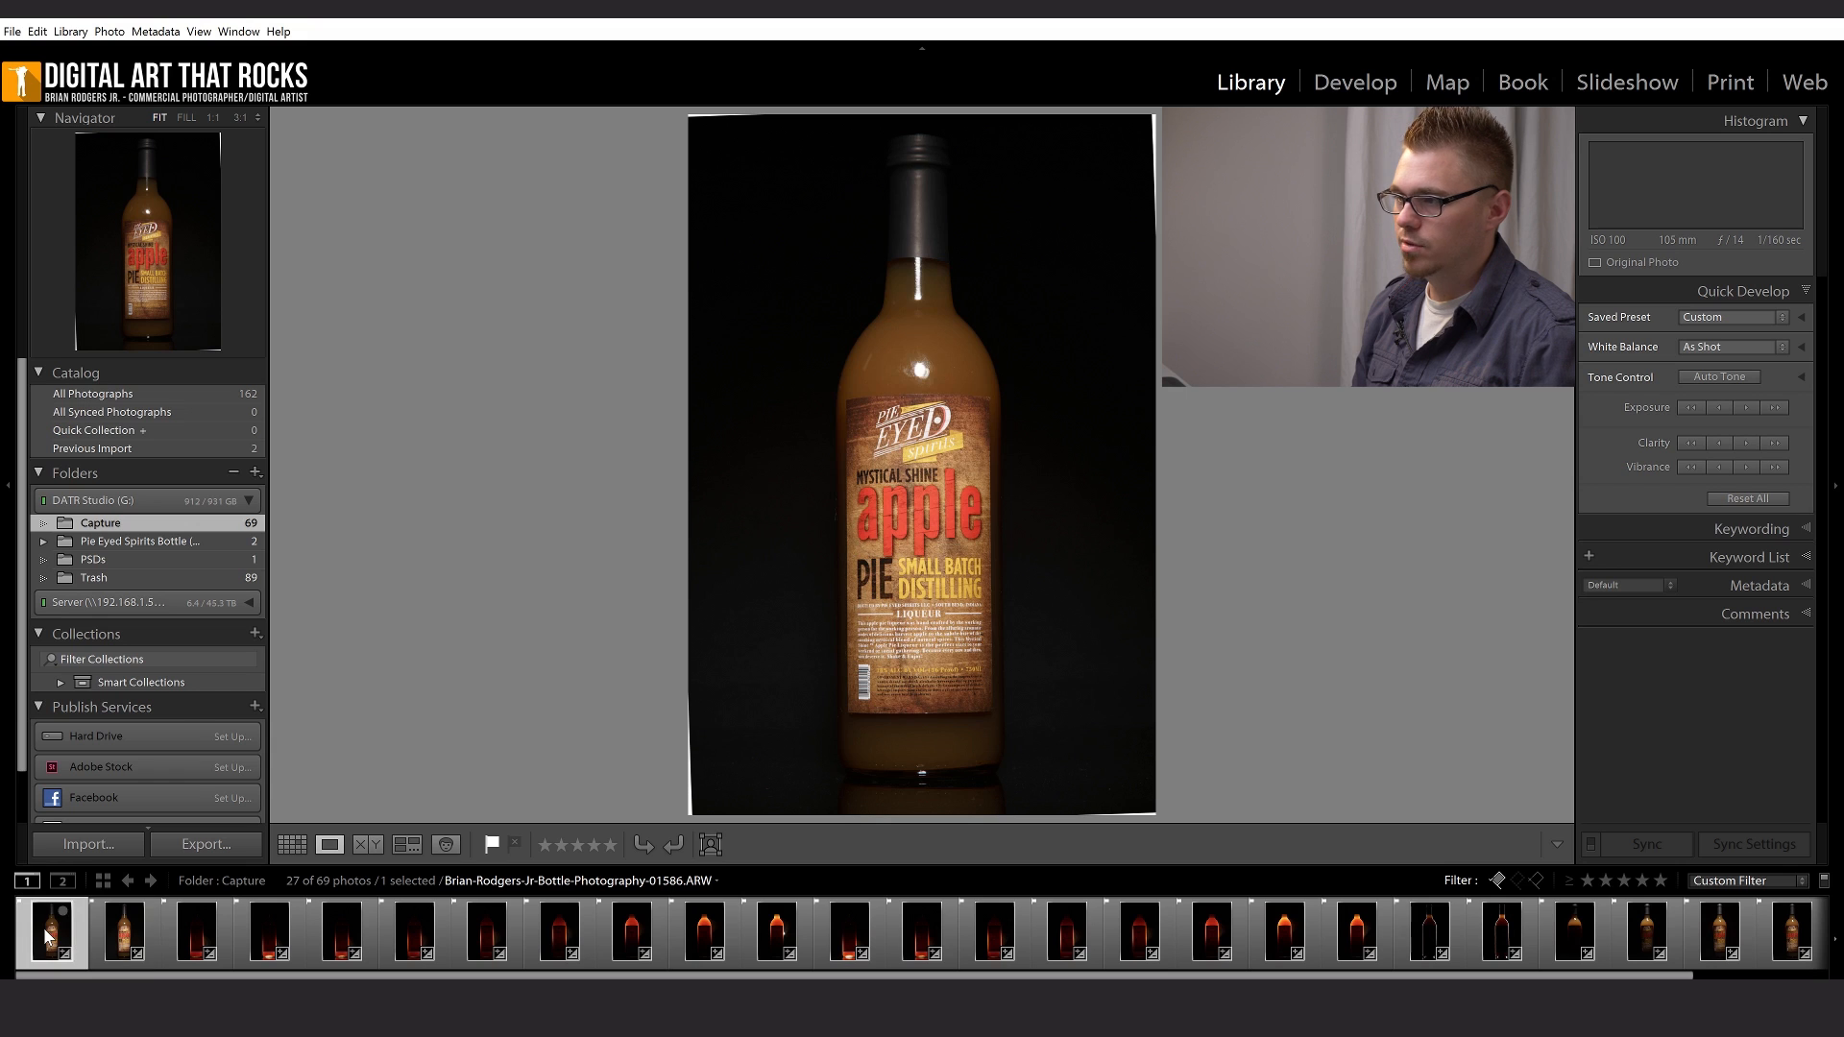
# - Browse the picked bottle shots in the Capture folder, from the front-lit label photos through the orange backlit glow exposures
pyautogui.press('Left')
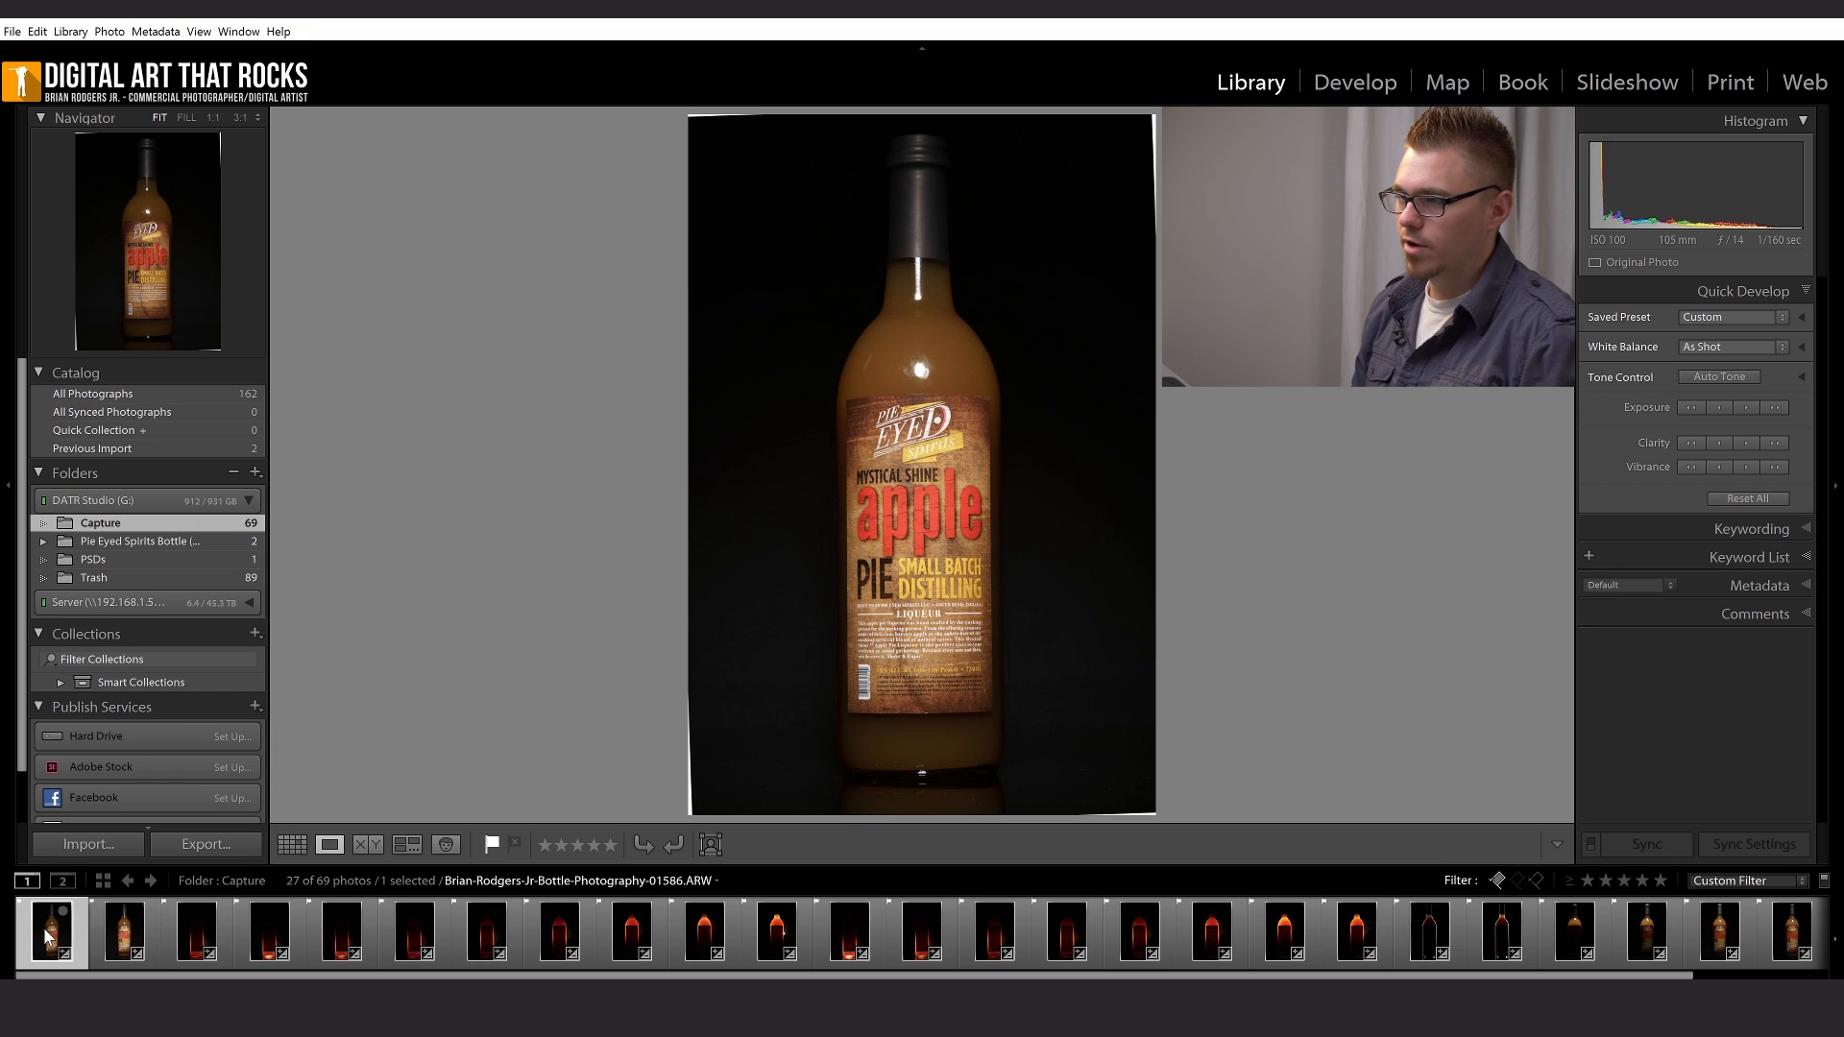
pyautogui.press('Right')
pyautogui.press('Right')
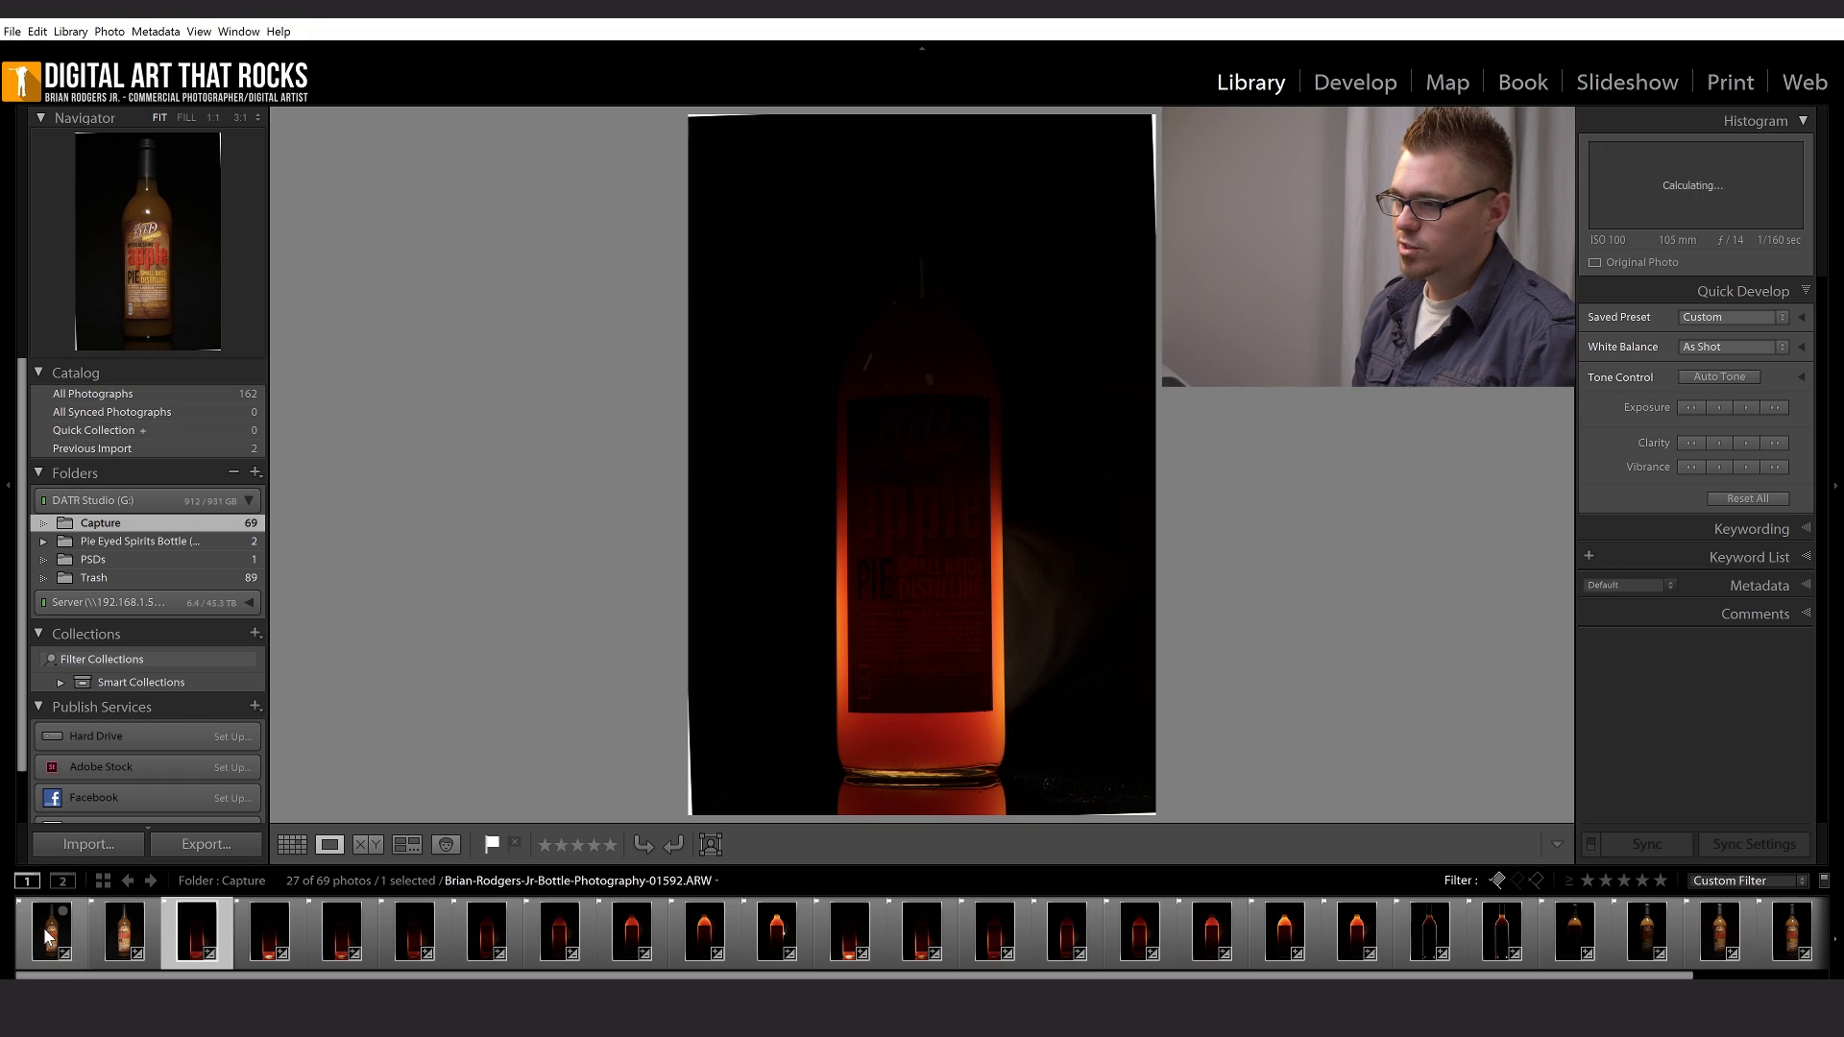
pyautogui.press('Right')
pyautogui.press('Right')
pyautogui.press('Right')
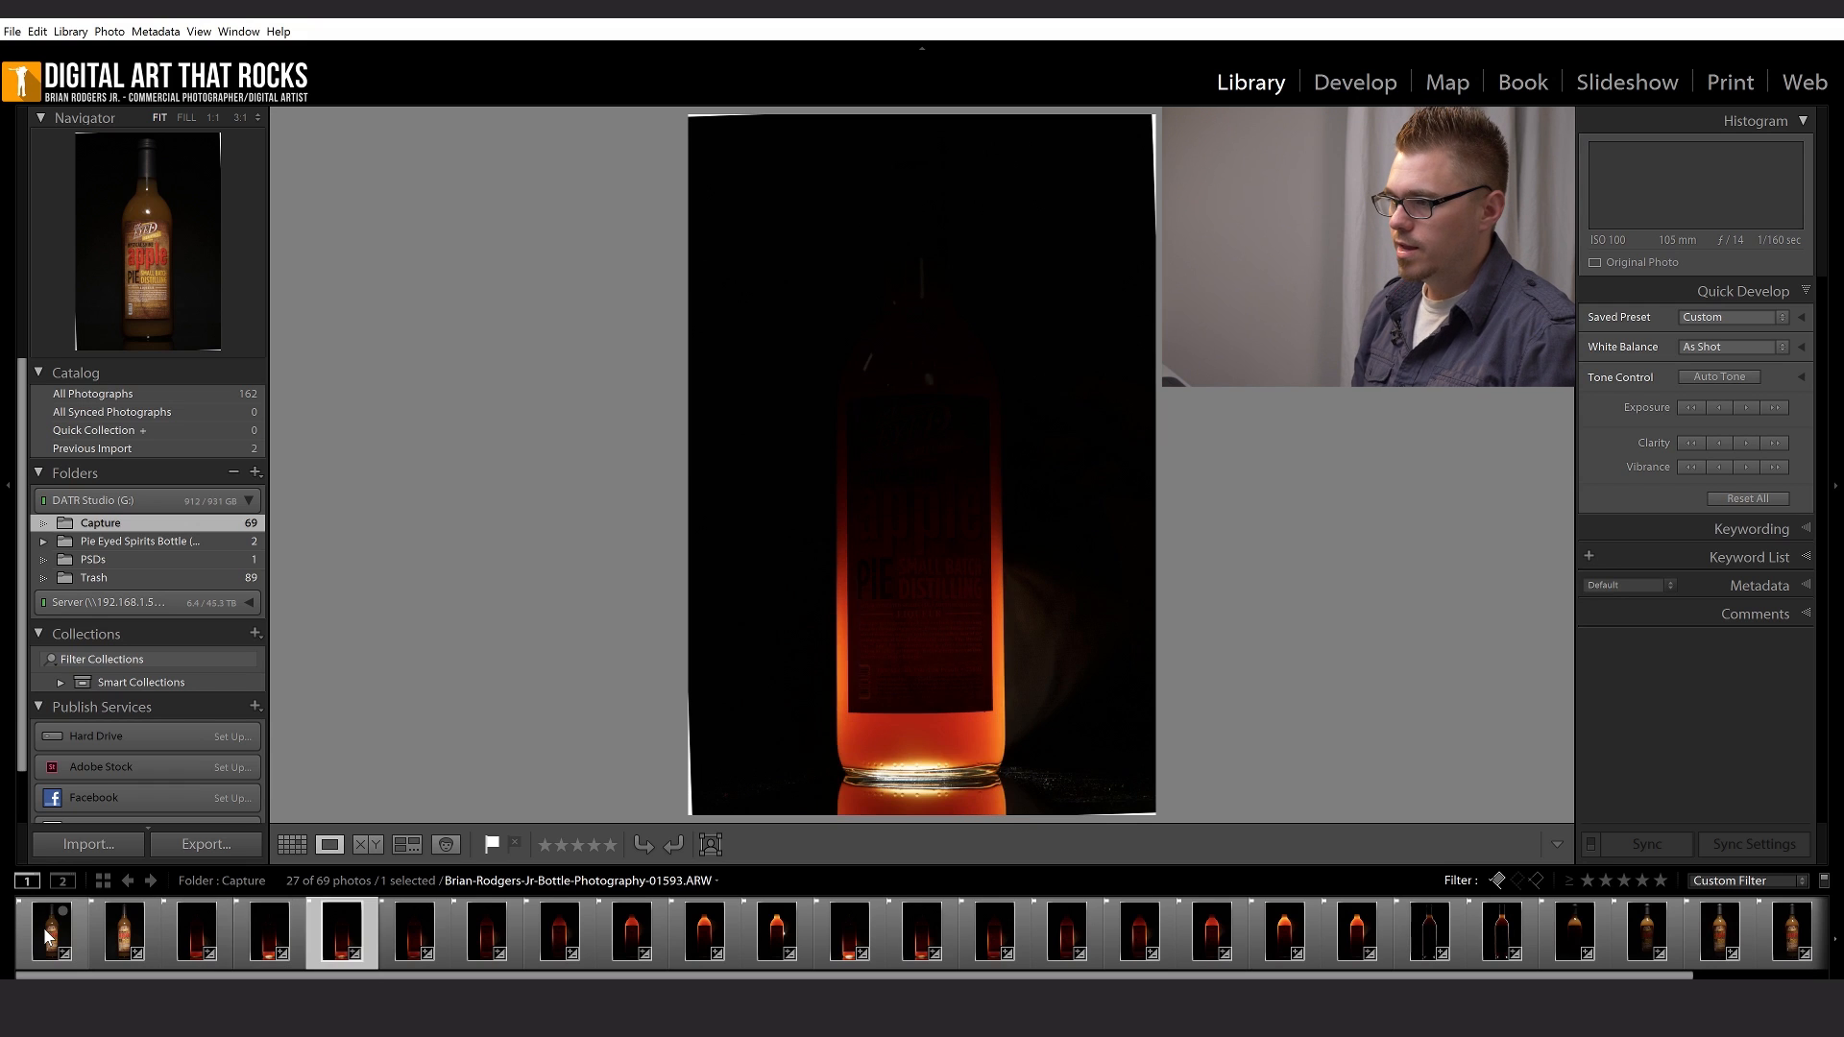
pyautogui.press('Right')
pyautogui.press('Right')
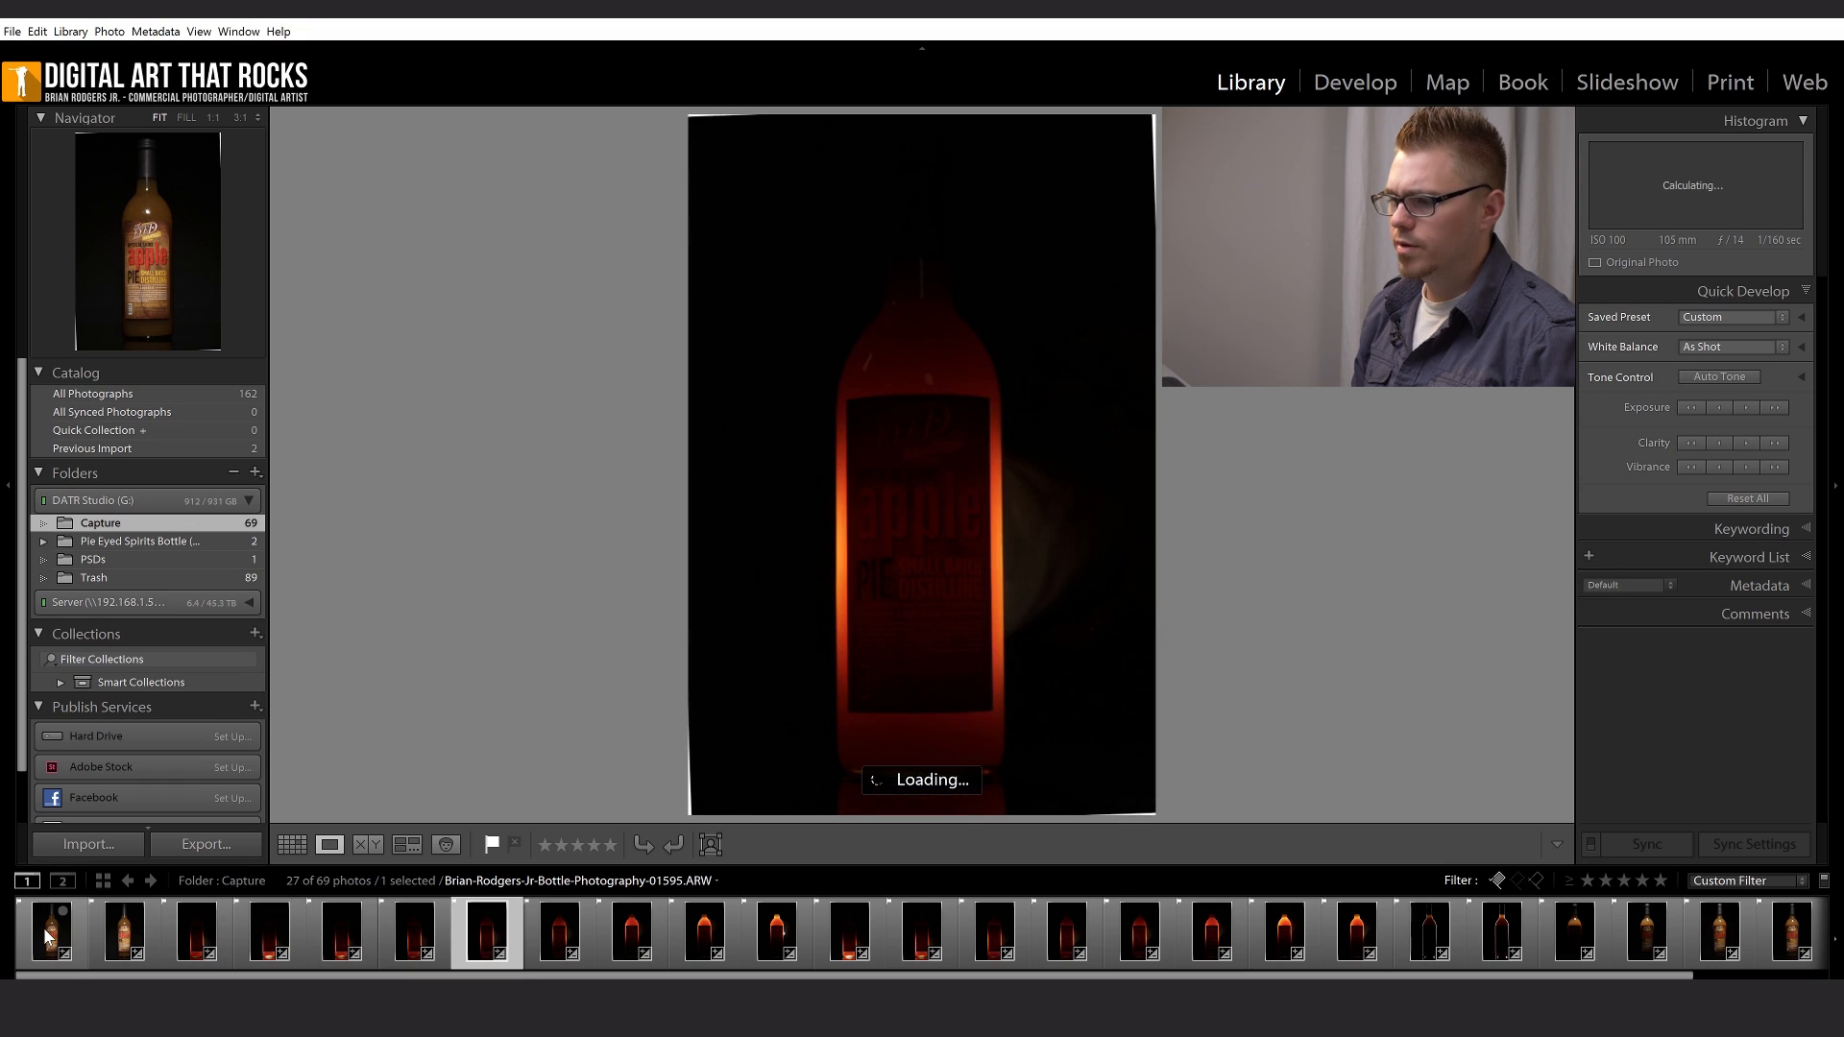
pyautogui.press('Right')
pyautogui.press('Right')
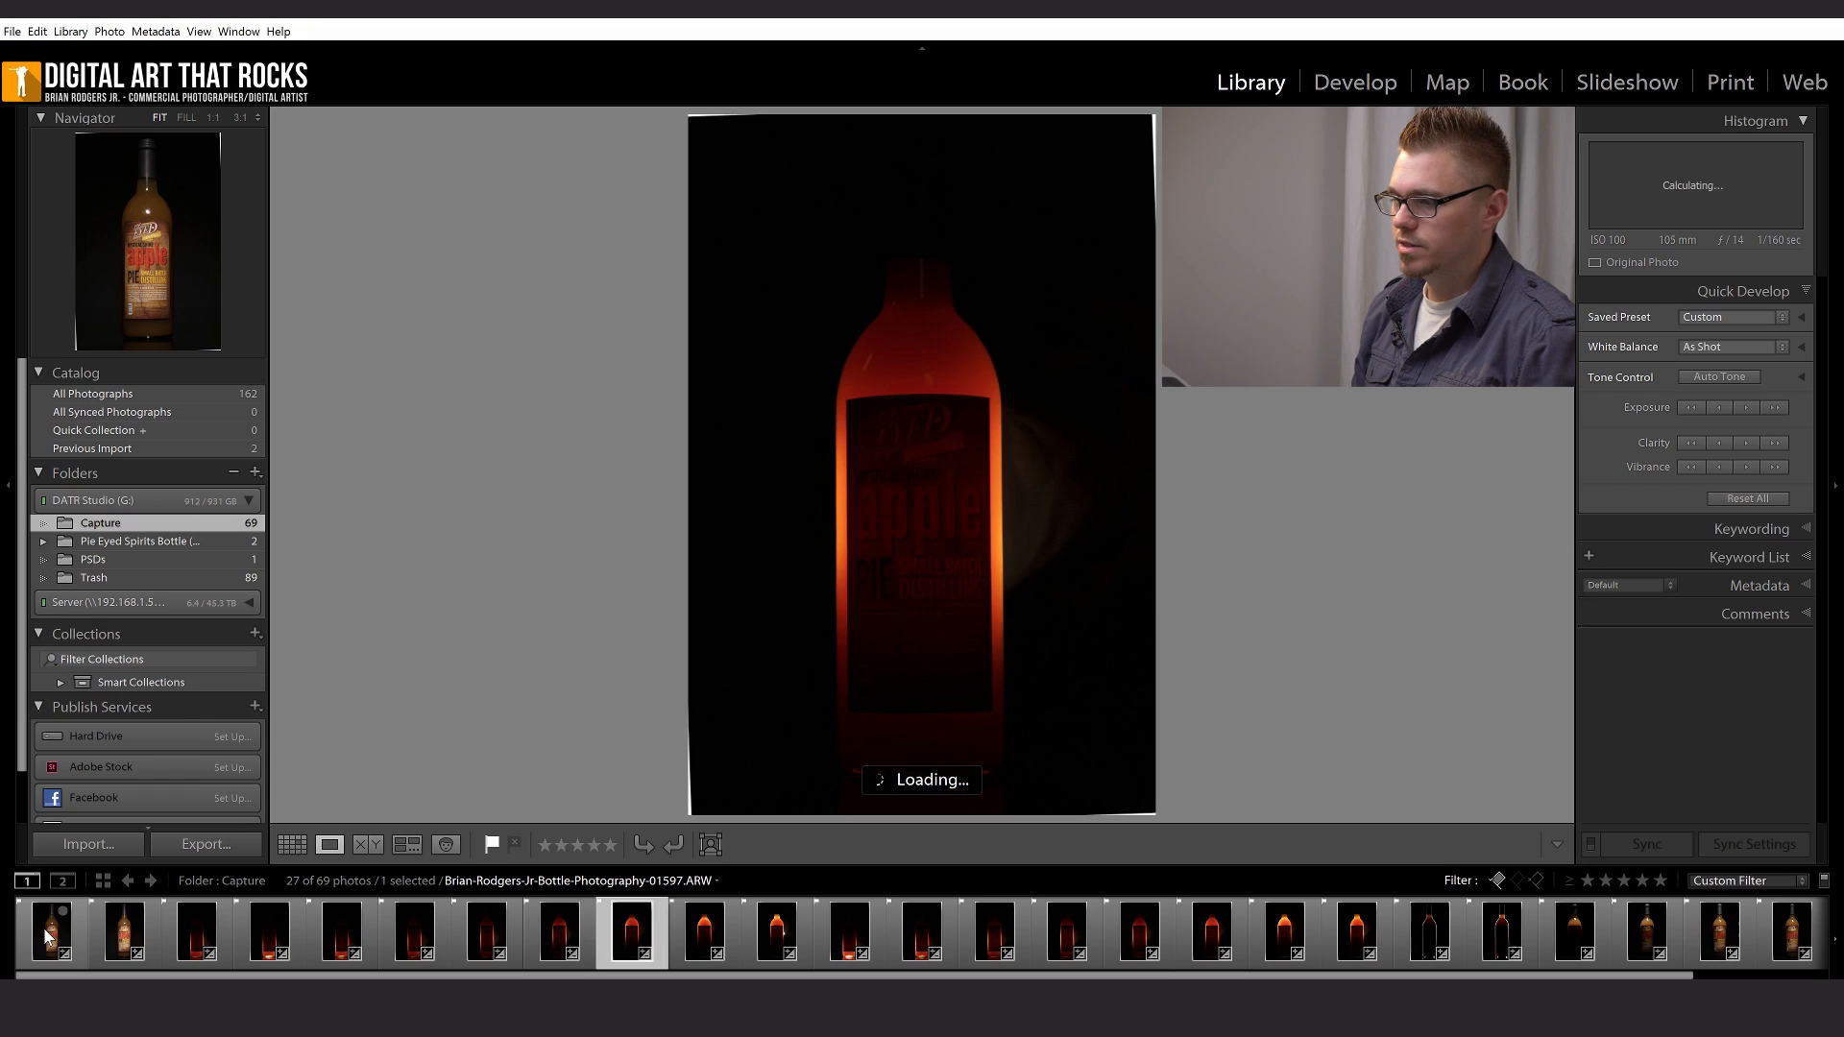
pyautogui.press('Right')
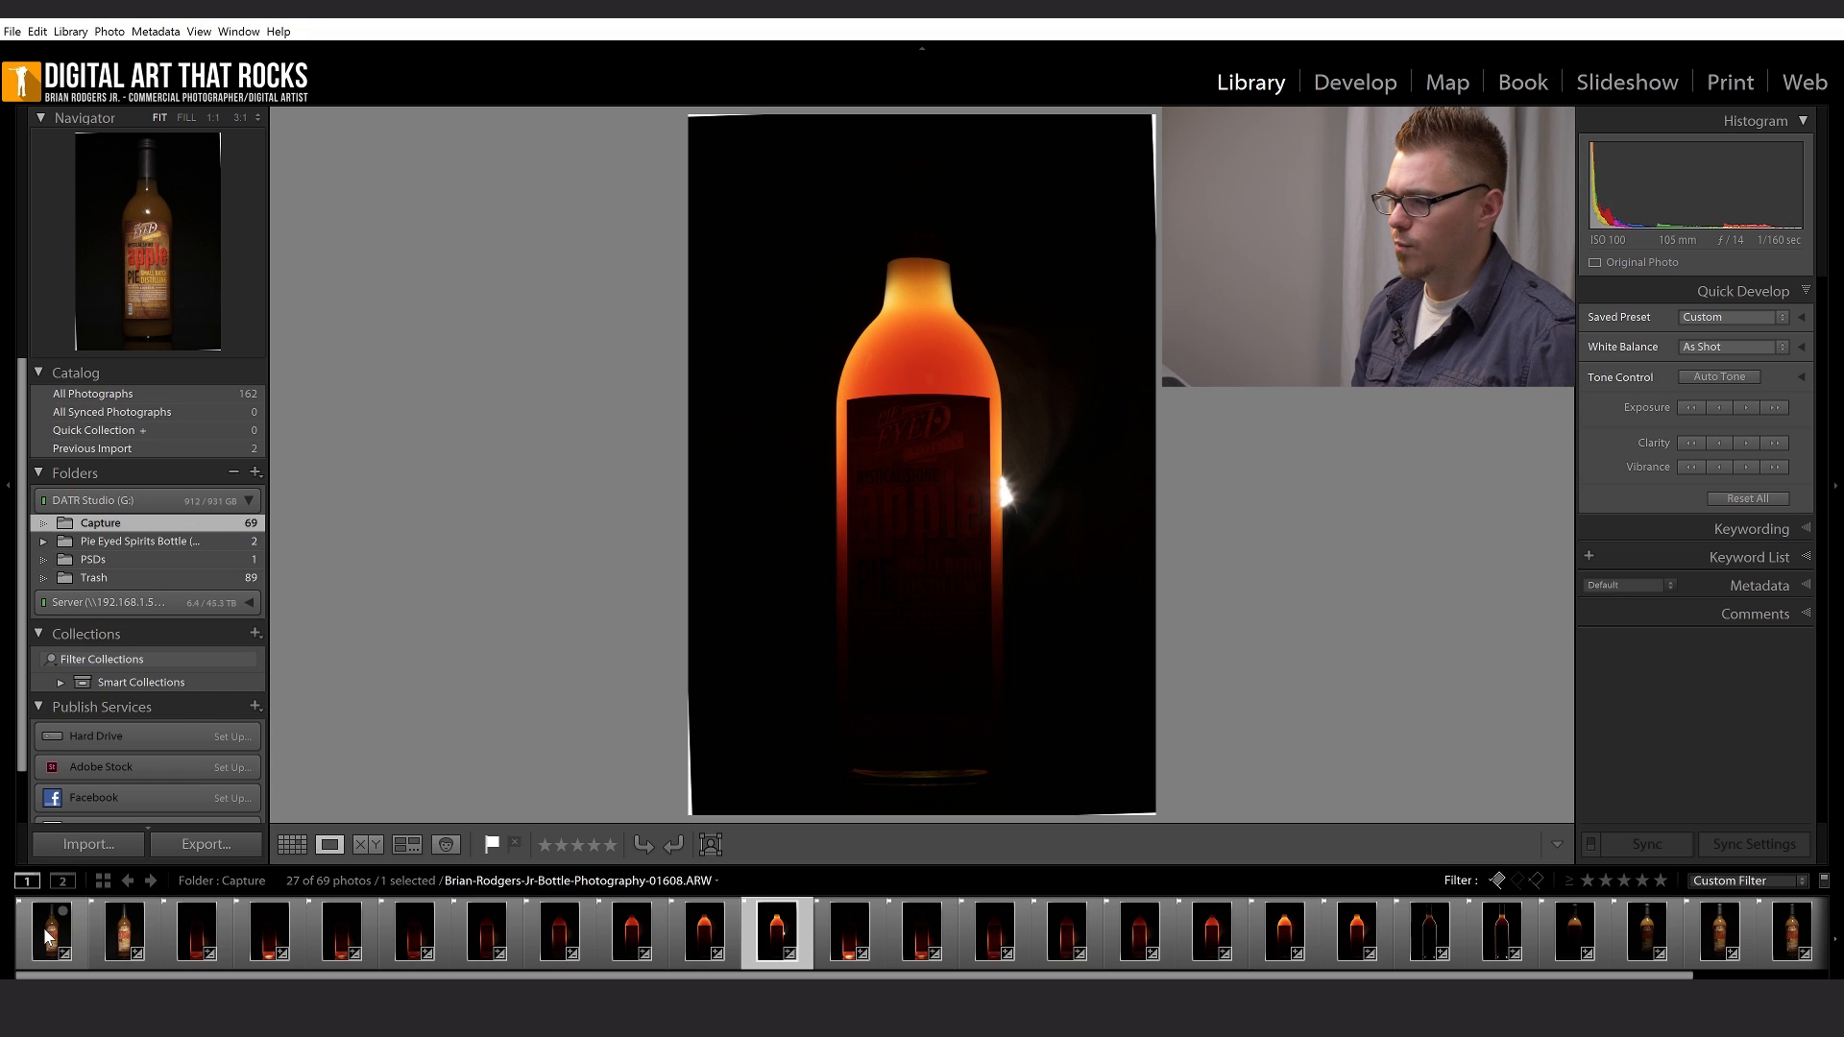
pyautogui.press('Right')
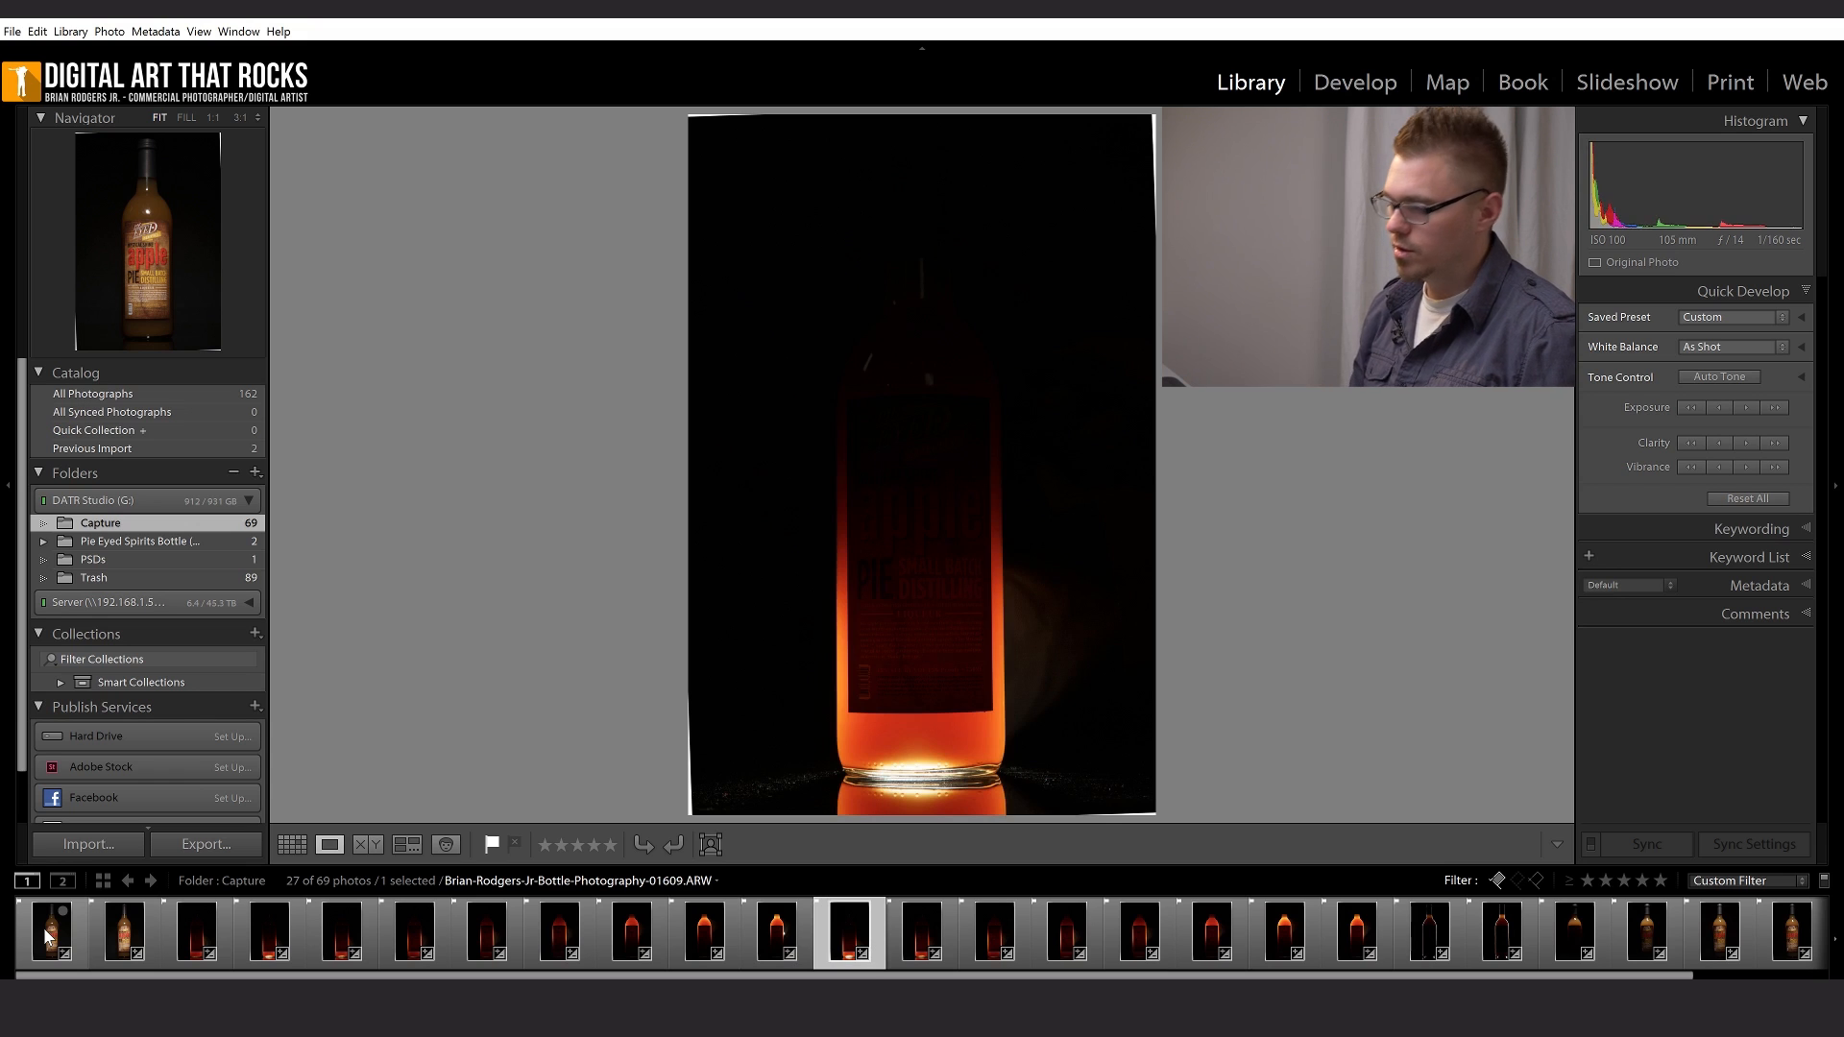
pyautogui.press('Right')
pyautogui.press('Right')
pyautogui.press('Right')
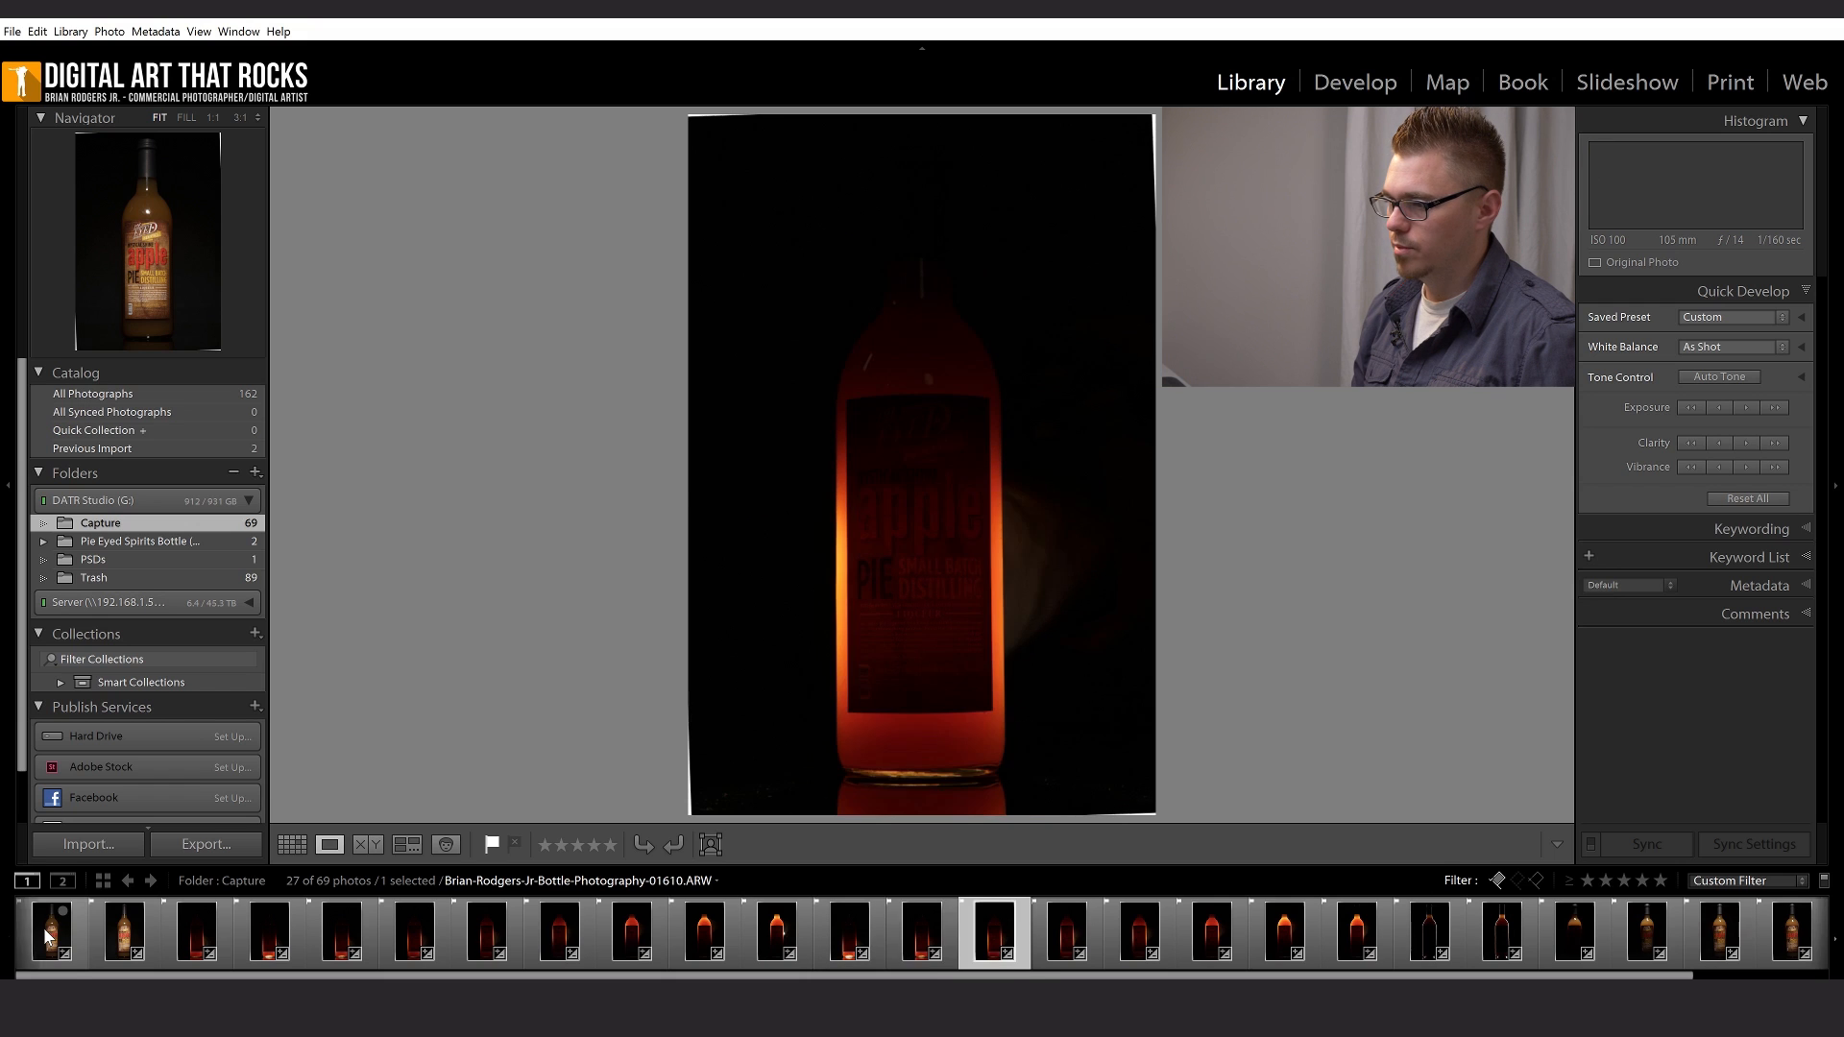
pyautogui.press('Right')
pyautogui.press('Right')
pyautogui.press('Right')
pyautogui.press('Right')
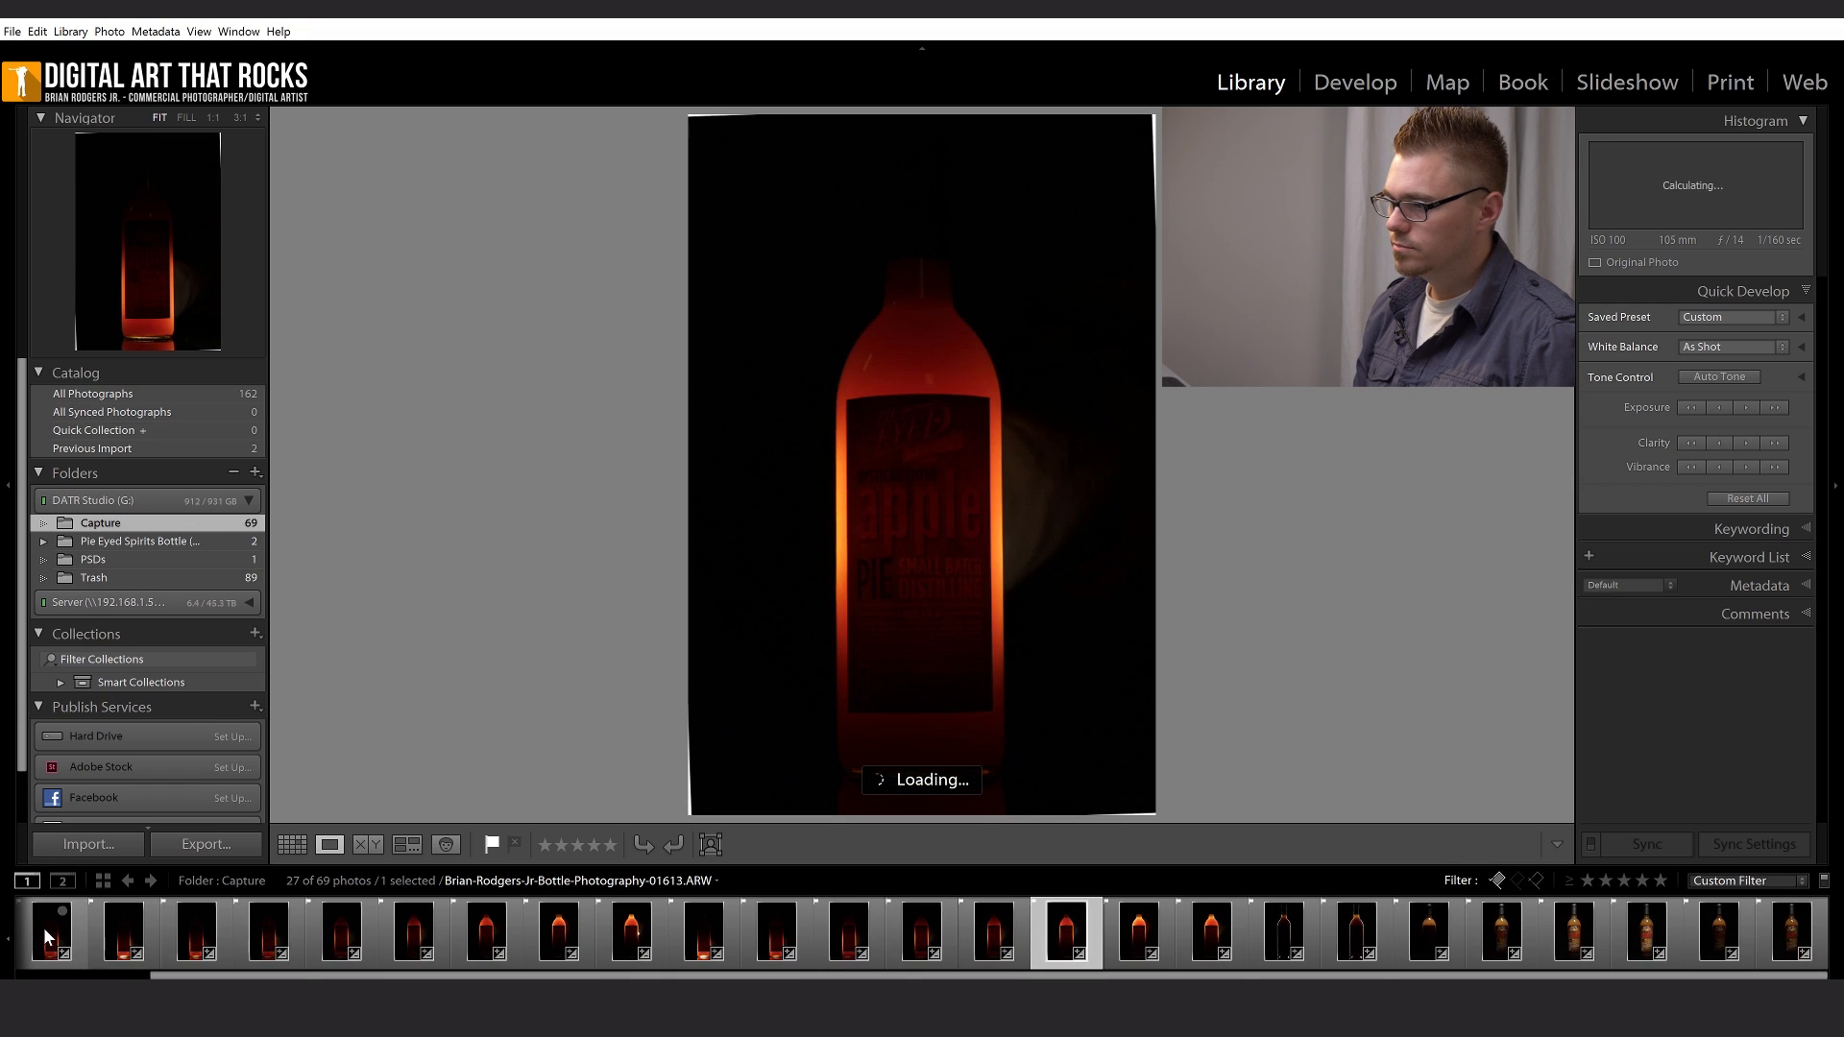
# - Compare the two edge-lit bottle shots, 01626 and 01631
pyautogui.press('Right')
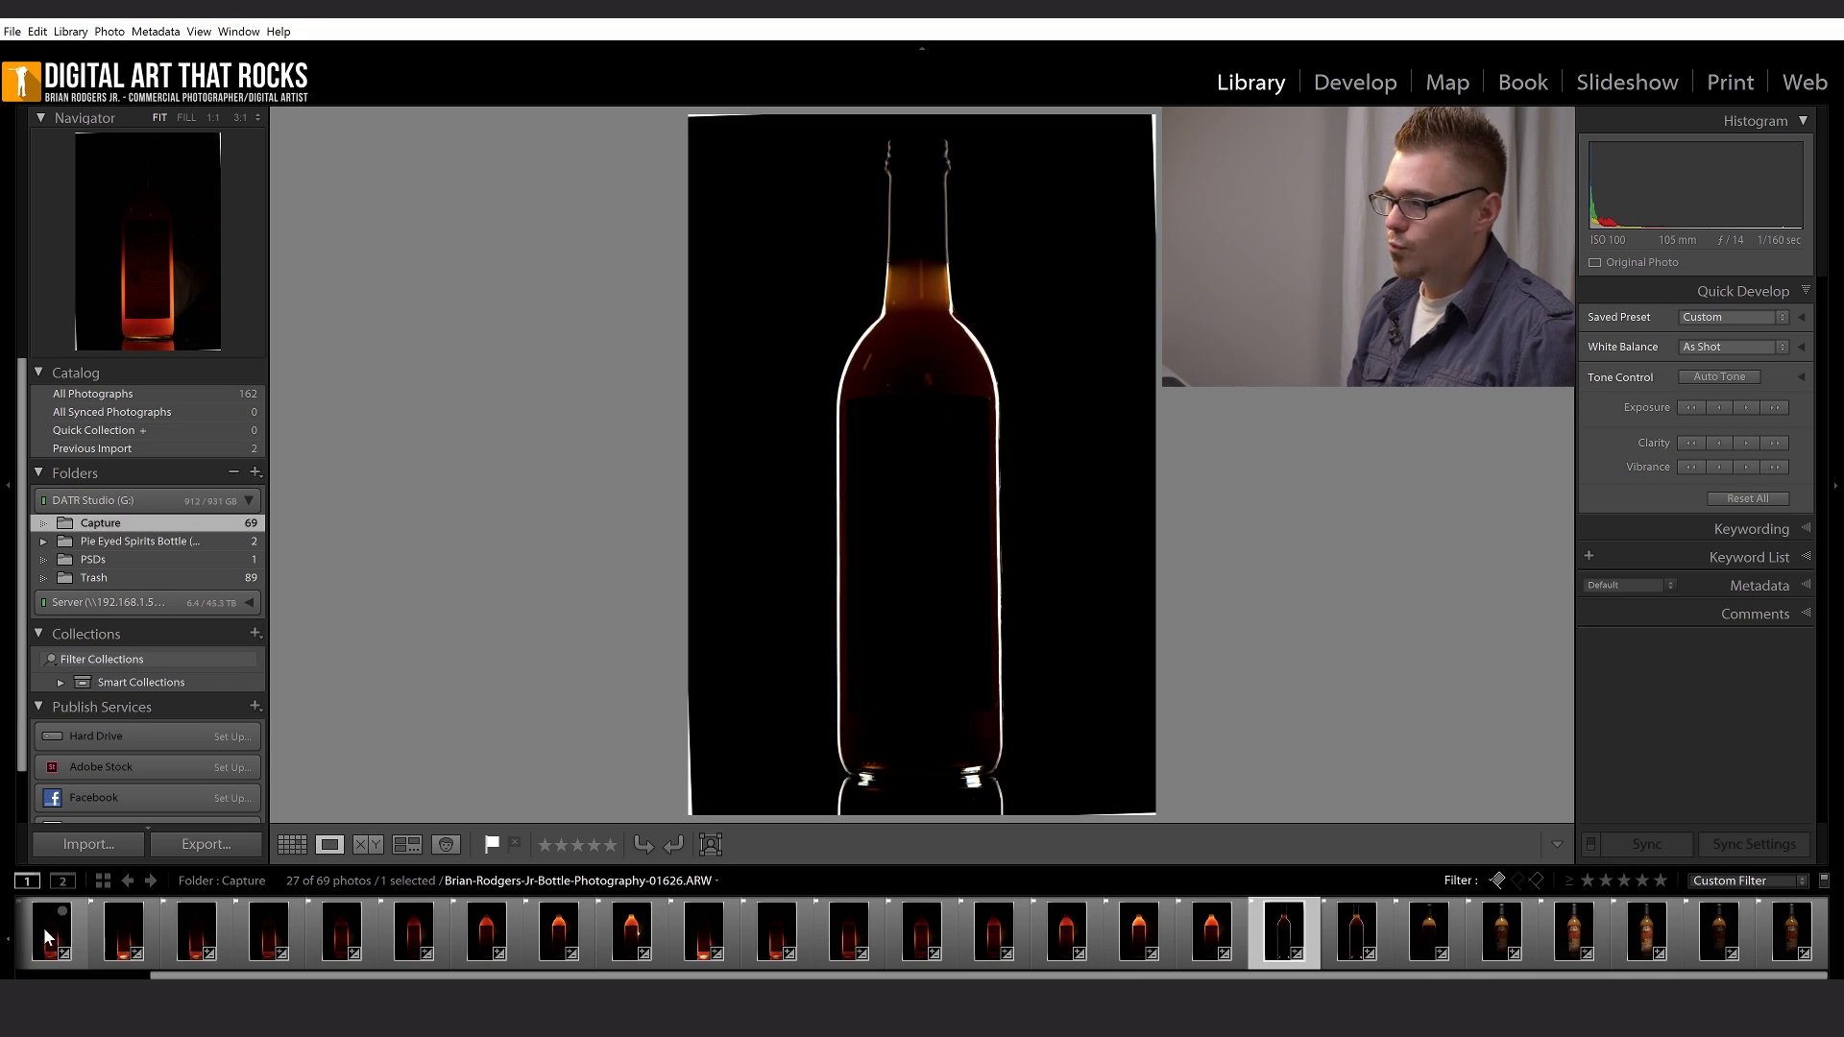
pyautogui.press('Right')
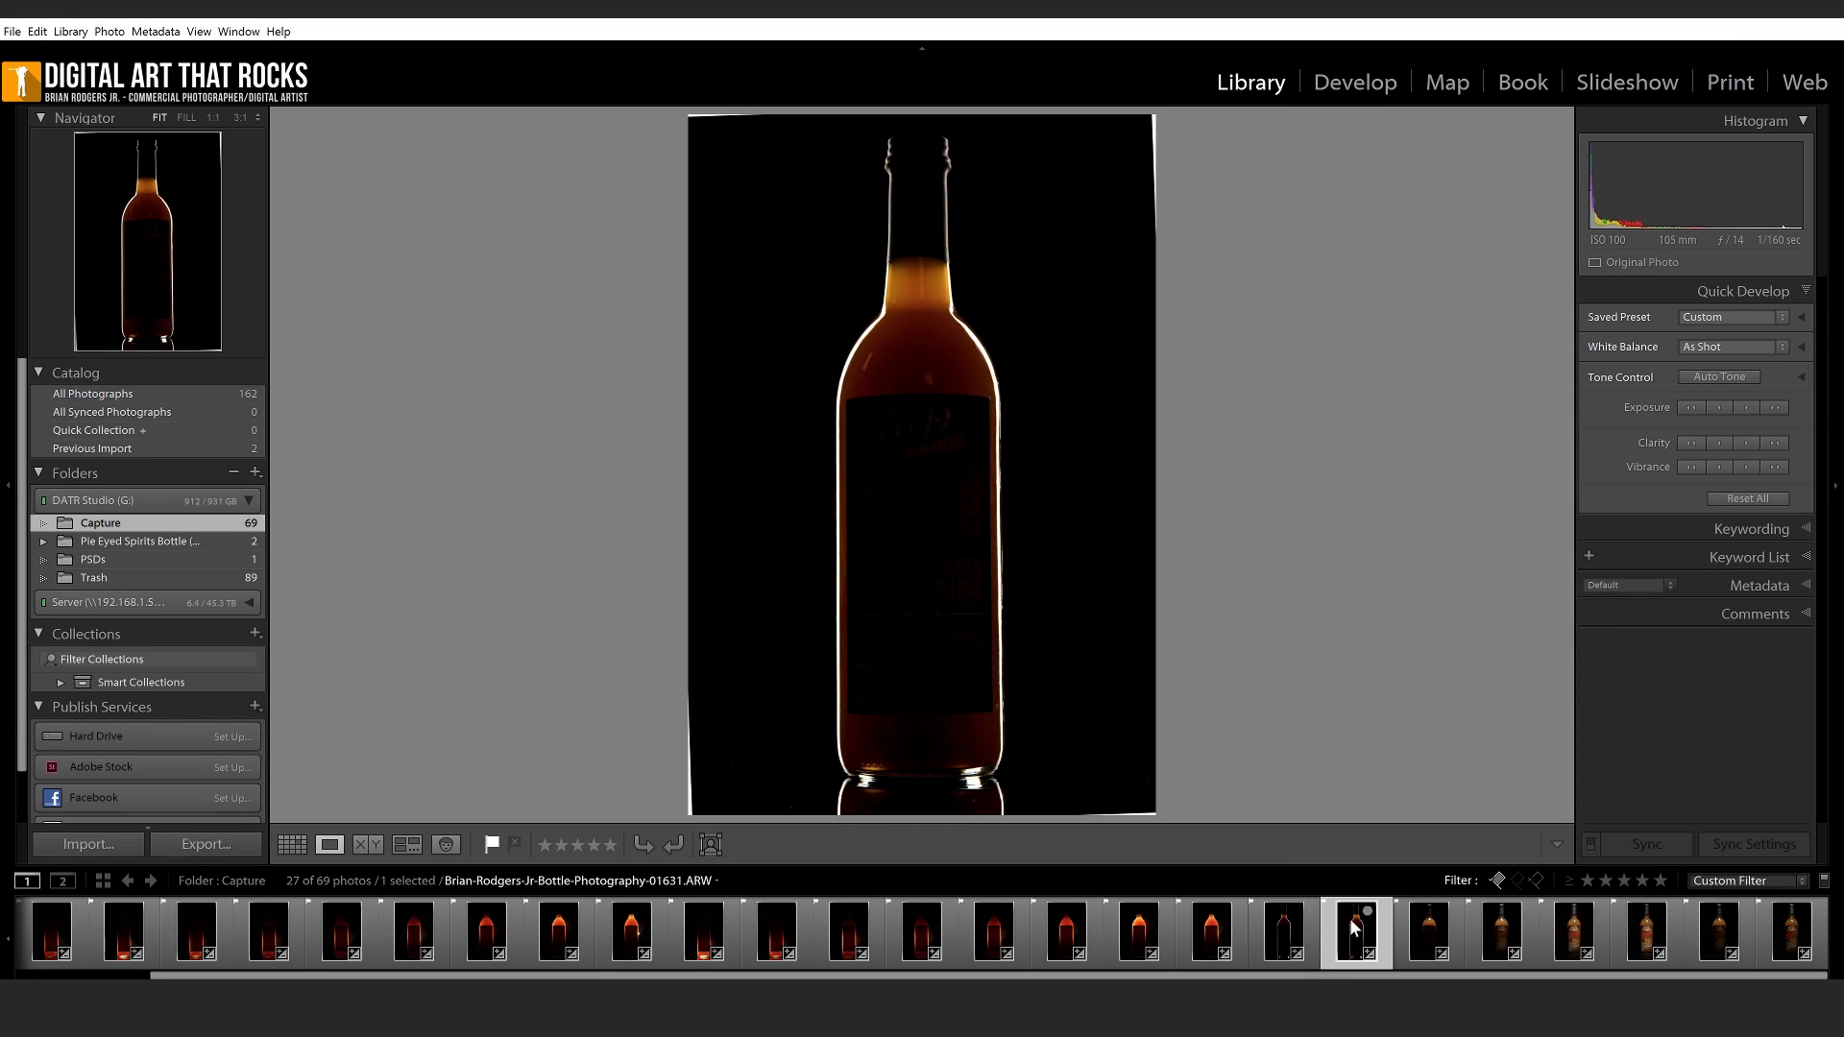
pyautogui.click(1292, 937)
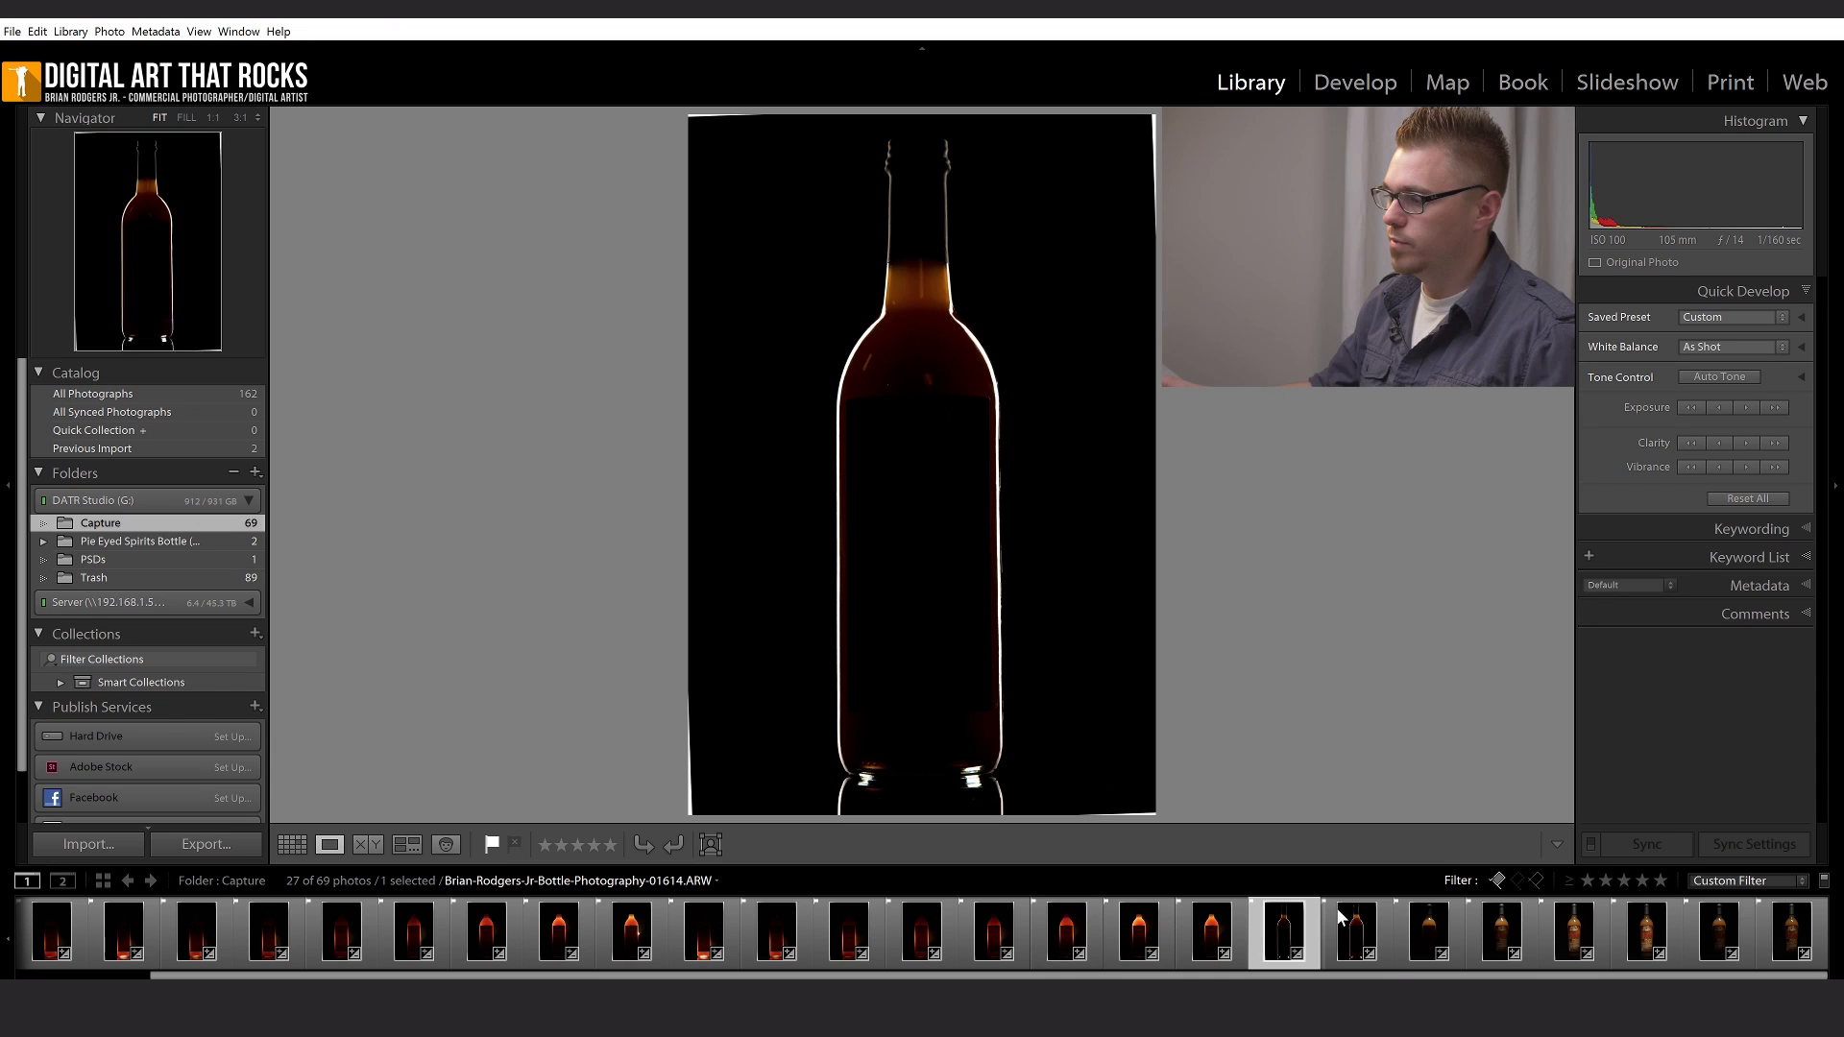
pyautogui.click(1355, 924)
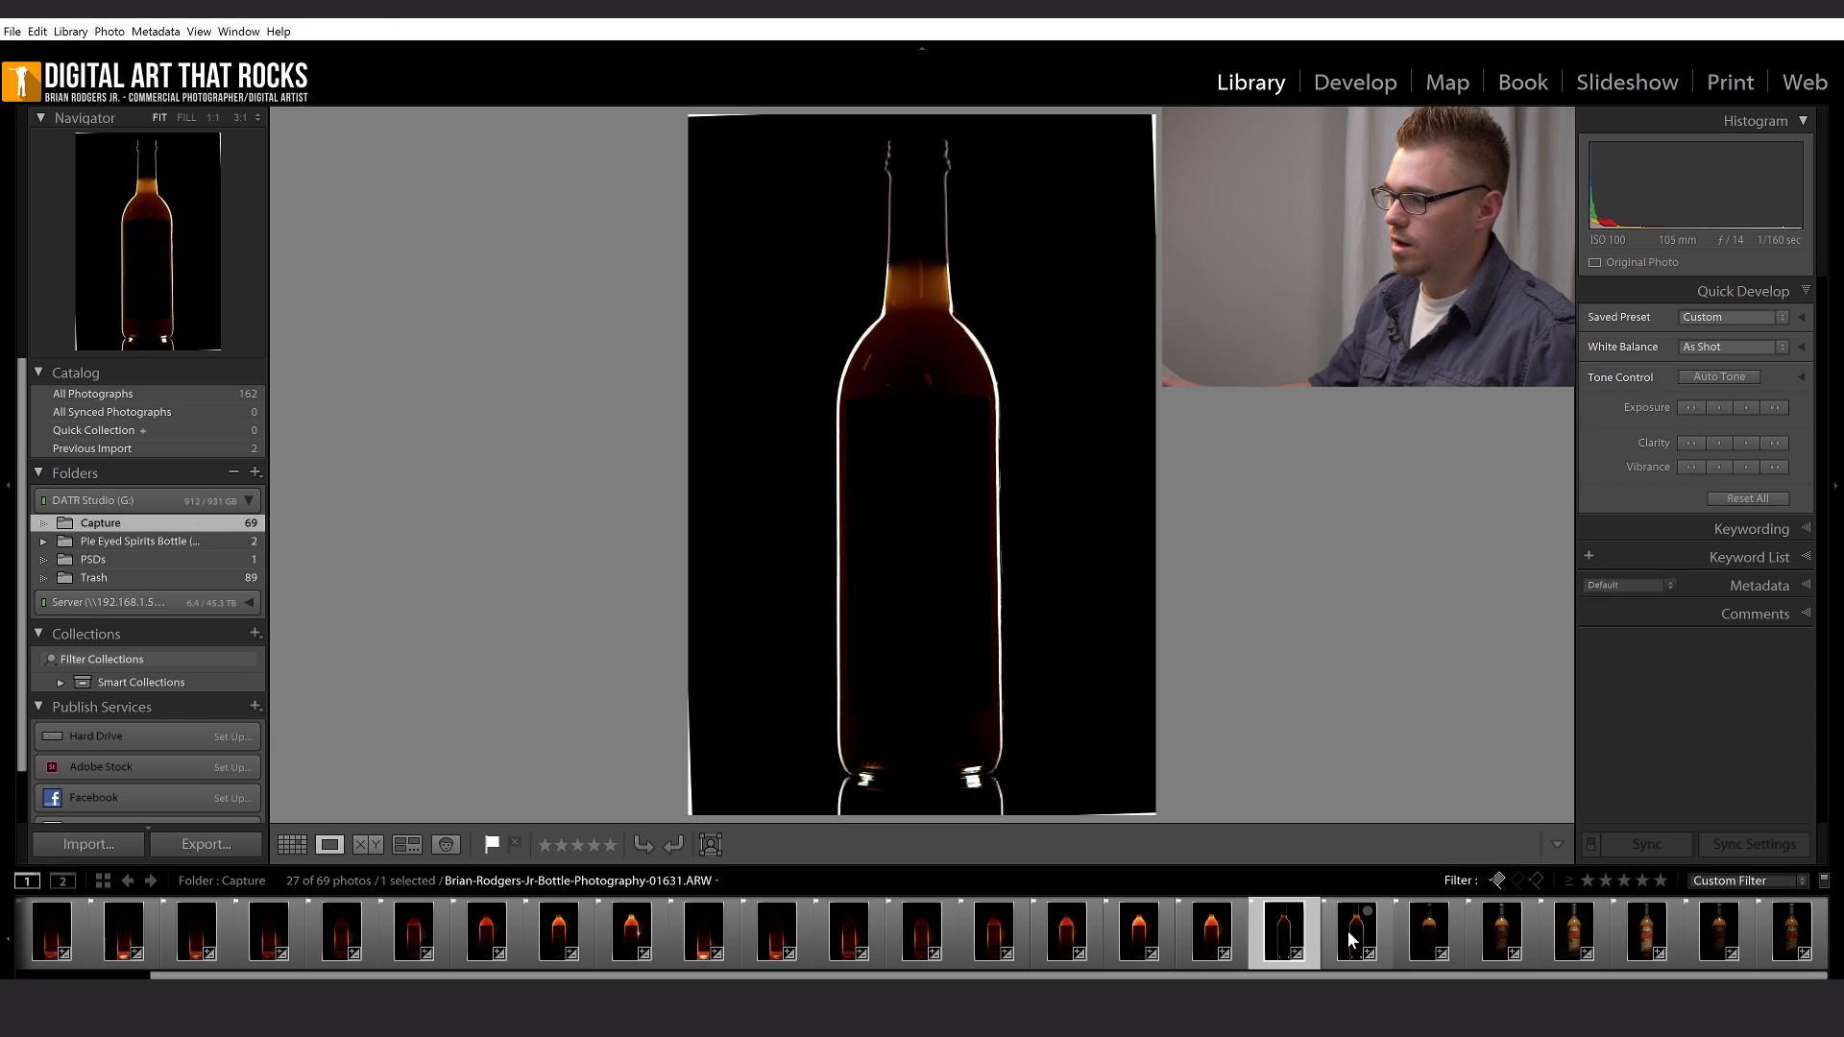
# - Review the front-lit neck and label exposures from 01637 onward, and return to edge-lit shot 01626
pyautogui.click(1416, 928)
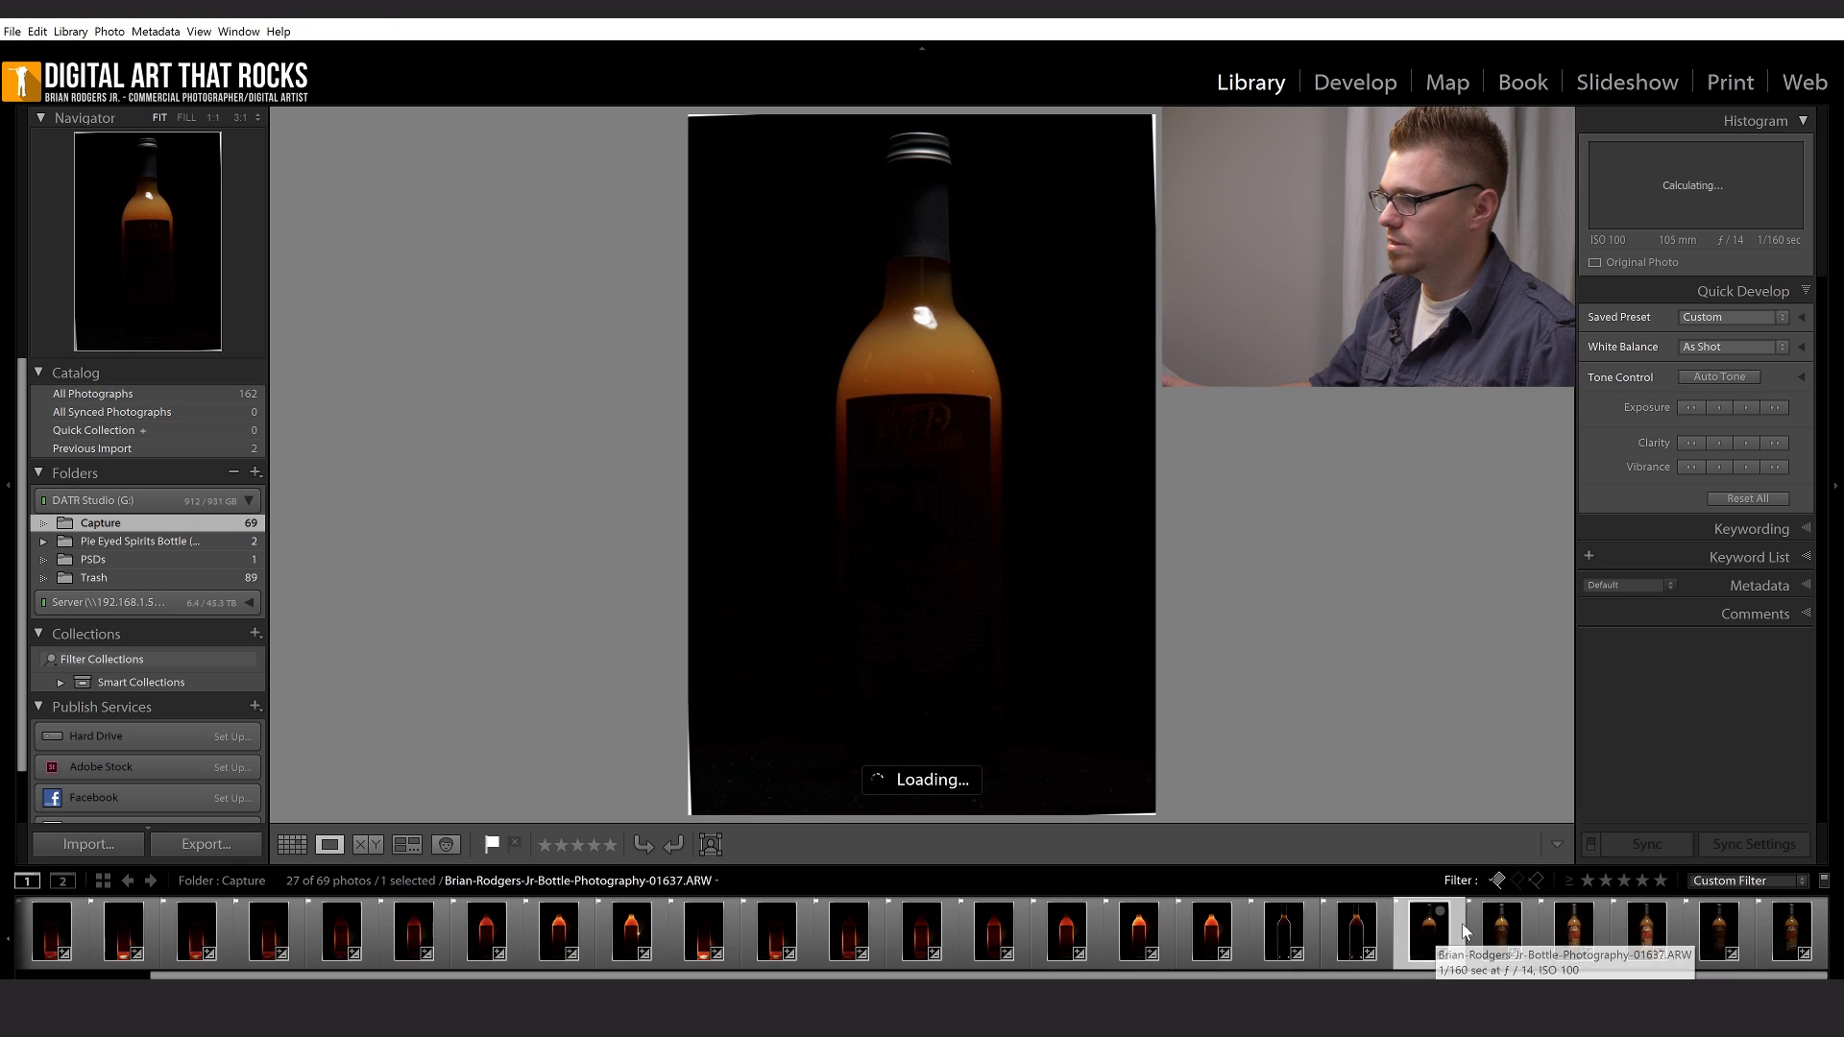
pyautogui.click(1502, 928)
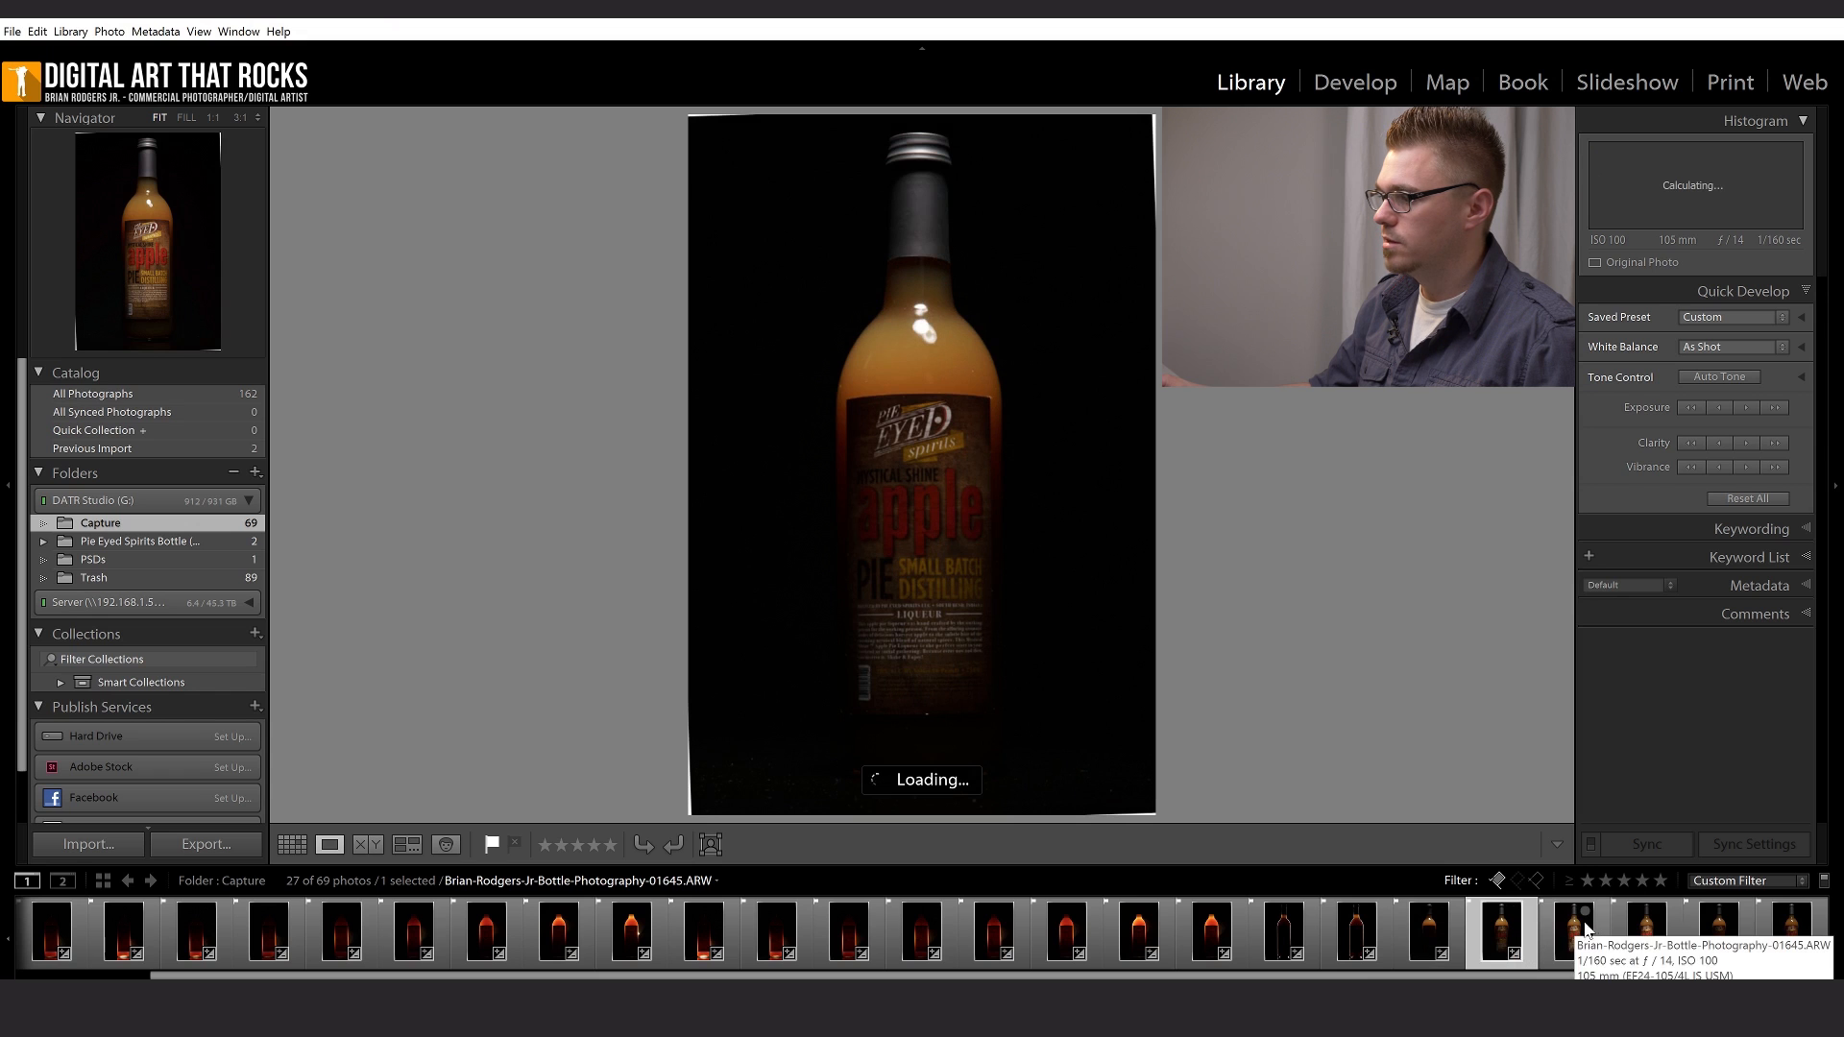
pyautogui.click(1580, 936)
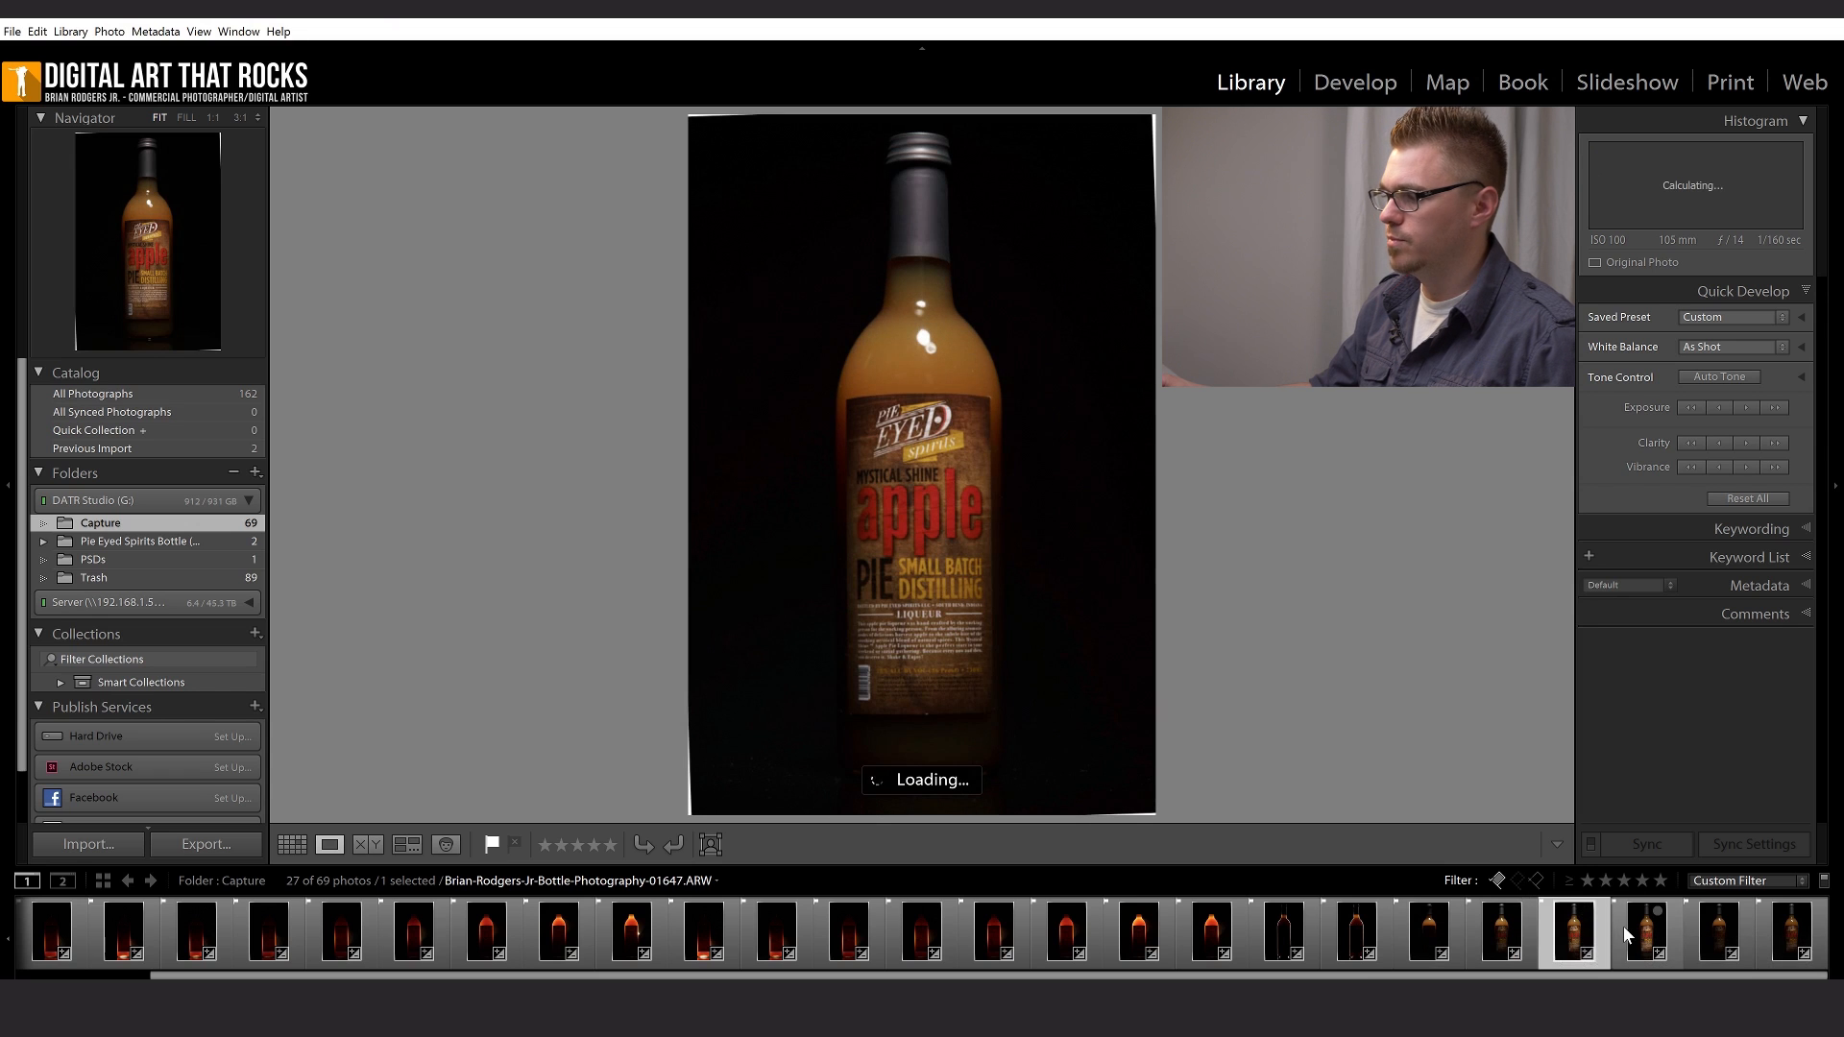
pyautogui.click(1712, 924)
pyautogui.press('Right')
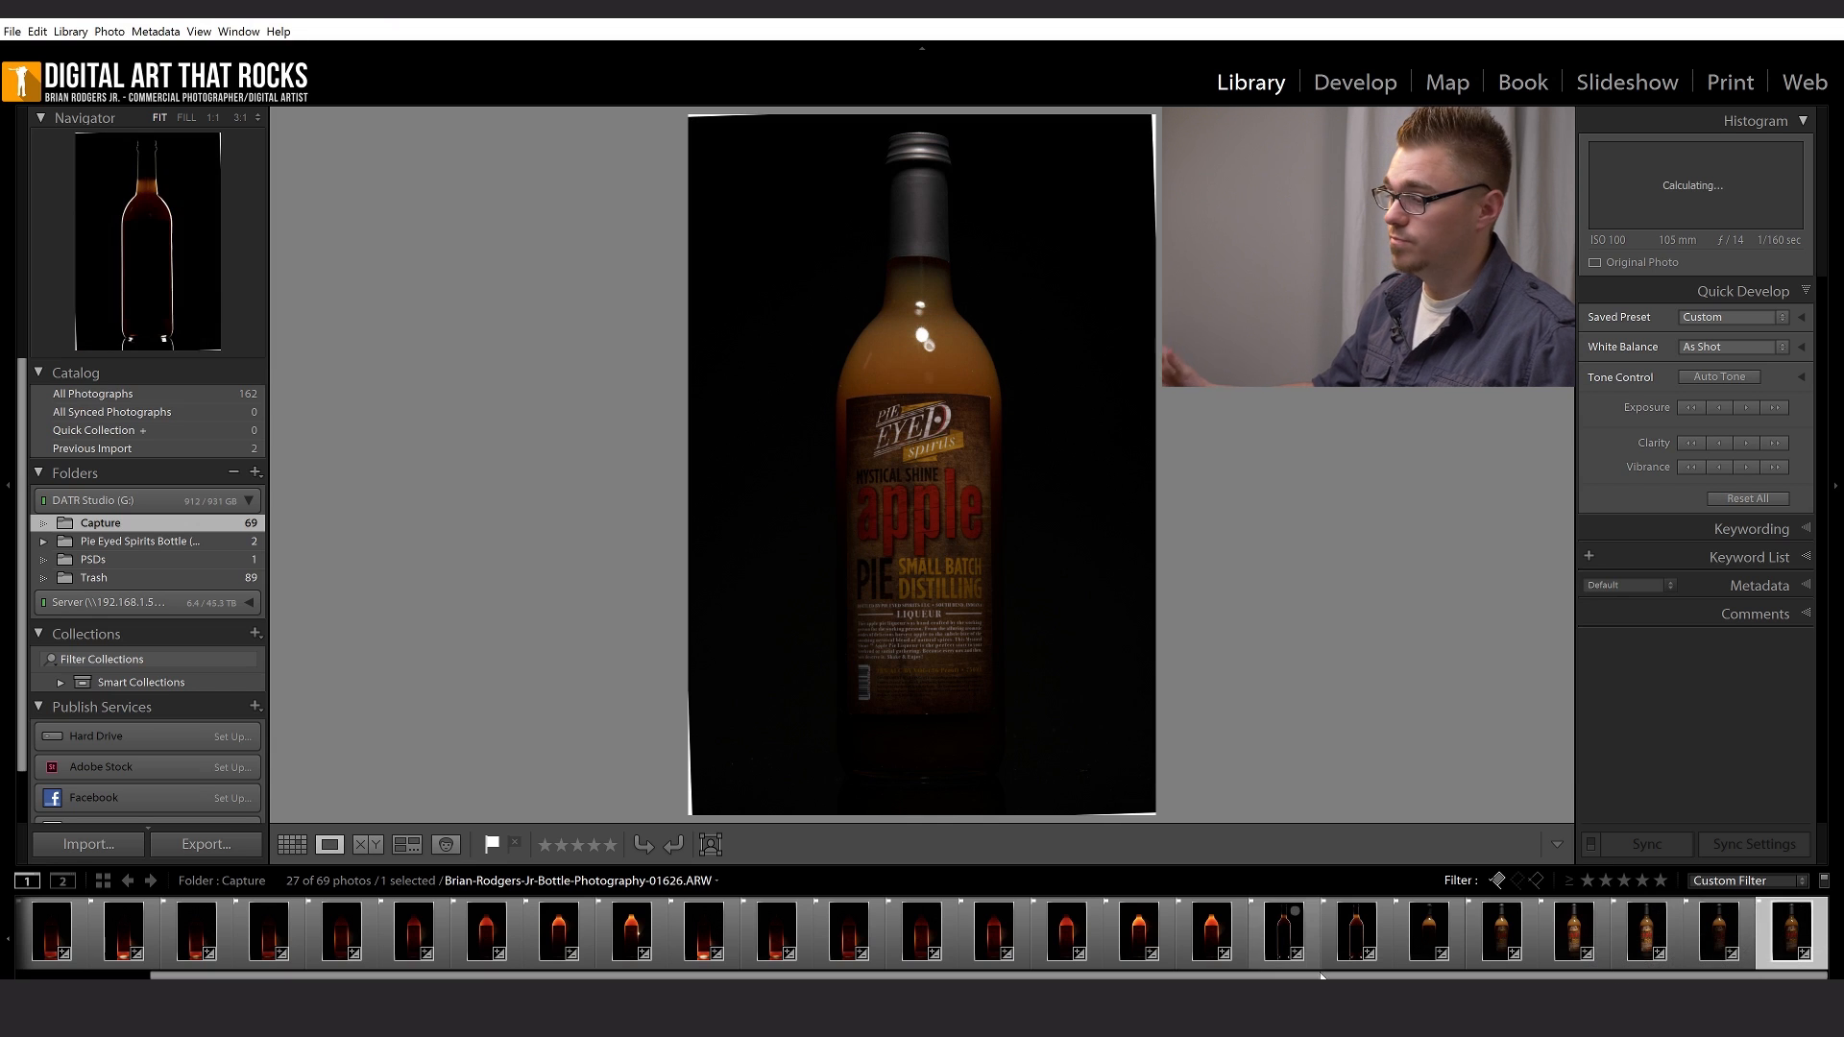
pyautogui.click(1280, 927)
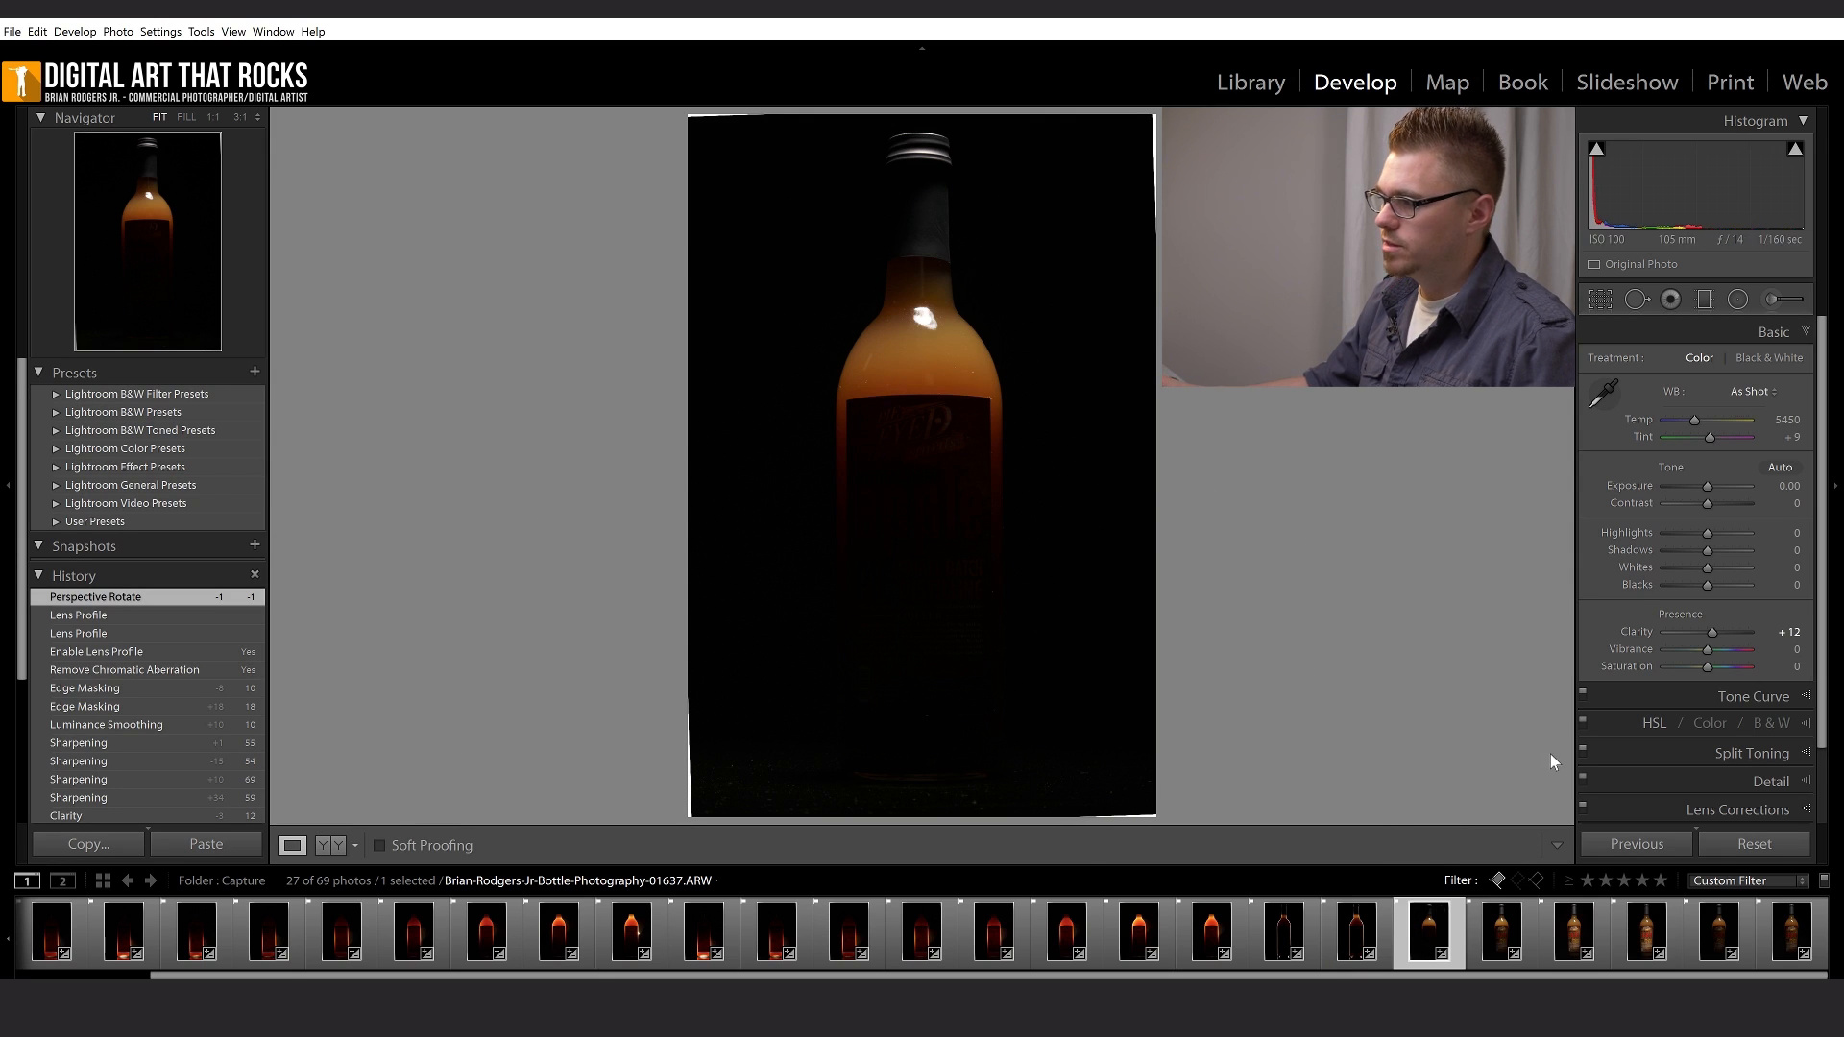
# - Examine the Transform, Basic, Detail, Lens Corrections and Camera Calibration settings of shot 01637 in Develop
pyautogui.scroll(-2, 1622, 739)
pyautogui.scroll(-1, 1621, 740)
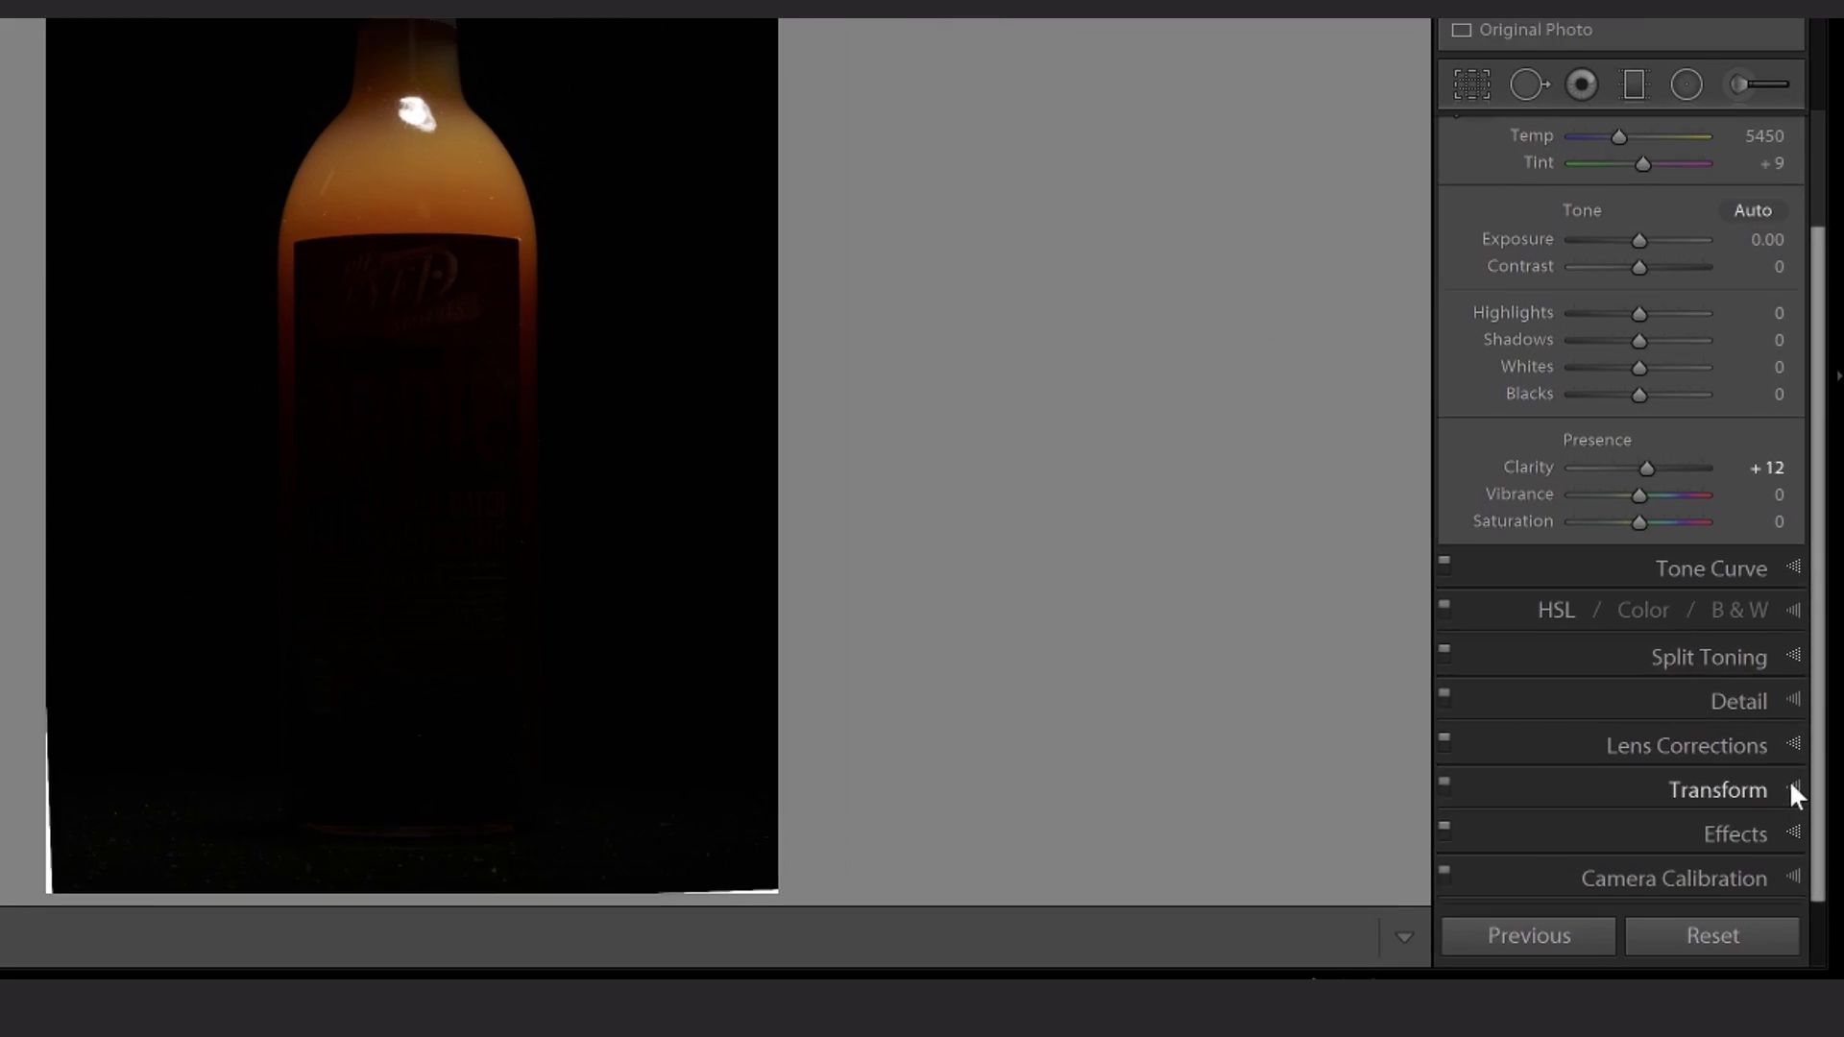
pyautogui.click(1799, 751)
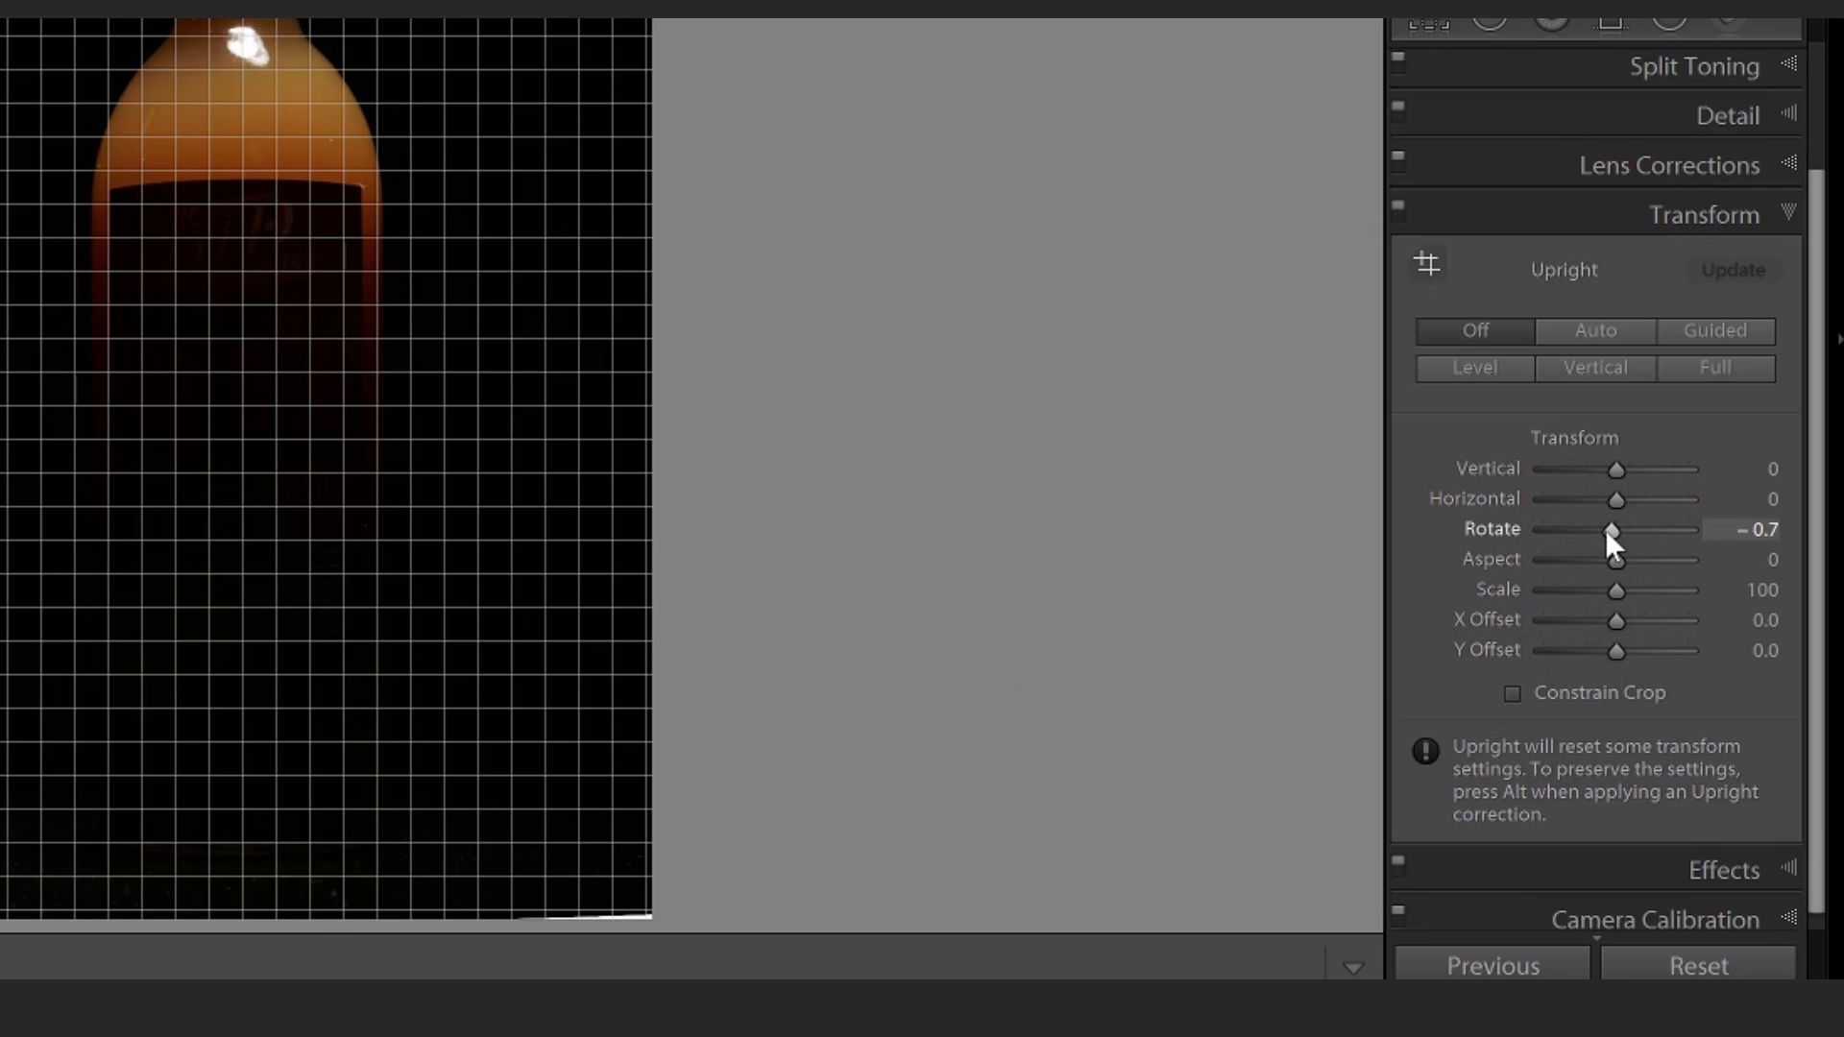
pyautogui.scroll(3, 1761, 198)
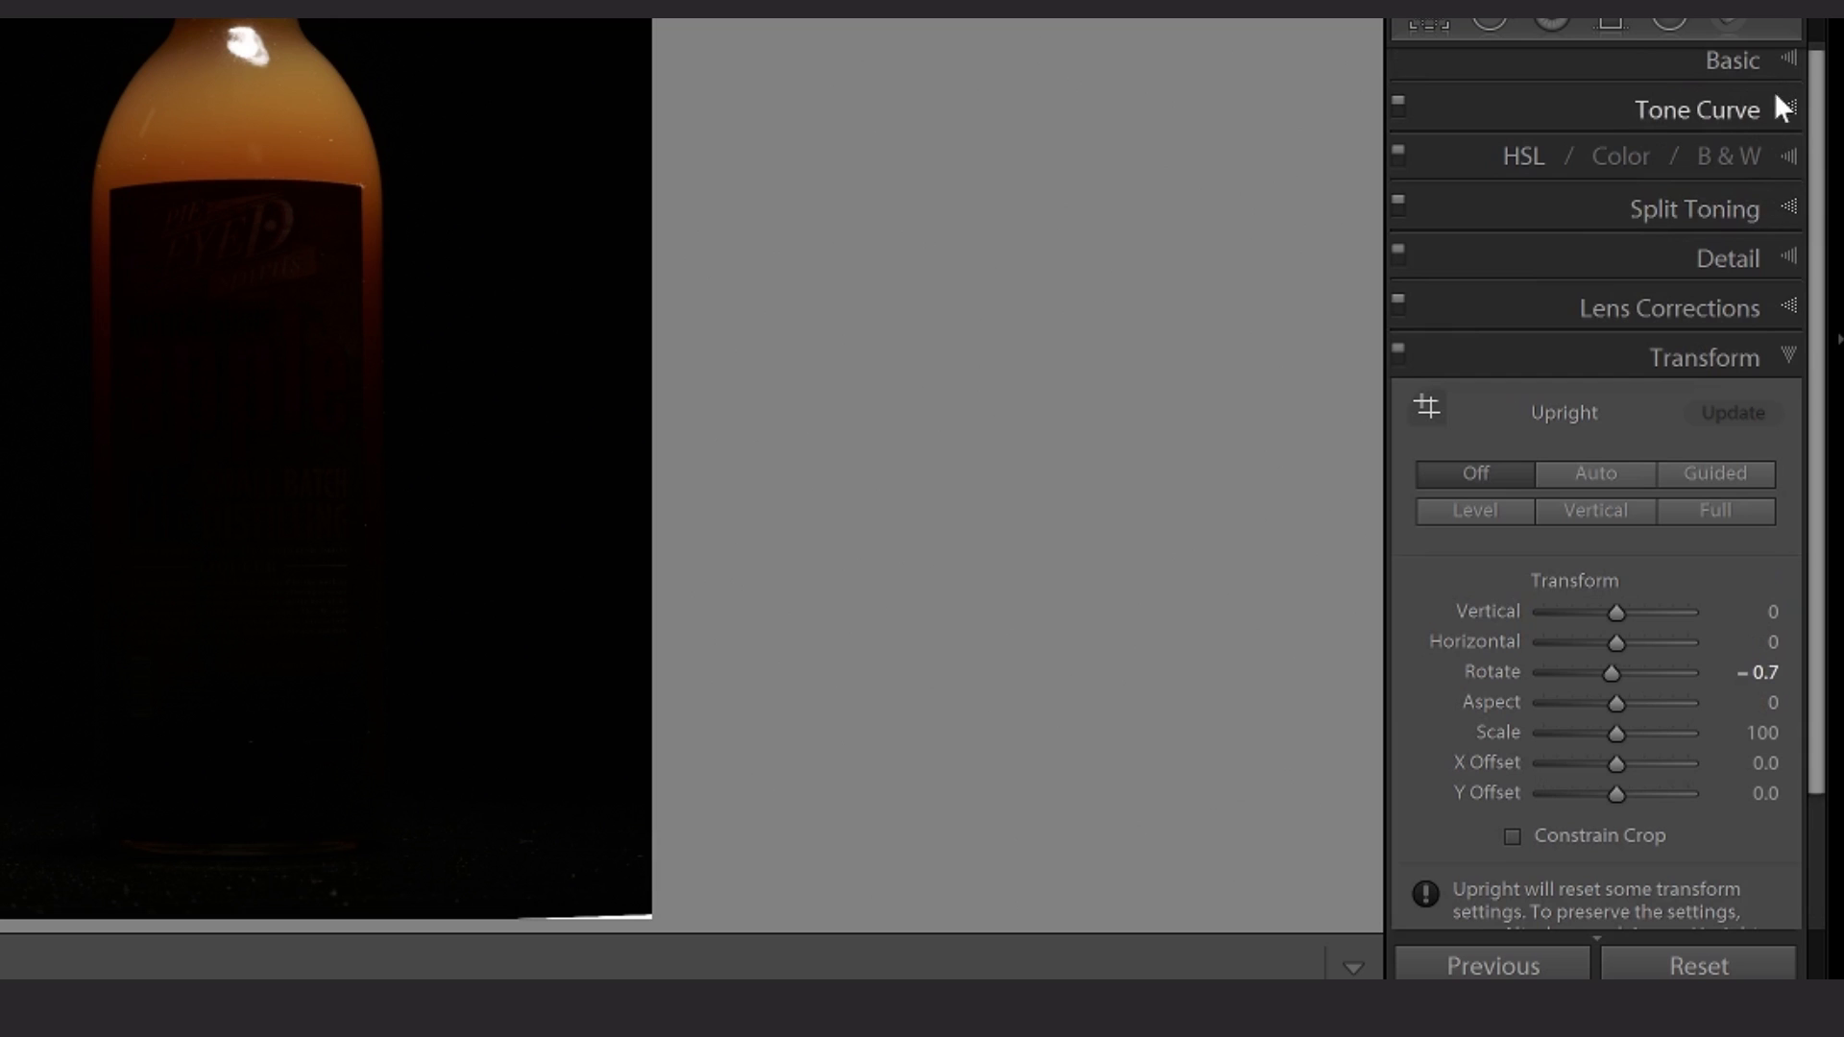
pyautogui.click(1778, 57)
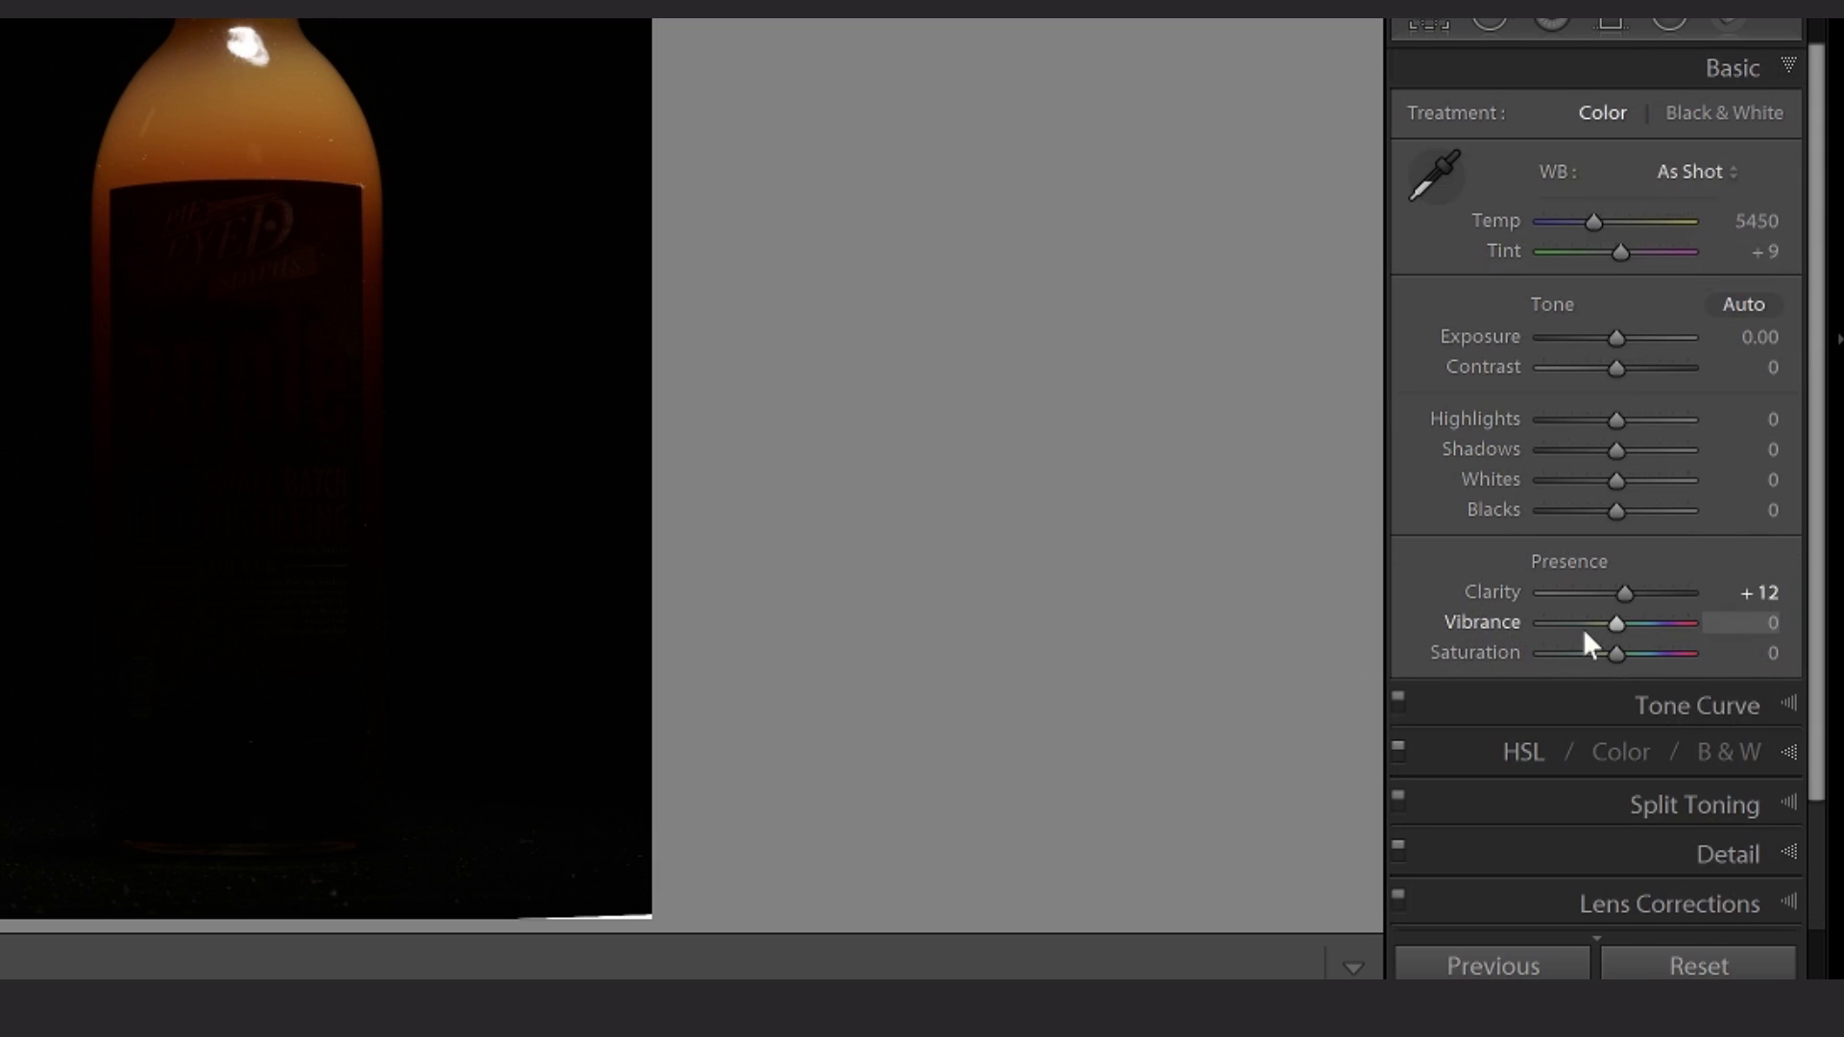
pyautogui.scroll(-2, 1670, 707)
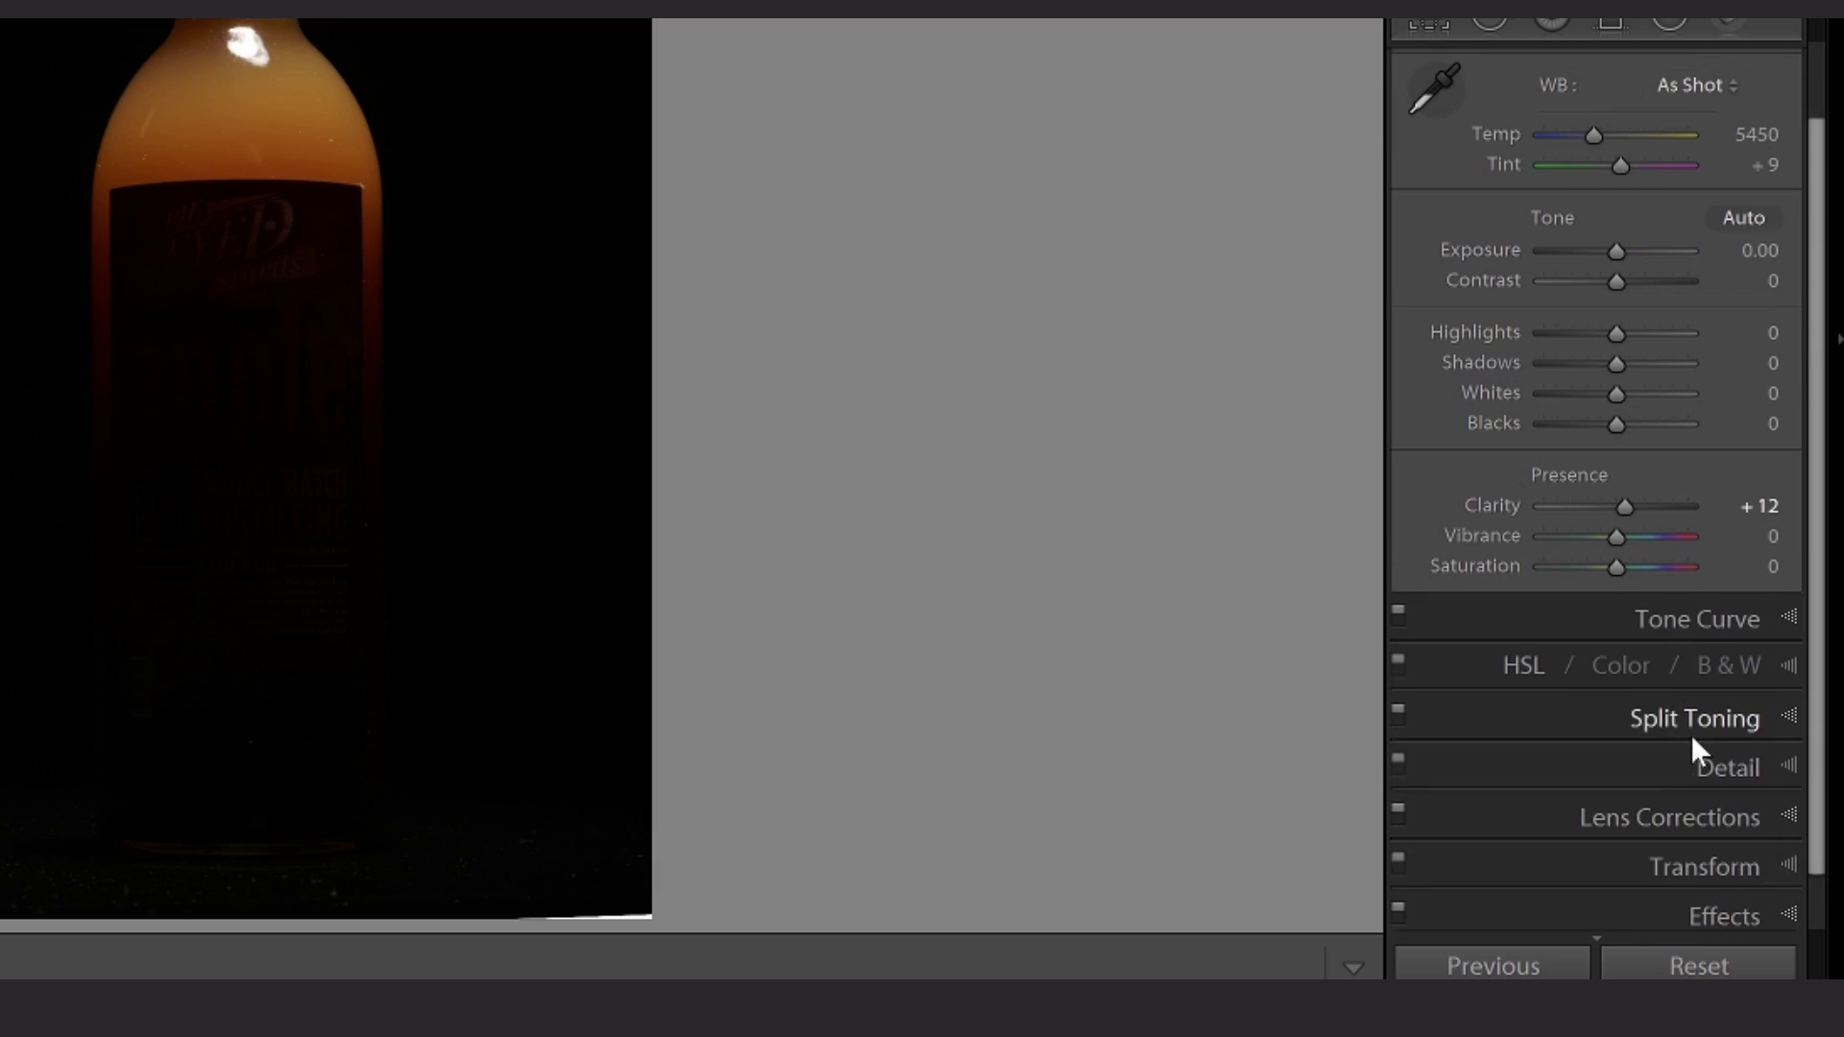
pyautogui.click(1789, 766)
pyautogui.scroll(-3, 1719, 614)
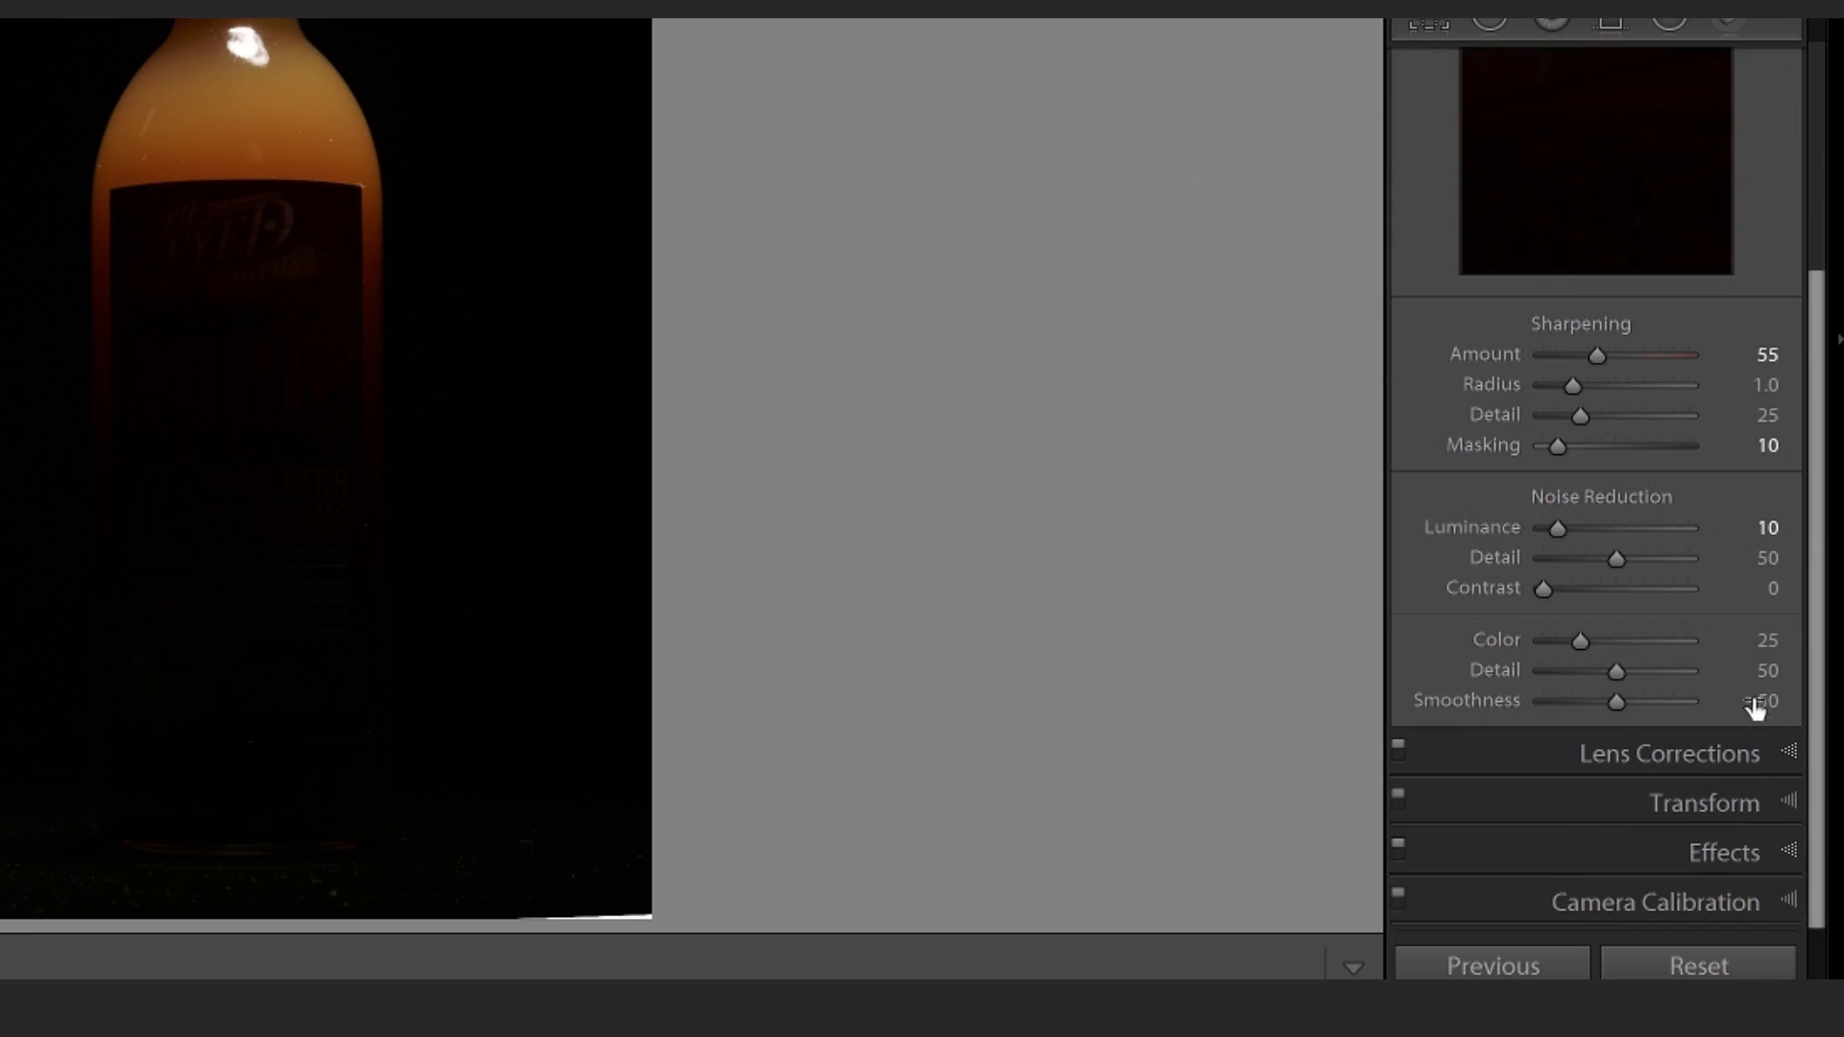
pyautogui.click(1792, 751)
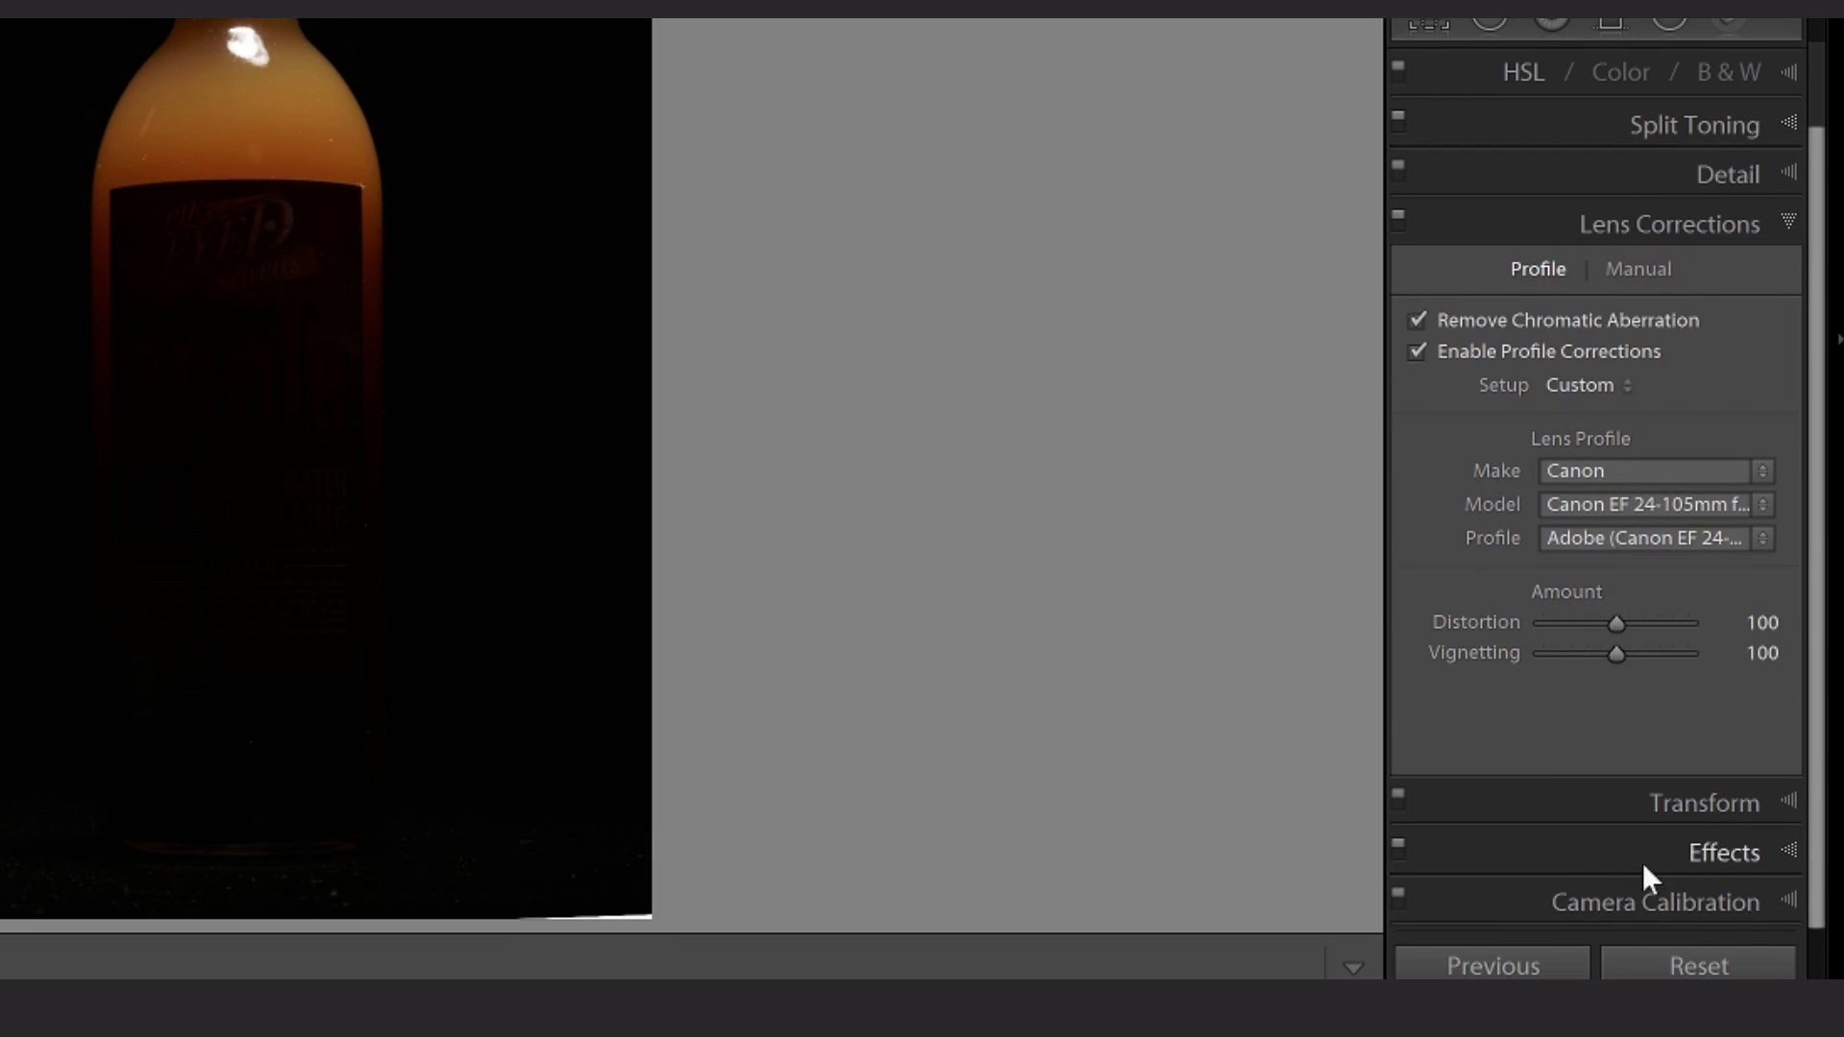
pyautogui.click(1795, 901)
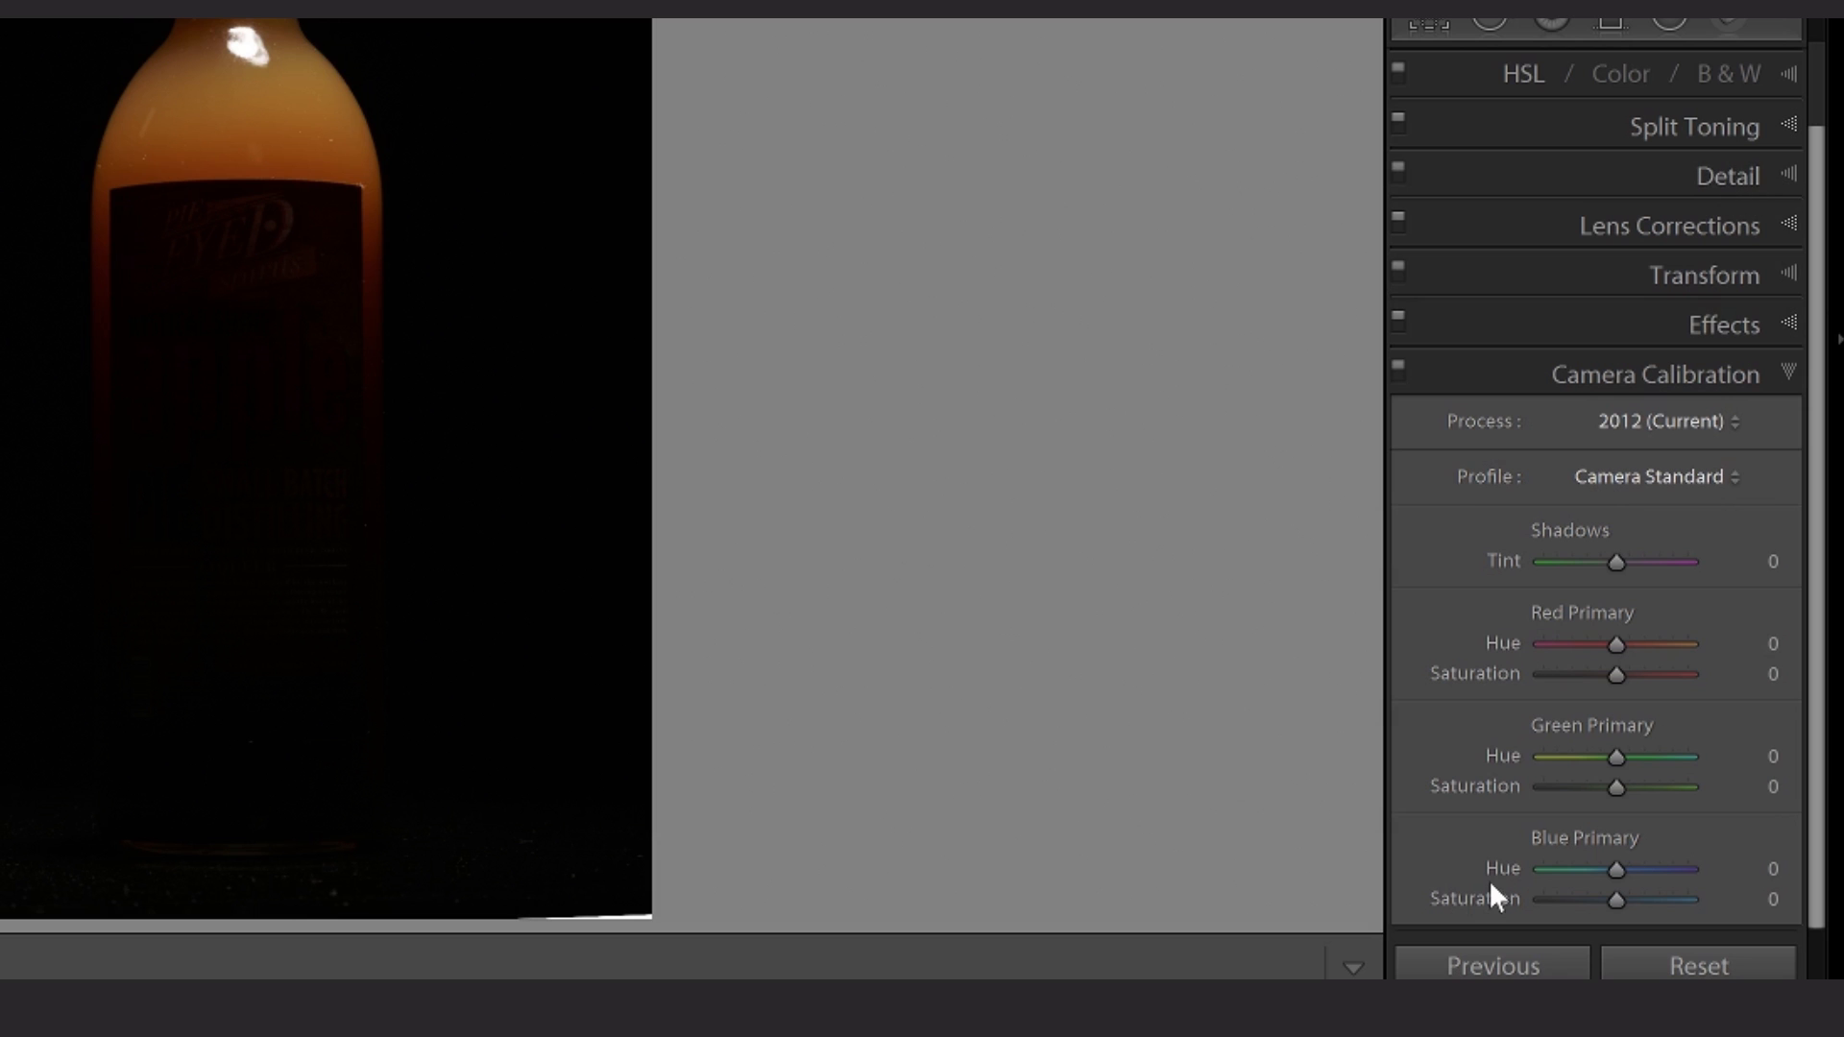
# - Move to the edge-lit bottle photo and view its Basic develop settings
pyautogui.press('Right')
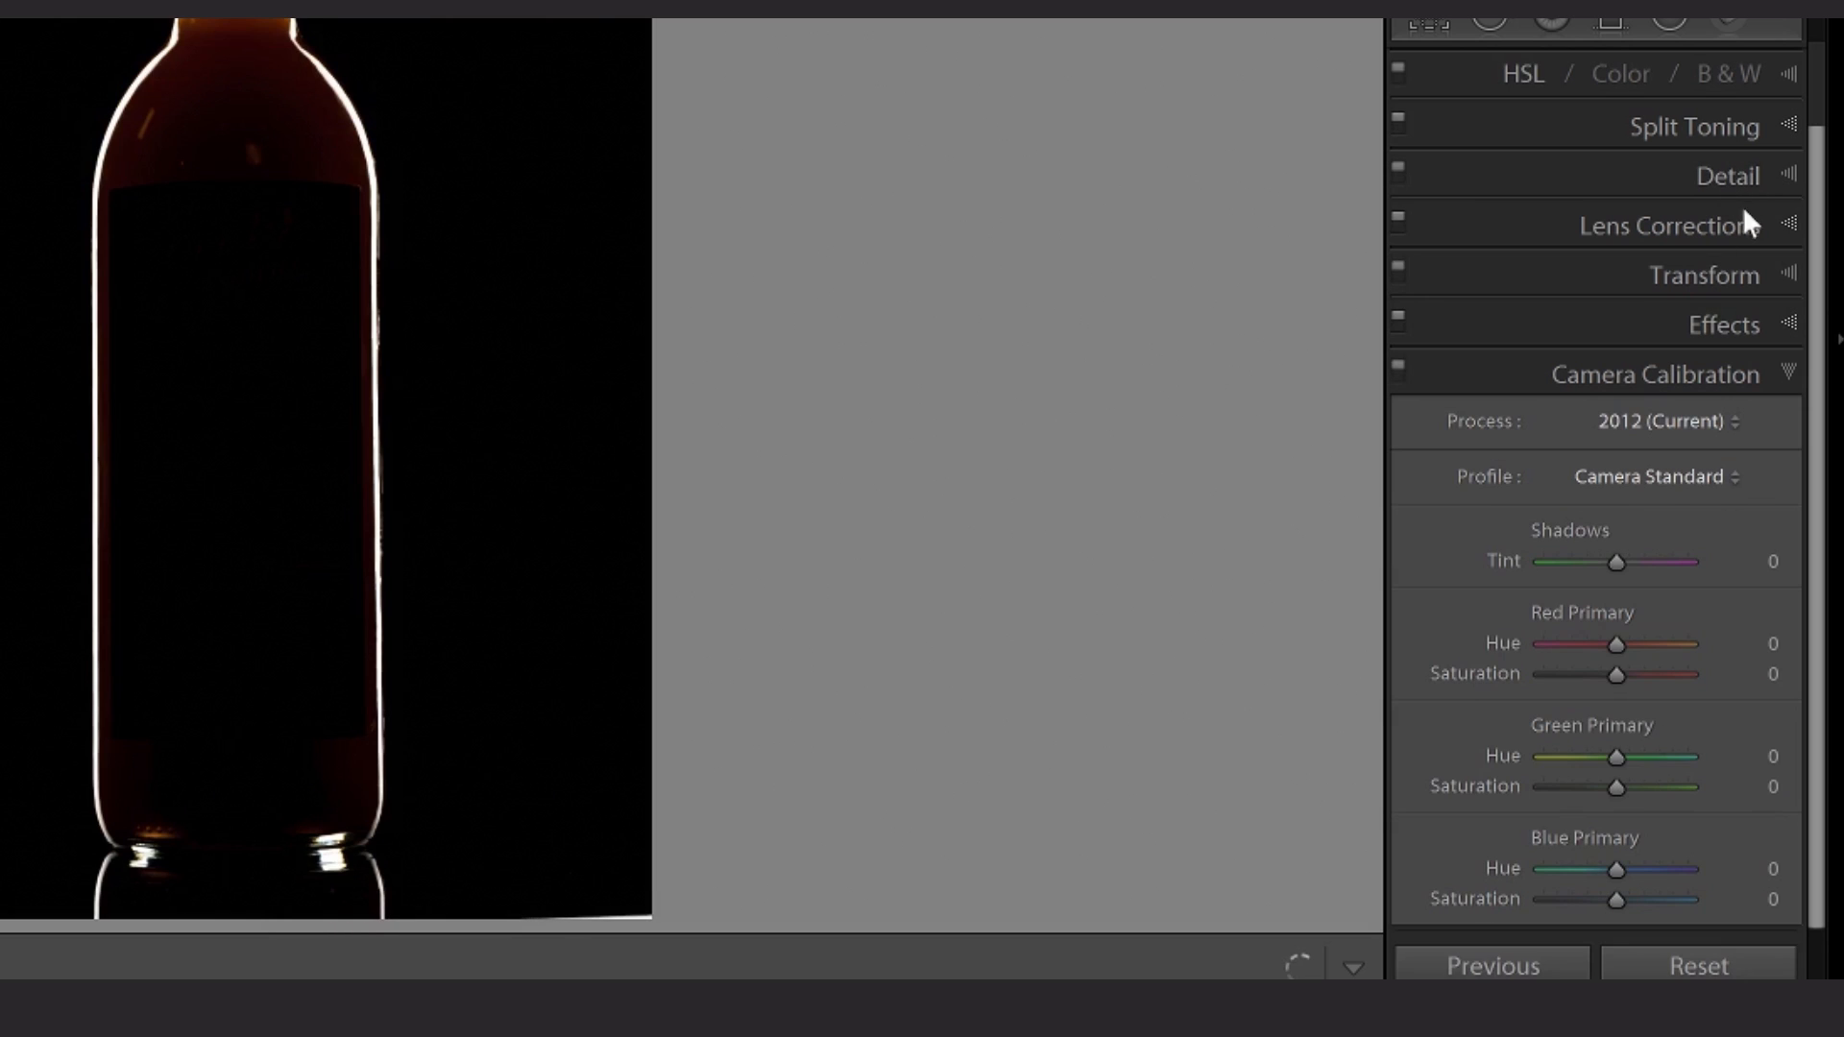
pyautogui.scroll(2, 1737, 266)
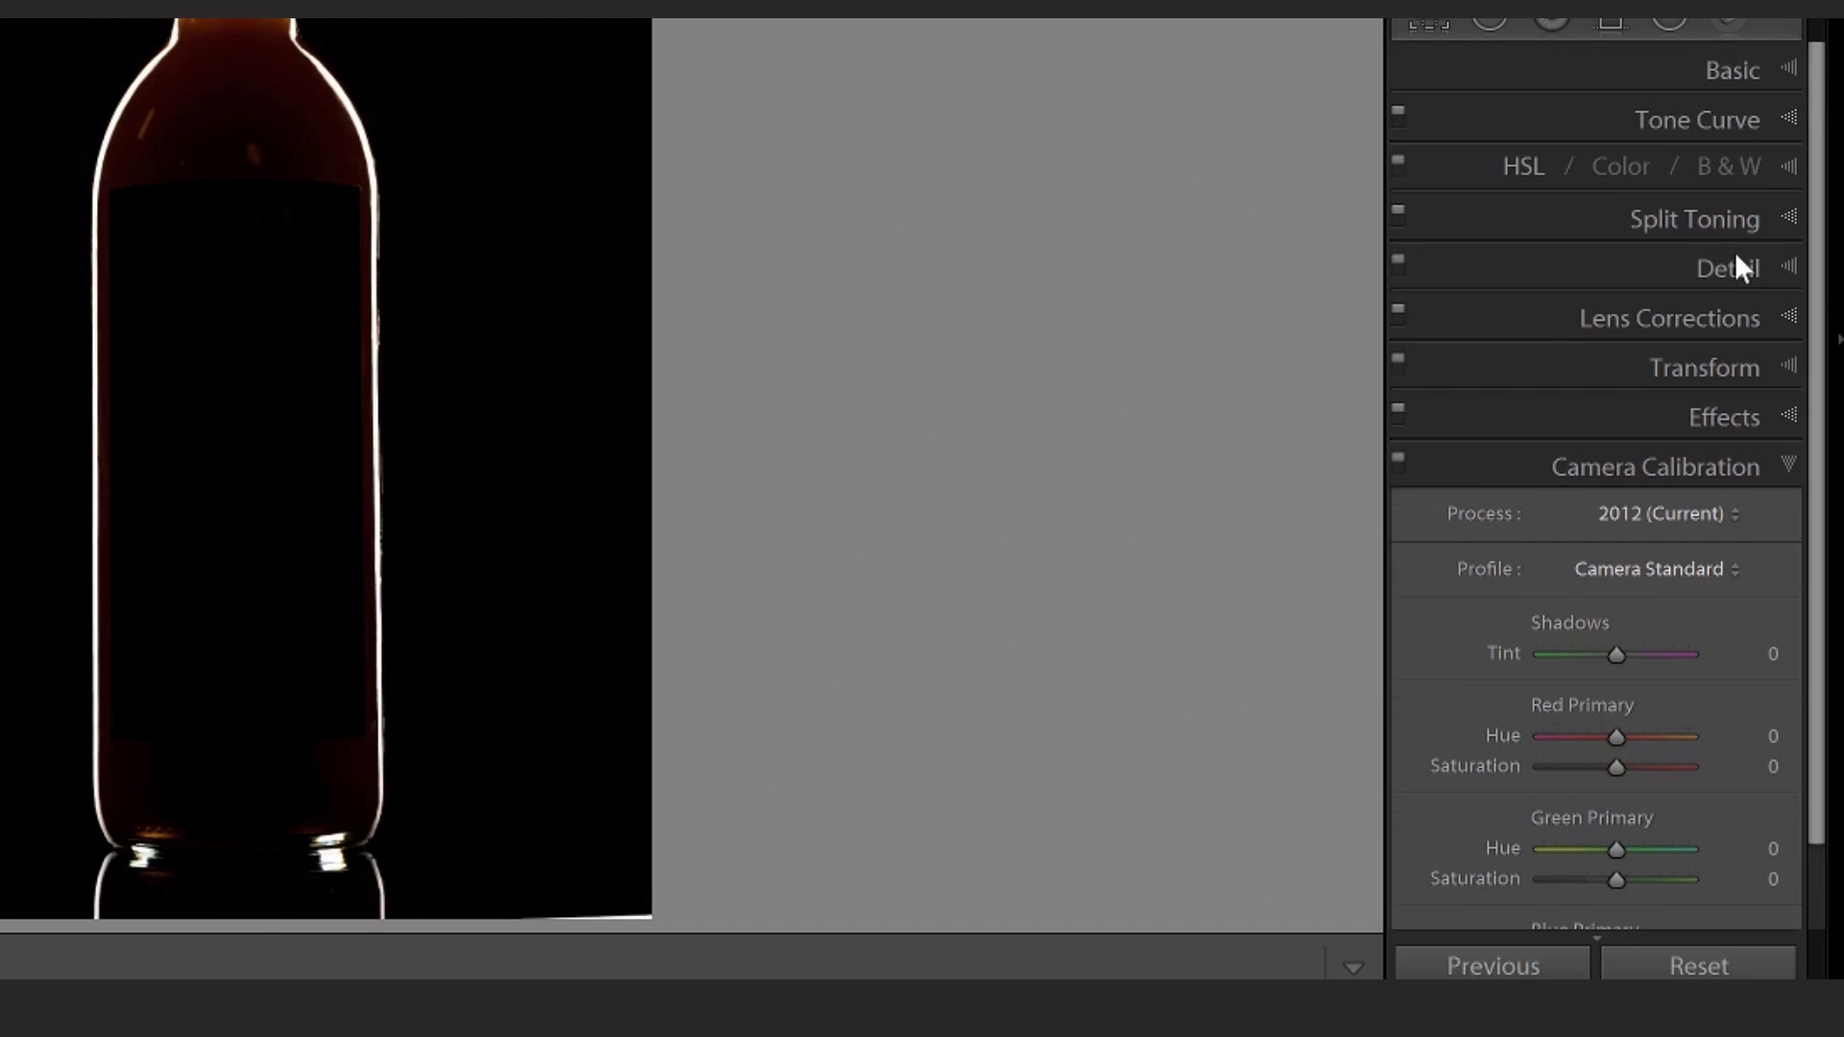
pyautogui.click(1783, 85)
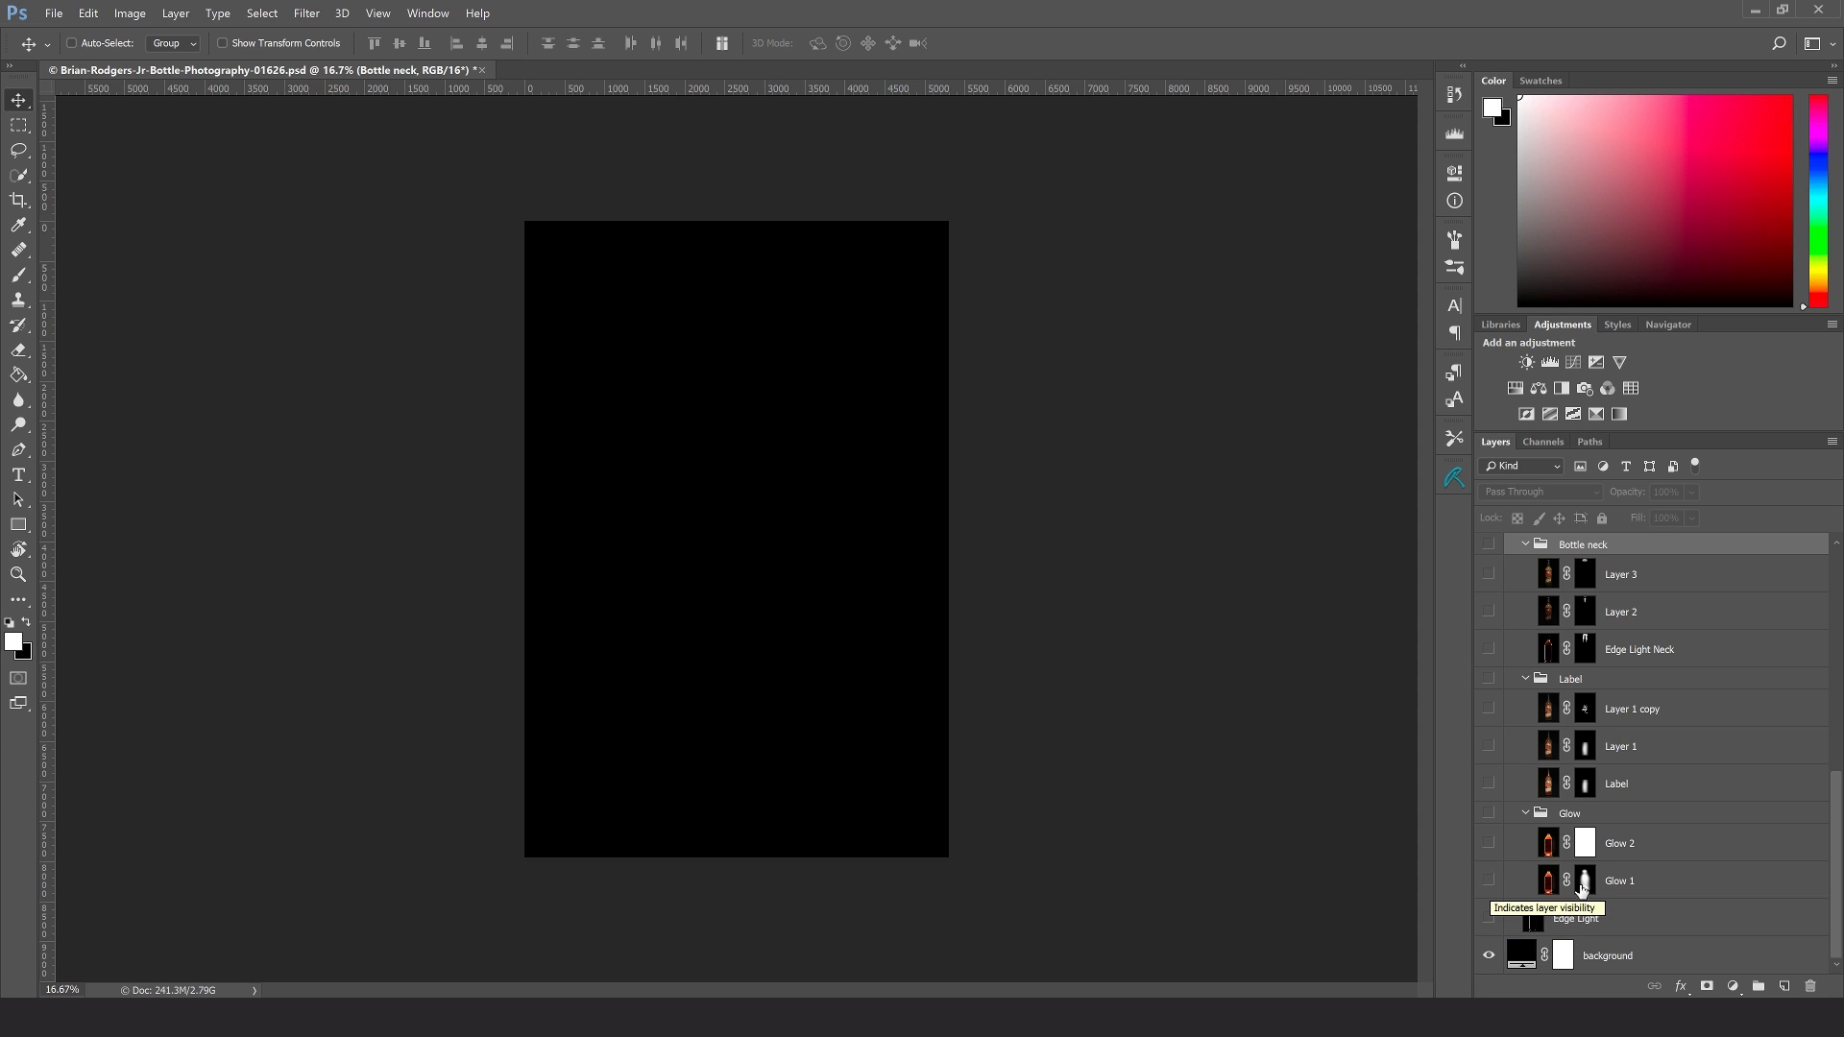
# - Switch to the layered bottle composite in Photoshop, make the Edge Light layer visible, and select the background layer
pyautogui.click(1624, 924)
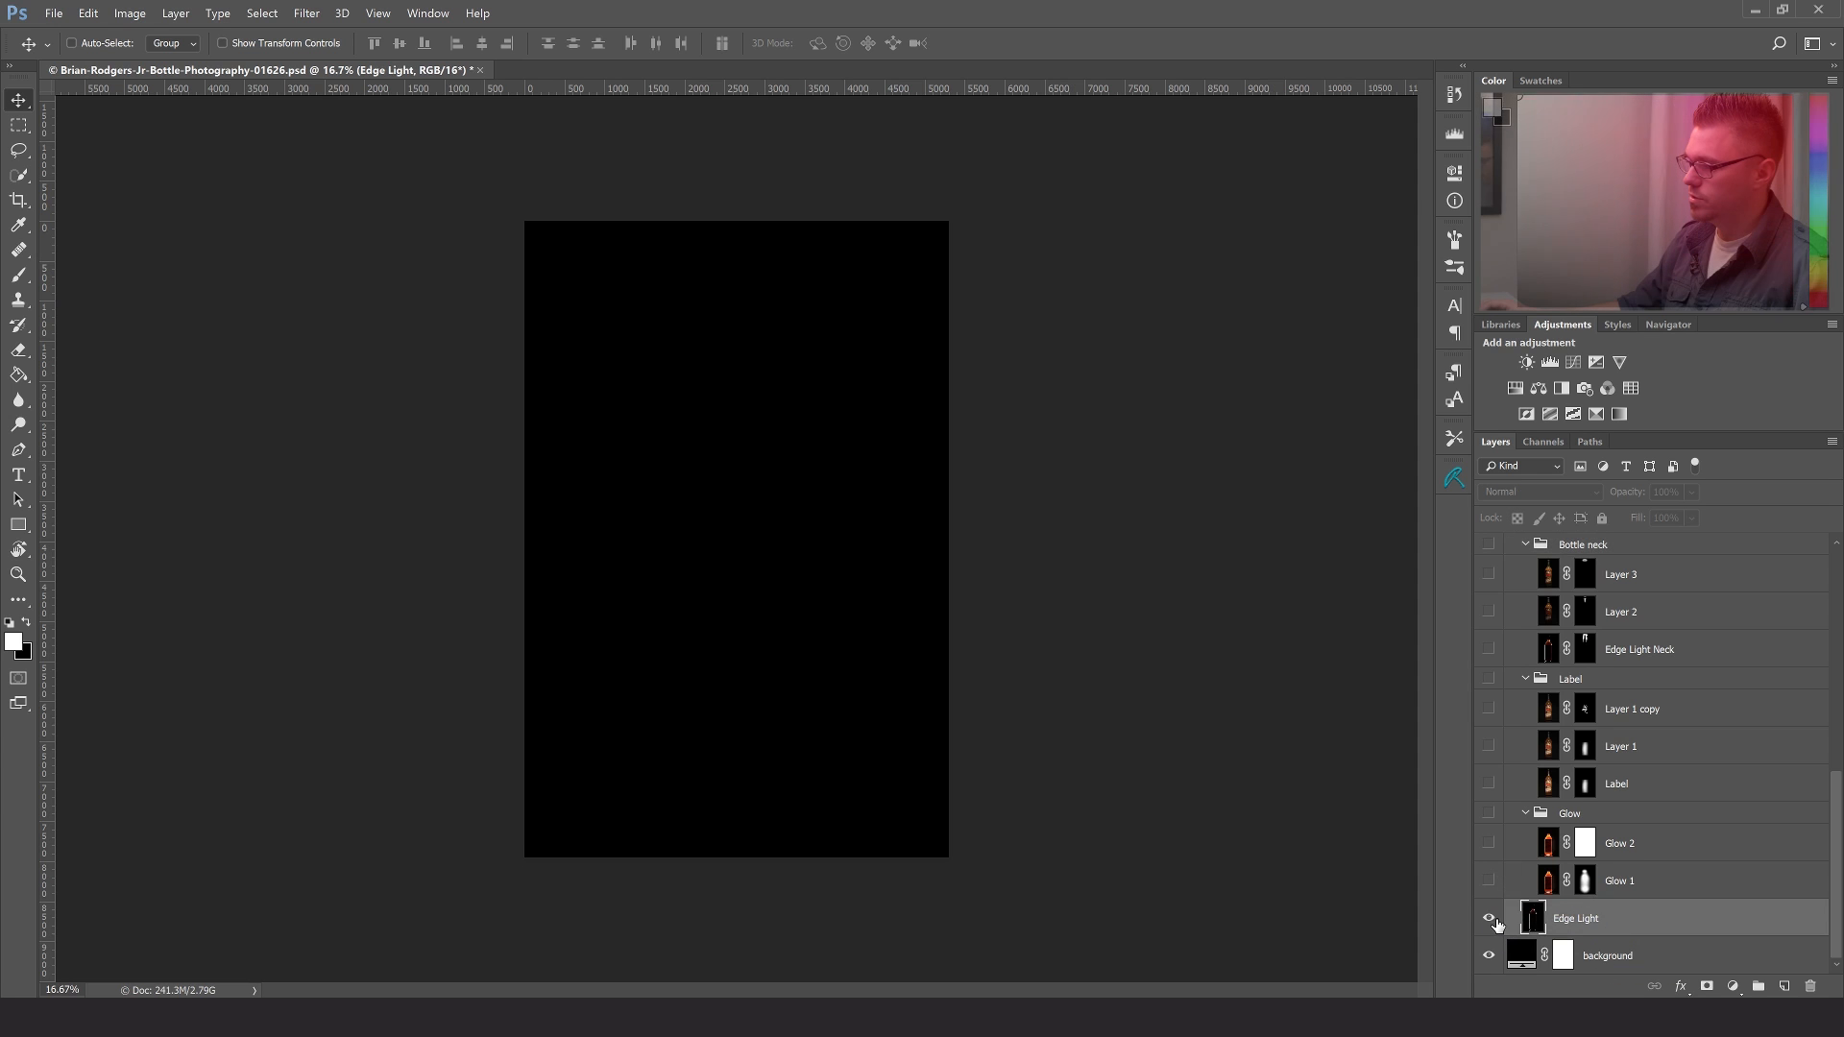
pyautogui.click(1490, 919)
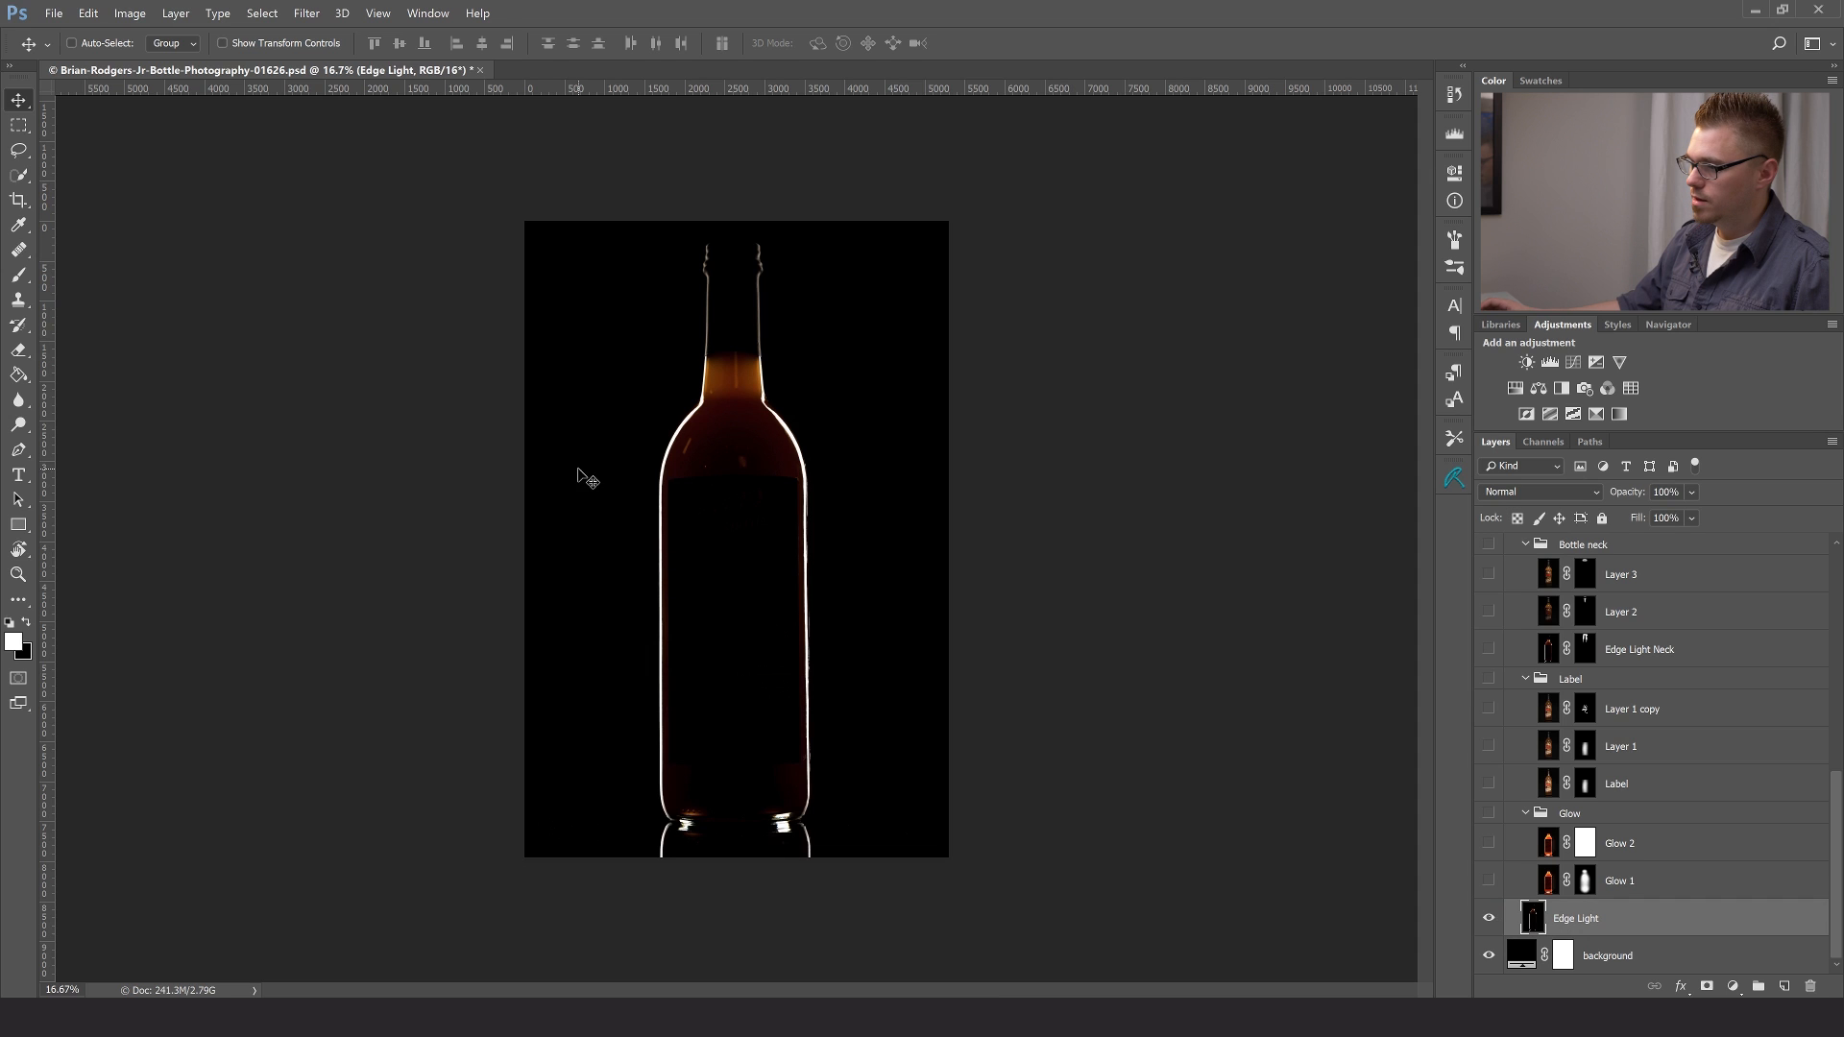
pyautogui.click(1661, 958)
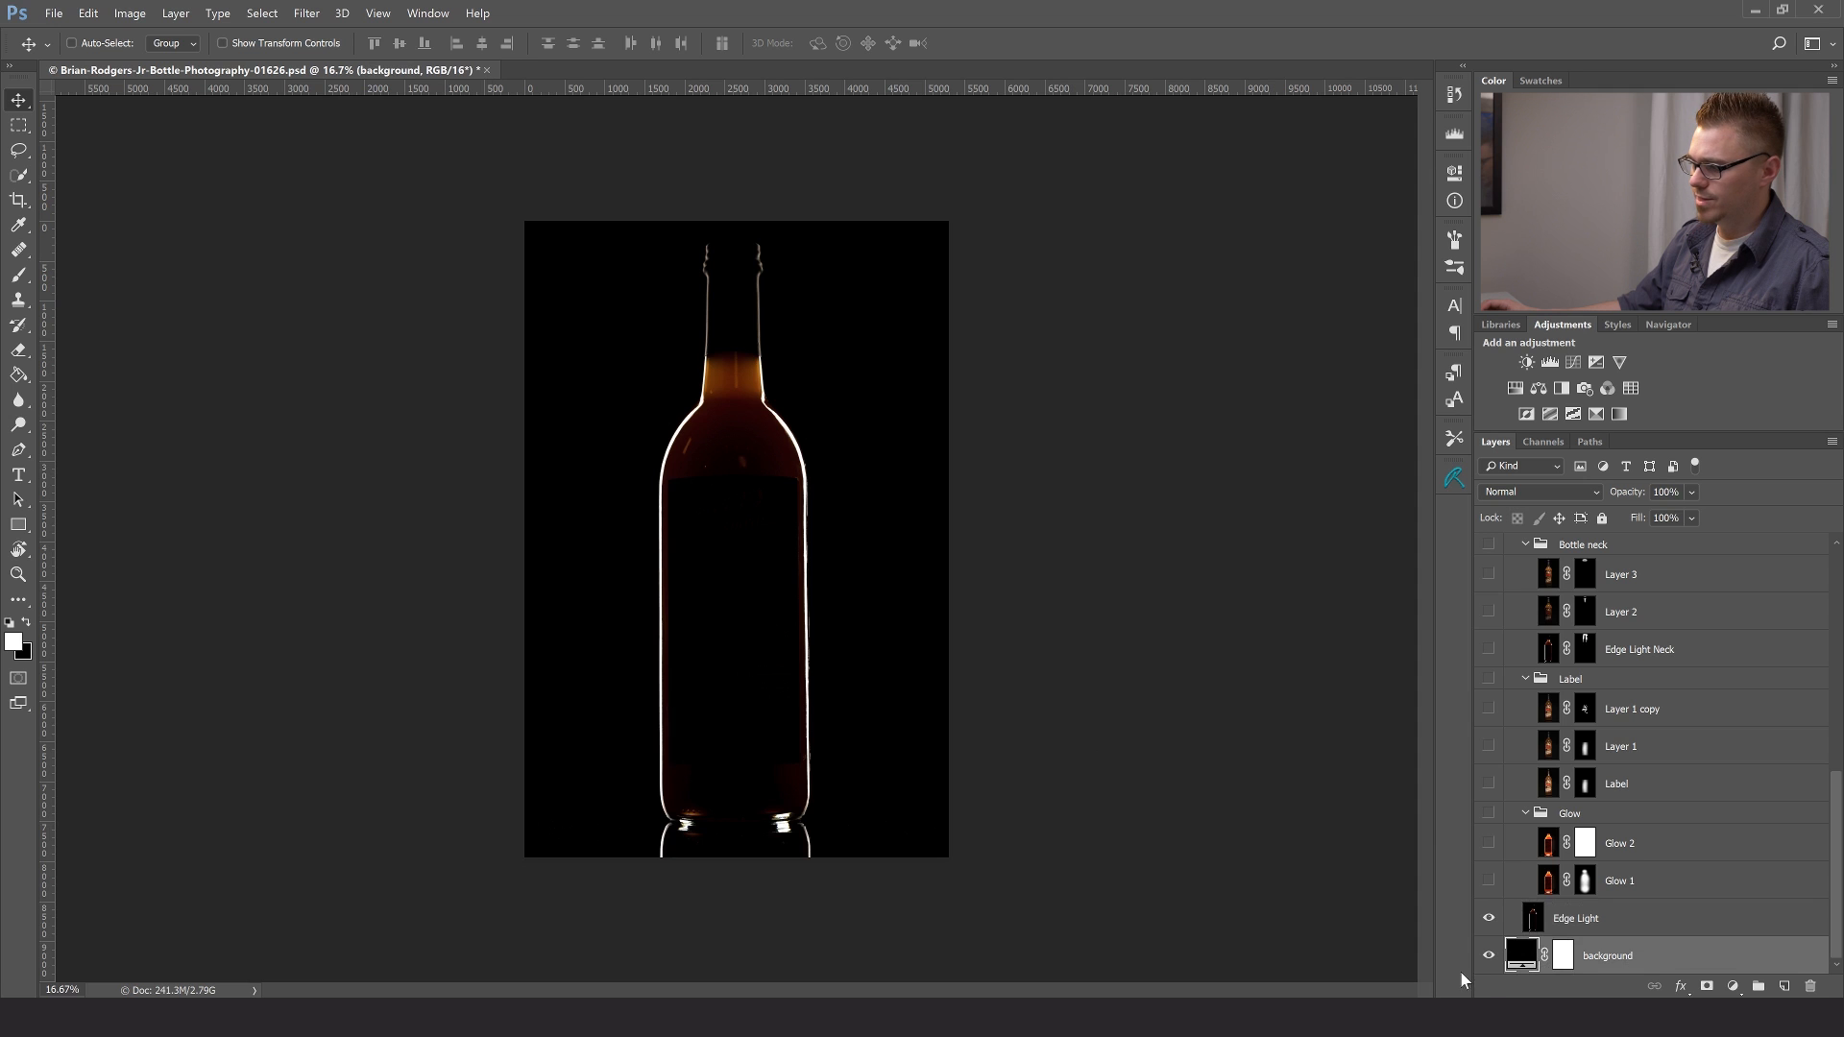
# - Select the Edge Light layer, and make the Glow group and its Glow 1 layer visible
pyautogui.click(1604, 915)
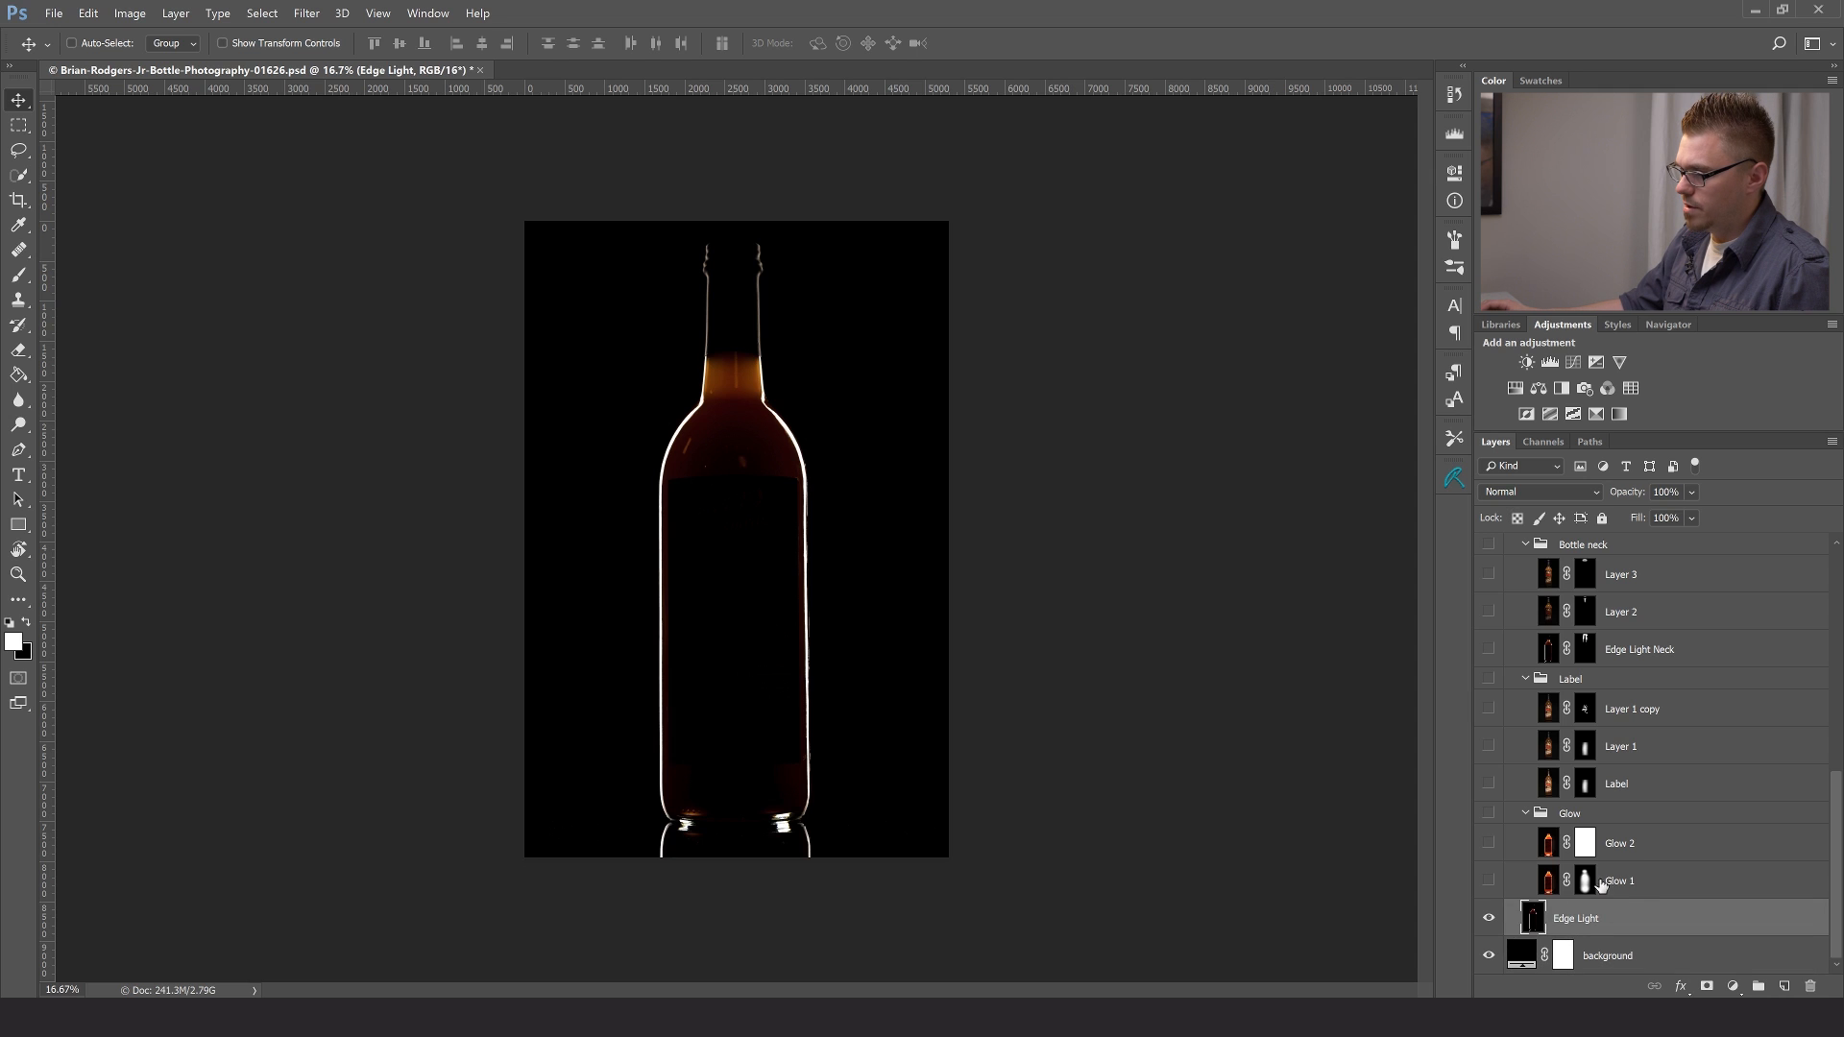
pyautogui.click(1490, 815)
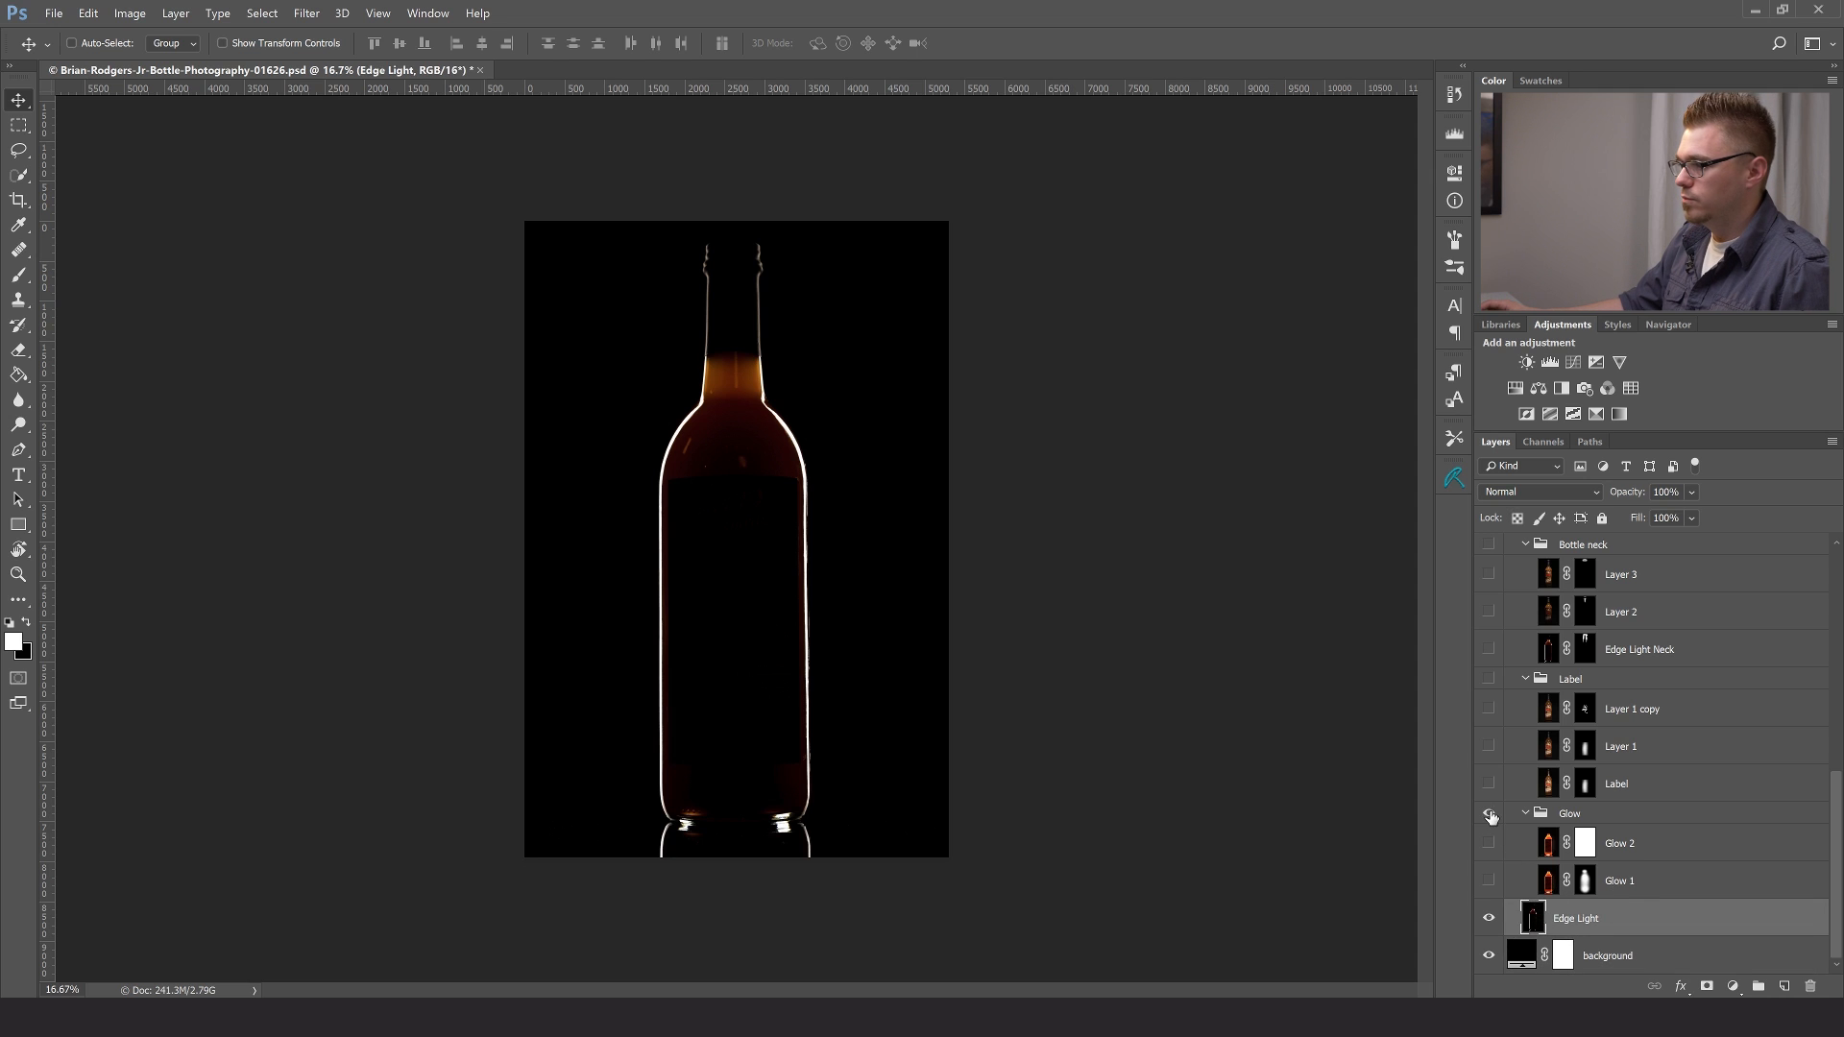
pyautogui.click(1489, 882)
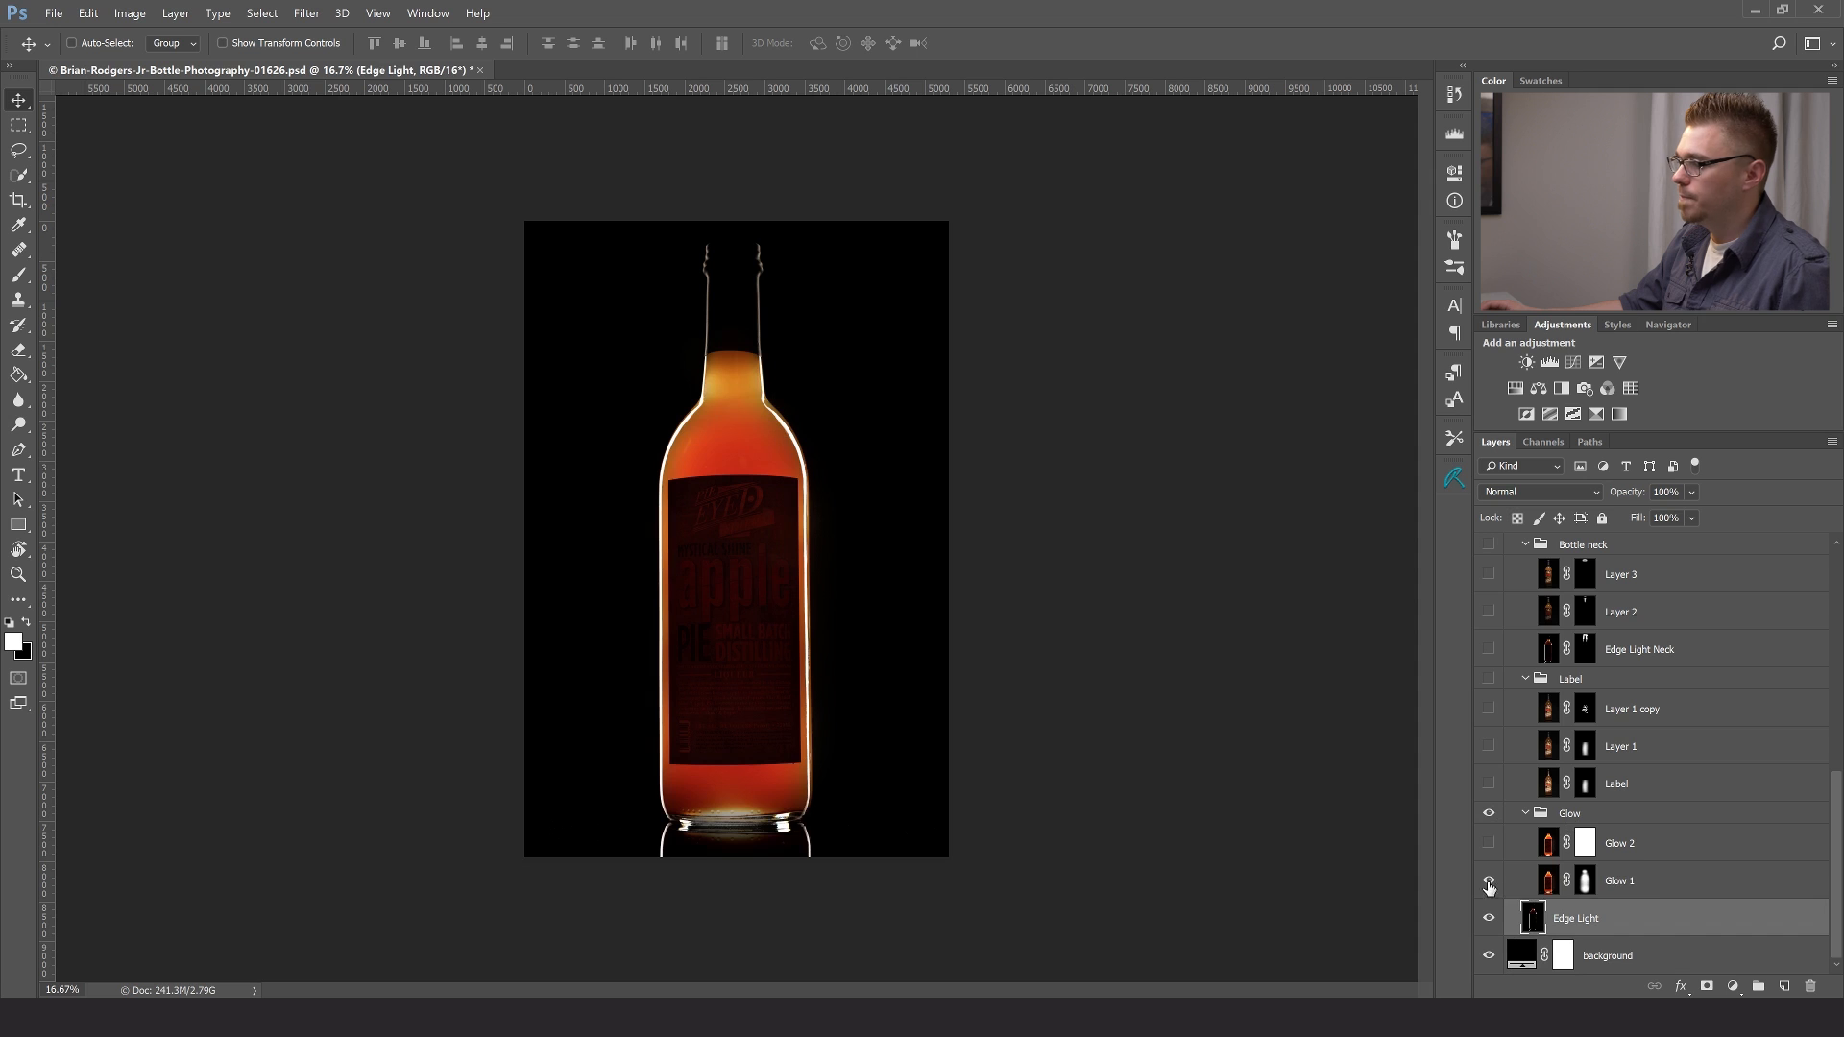
# - Compare Glow 1 in Normal and Lighten blend modes with its layer mask disabled, then restore Lighten and the mask
pyautogui.click(1503, 893)
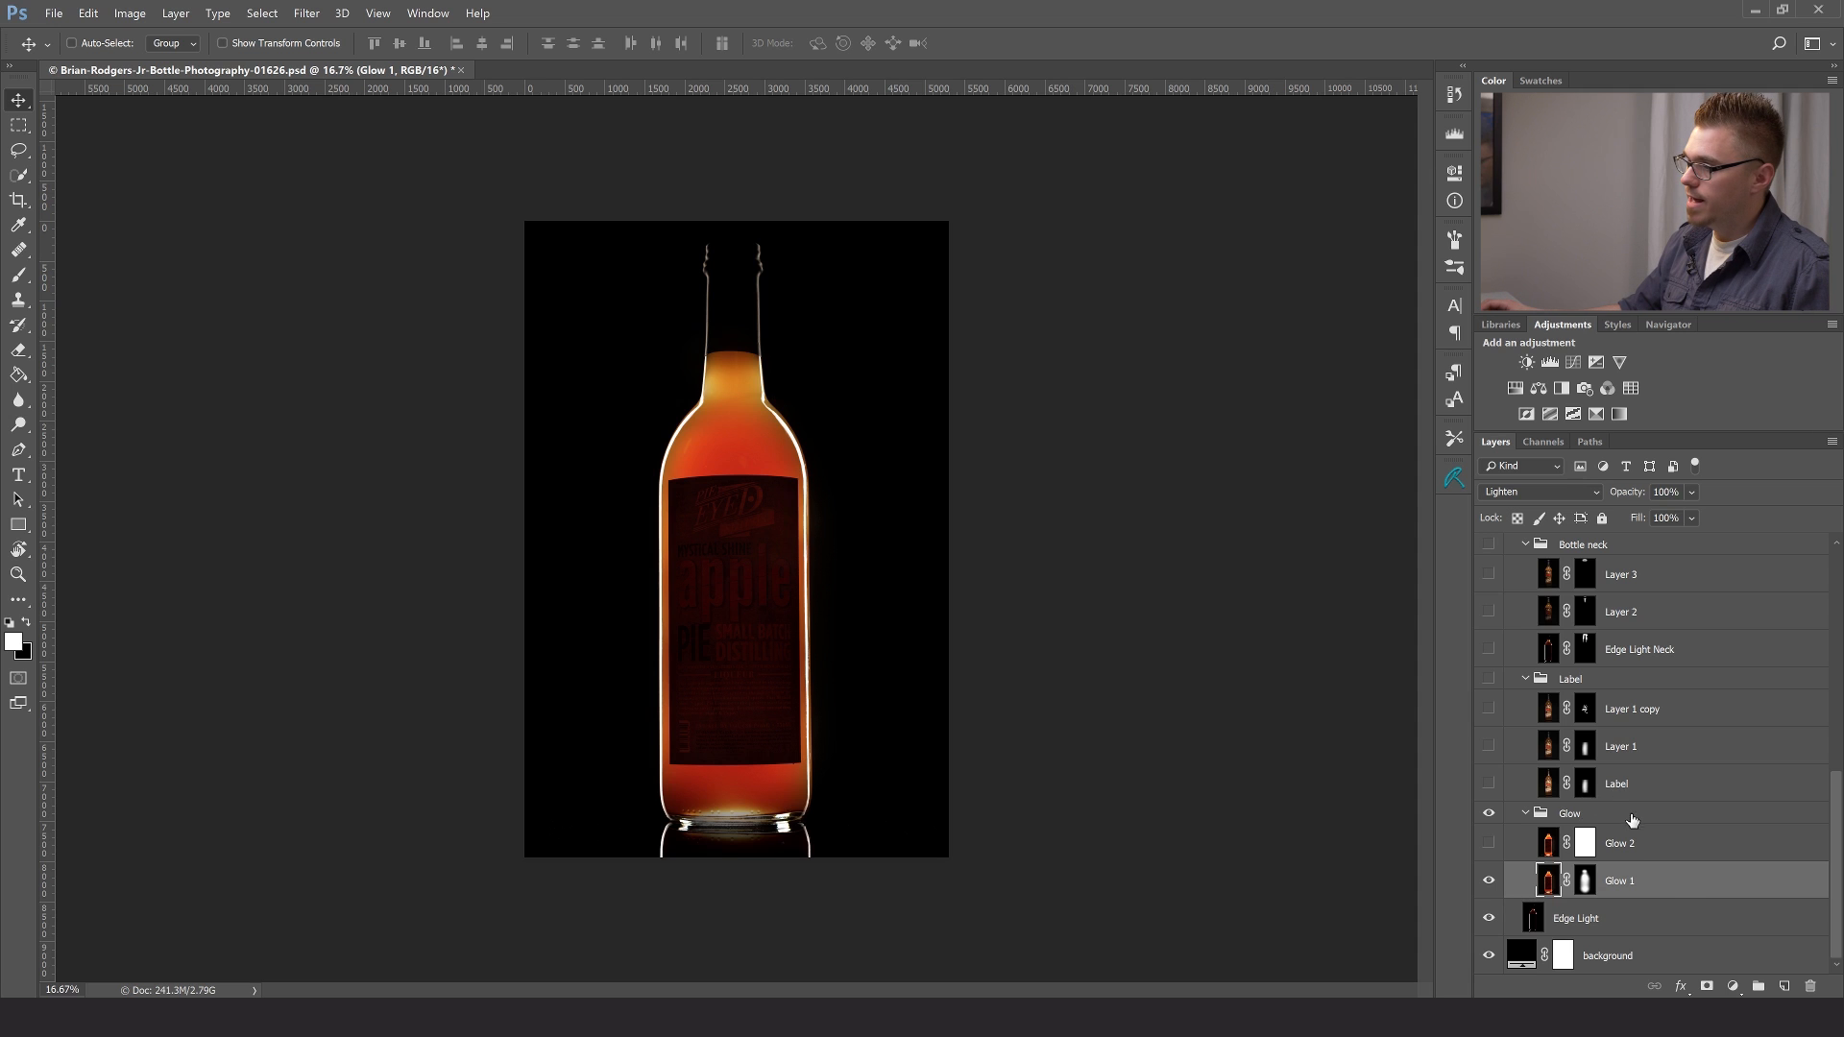
pyautogui.click(1570, 494)
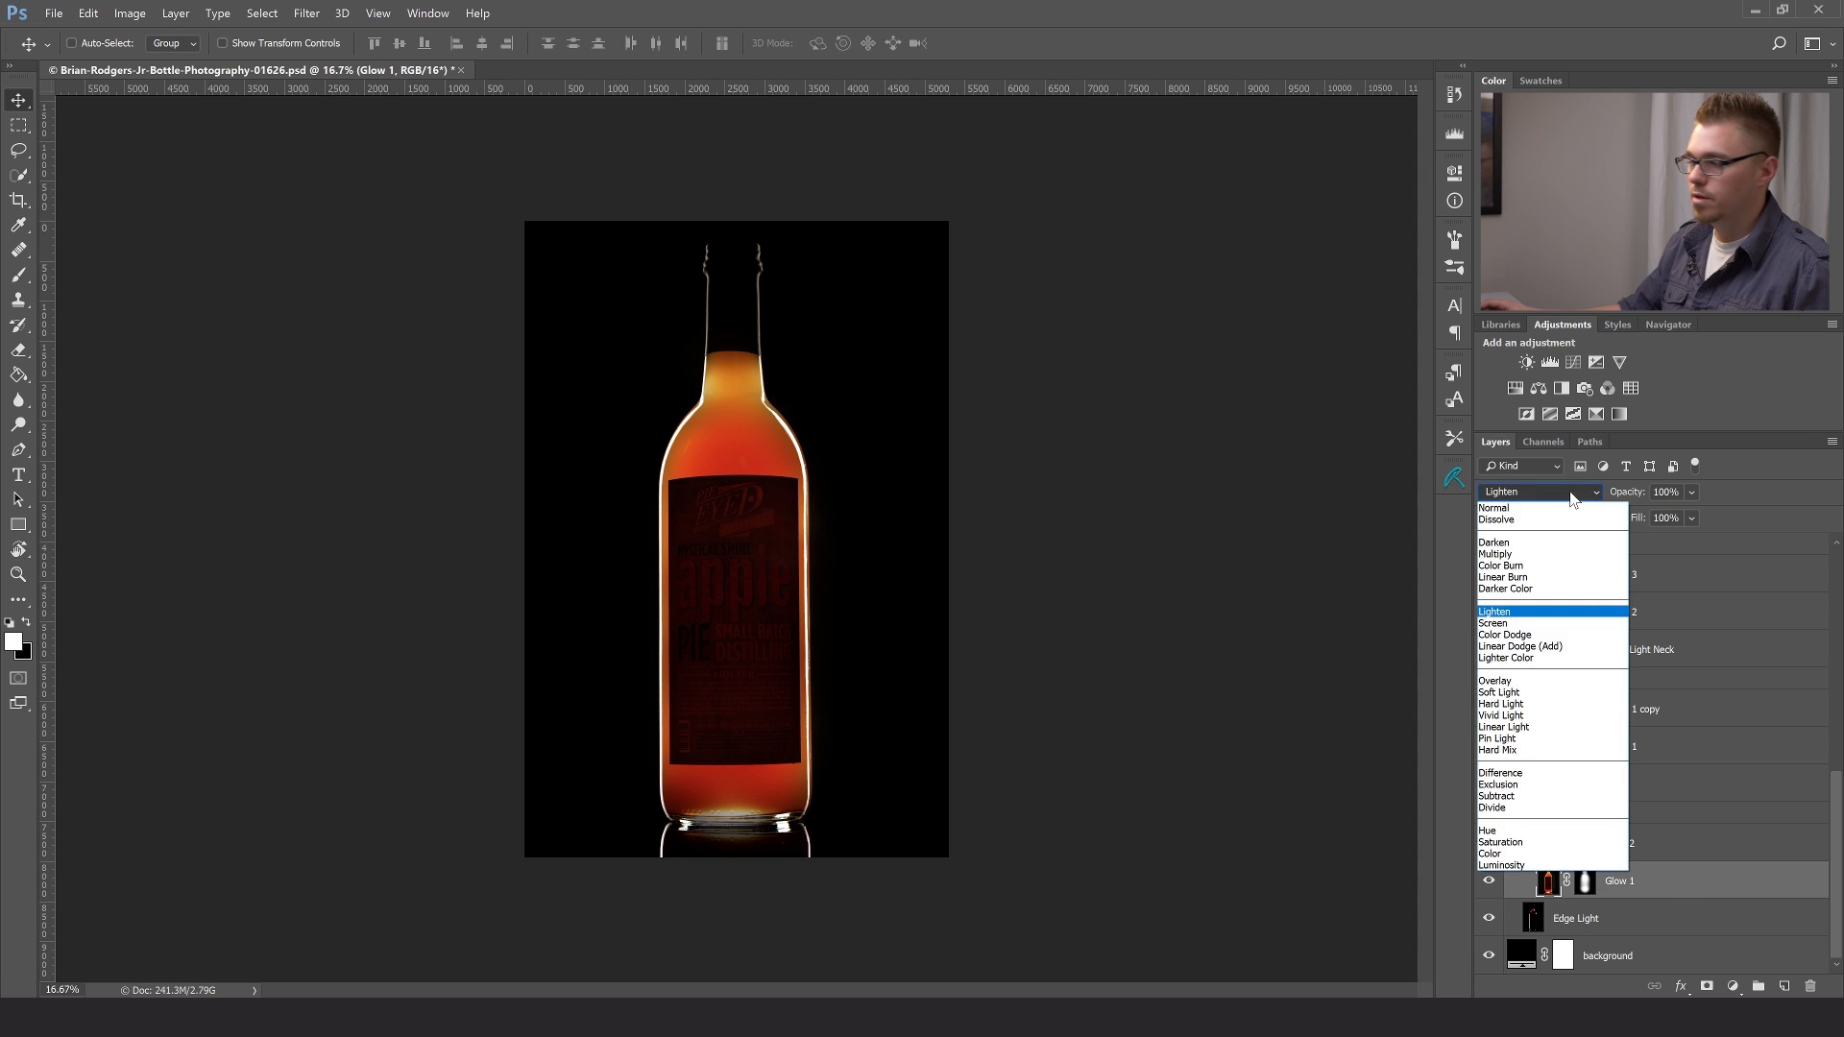
pyautogui.click(1506, 509)
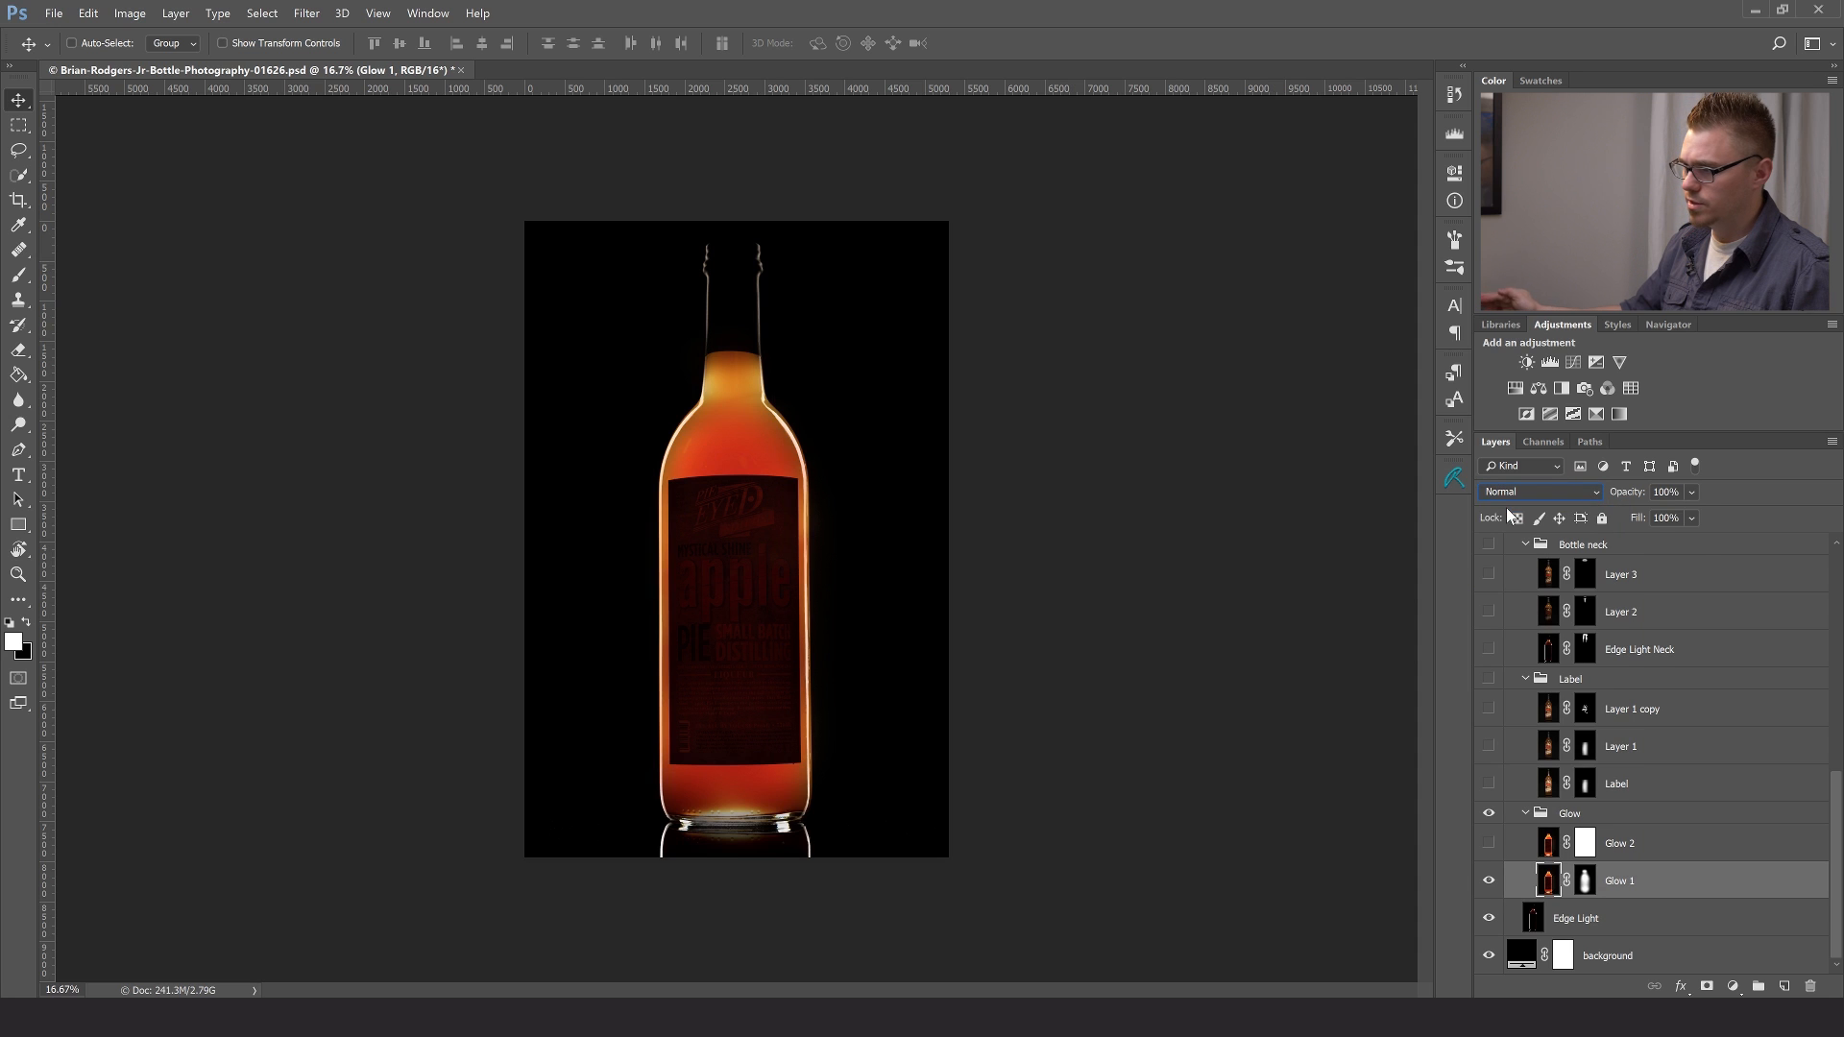
pyautogui.keyDown('shift'); pyautogui.click(1586, 882); pyautogui.keyUp('shift')
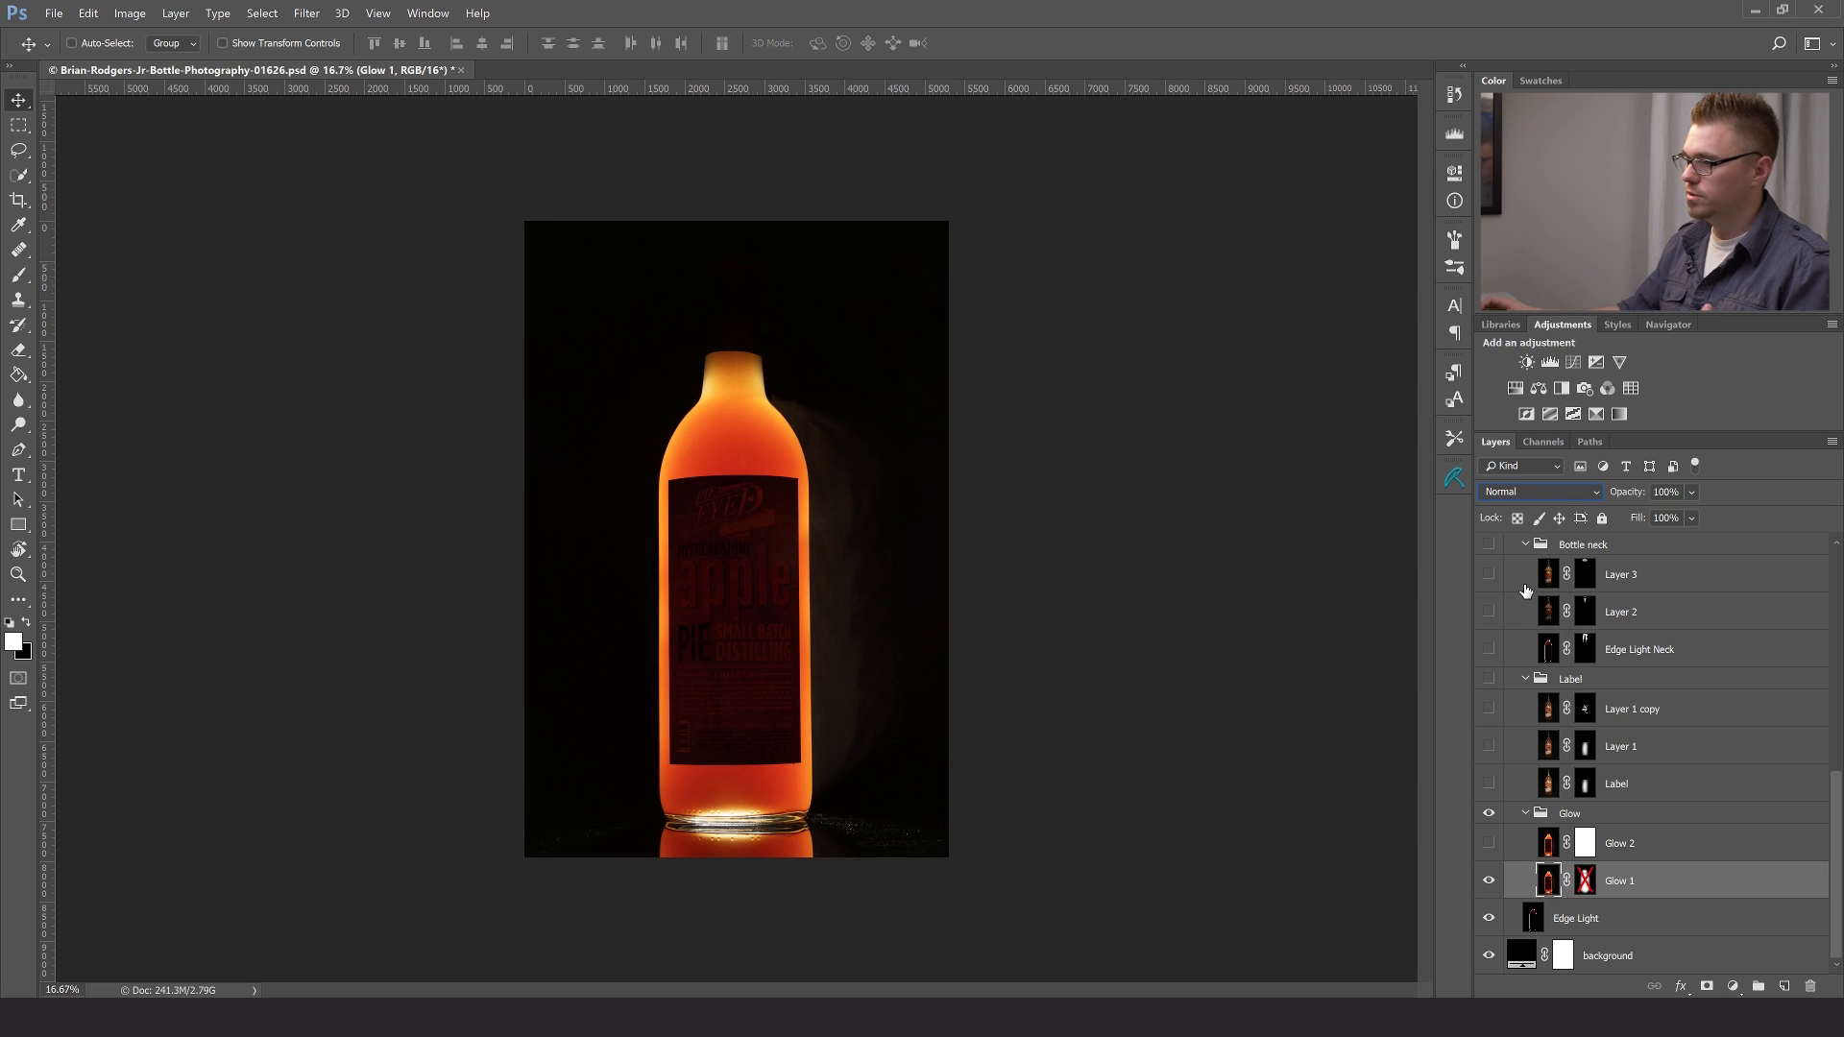
pyautogui.click(1574, 492)
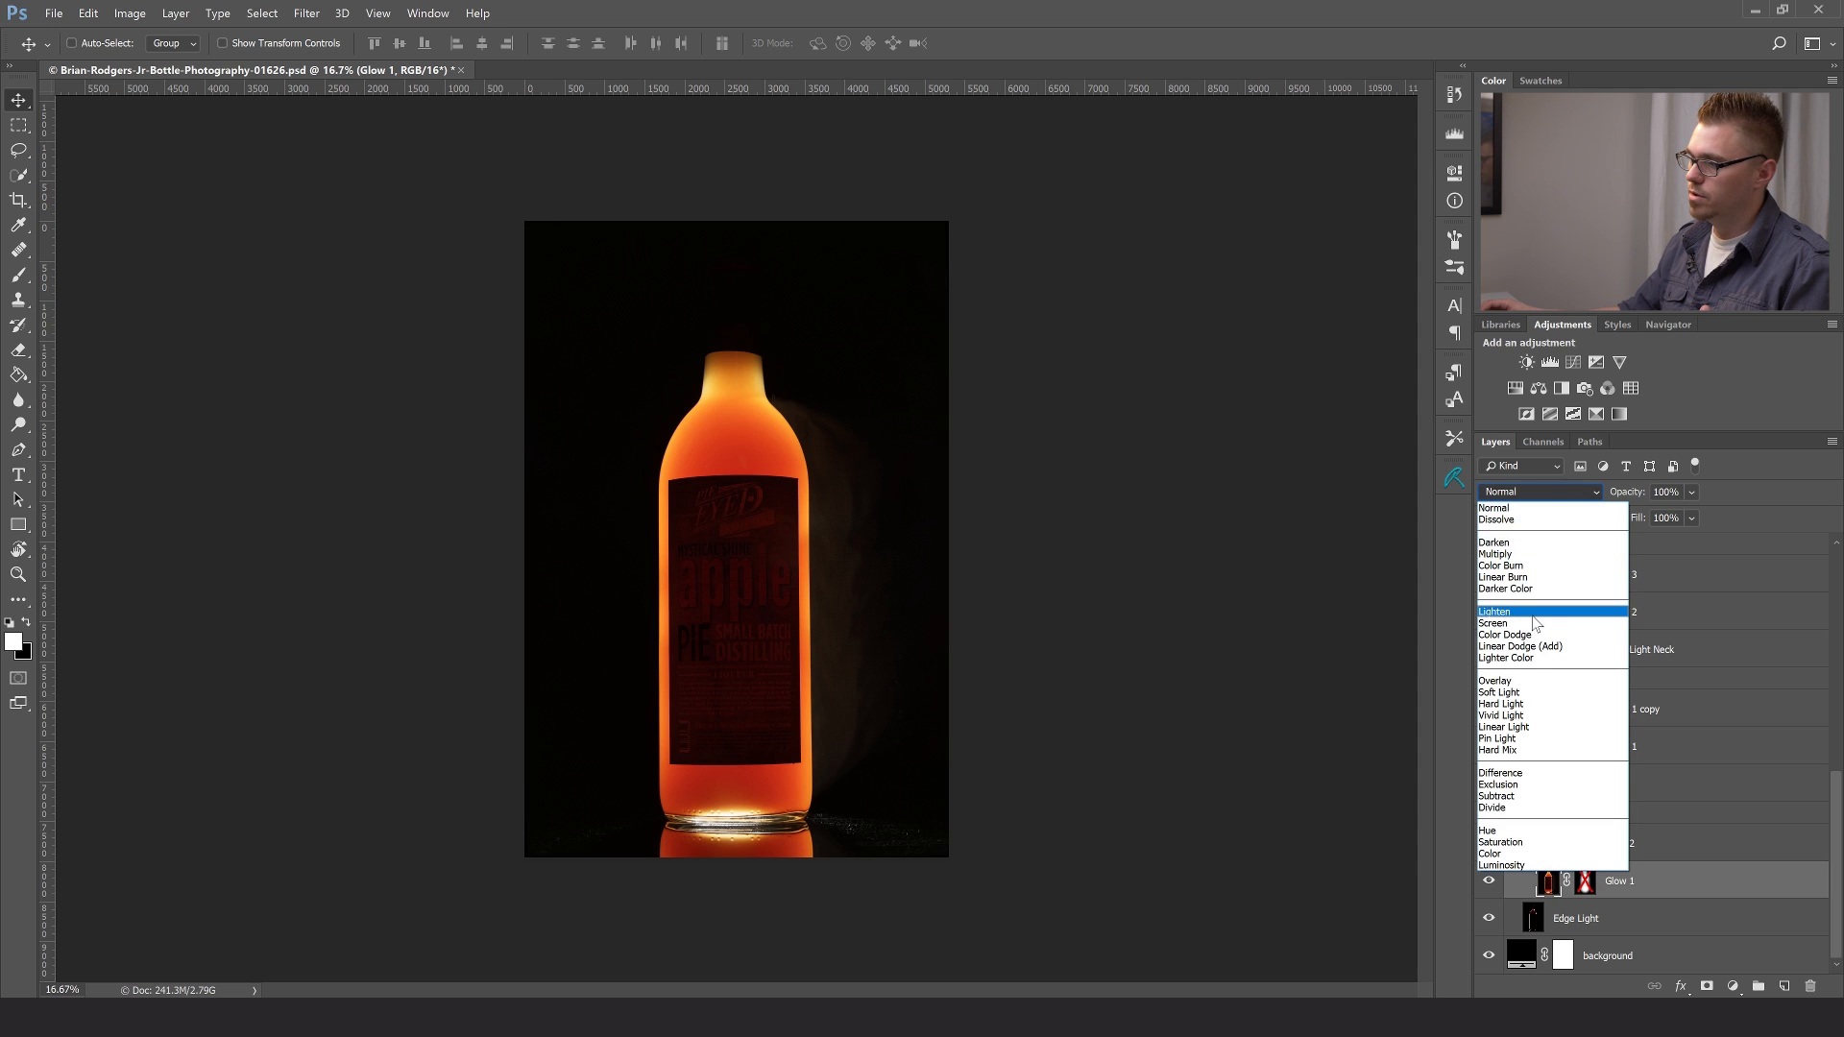
pyautogui.click(1534, 611)
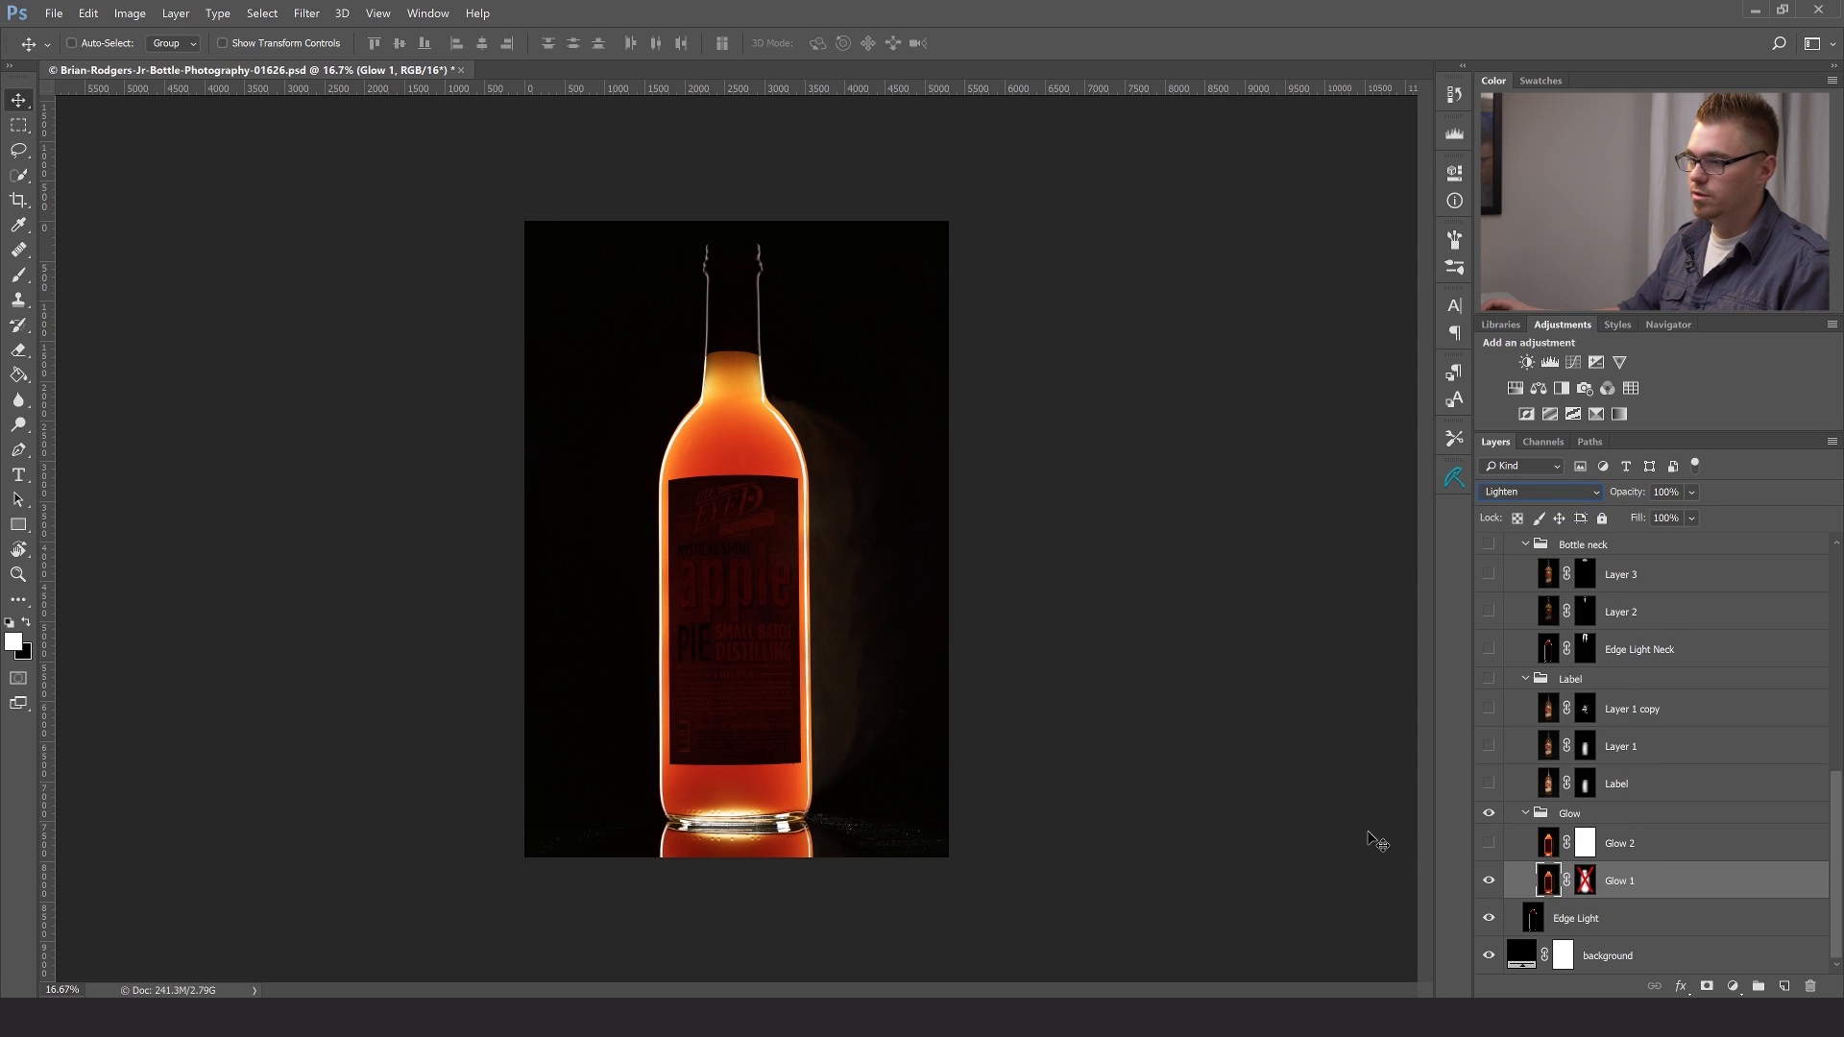
pyautogui.keyDown('shift'); pyautogui.click(1590, 885); pyautogui.keyUp('shift')
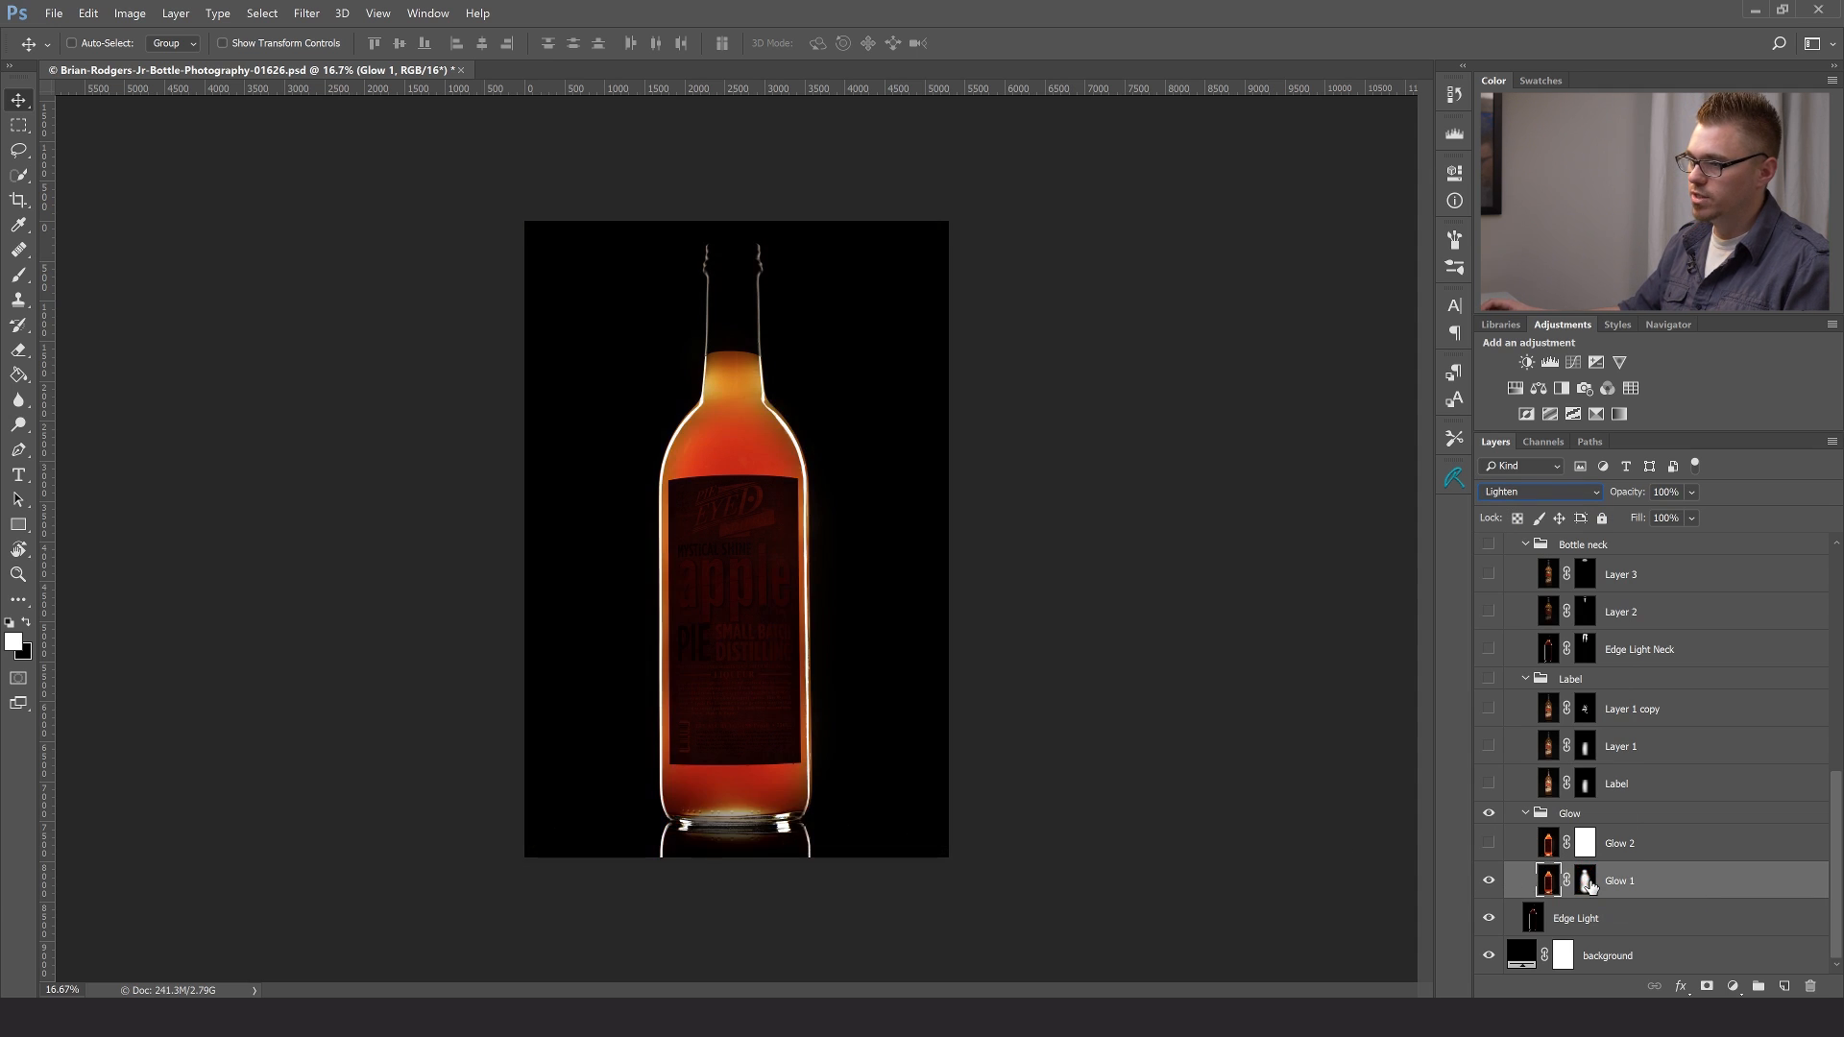
# - Compare the bottle with and without the Glow 1 layer, leaving the layer visible
pyautogui.click(1490, 881)
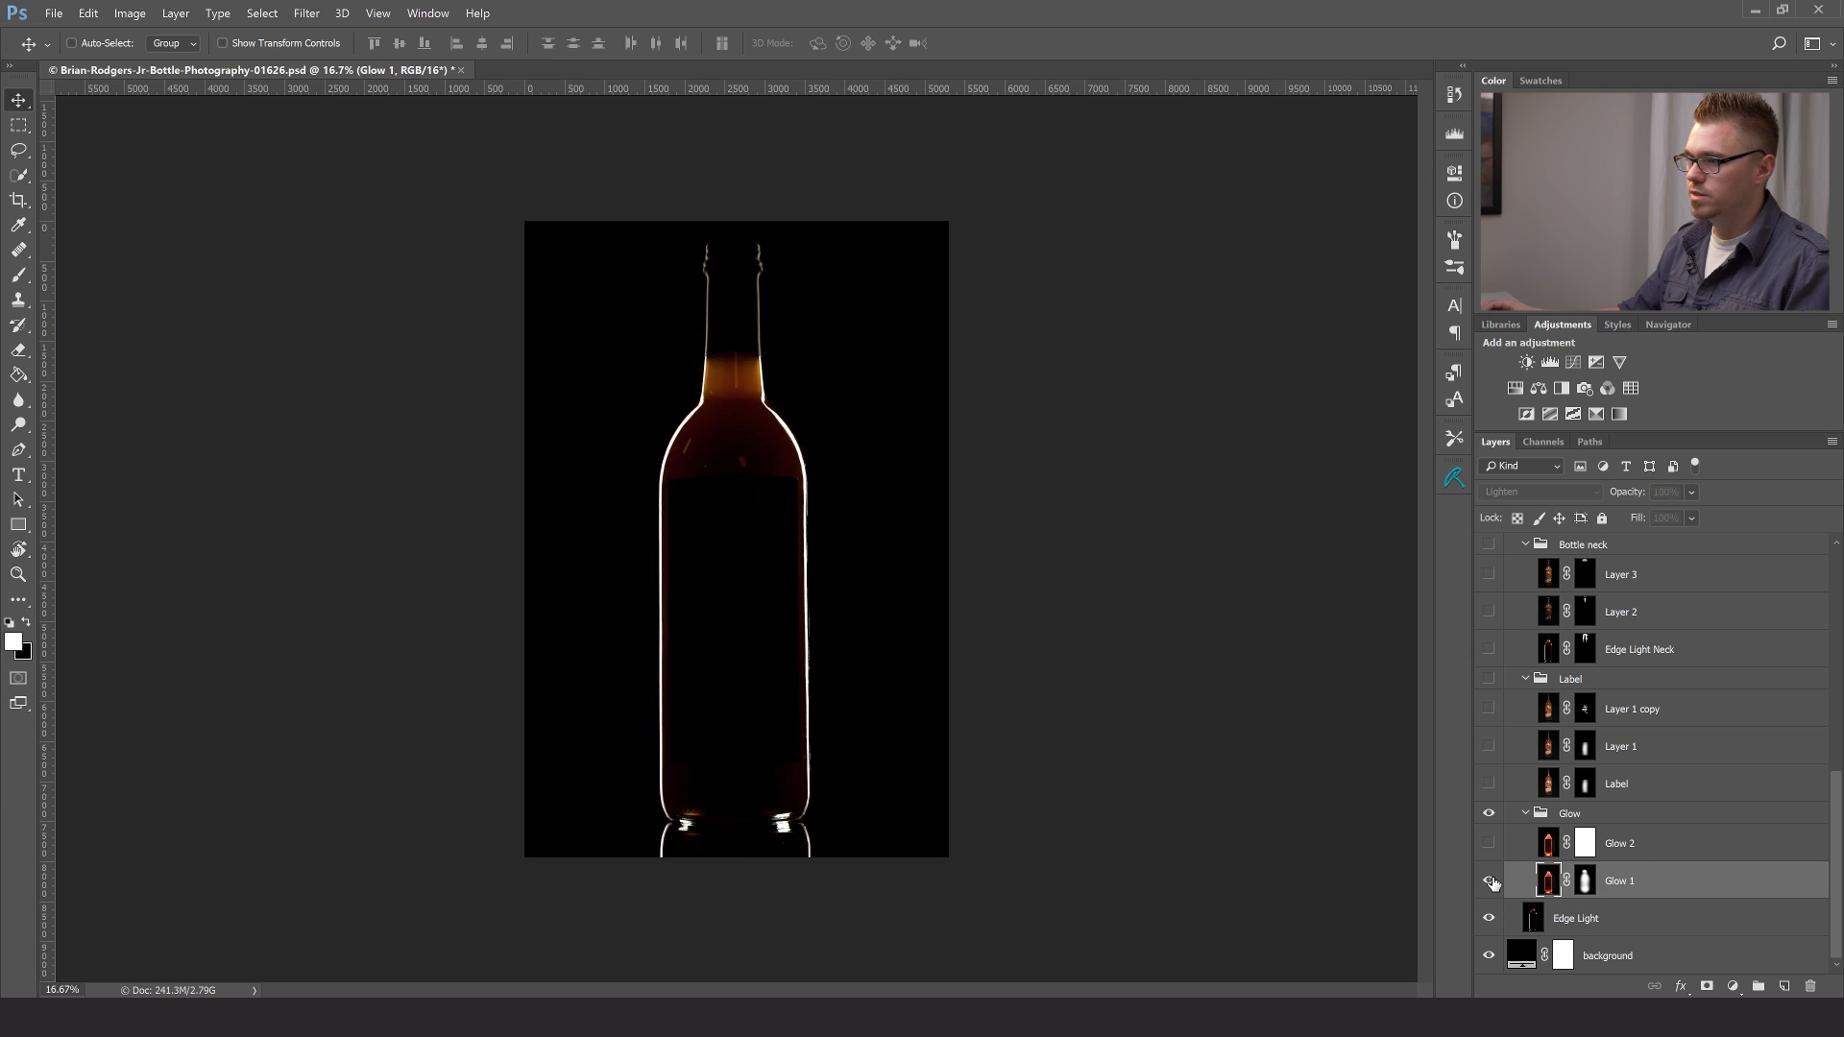
pyautogui.click(1490, 881)
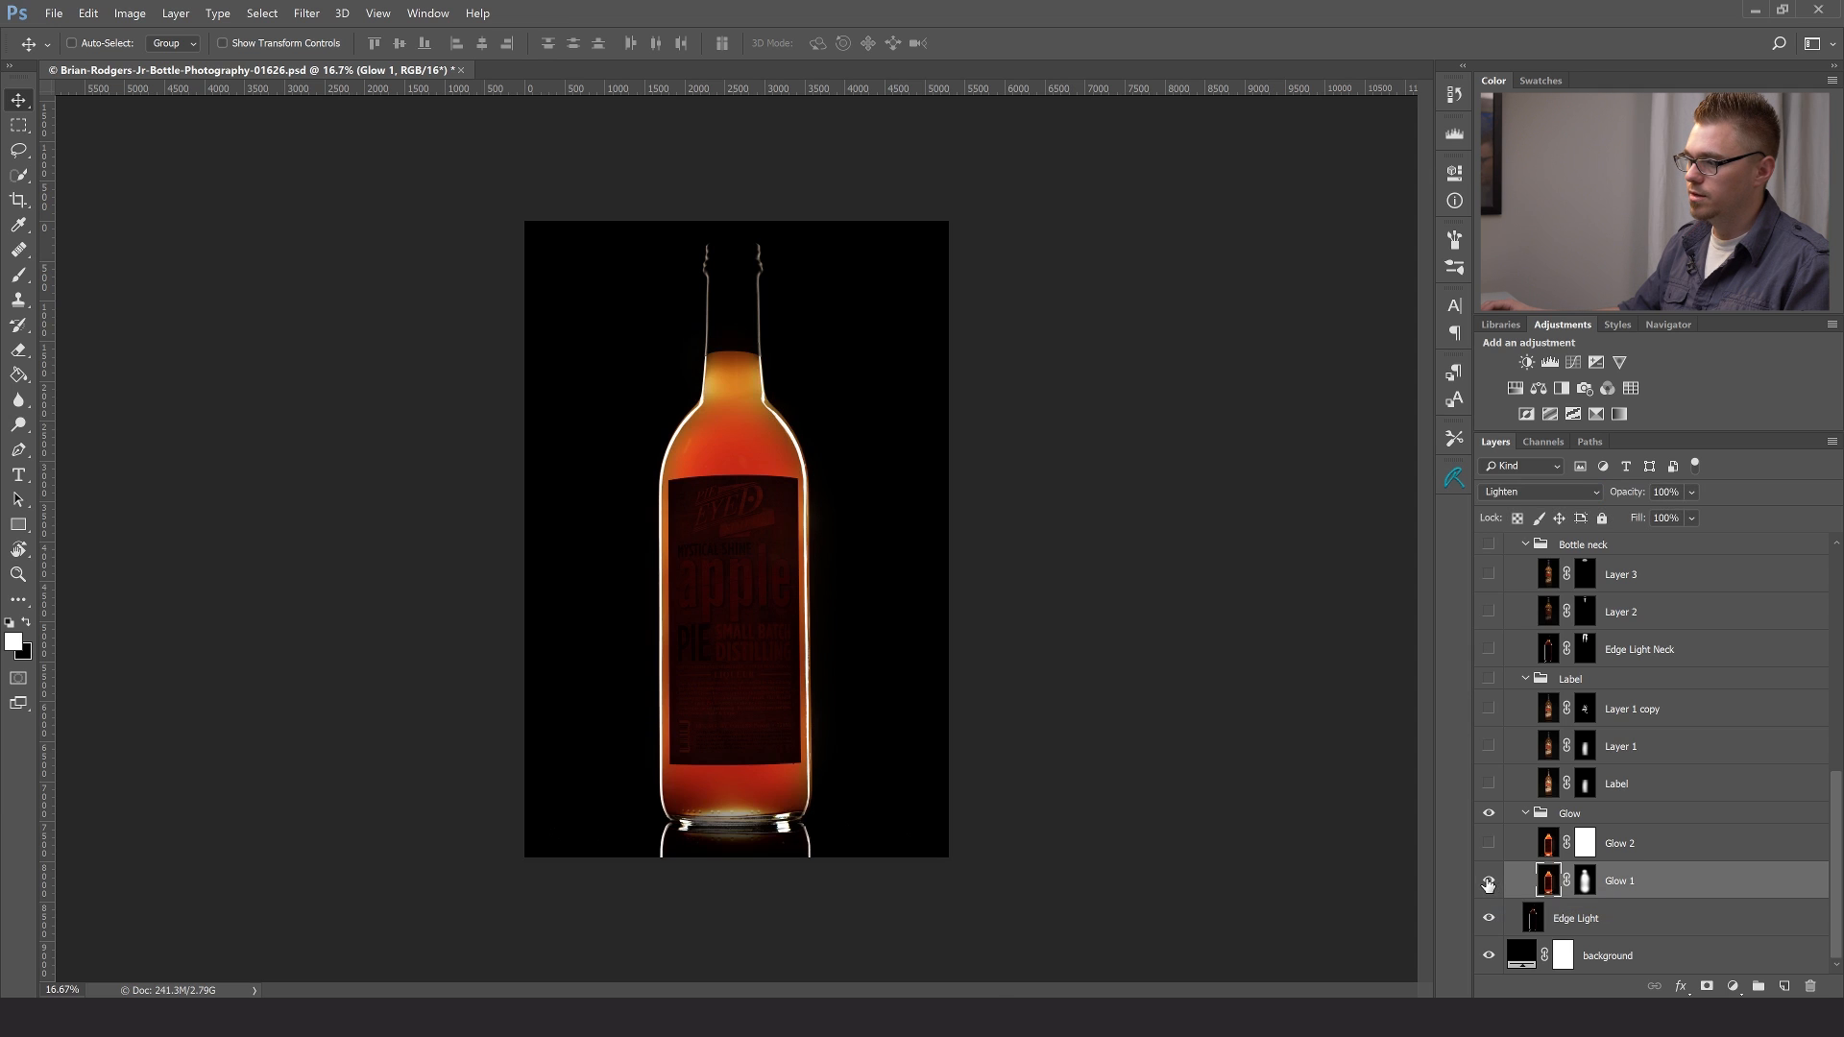
pyautogui.click(1488, 881)
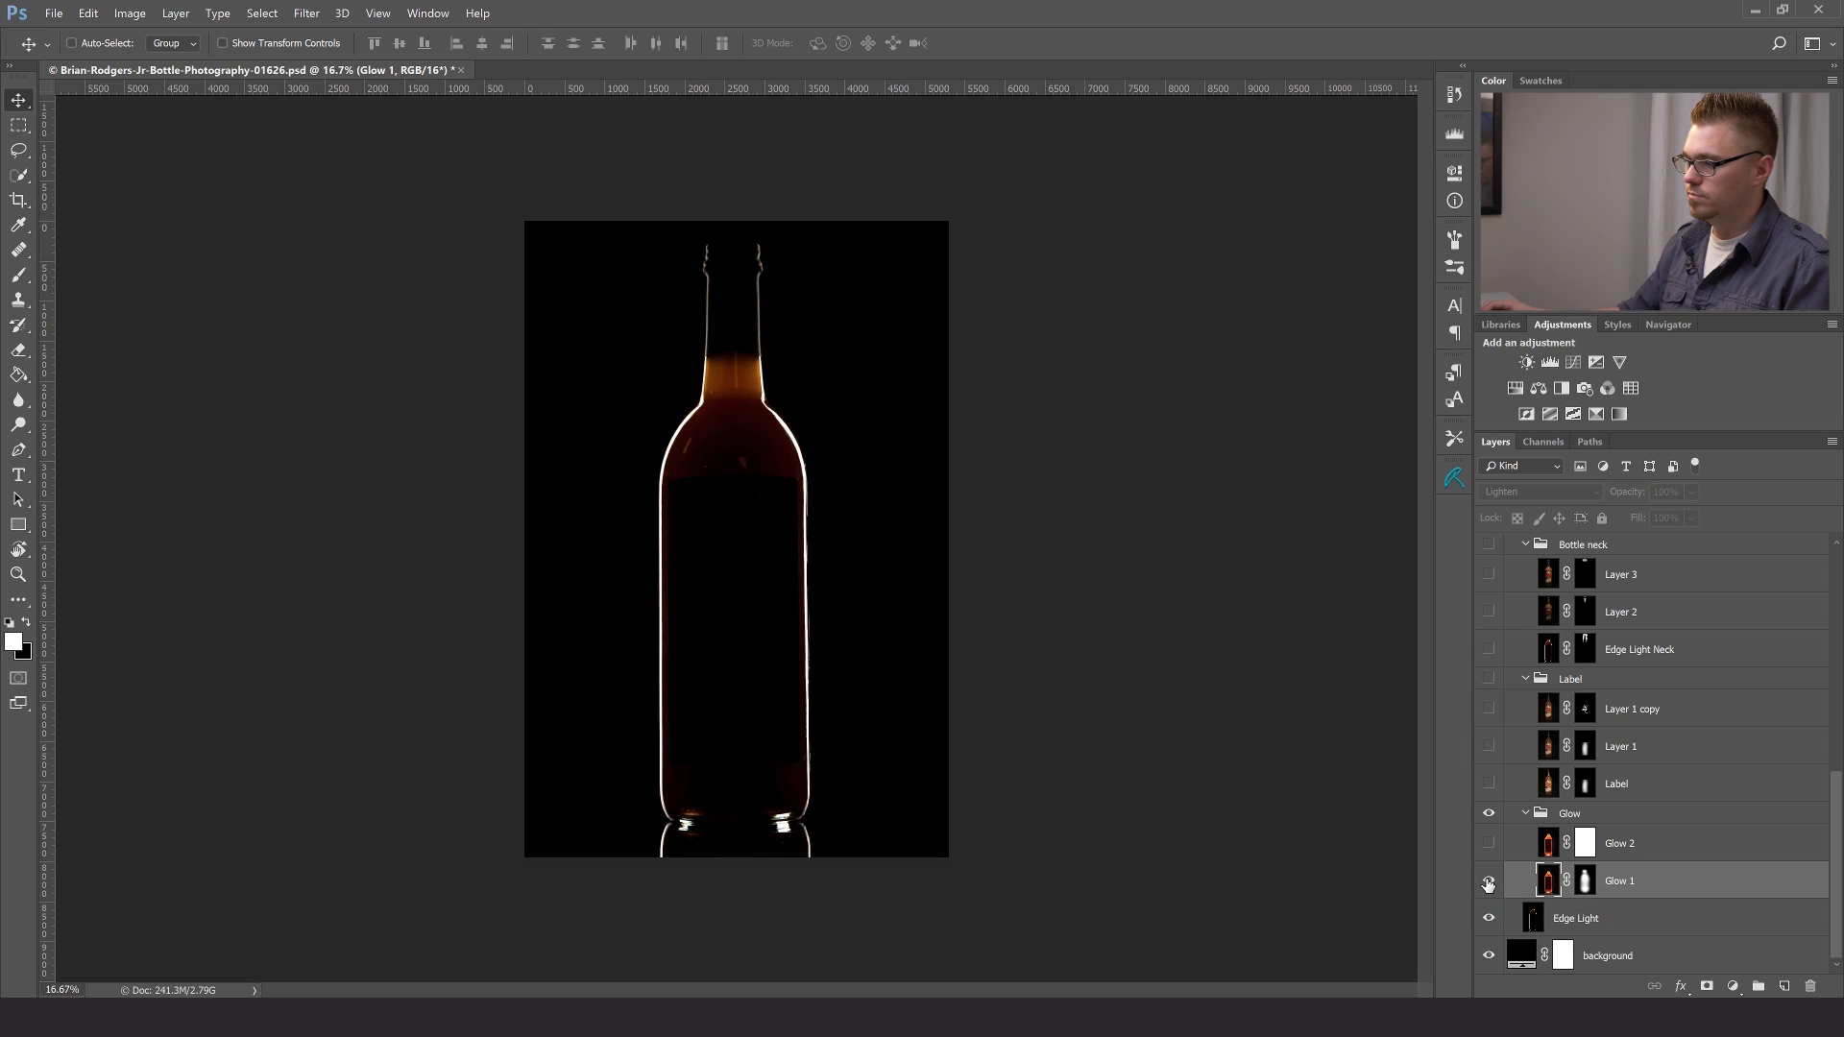
pyautogui.click(1489, 882)
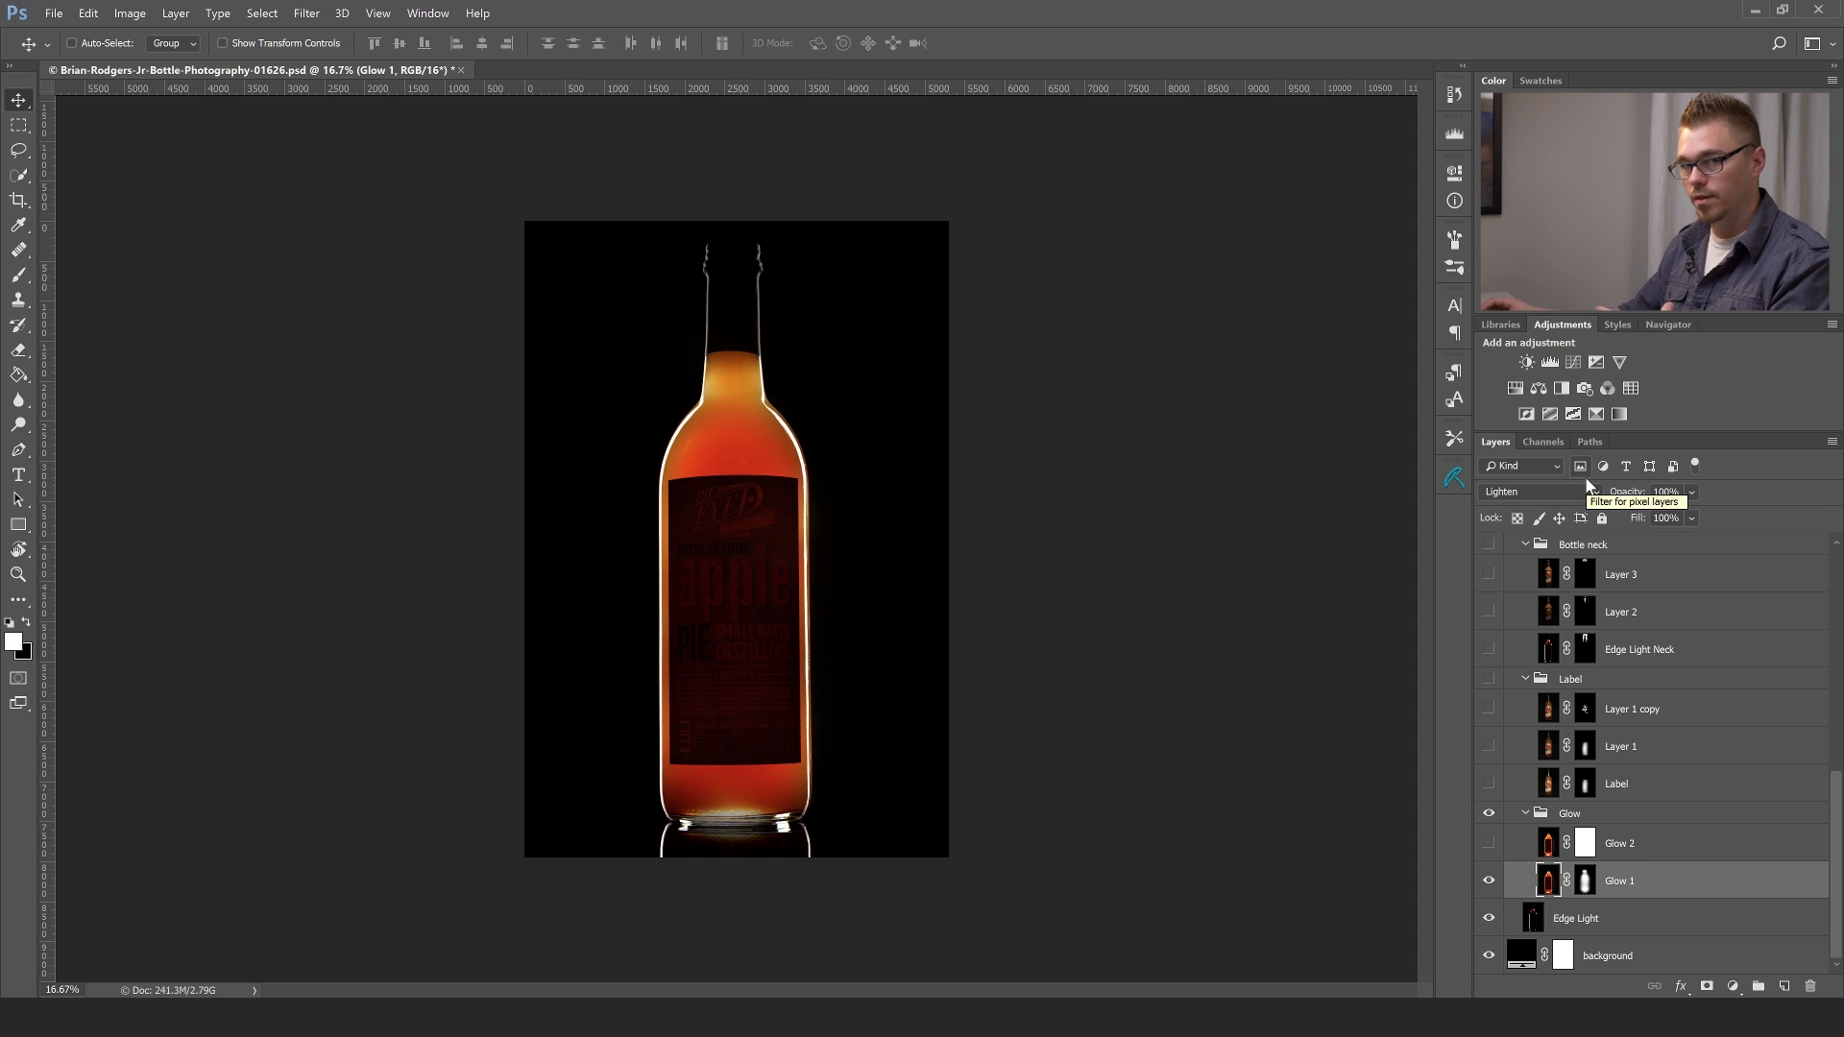
# - Select the Glow 2 layer and compare the bottle with and without it, leaving the layer hidden
pyautogui.click(1490, 843)
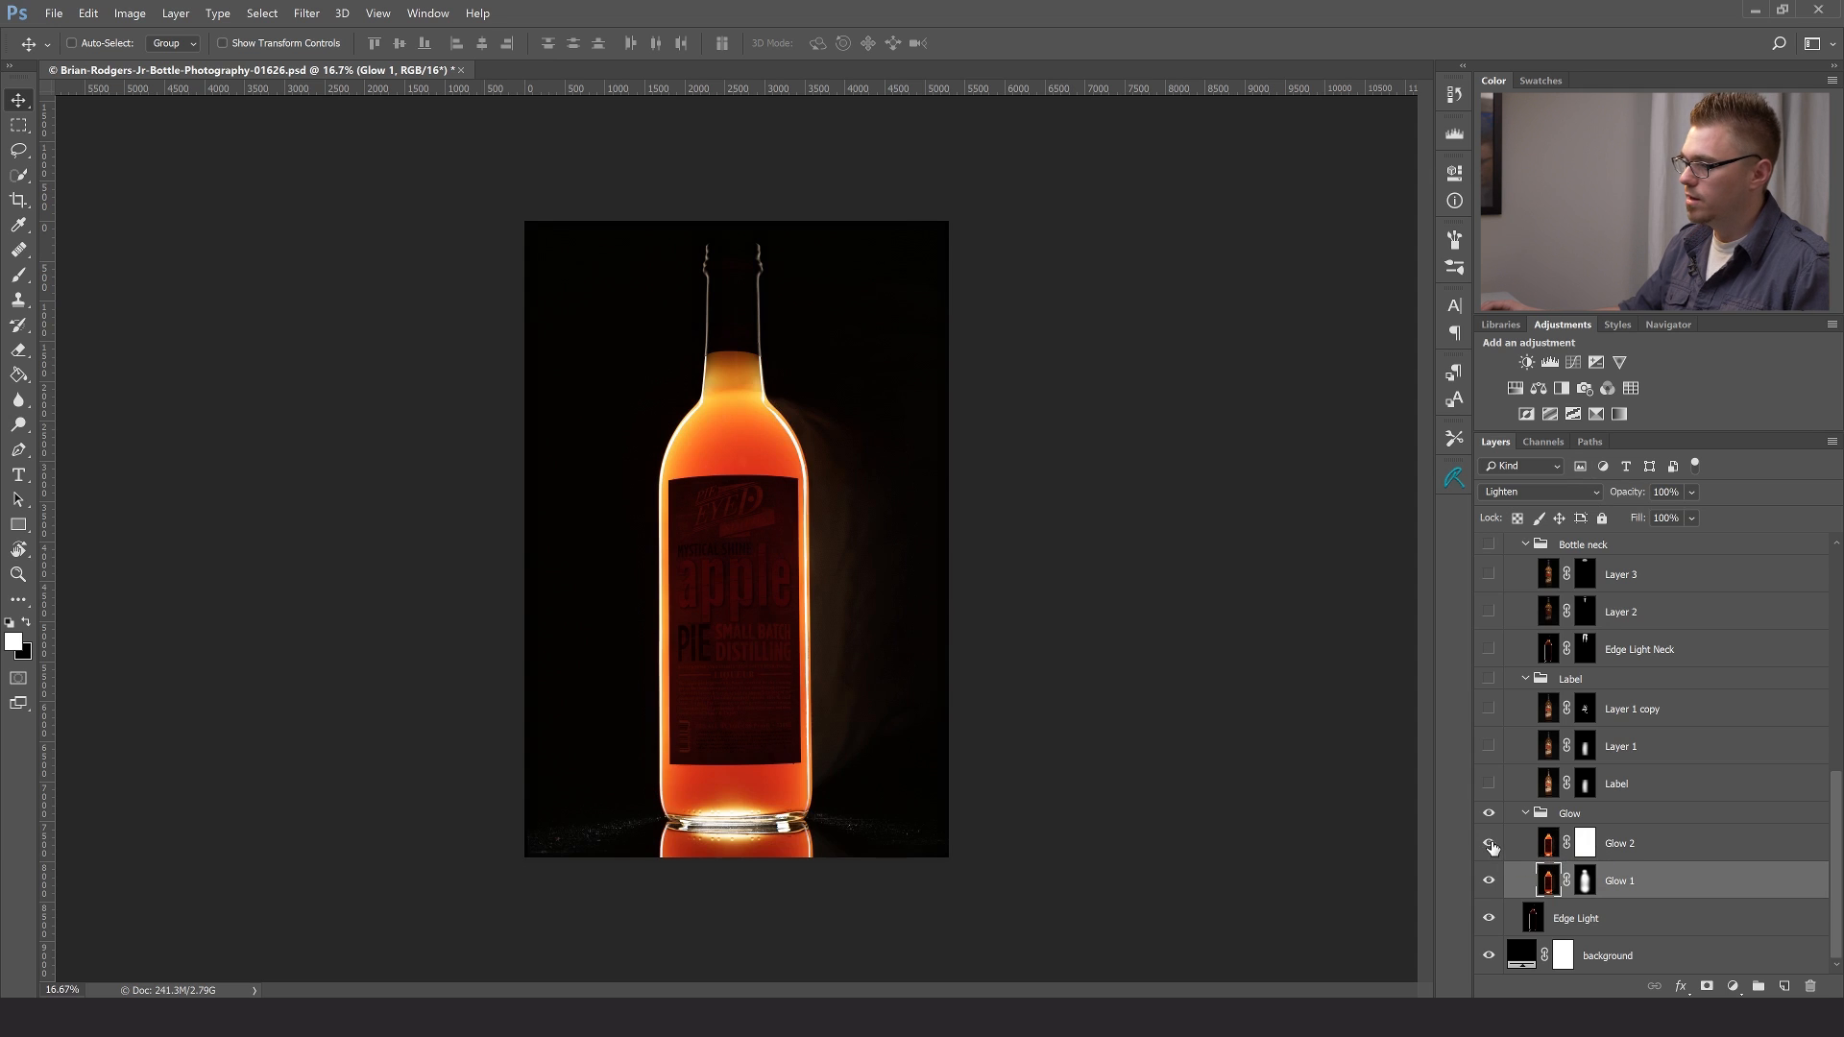
pyautogui.click(1682, 845)
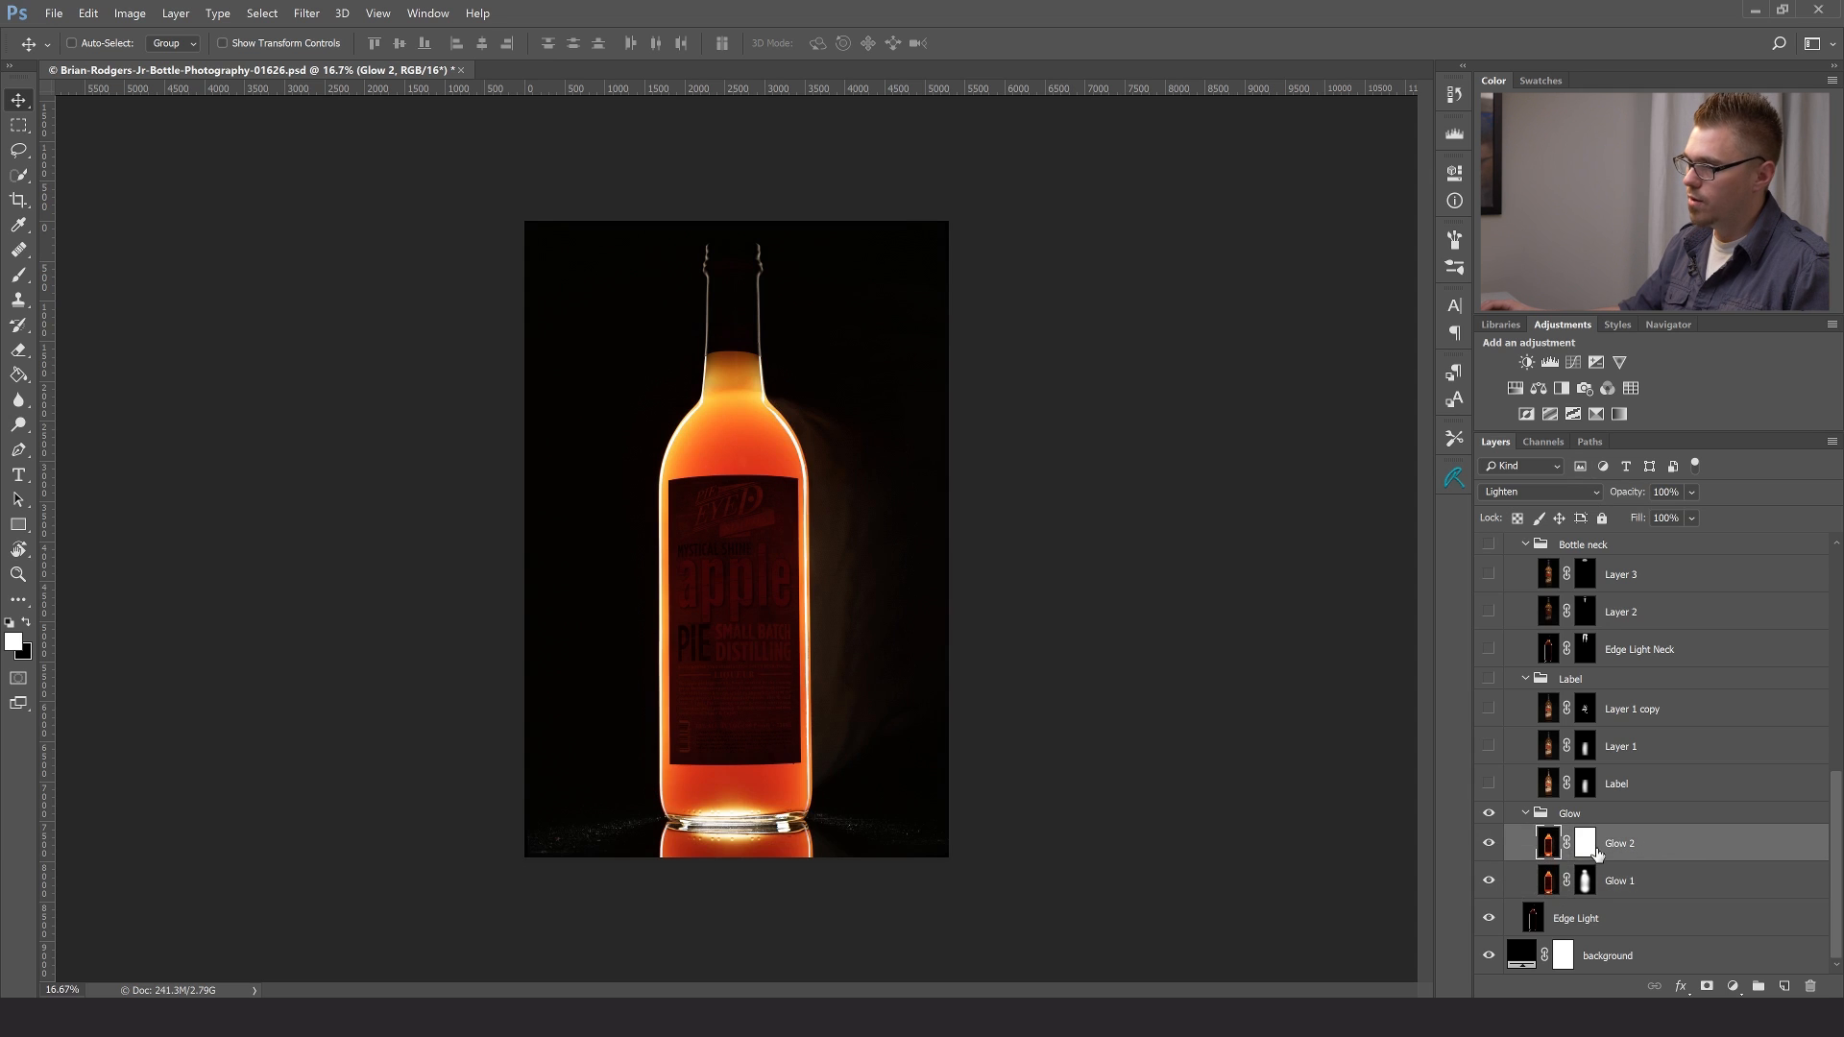
pyautogui.click(1489, 844)
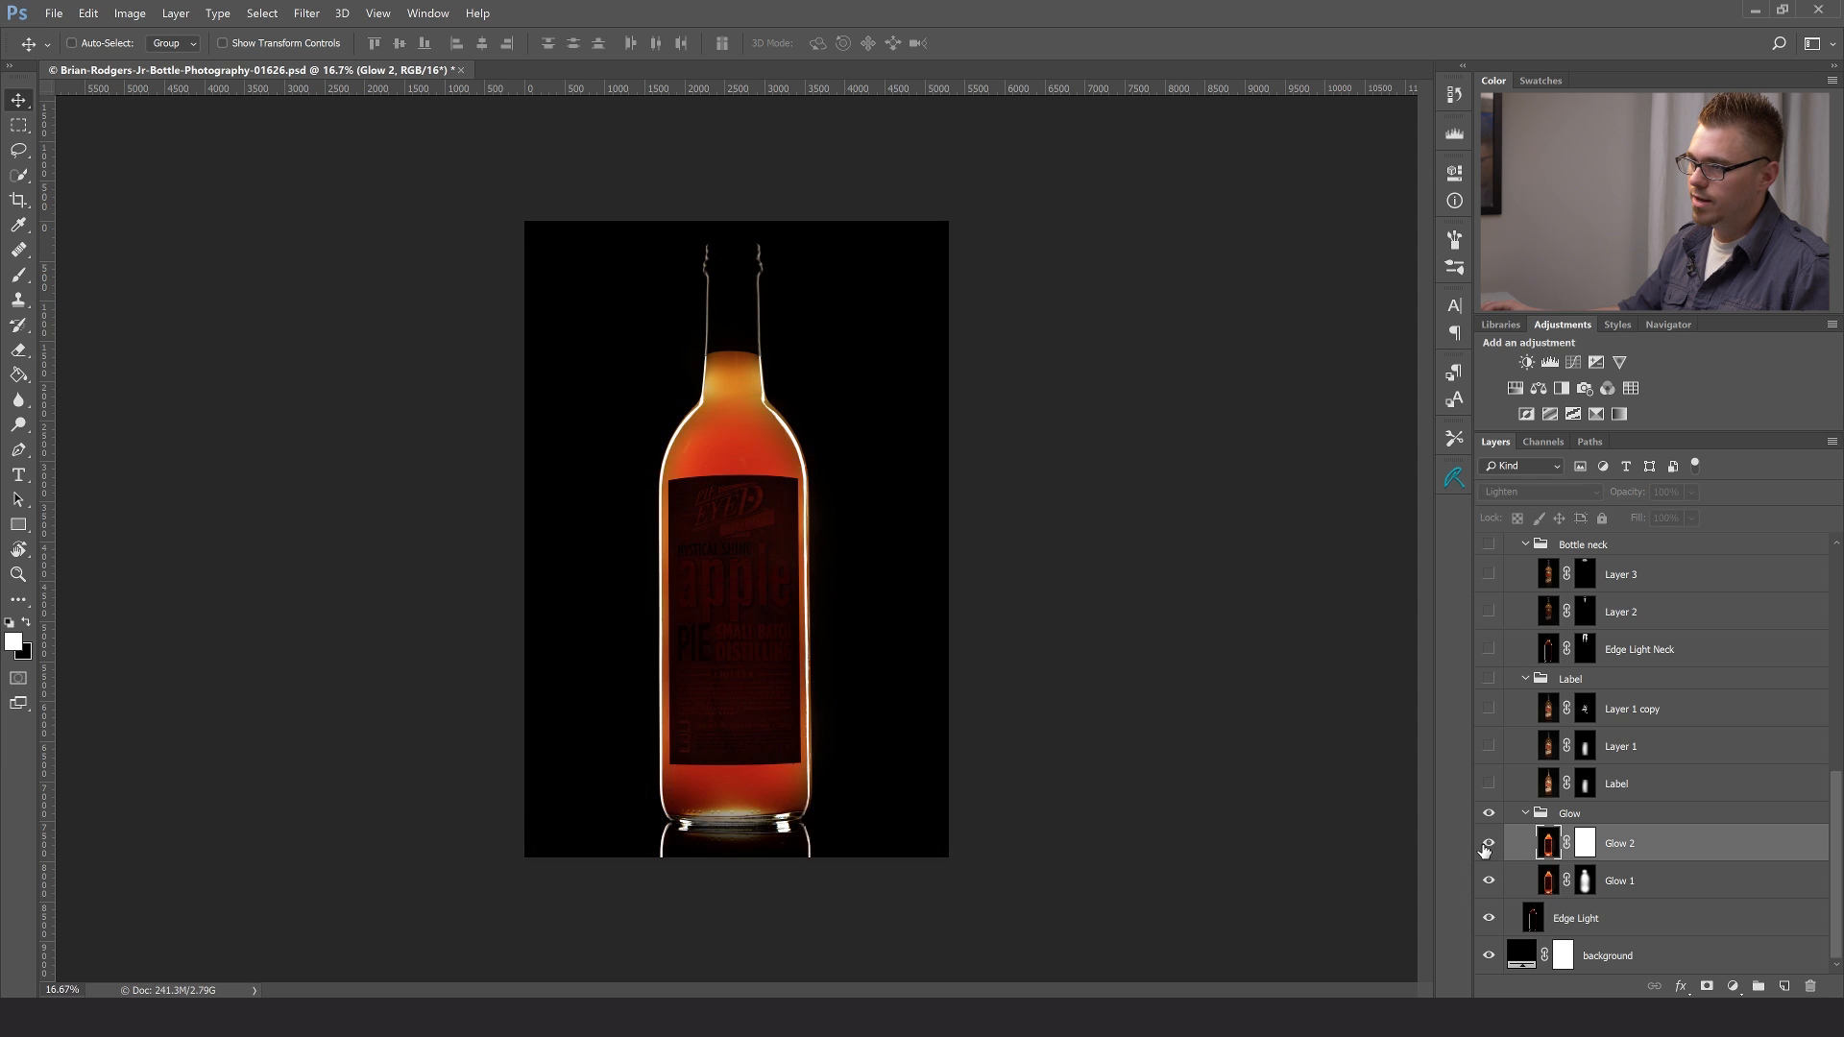
pyautogui.click(1488, 844)
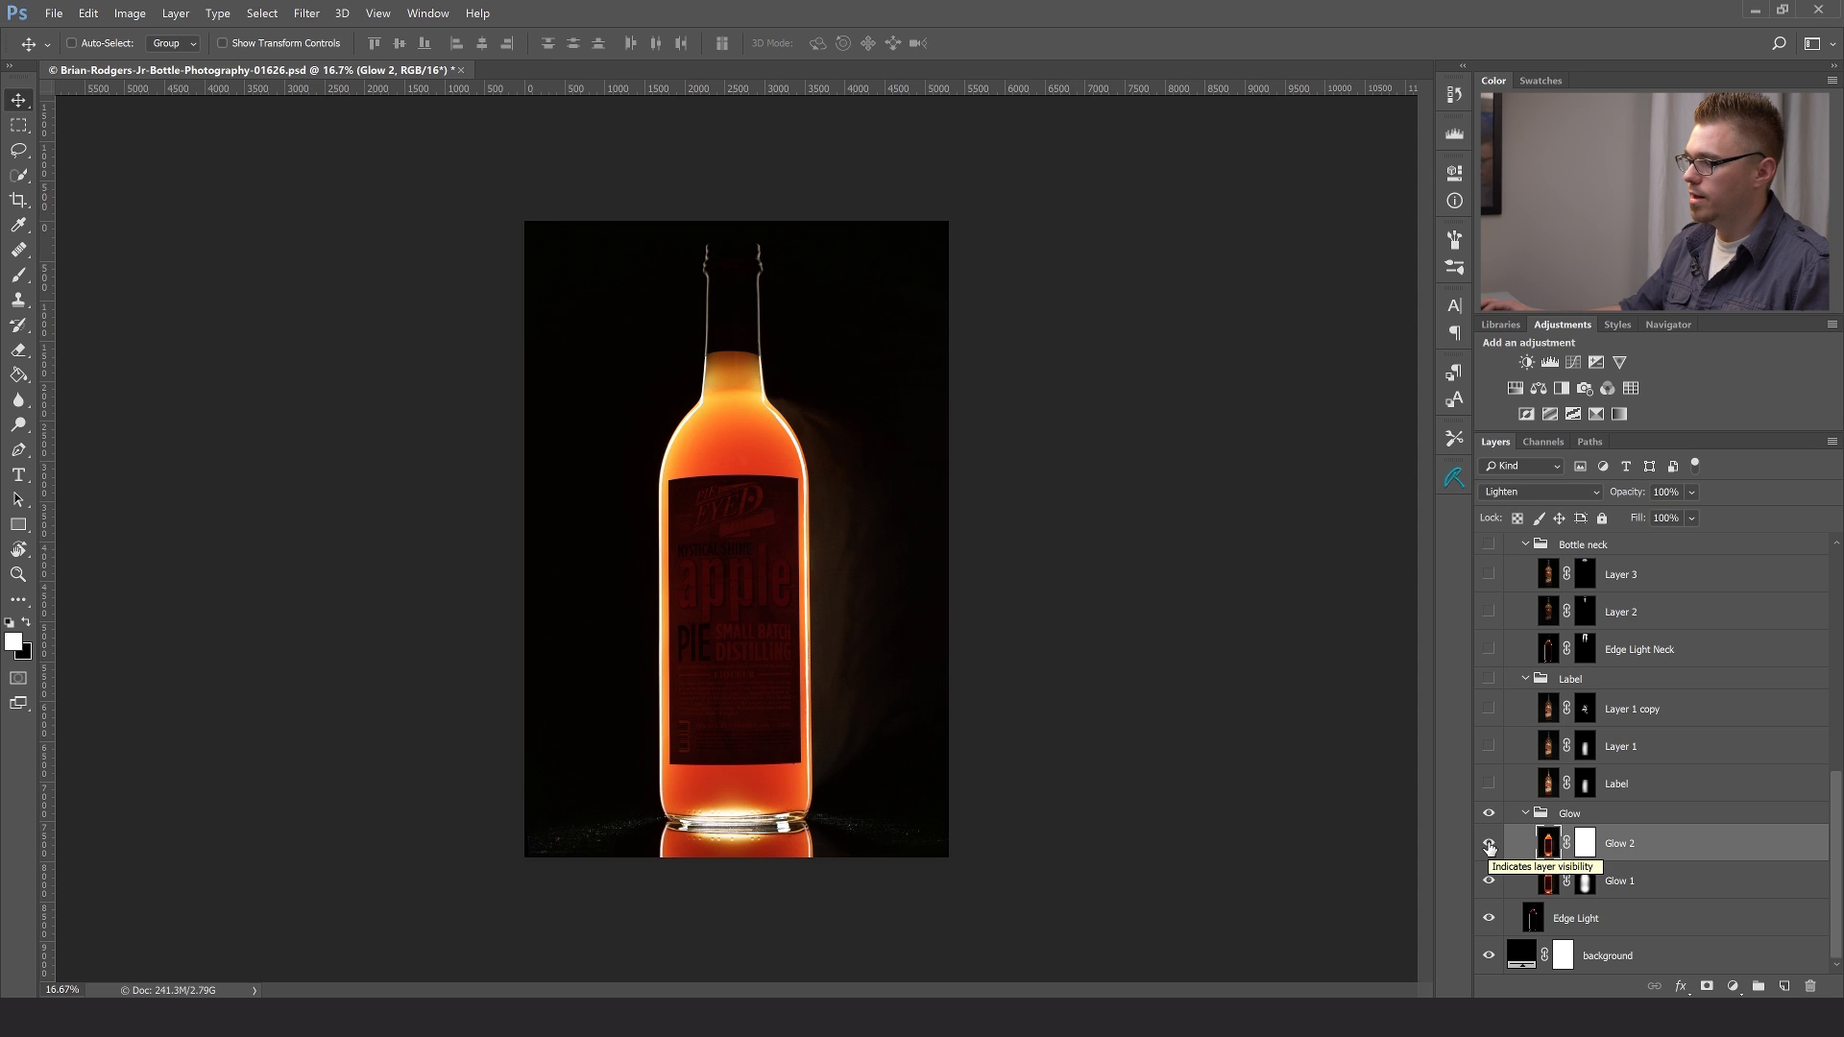
pyautogui.click(1490, 845)
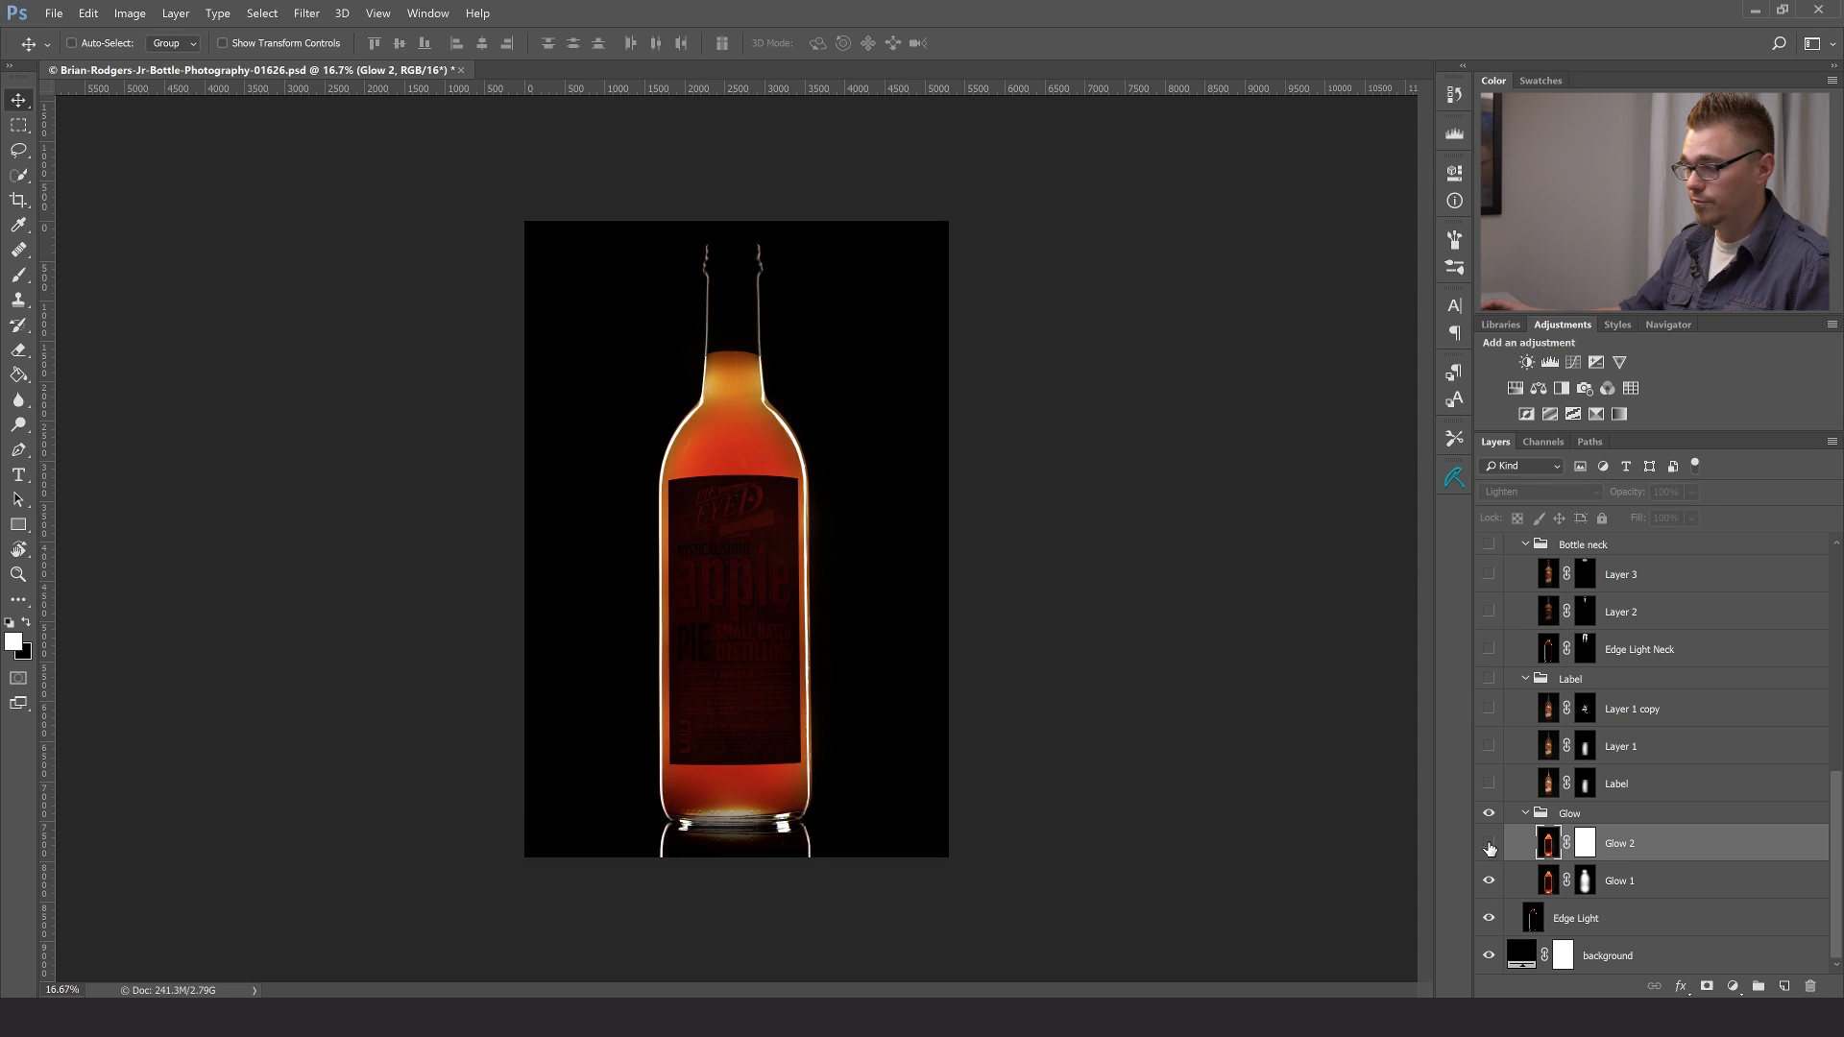
# - Collapse the Glow group, make the Label group visible, and compare the Label layer with and without its mask
pyautogui.click(1525, 814)
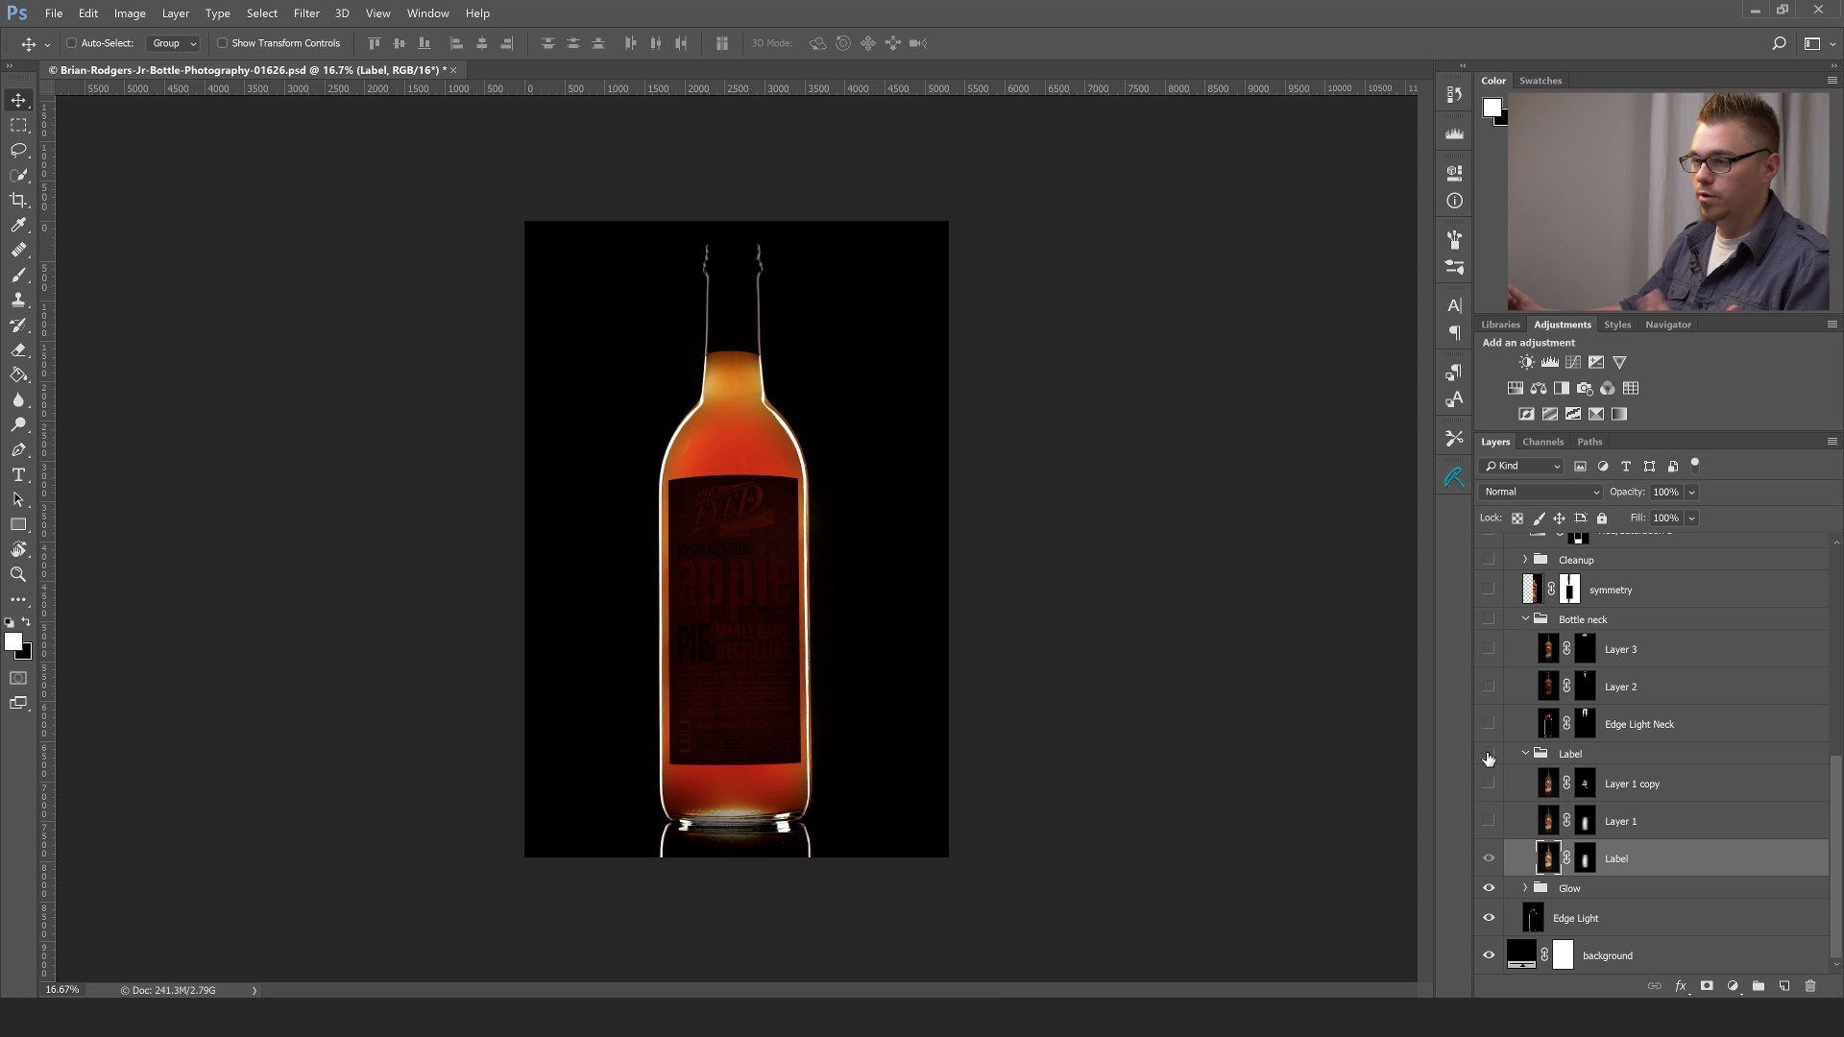
pyautogui.click(1488, 755)
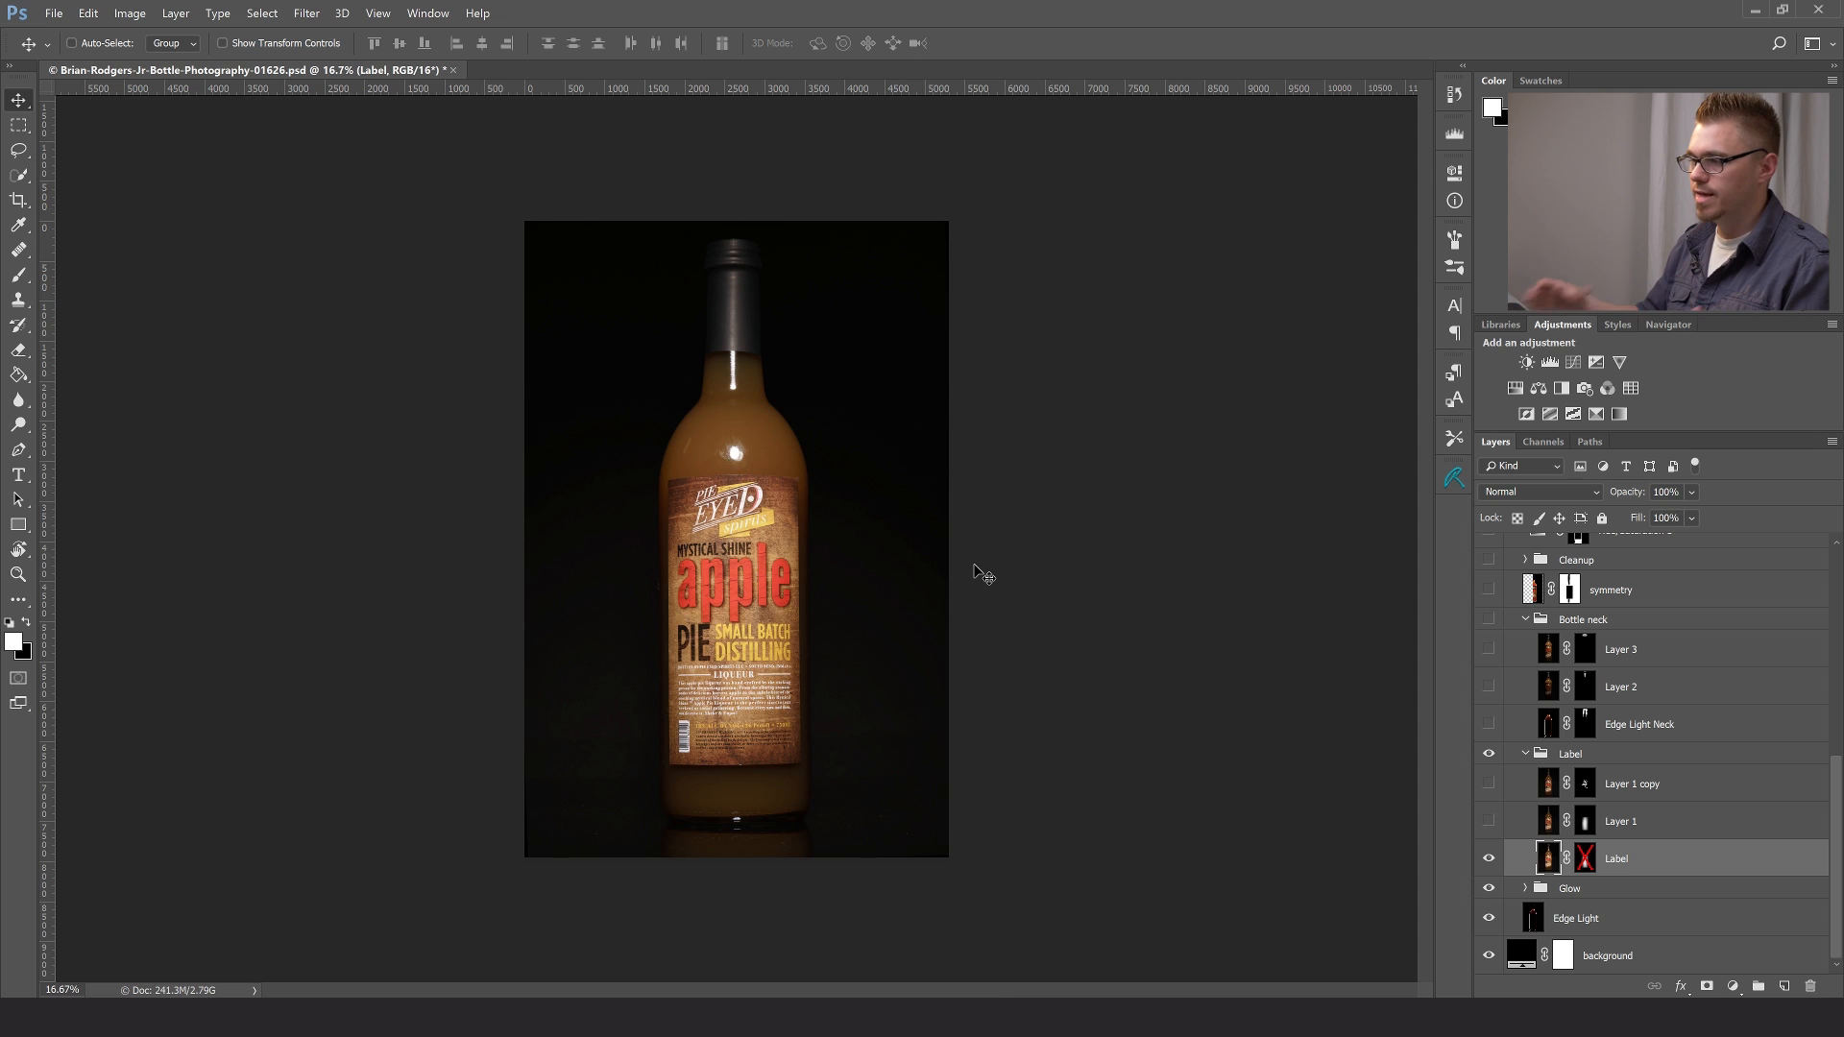
pyautogui.keyDown('shift'); pyautogui.click(1586, 860); pyautogui.keyUp('shift')
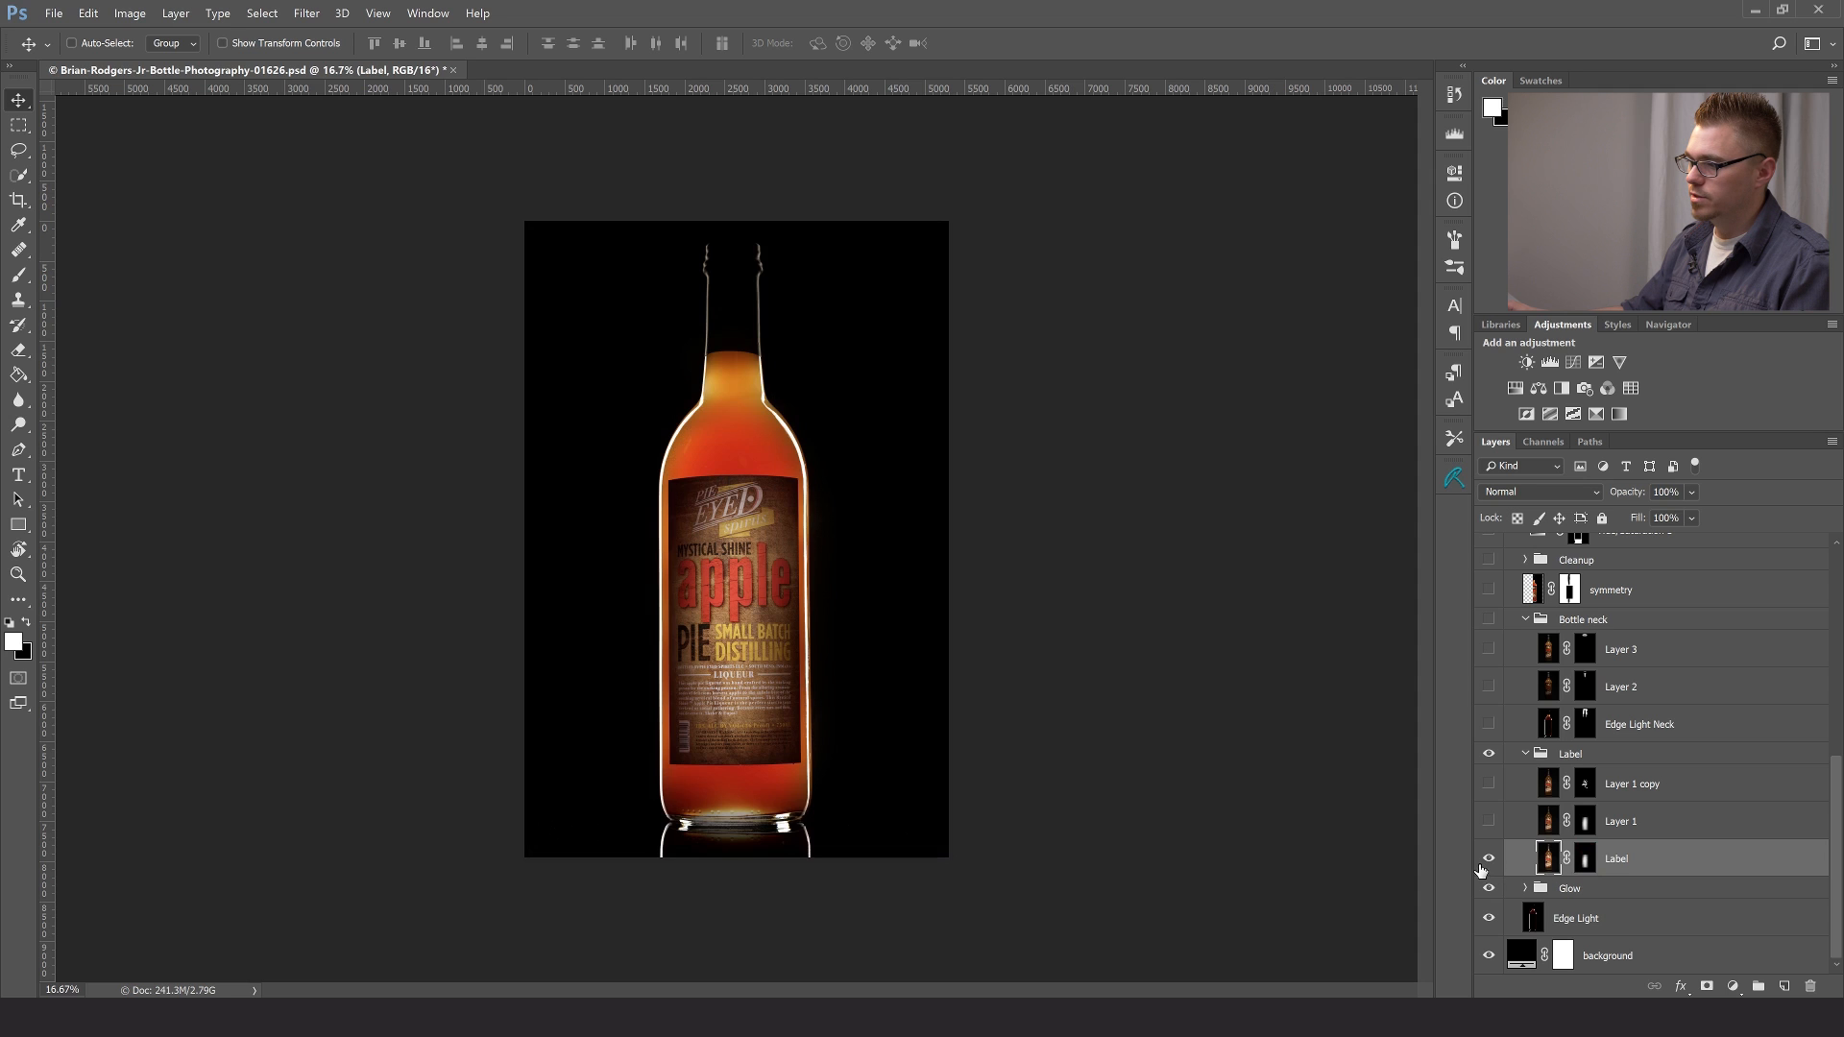
pyautogui.keyDown('shift'); pyautogui.click(1586, 860); pyautogui.keyUp('shift')
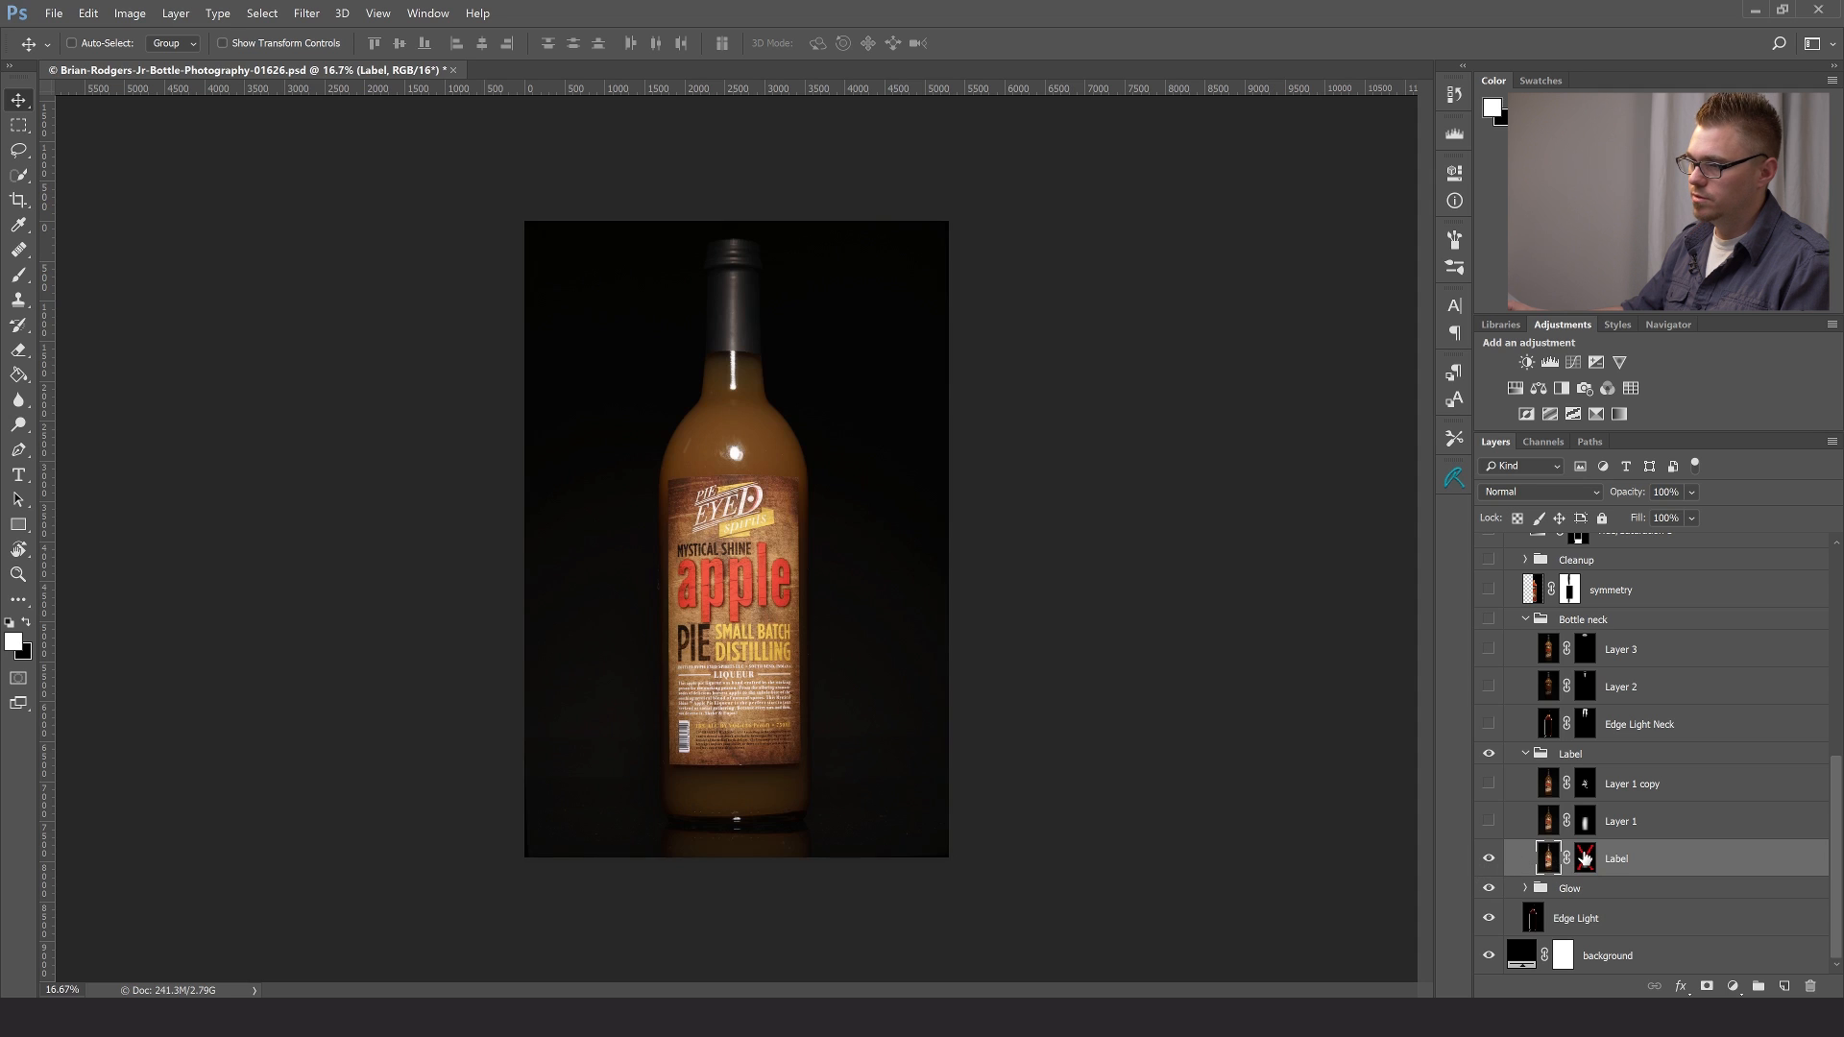
pyautogui.keyDown('shift'); pyautogui.click(1586, 860); pyautogui.keyUp('shift')
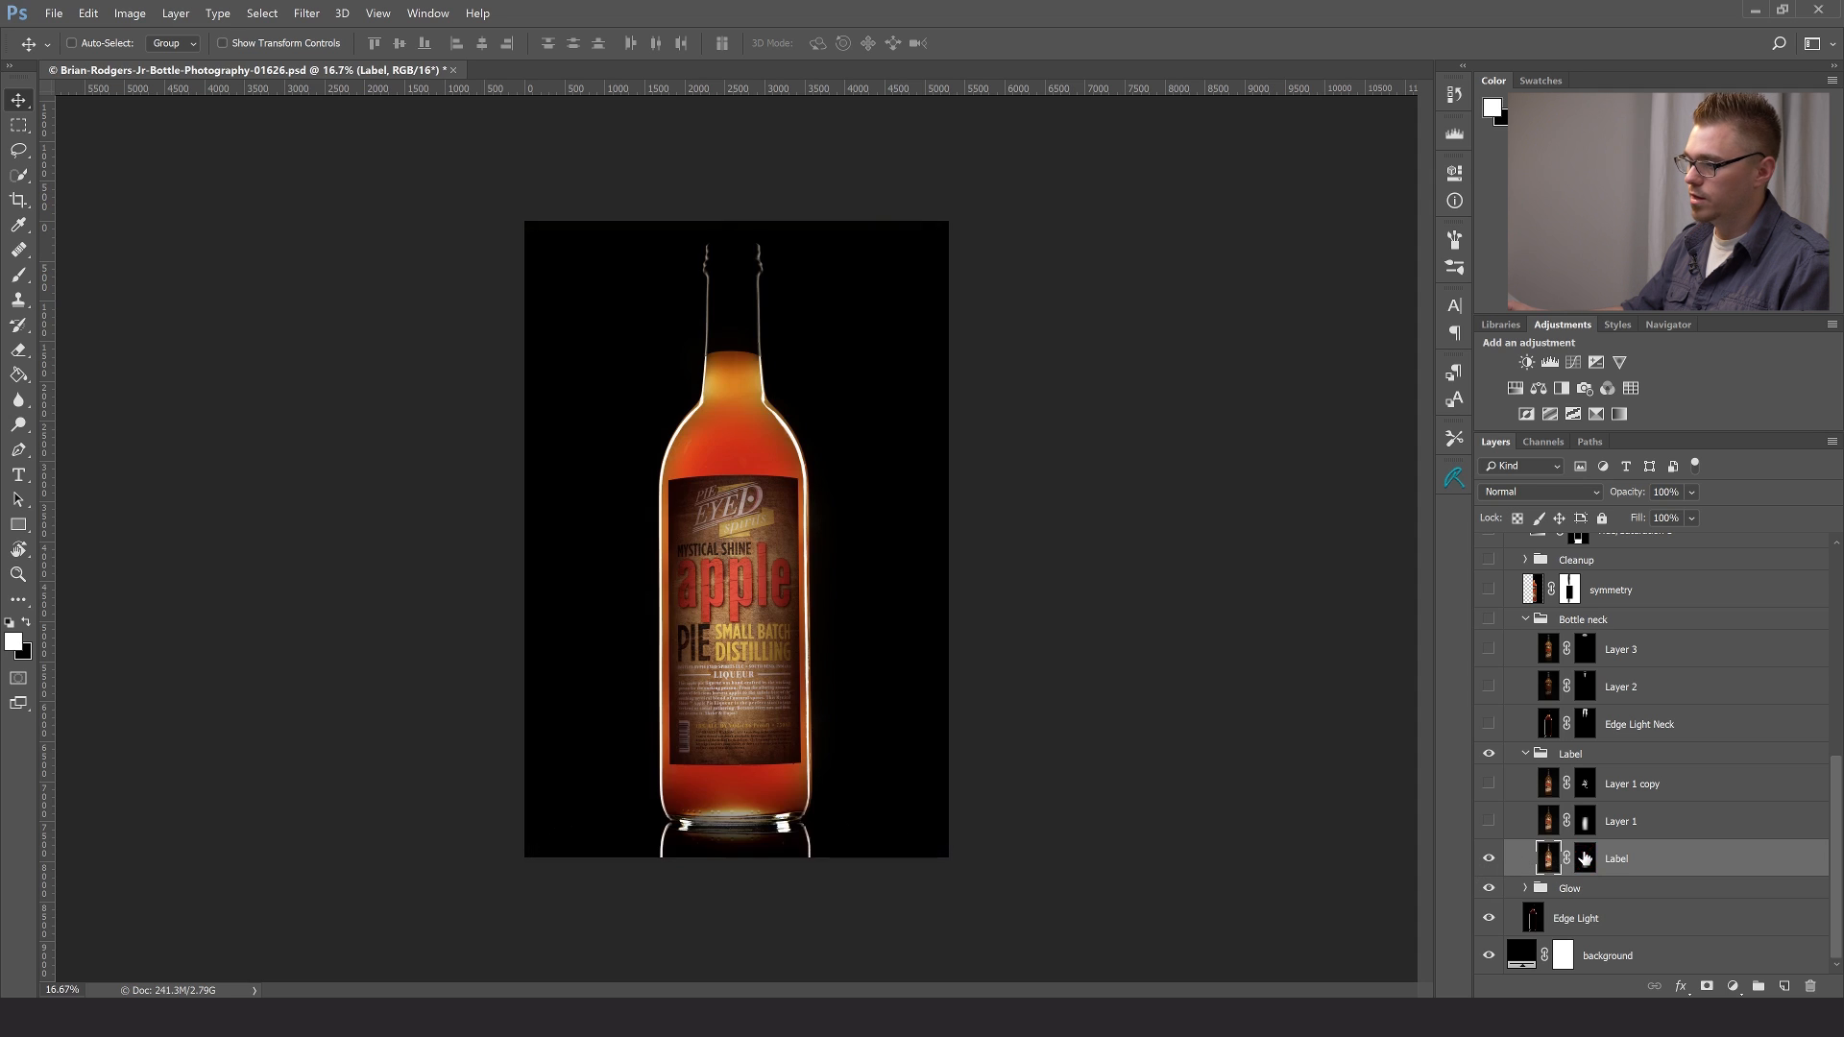
# - Make Layer 1 in the Label group visible and compare its exposure with the Label layer, both unmasked and masked
pyautogui.click(1488, 823)
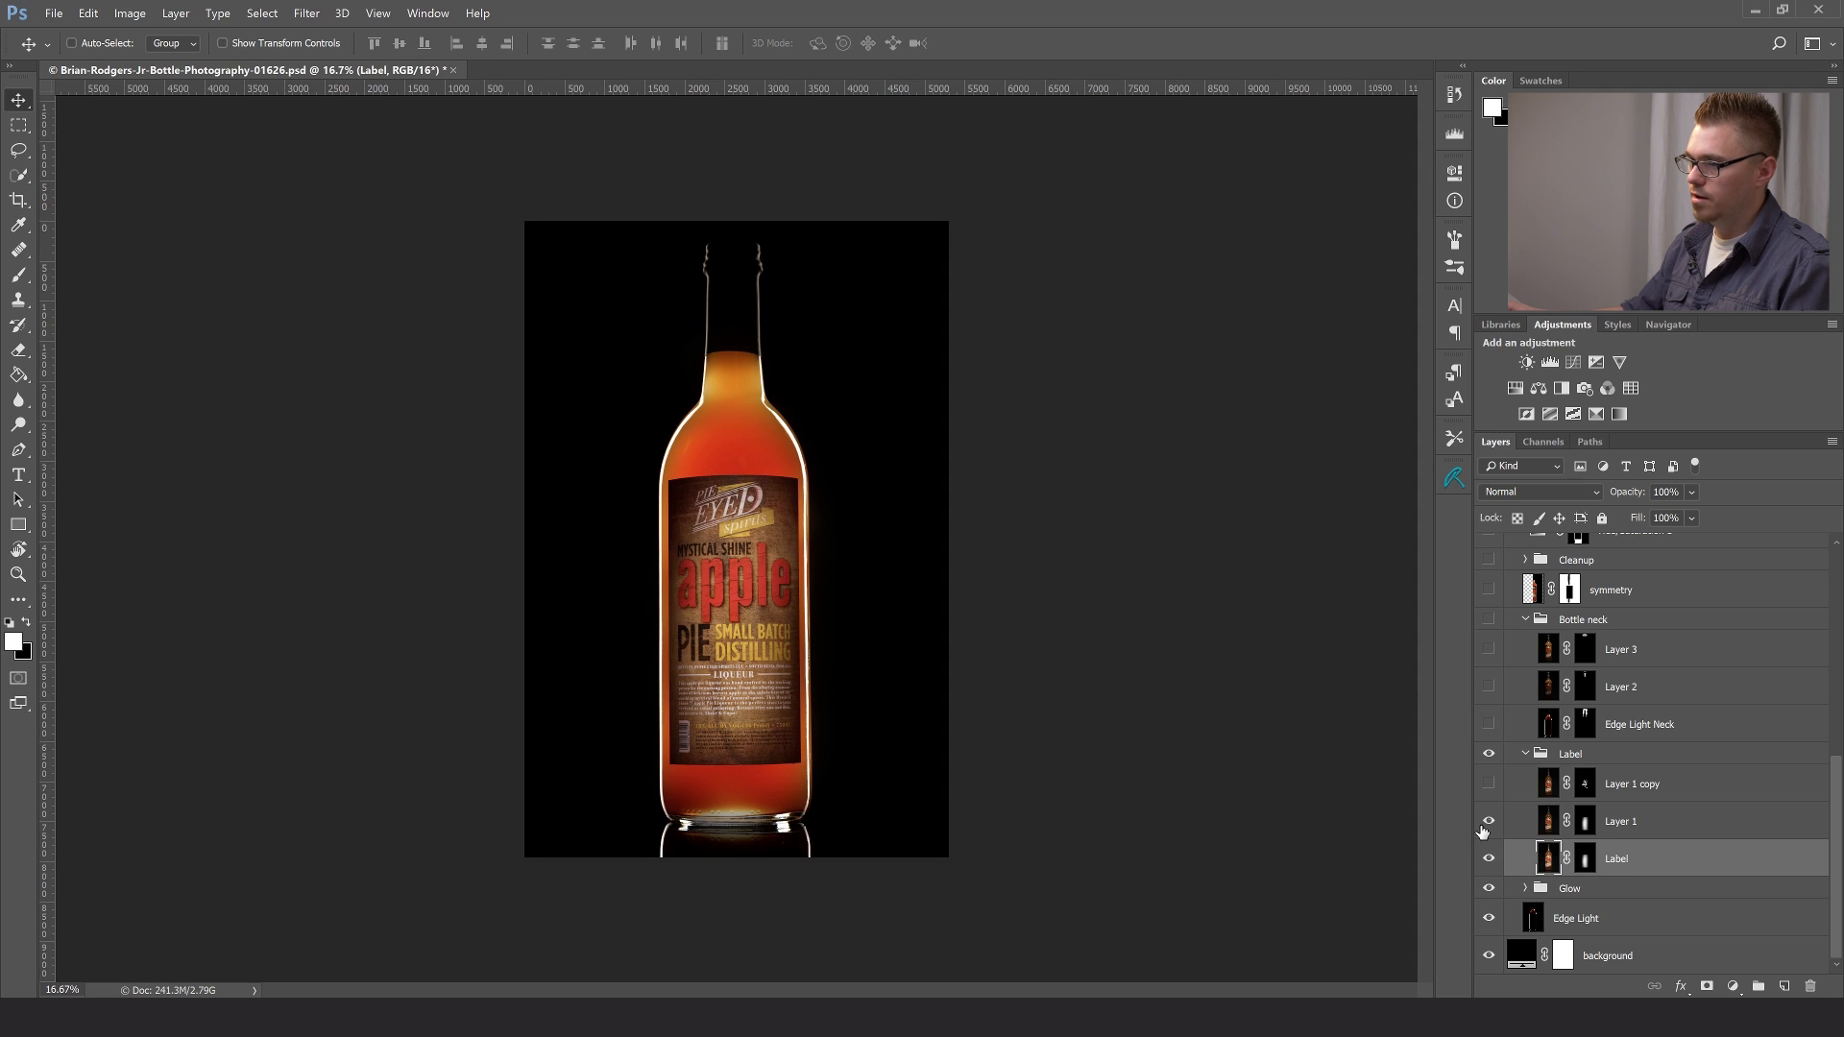
pyautogui.keyDown('shift'); pyautogui.click(1584, 823); pyautogui.keyUp('shift')
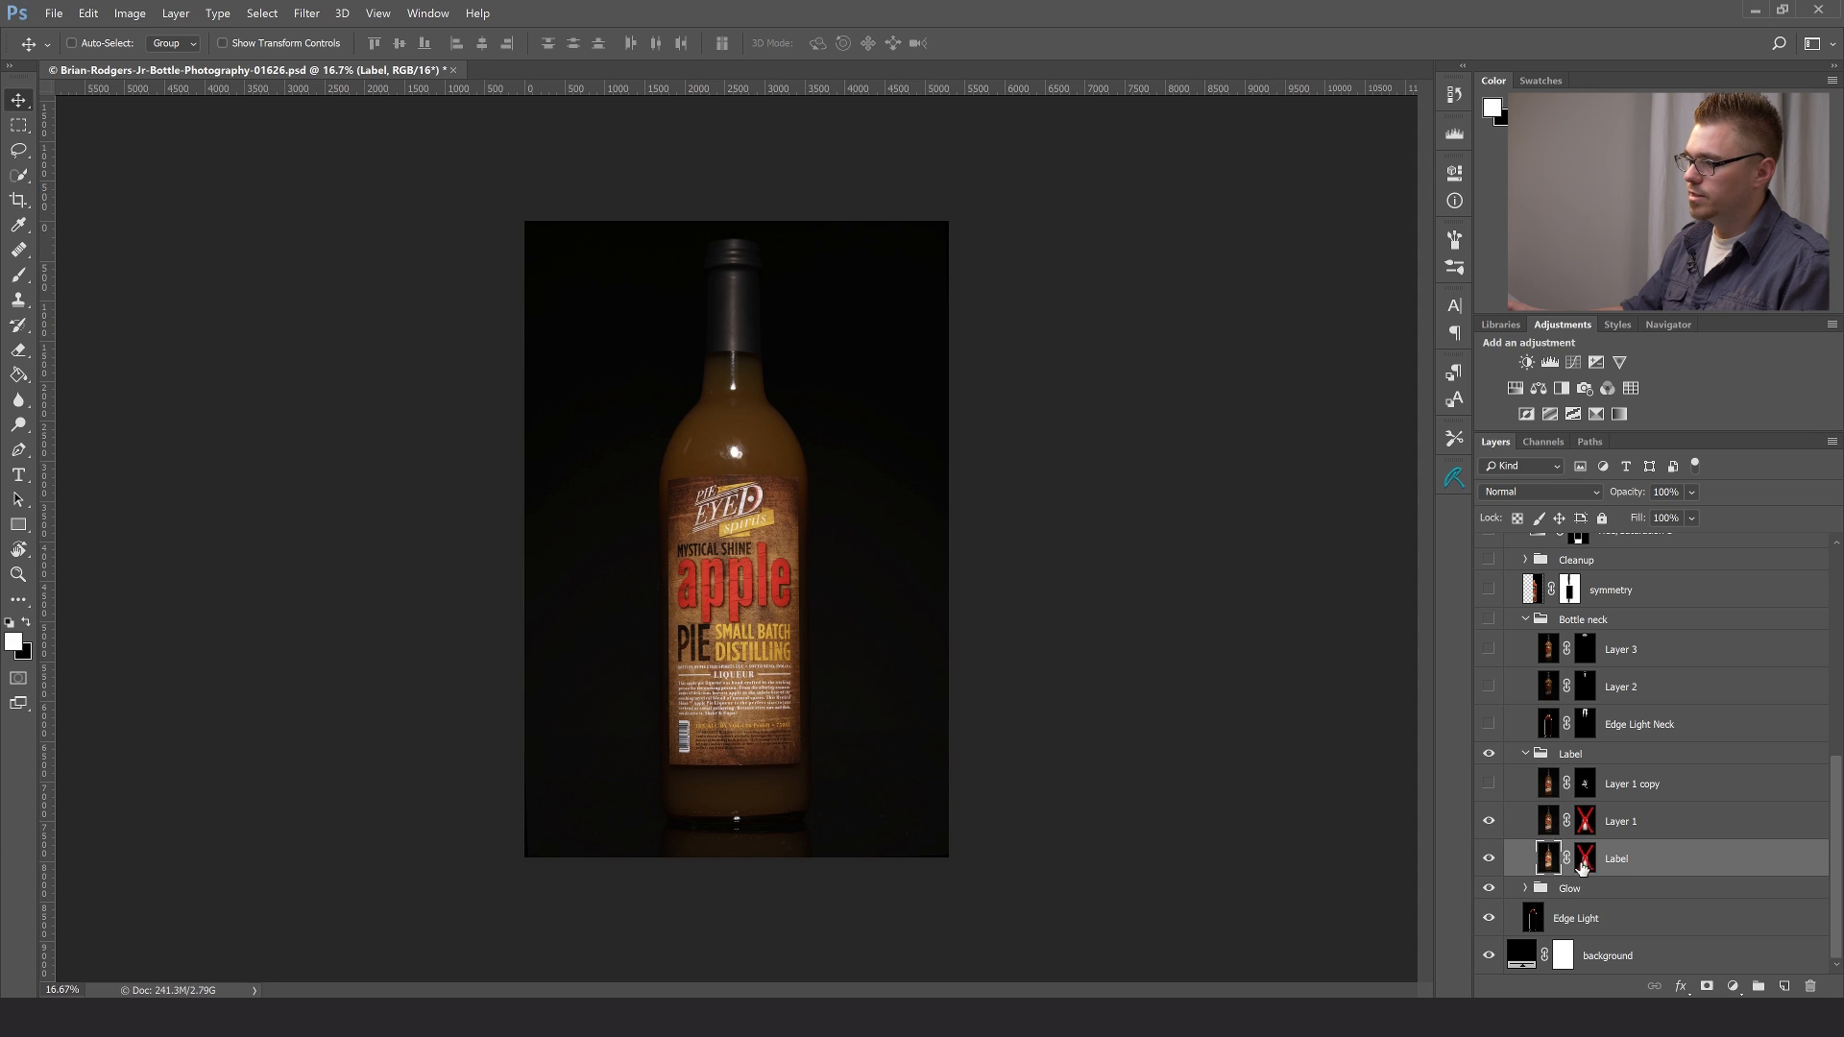
pyautogui.click(1489, 824)
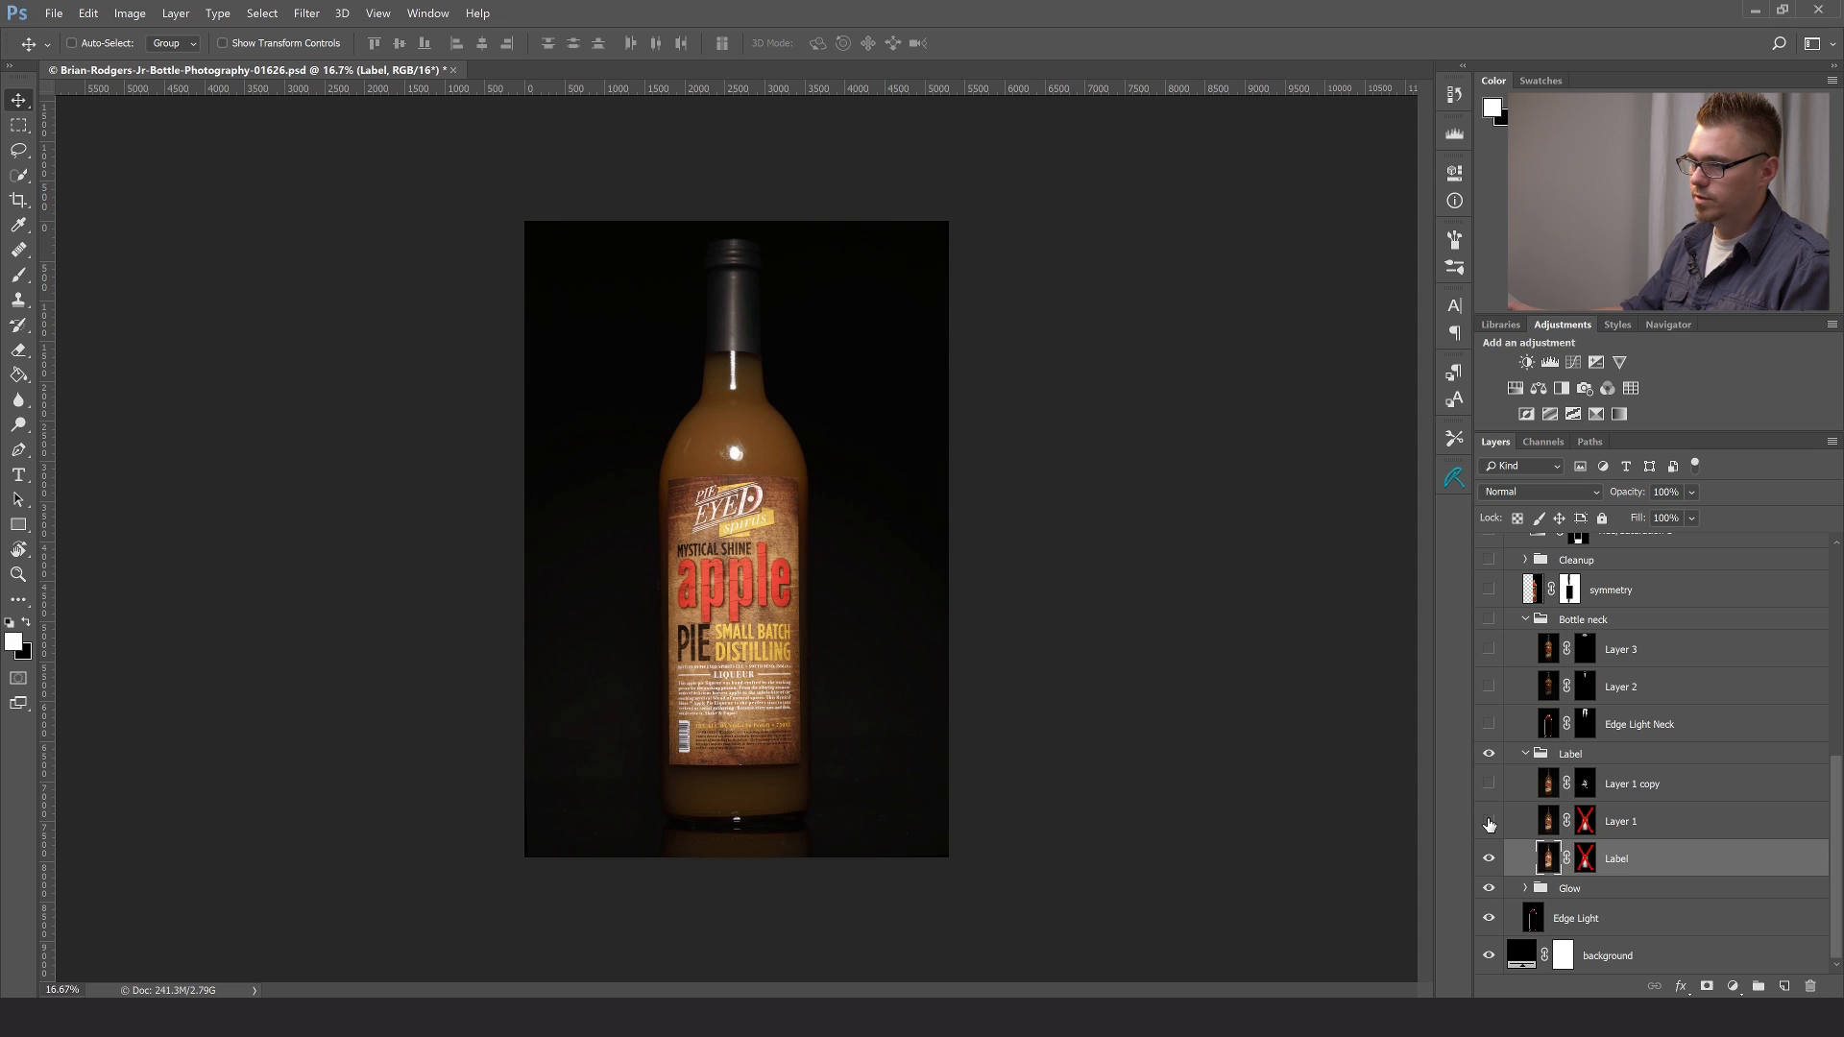
pyautogui.keyDown('shift'); pyautogui.click(1585, 857); pyautogui.keyUp('shift')
pyautogui.keyDown('shift'); pyautogui.click(1585, 821); pyautogui.keyUp('shift')
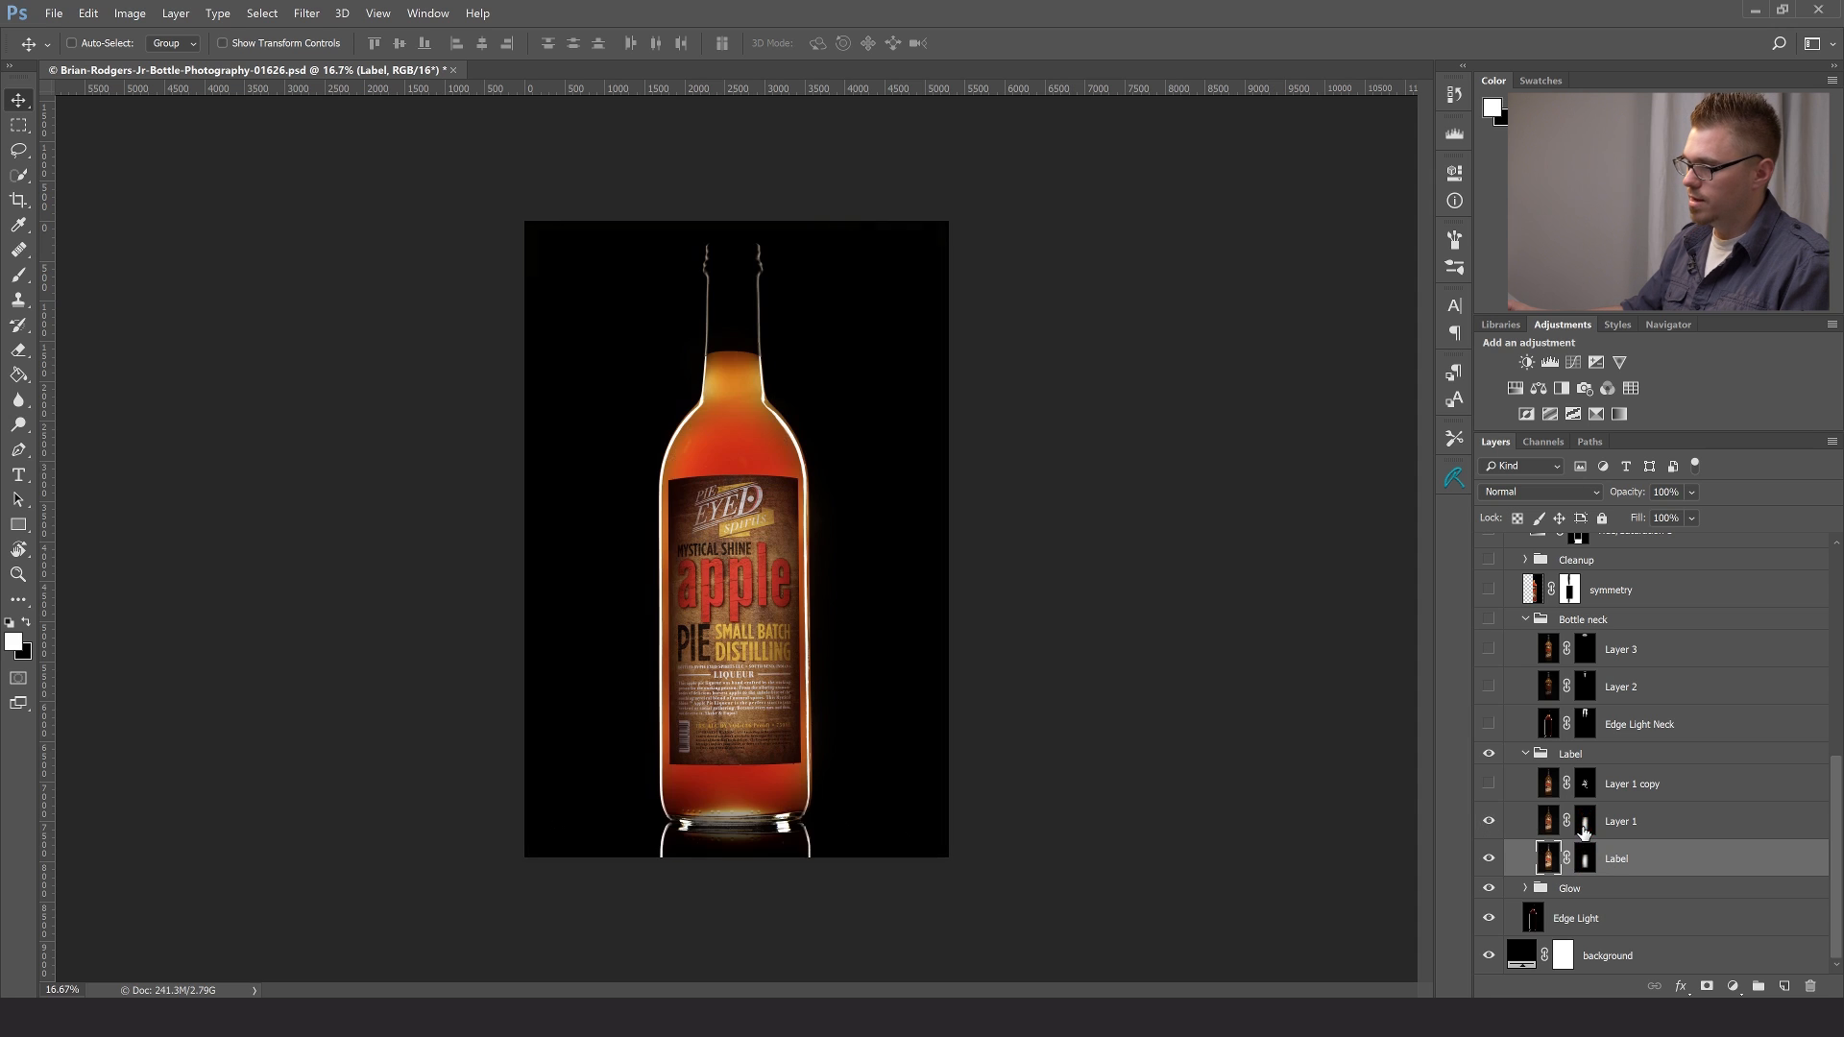
pyautogui.click(1489, 823)
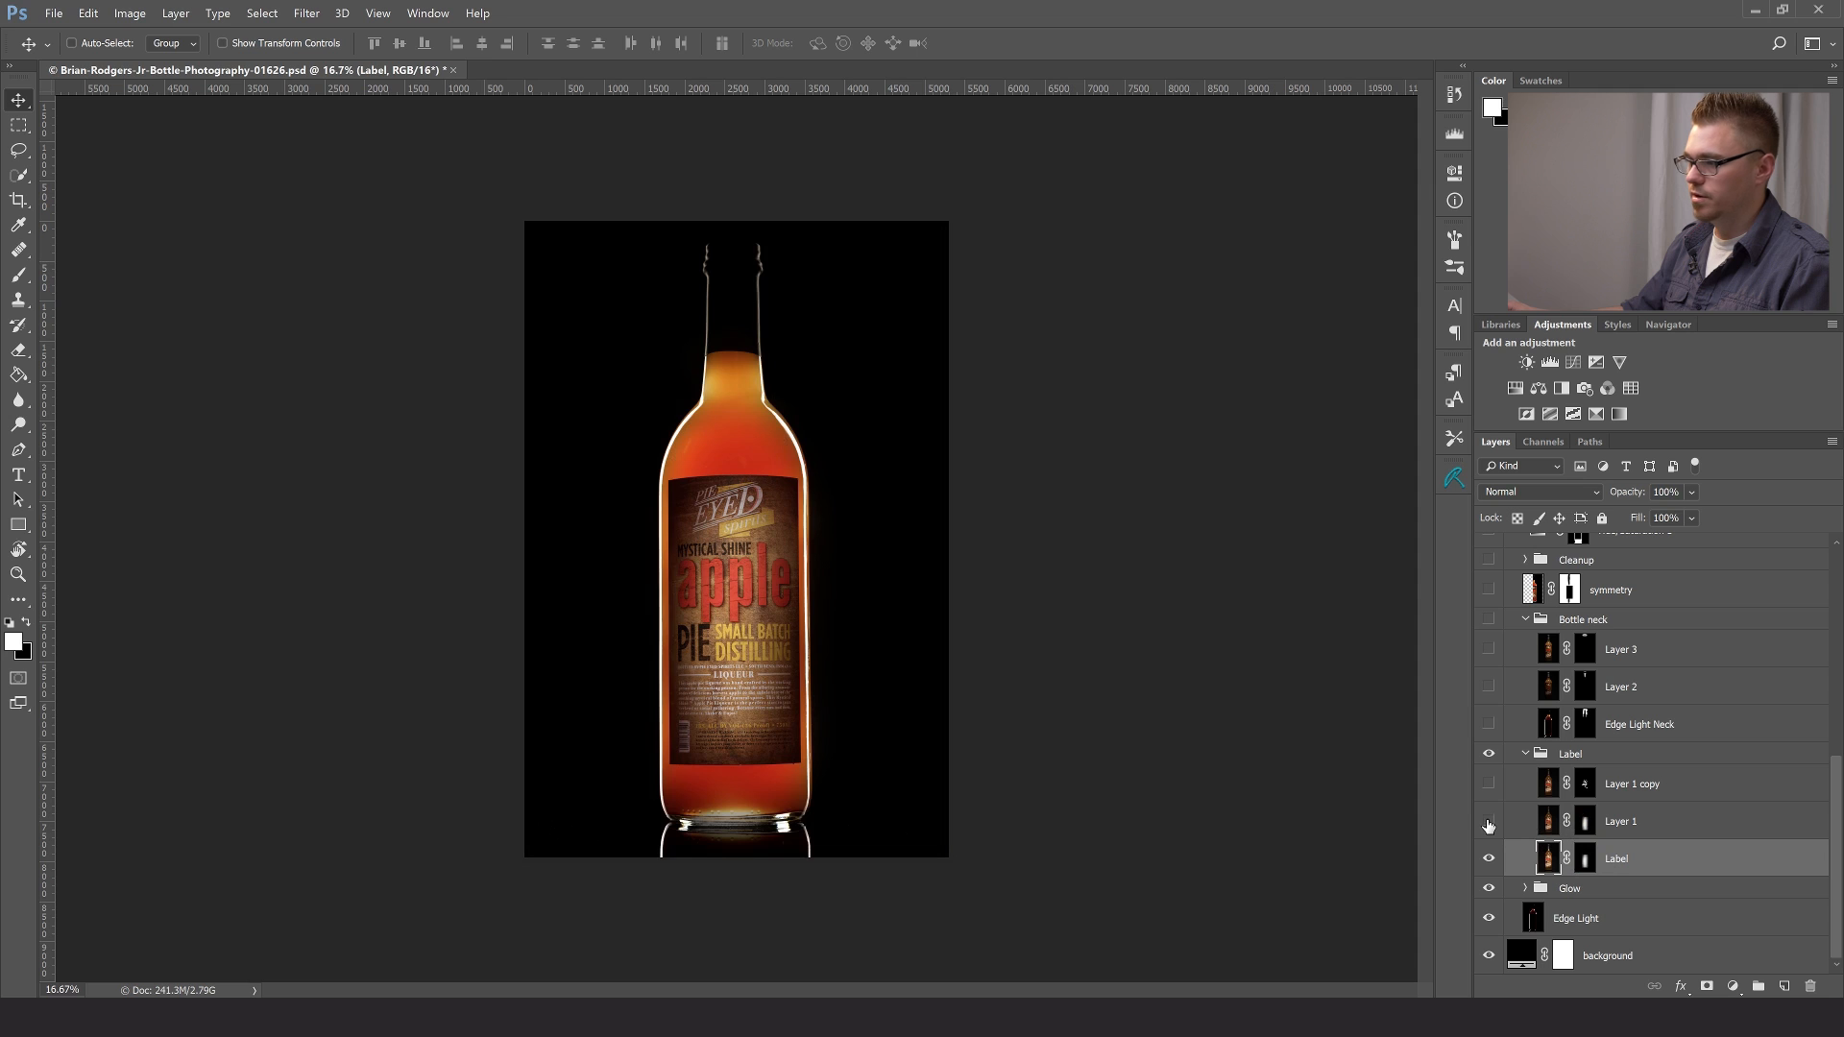
pyautogui.click(1489, 823)
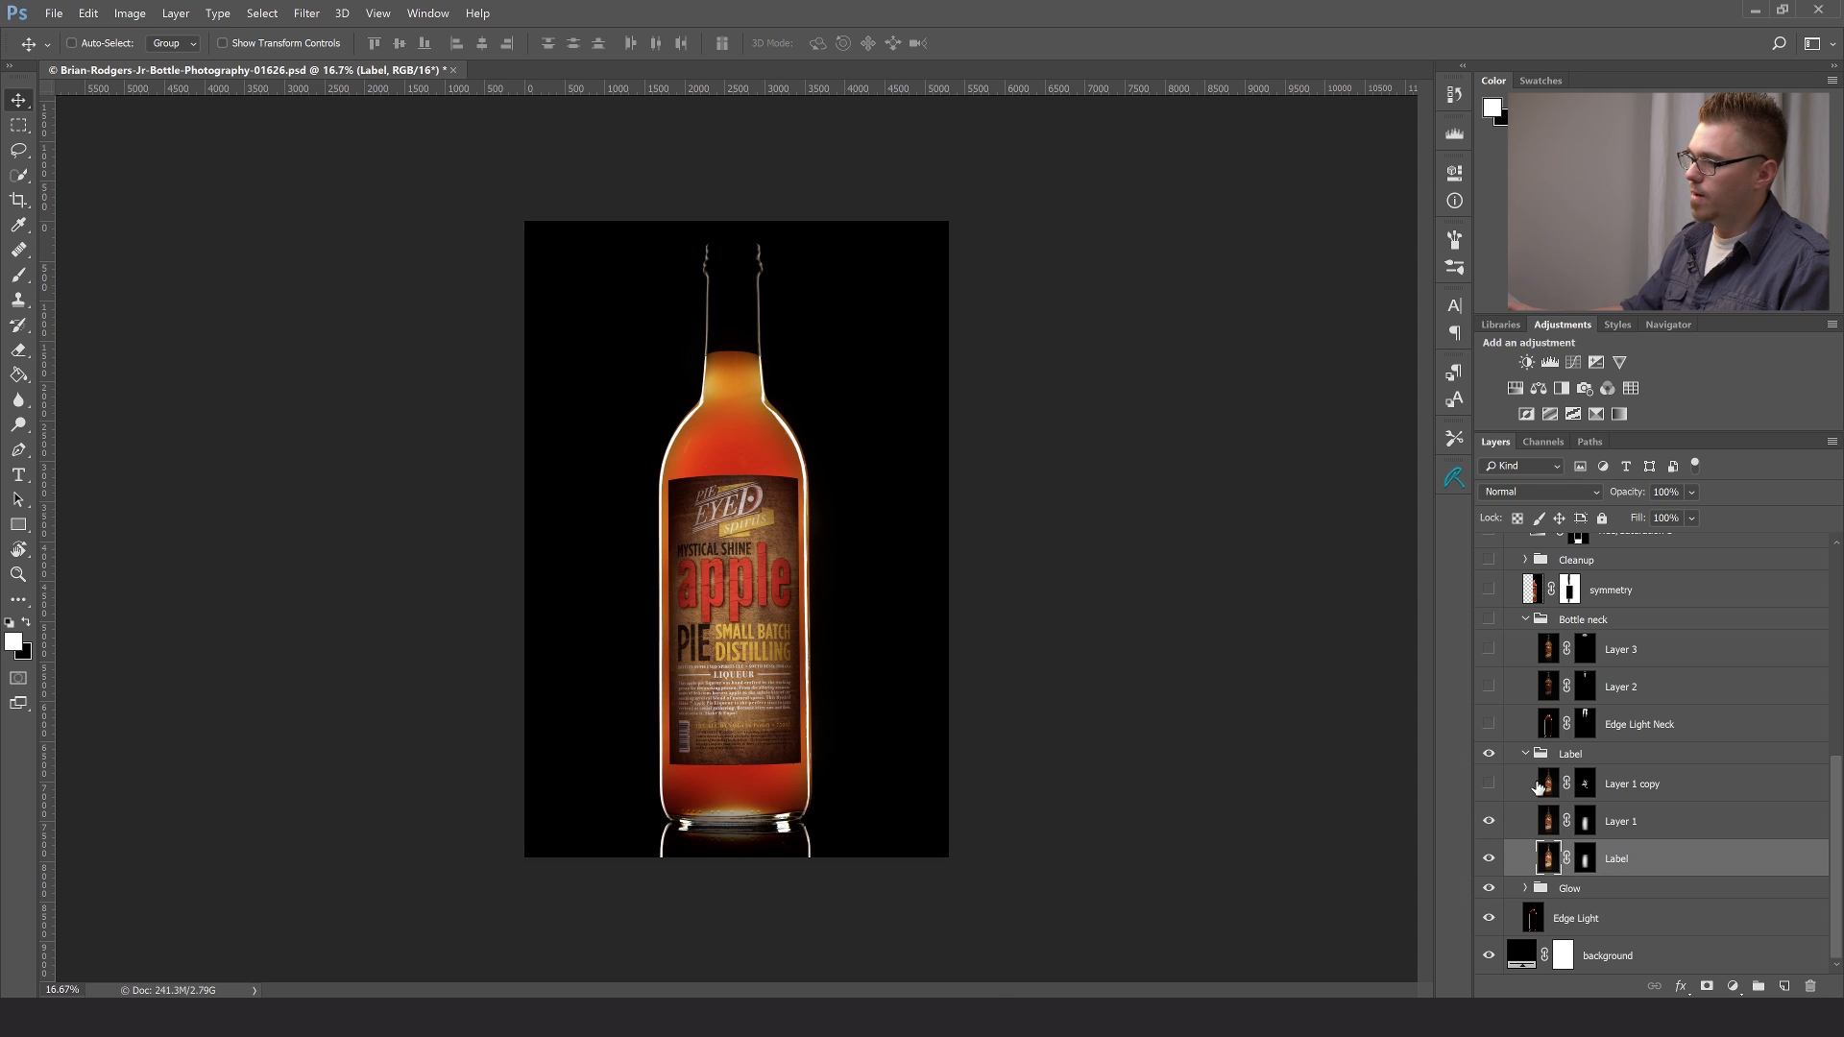
# - Make Layer 1 copy in the Label group visible and select its layer mask
pyautogui.click(1489, 784)
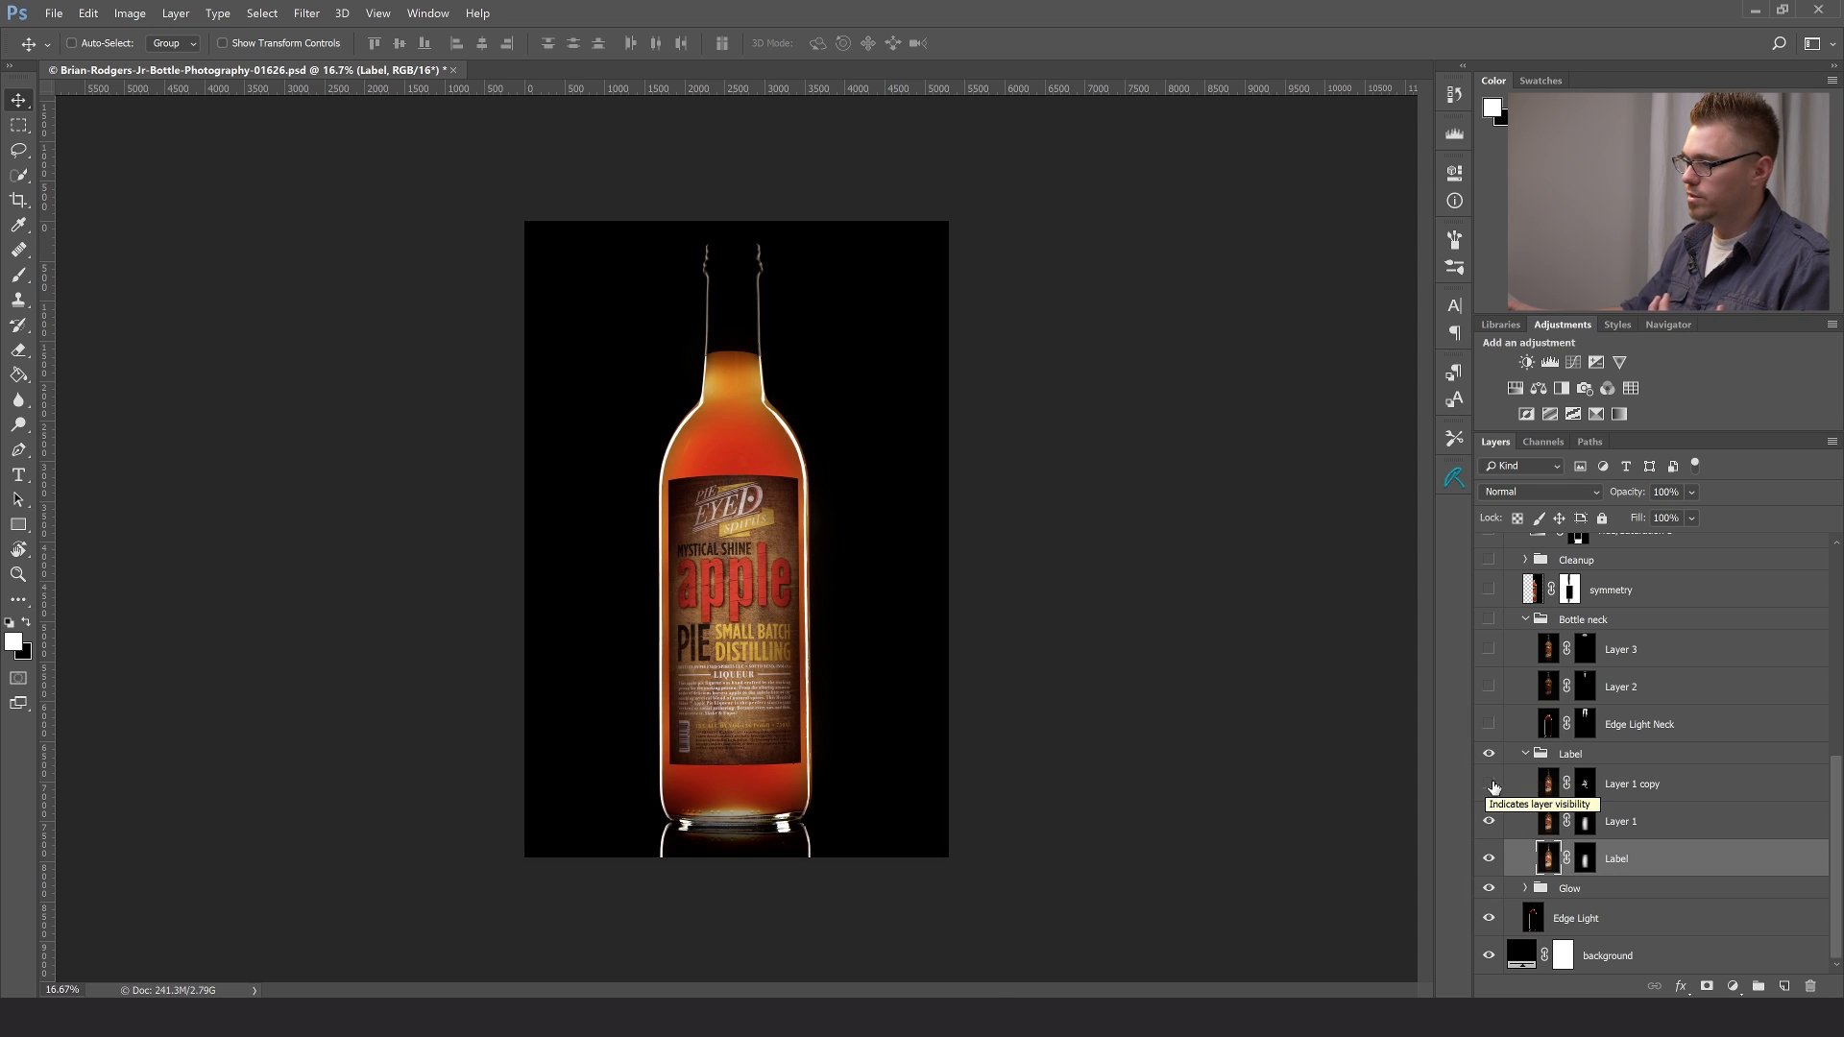
pyautogui.click(1641, 824)
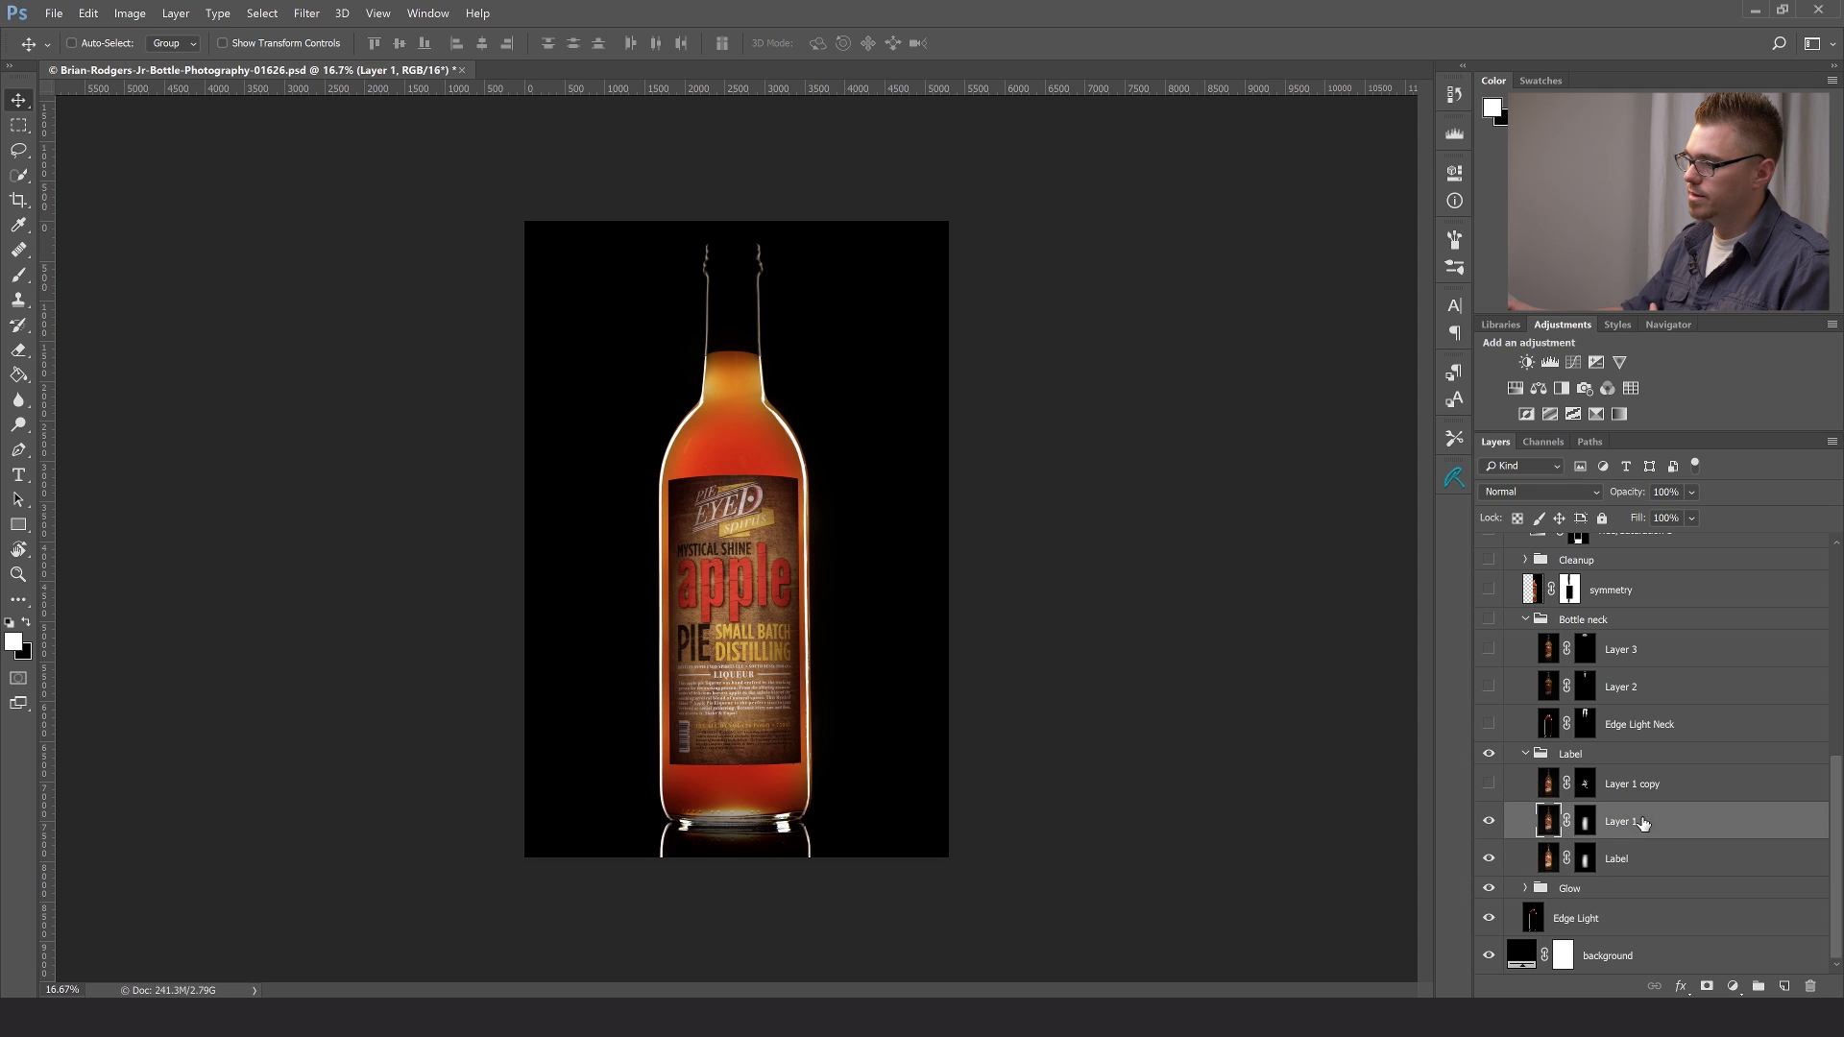
pyautogui.click(1489, 783)
pyautogui.click(1584, 784)
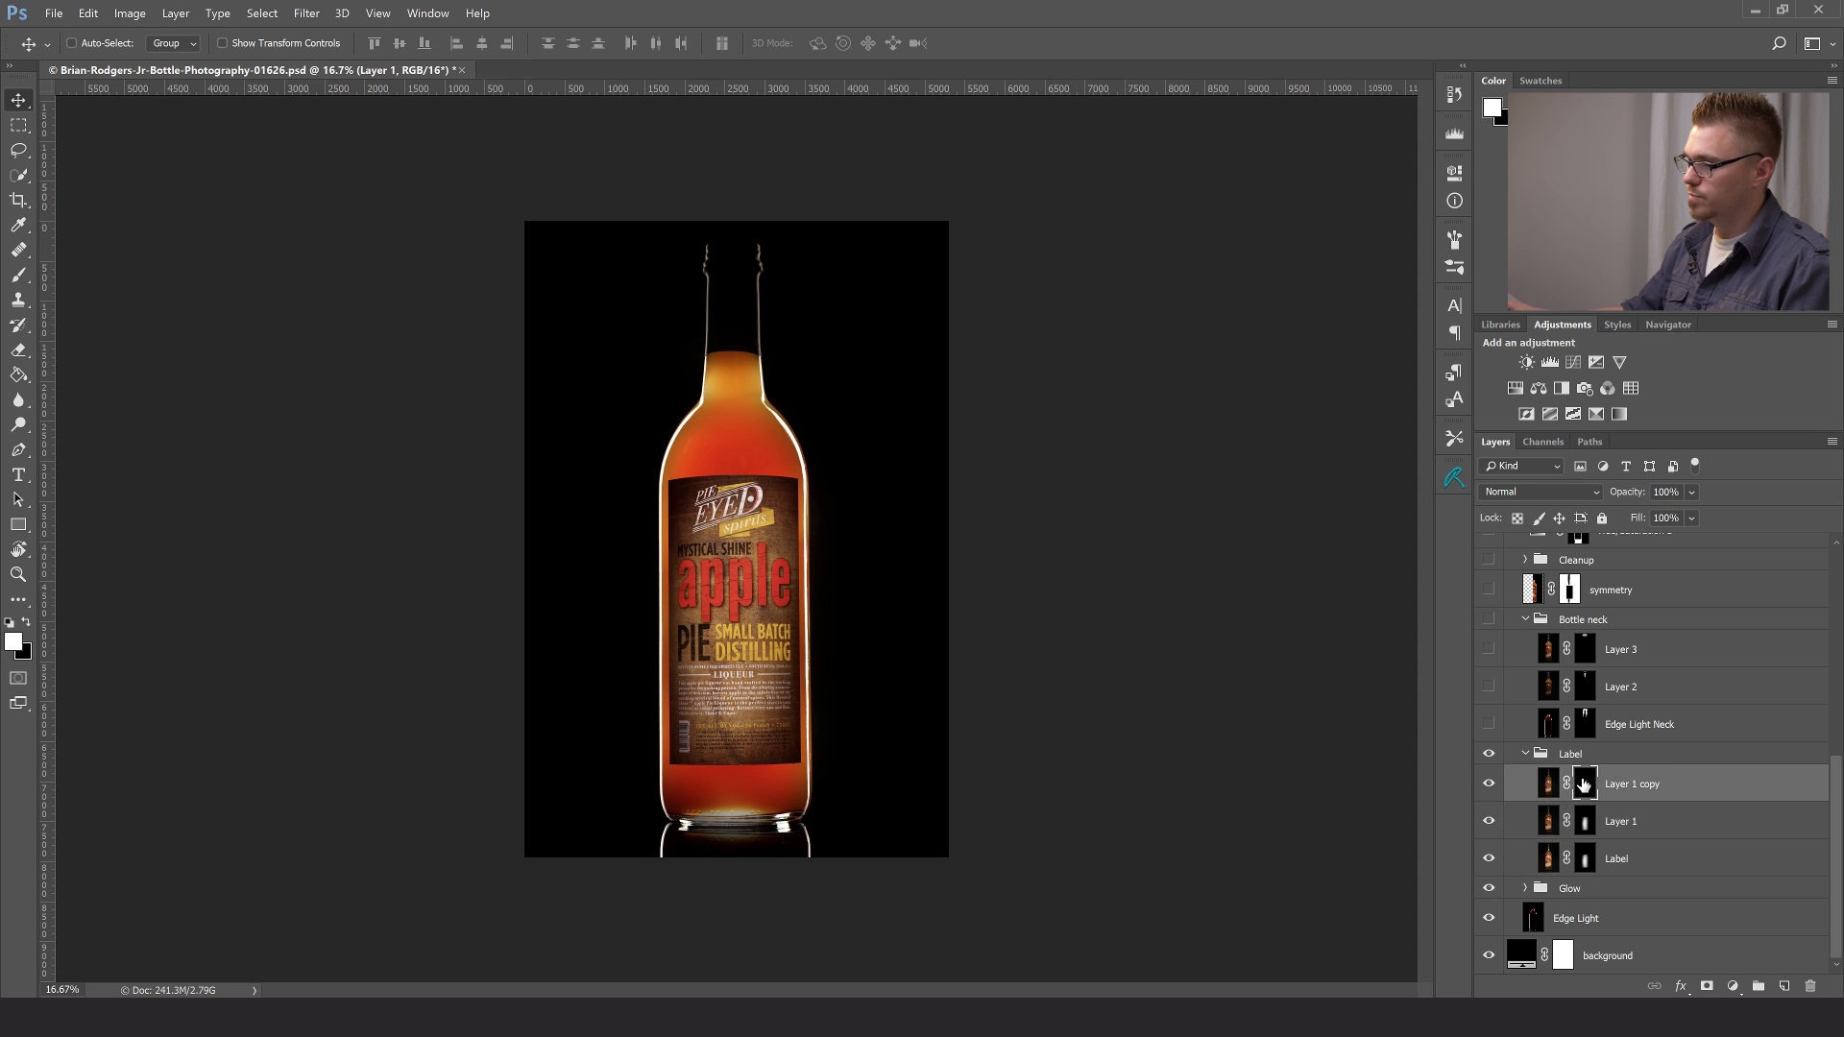
# - Examine the Layer 1 copy mask as a red overlay on the label, then return to the normal view
pyautogui.press('x')
pyautogui.press('\\')
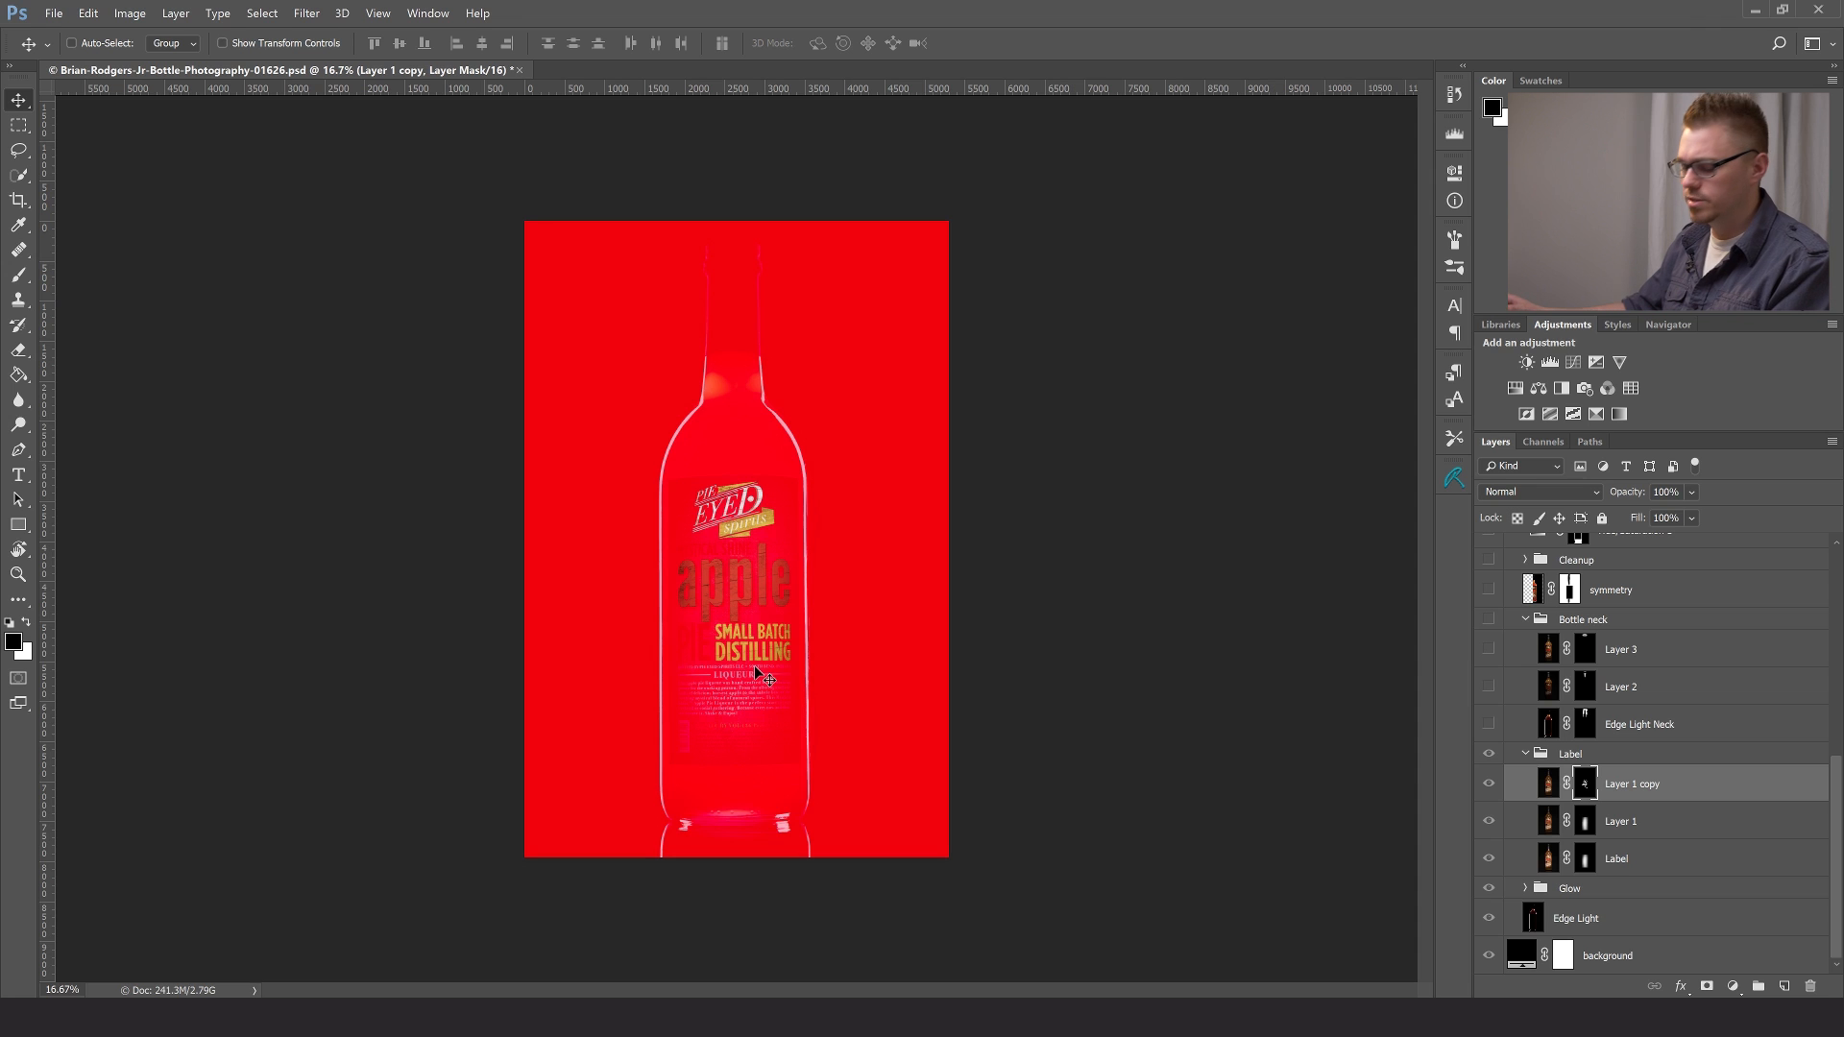
pyautogui.press('x')
pyautogui.press('\\')
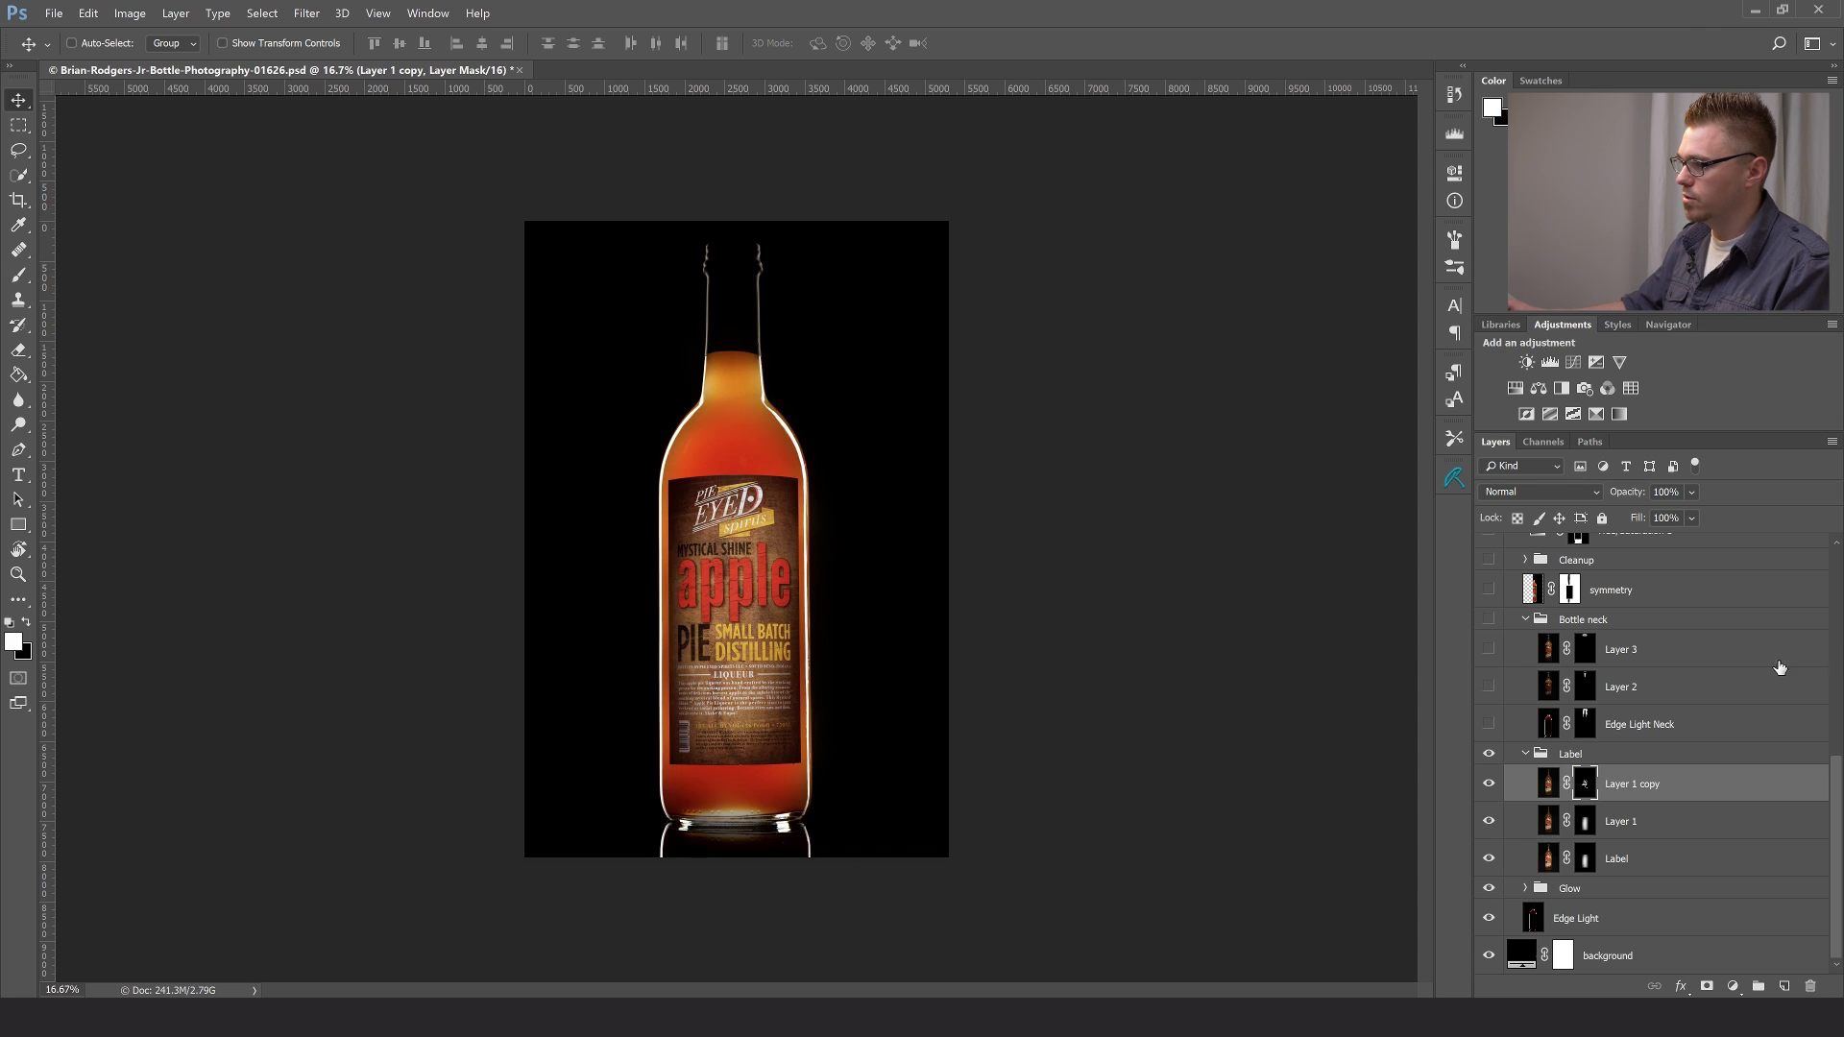
# - Compare the label with and without Layer 1 copy, leaving the layer visible
pyautogui.click(1490, 784)
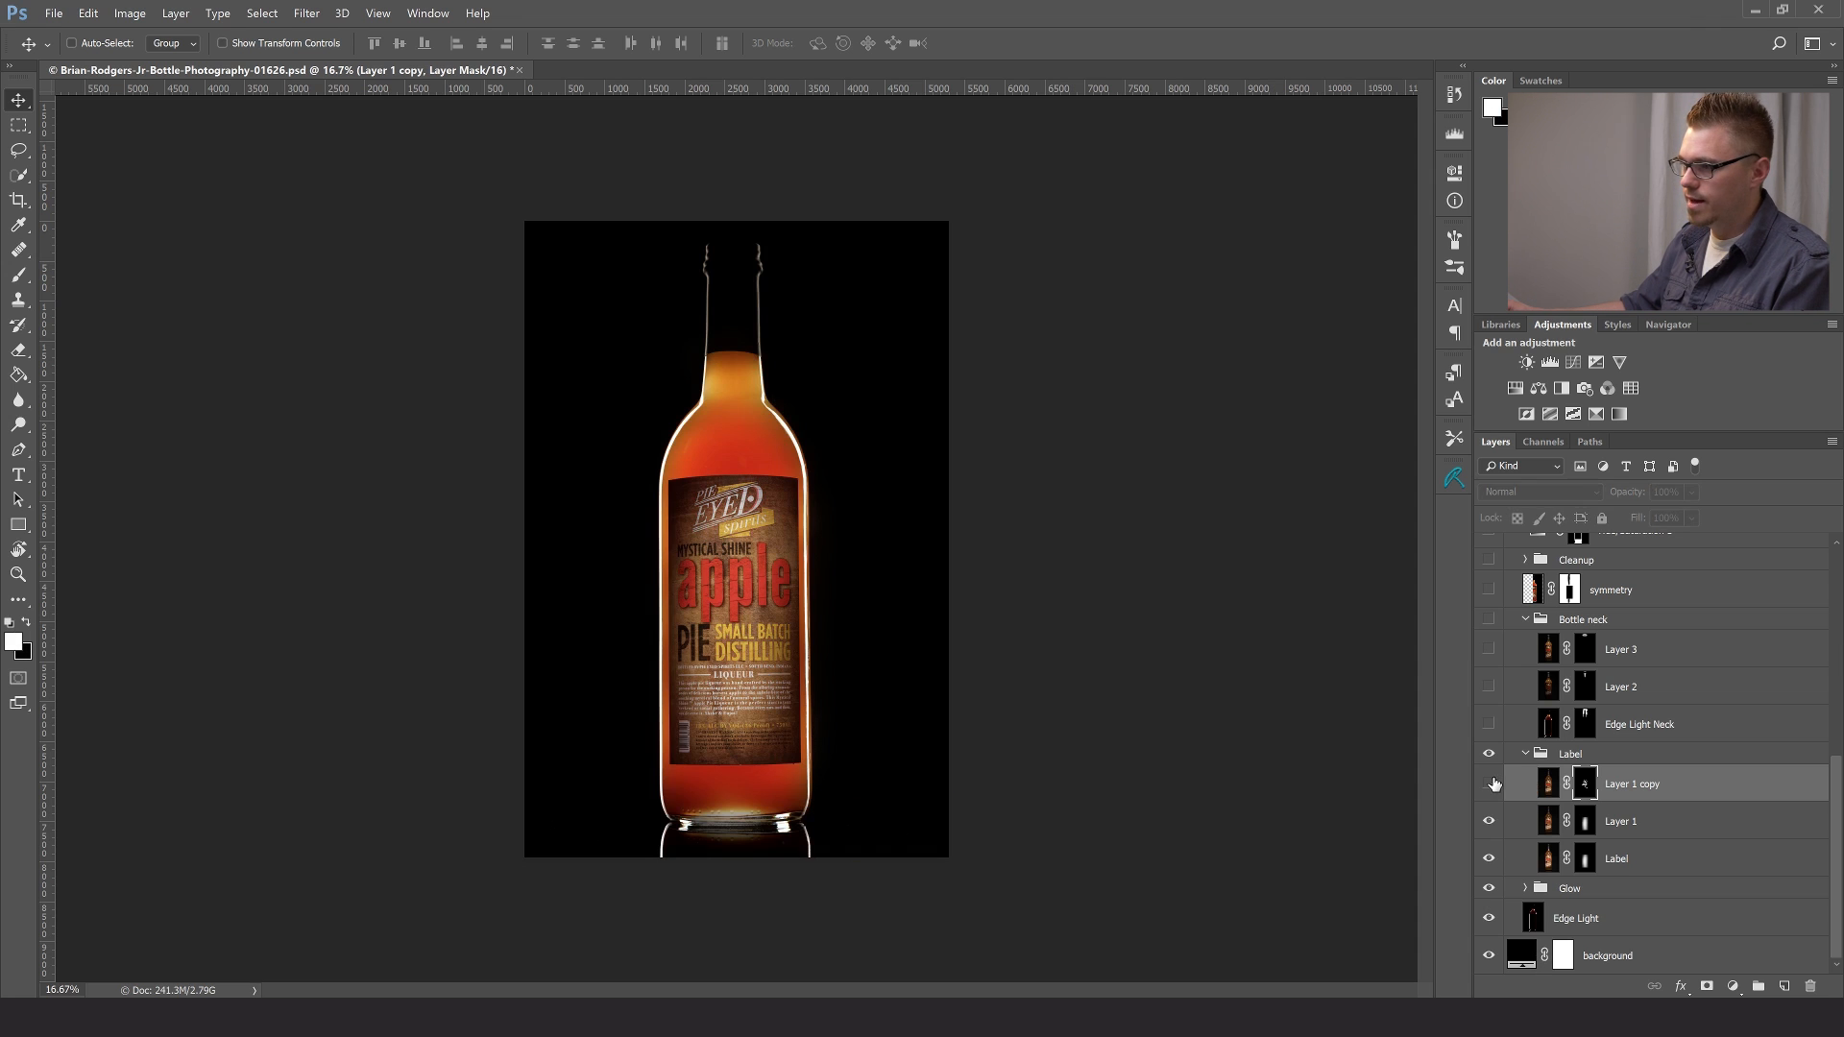
pyautogui.click(1490, 784)
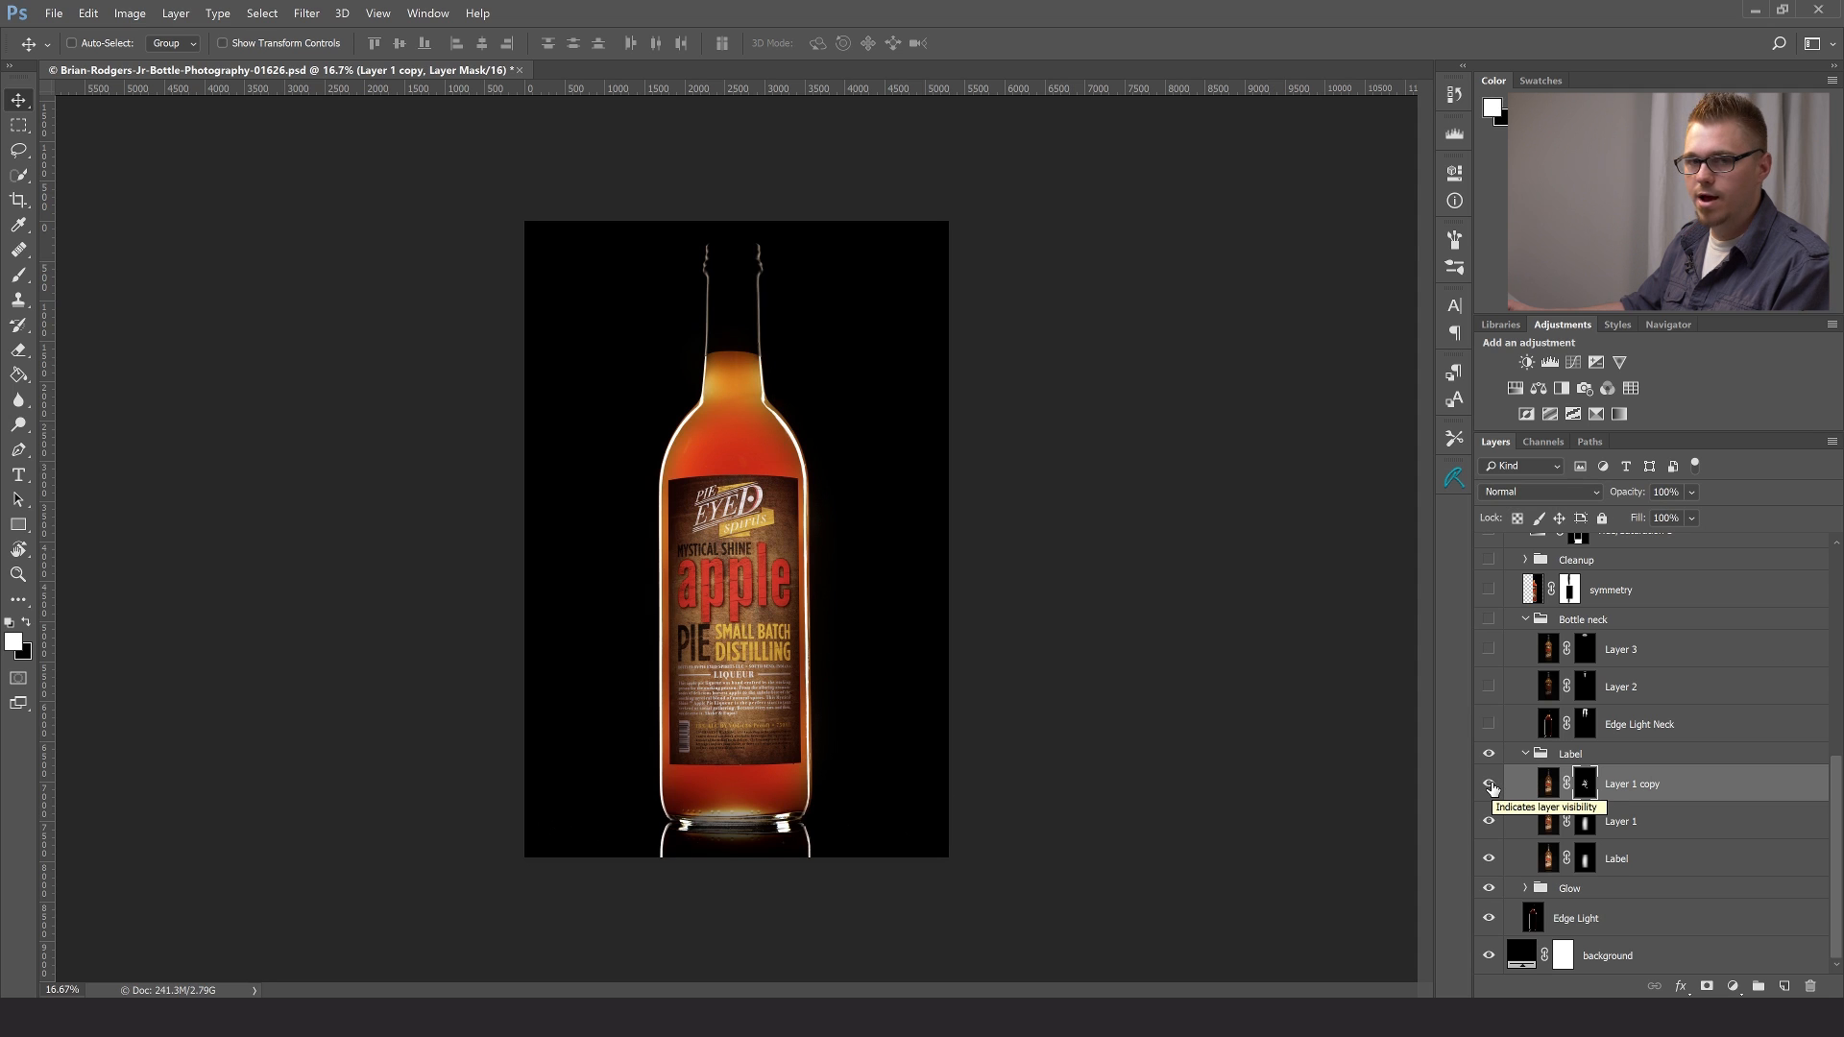
pyautogui.click(1490, 784)
pyautogui.click(1490, 784)
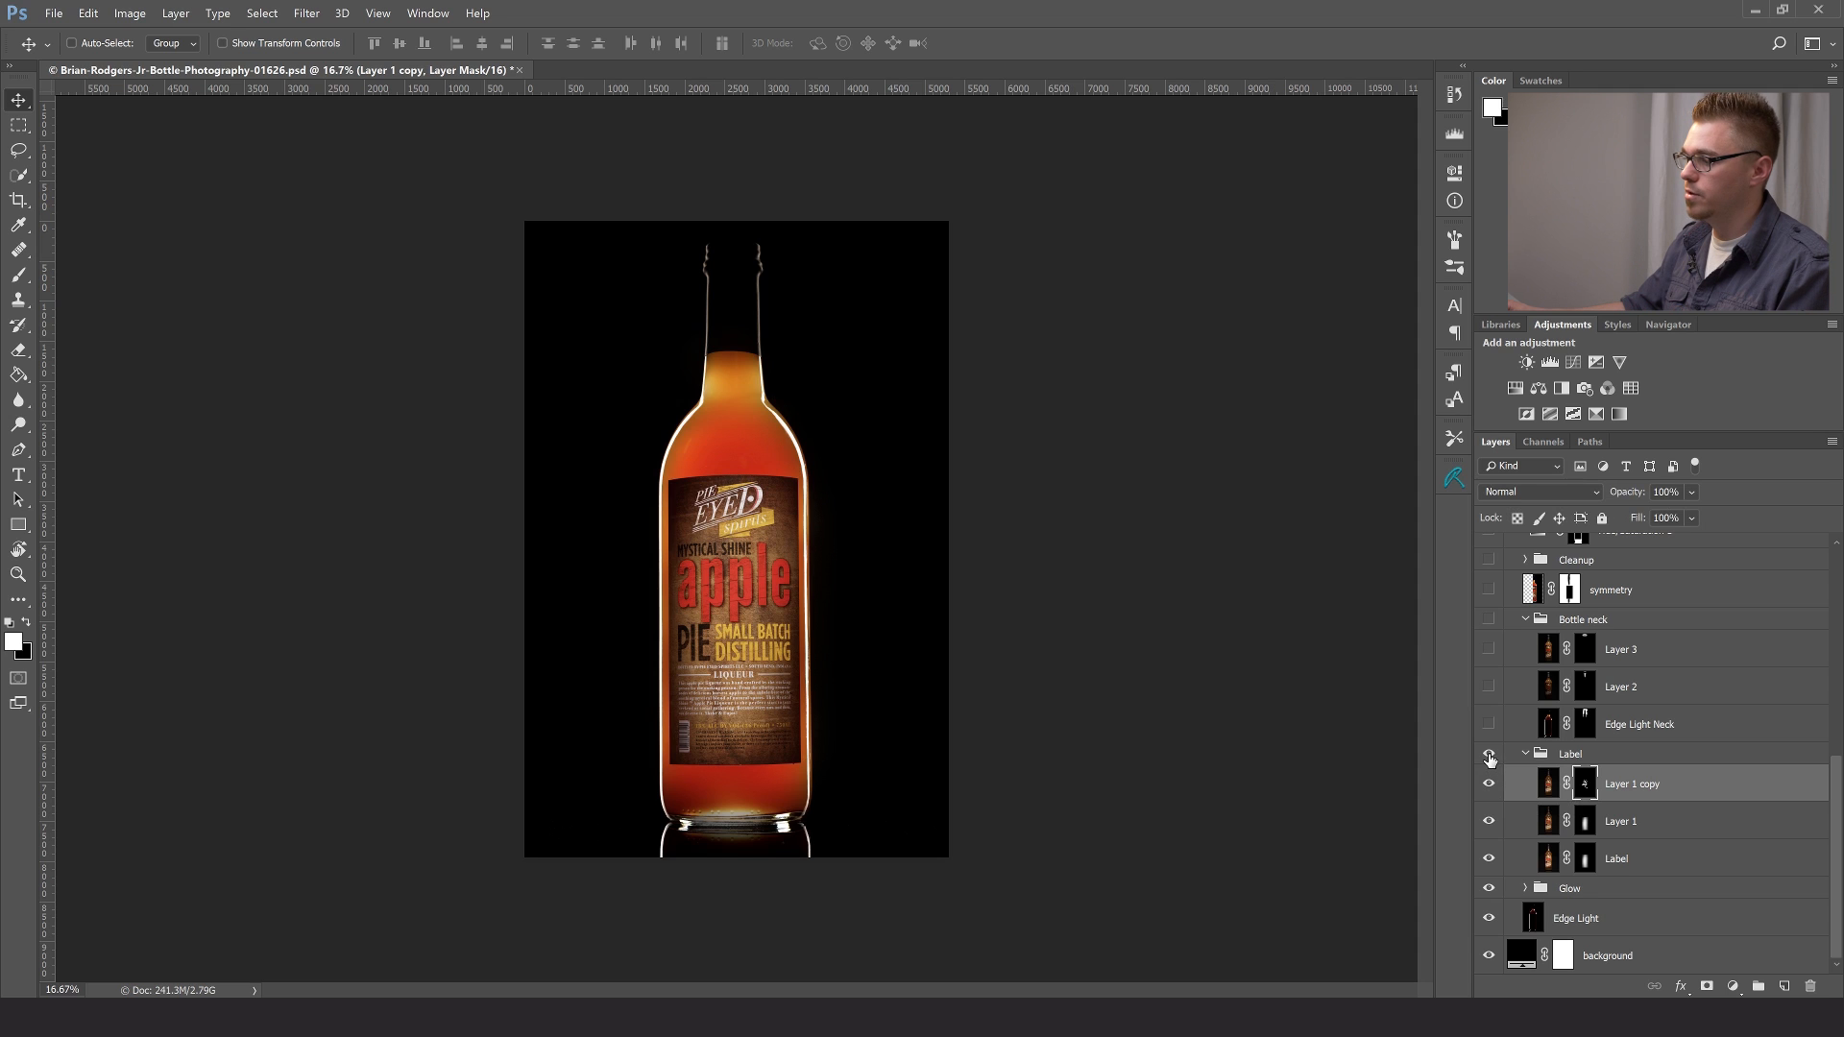
# - Hide the three layers in the Label group and show them again one by one, from Label up to Layer 1 copy, comparing each contribution
pyautogui.moveTo(1490, 784); pyautogui.dragTo(1488, 862)
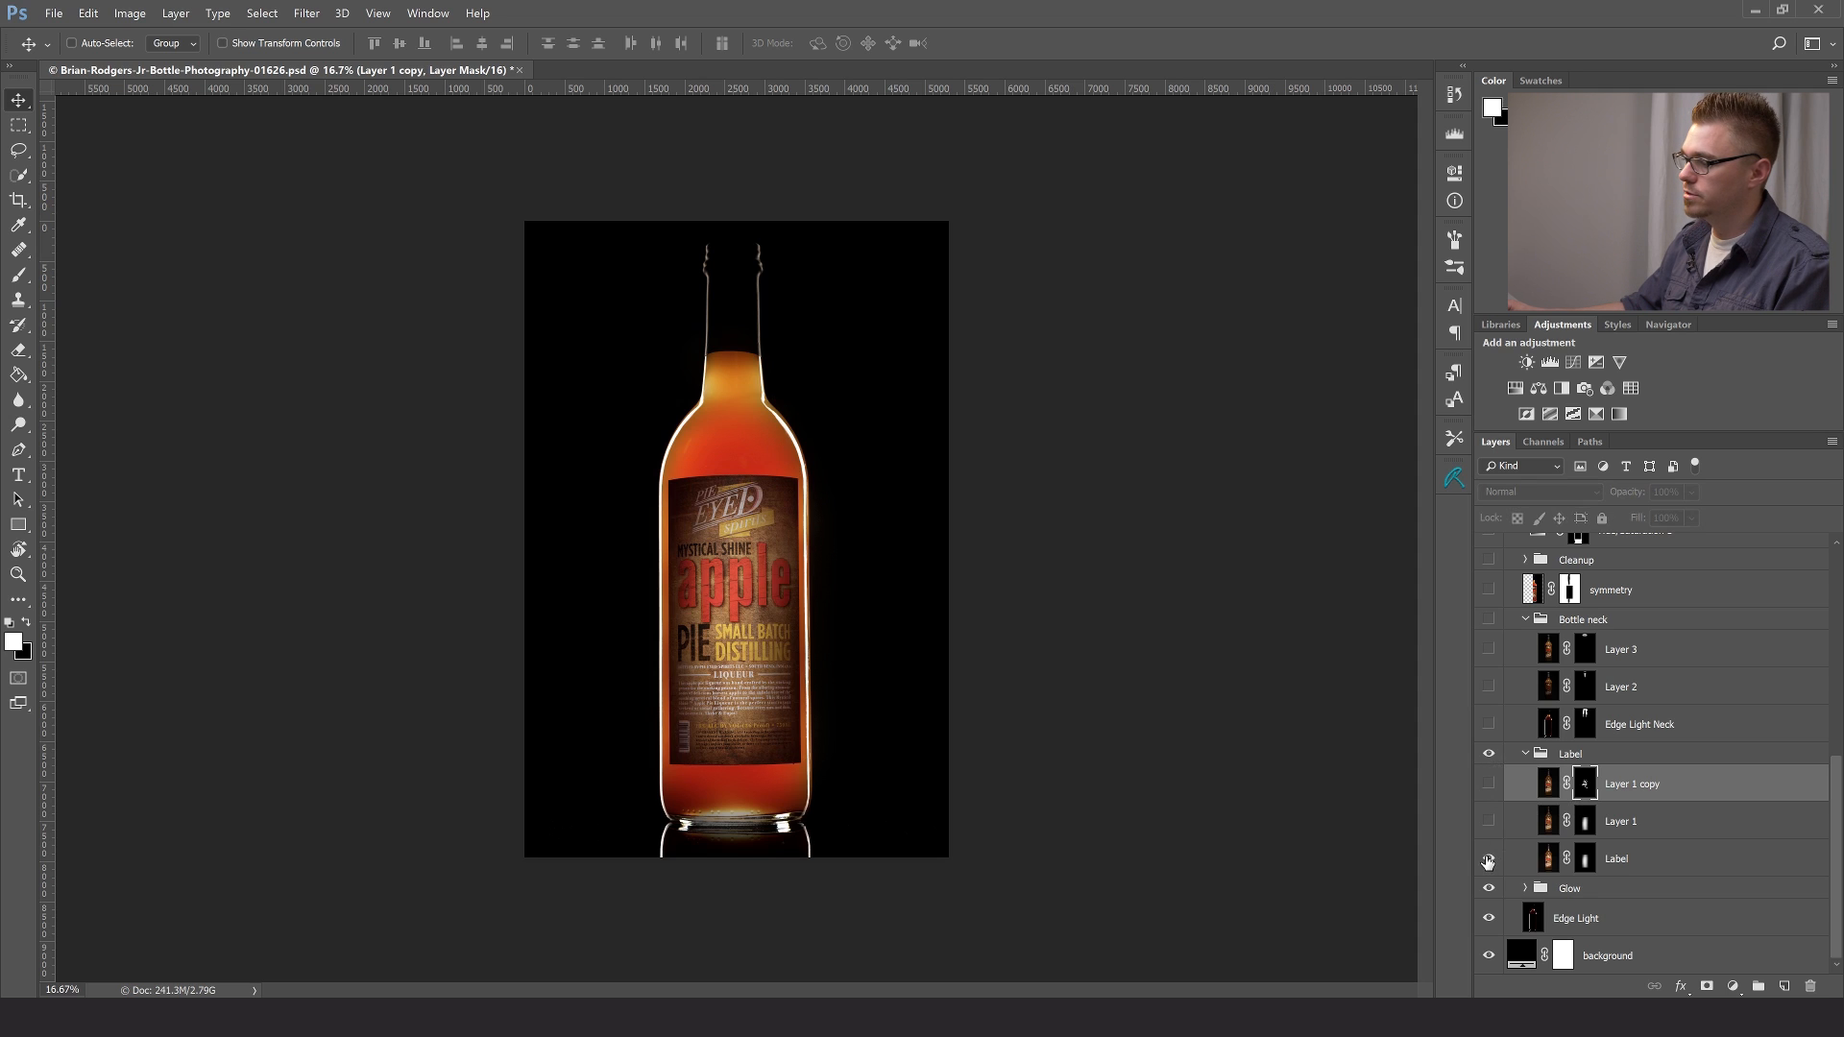
pyautogui.click(1489, 859)
pyautogui.click(1490, 822)
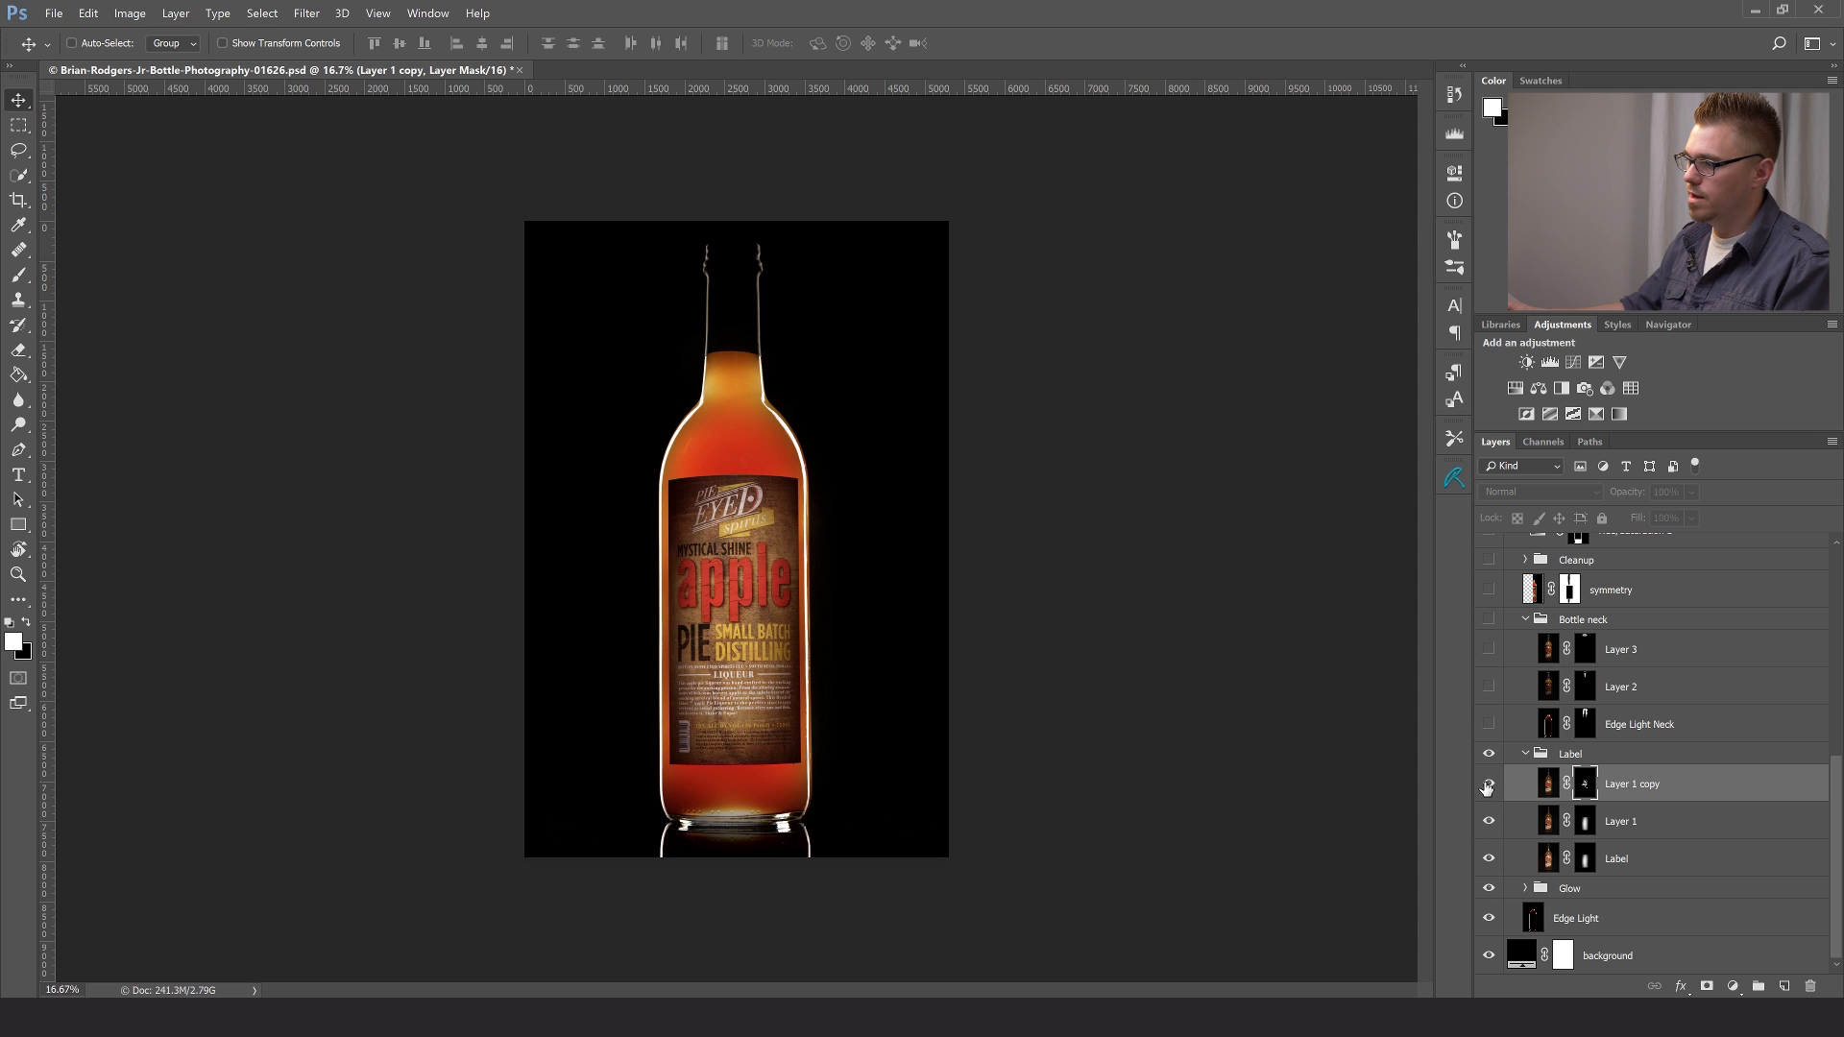
pyautogui.click(1488, 784)
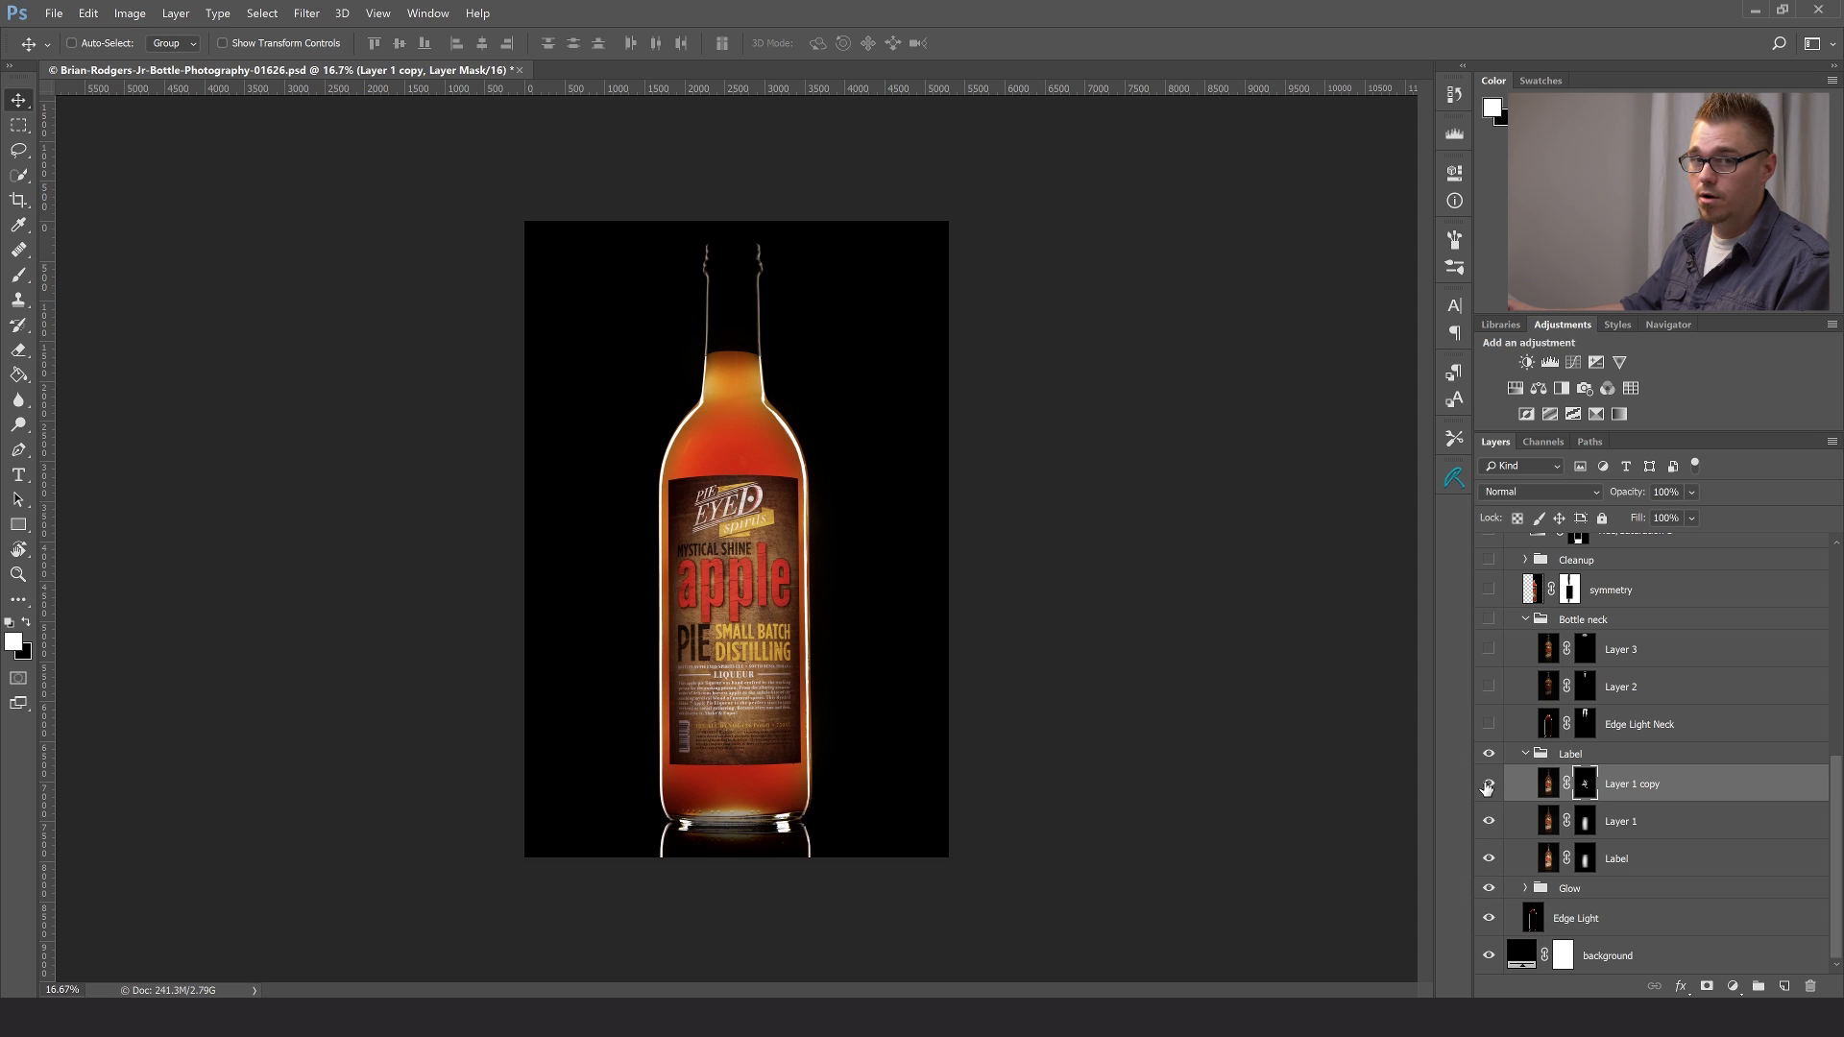
# - Collapse the Label group and make the Edge Light Neck layer in the Bottle neck group visible
pyautogui.click(1535, 757)
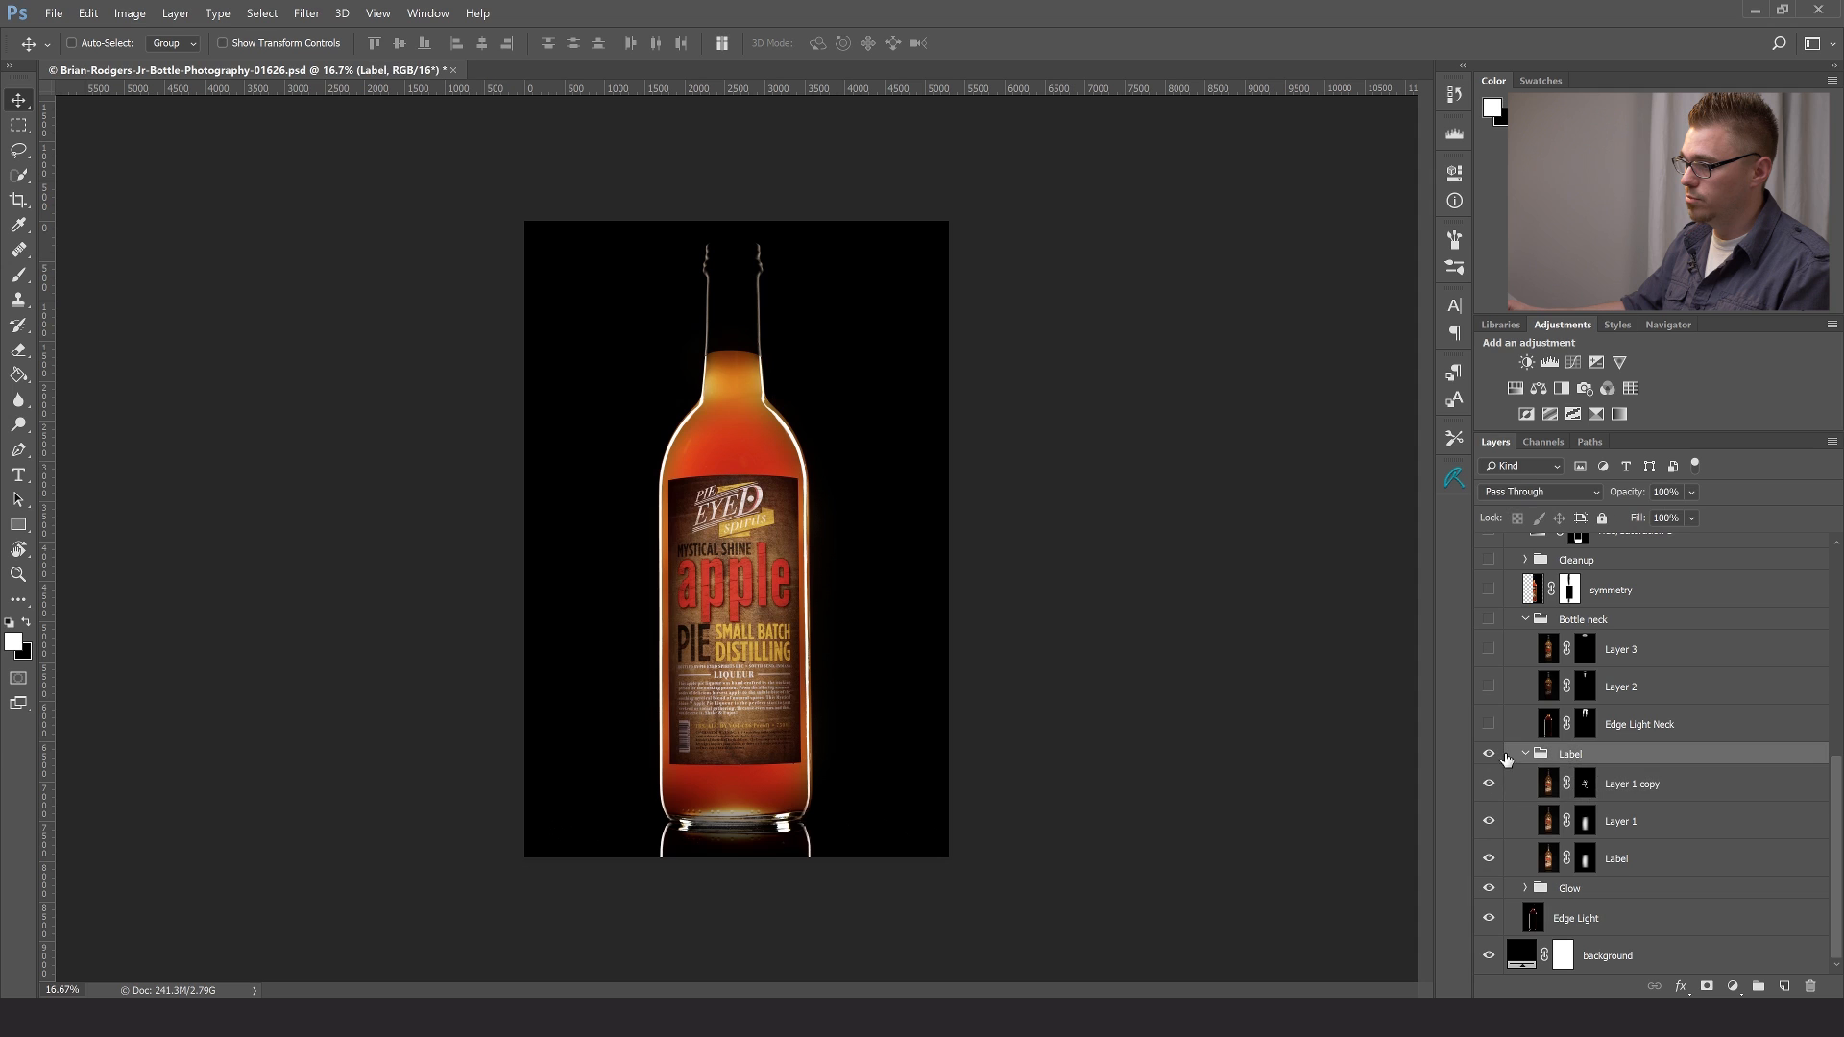
pyautogui.click(1526, 754)
pyautogui.click(1489, 837)
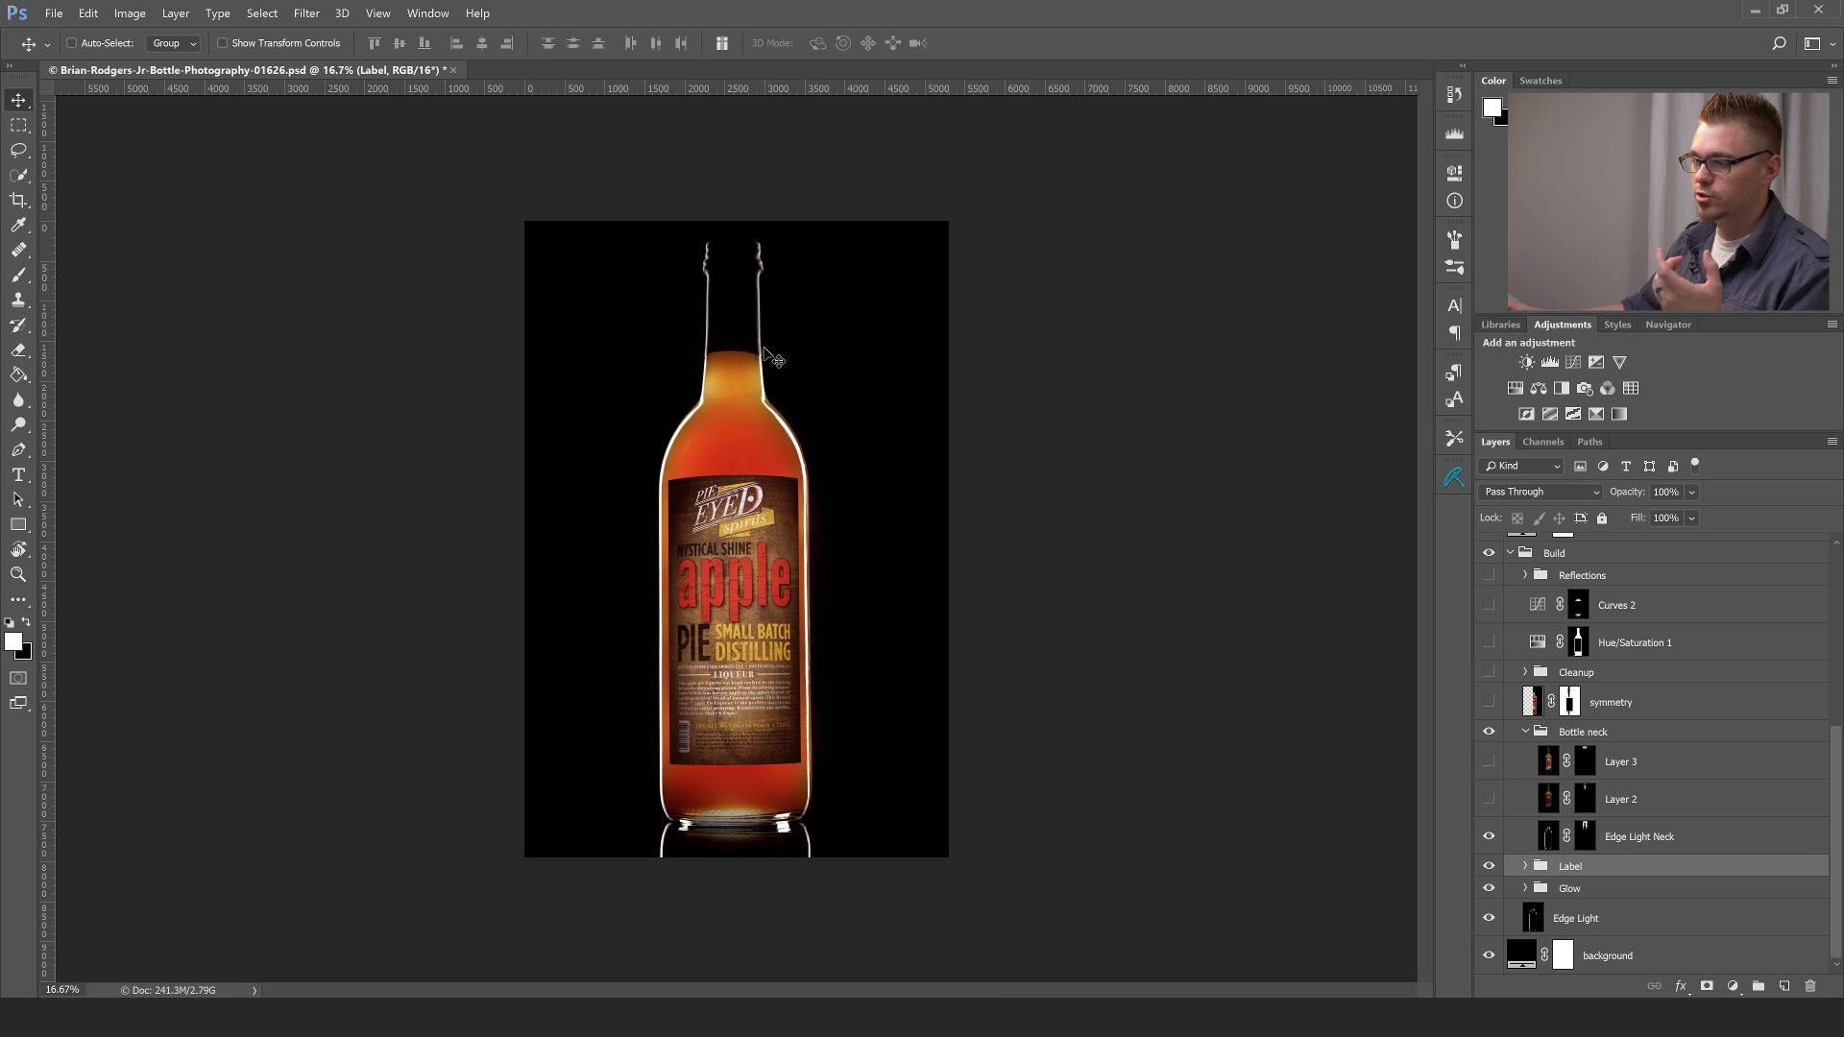
# - Compare the bottle neck's edge highlights up to the rim with and without Edge Light Neck, leaving the layer visible
pyautogui.press('z')
pyautogui.click(729, 320)
pyautogui.moveTo(729, 320); pyautogui.dragTo(1088, 745)
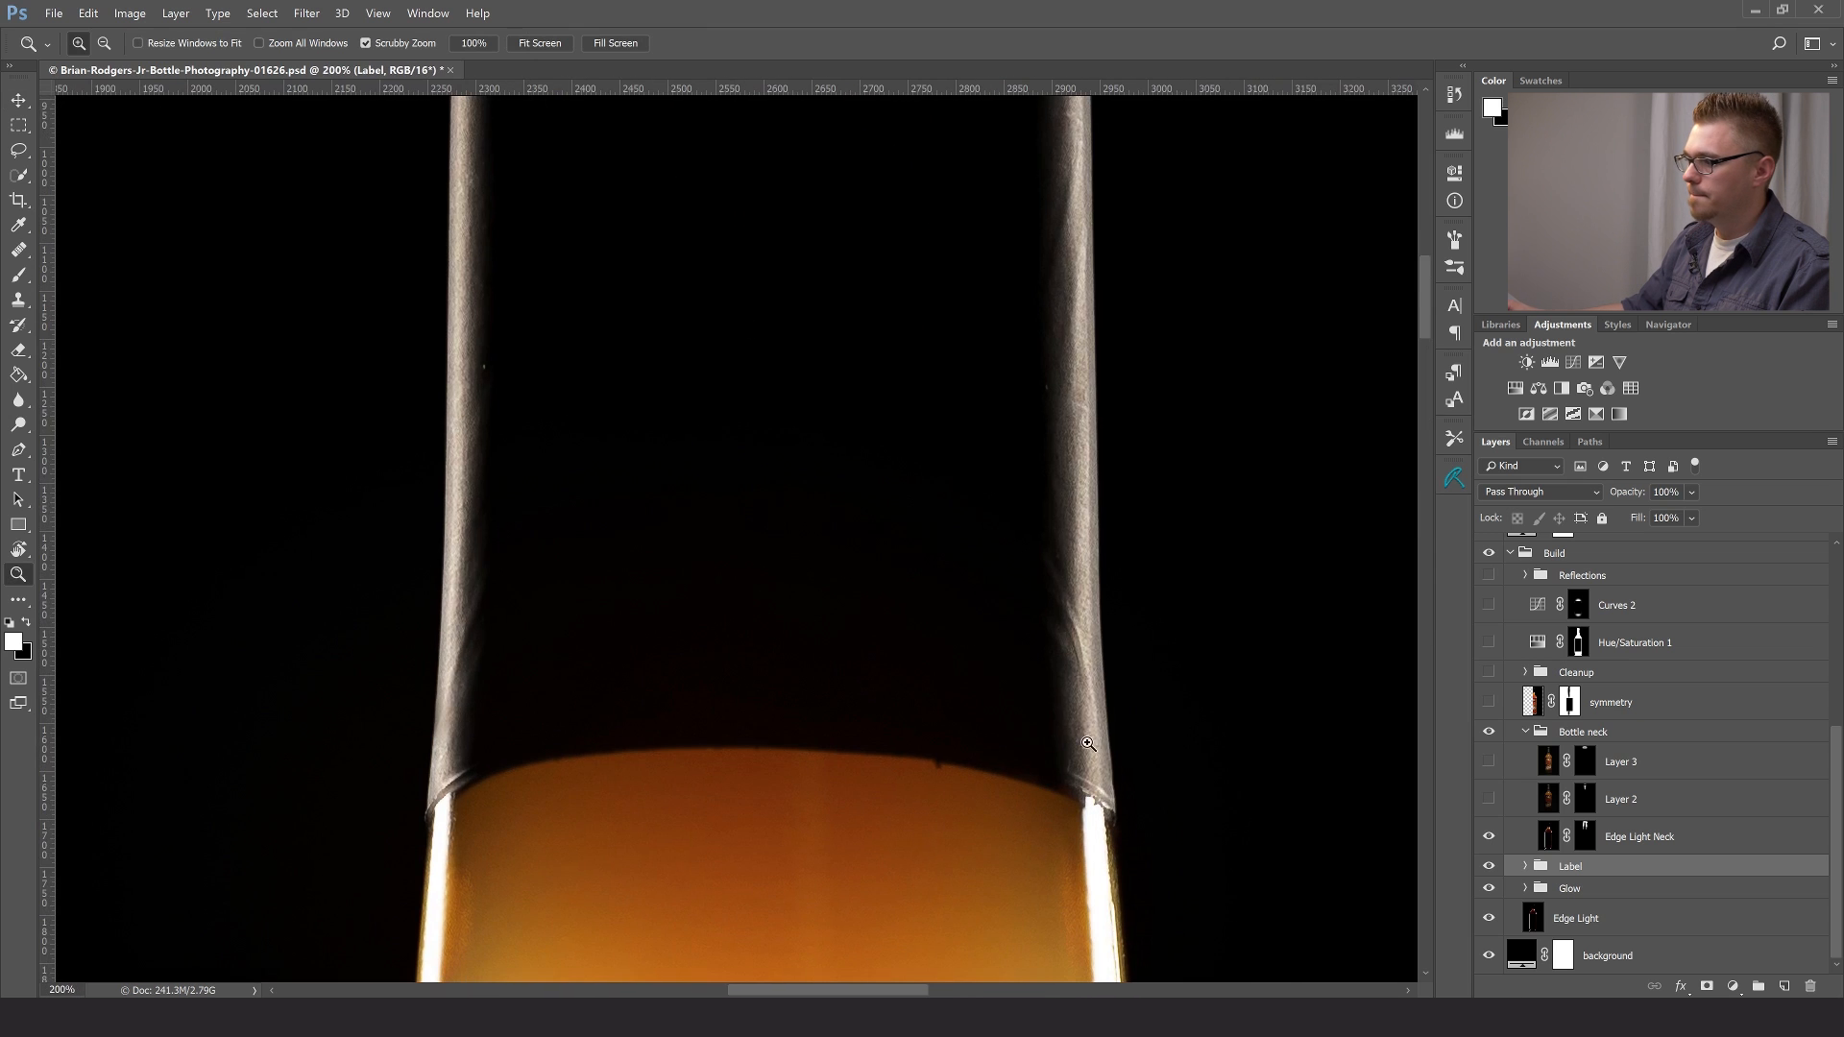
pyautogui.click(1489, 836)
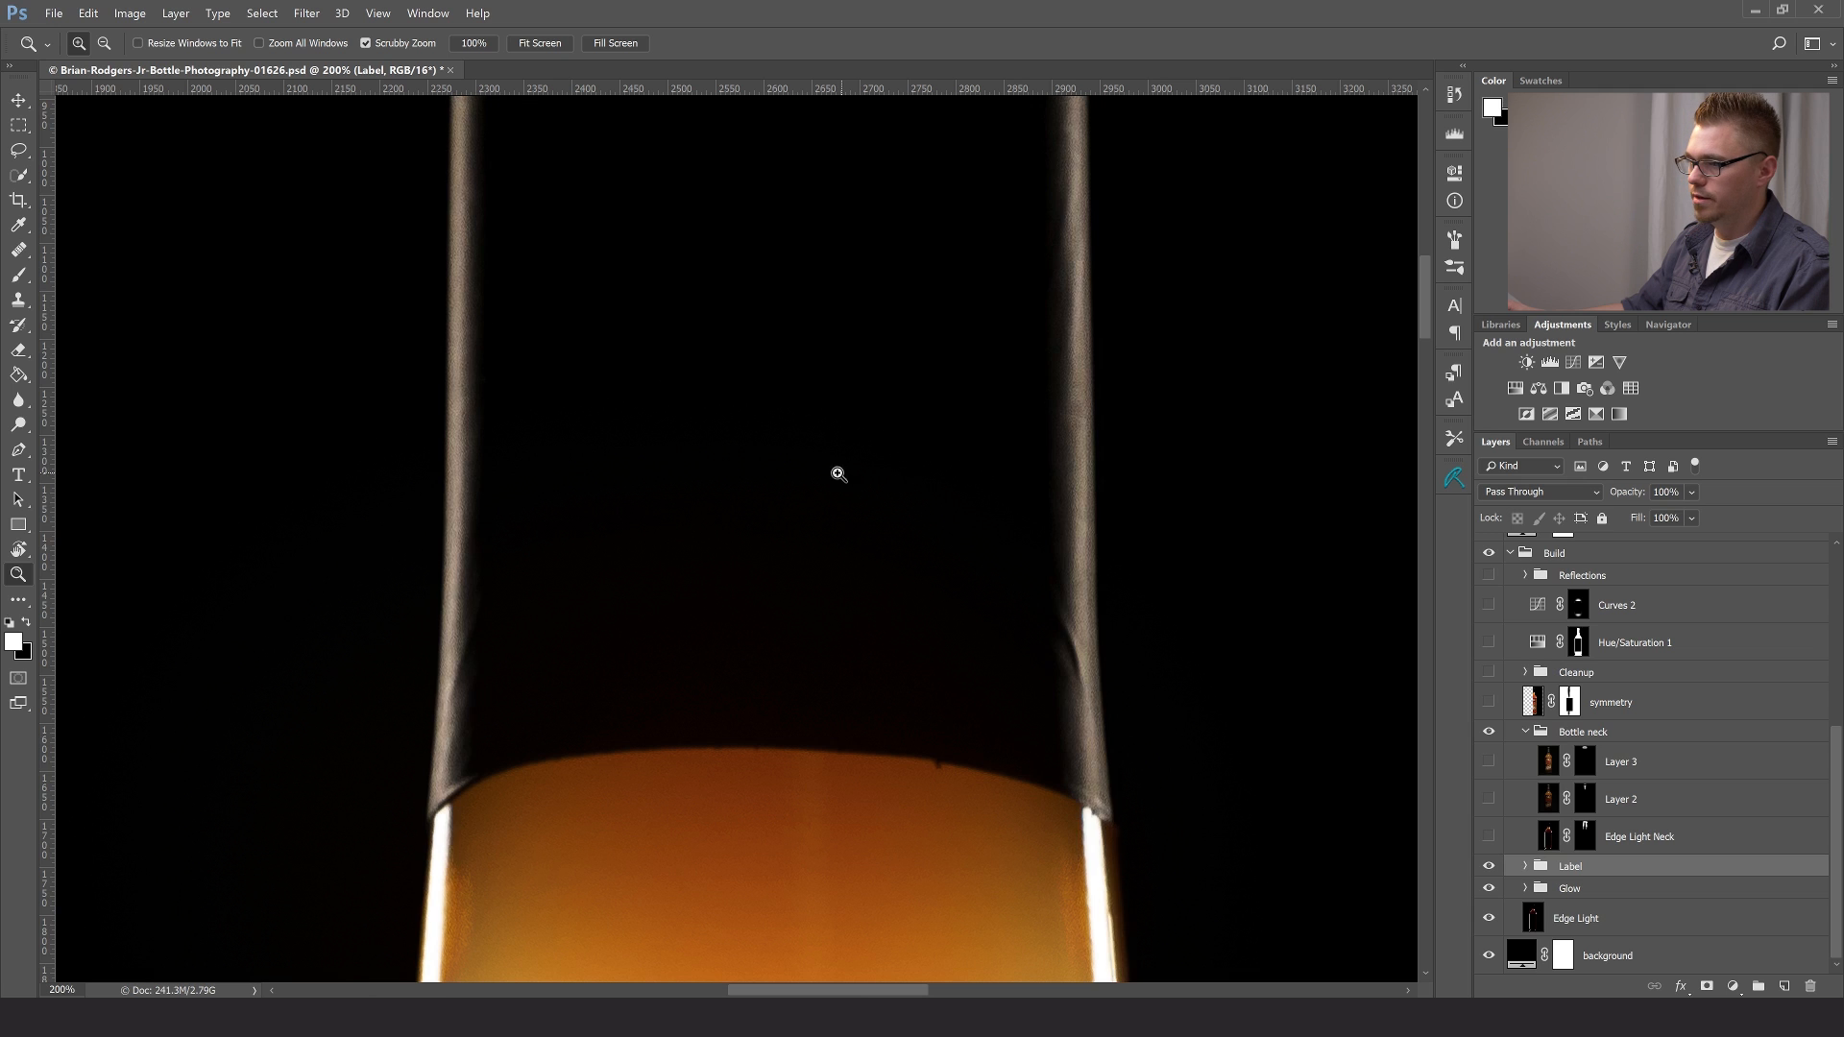
pyautogui.moveTo(816, 465); pyautogui.dragTo(869, 869)
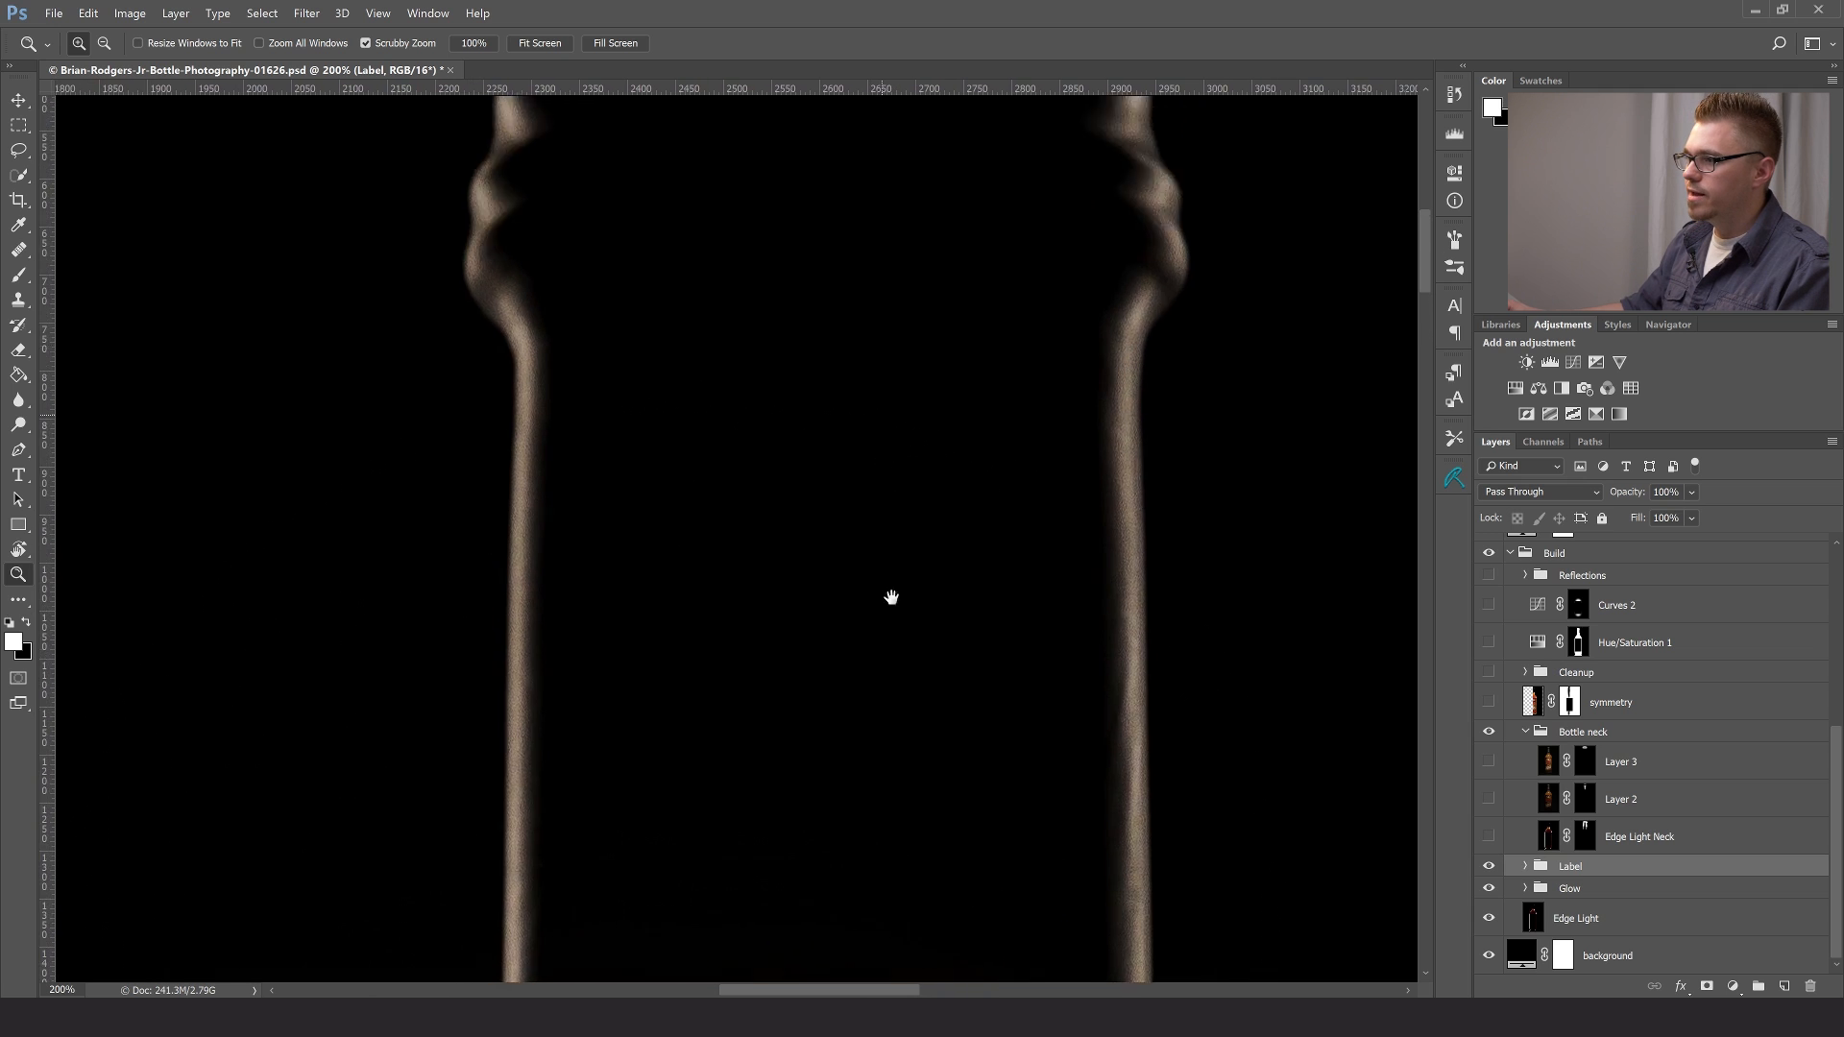
pyautogui.moveTo(889, 526); pyautogui.dragTo(893, 740)
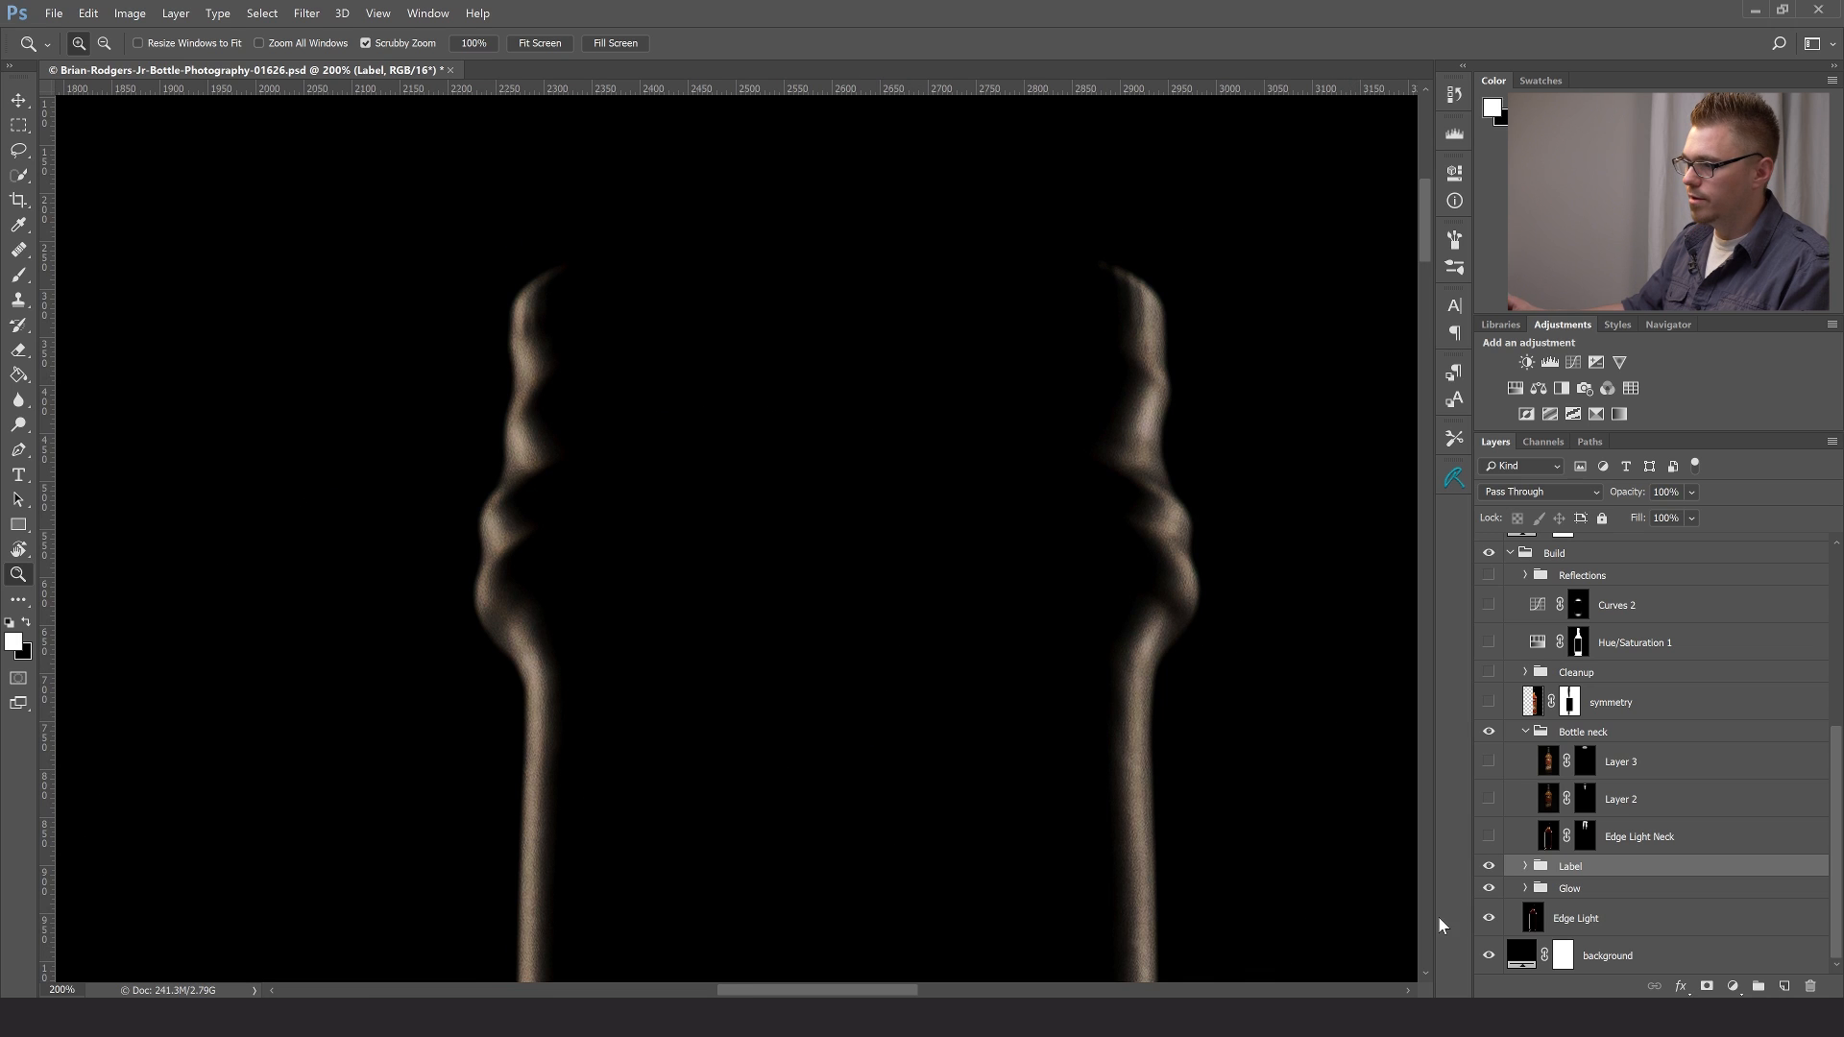
pyautogui.click(1488, 840)
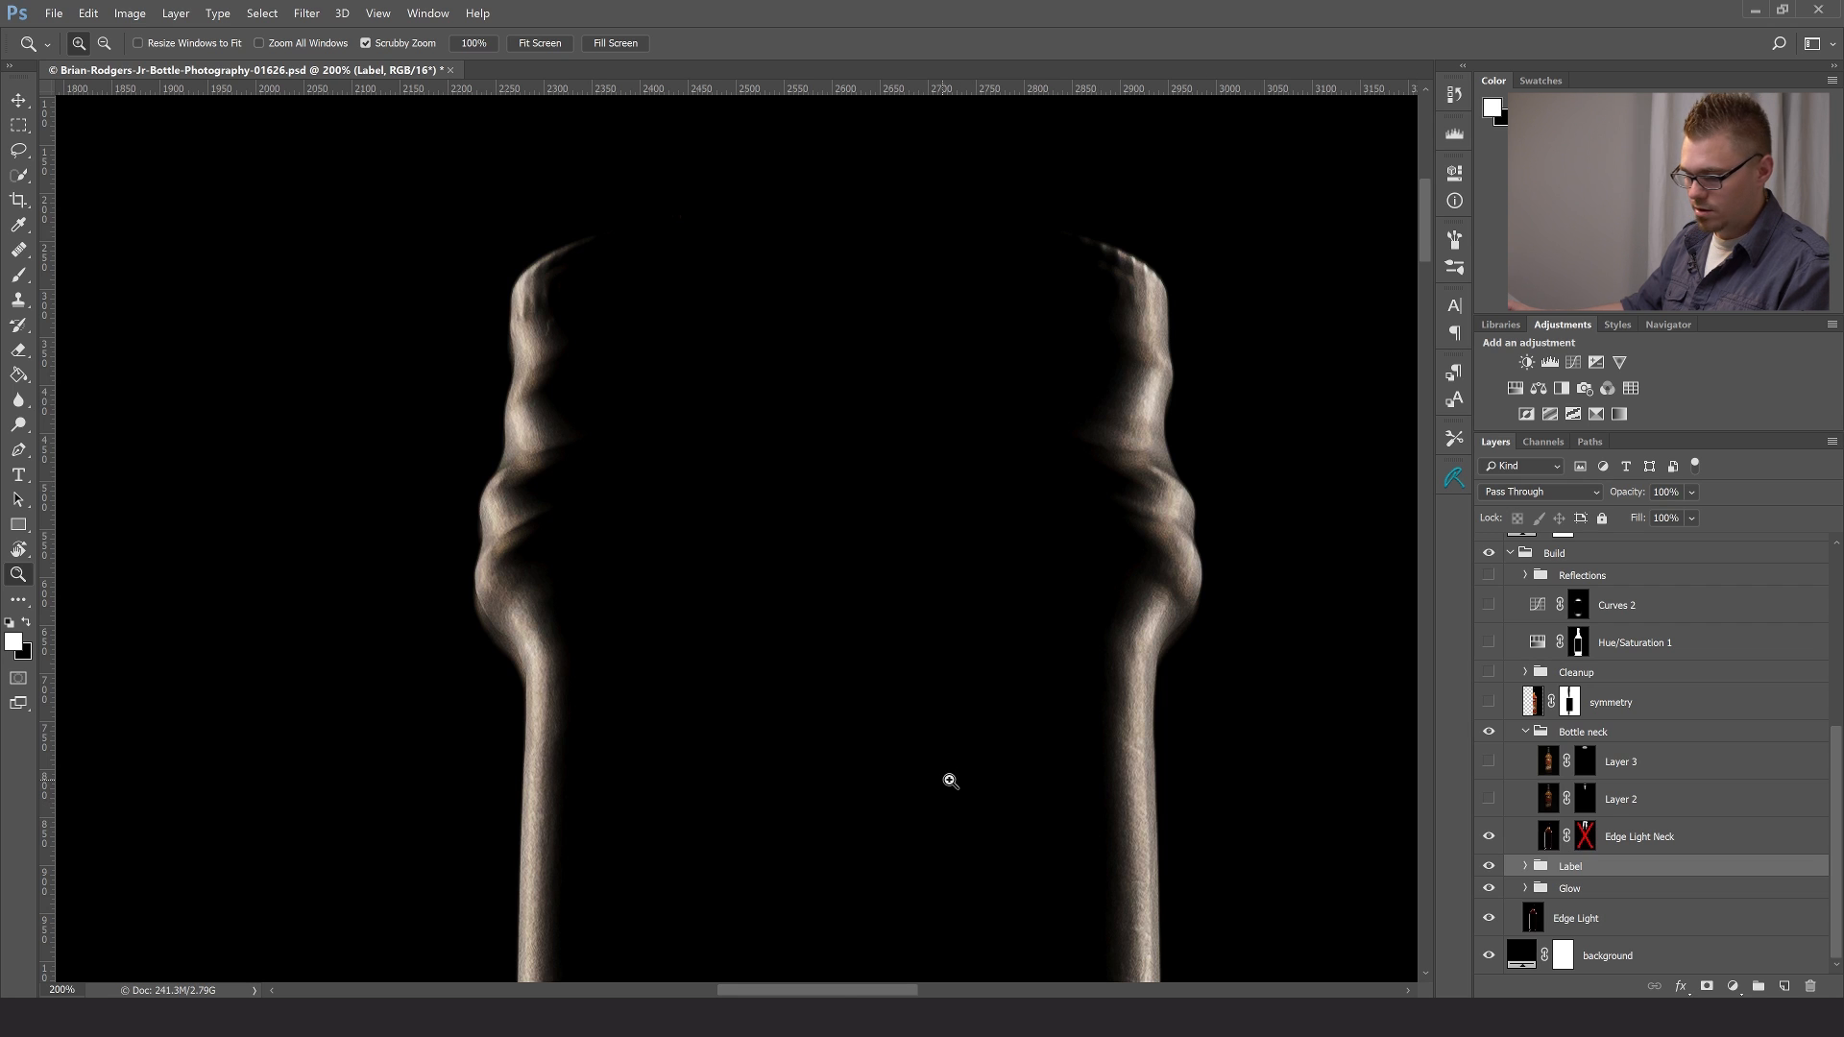
# - Compare the Edge Light Neck layer masked and unmasked on the whole bottle, select it, and leave its mask enabled
pyautogui.hotkey('ctrl', '0')
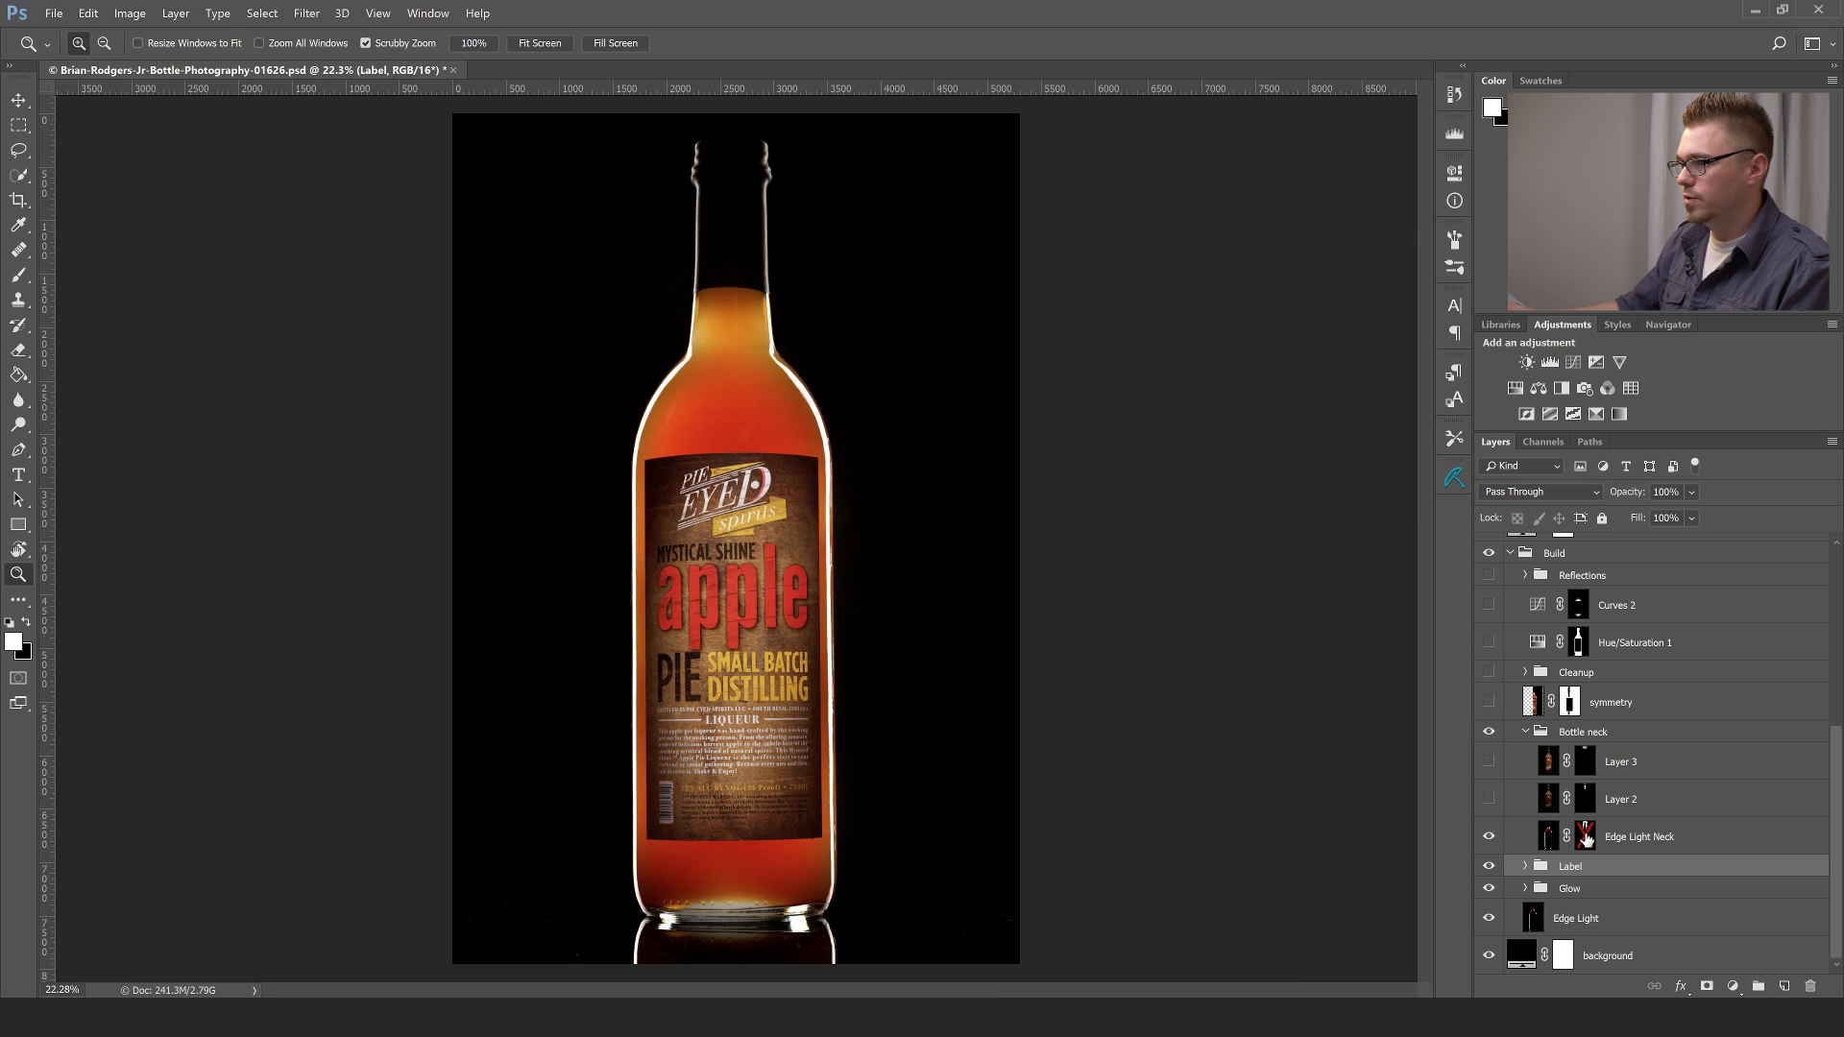
pyautogui.keyDown('shift'); pyautogui.click(1586, 838); pyautogui.keyUp('shift')
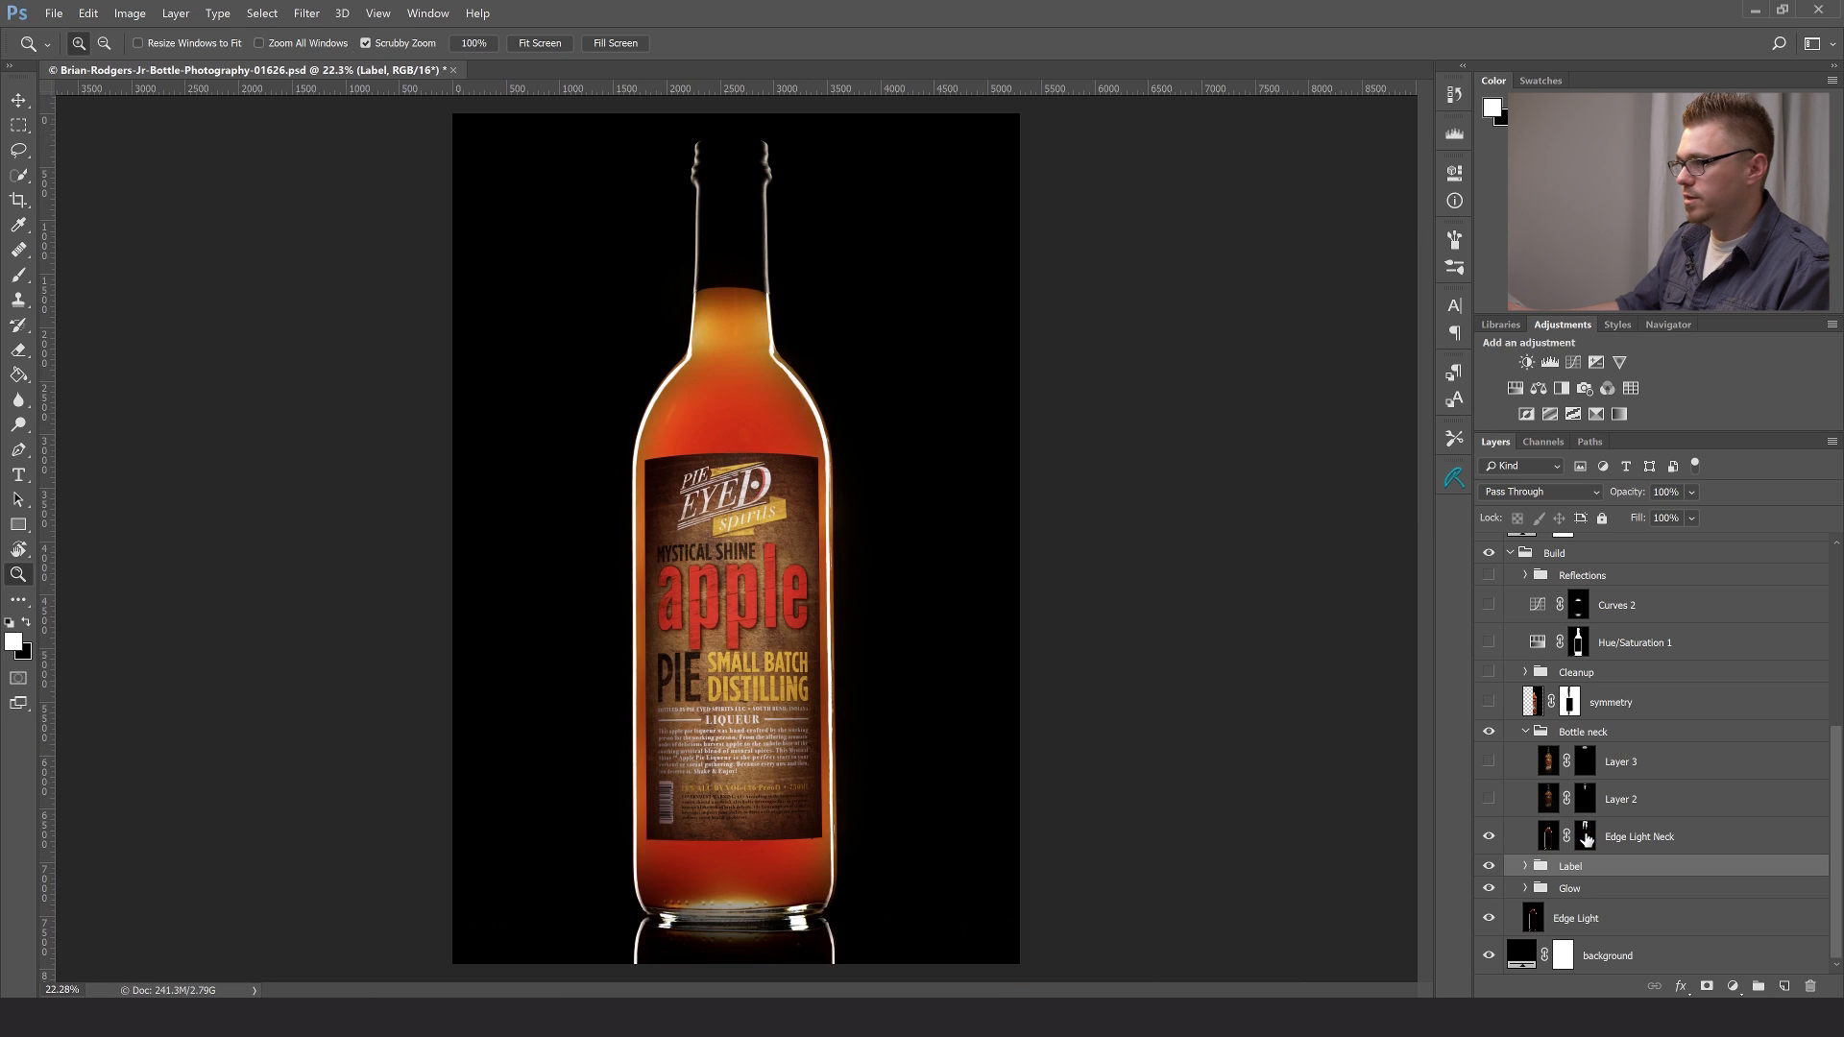
pyautogui.keyDown('shift'); pyautogui.click(1586, 839); pyautogui.keyUp('shift')
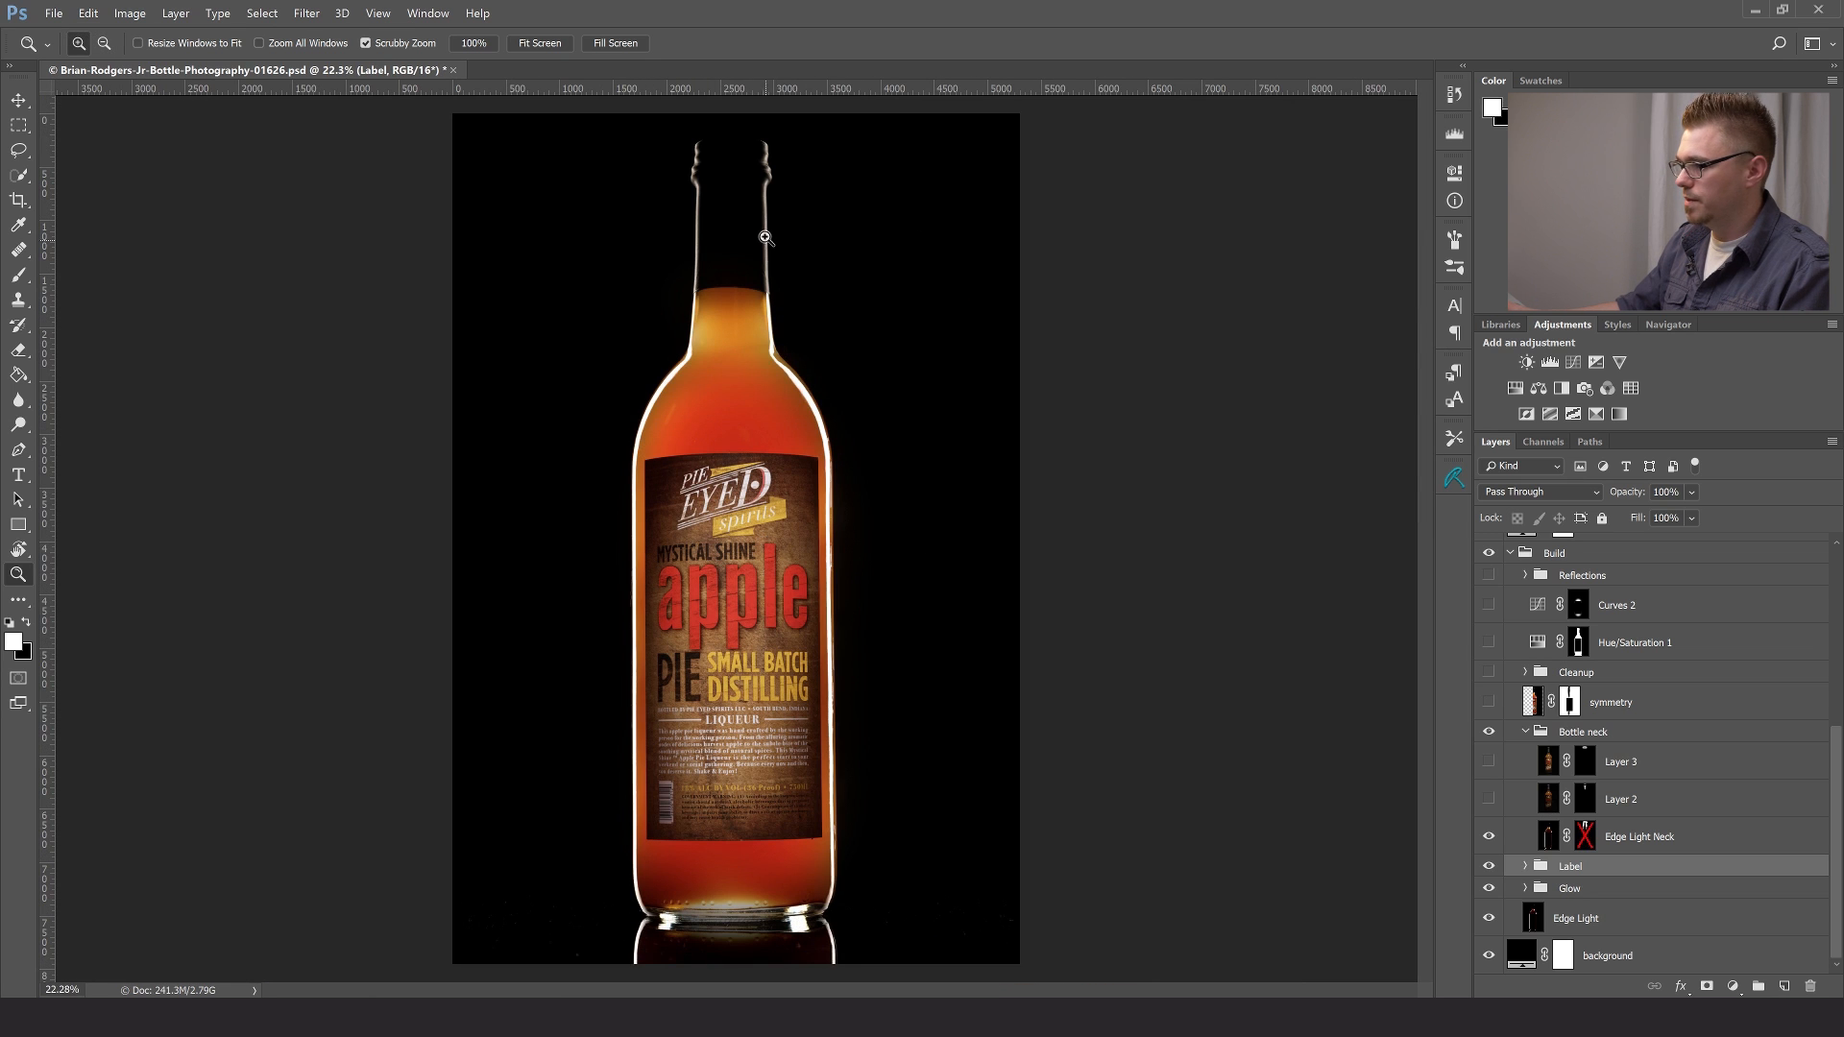
pyautogui.click(1729, 837)
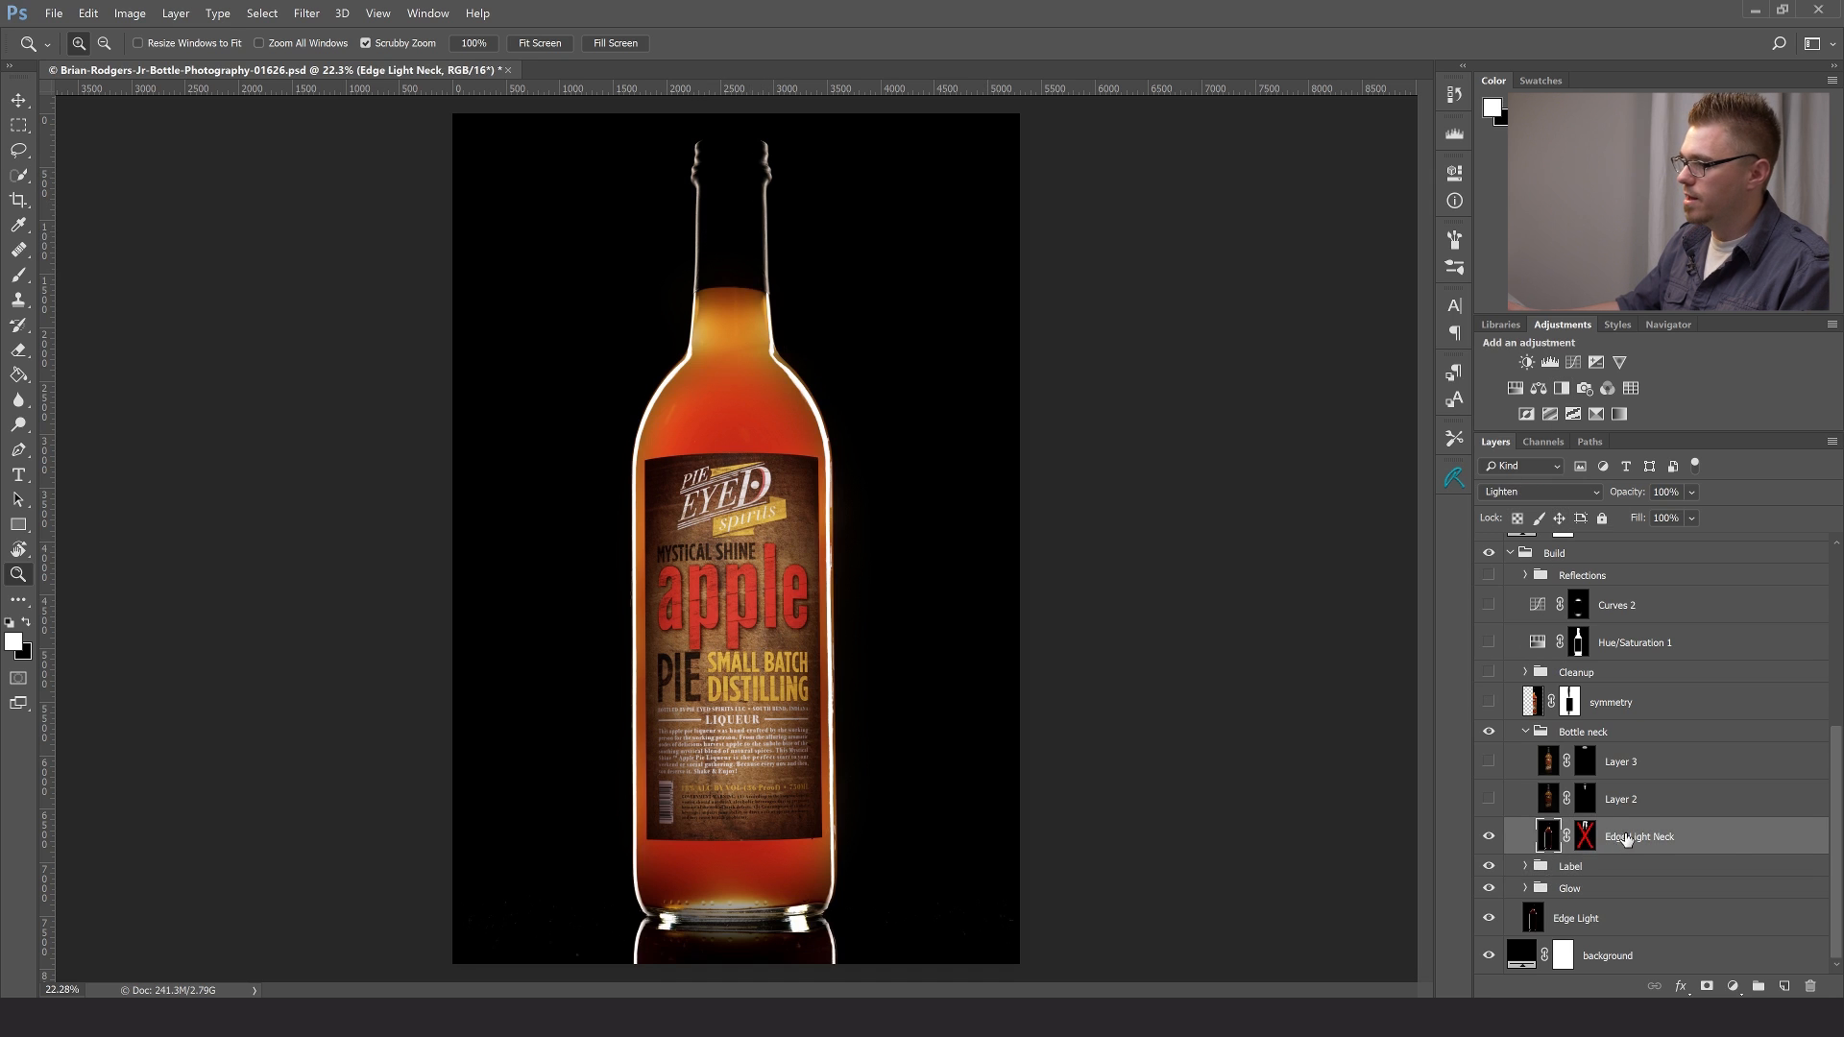
pyautogui.keyDown('shift'); pyautogui.click(1587, 837); pyautogui.keyUp('shift')
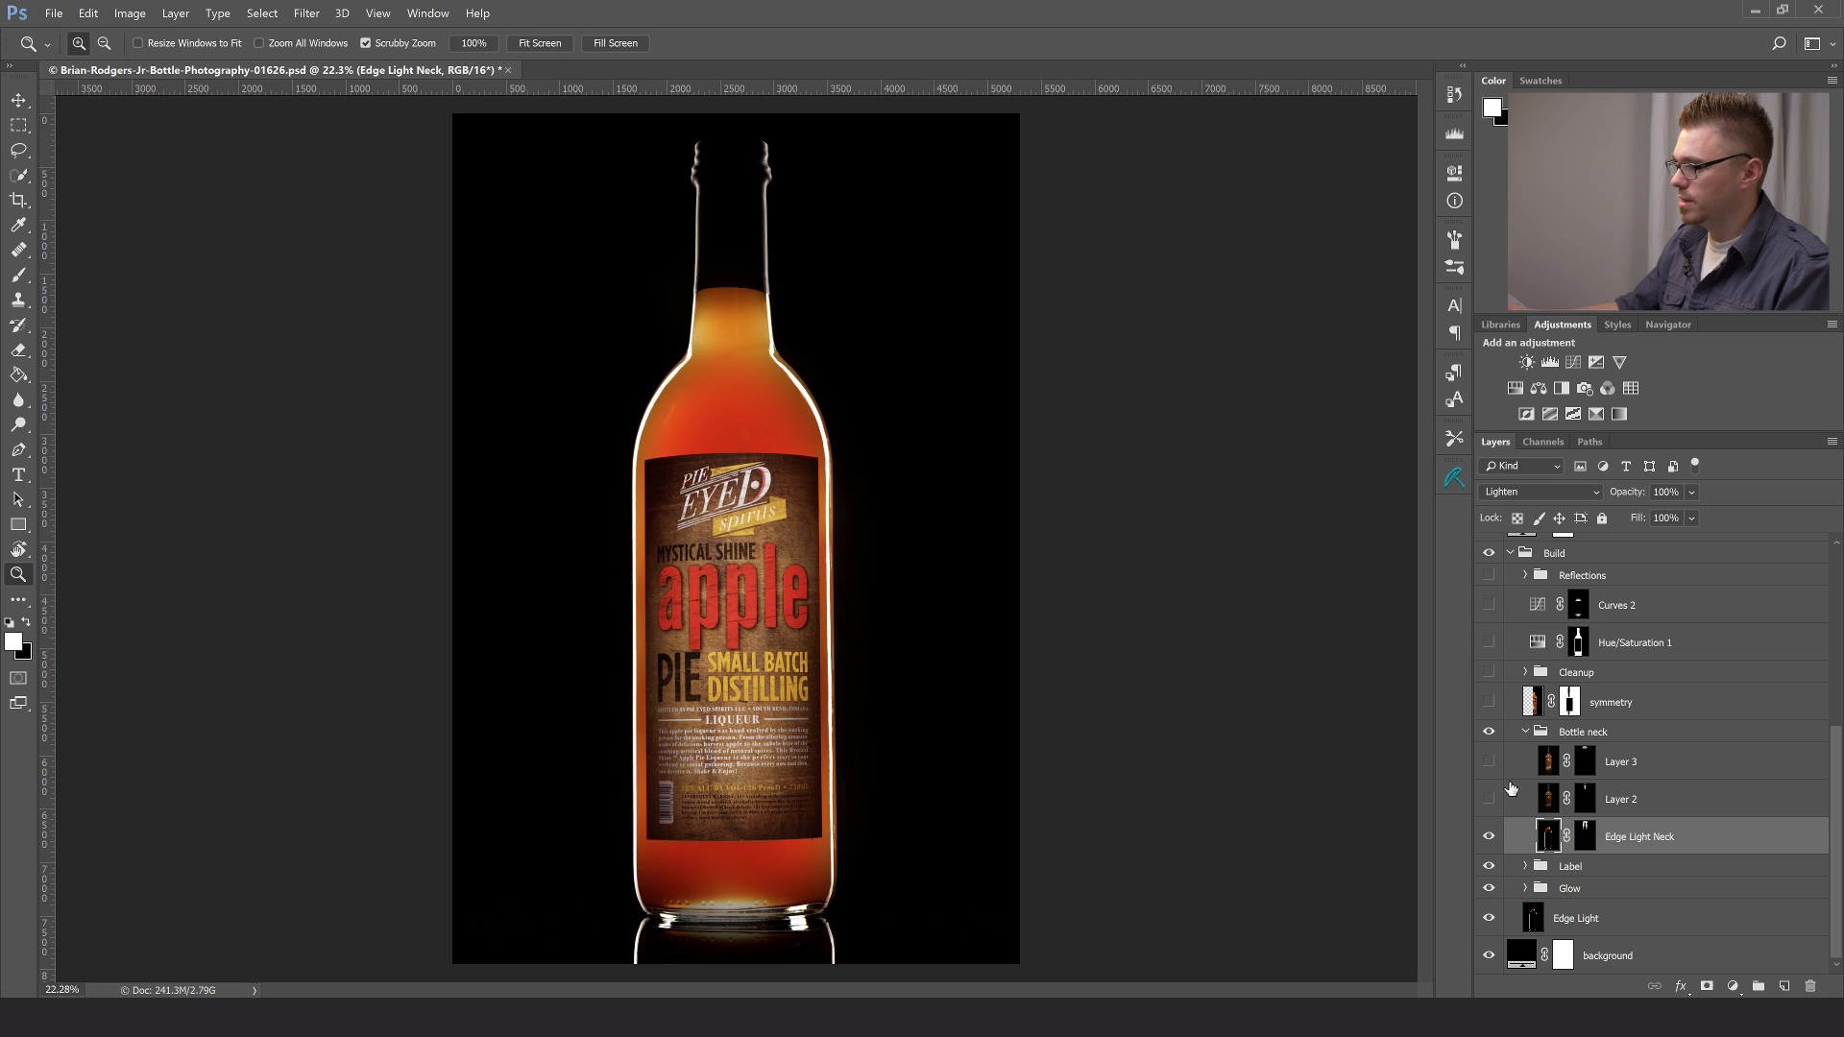
# - Make Layer 2 in the Bottle neck group visible and compare it with its mask disabled and enabled
pyautogui.click(1608, 796)
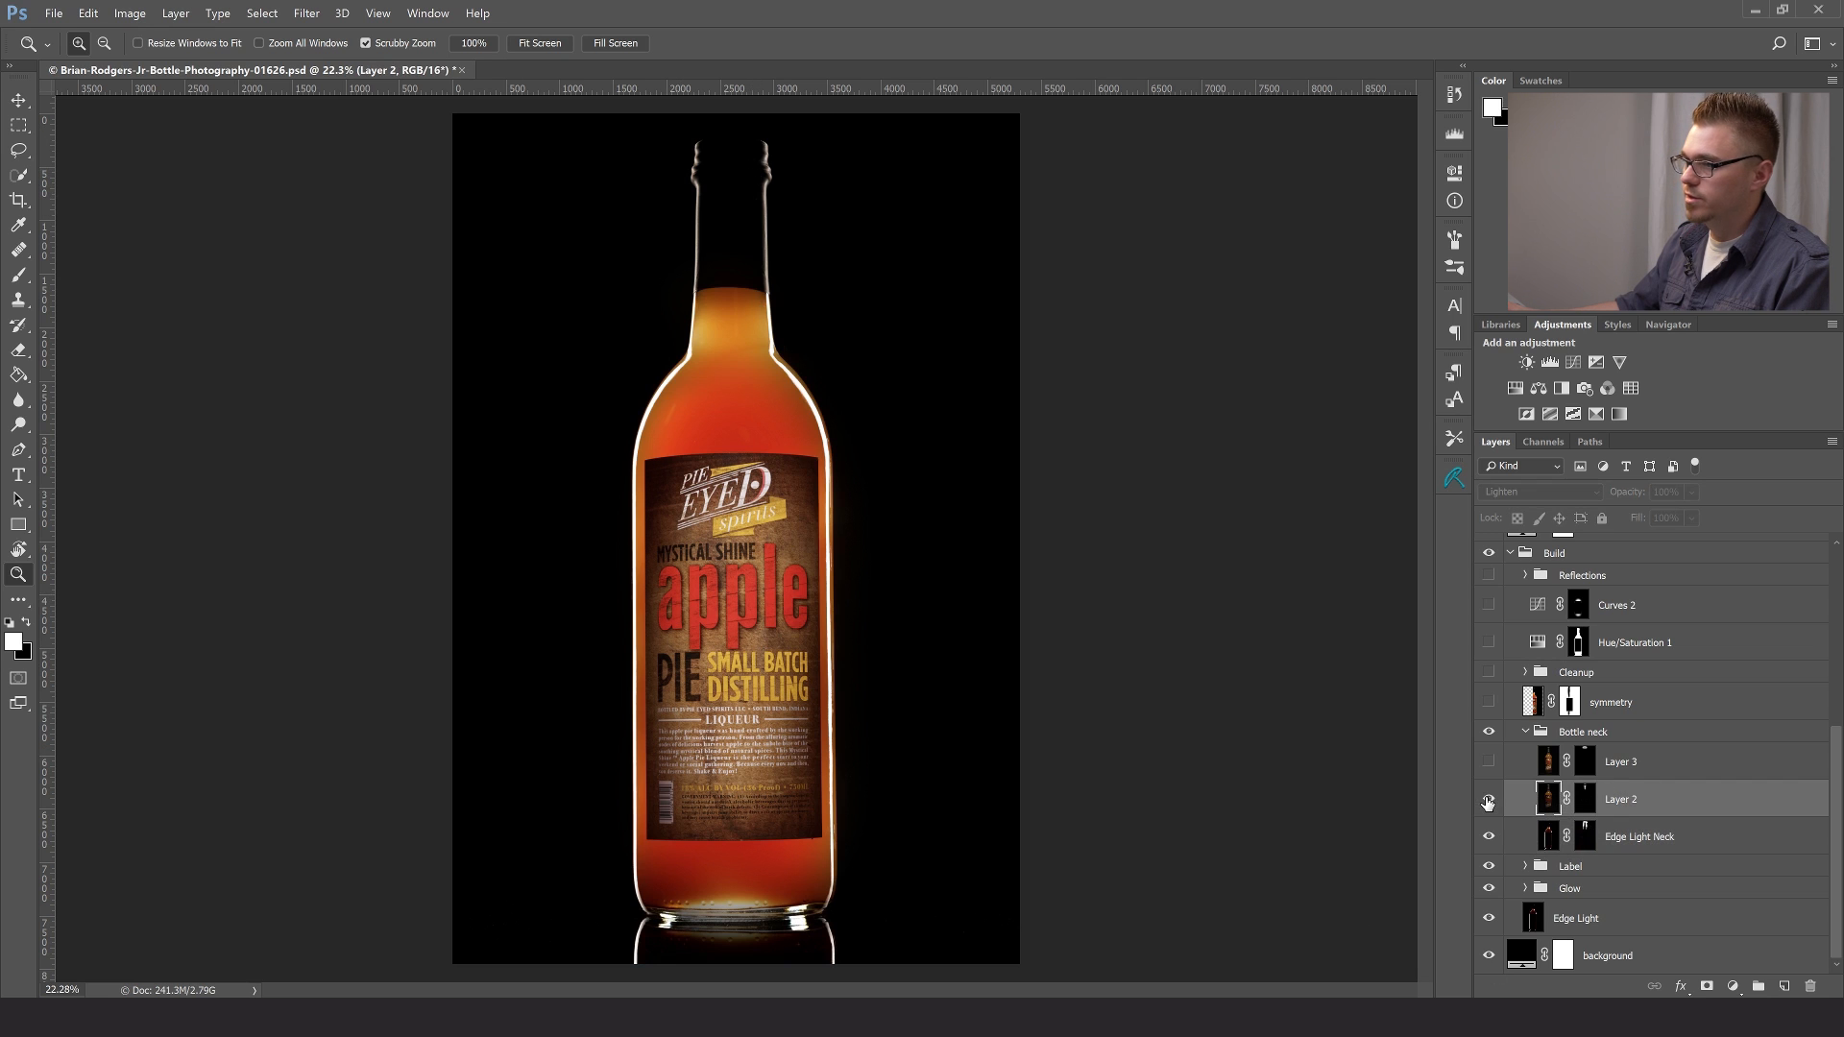
pyautogui.click(1488, 799)
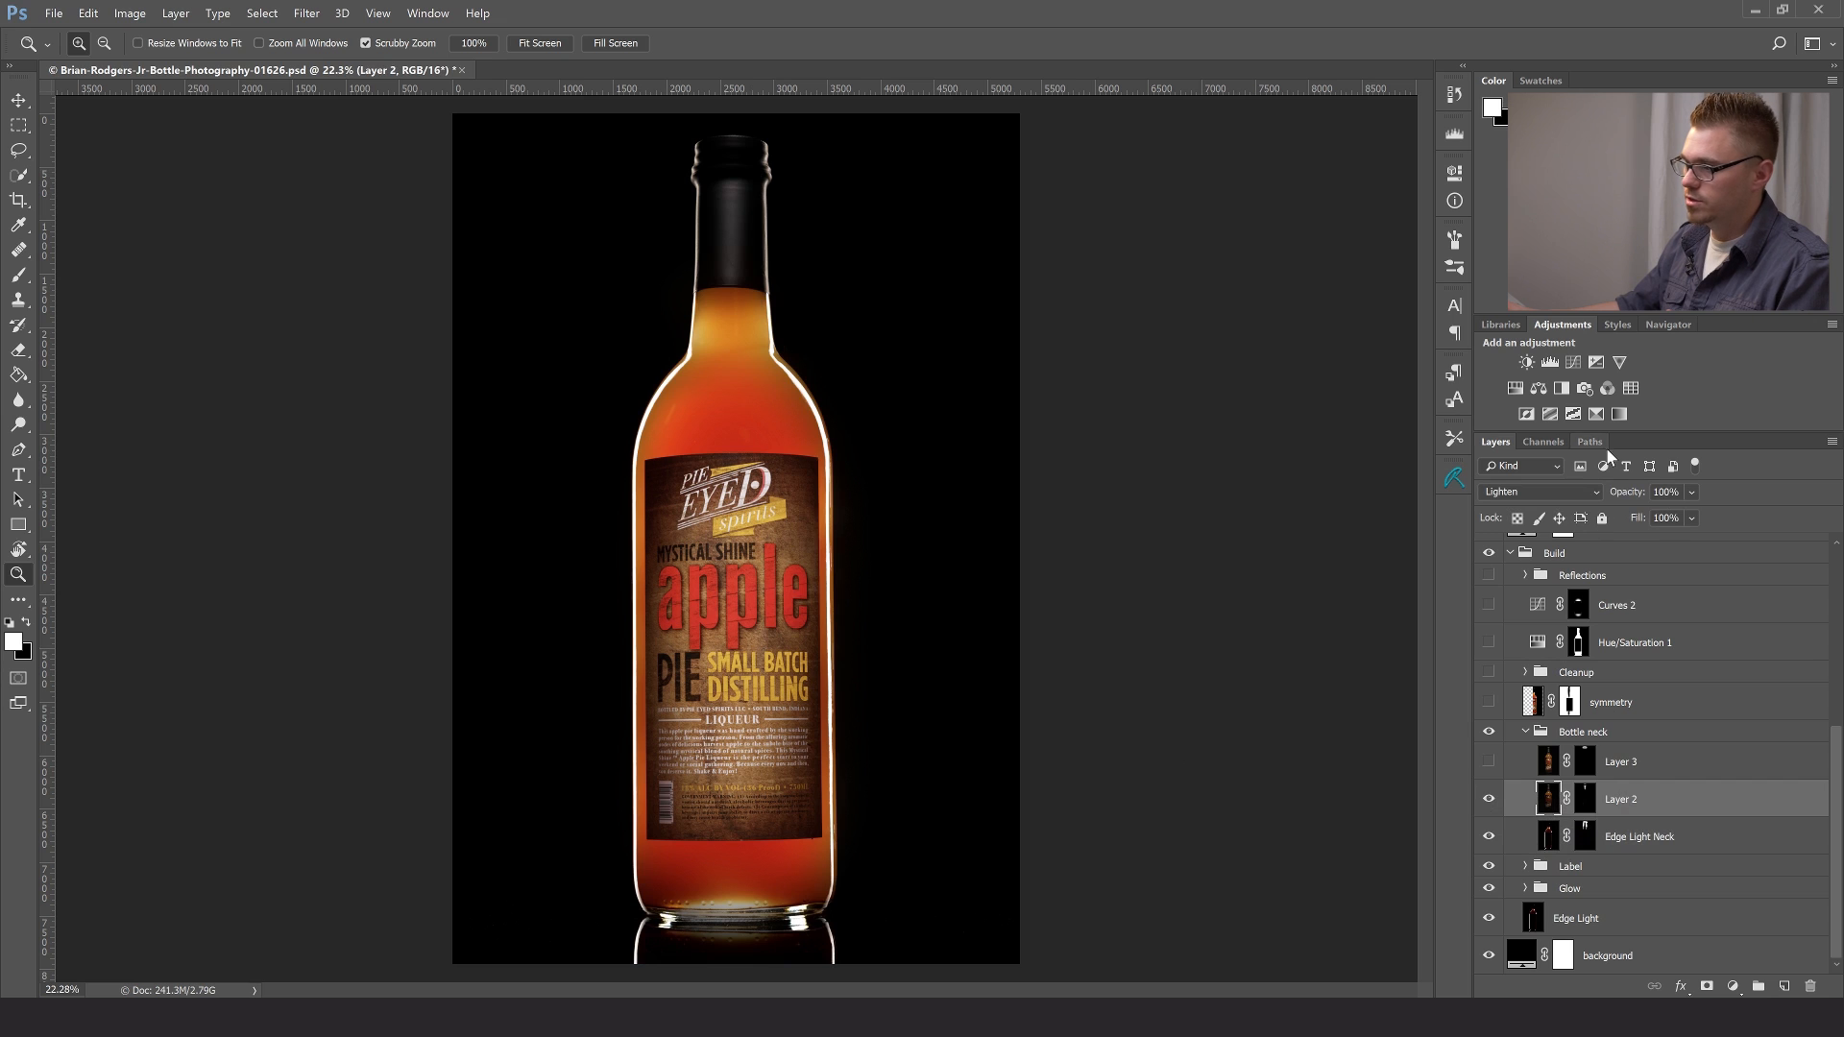
pyautogui.keyDown('shift'); pyautogui.click(1585, 808); pyautogui.keyUp('shift')
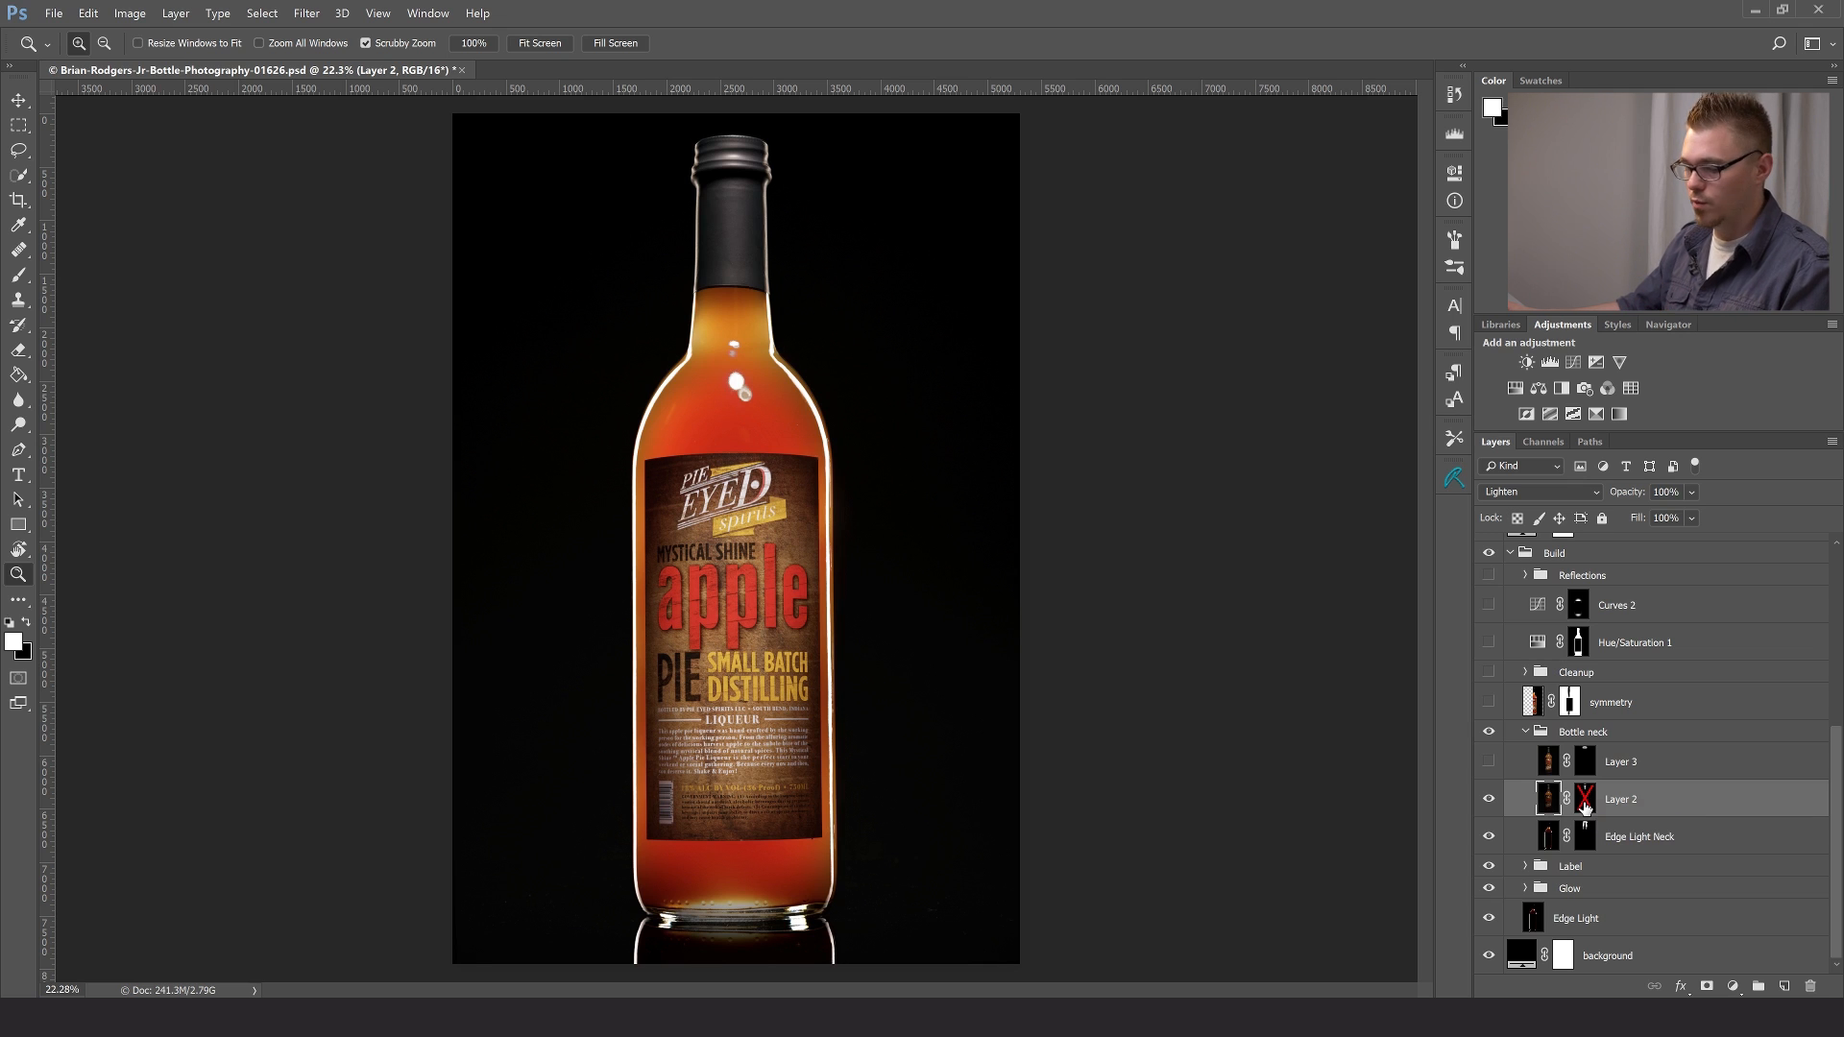
pyautogui.keyDown('shift'); pyautogui.click(1585, 809); pyautogui.keyUp('shift')
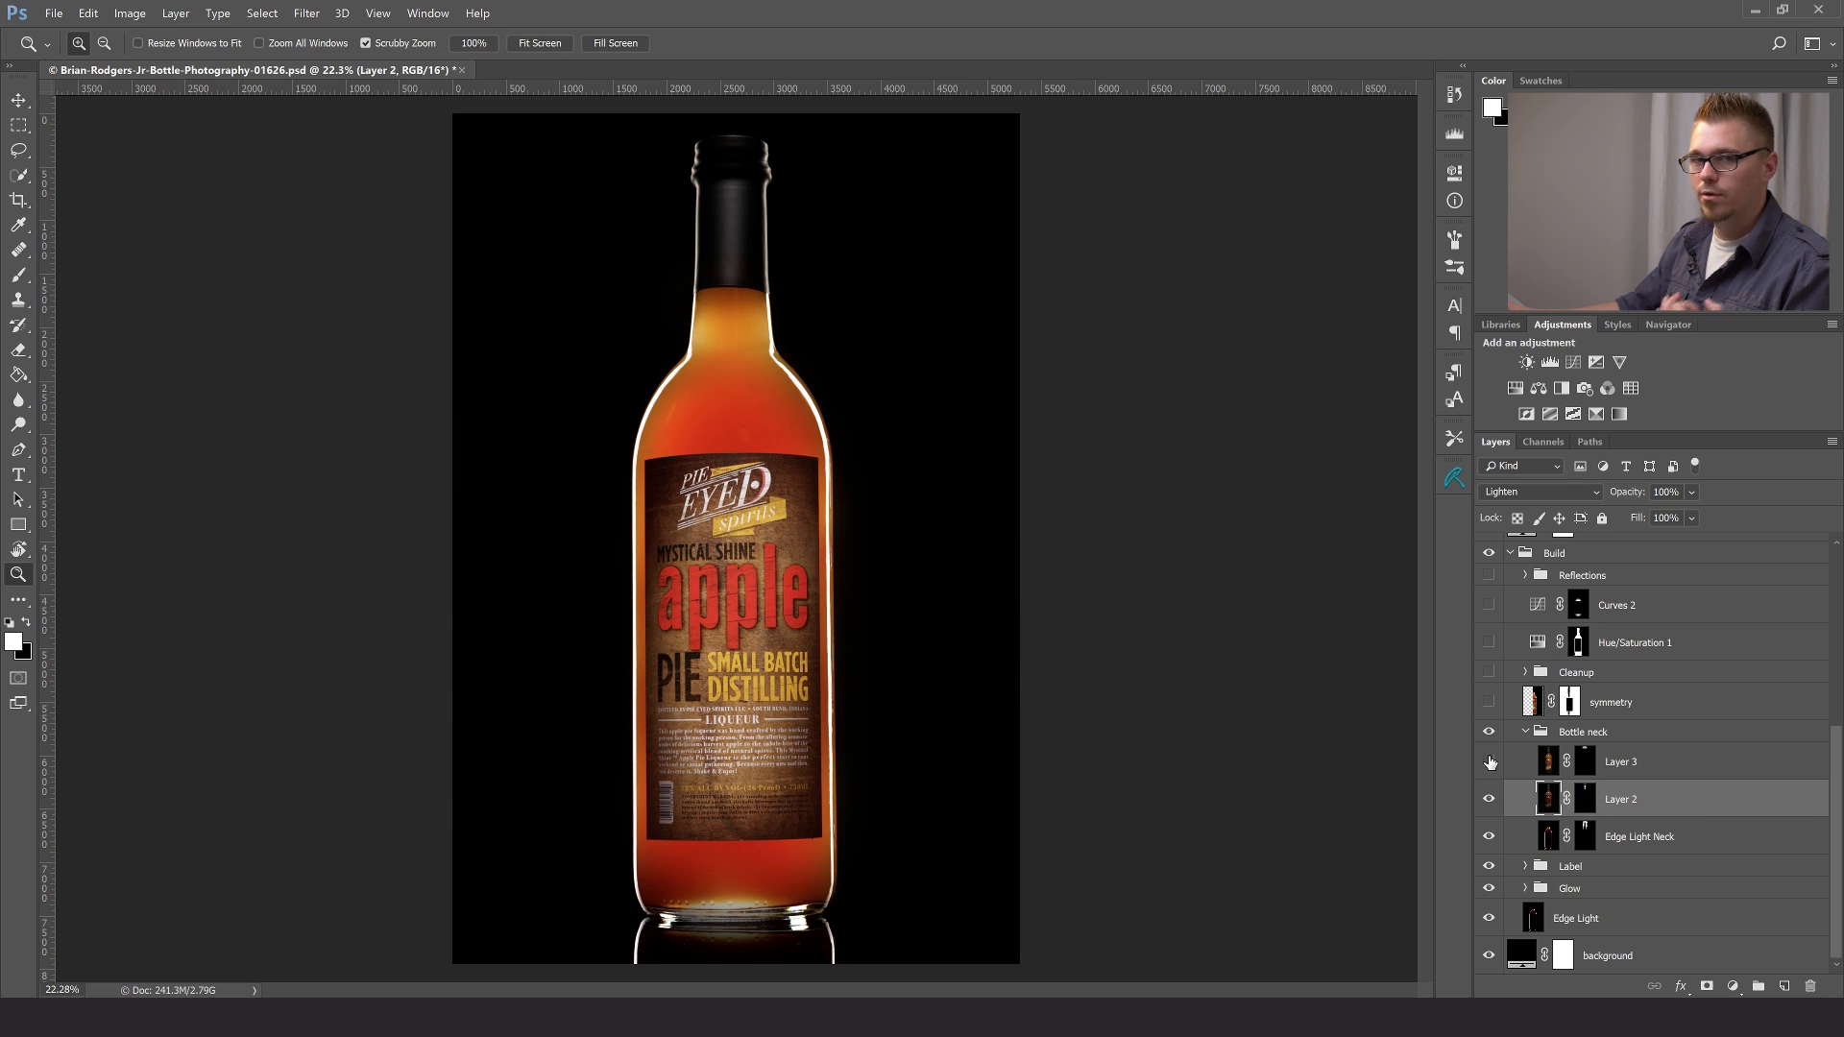
# - Make Layer 3 in the Bottle neck group visible, compare the bottle with and without it, and inspect the cap up close
pyautogui.click(1681, 761)
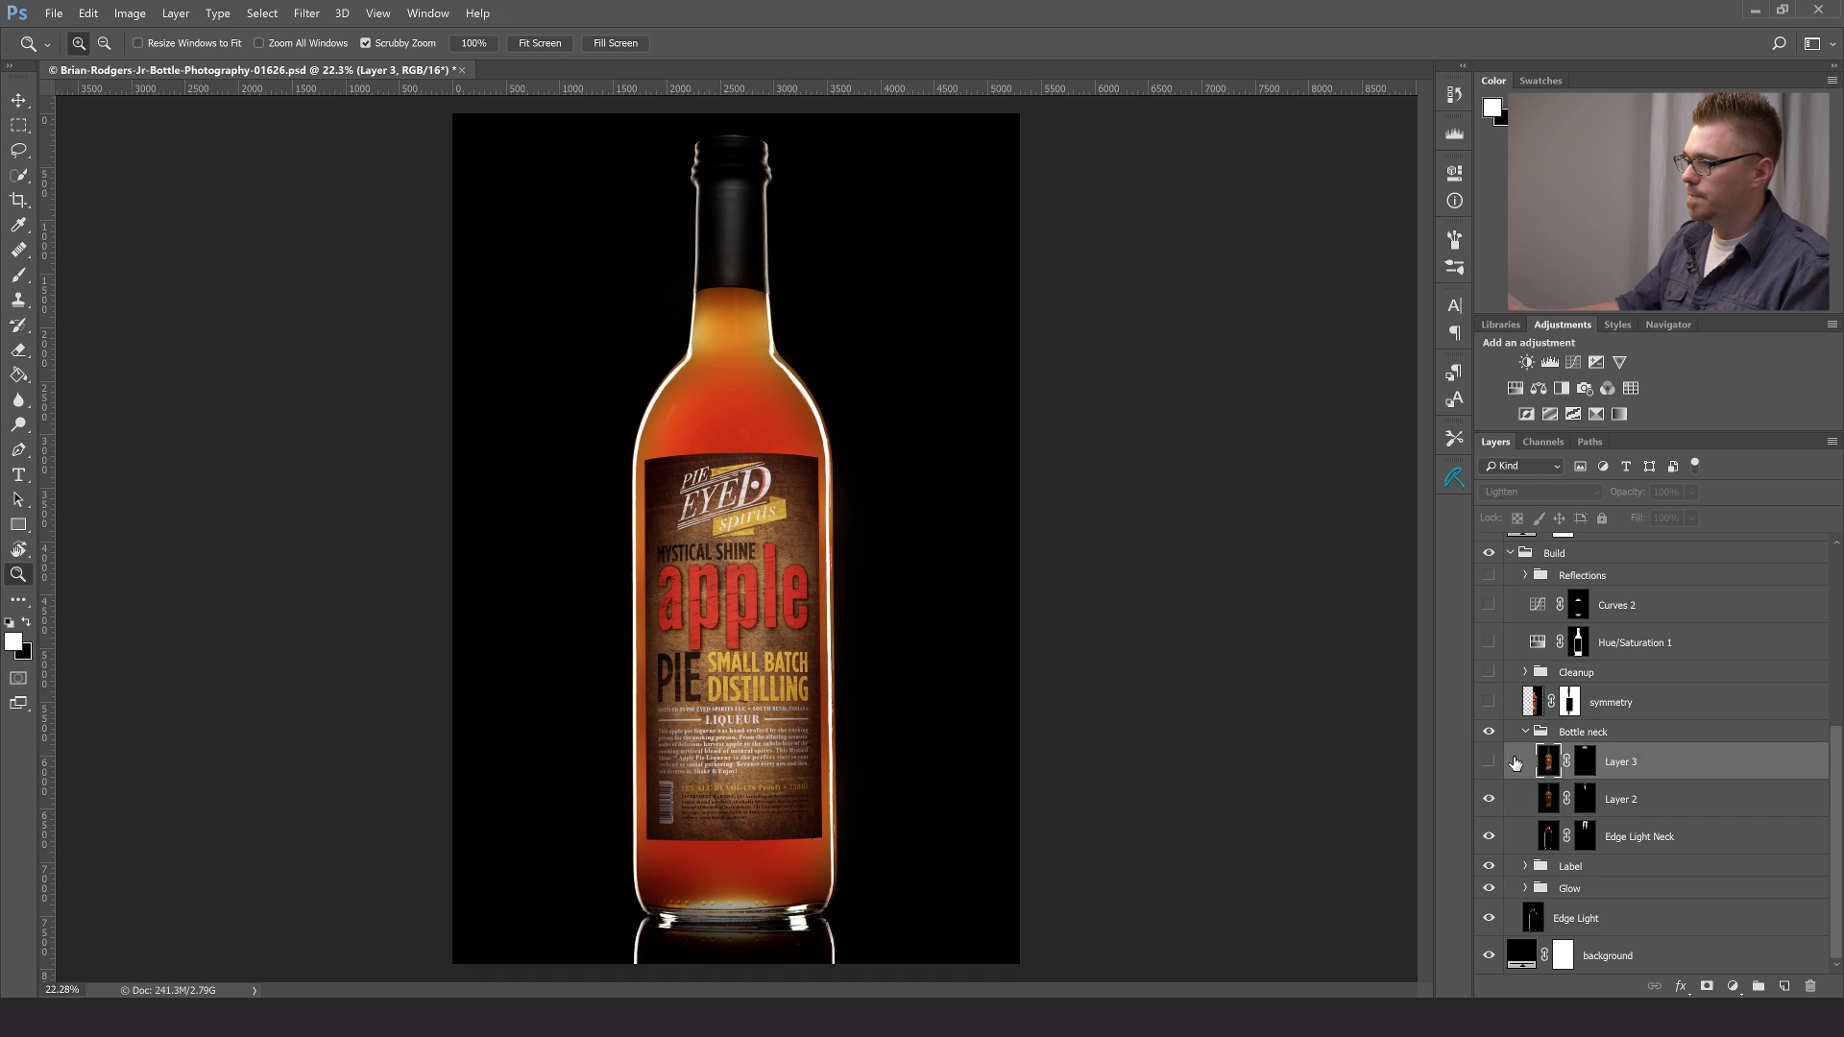
pyautogui.click(1490, 763)
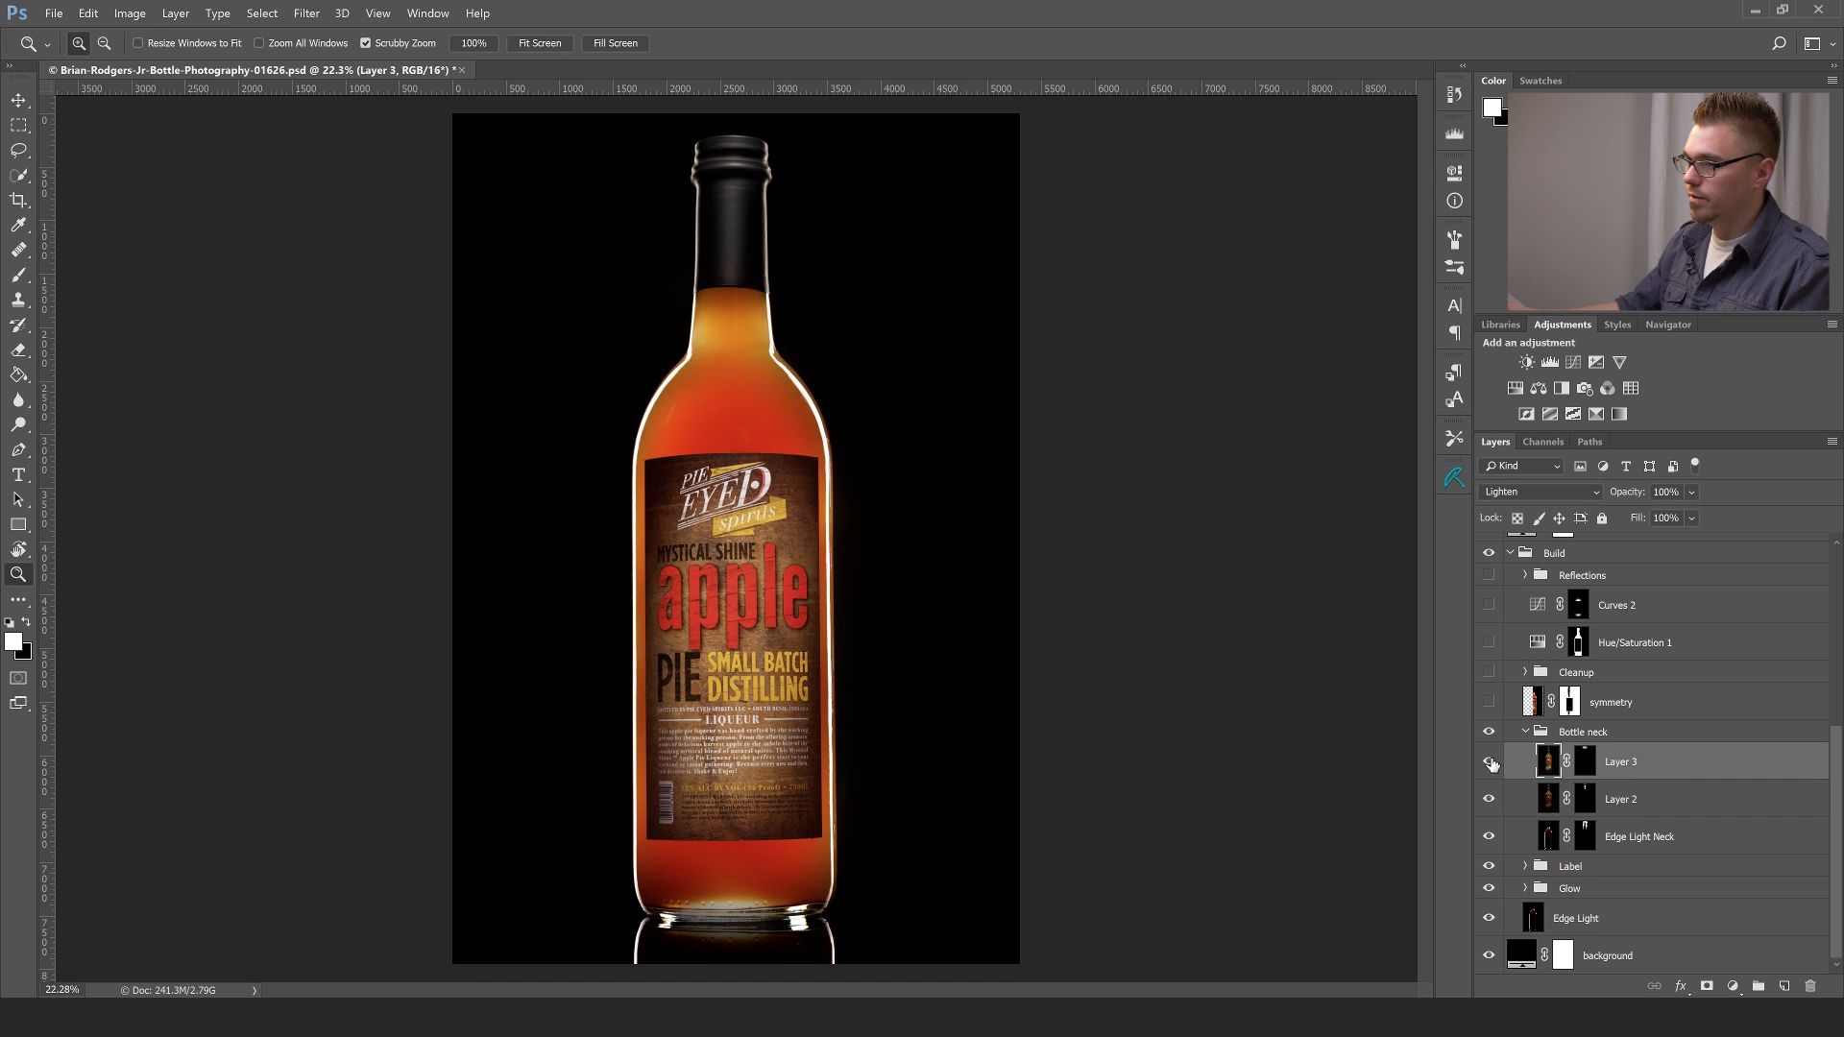
pyautogui.click(1489, 763)
pyautogui.click(1490, 763)
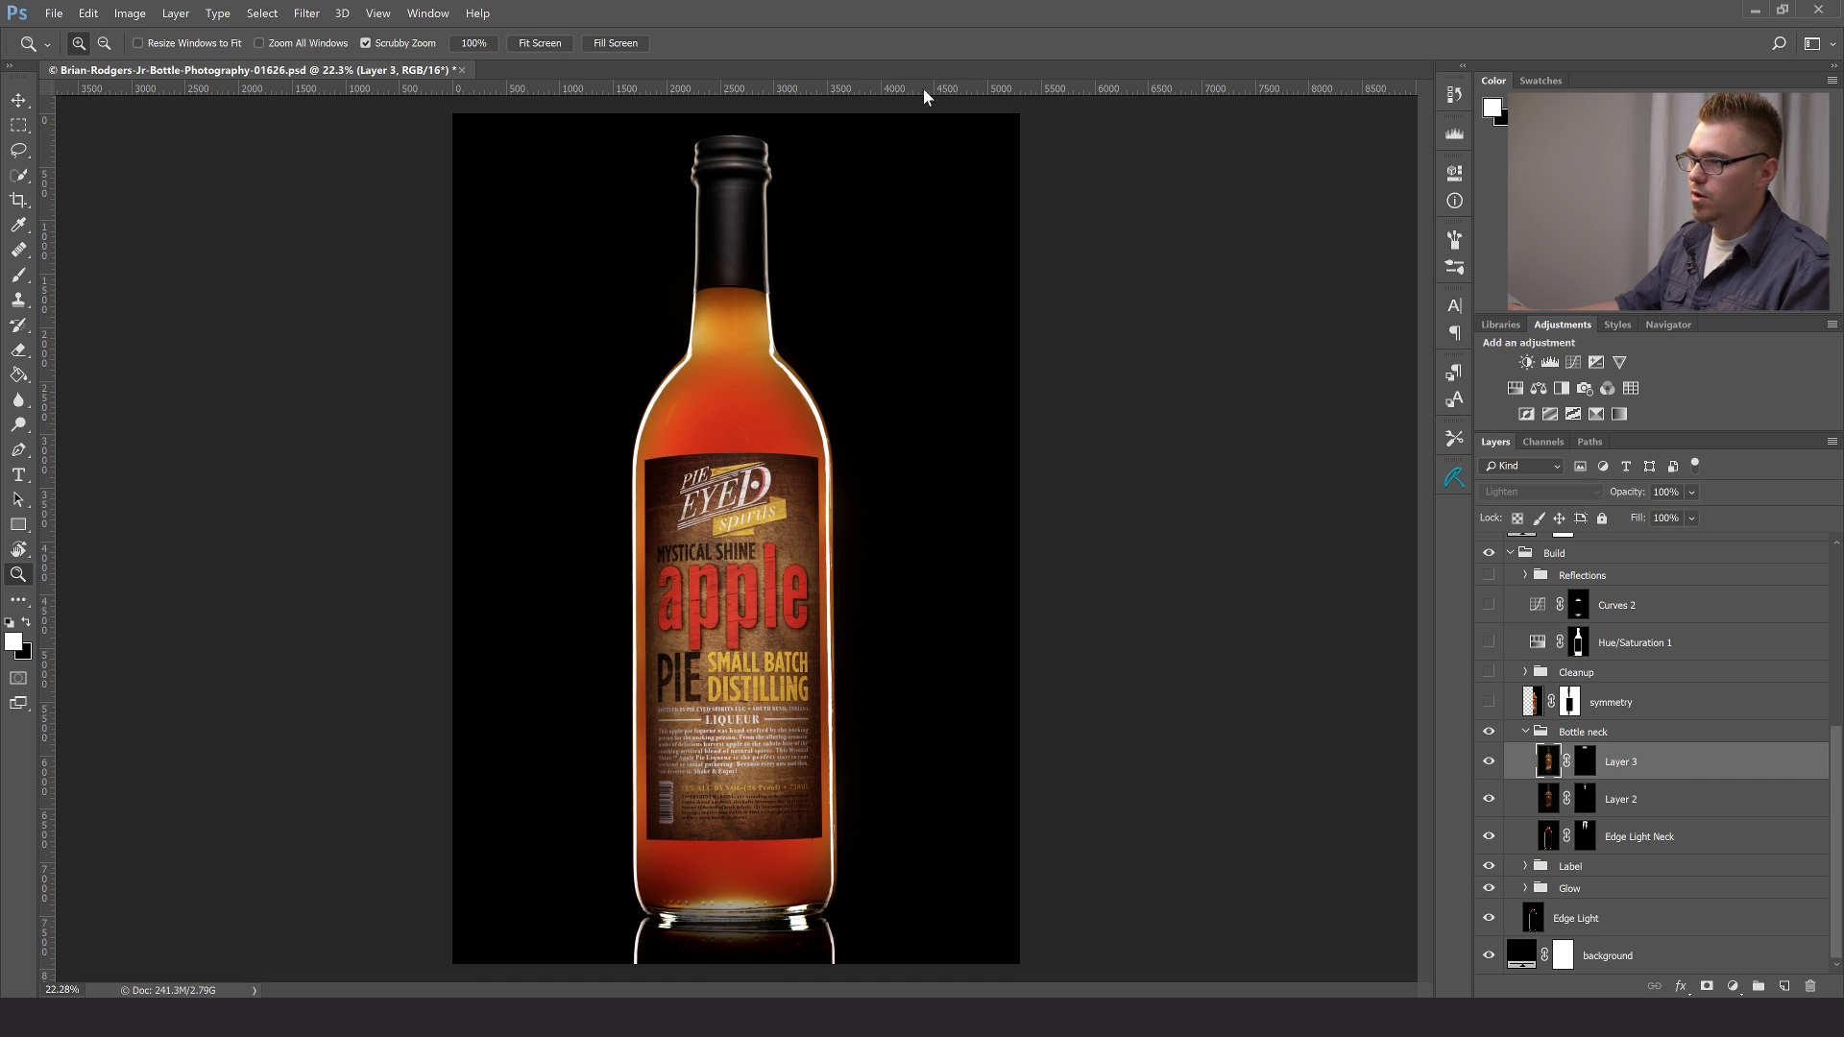
pyautogui.click(733, 177)
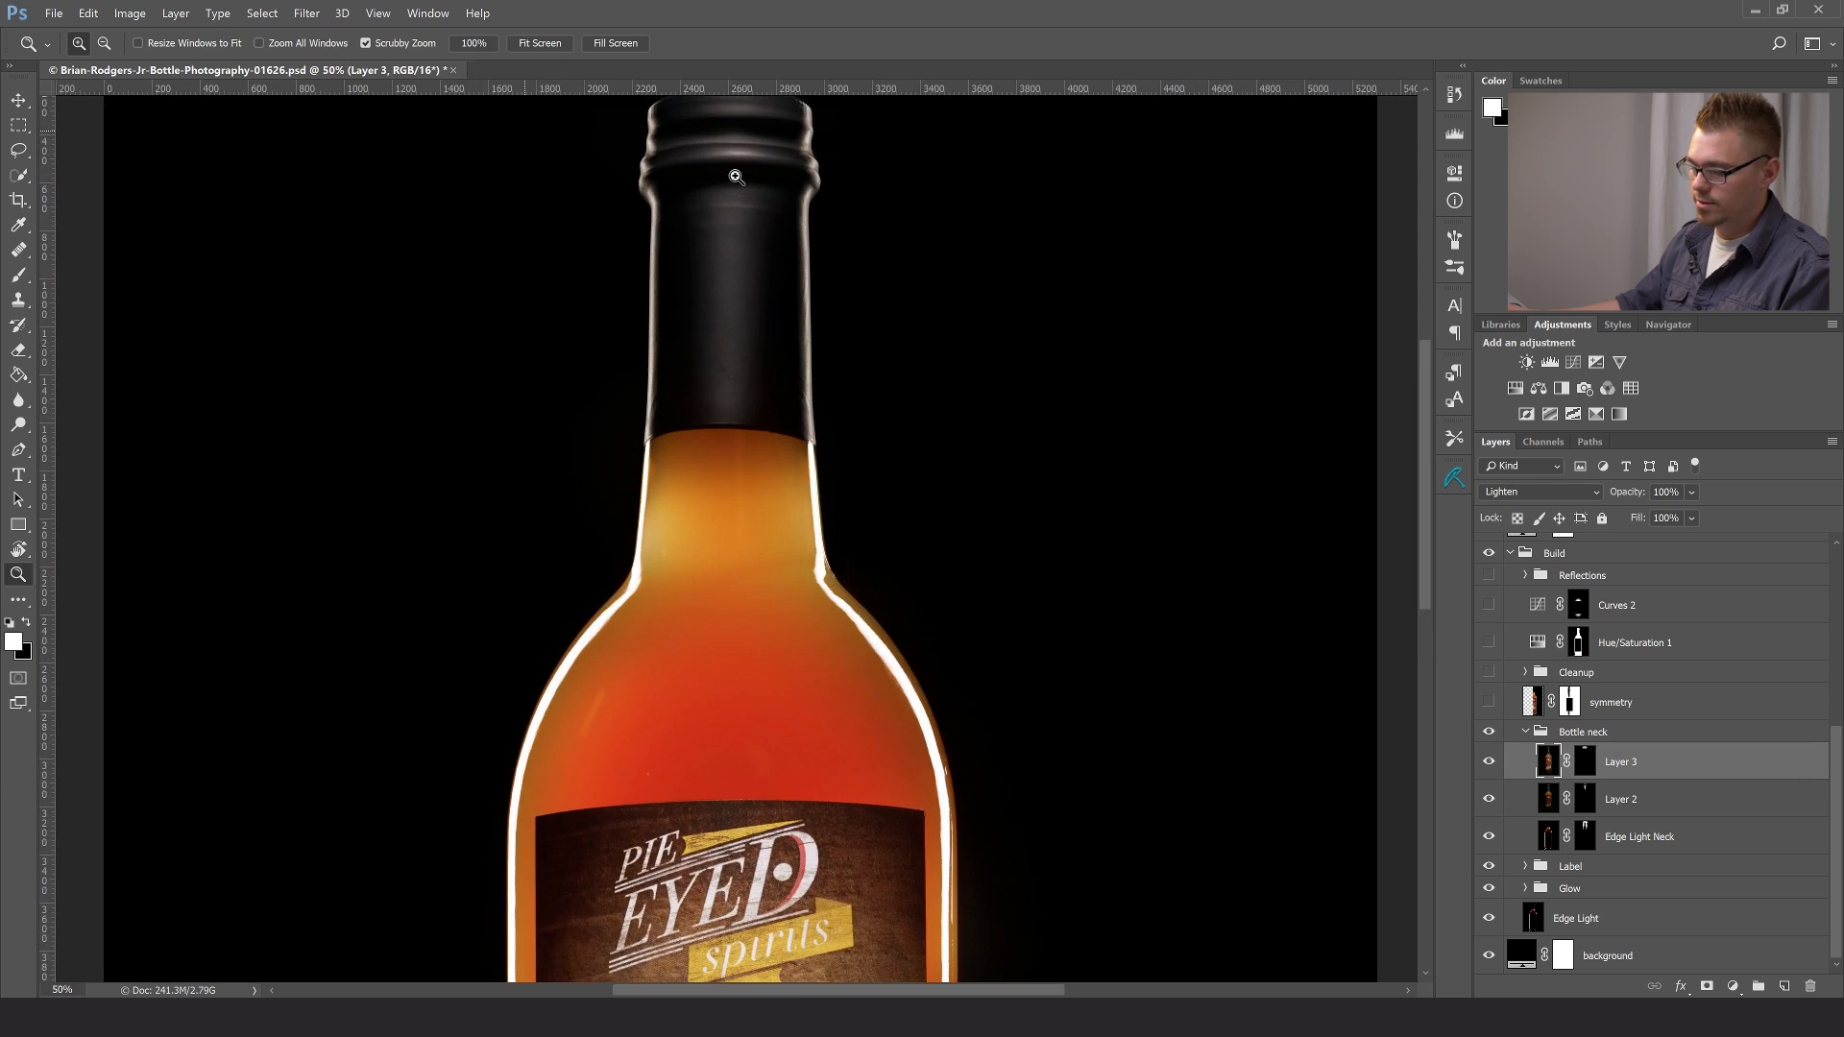
pyautogui.click(735, 177)
pyautogui.moveTo(790, 300); pyautogui.dragTo(898, 652)
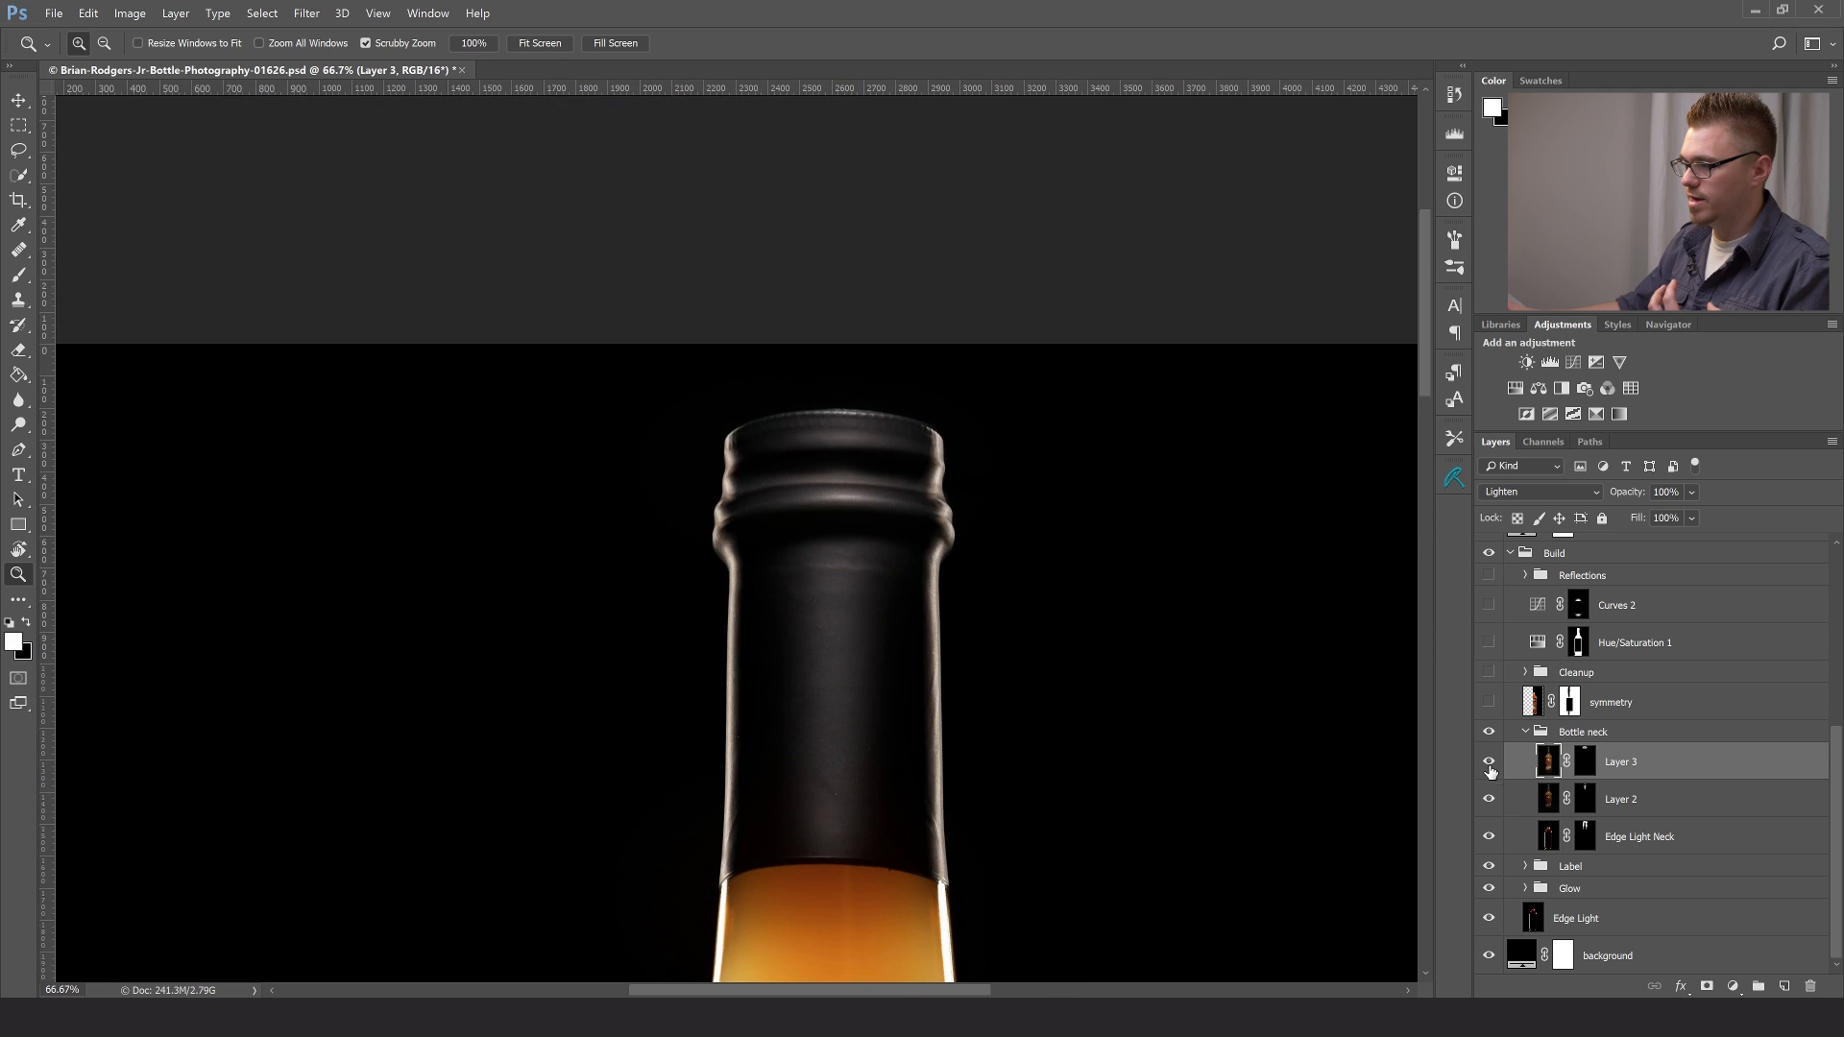
# - Collapse the Bottle neck group and compare the neck and cap with and without the whole group, leaving it visible
pyautogui.click(1530, 735)
pyautogui.click(1526, 733)
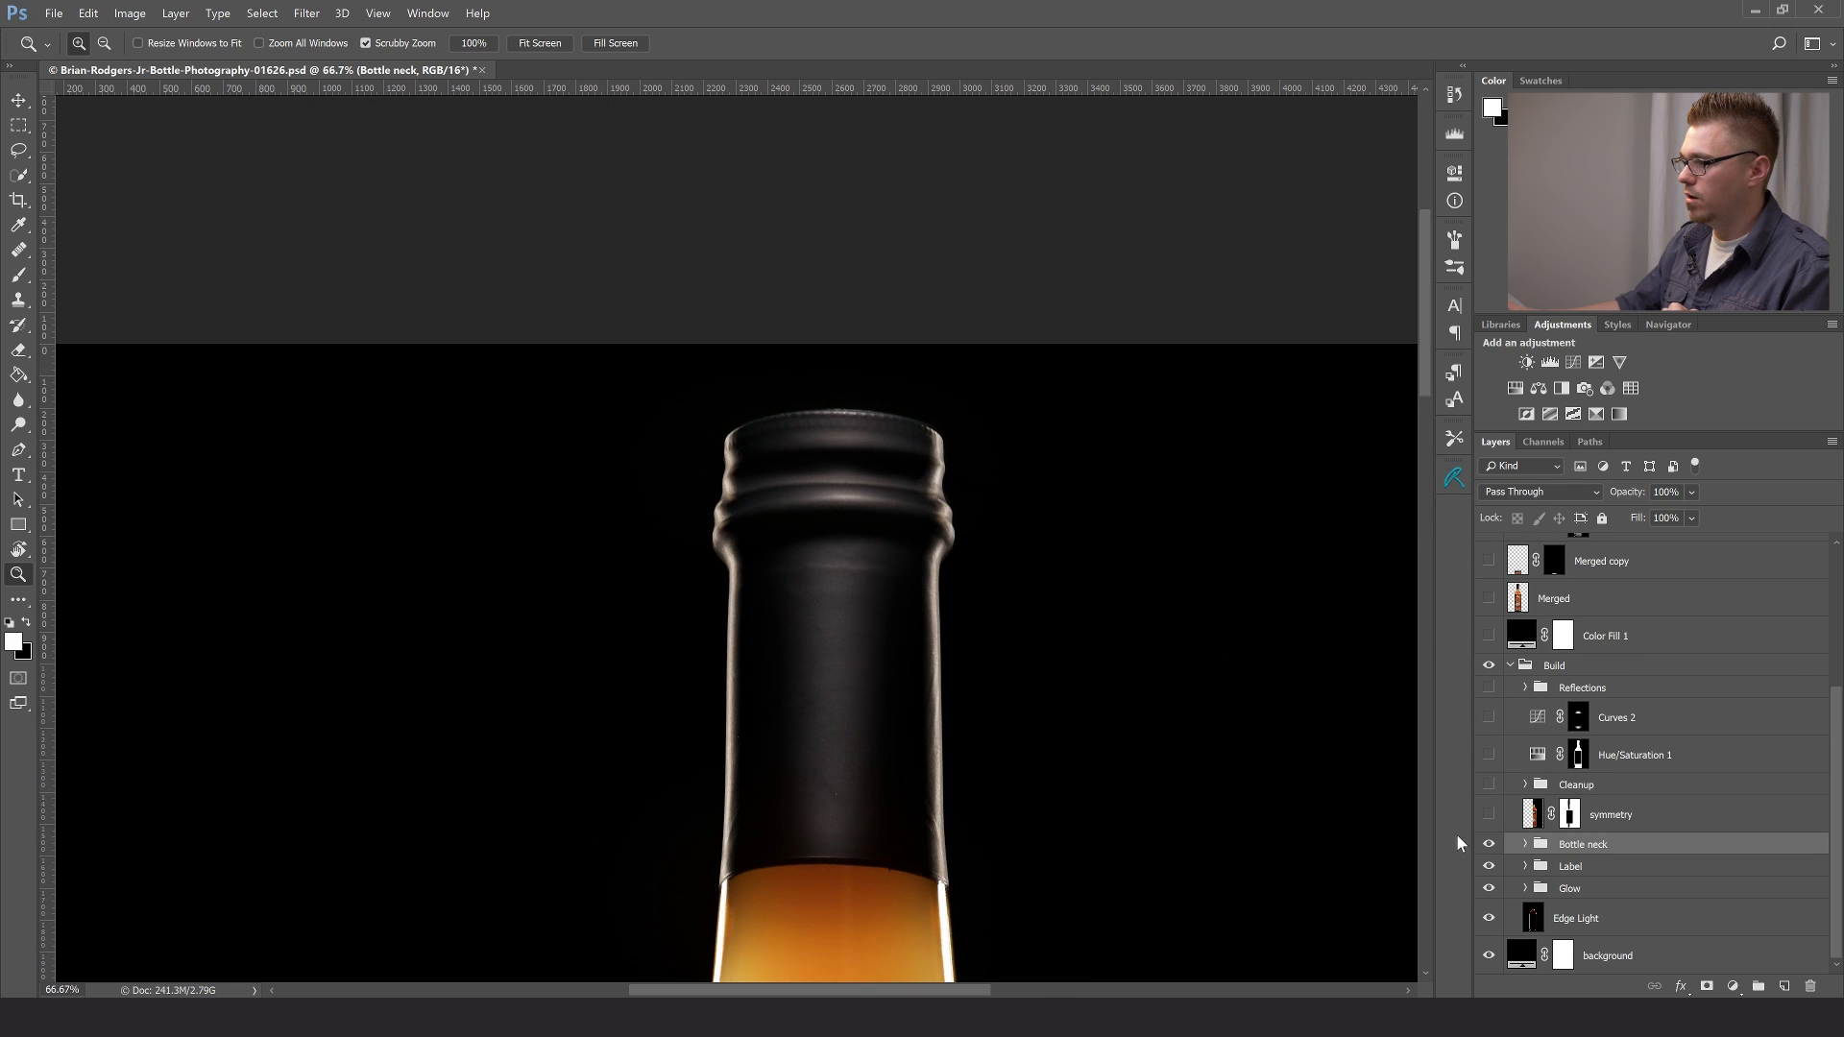
pyautogui.click(1490, 843)
pyautogui.click(1490, 843)
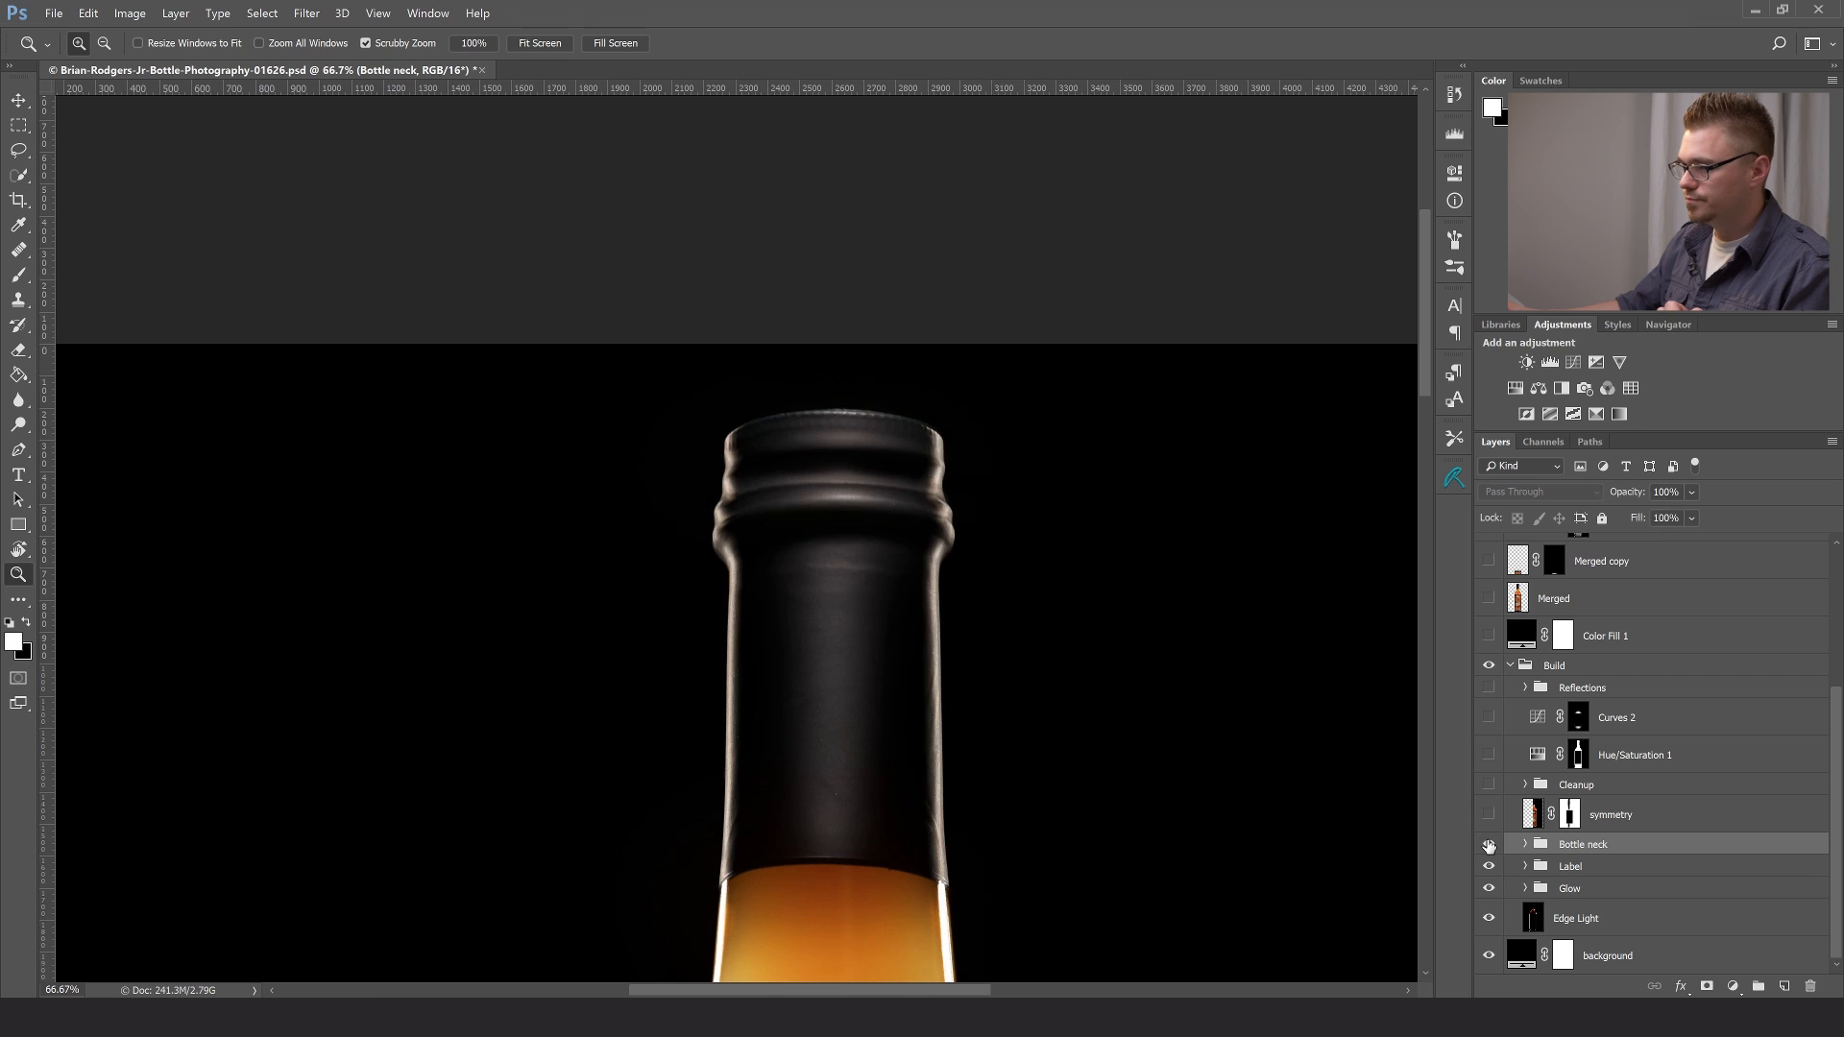
pyautogui.click(1490, 844)
pyautogui.click(1490, 844)
pyautogui.click(1490, 844)
pyautogui.click(1490, 844)
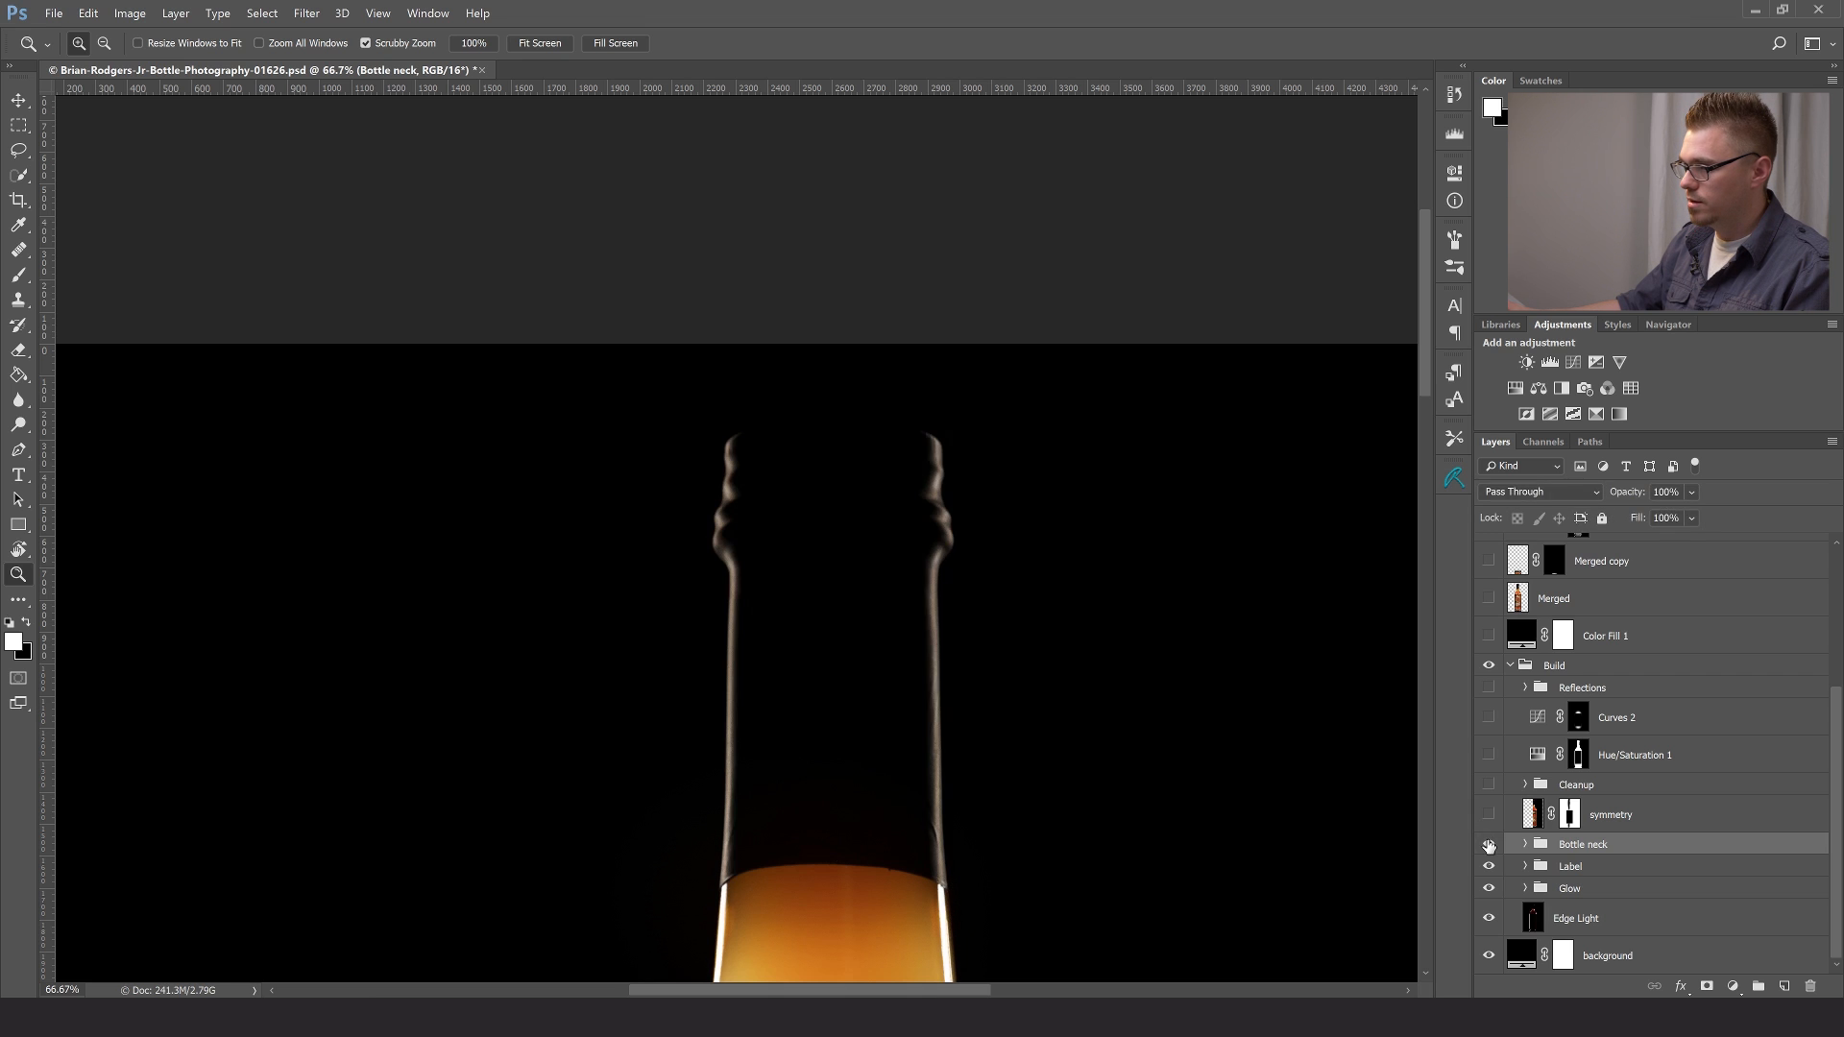
pyautogui.click(1490, 844)
pyautogui.click(1490, 845)
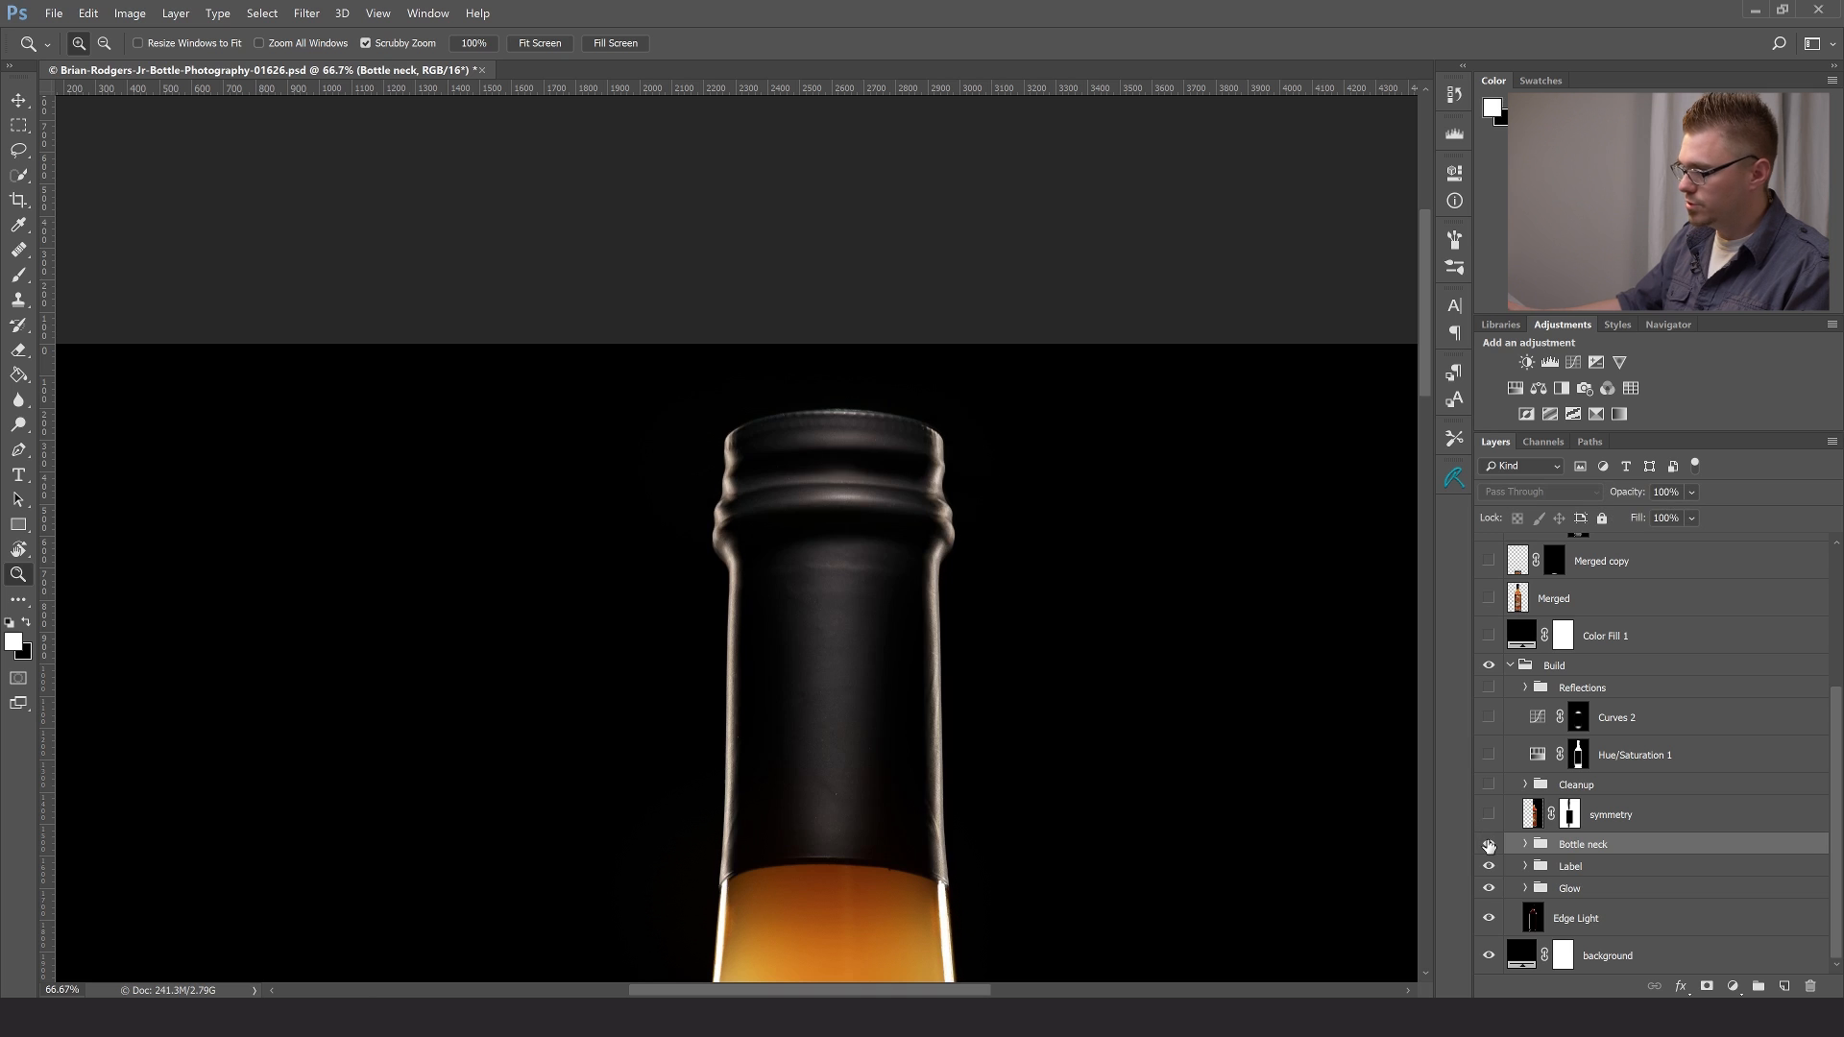
# - Select the symmetry layer above the Bottle neck group, keeping it hidden
pyautogui.hotkey('ctrl', '0')
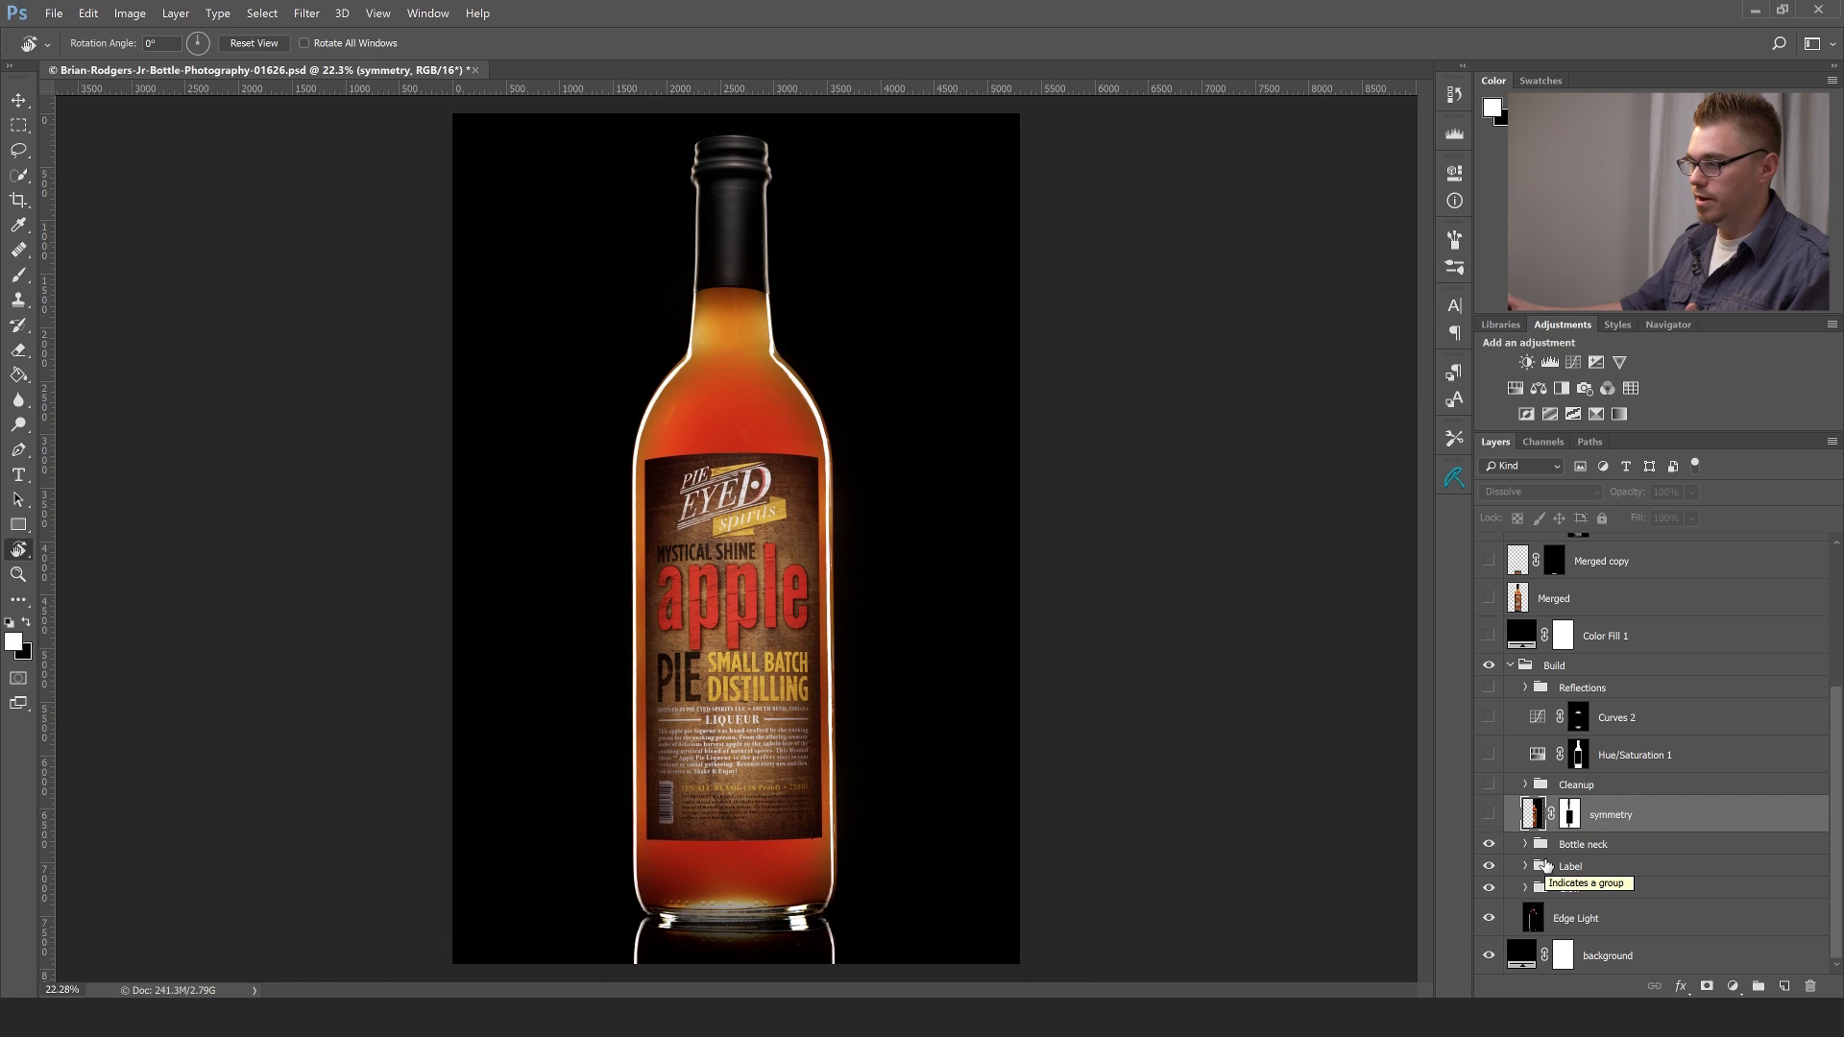
pyautogui.click(1489, 815)
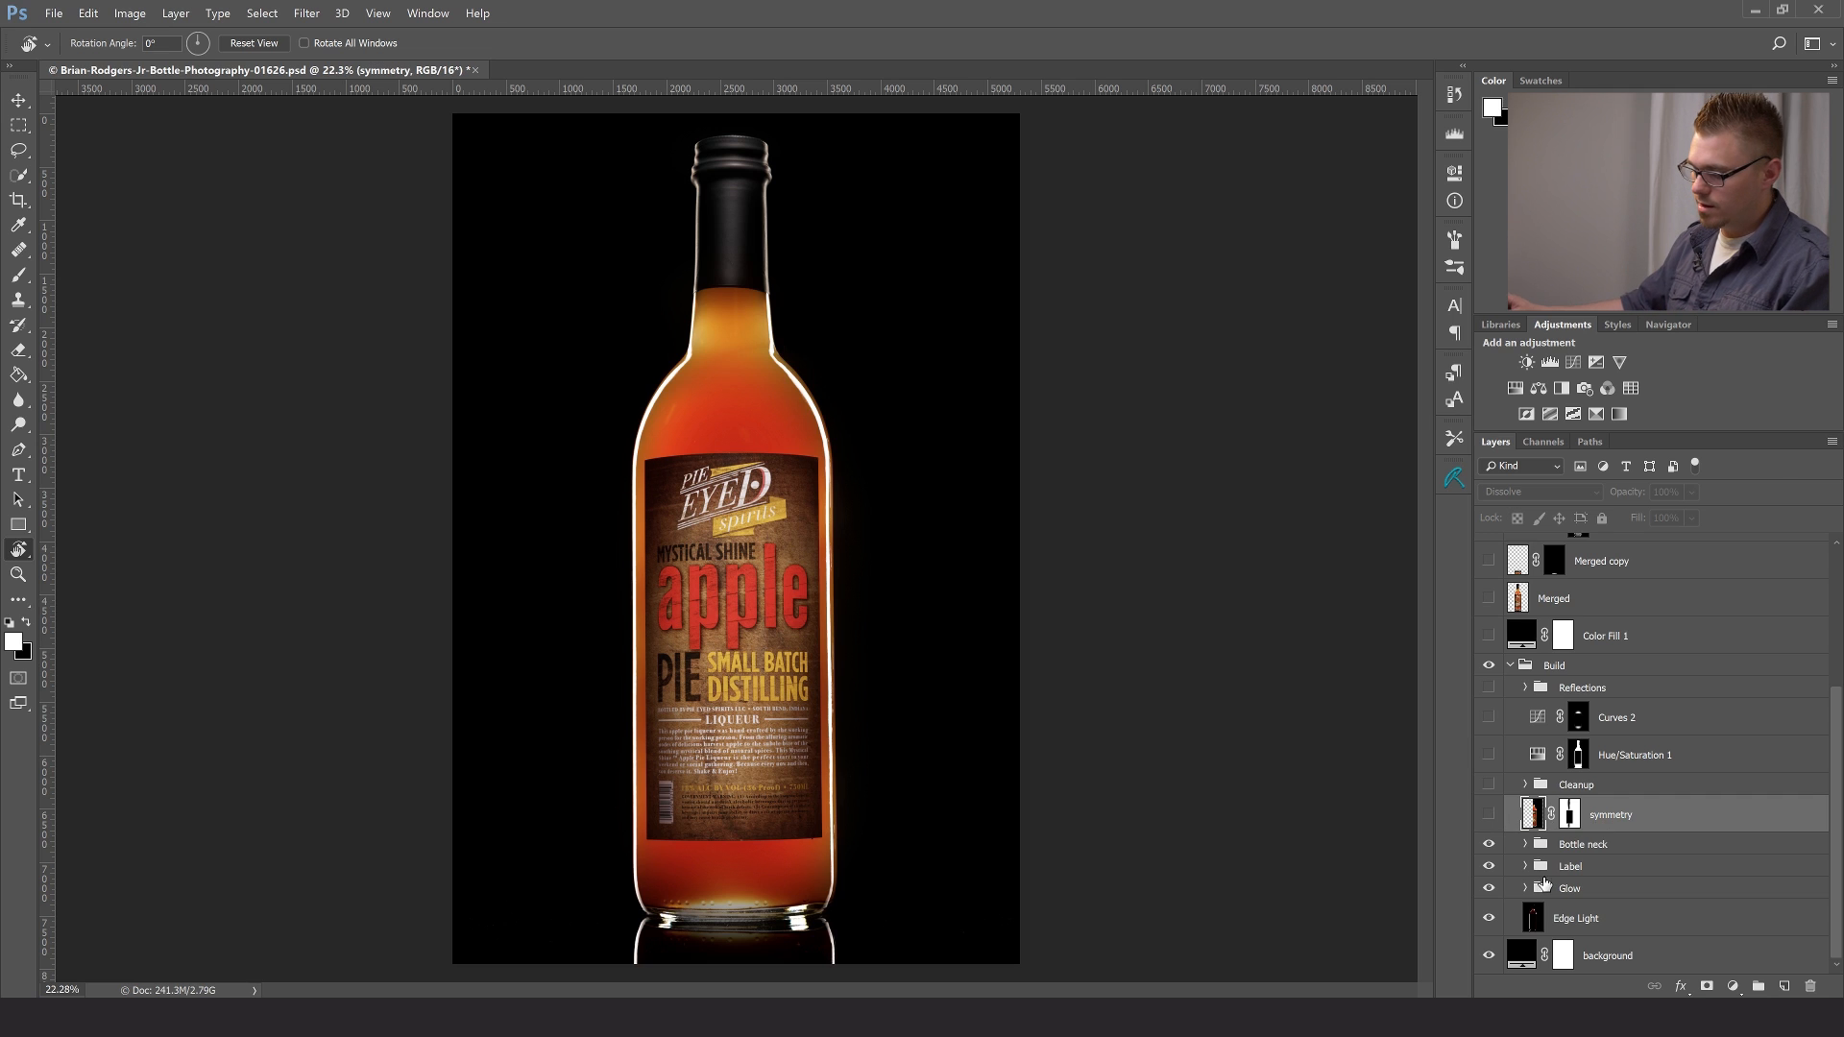
pyautogui.press('m')
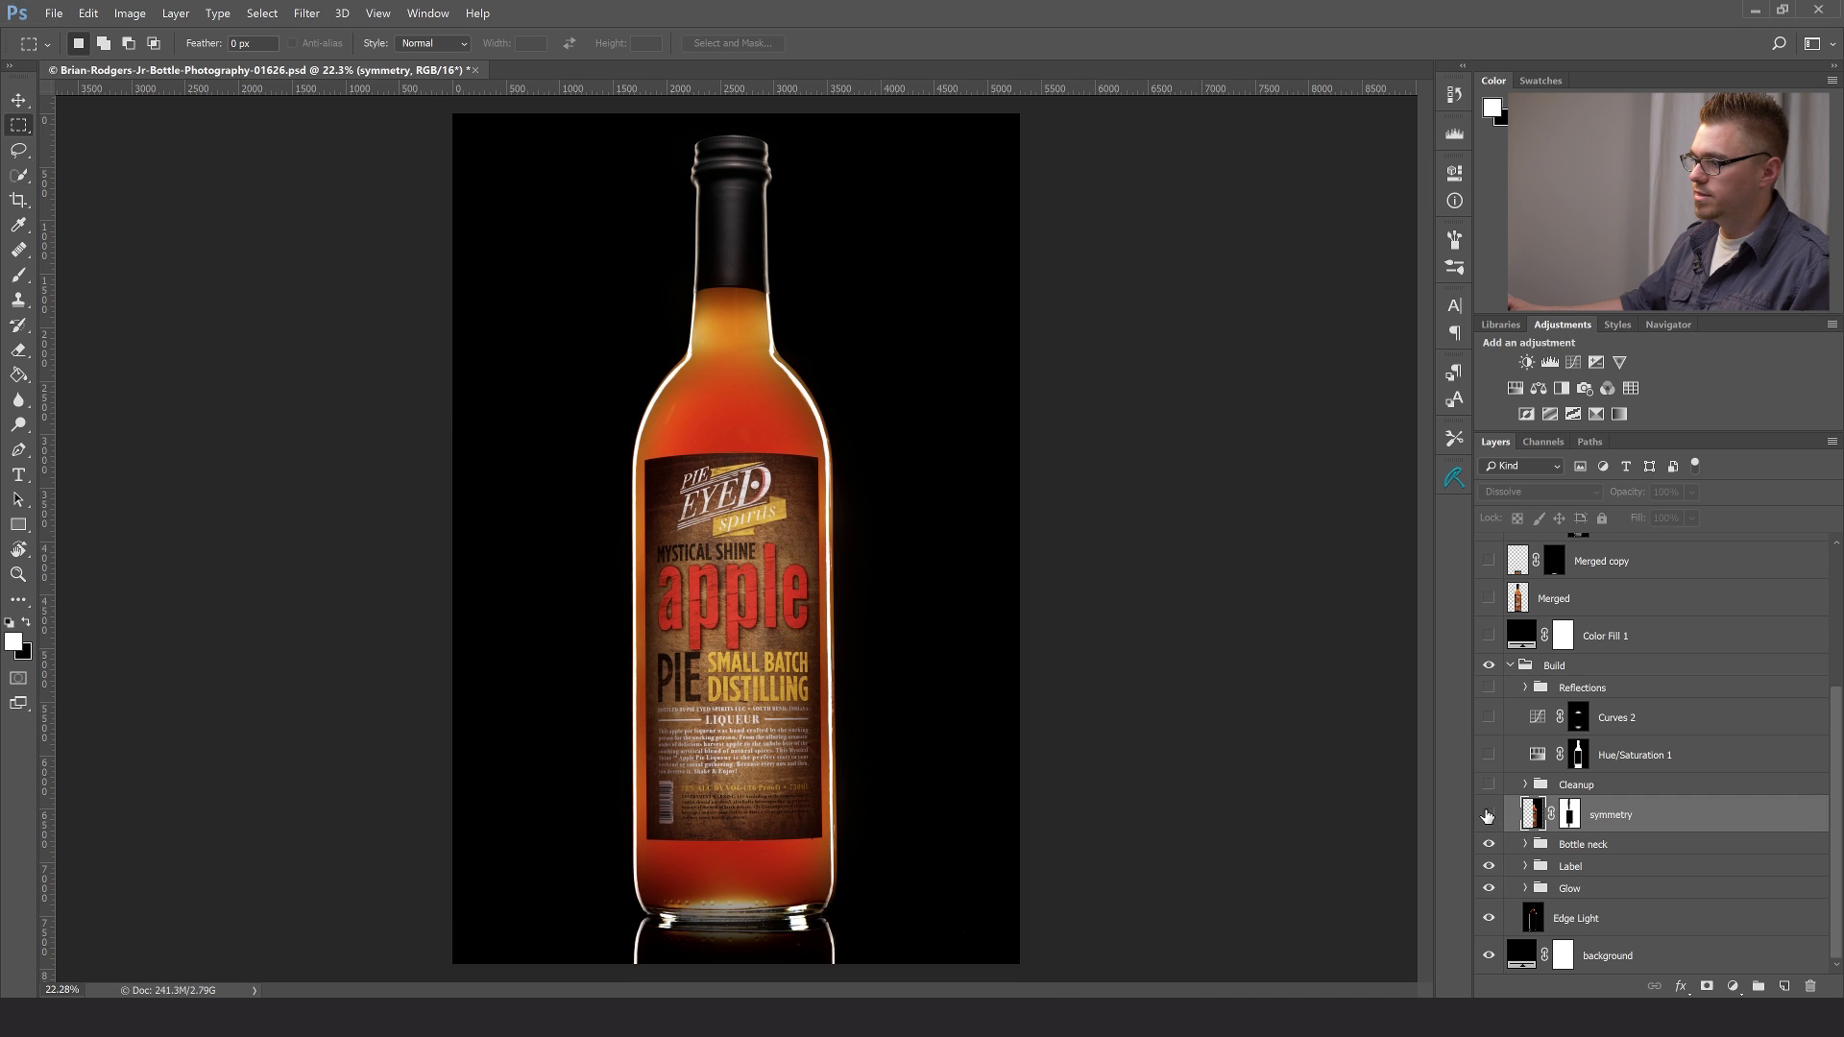
# - Examine the edge highlights along the bottle's shoulders and both sides of the label for differences in symmetry
pyautogui.press('z')
pyautogui.moveTo(696, 455); pyautogui.dragTo(880, 648)
pyautogui.click(860, 552)
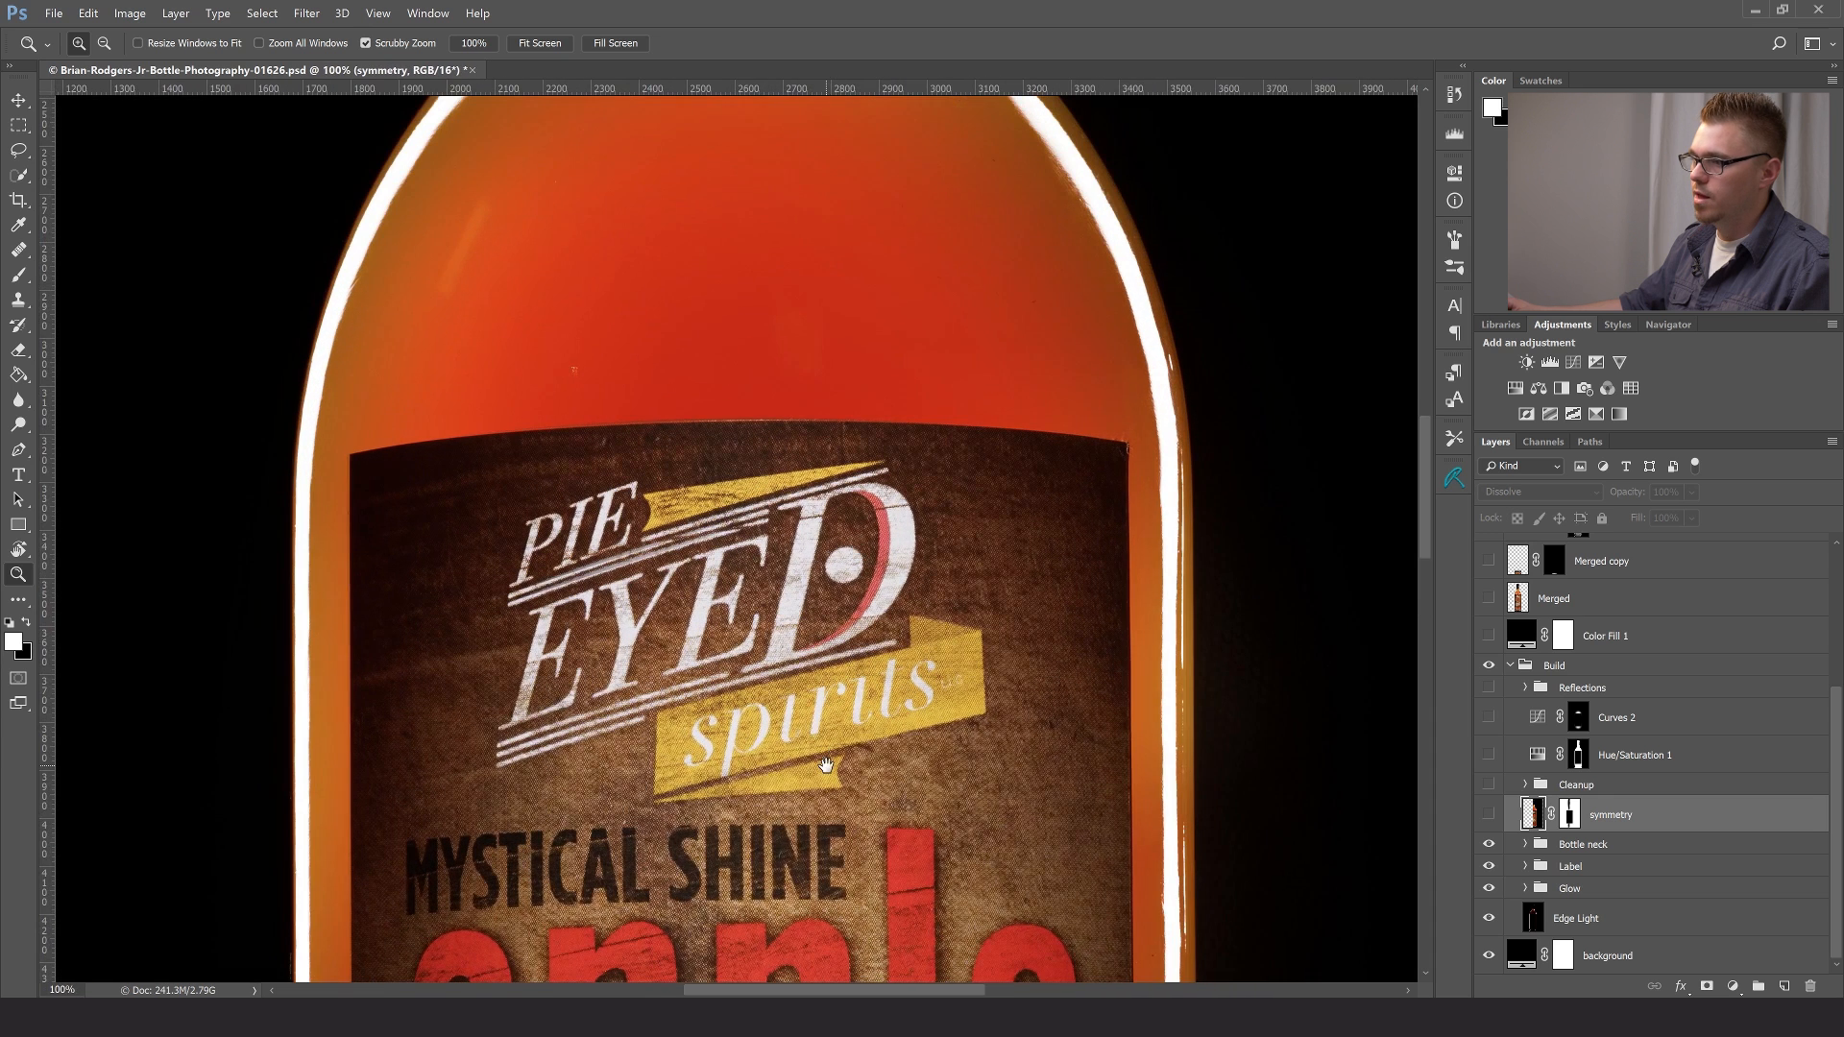
pyautogui.moveTo(824, 767); pyautogui.dragTo(919, 953)
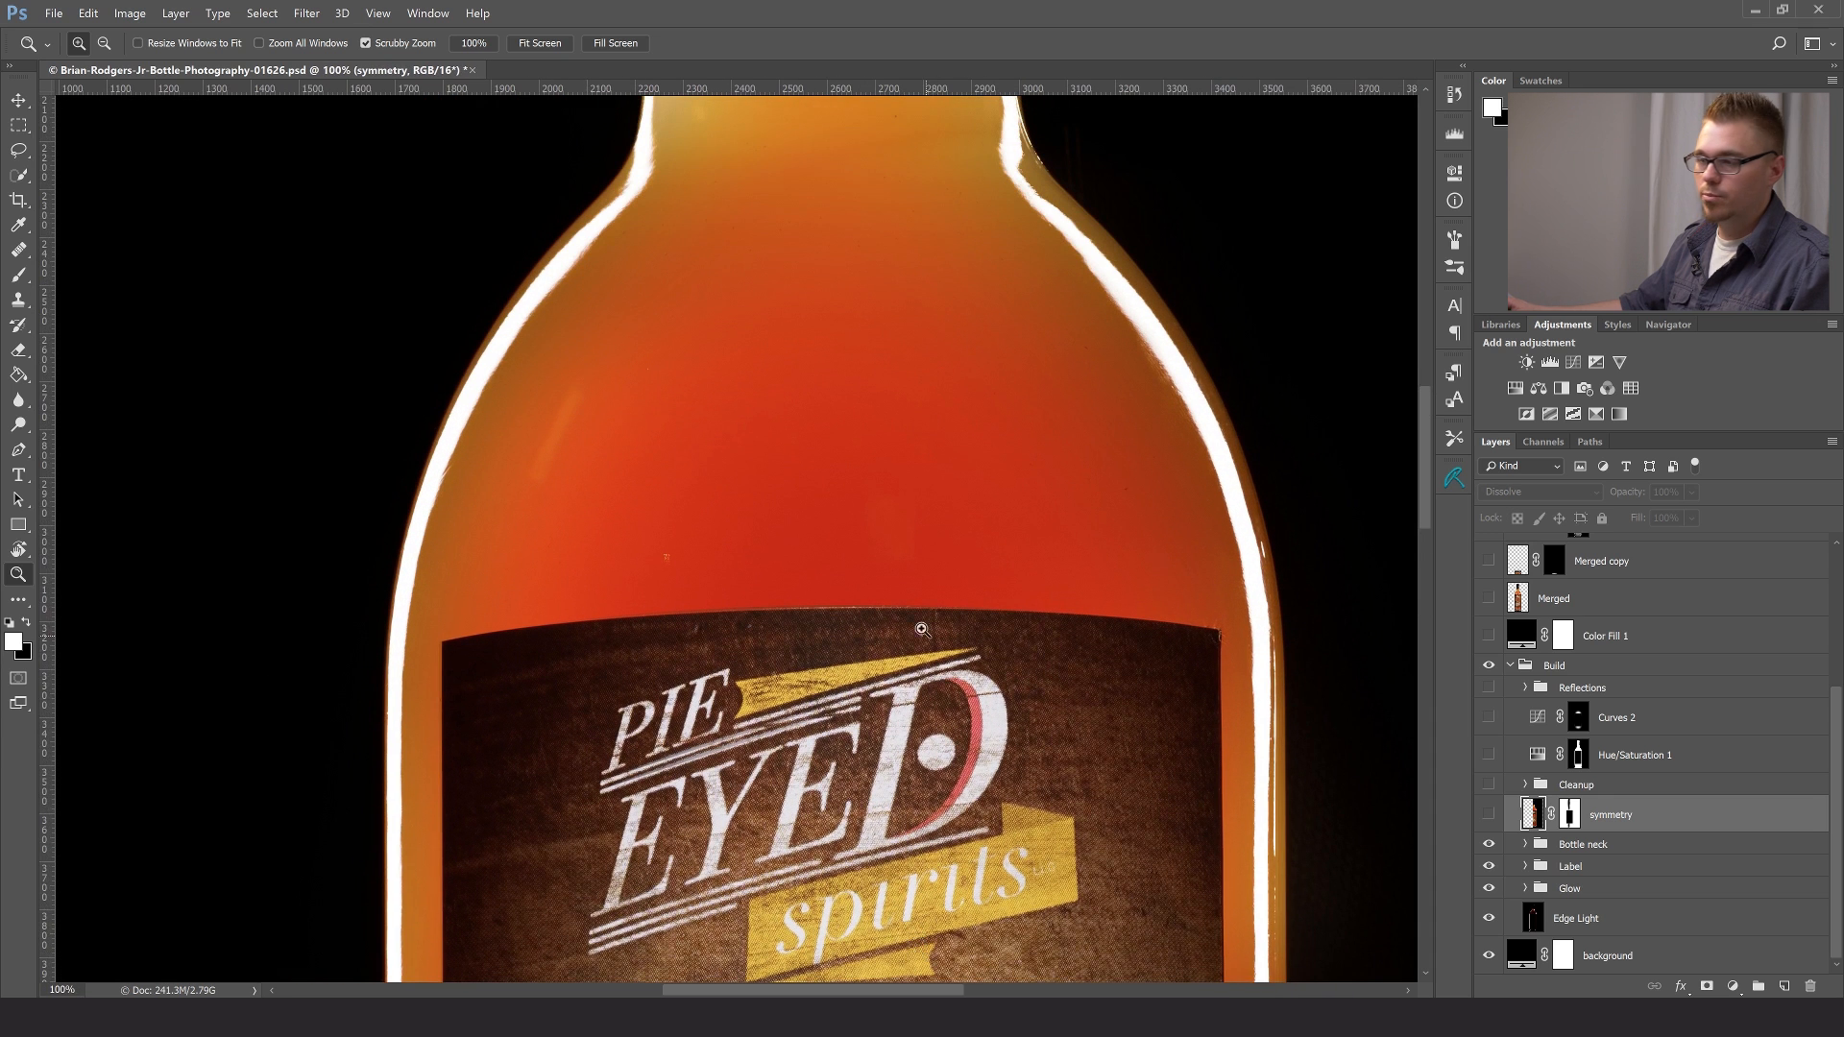
pyautogui.moveTo(799, 630); pyautogui.dragTo(801, 793)
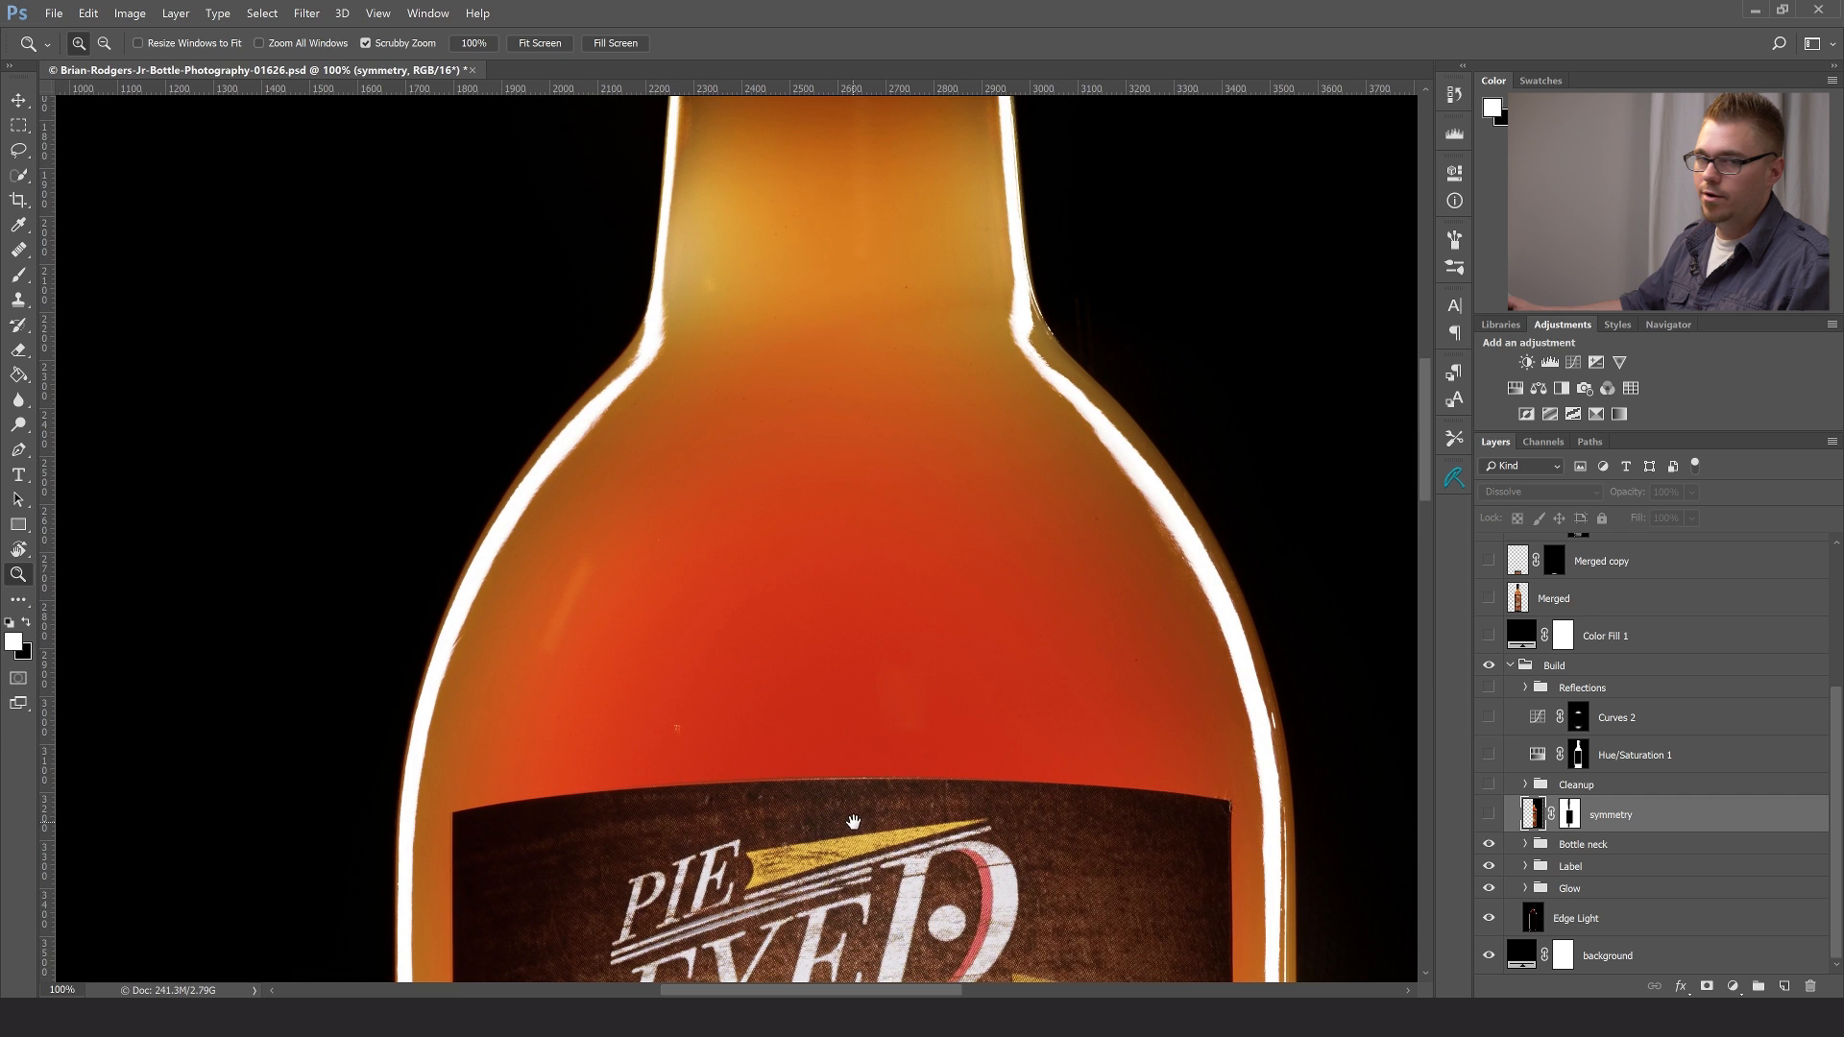
pyautogui.moveTo(858, 831); pyautogui.dragTo(810, 331)
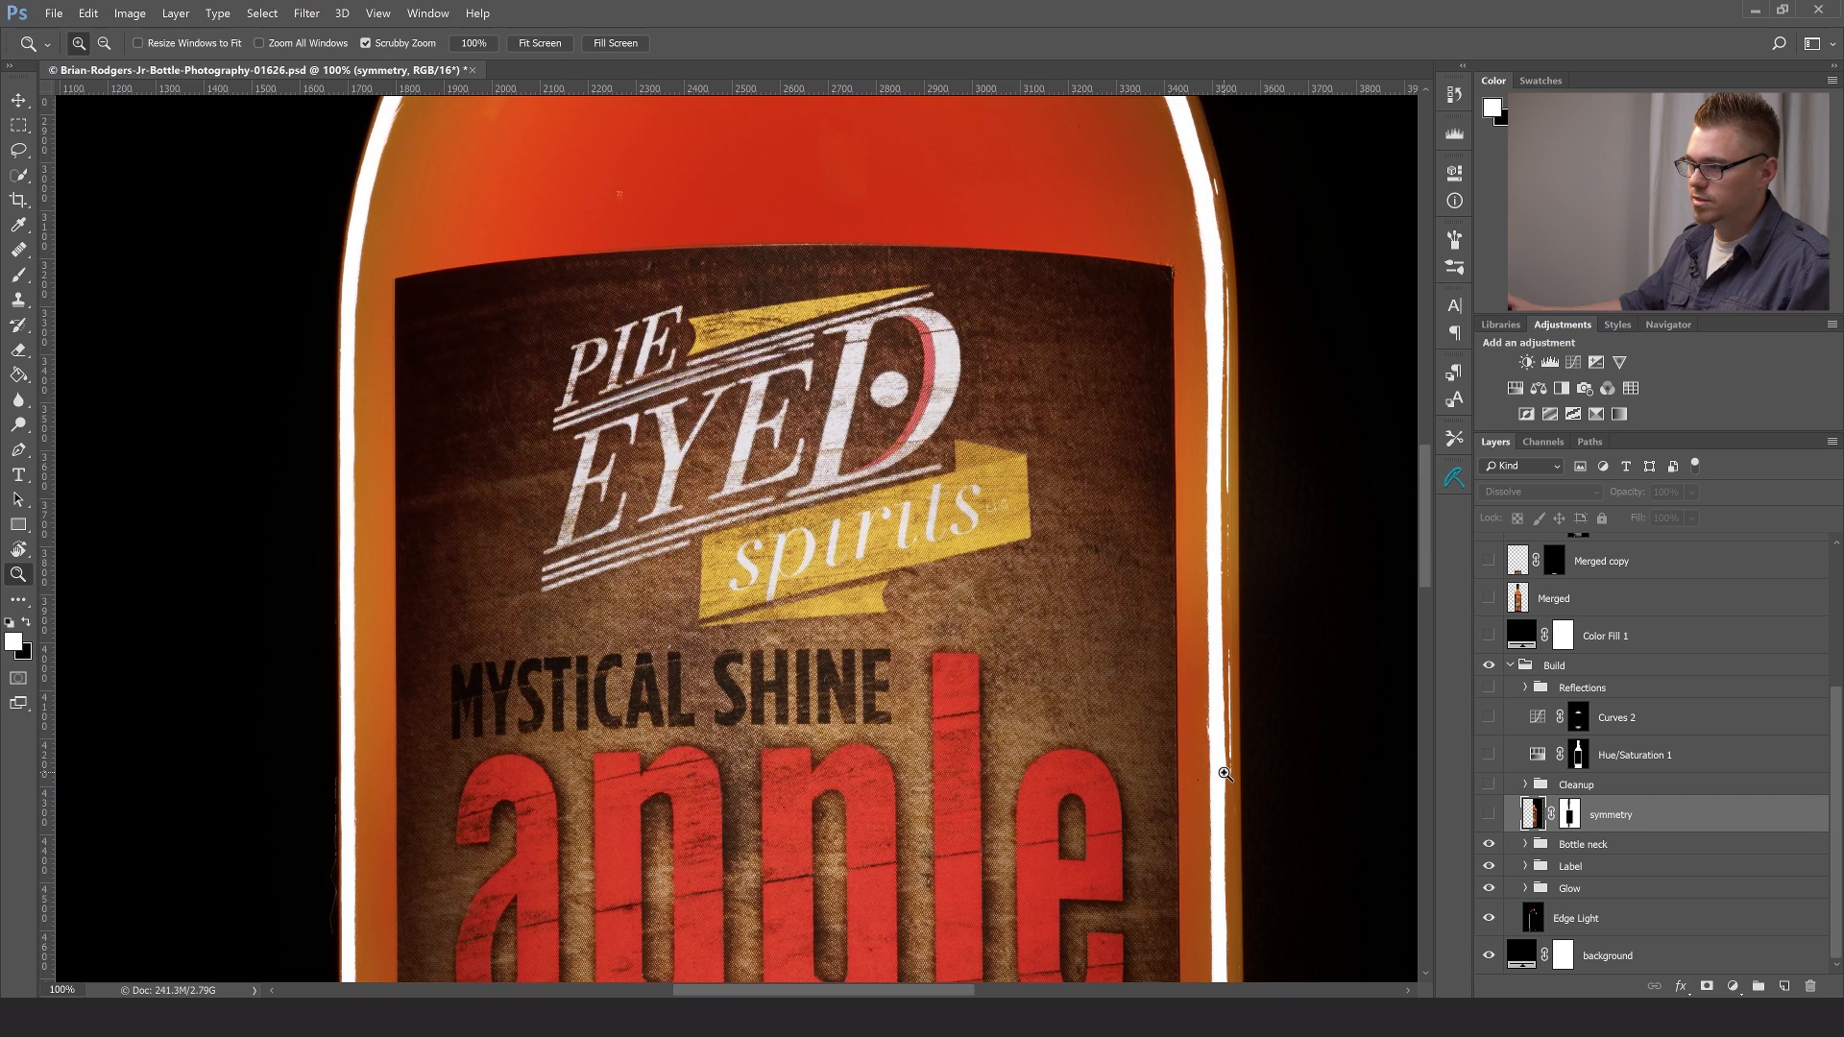
# - Examine the edge highlights beside the lower label and make the symmetry layer visible
pyautogui.moveTo(912, 874); pyautogui.dragTo(832, 447)
pyautogui.moveTo(911, 614); pyautogui.dragTo(914, 372)
pyautogui.moveTo(917, 474); pyautogui.dragTo(962, 428)
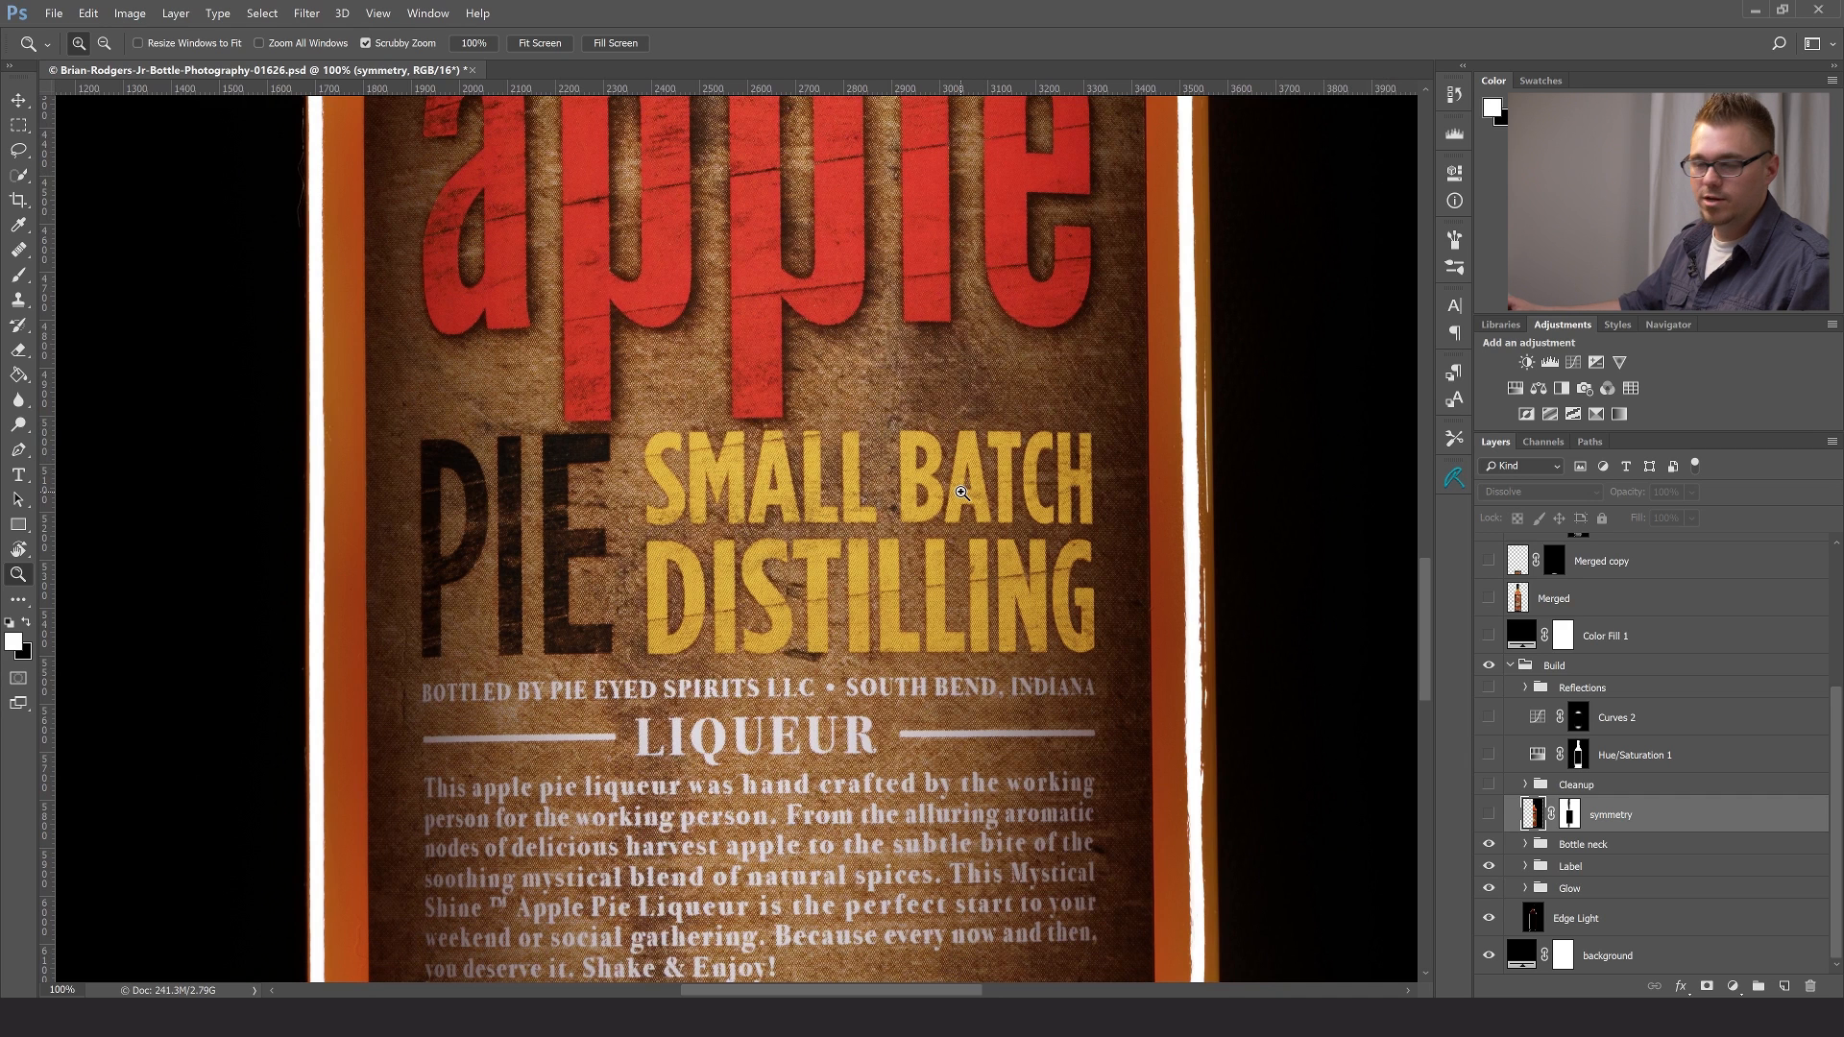
pyautogui.moveTo(861, 812); pyautogui.dragTo(876, 697)
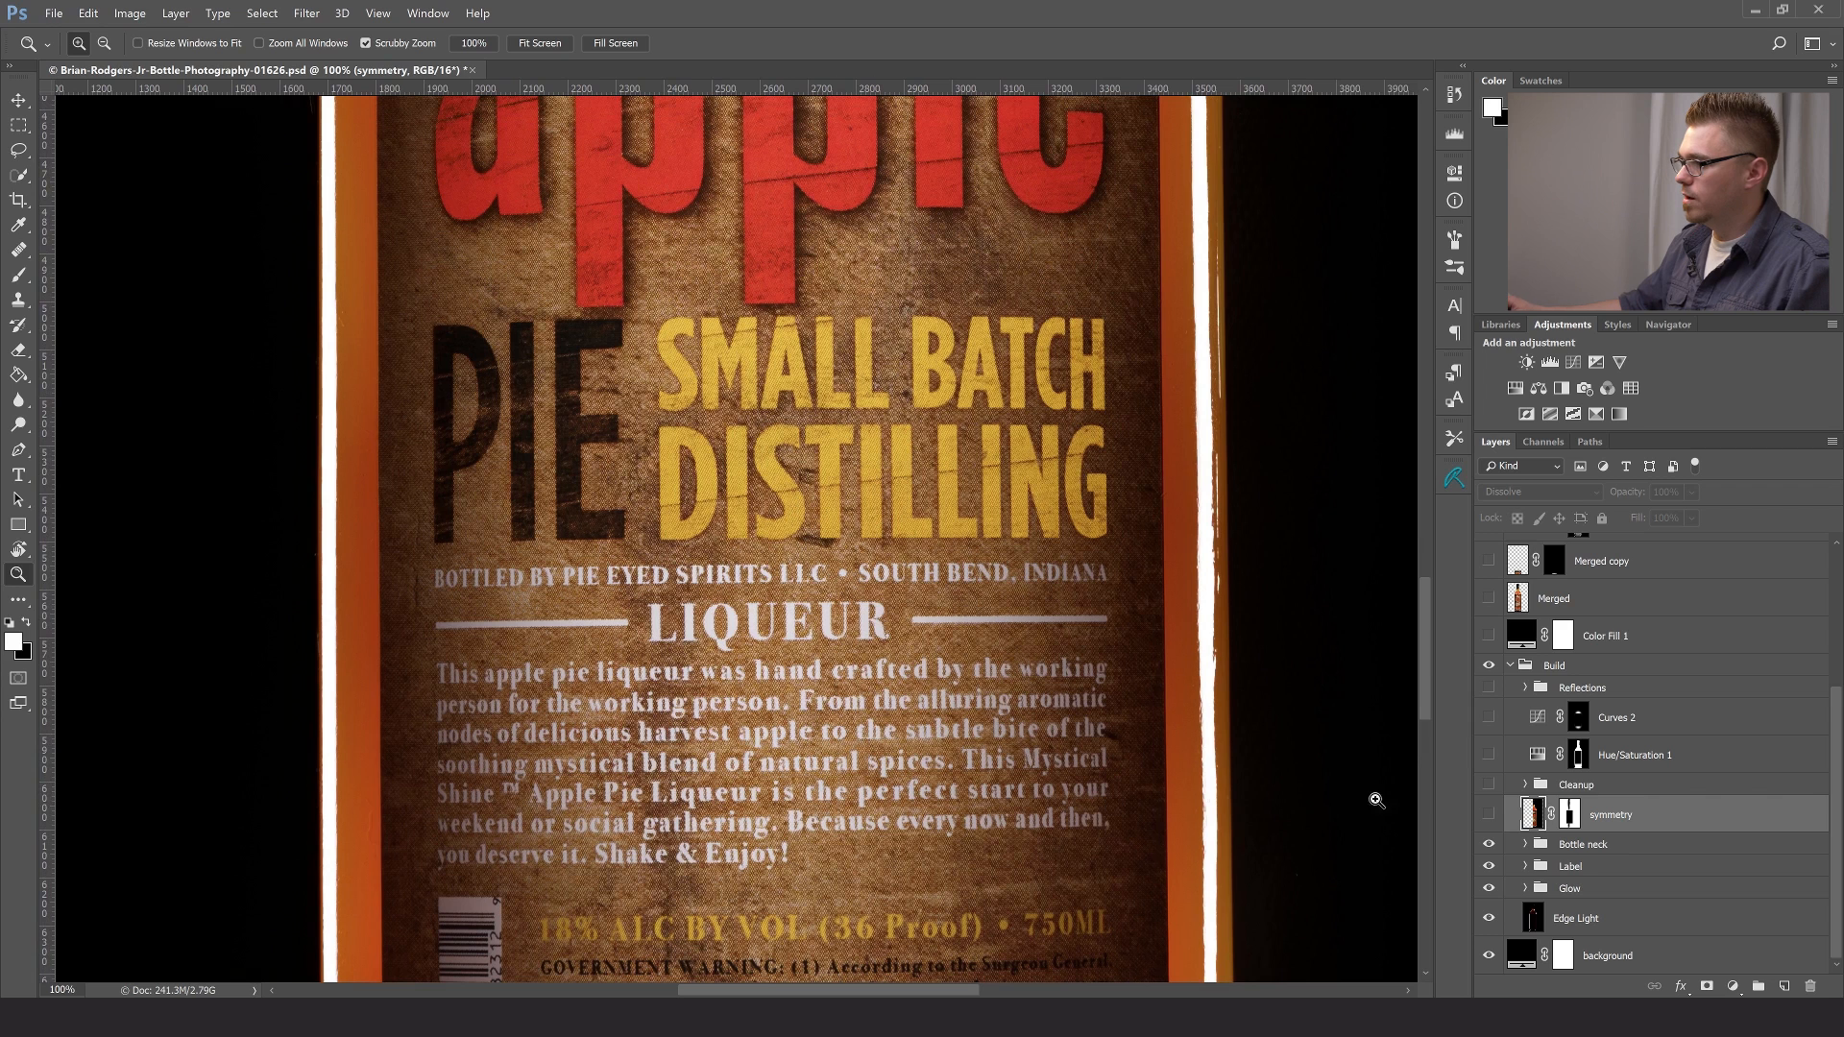
pyautogui.click(1490, 816)
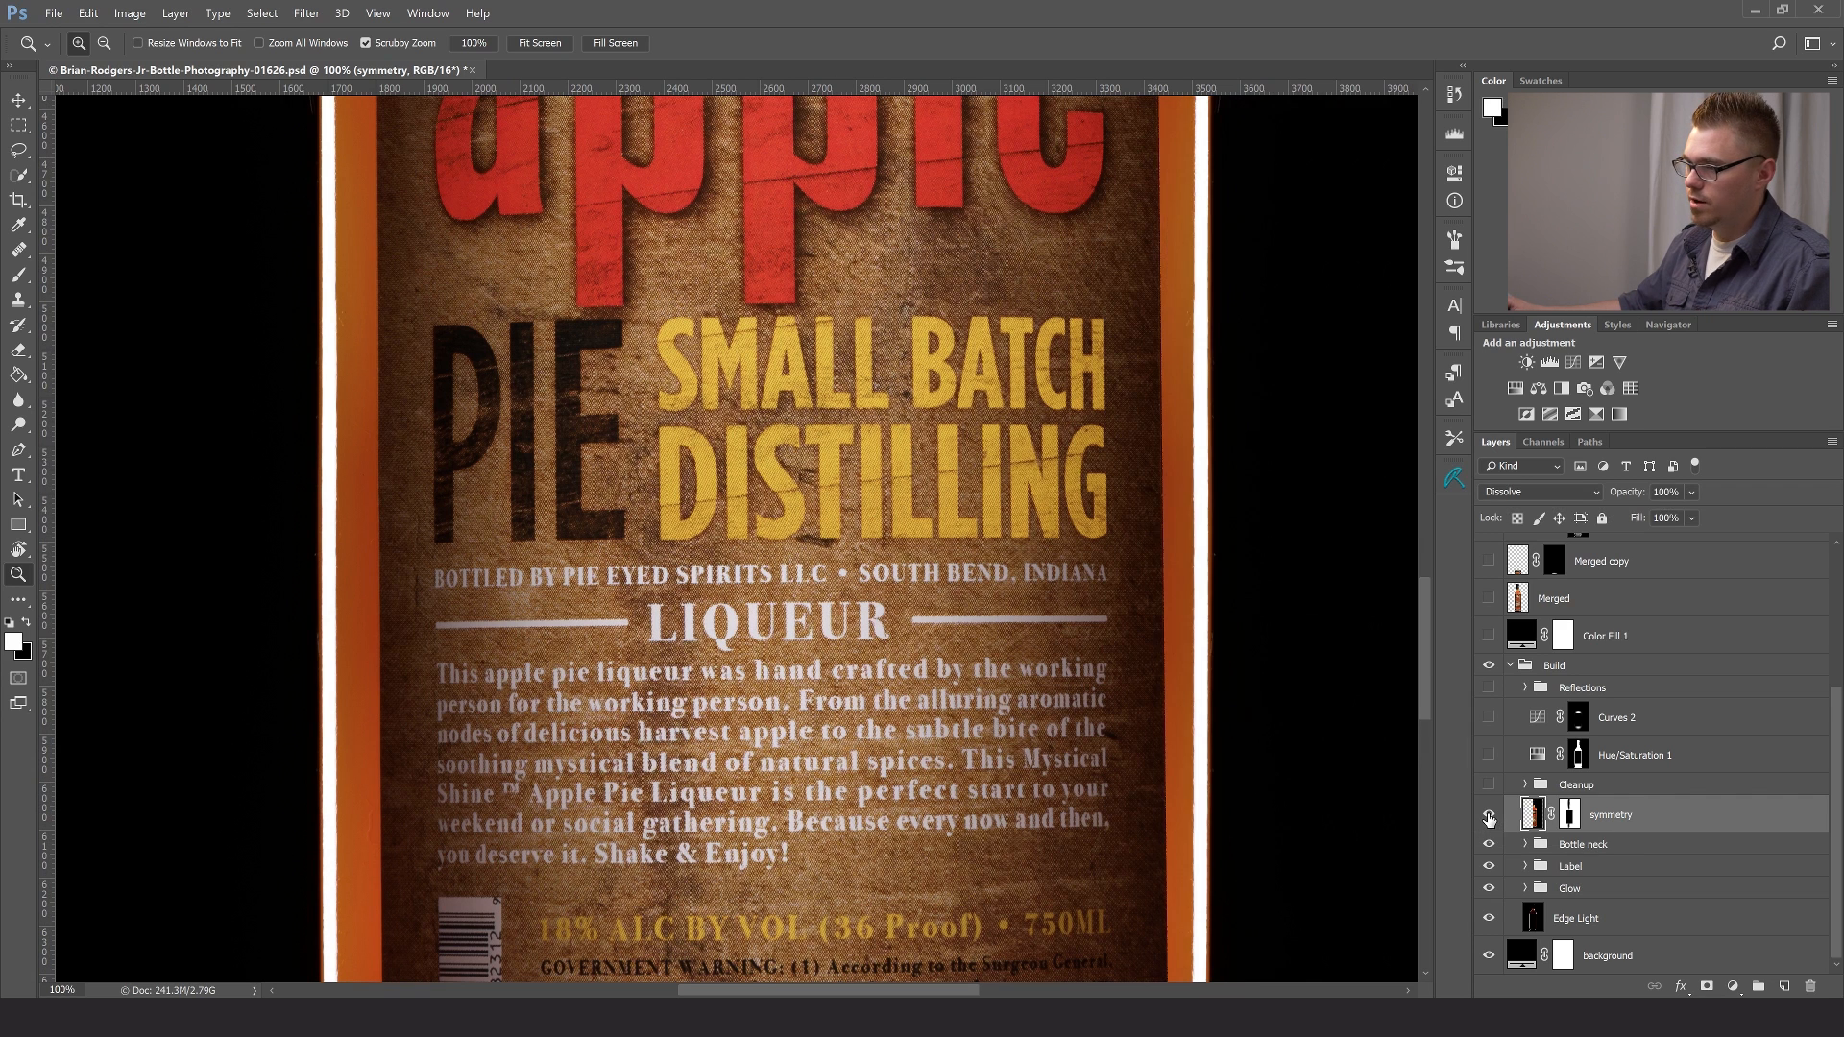
# - Compare the bottle's edges along the label and up to the shoulders with and without the symmetry layer, leaving it visible
pyautogui.moveTo(962, 394); pyautogui.dragTo(1032, 888)
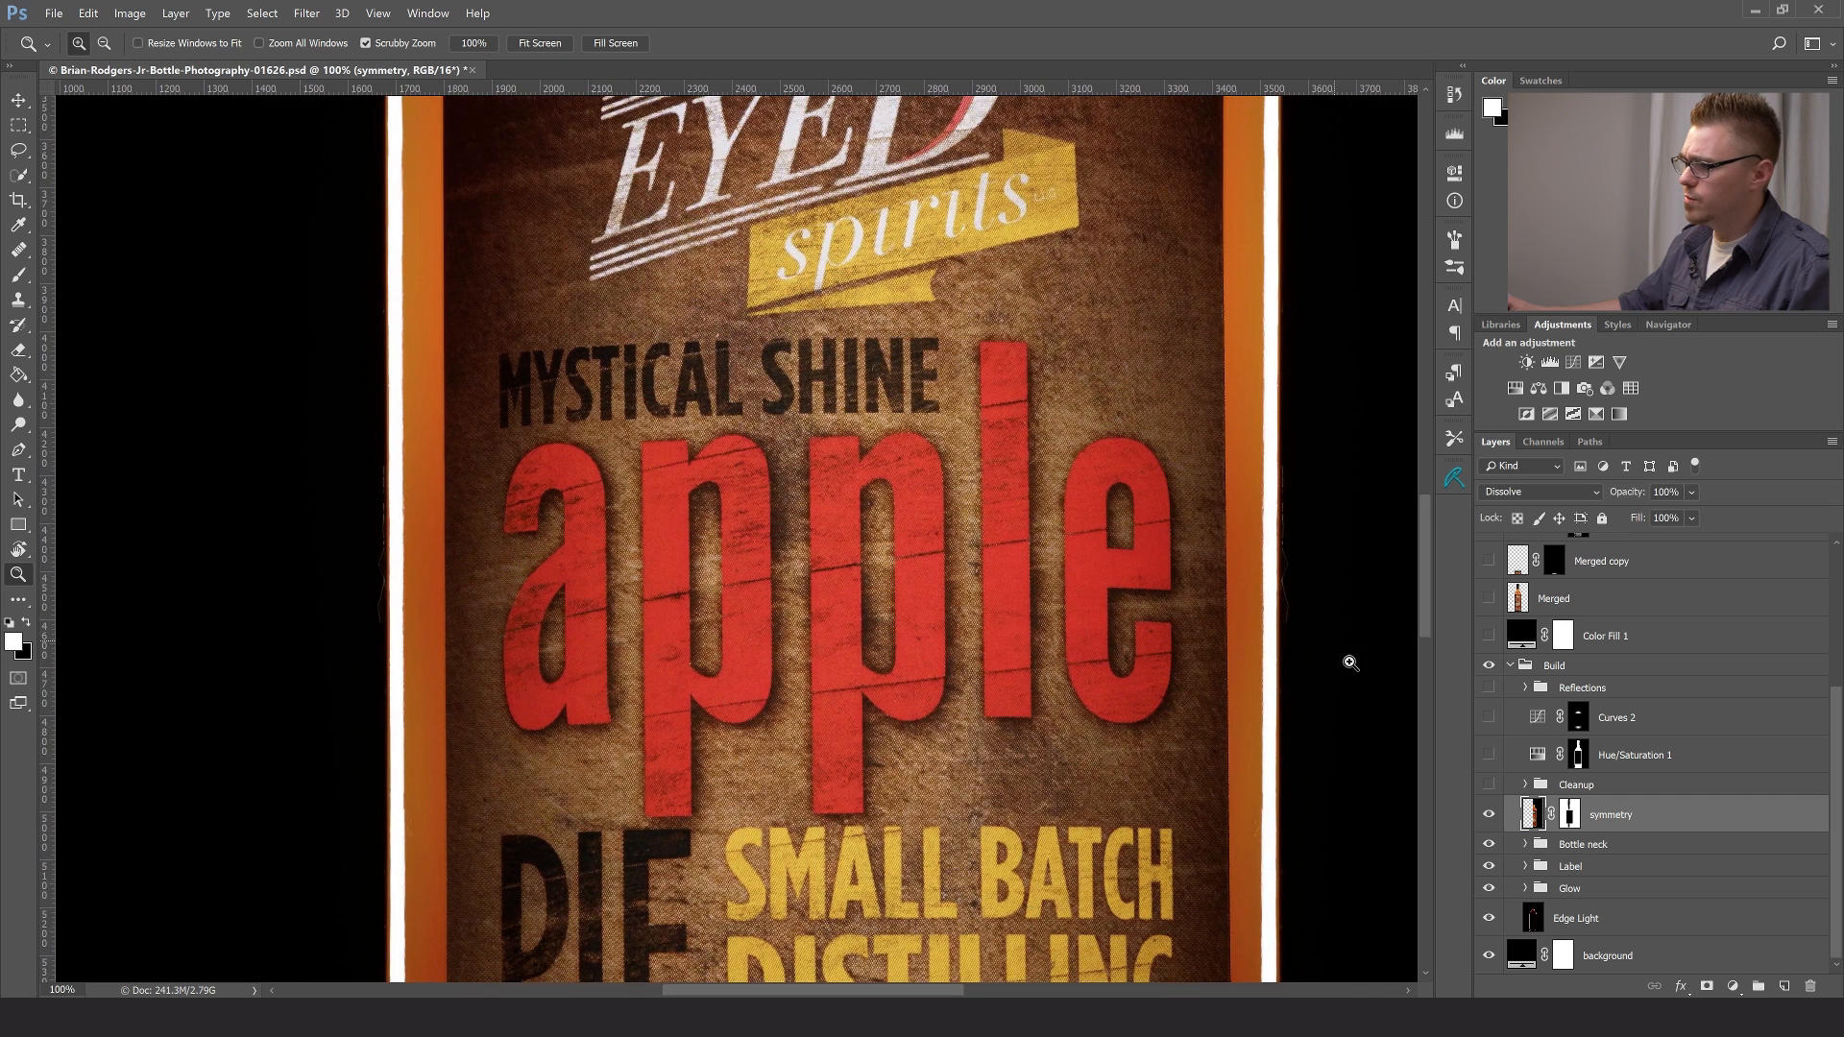
pyautogui.click(1489, 817)
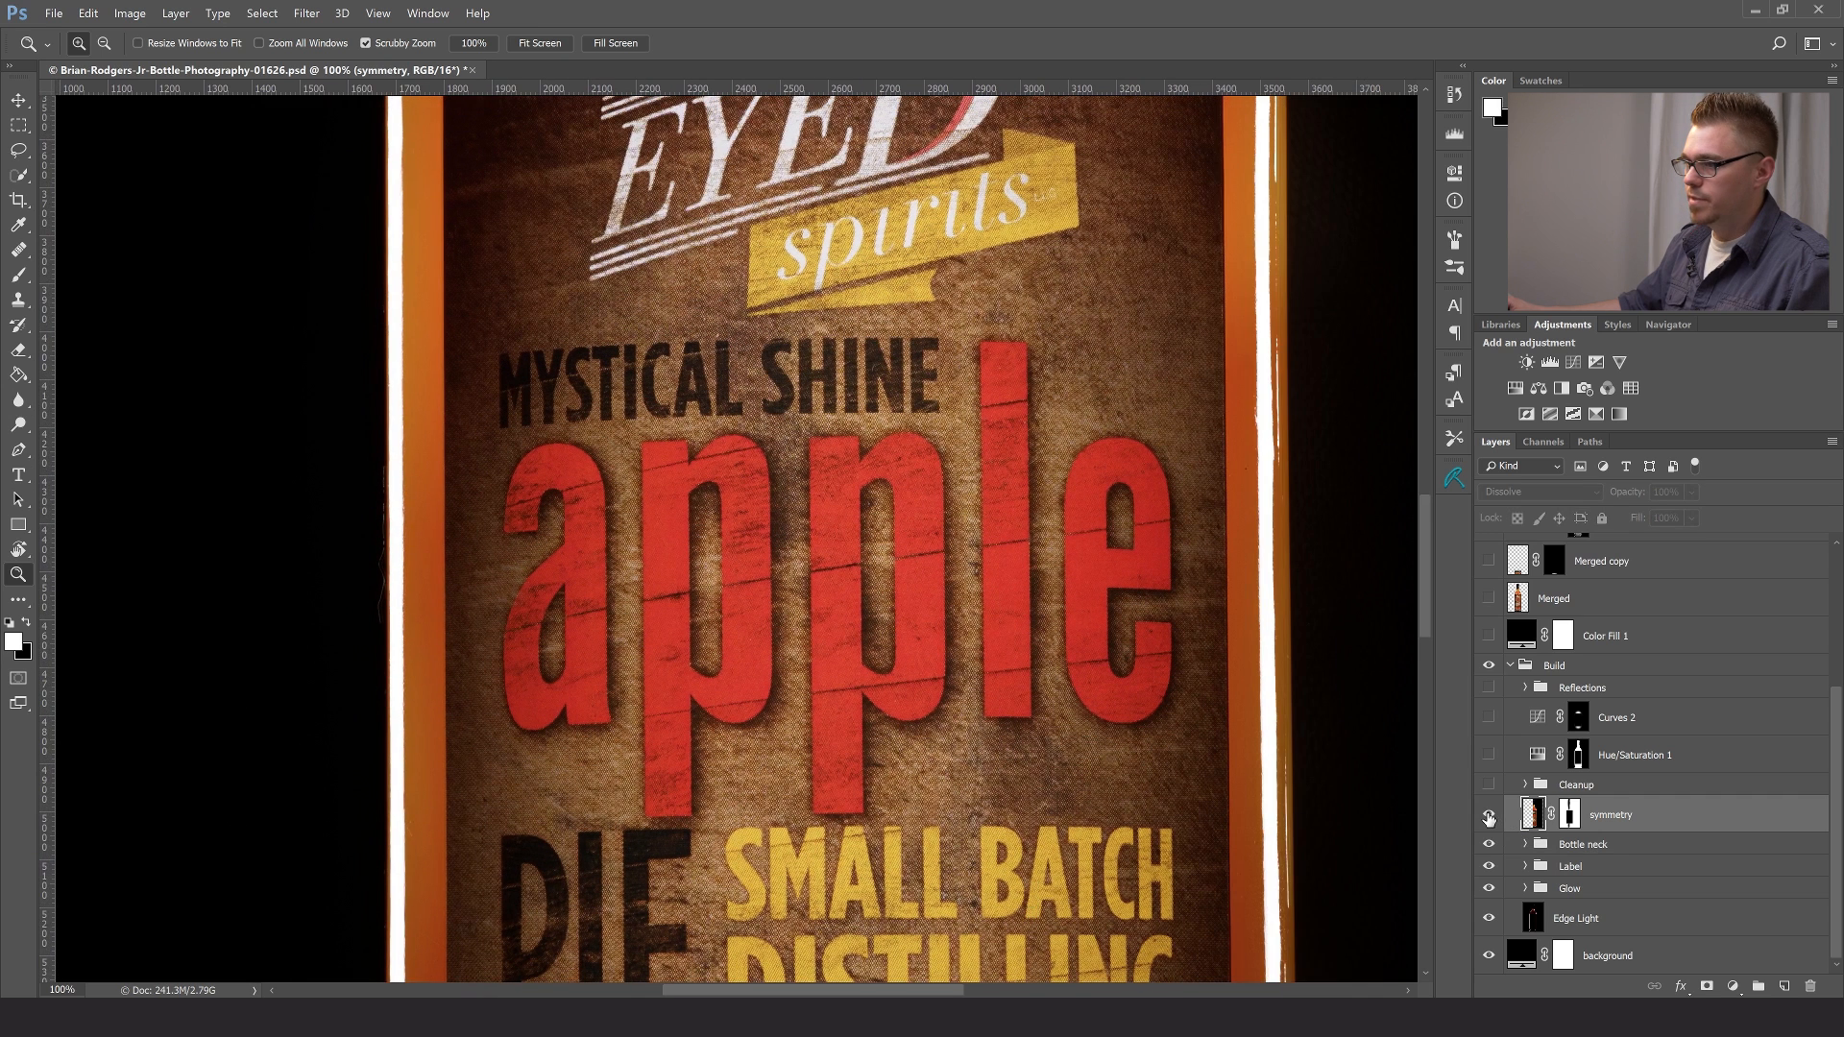
pyautogui.click(1490, 817)
pyautogui.moveTo(873, 265); pyautogui.dragTo(911, 778)
pyautogui.click(1490, 817)
pyautogui.click(1490, 816)
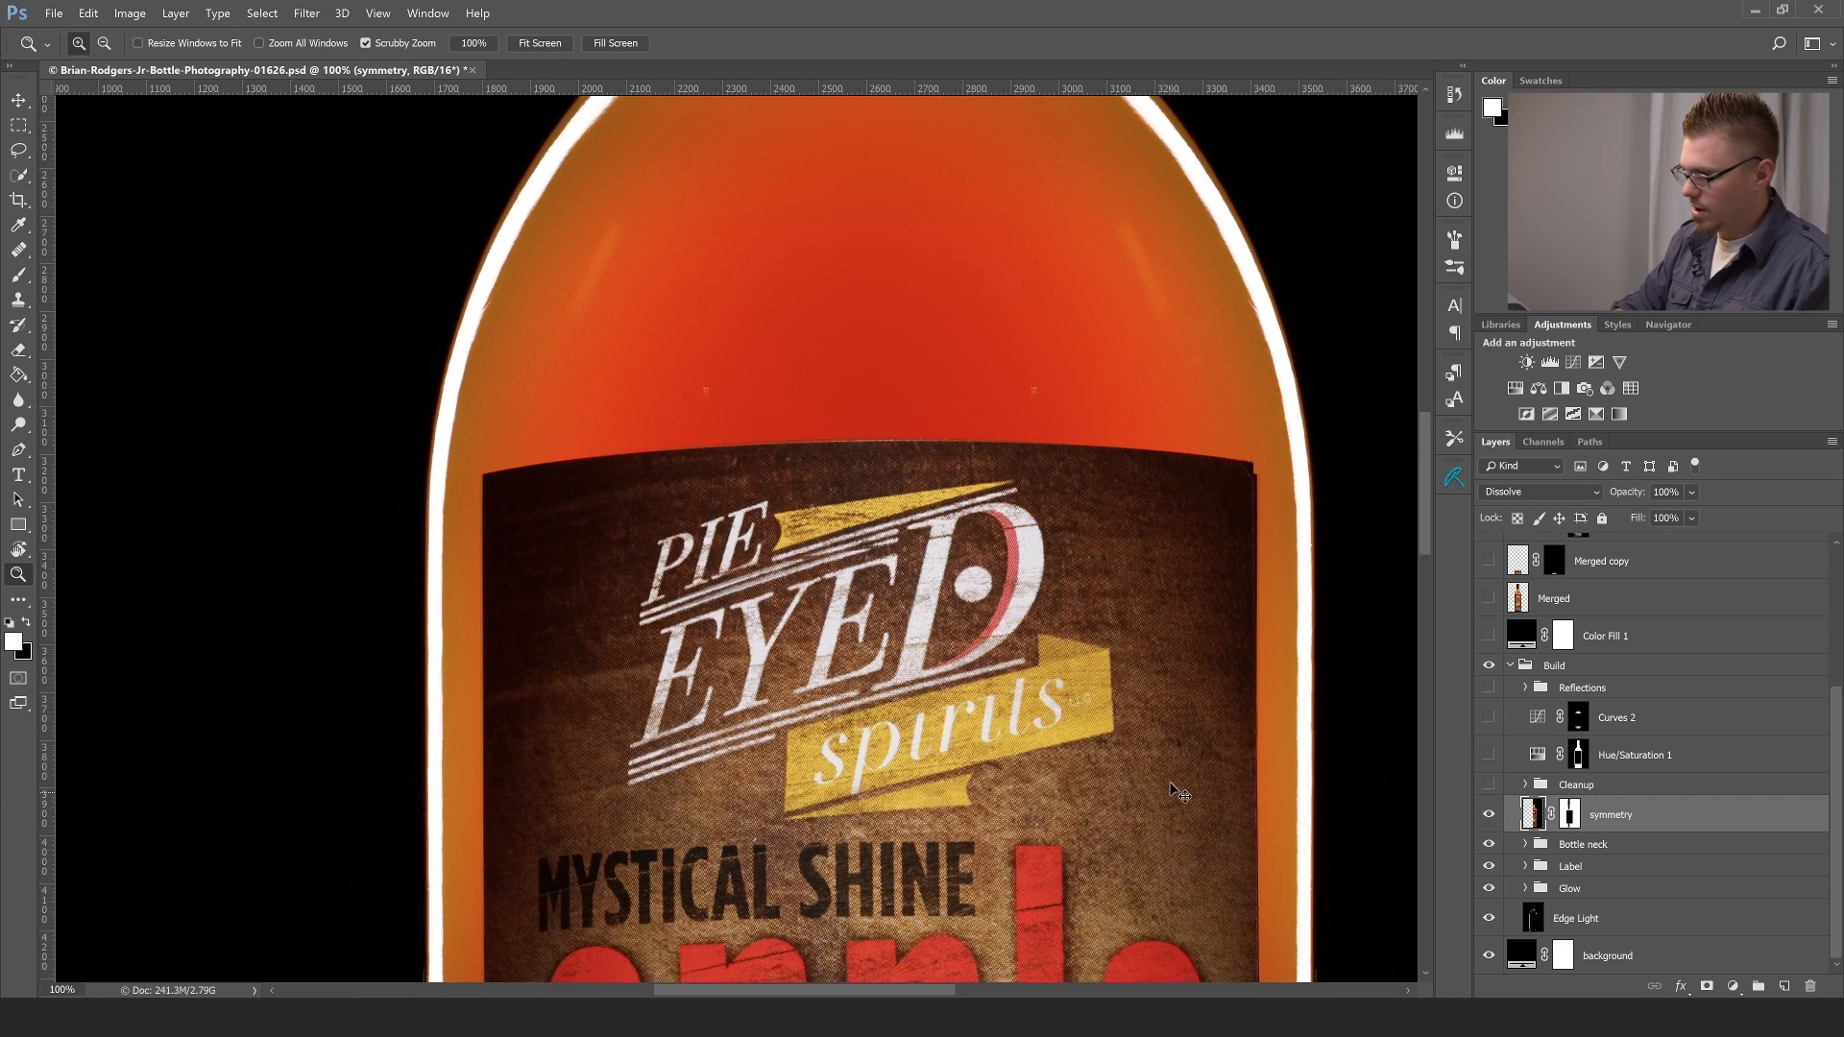
# - Fit the whole bottle in view and compare the label with the symmetry layer's mask disabled and re-enabled
pyautogui.hotkey('ctrl', '0')
pyautogui.keyDown('shift'); pyautogui.click(1572, 817); pyautogui.keyUp('shift')
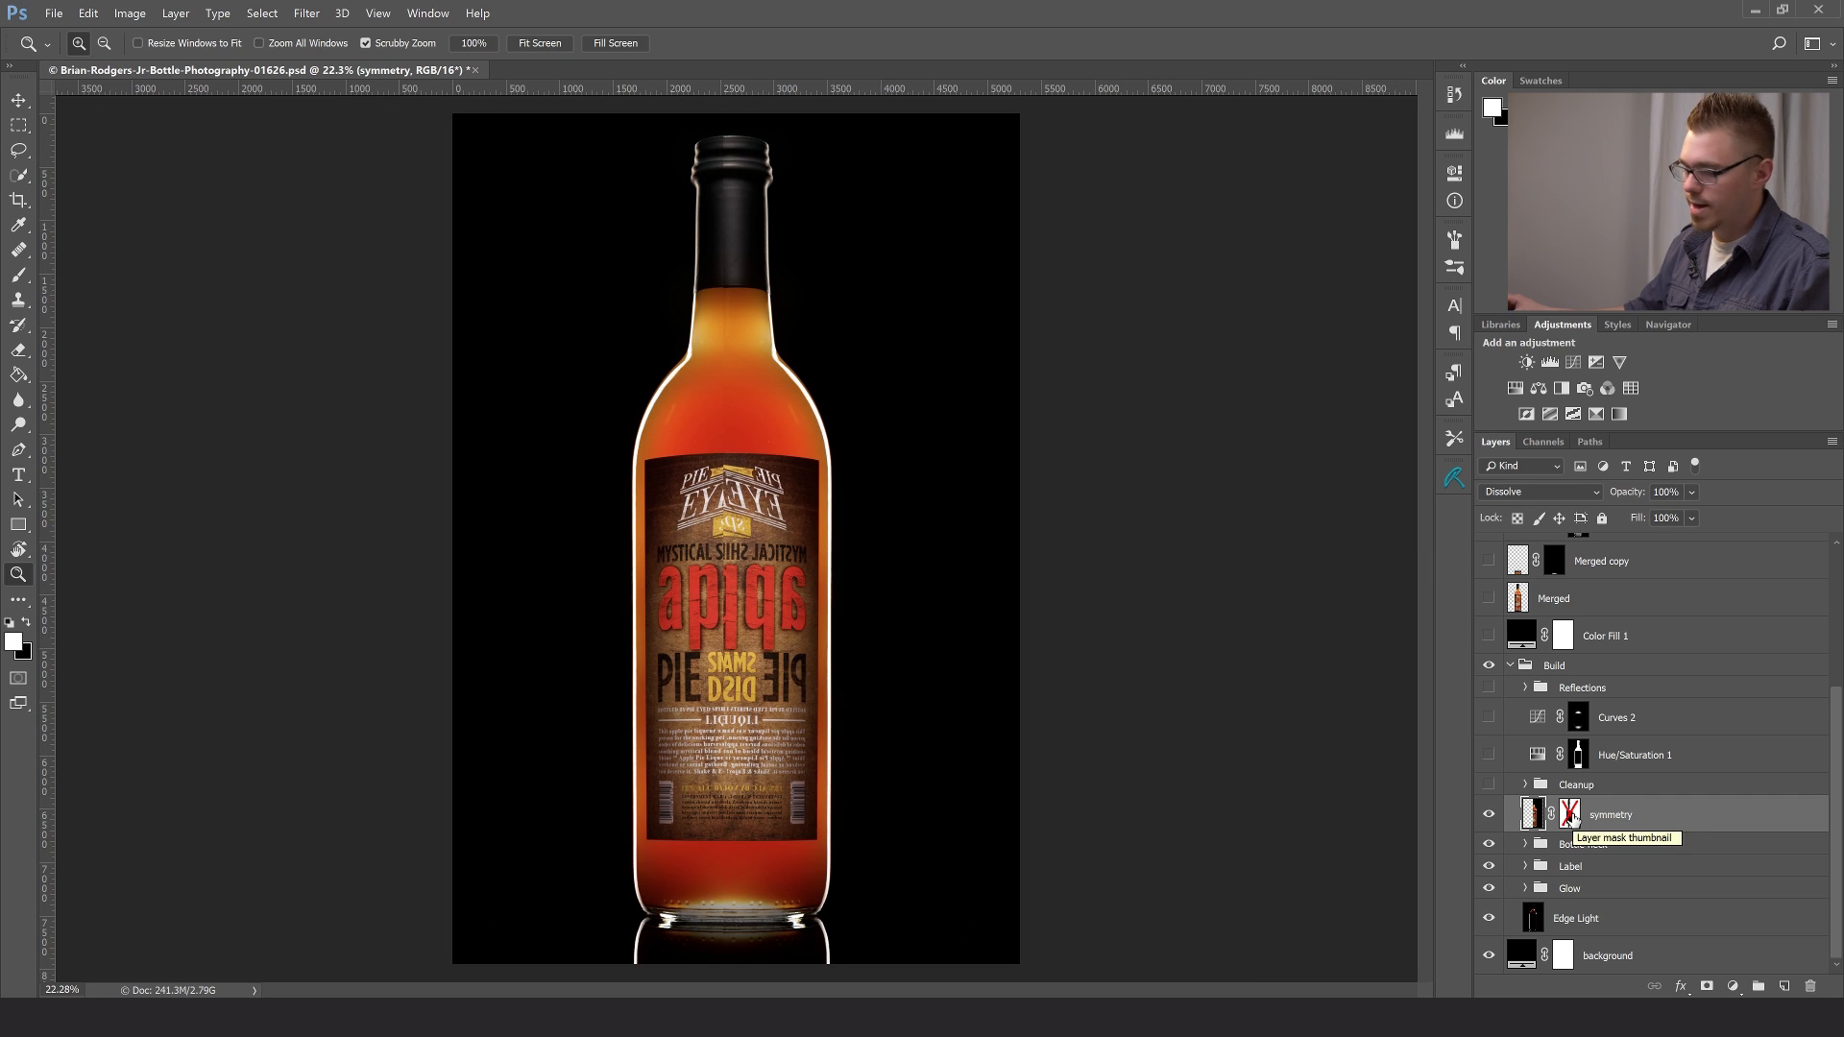
pyautogui.keyDown('shift'); pyautogui.click(1573, 818); pyautogui.keyUp('shift')
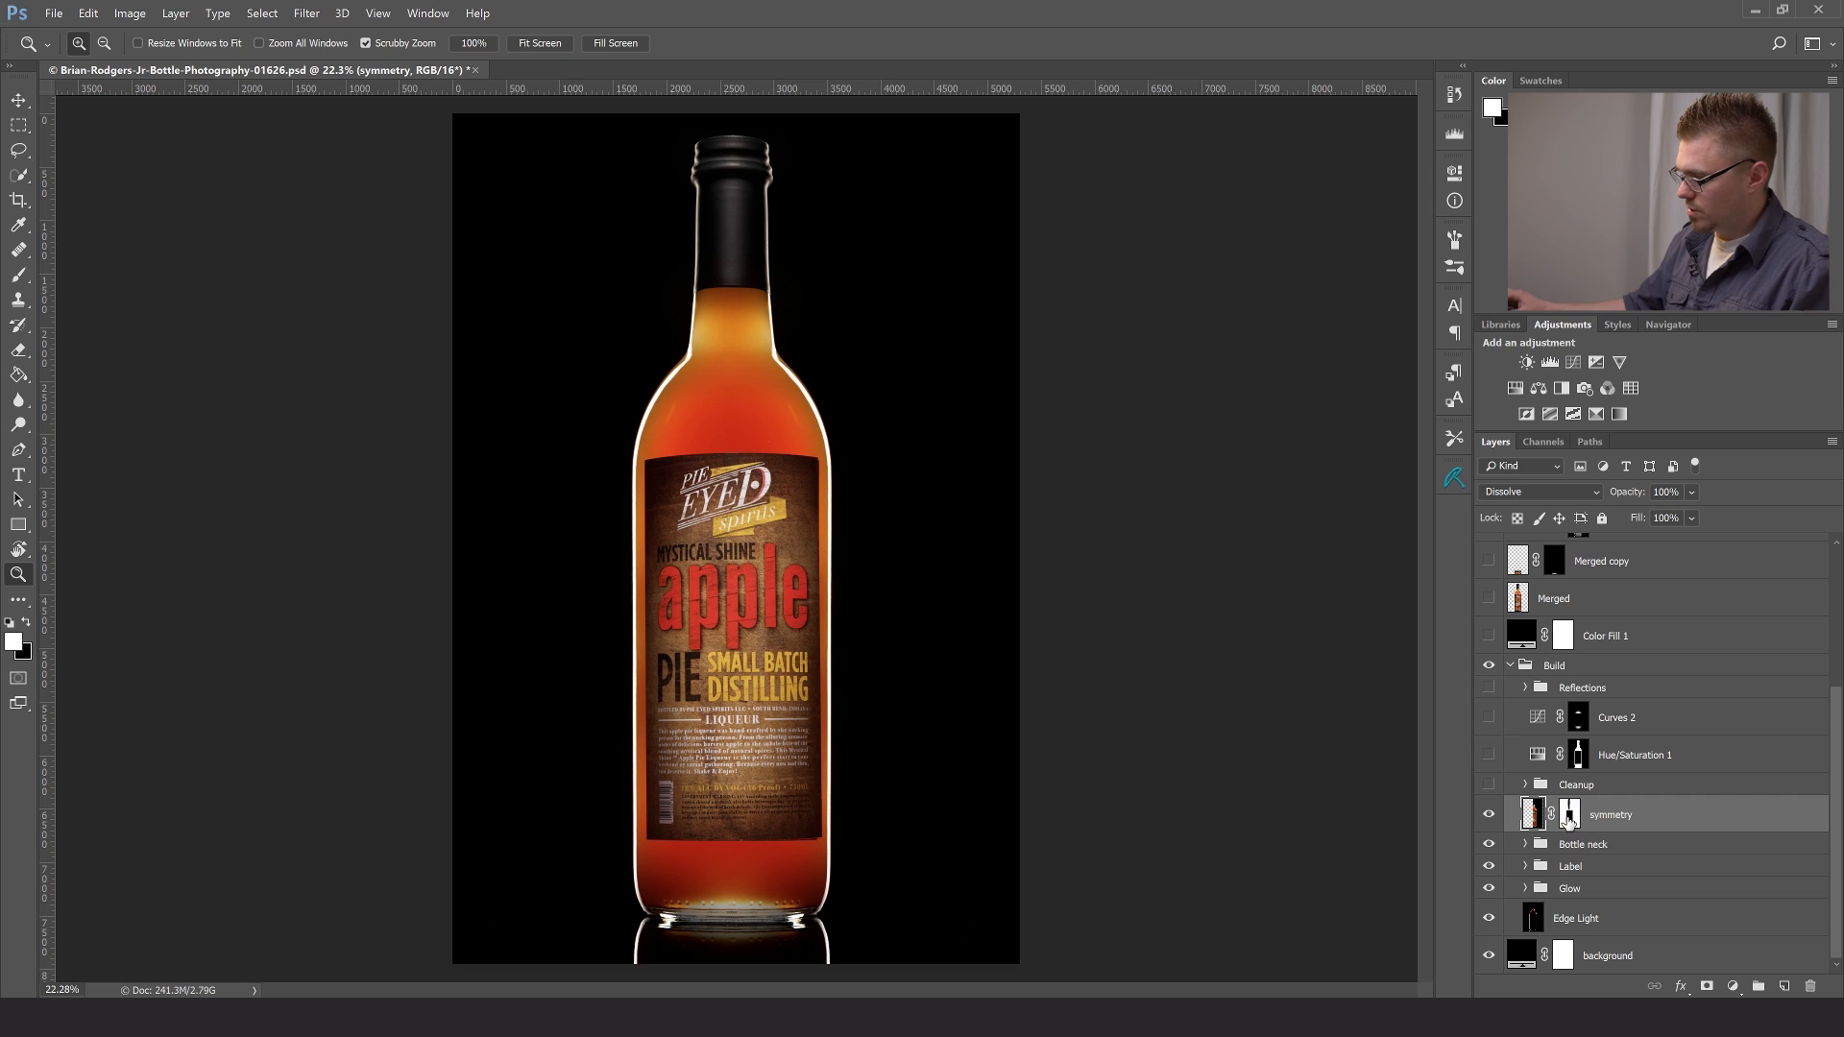
# - Marquee-select the left half of the canvas down to the bottle's base, and clear the selection
pyautogui.keyDown('alt'); pyautogui.keyDown('shift'); pyautogui.click(1569, 817); pyautogui.keyUp('shift'); pyautogui.keyUp('alt')
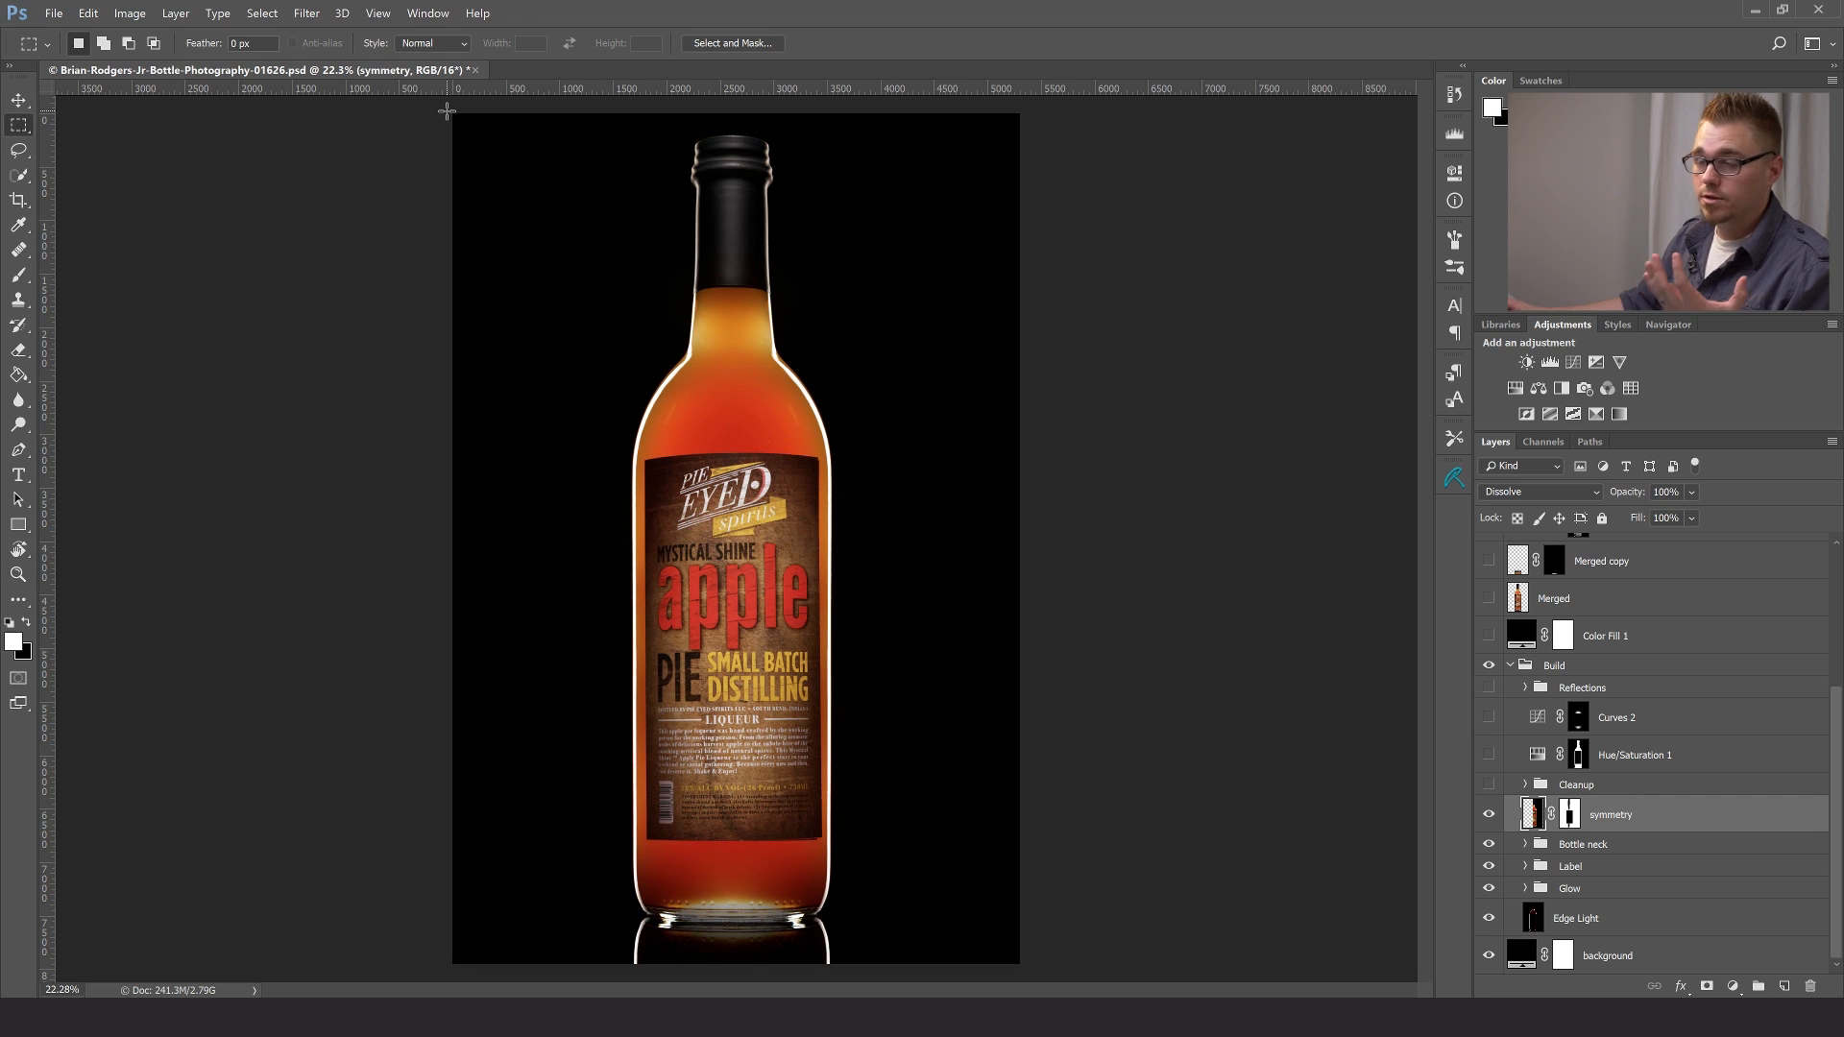
pyautogui.moveTo(454, 115); pyautogui.dragTo(744, 984)
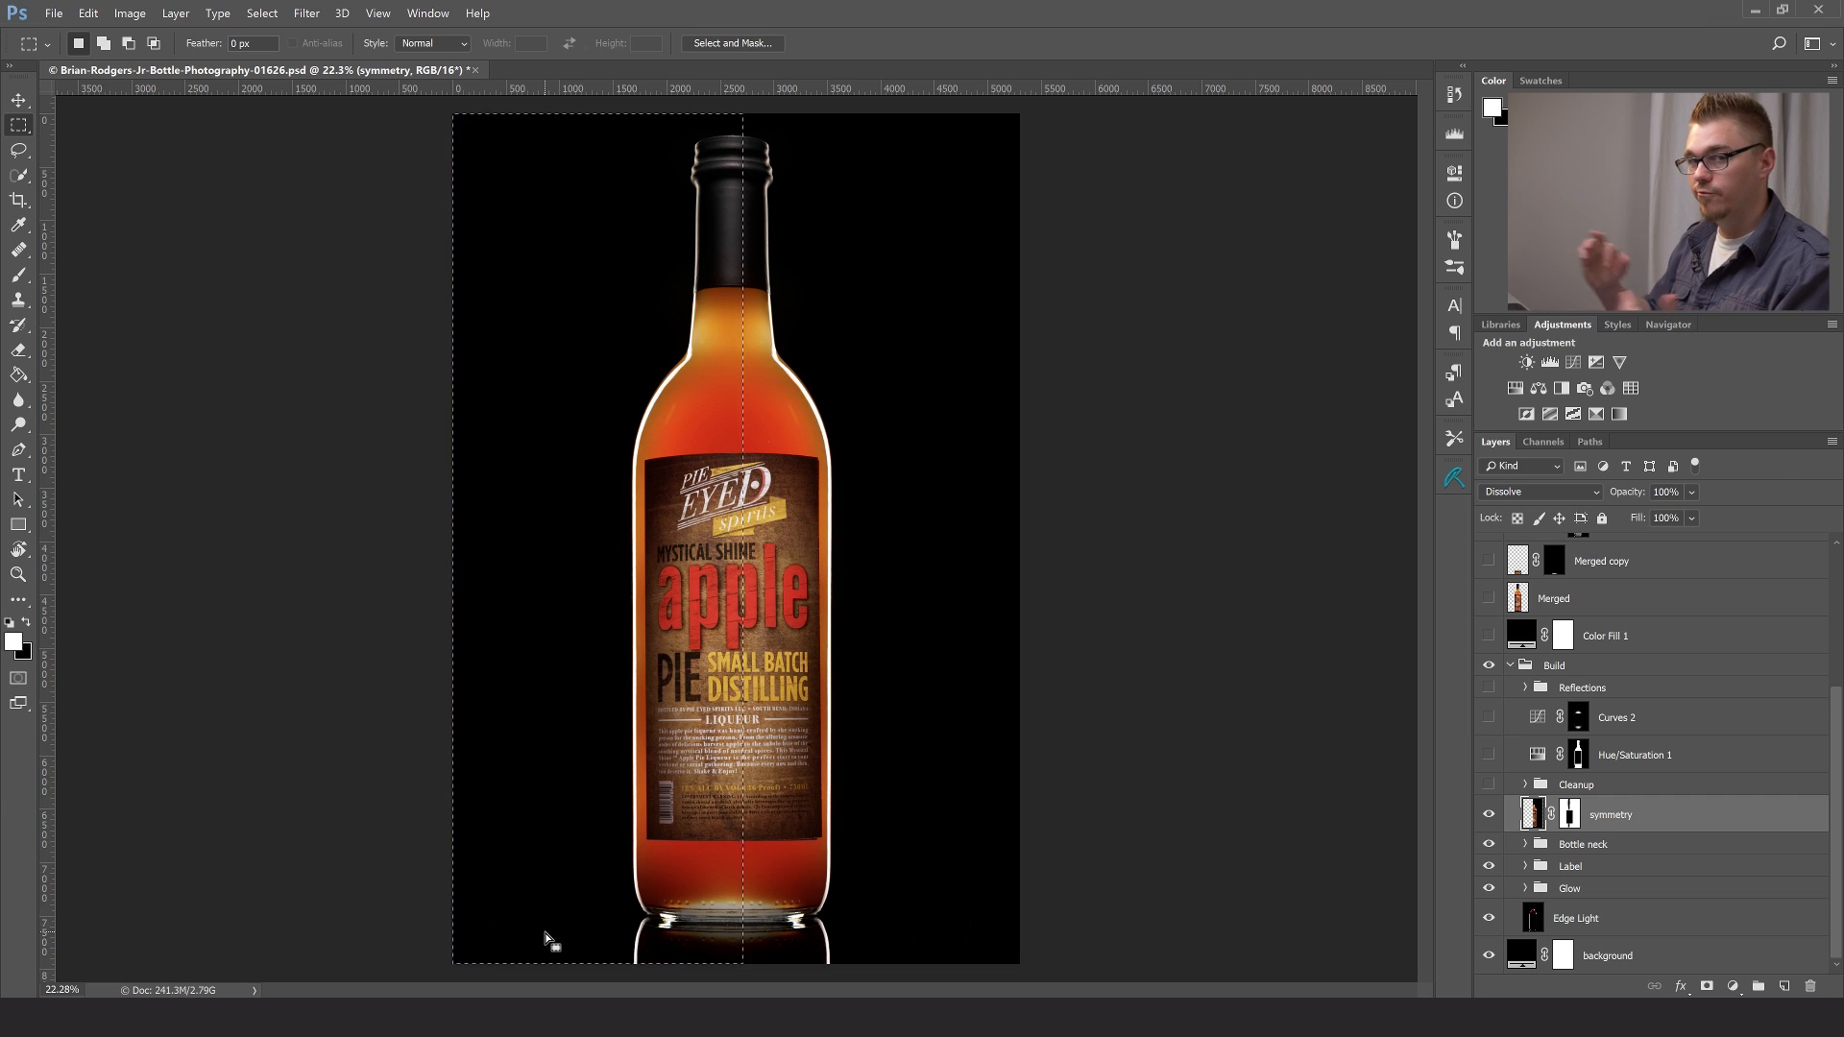
pyautogui.click(1087, 932)
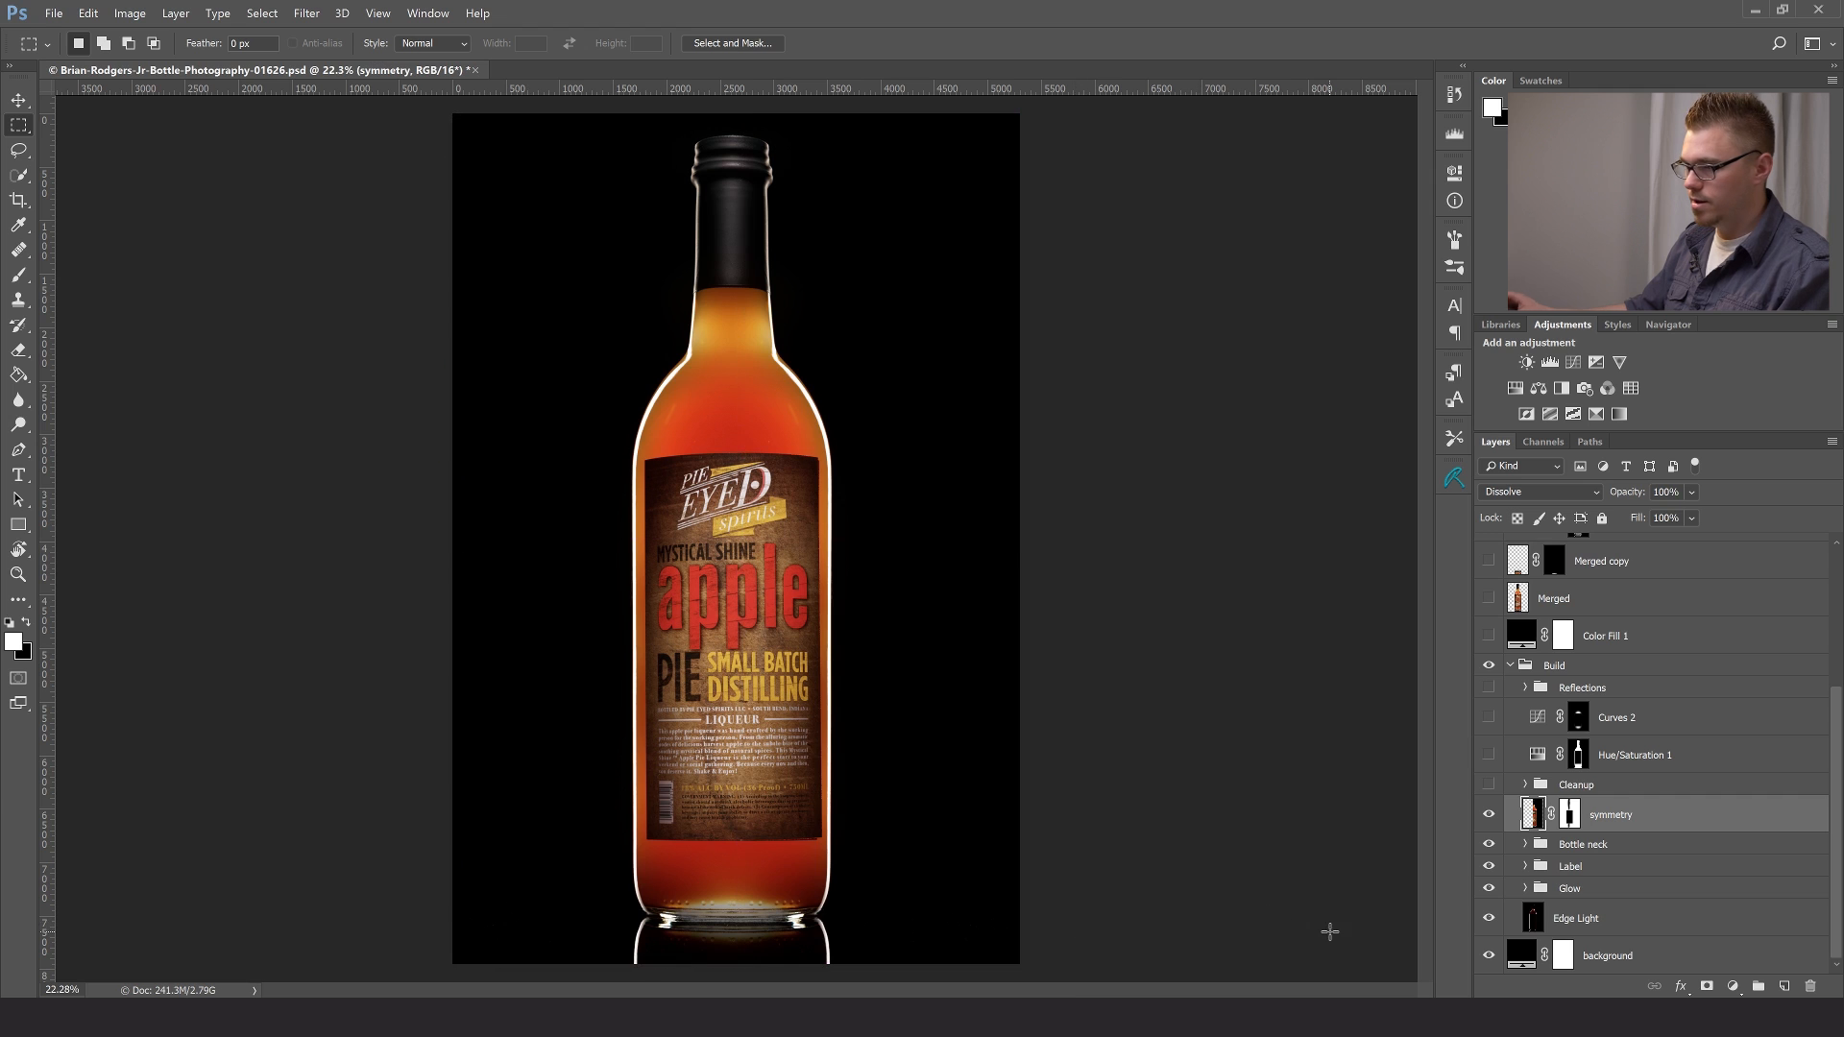
# - Disable the symmetry layer's mask, compare the bottle with and without the unmasked layer, and enable the mask again
pyautogui.keyDown('shift'); pyautogui.click(1568, 817); pyautogui.keyUp('shift')
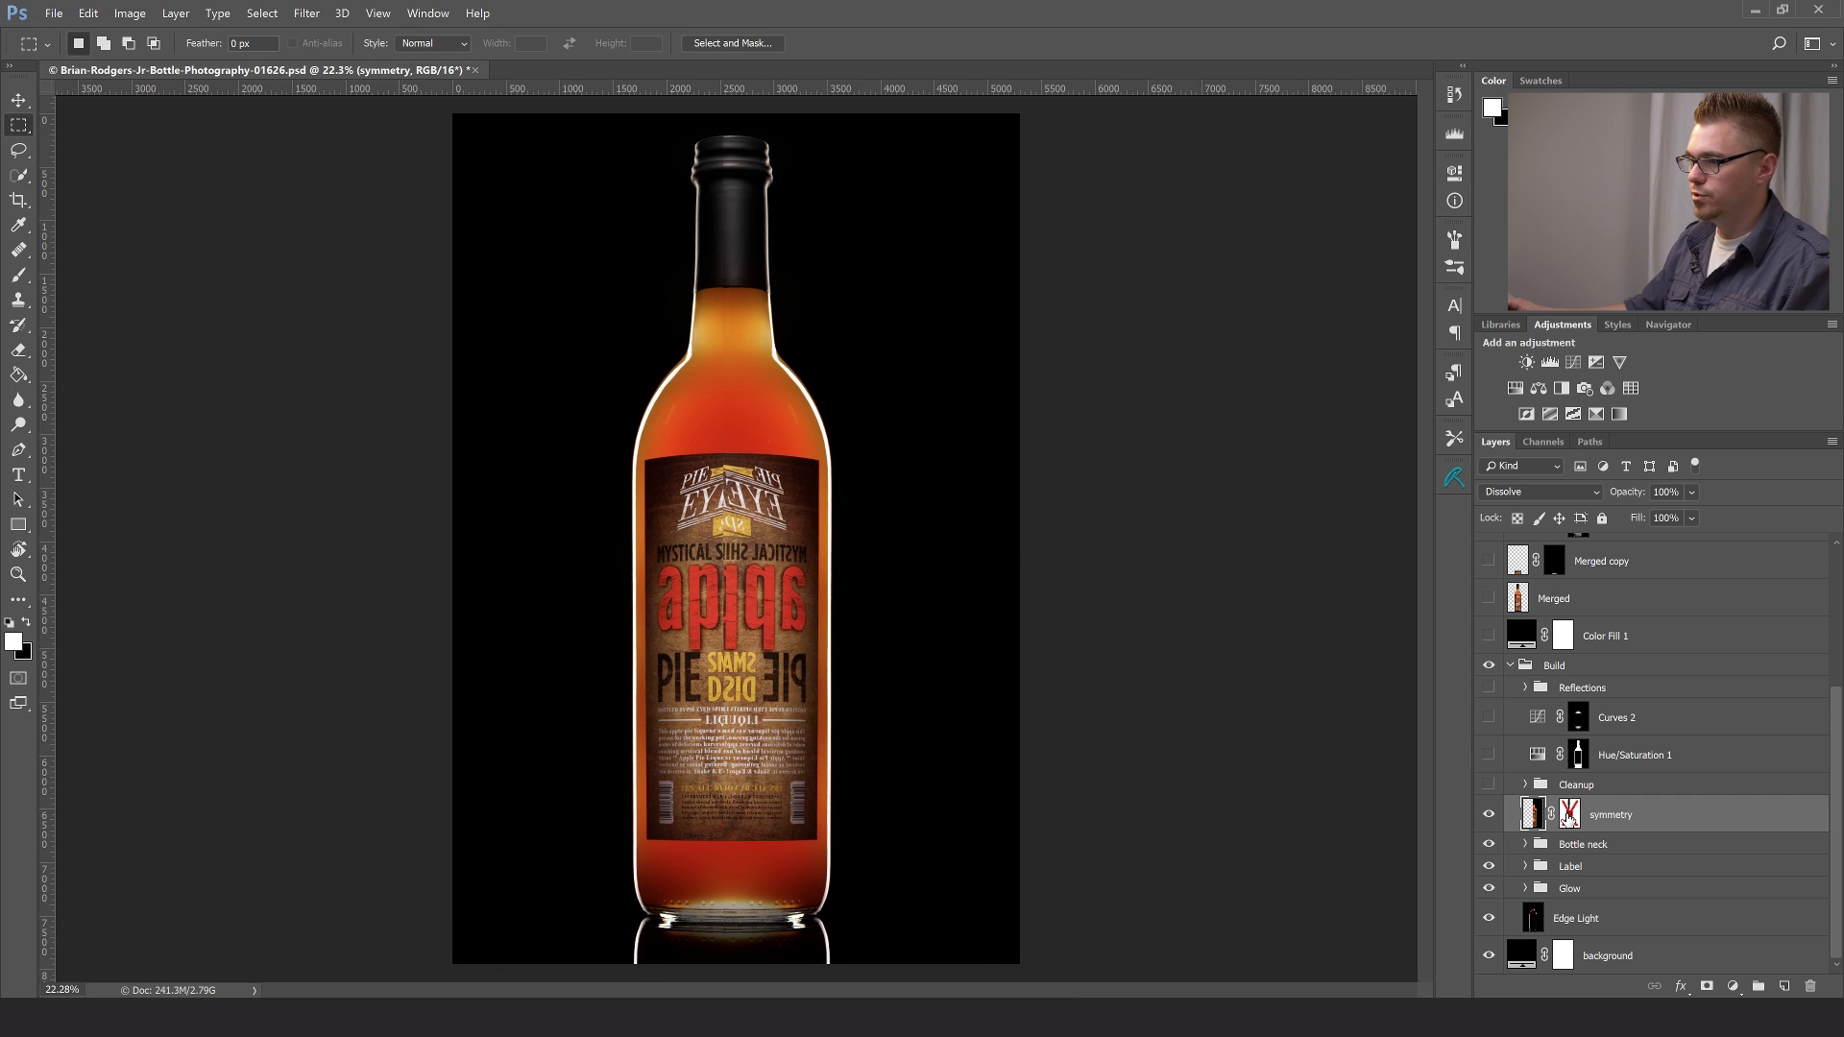
pyautogui.click(1489, 815)
pyautogui.click(1489, 815)
pyautogui.click(1489, 814)
pyautogui.click(1489, 814)
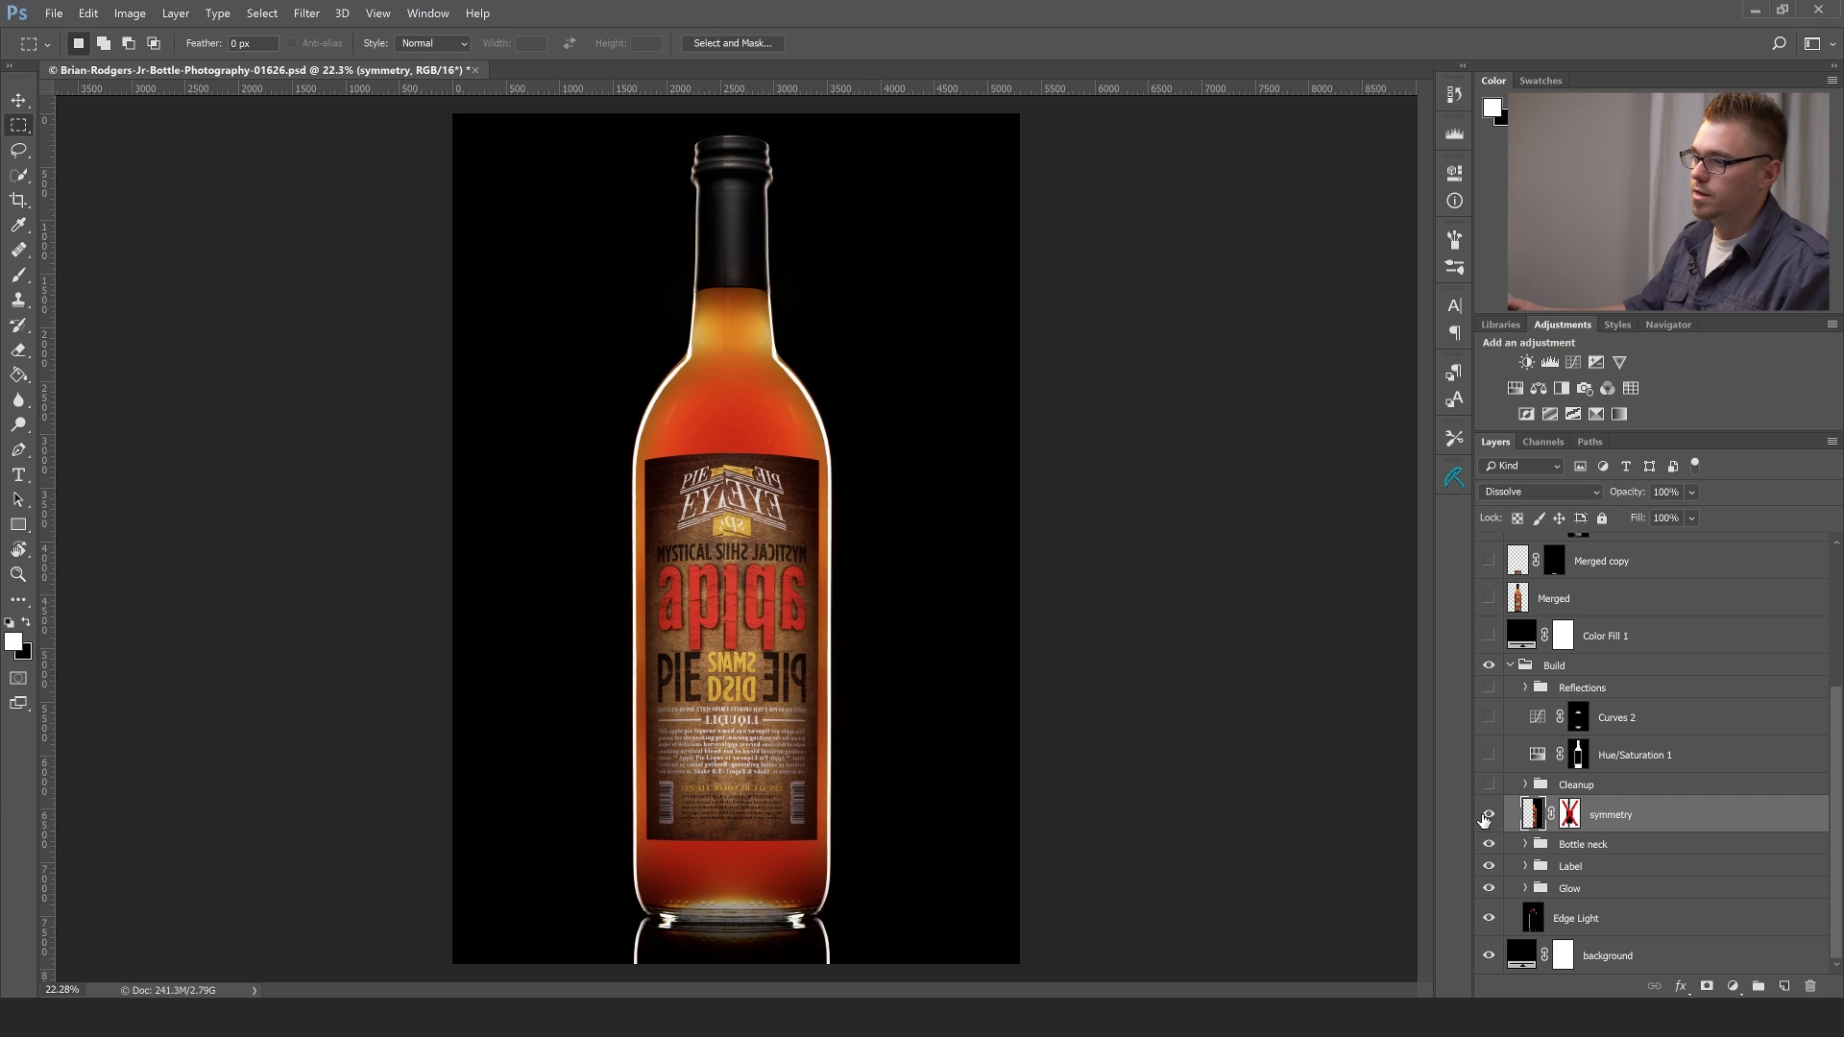
pyautogui.keyDown('shift'); pyautogui.click(1572, 816); pyautogui.keyUp('shift')
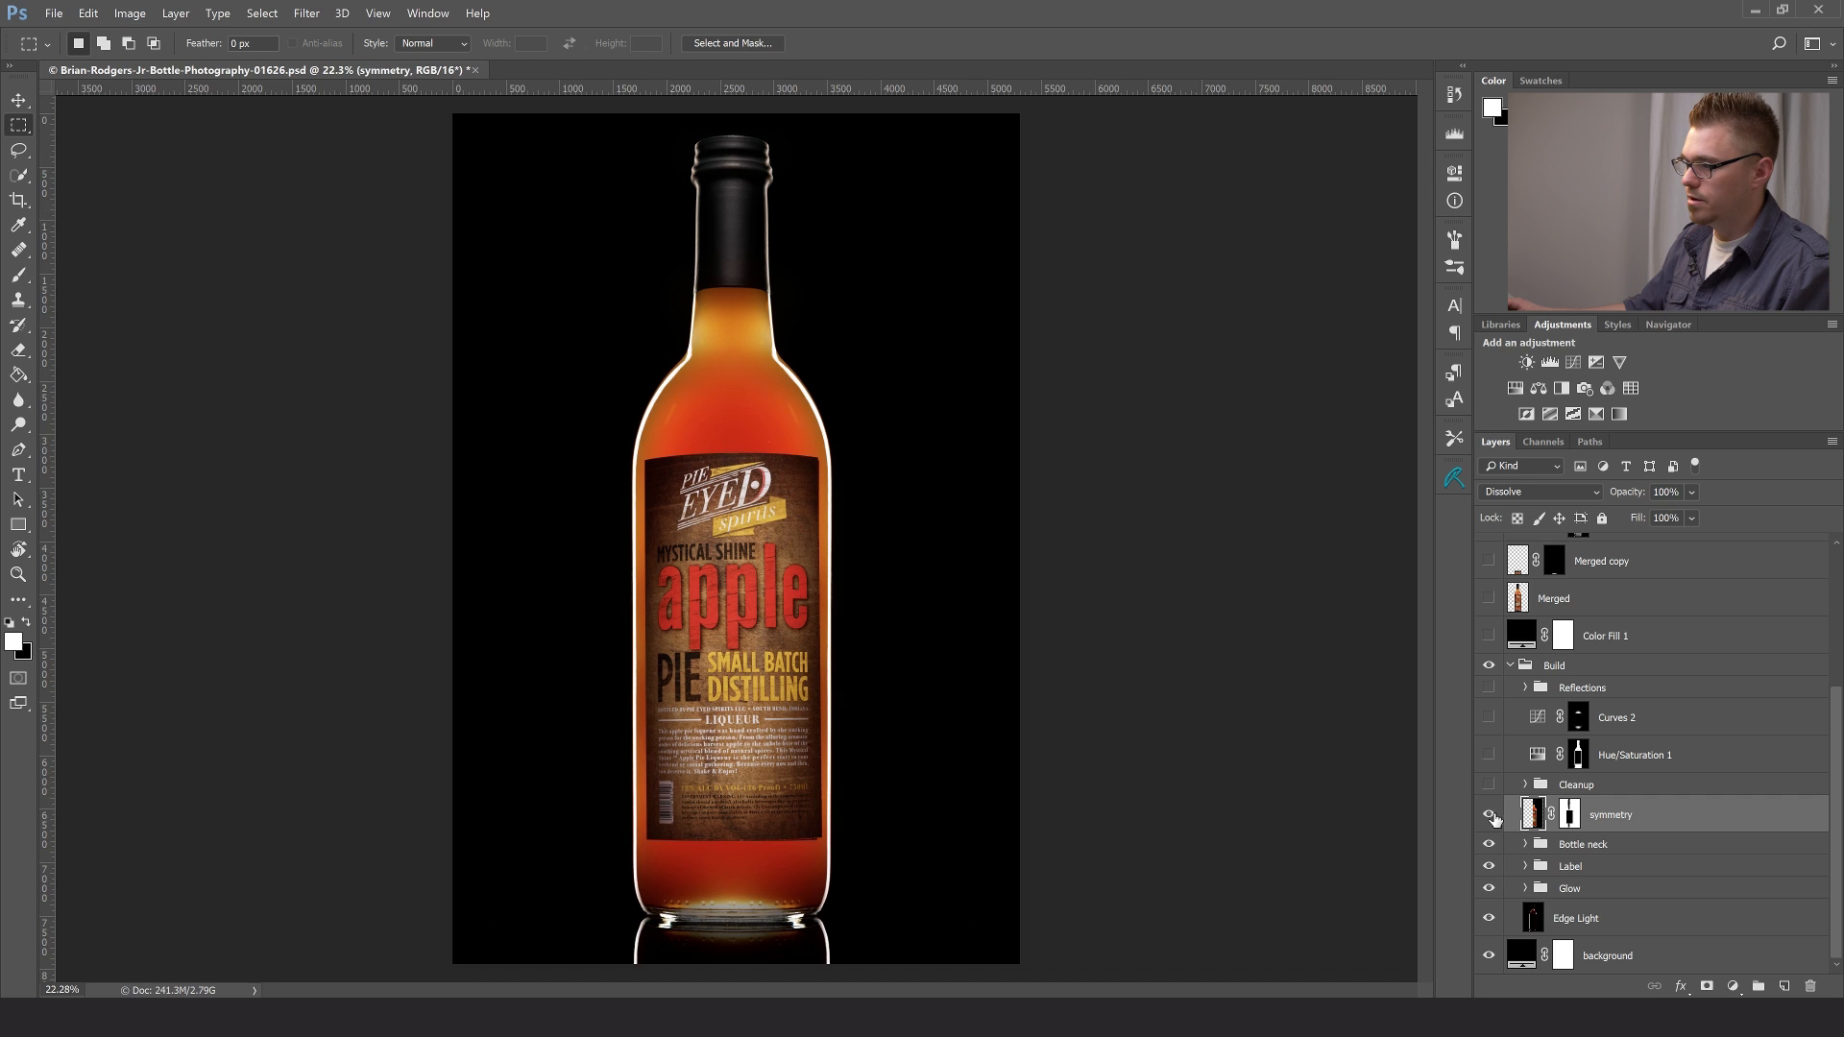
# - Load the saved Label path as a selection around the label, return to the layer list, and deselect it
pyautogui.click(1590, 442)
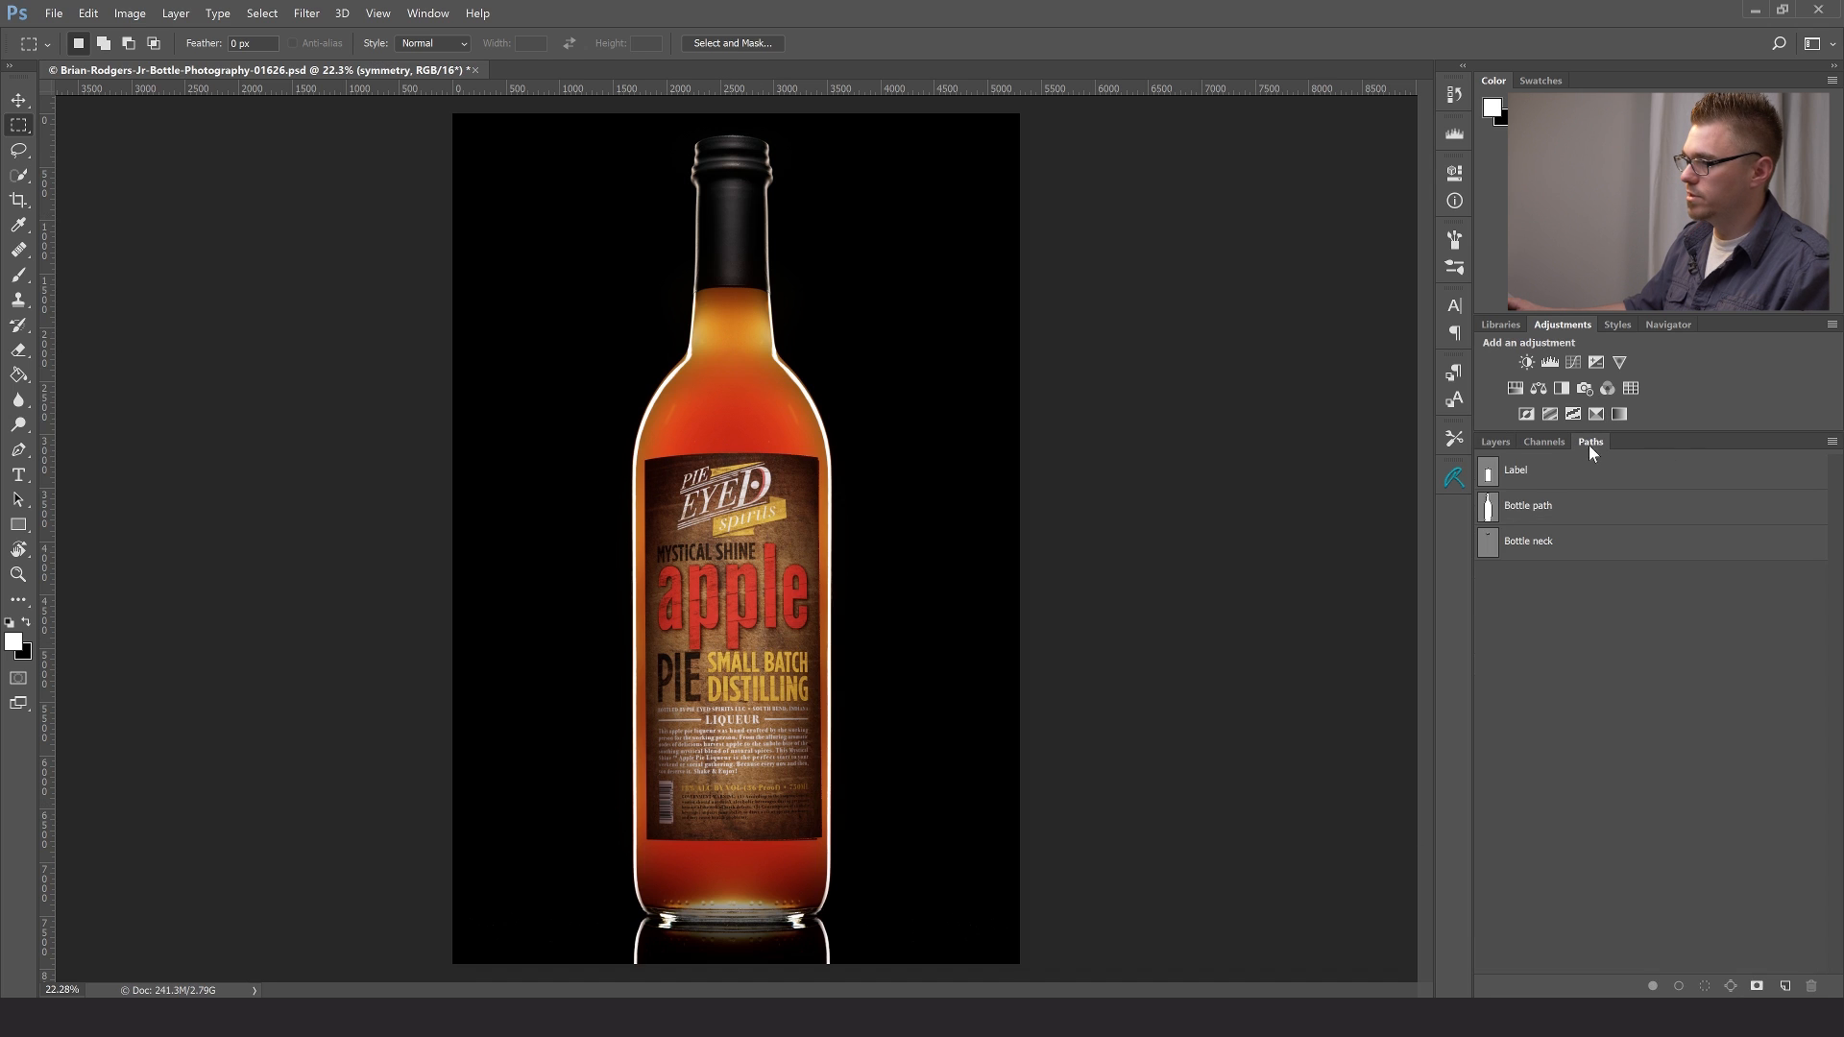
pyautogui.click(1490, 480)
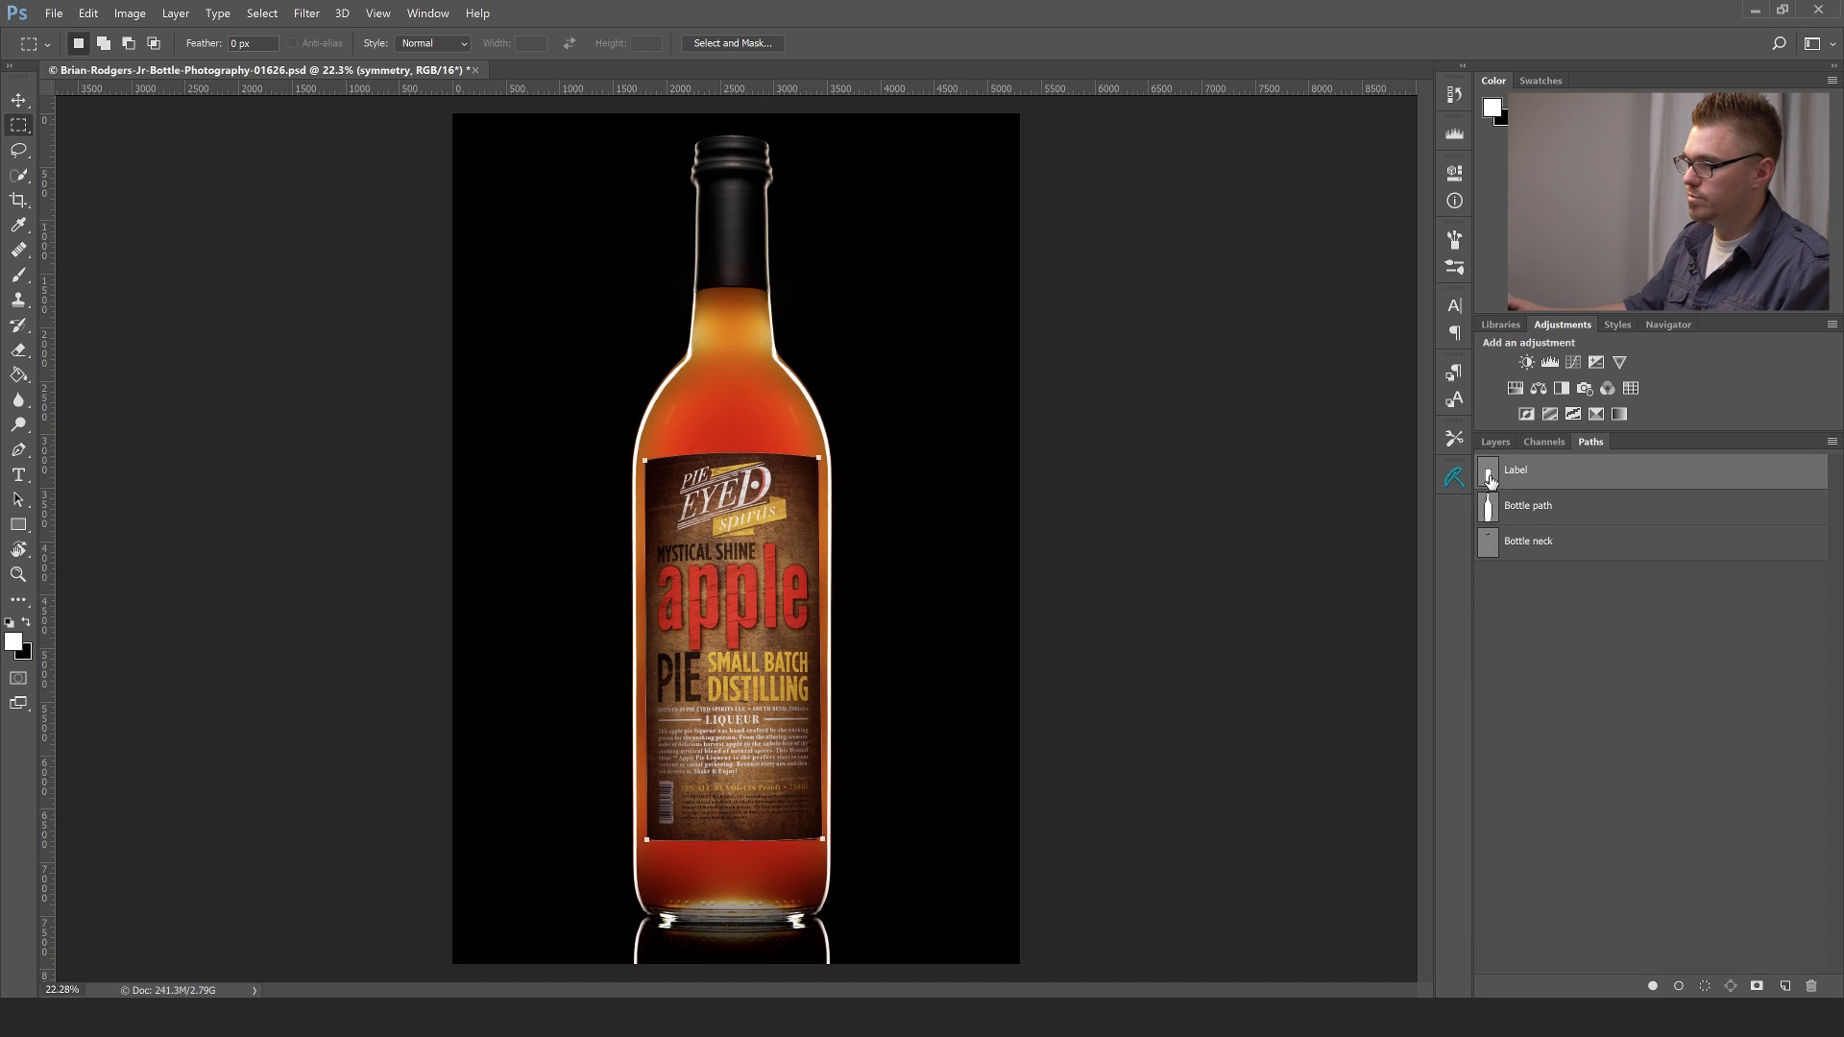
pyautogui.keyDown('ctrl'); pyautogui.click(1490, 481); pyautogui.keyUp('ctrl')
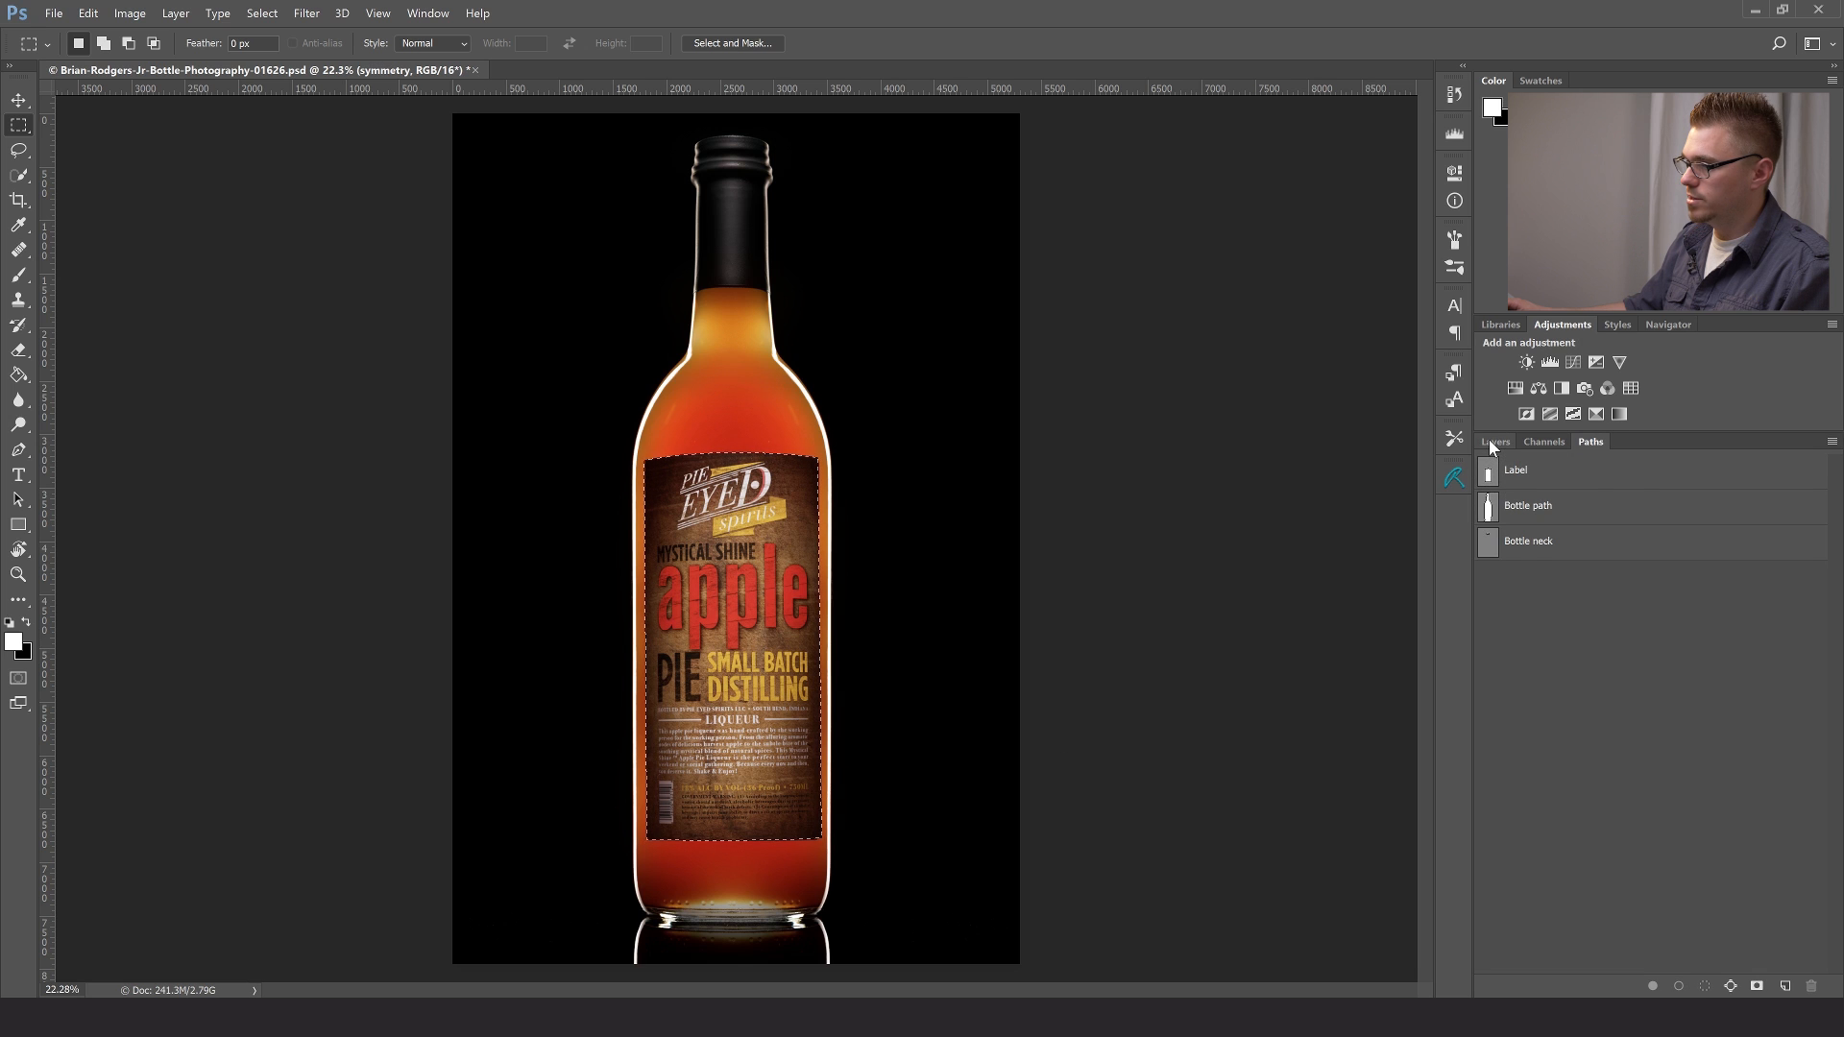
pyautogui.click(1493, 442)
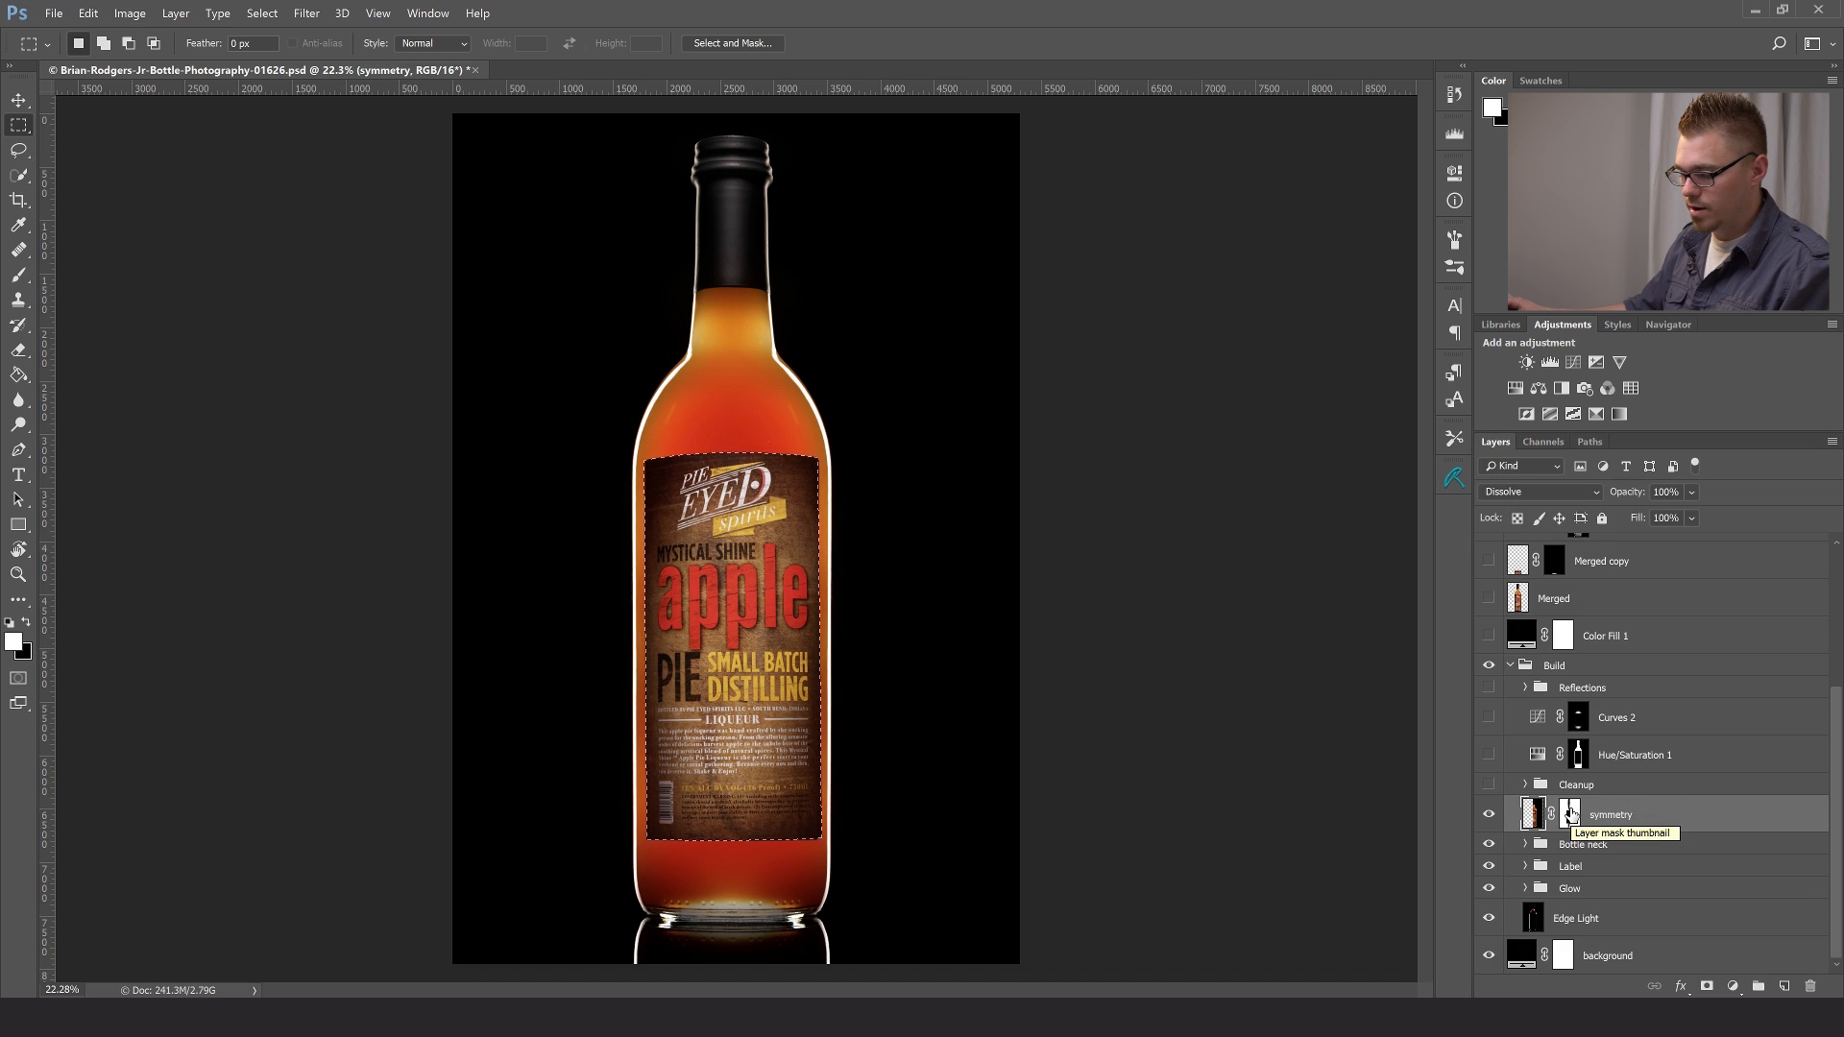
pyautogui.hotkey('ctrl', 'd')
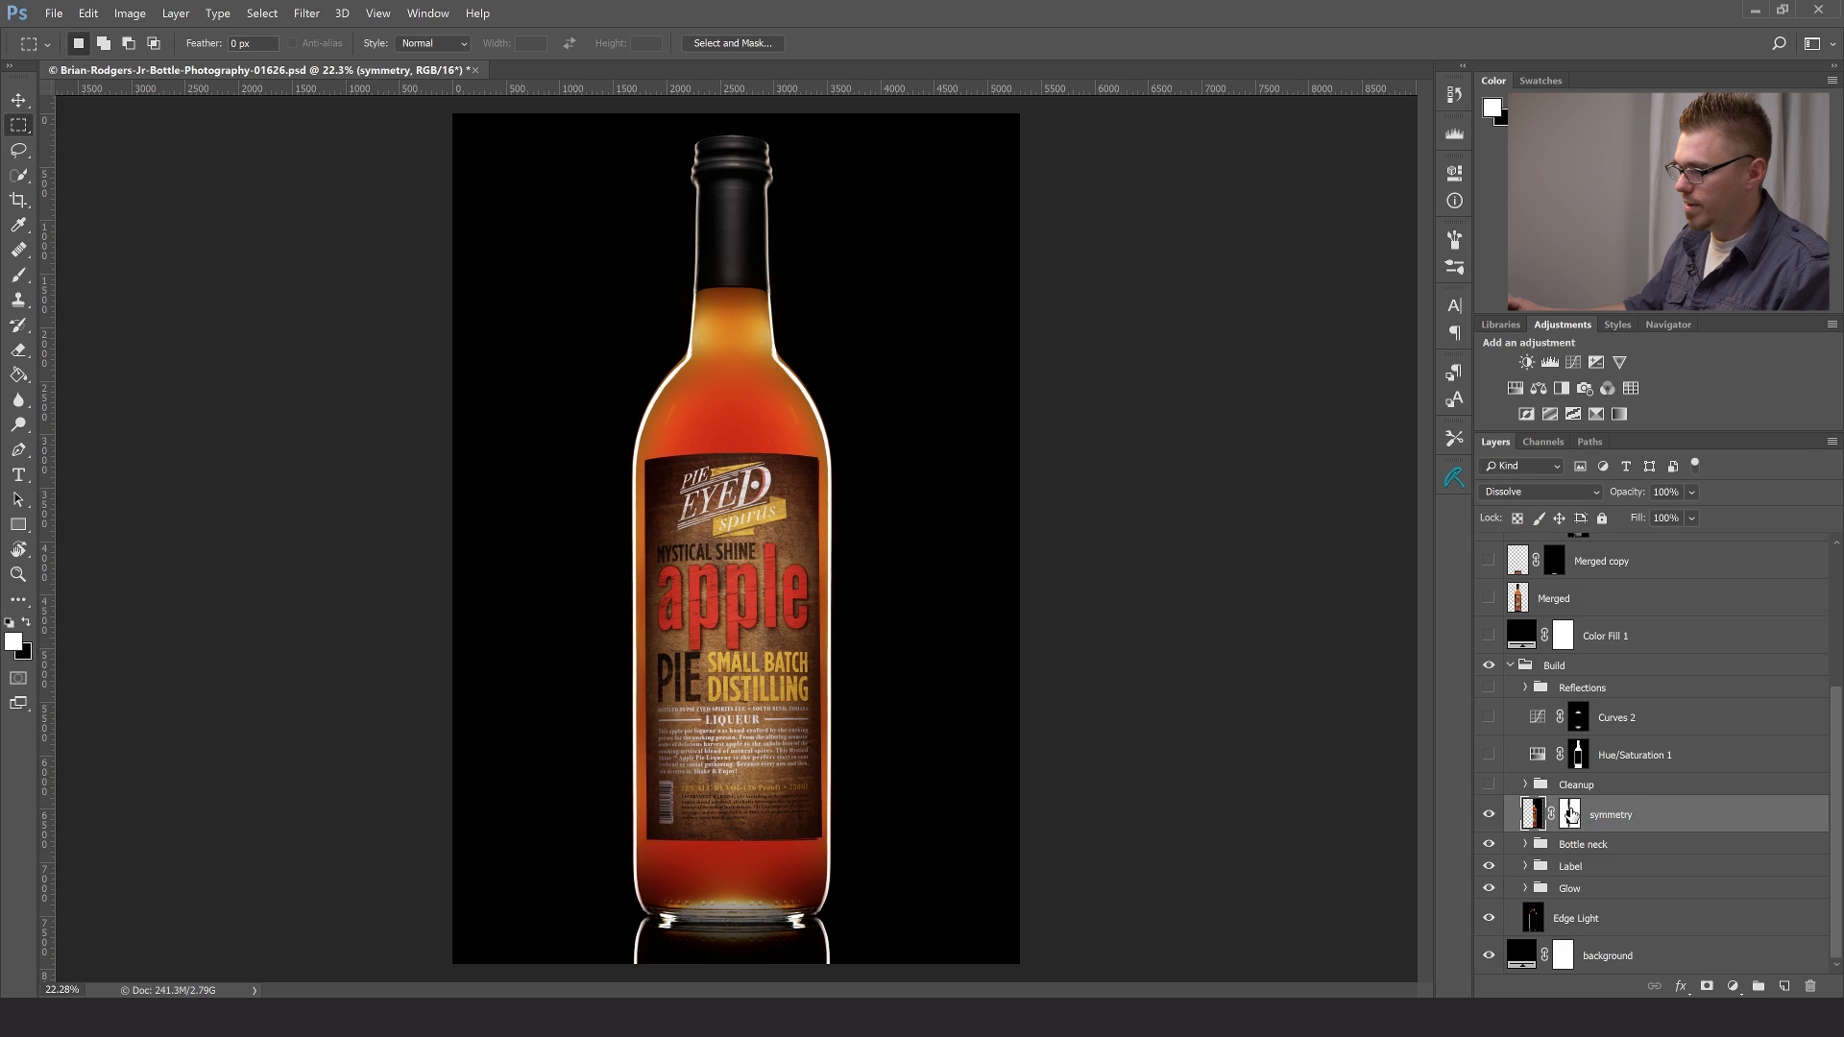
# - Compare the bottle with and without the symmetry layer, leaving it visible, and show the Cleanup group
pyautogui.click(1490, 813)
pyautogui.click(1490, 814)
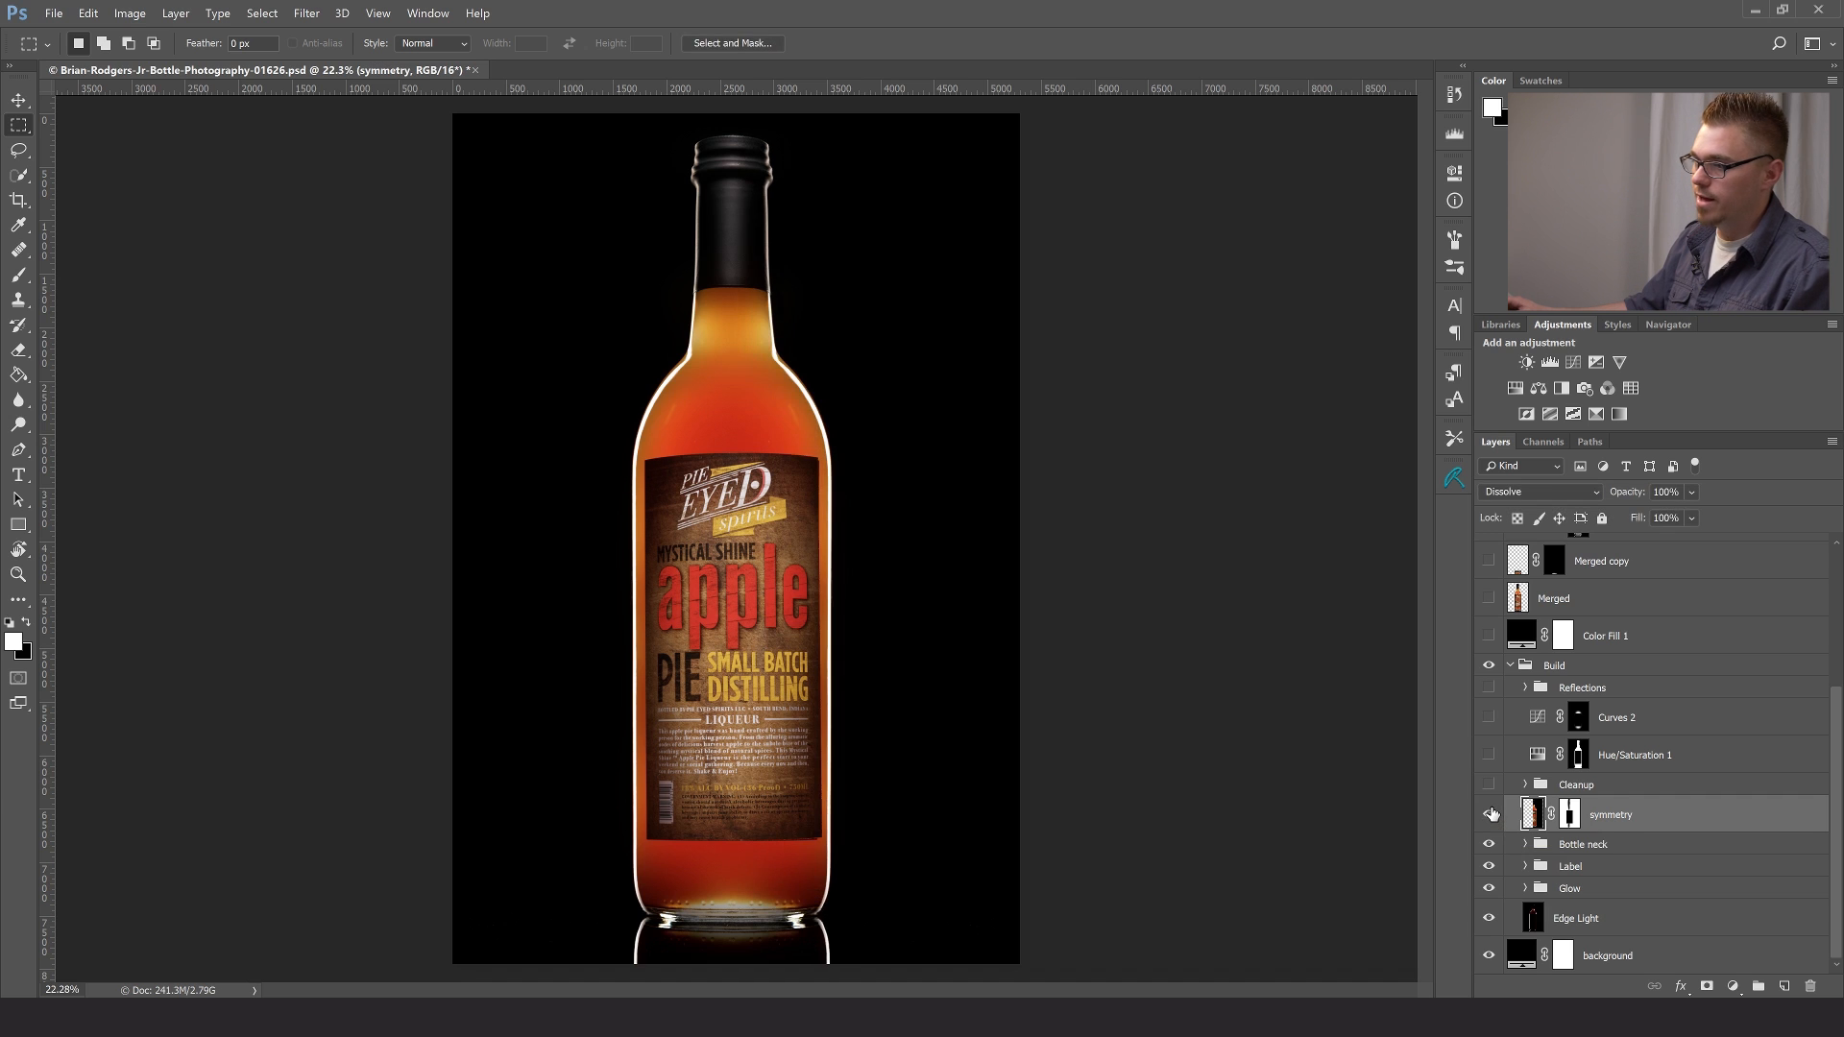
pyautogui.click(1490, 814)
pyautogui.click(1490, 814)
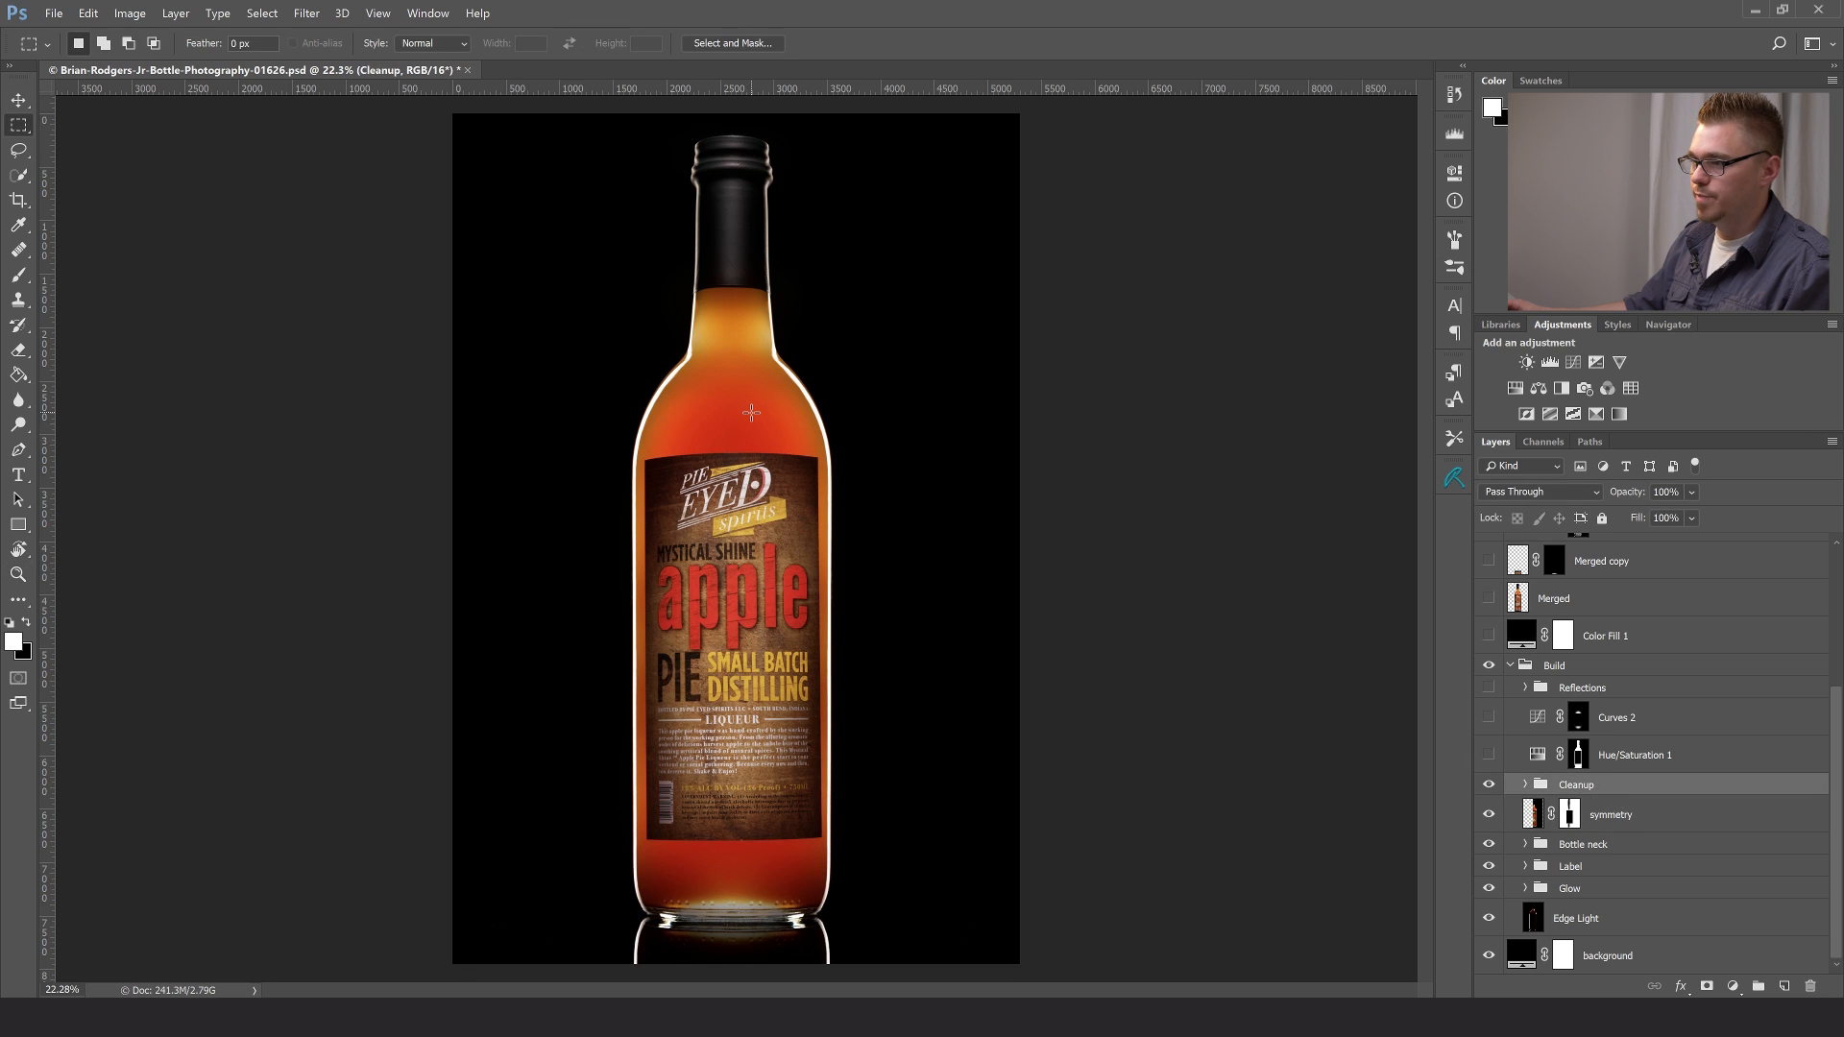
# - Expand the Cleanup group and hide its Label edge cleanup layer and Layer 7 while viewing the shoulders at 100%
pyautogui.press('z')
pyautogui.moveTo(751, 412); pyautogui.dragTo(803, 391)
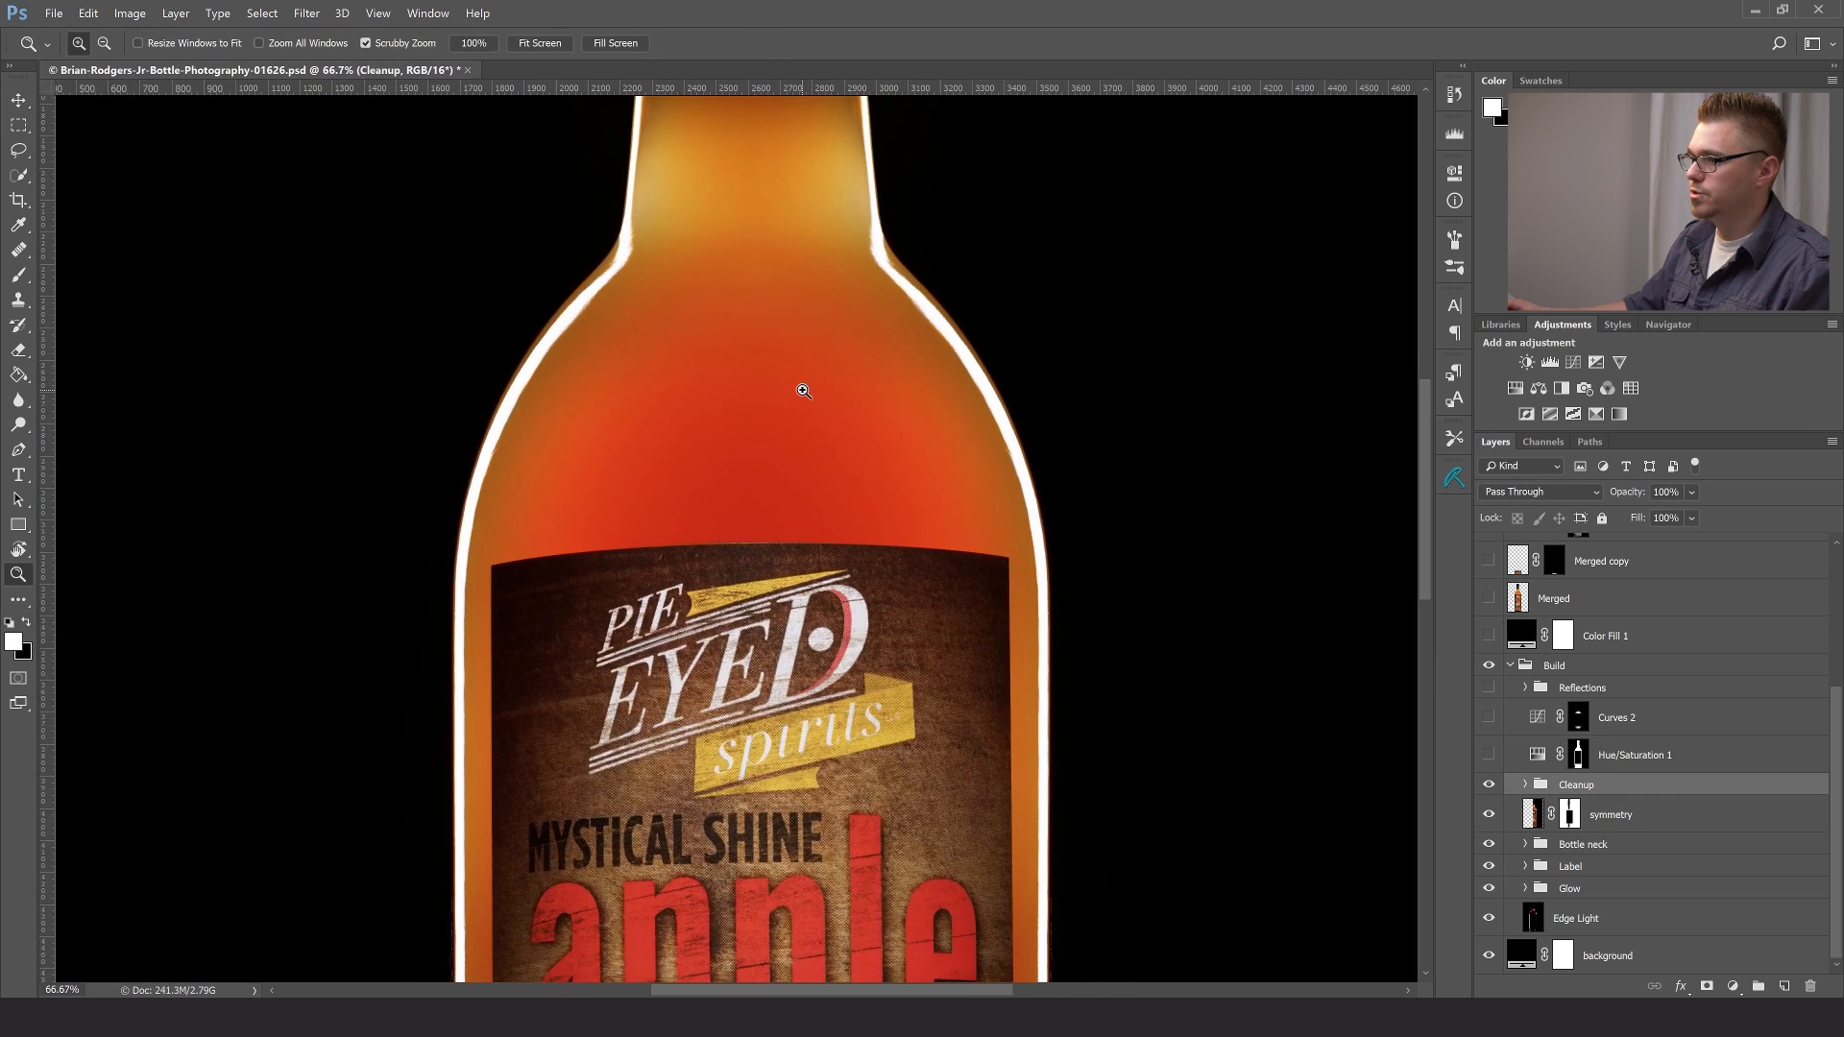
pyautogui.click(803, 391)
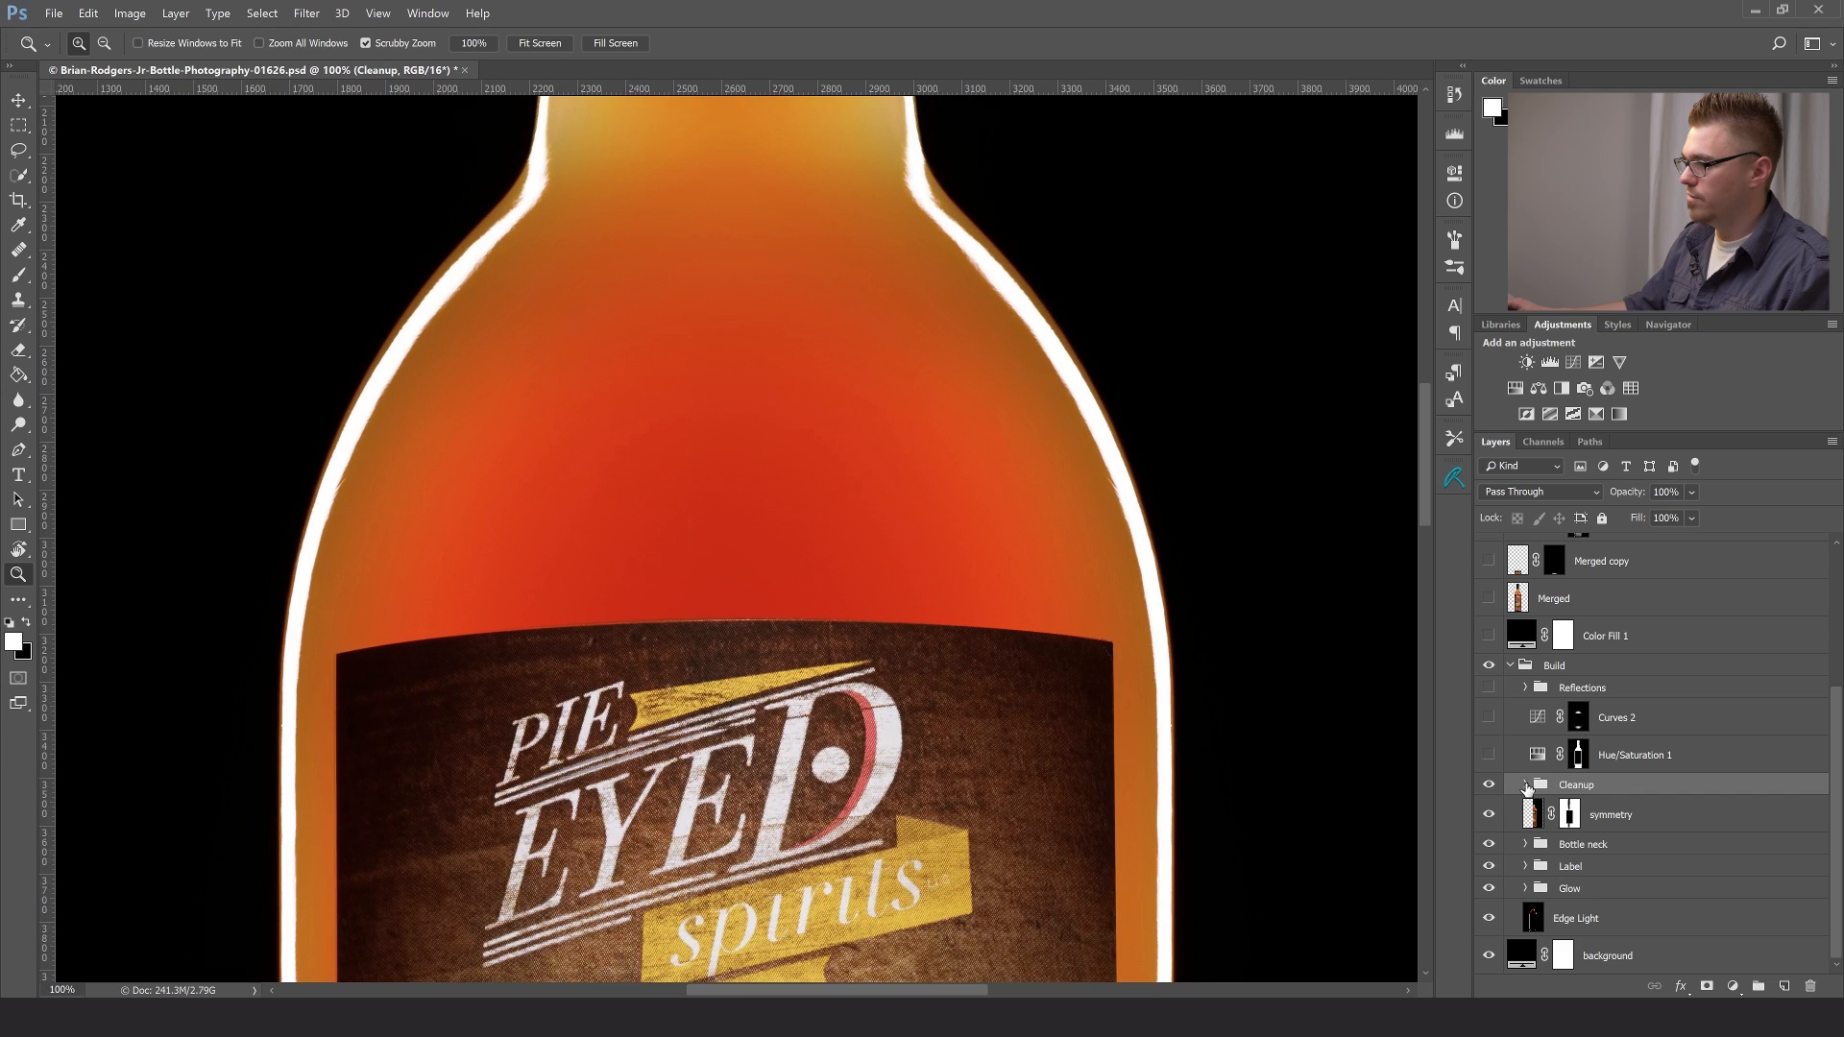
pyautogui.click(1527, 786)
pyautogui.moveTo(1490, 823); pyautogui.dragTo(1490, 852)
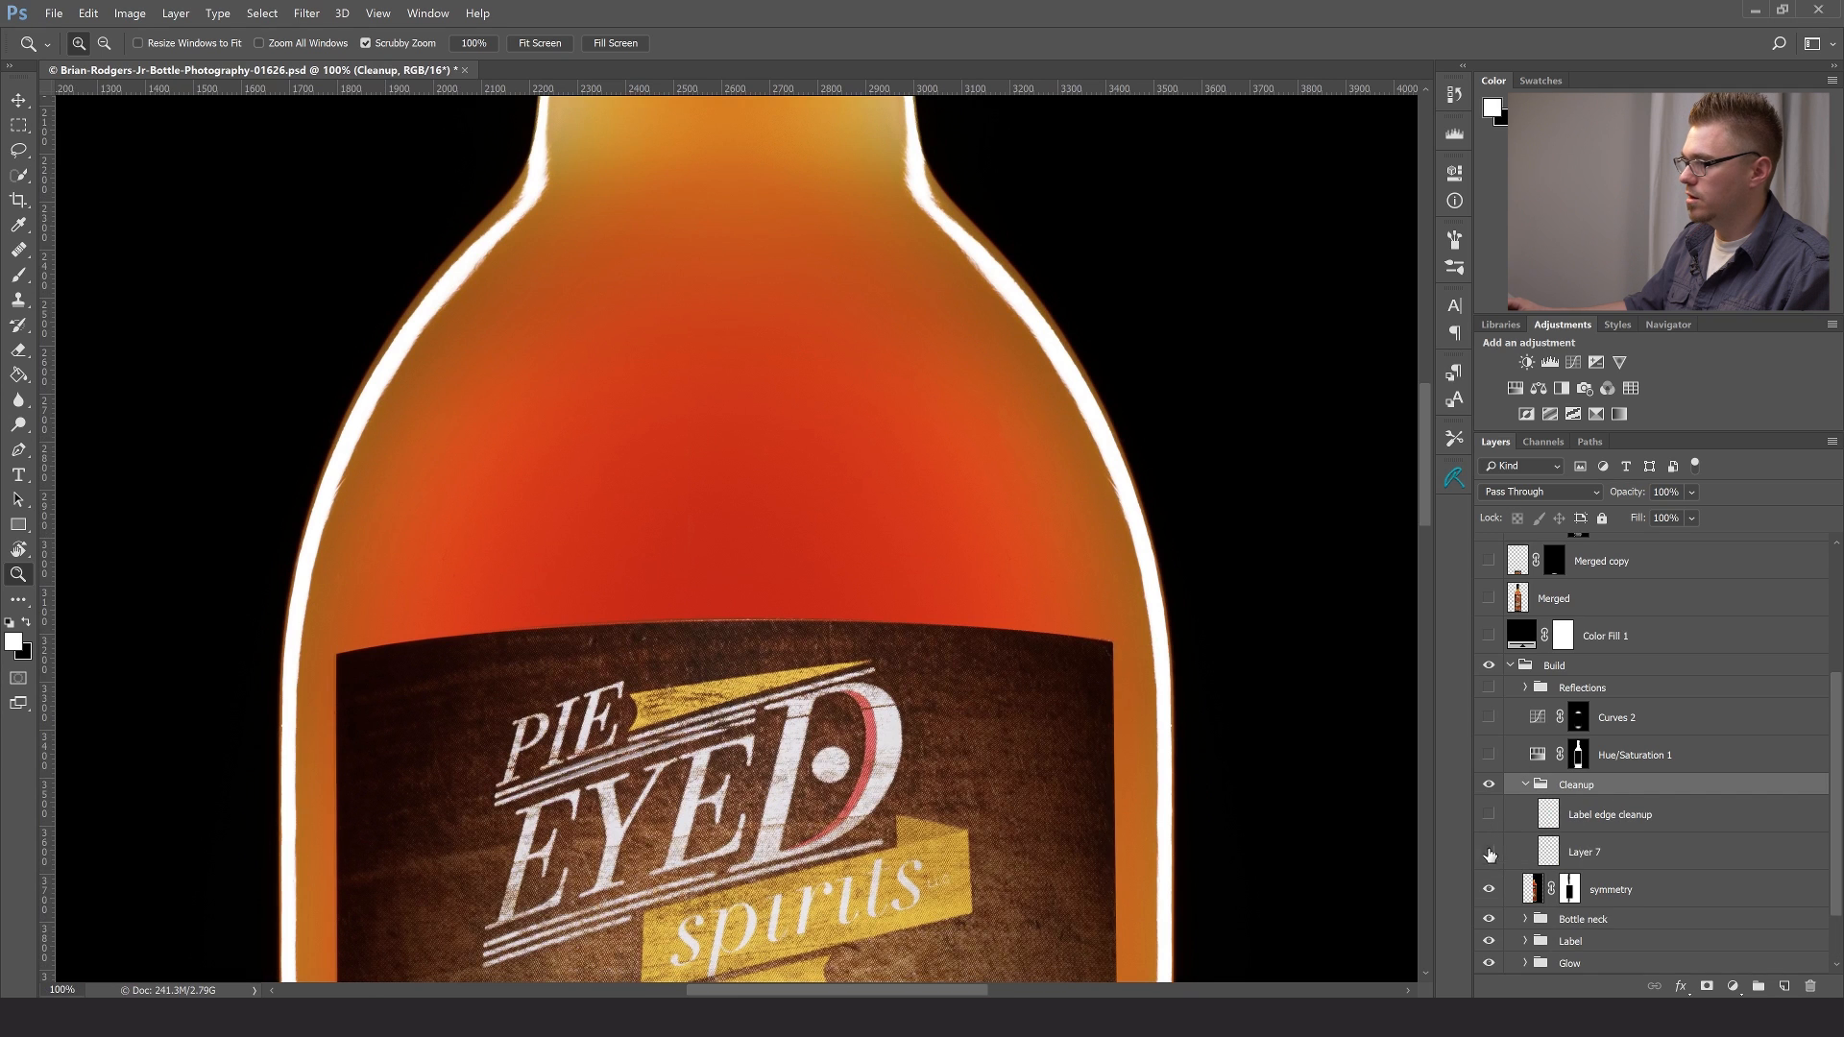
# - Examine the glass in the bottle's neck and shoulders for dust specks at up to 400% zoom
pyautogui.moveTo(771, 313); pyautogui.dragTo(862, 544)
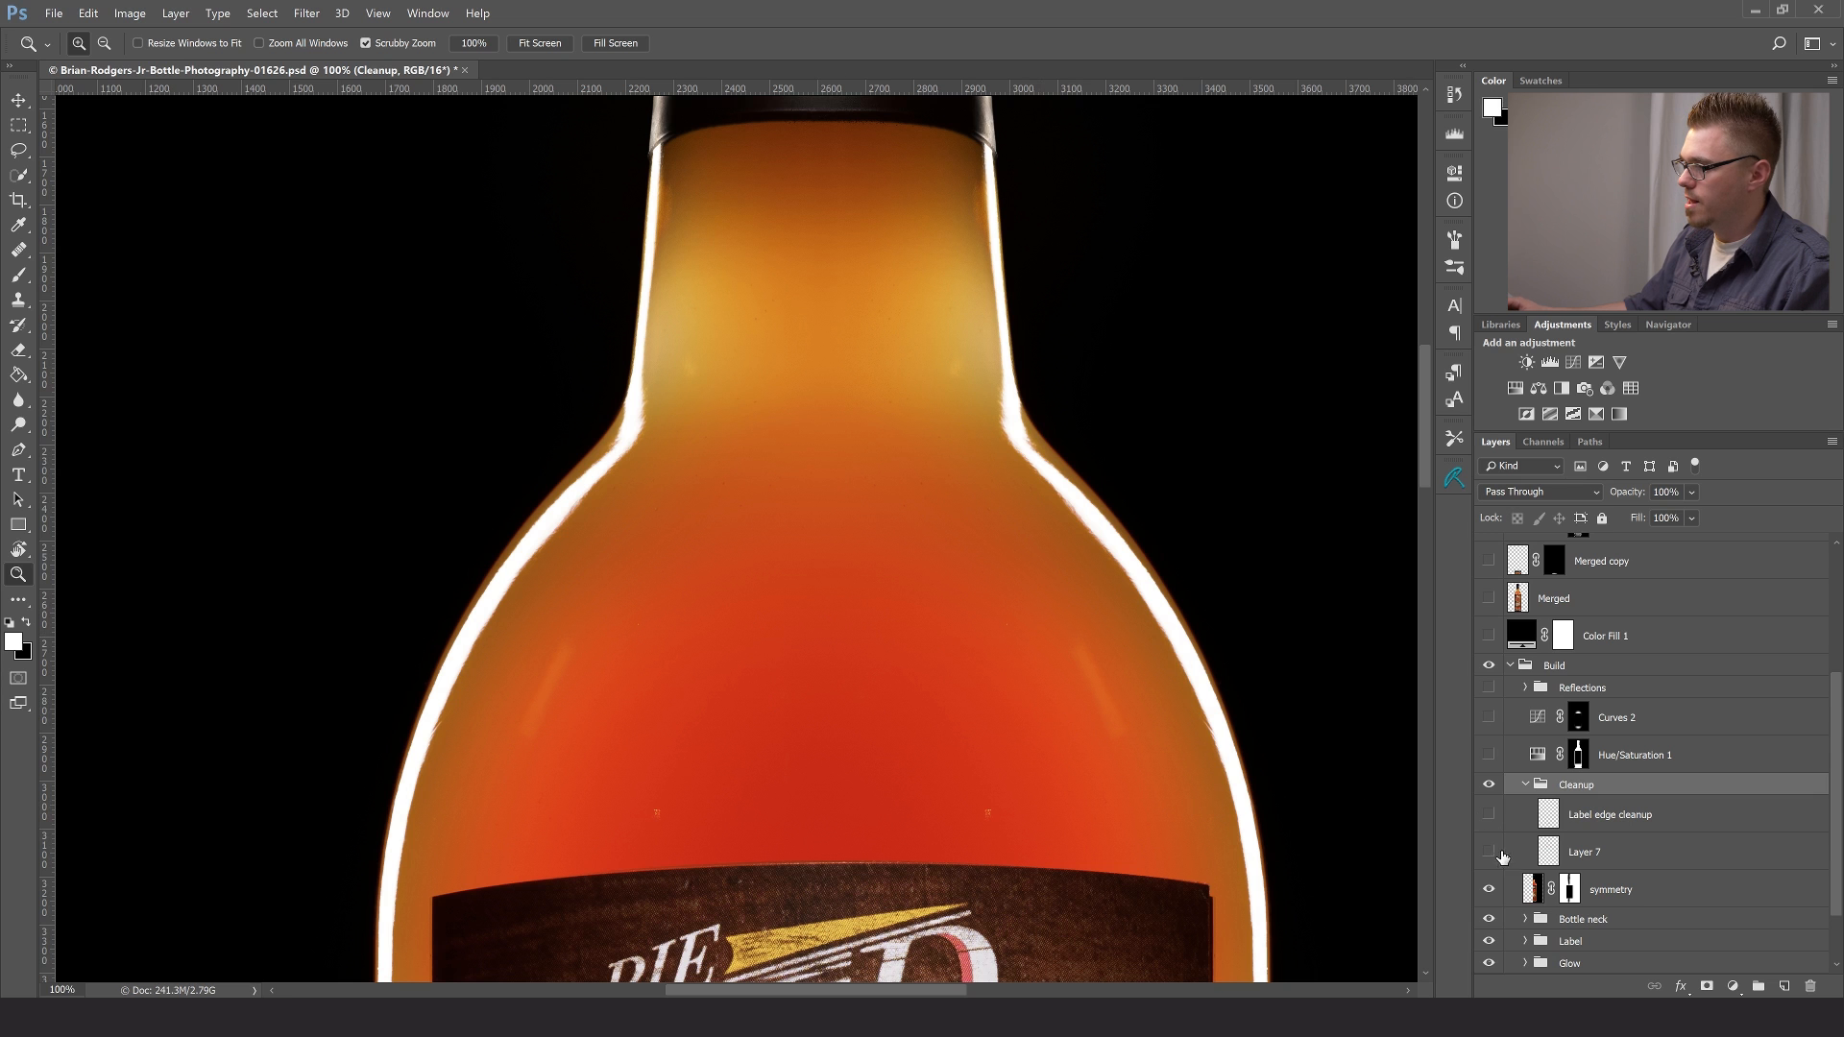
pyautogui.click(825, 346)
pyautogui.click(836, 284)
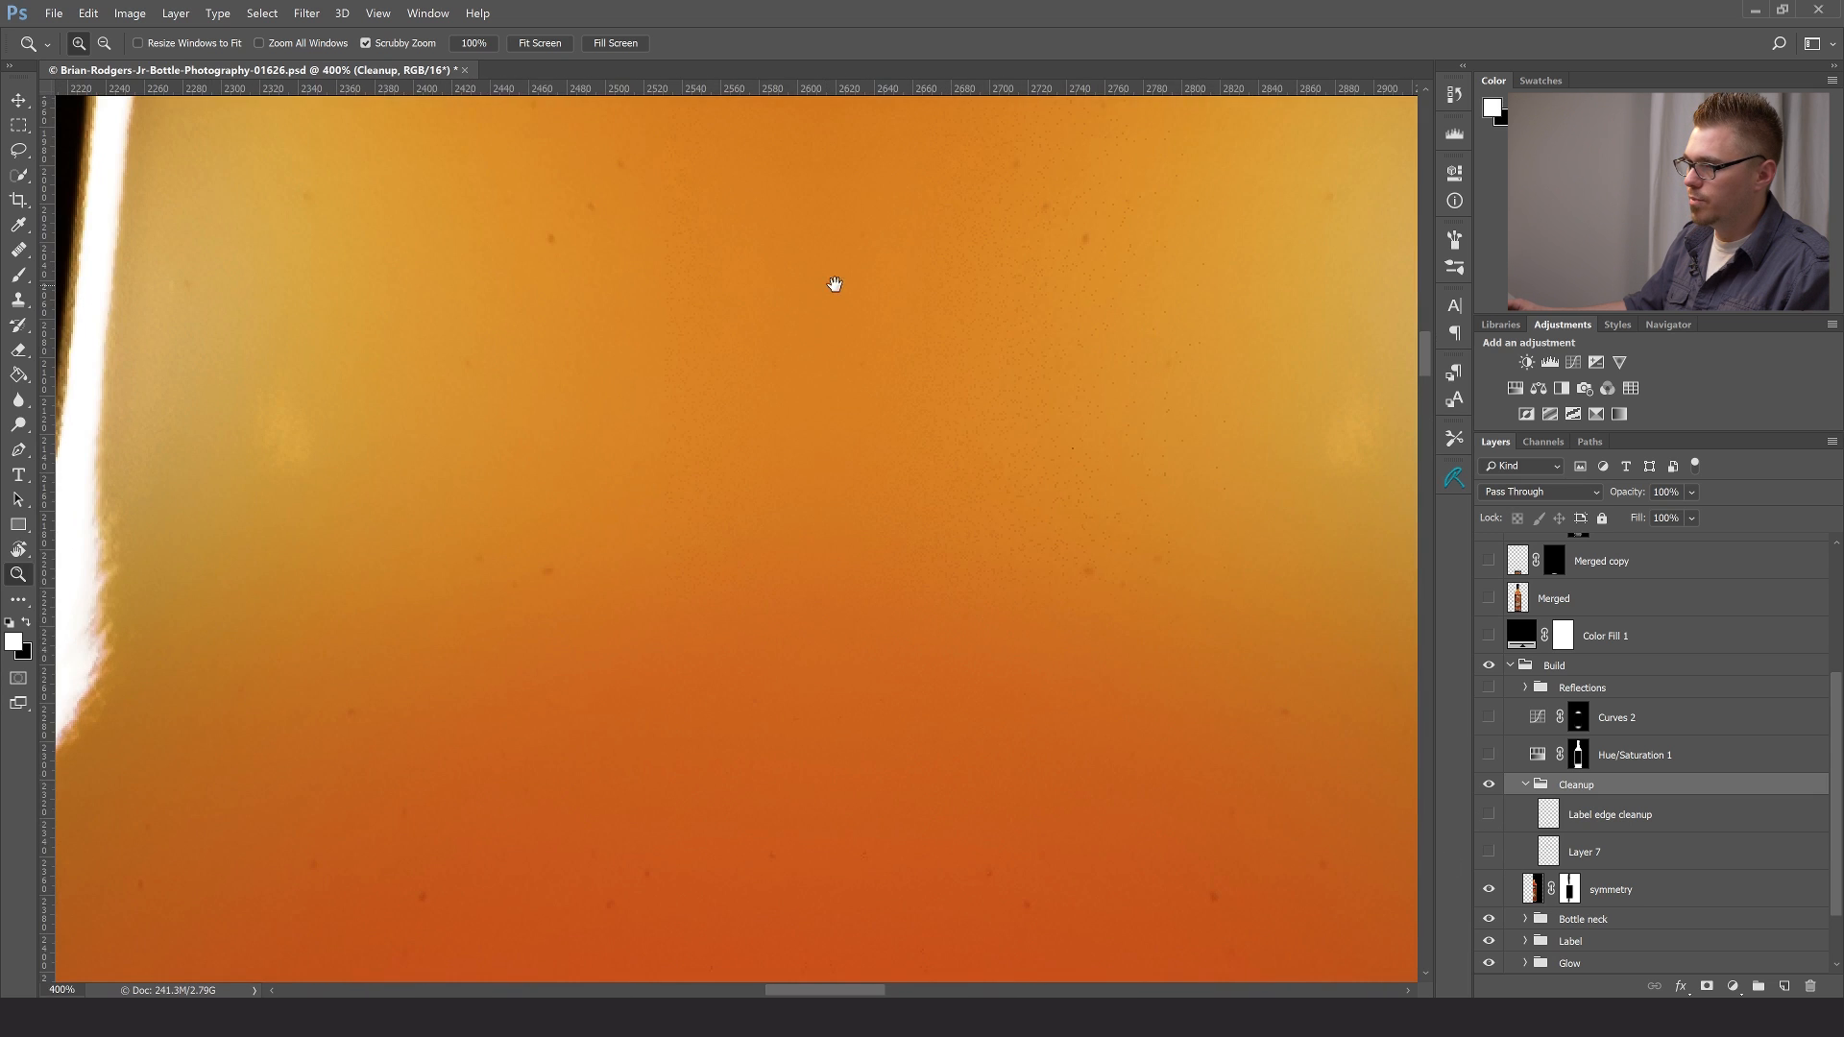
pyautogui.moveTo(836, 284); pyautogui.dragTo(827, 733)
pyautogui.moveTo(901, 539); pyautogui.dragTo(885, 652)
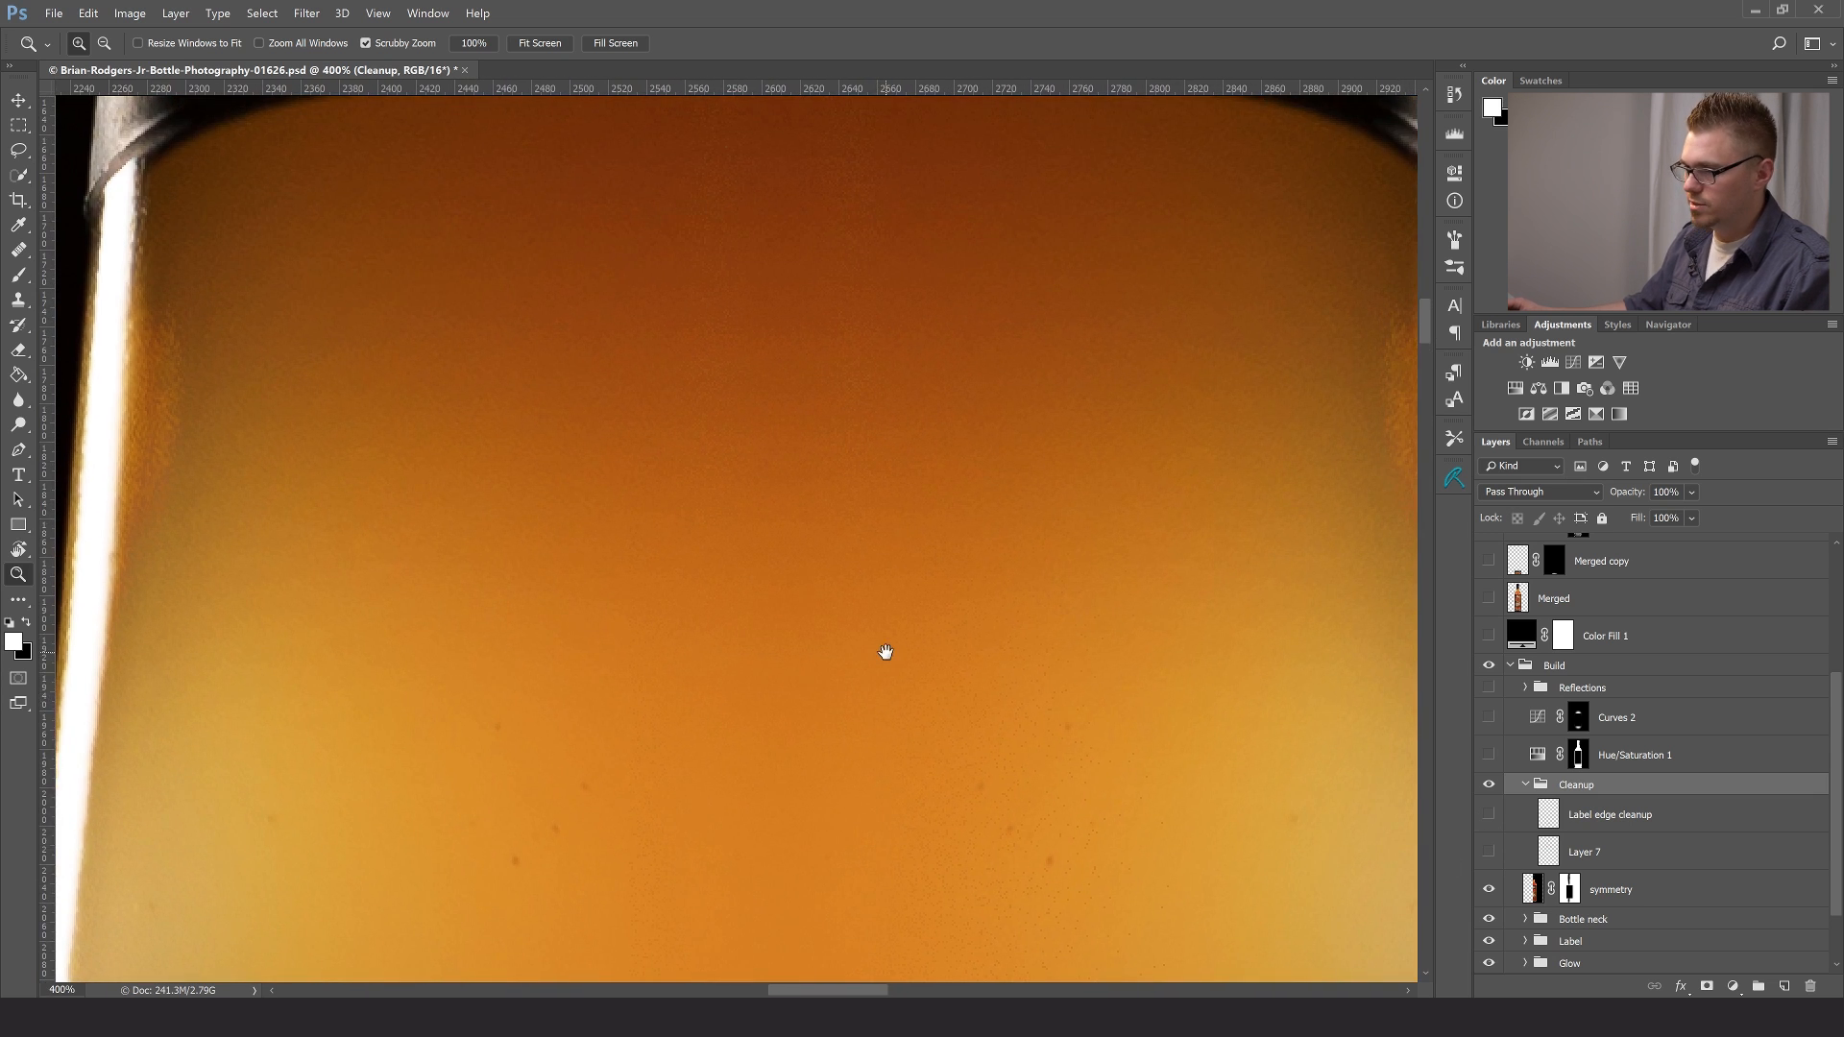
pyautogui.press('alt')
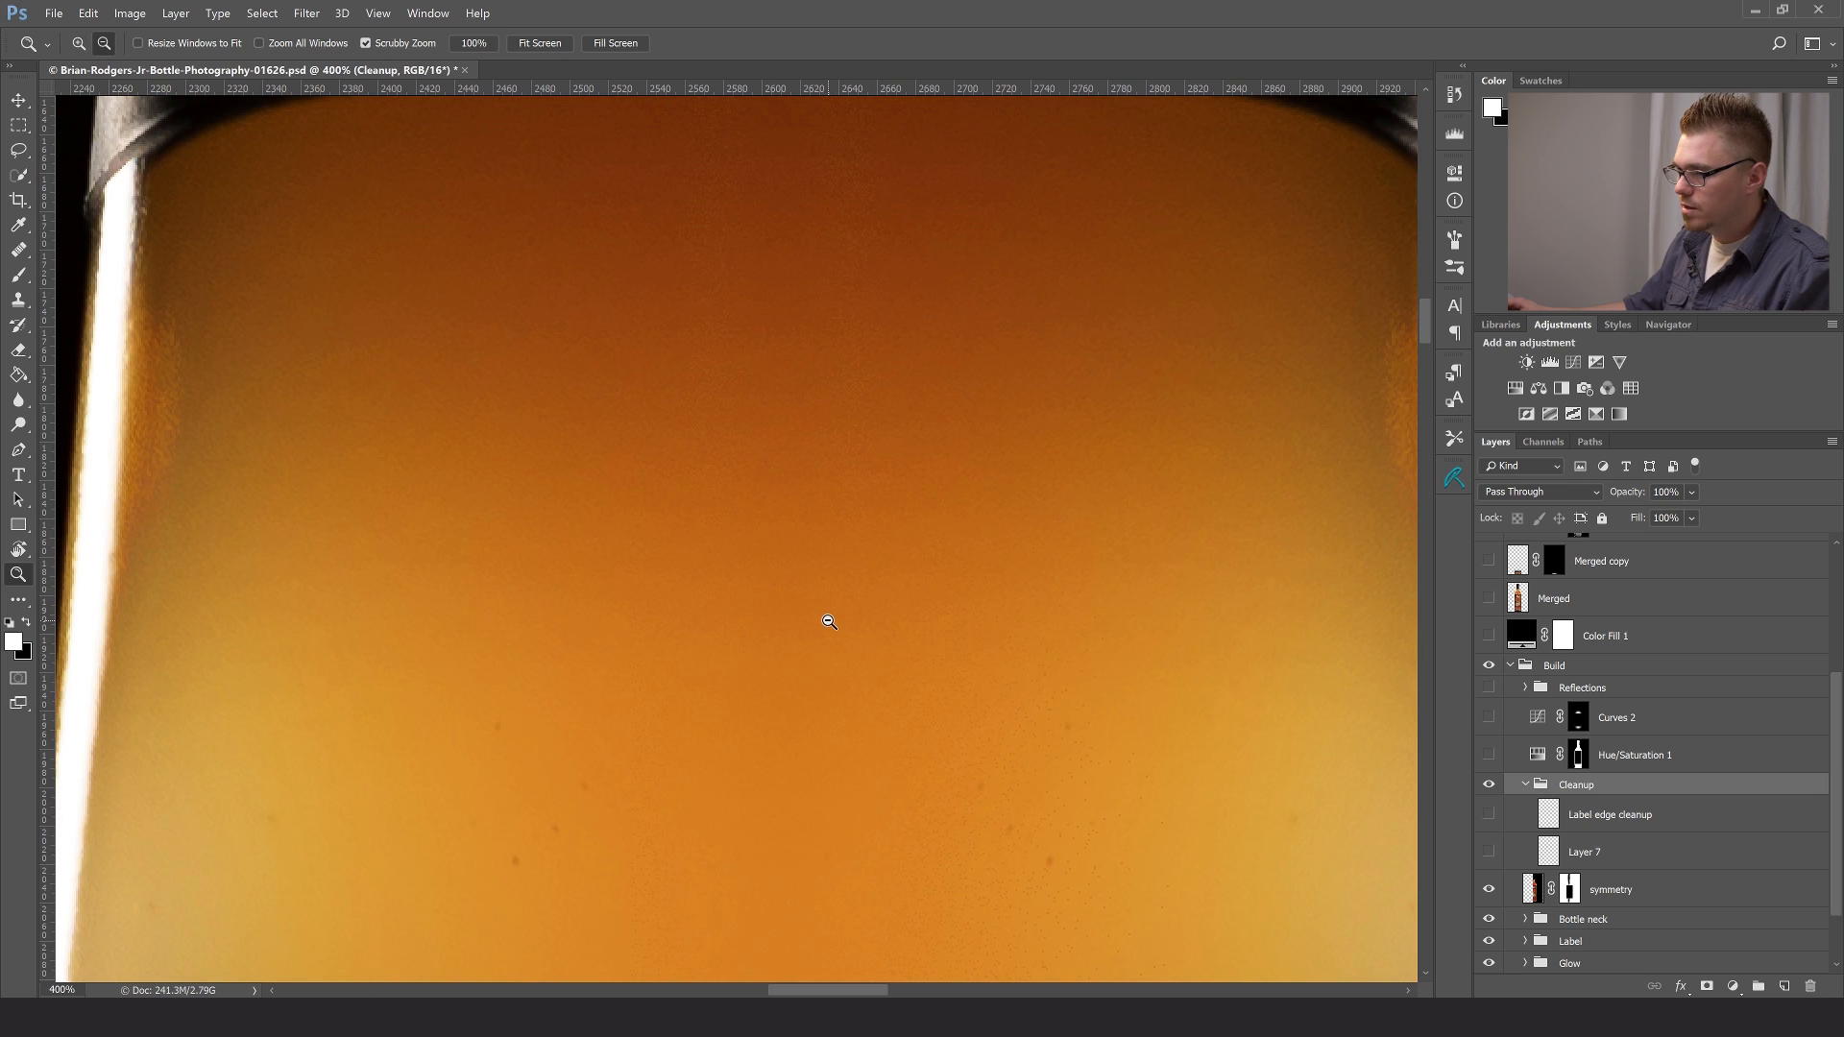
pyautogui.moveTo(793, 780); pyautogui.dragTo(791, 383)
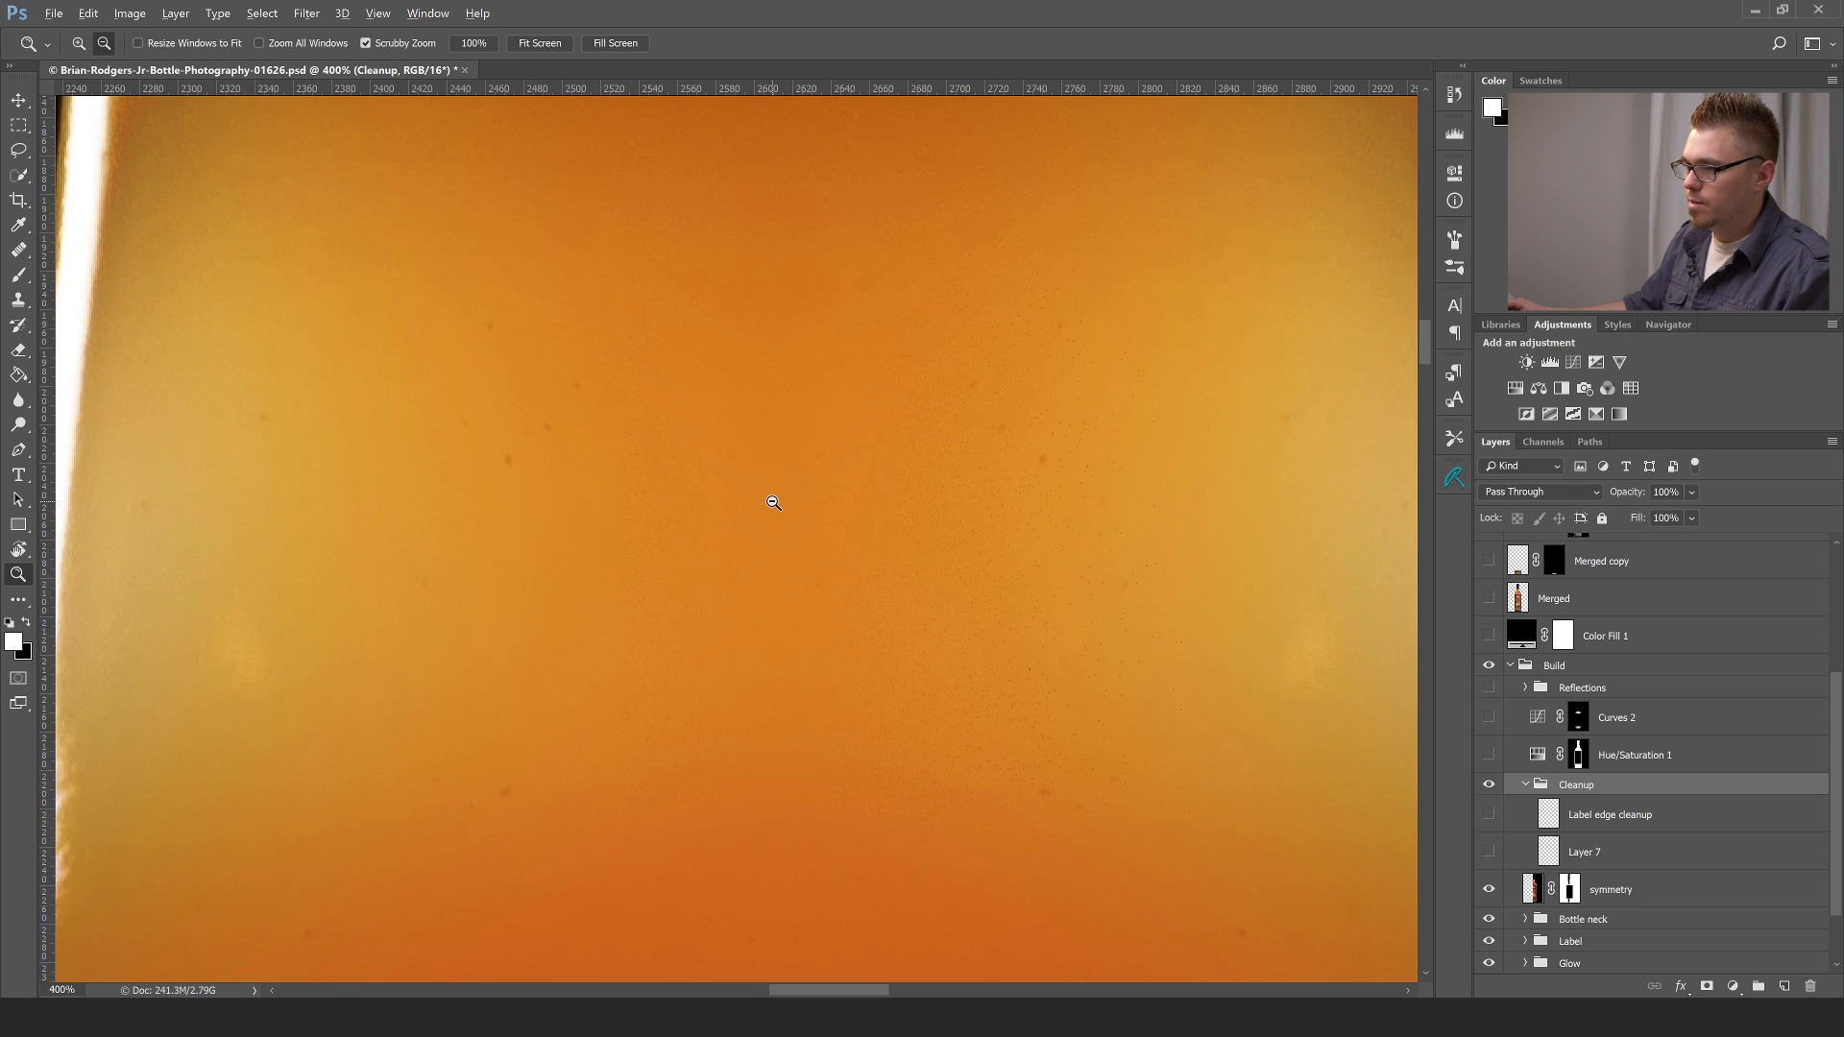
pyautogui.keyDown('alt'); pyautogui.click(773, 503); pyautogui.keyUp('alt')
pyautogui.keyDown('alt'); pyautogui.click(773, 502); pyautogui.keyUp('alt')
pyautogui.keyDown('alt'); pyautogui.click(773, 503); pyautogui.keyUp('alt')
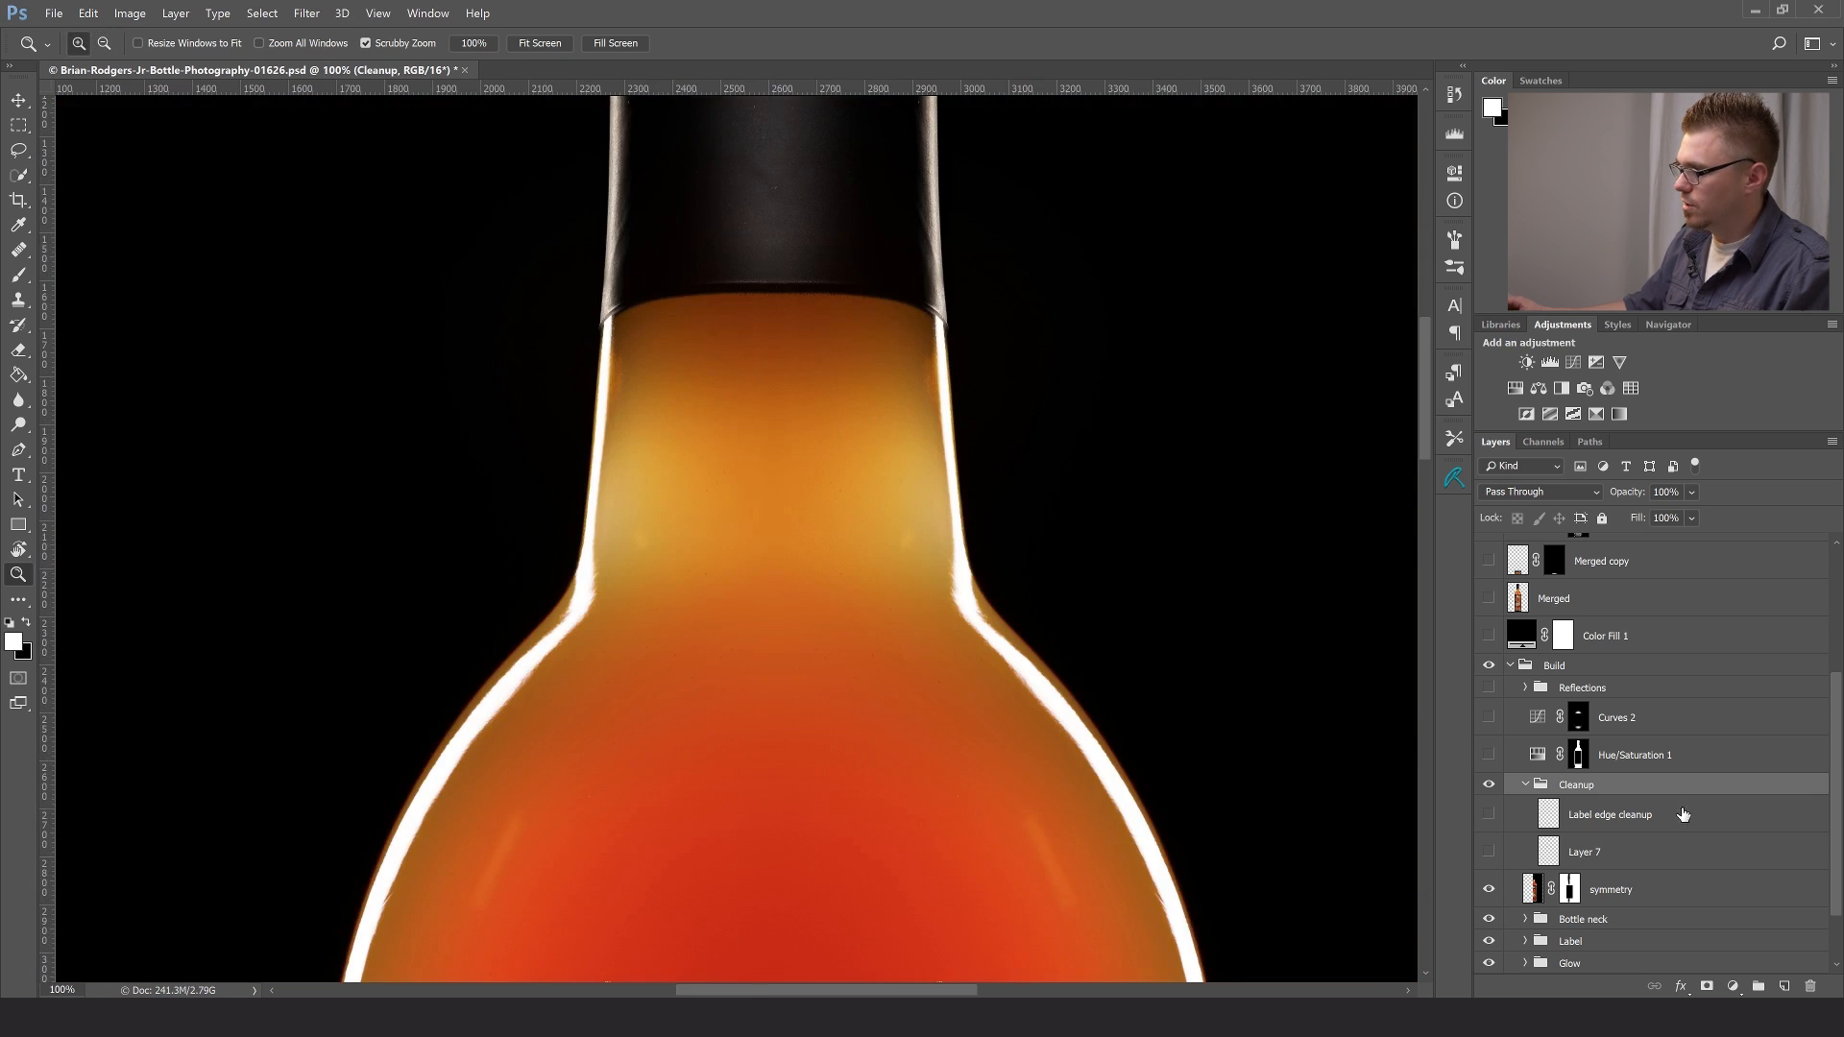
# - Make Layer 7 in the Cleanup group visible and inspect the retouched neck and shoulders up close
pyautogui.press('x')
pyautogui.click(708, 510)
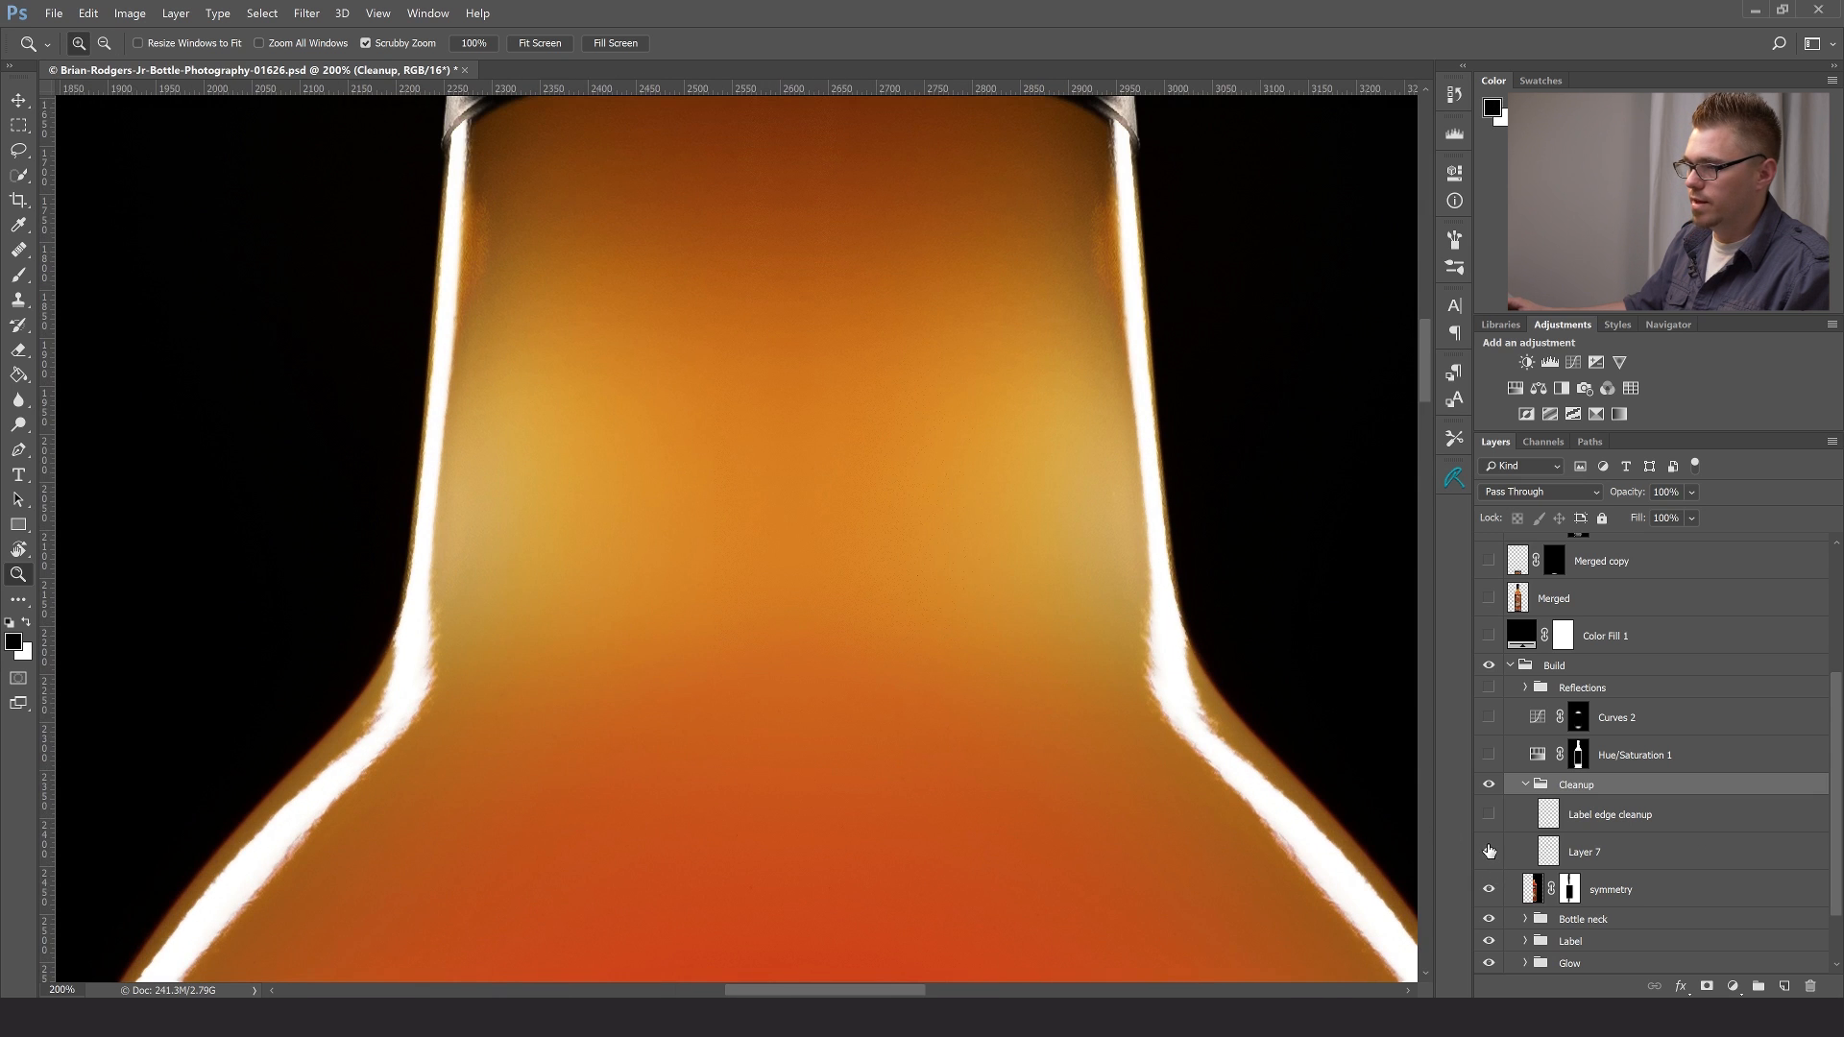
pyautogui.moveTo(589, 702); pyautogui.dragTo(605, 107)
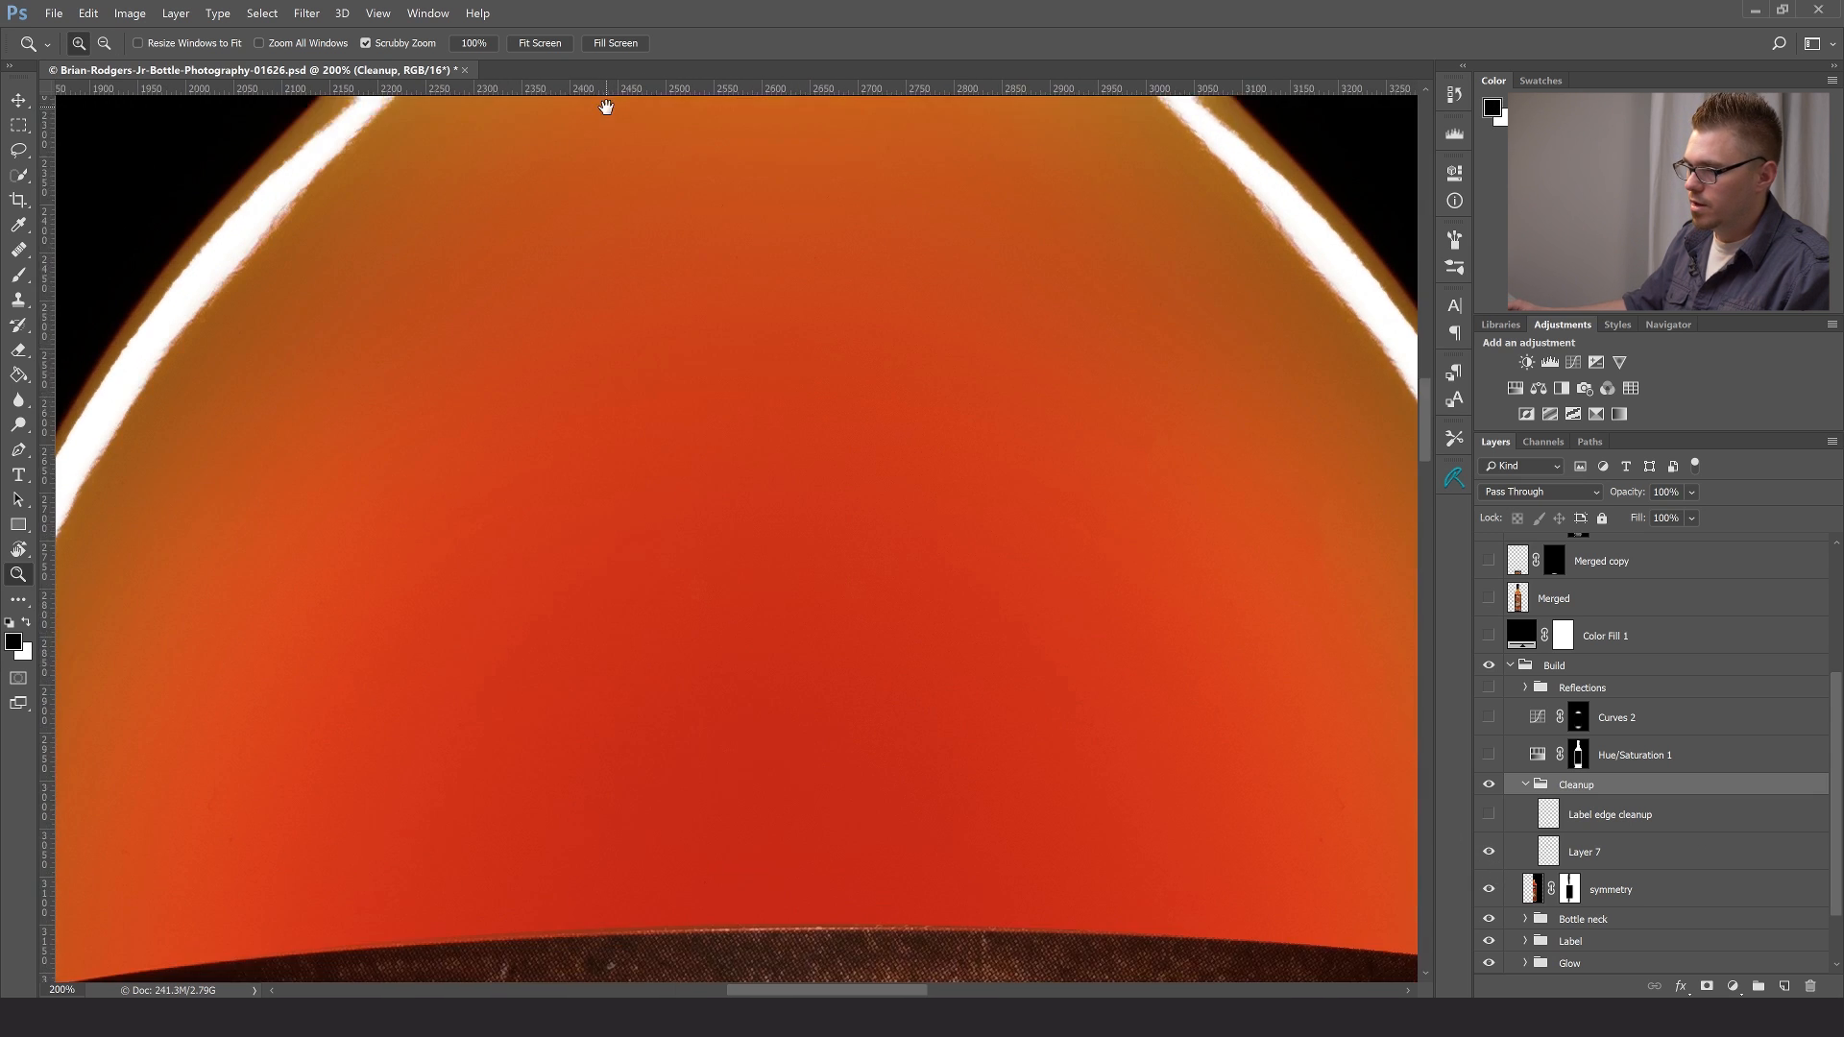
pyautogui.keyDown('alt'); pyautogui.click(803, 554); pyautogui.keyUp('alt')
pyautogui.moveTo(920, 480); pyautogui.dragTo(883, 514)
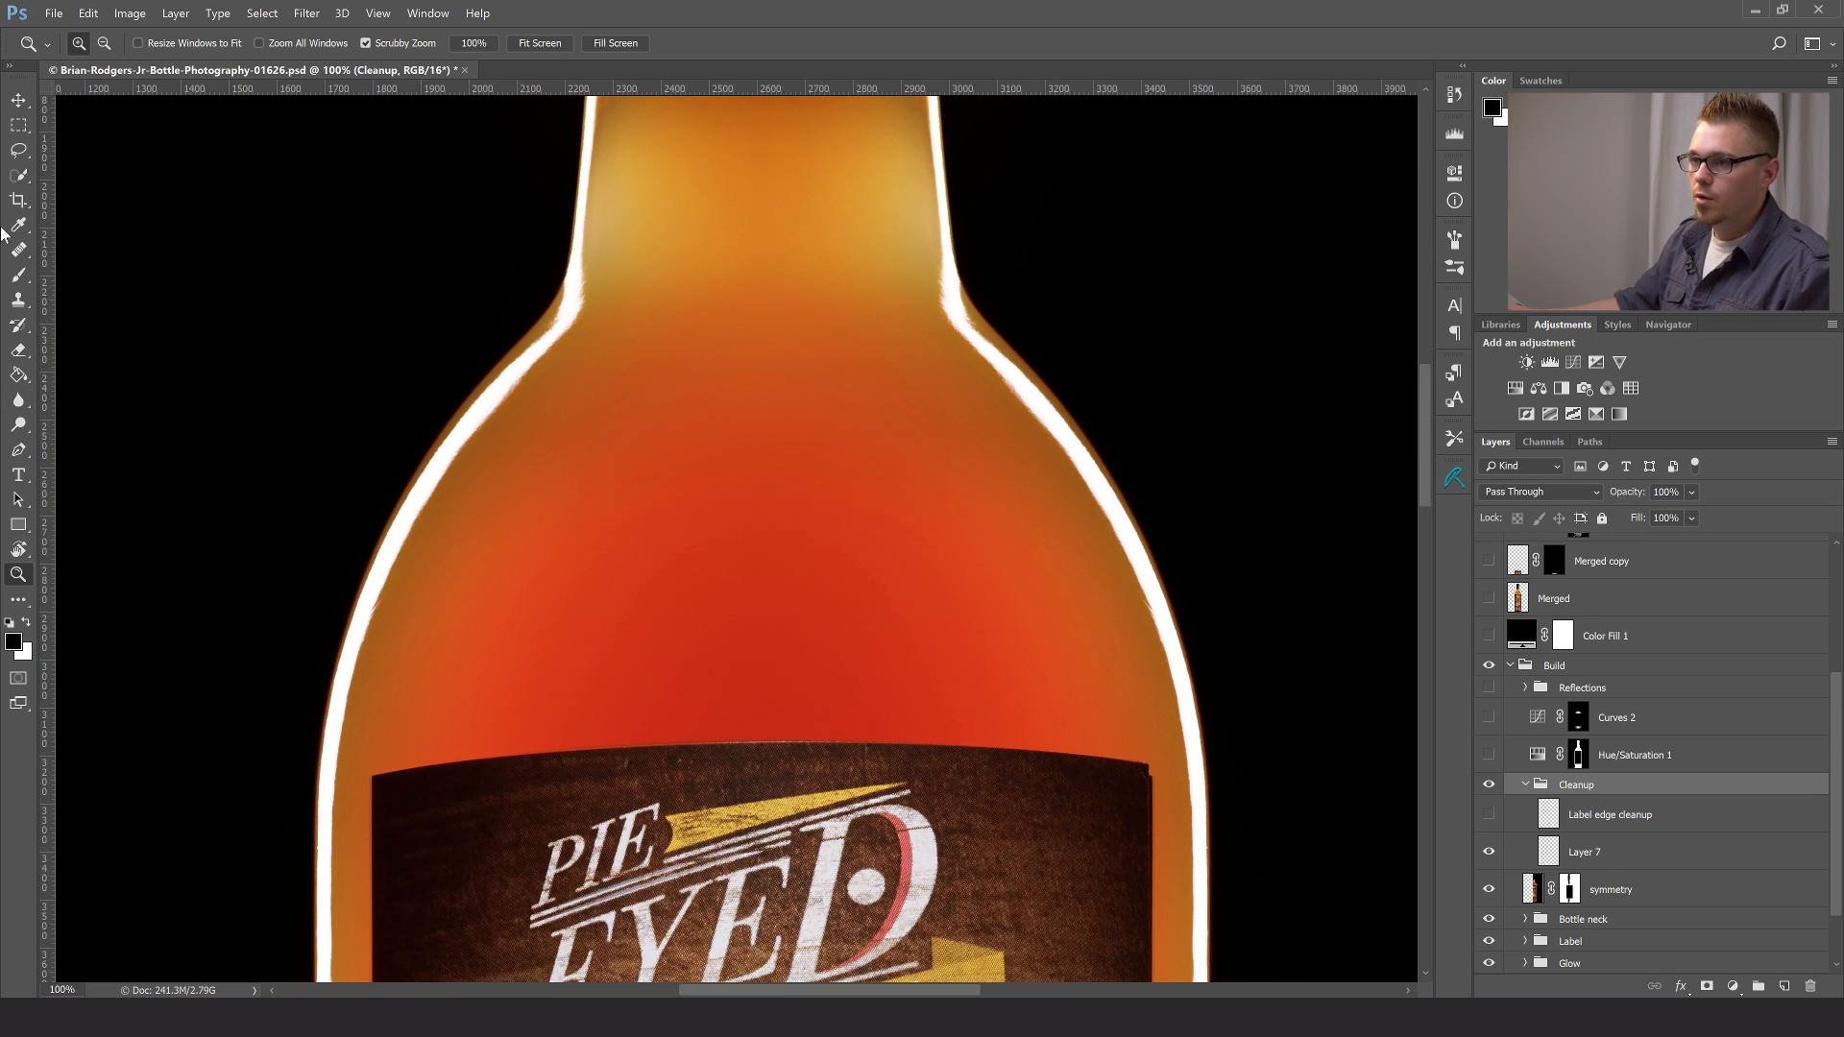
# - Show the Spot Healing Brush among the retouching tools, and switch back to the Healing Brush
pyautogui.click(18, 252)
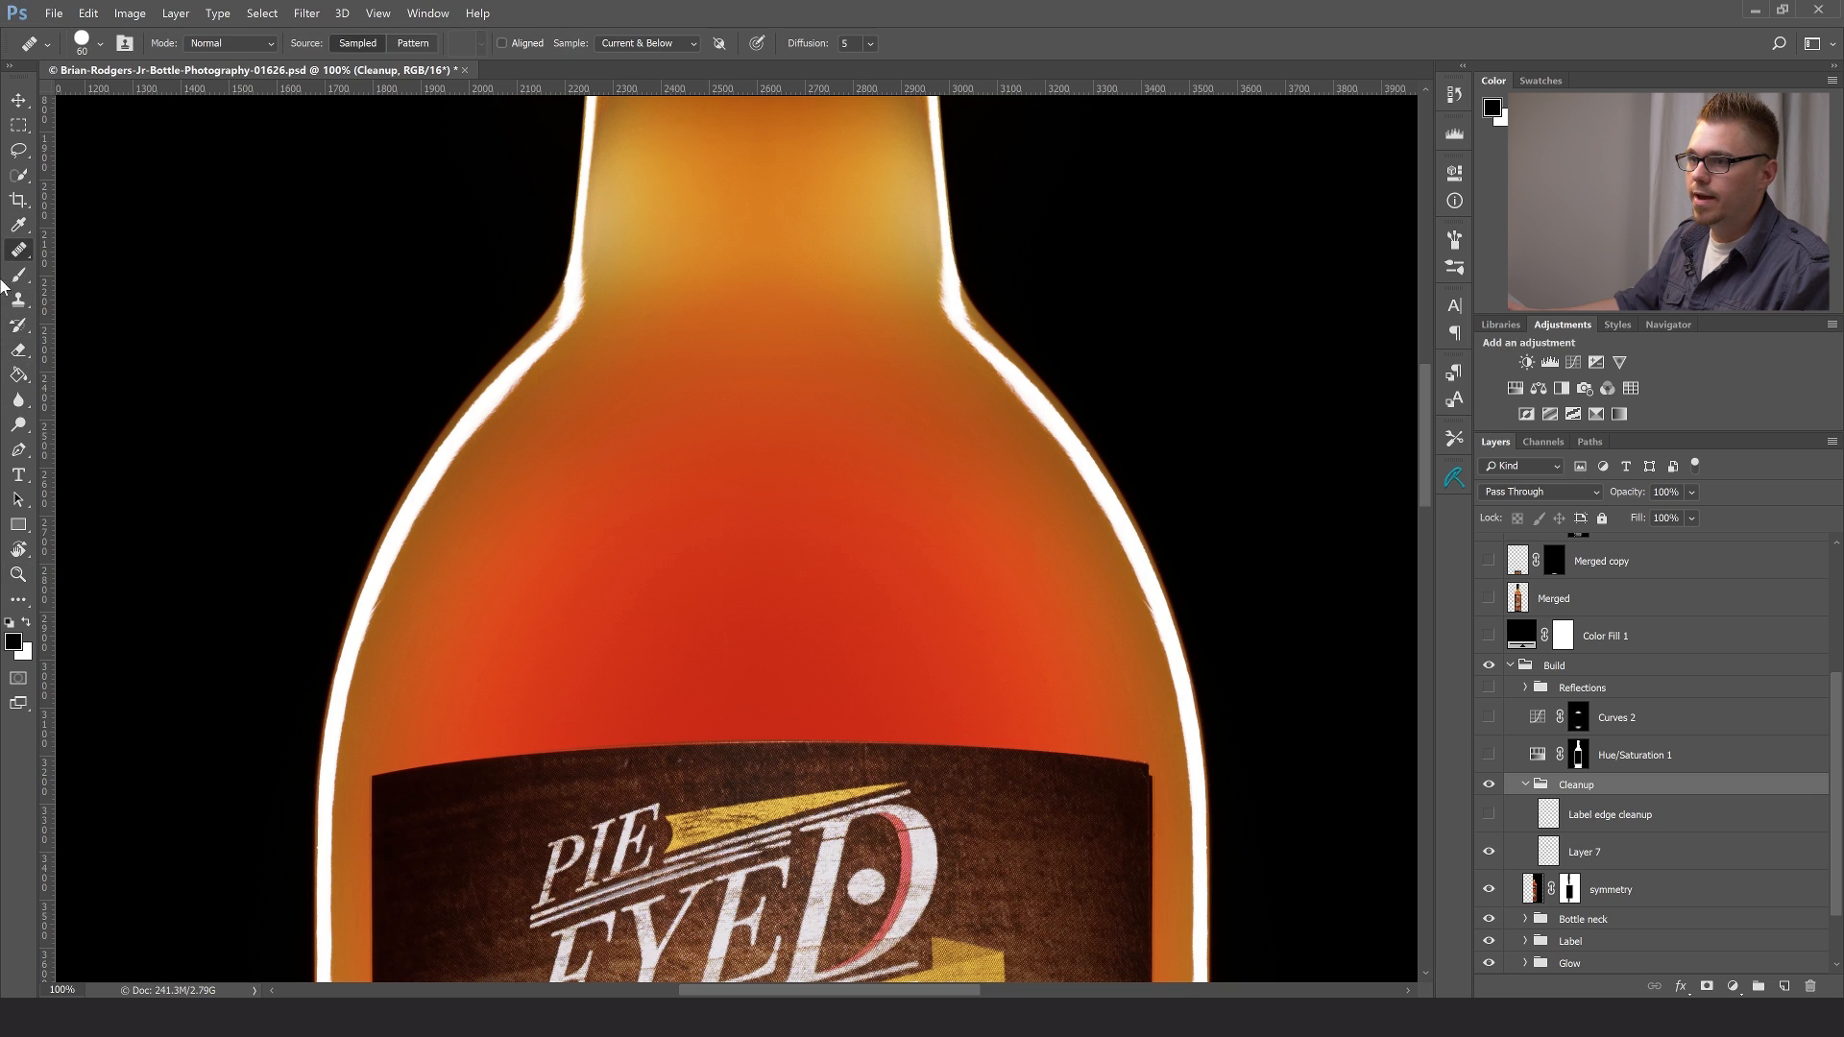
pyautogui.rightClick(27, 248)
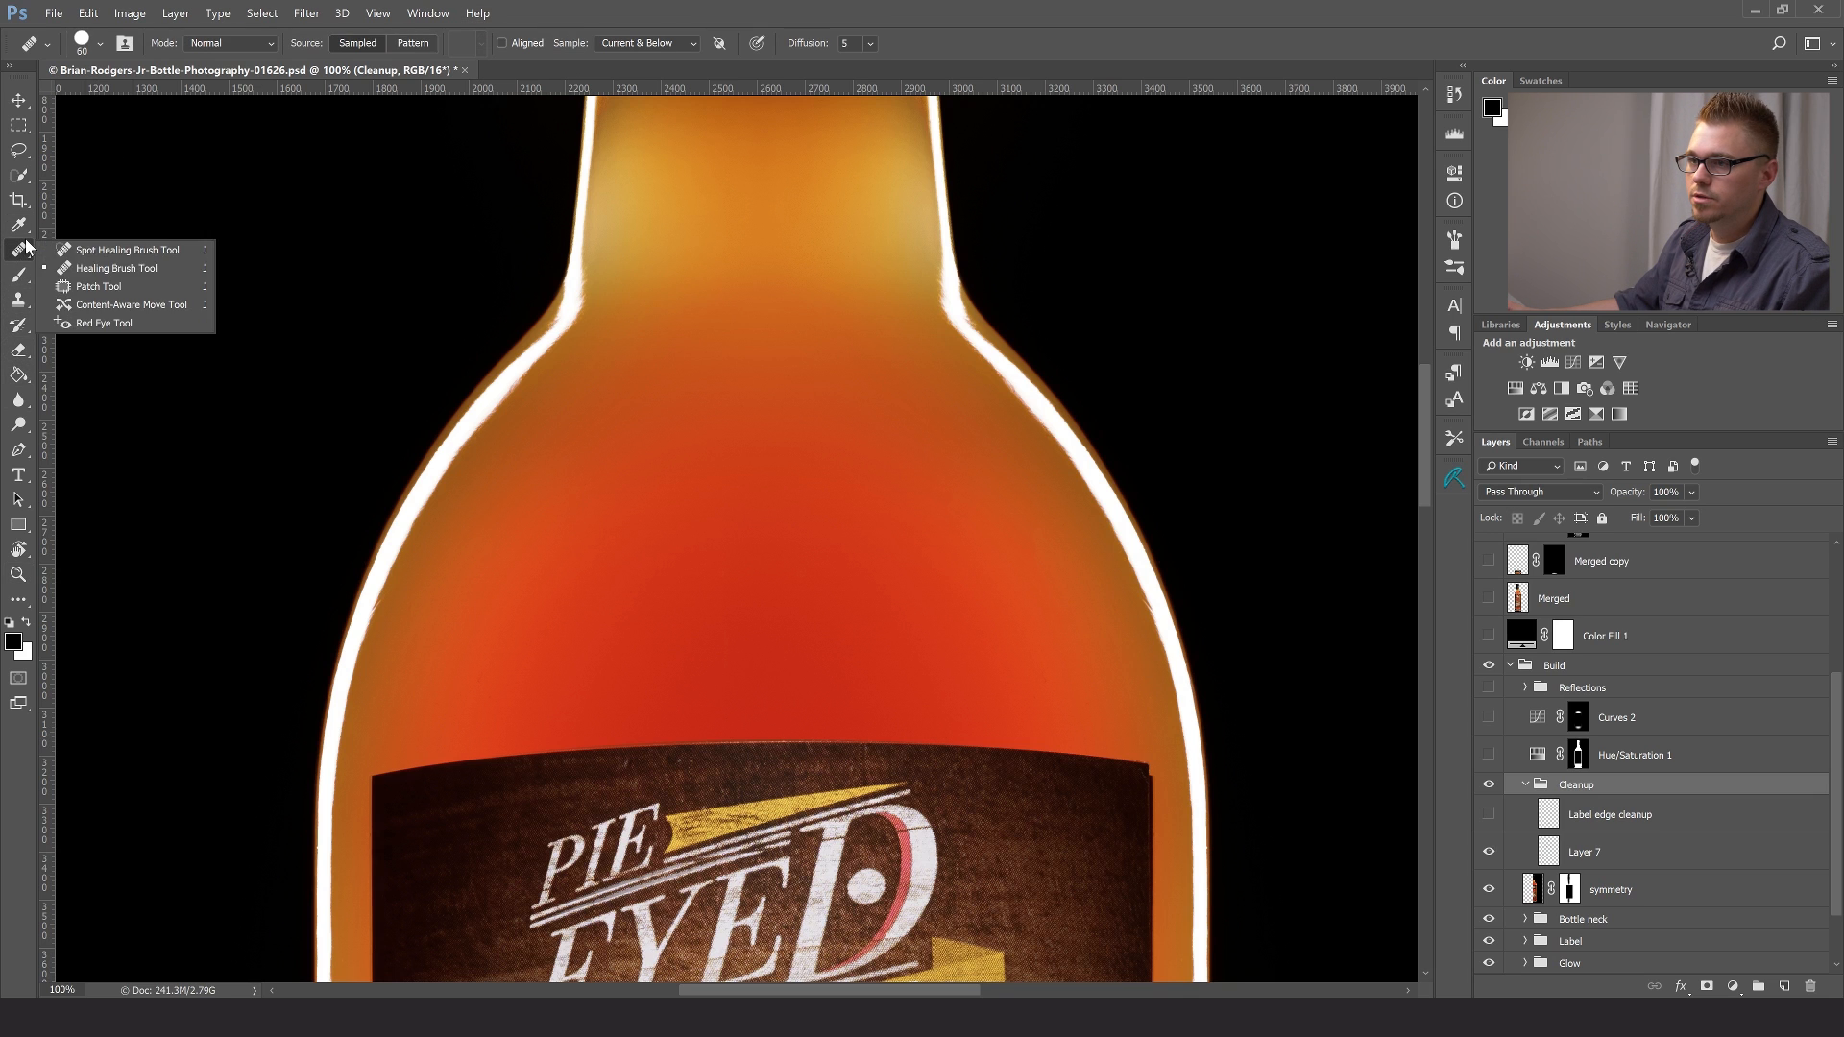
pyautogui.click(73, 251)
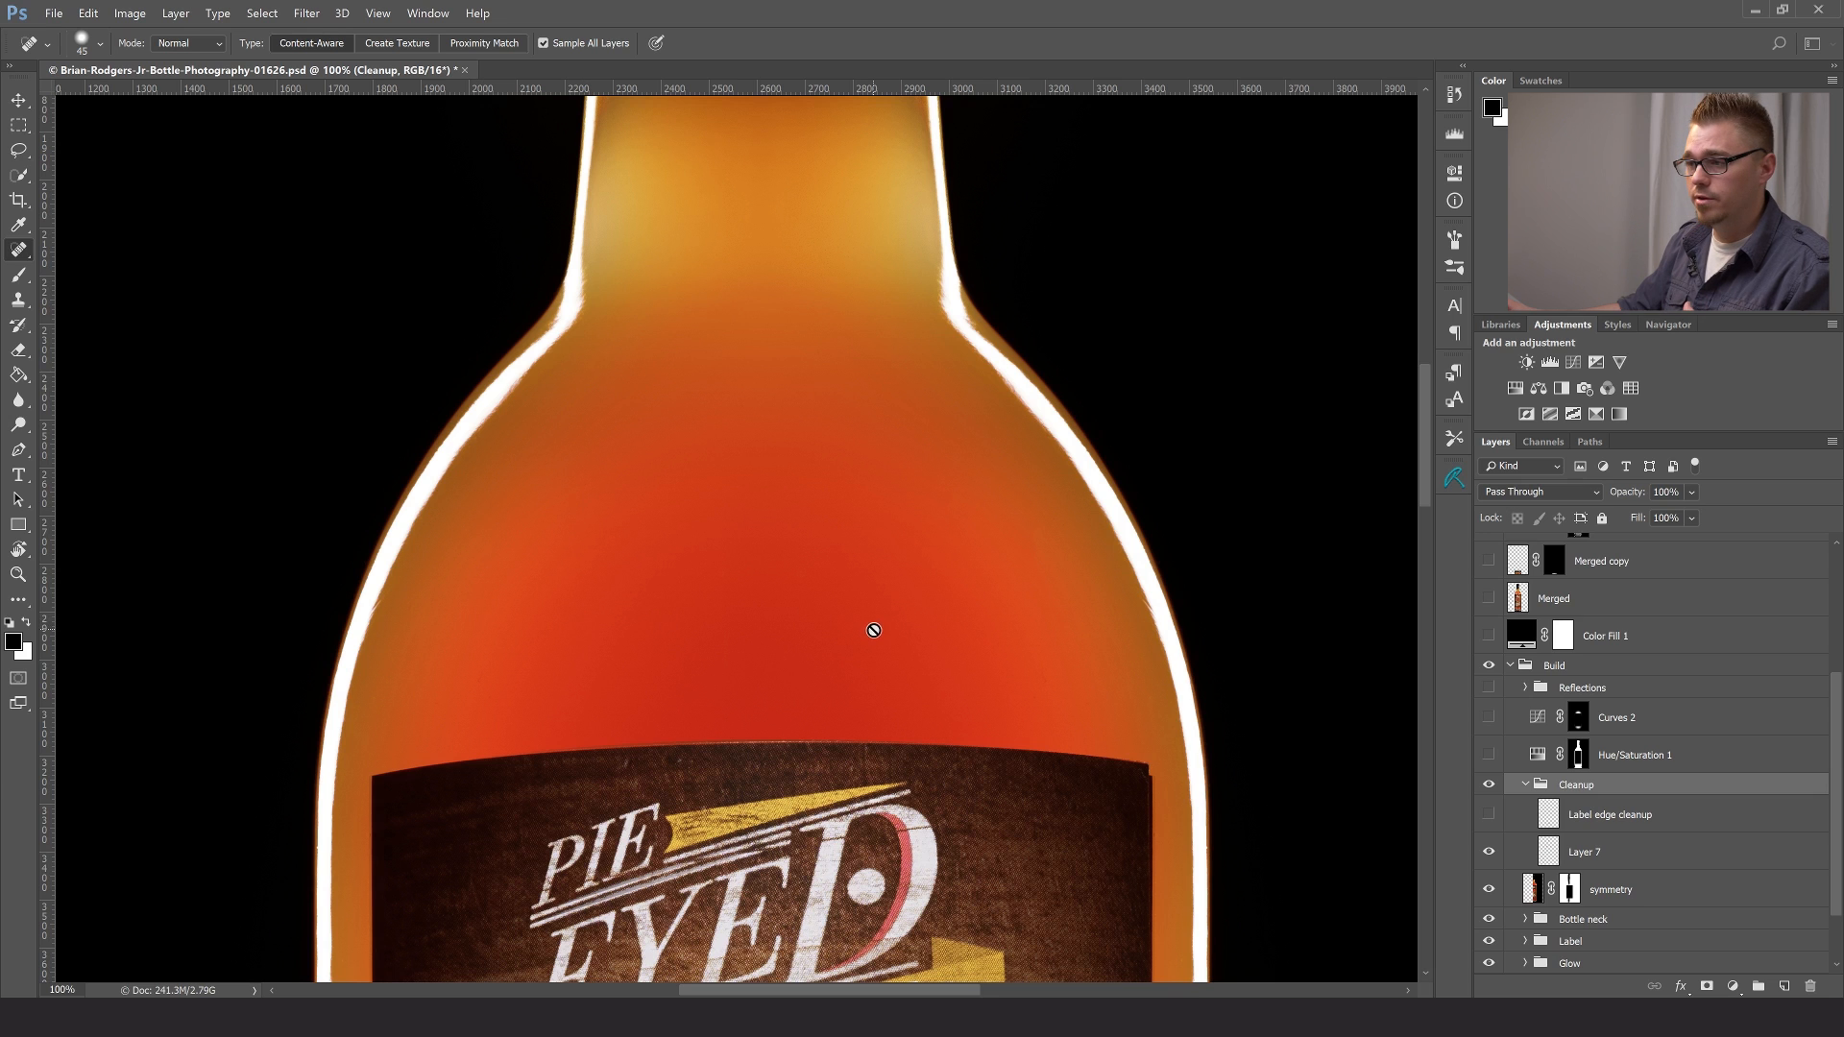
pyautogui.rightClick(19, 251)
pyautogui.click(74, 269)
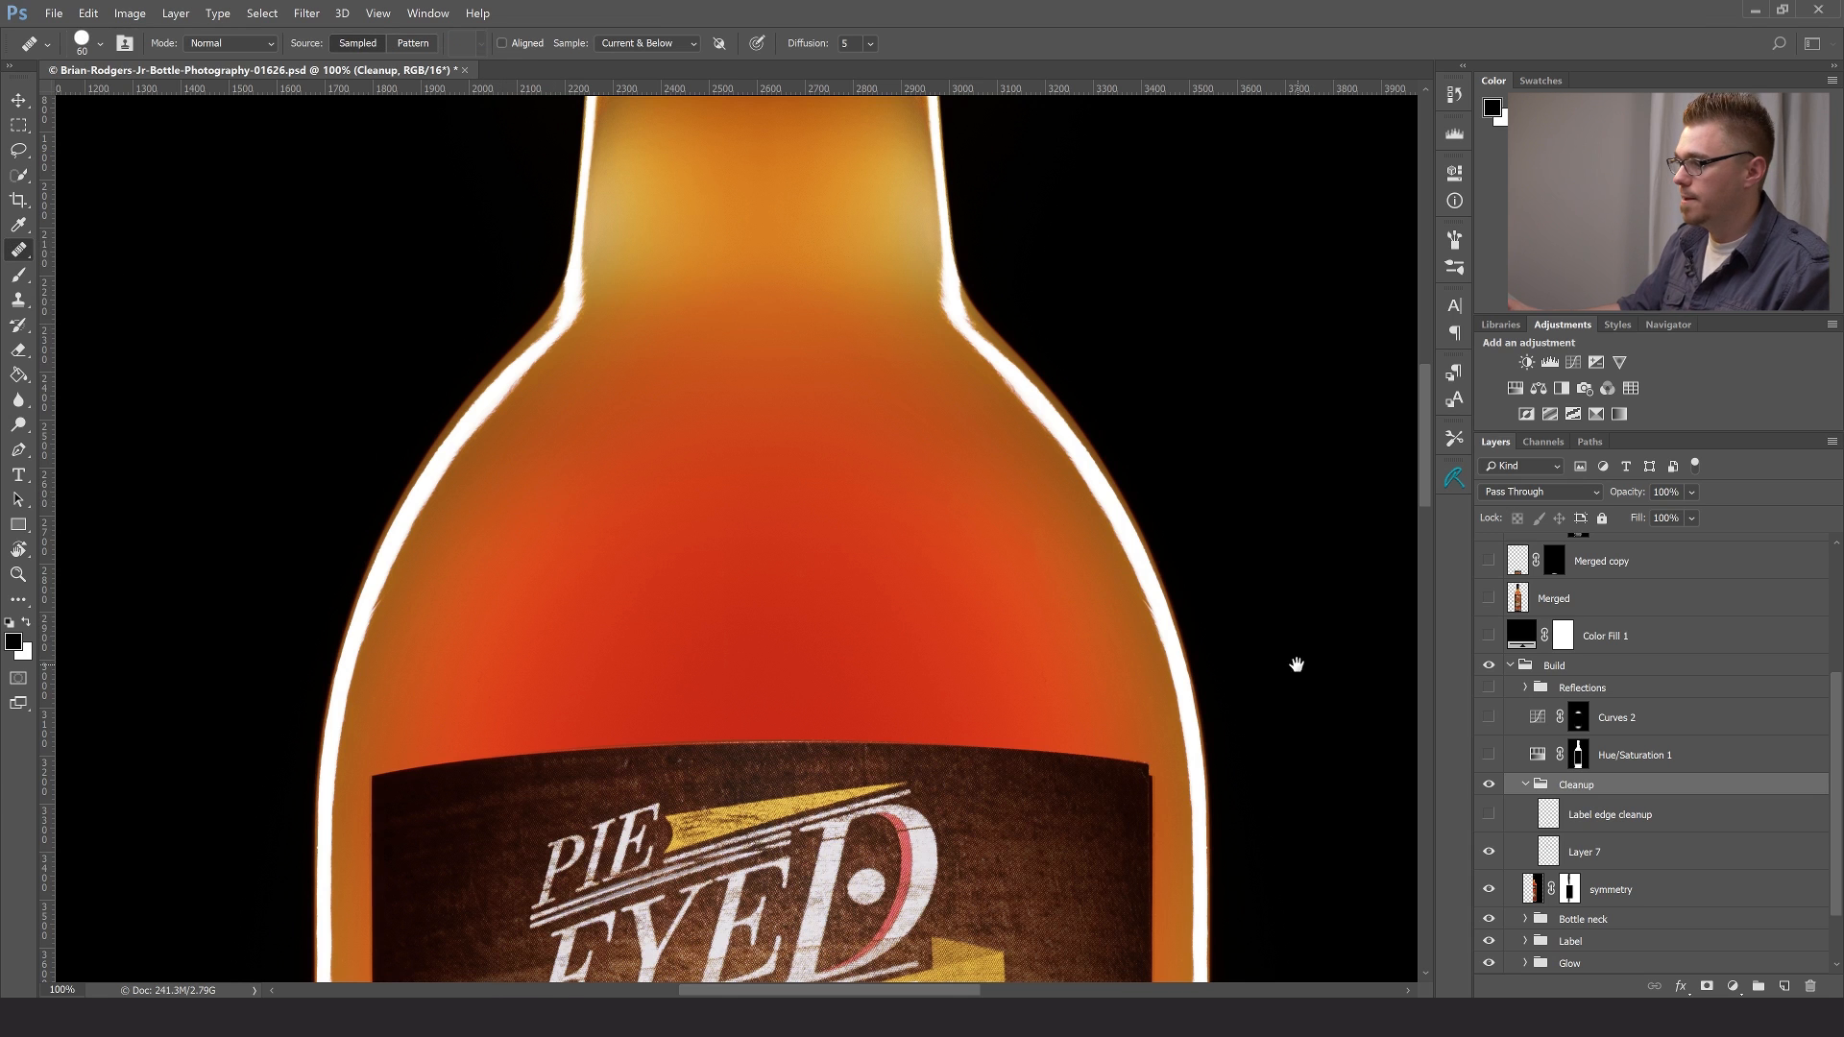
# - Make the Label edge cleanup layer visible while viewing the label's upper-right corner at 300%
pyautogui.moveTo(1297, 659); pyautogui.dragTo(1215, 532)
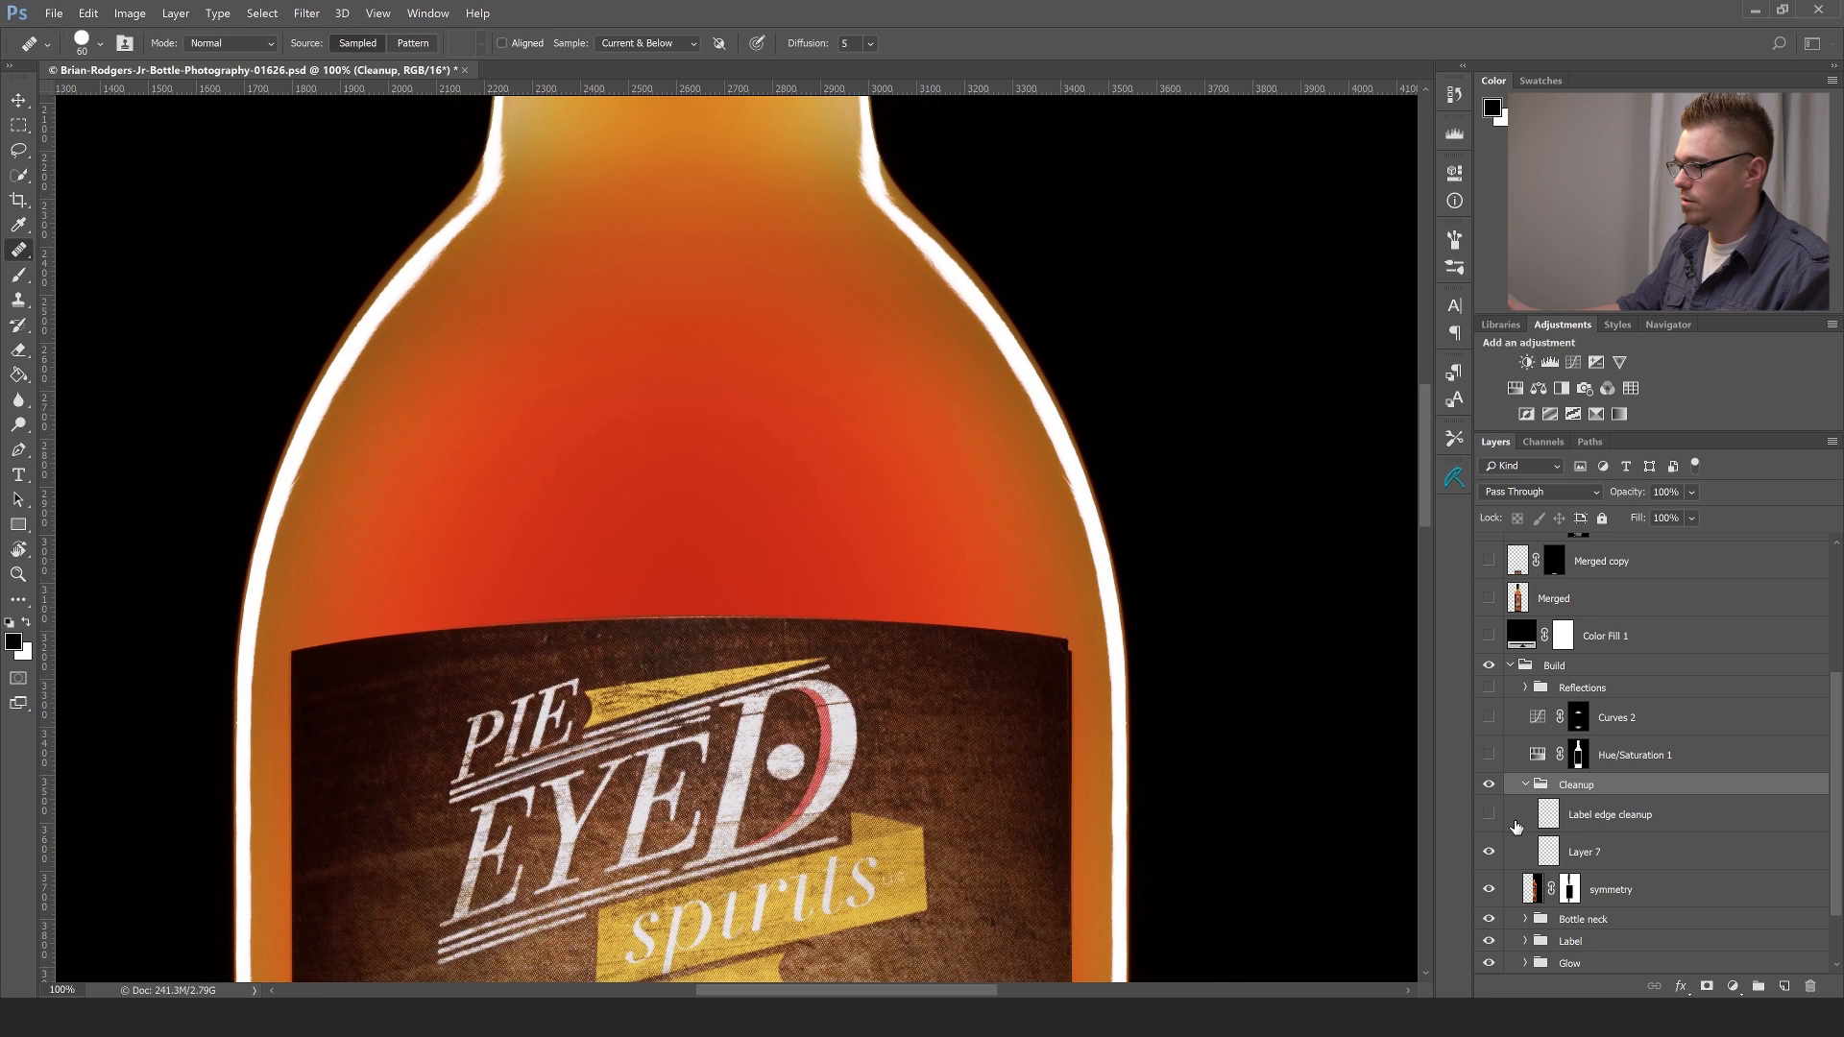
pyautogui.press('z')
pyautogui.click(1121, 736)
pyautogui.click(1086, 589)
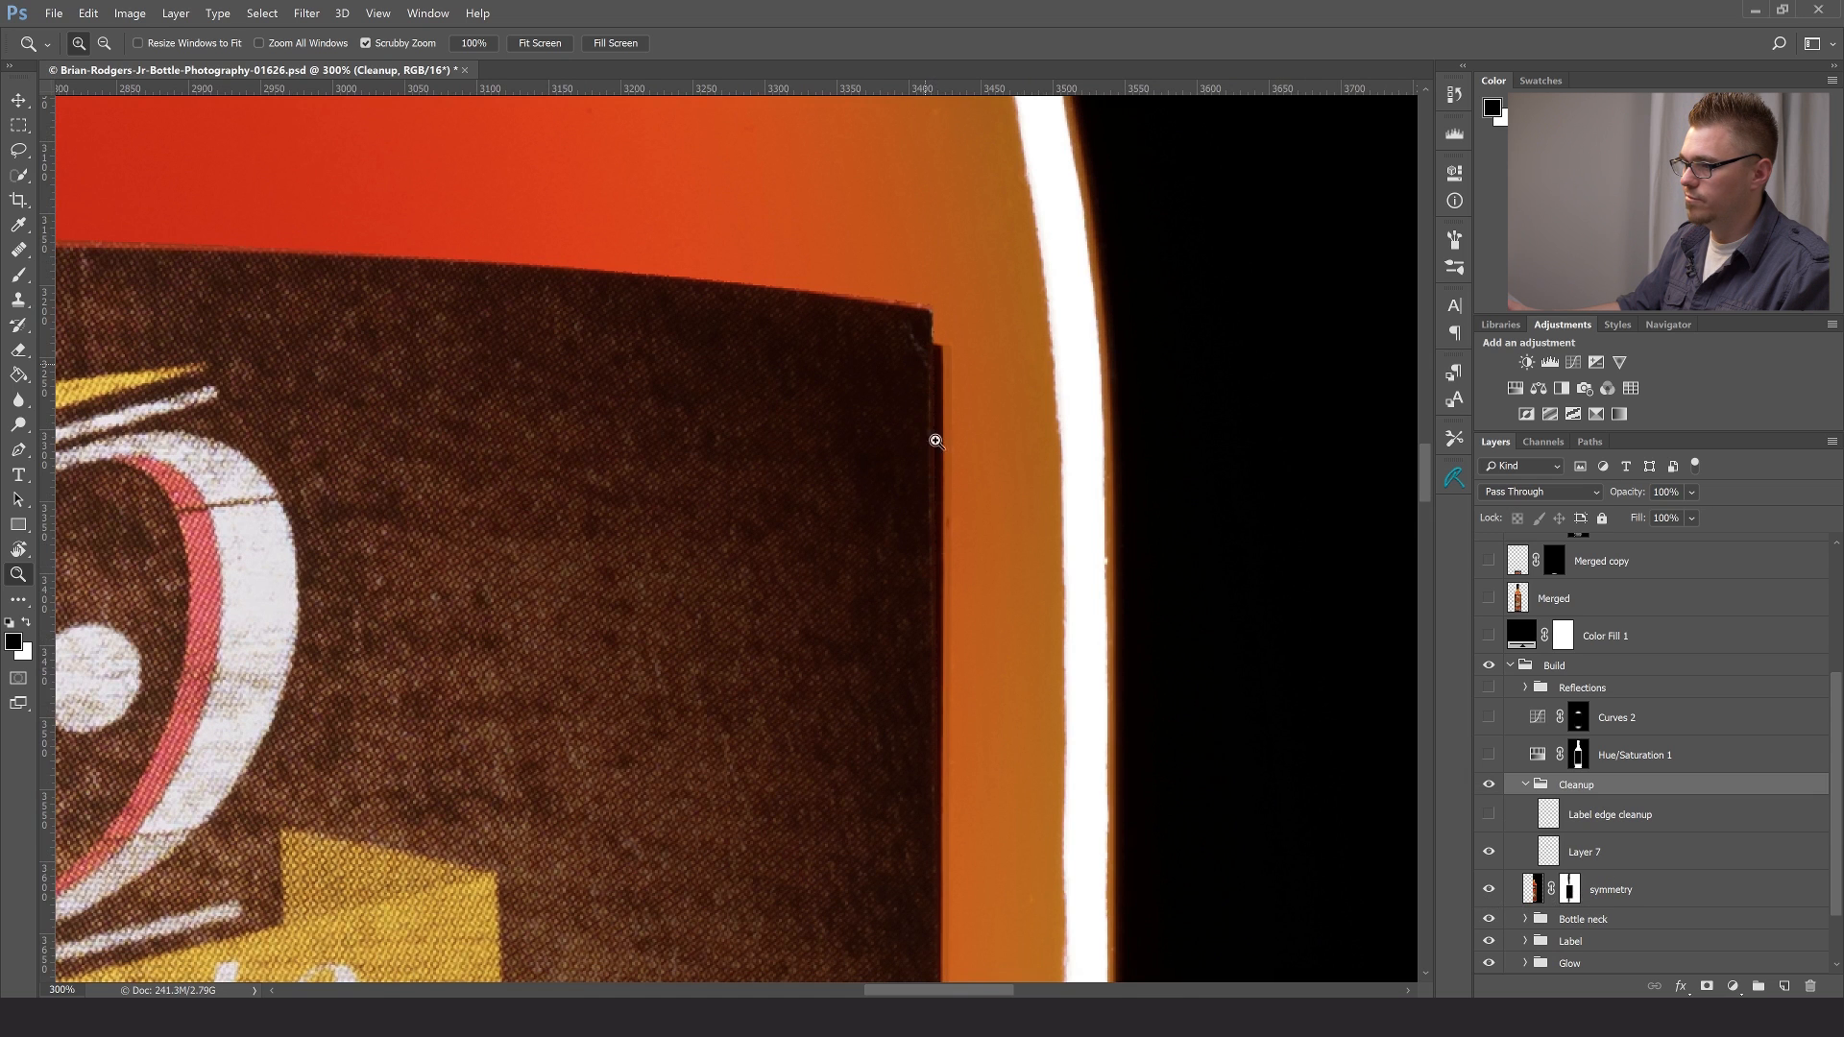
pyautogui.moveTo(934, 480); pyautogui.dragTo(1009, 618)
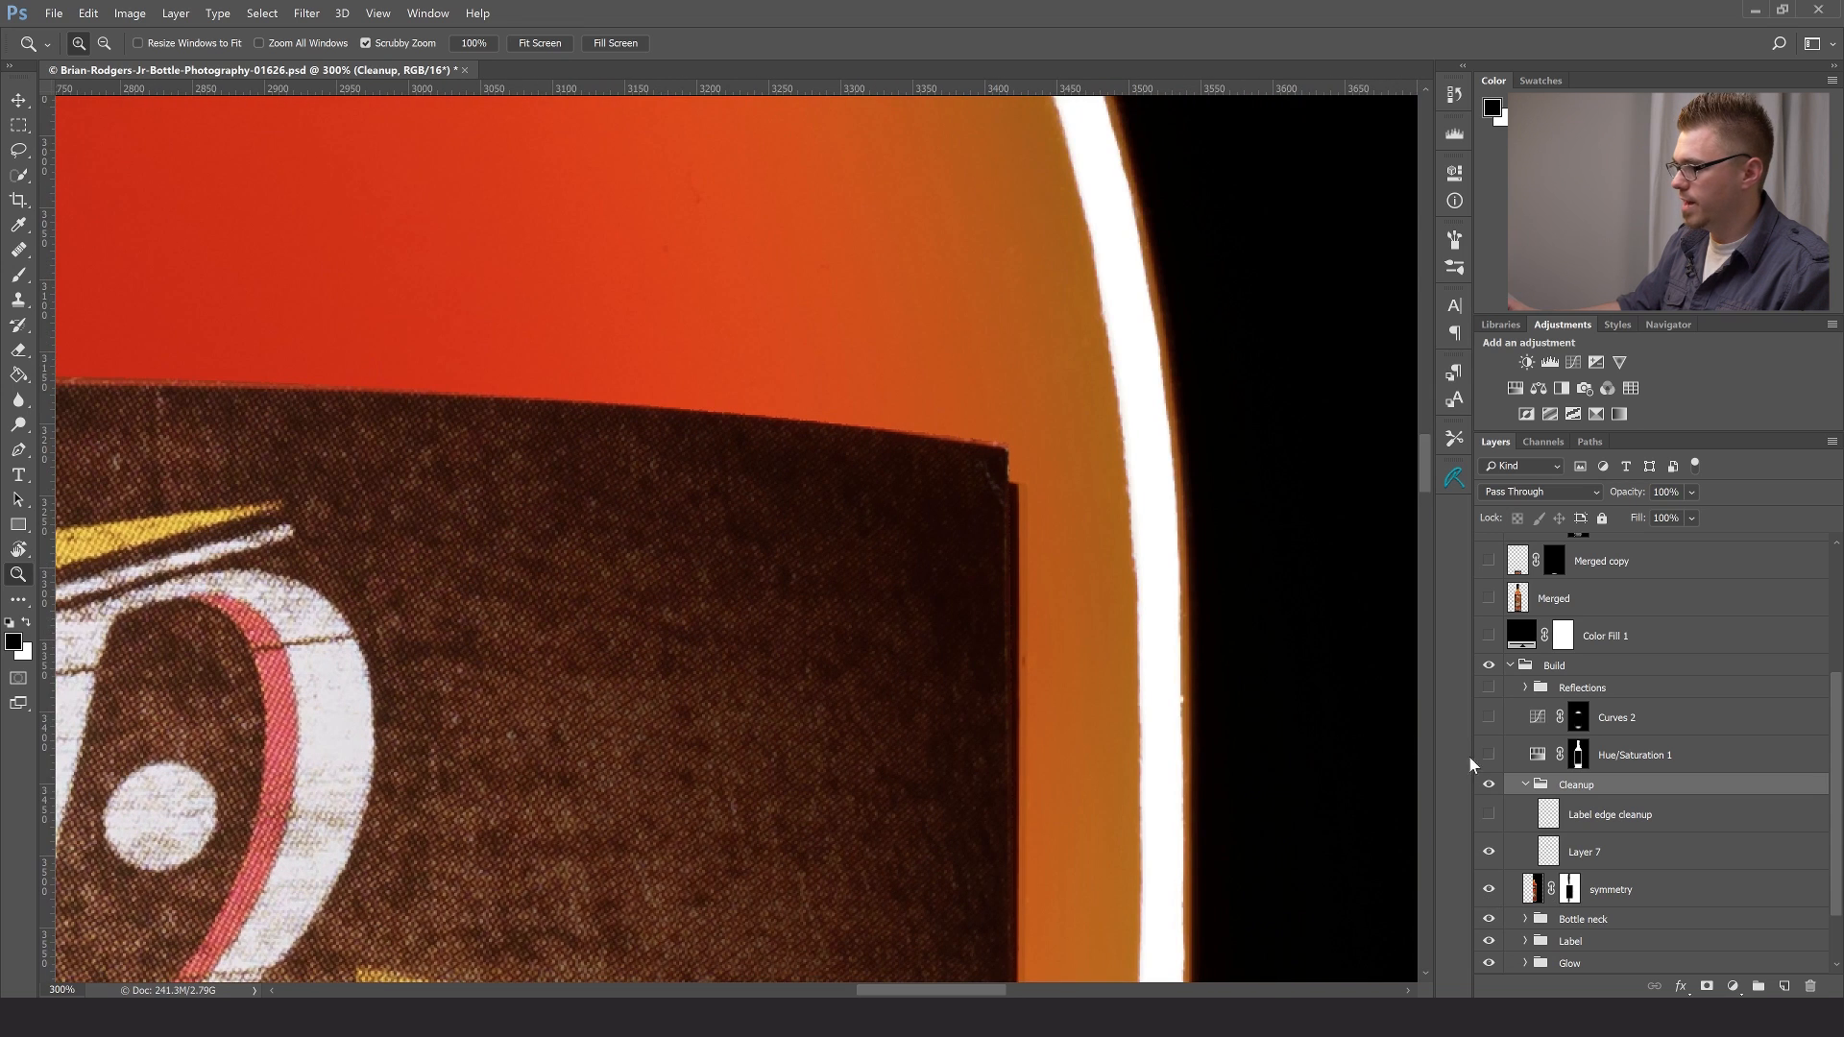
pyautogui.click(1491, 816)
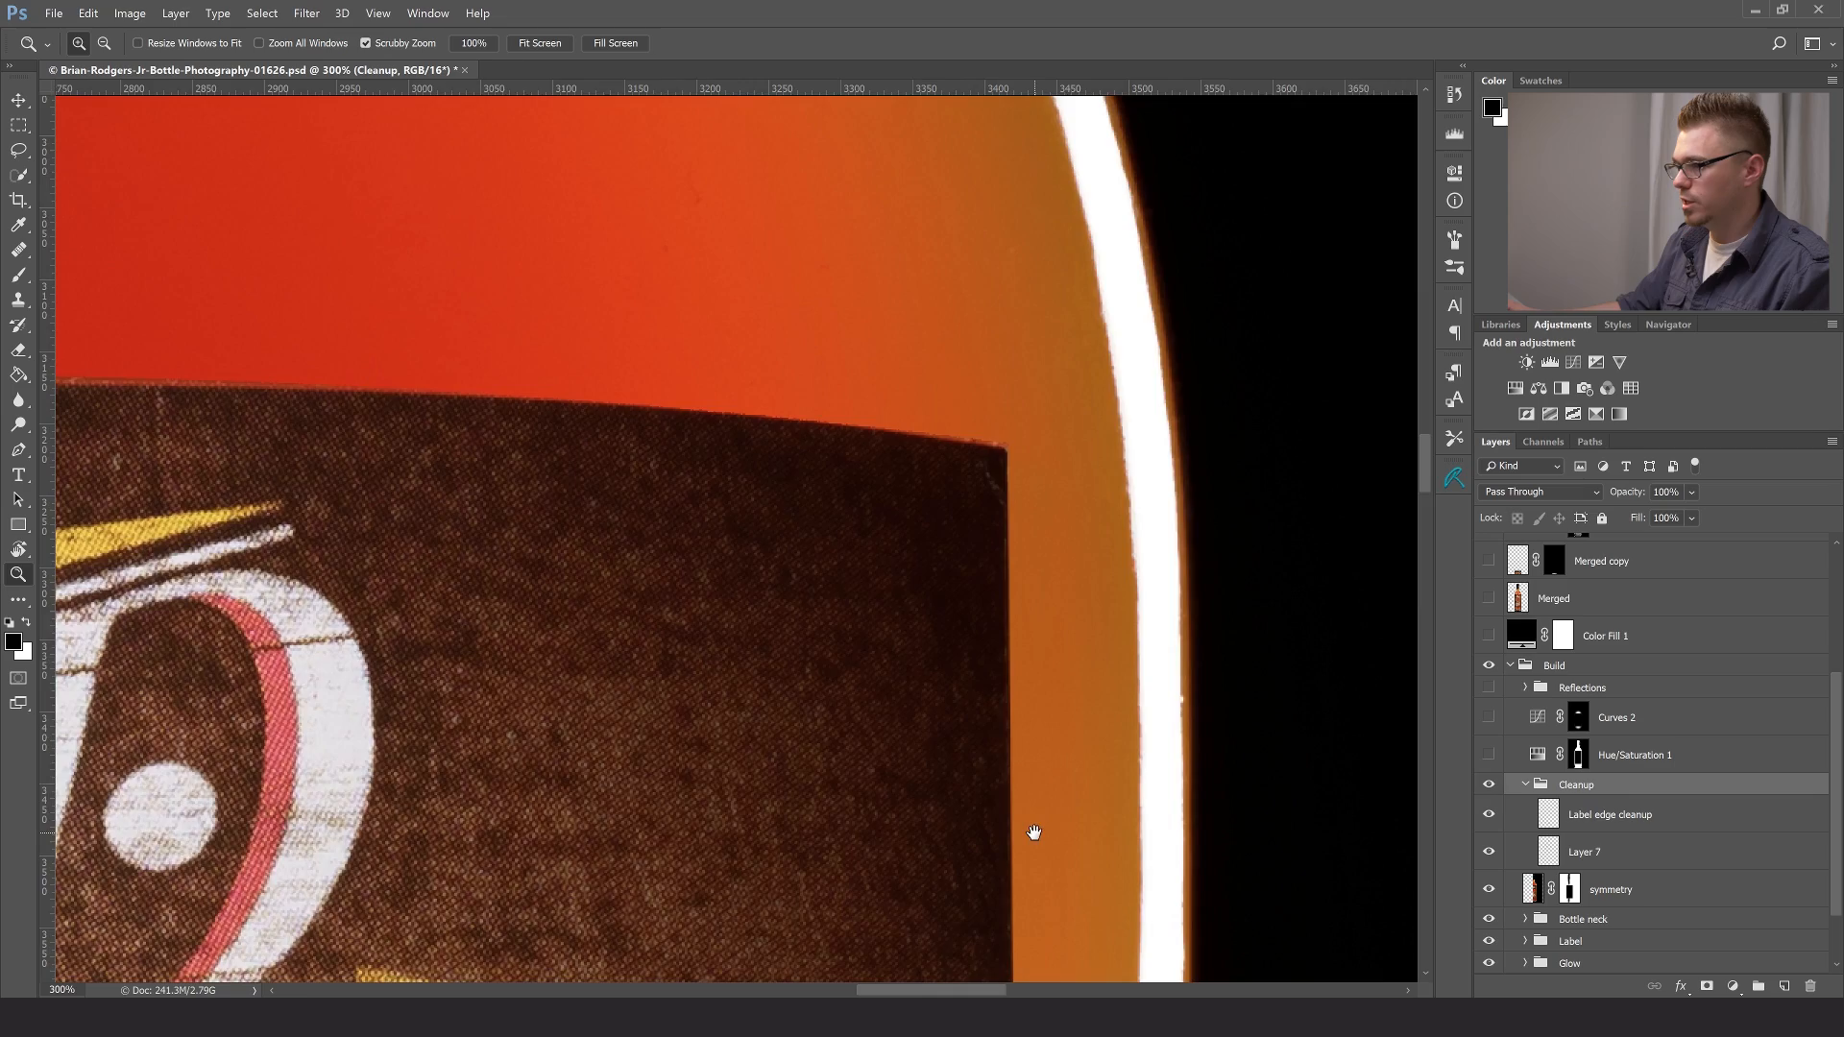
# - Inspect the label's retouched right edge down to the description text, and collapse the Cleanup group with the whole bottle in view
pyautogui.moveTo(1034, 836); pyautogui.dragTo(1013, 285)
pyautogui.moveTo(1057, 951); pyautogui.dragTo(1040, 402)
pyautogui.moveTo(1049, 801); pyautogui.dragTo(1030, 308)
pyautogui.moveTo(1017, 773)
pyautogui.mouseDown()
pyautogui.moveTo(1009, 346)
pyautogui.moveTo(975, 453)
pyautogui.moveTo(1004, 304)
pyautogui.mouseUp()
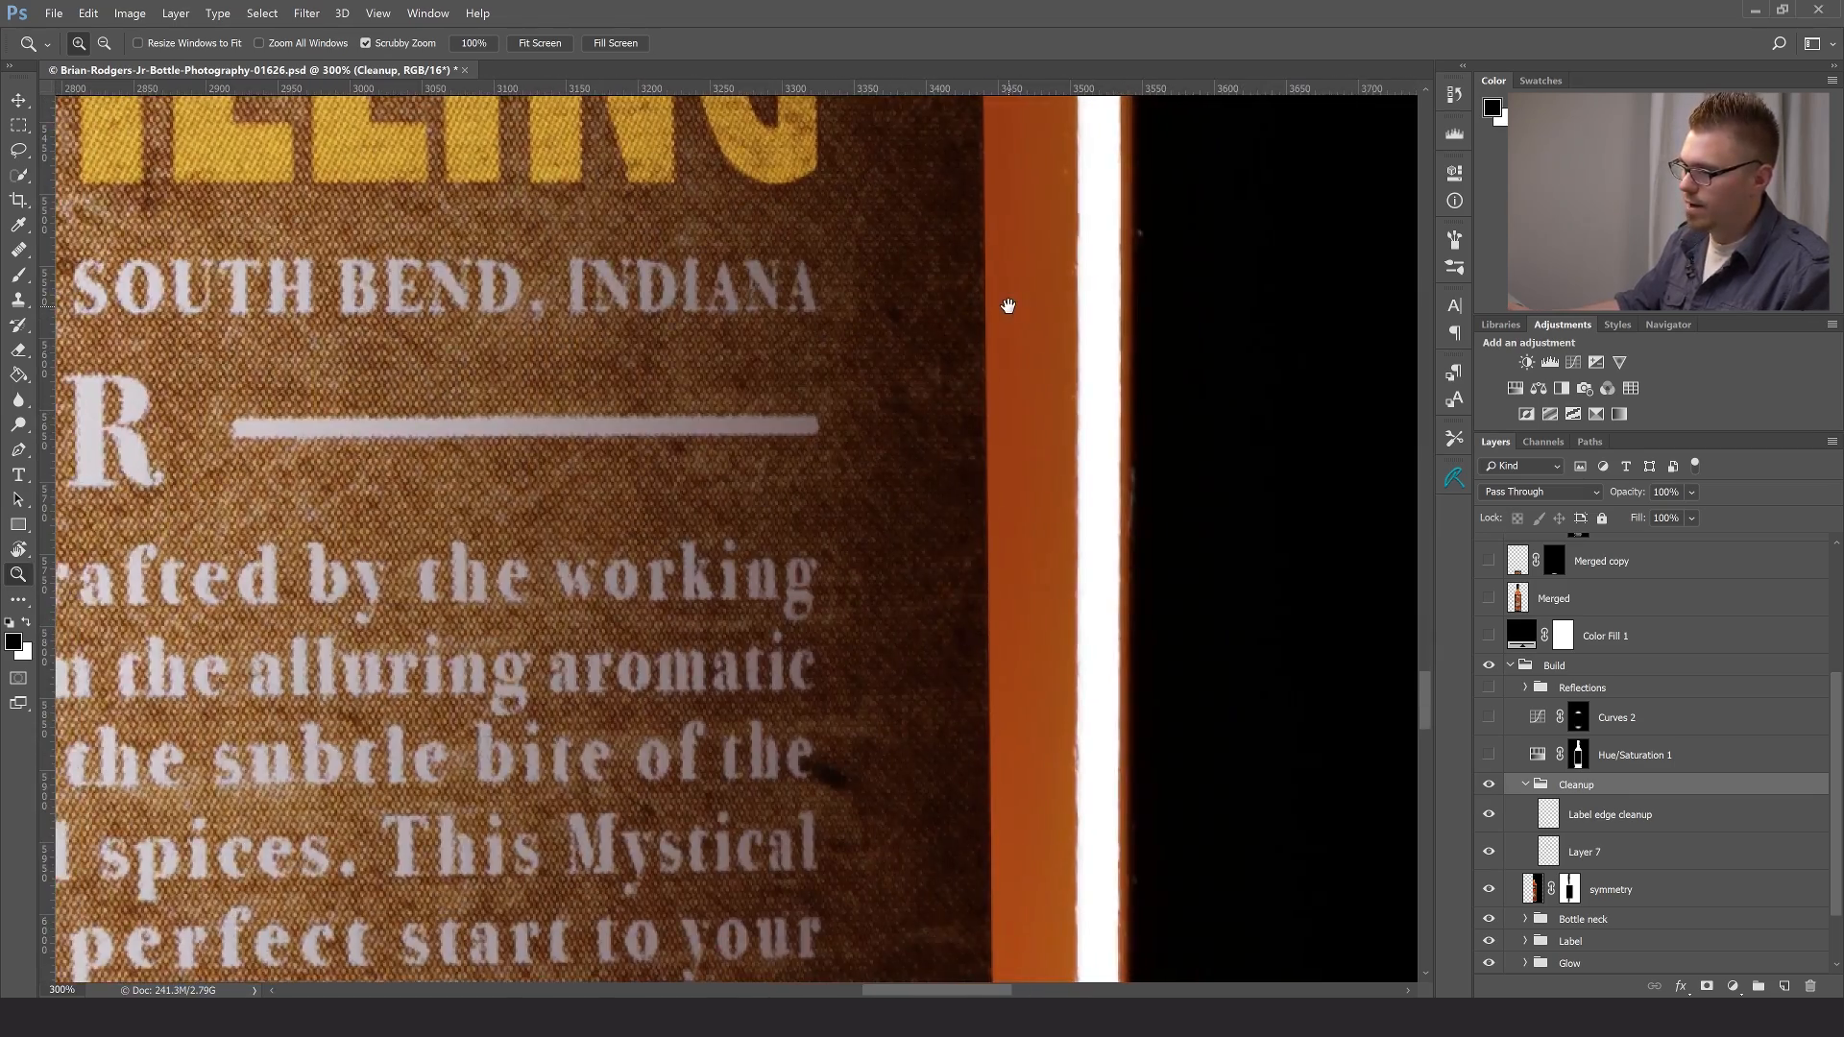
pyautogui.hotkey('ctrl', '0')
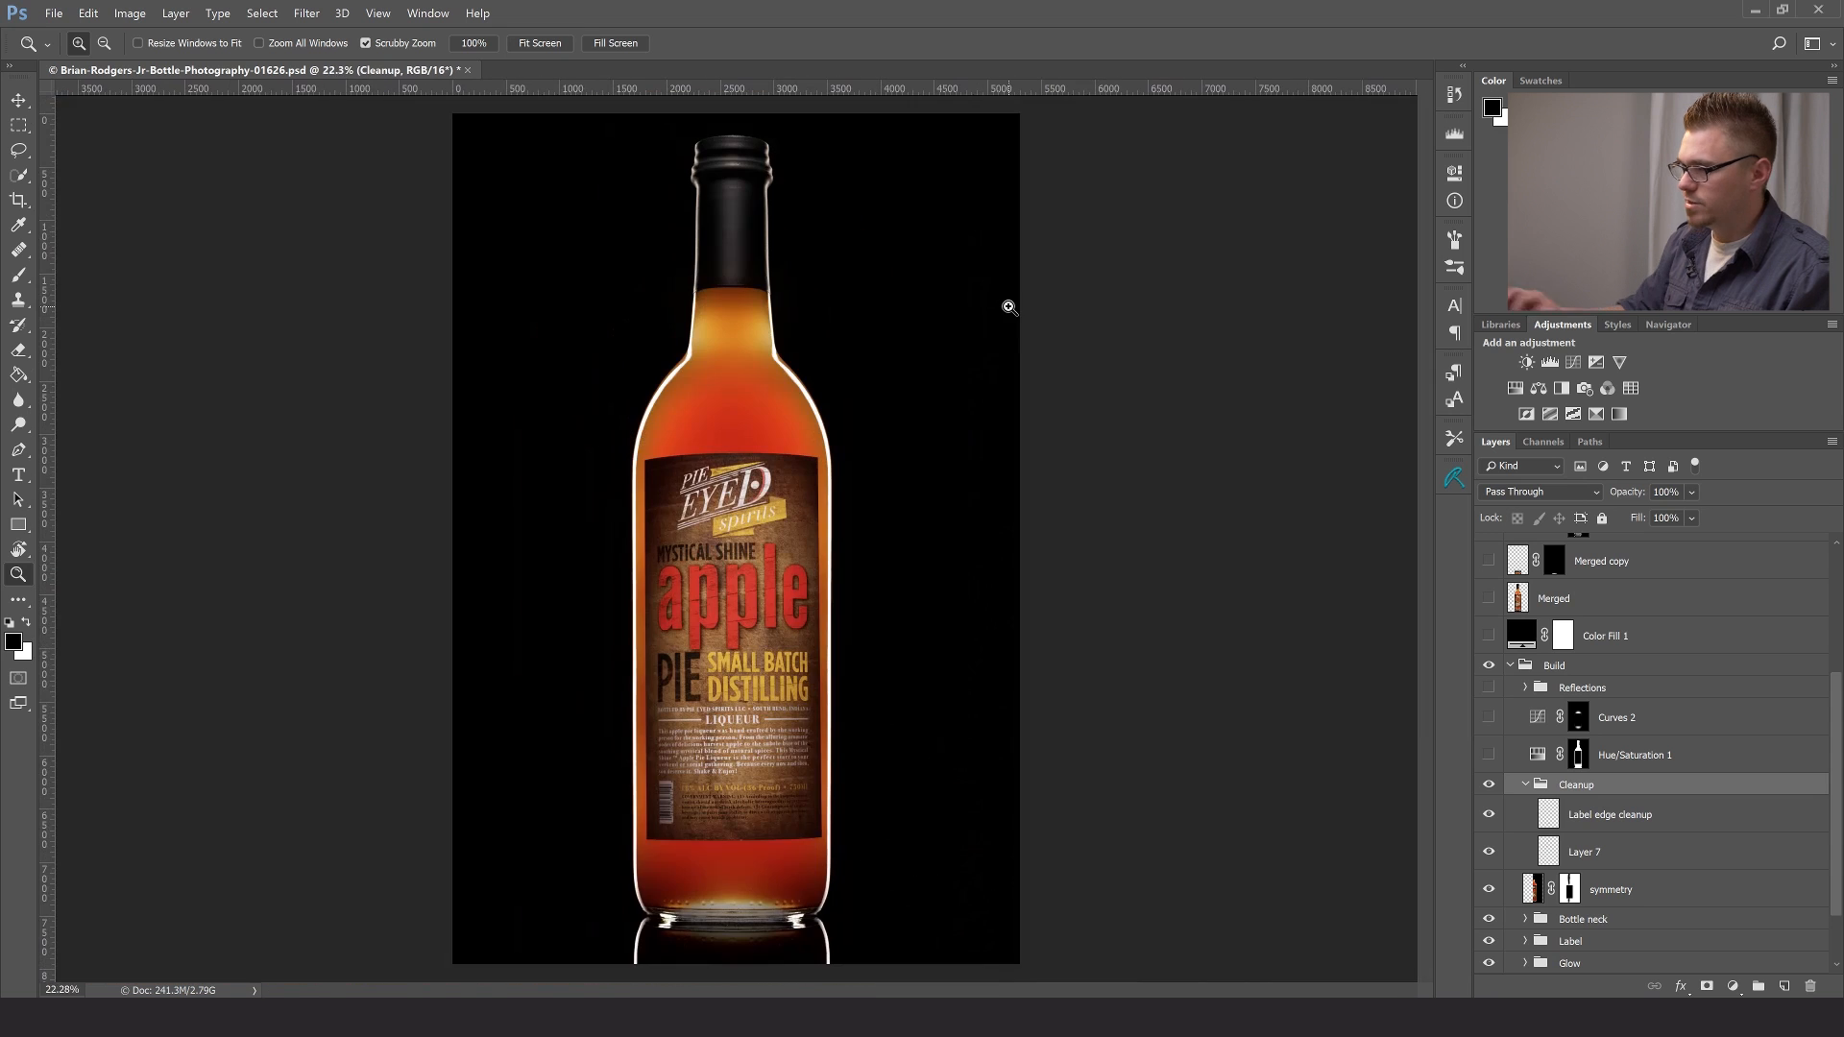
pyautogui.click(1525, 786)
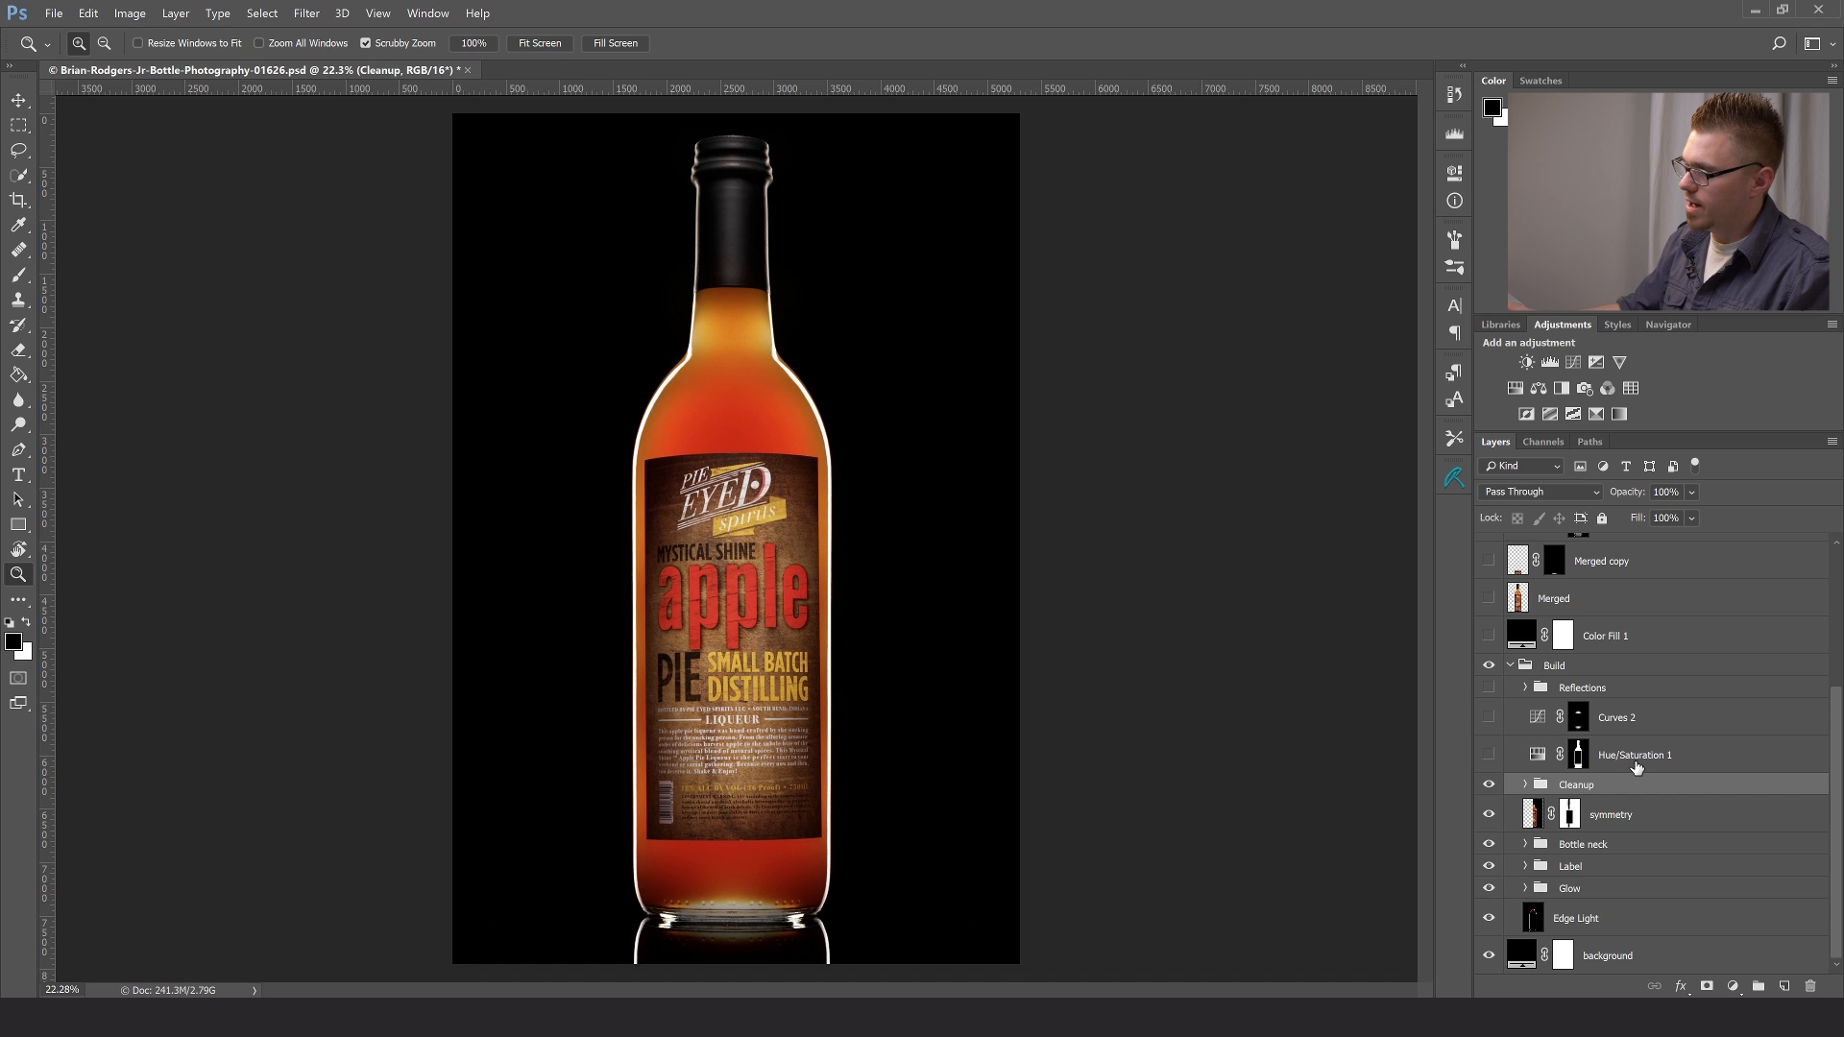
# - Select the Hue/Saturation 1 layer and compare the bottle with and without it, leaving it visible
pyautogui.click(1636, 763)
pyautogui.click(1489, 757)
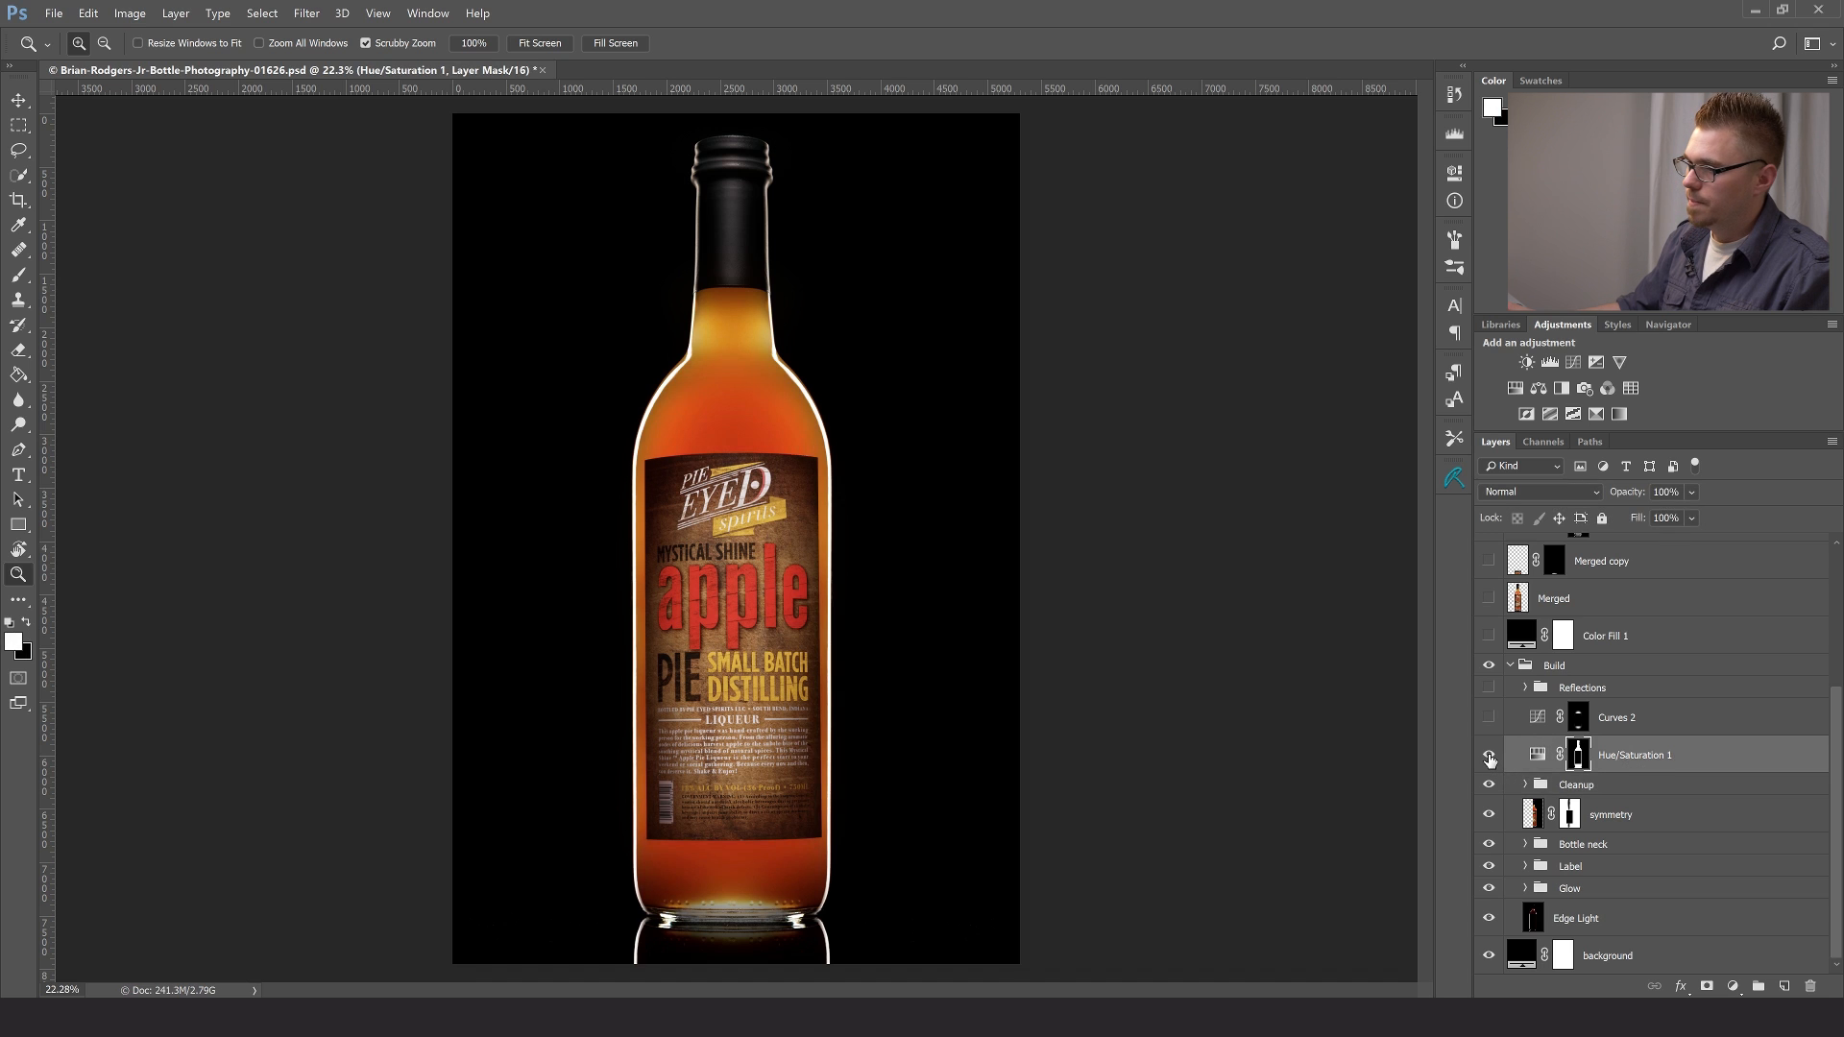
pyautogui.click(1489, 757)
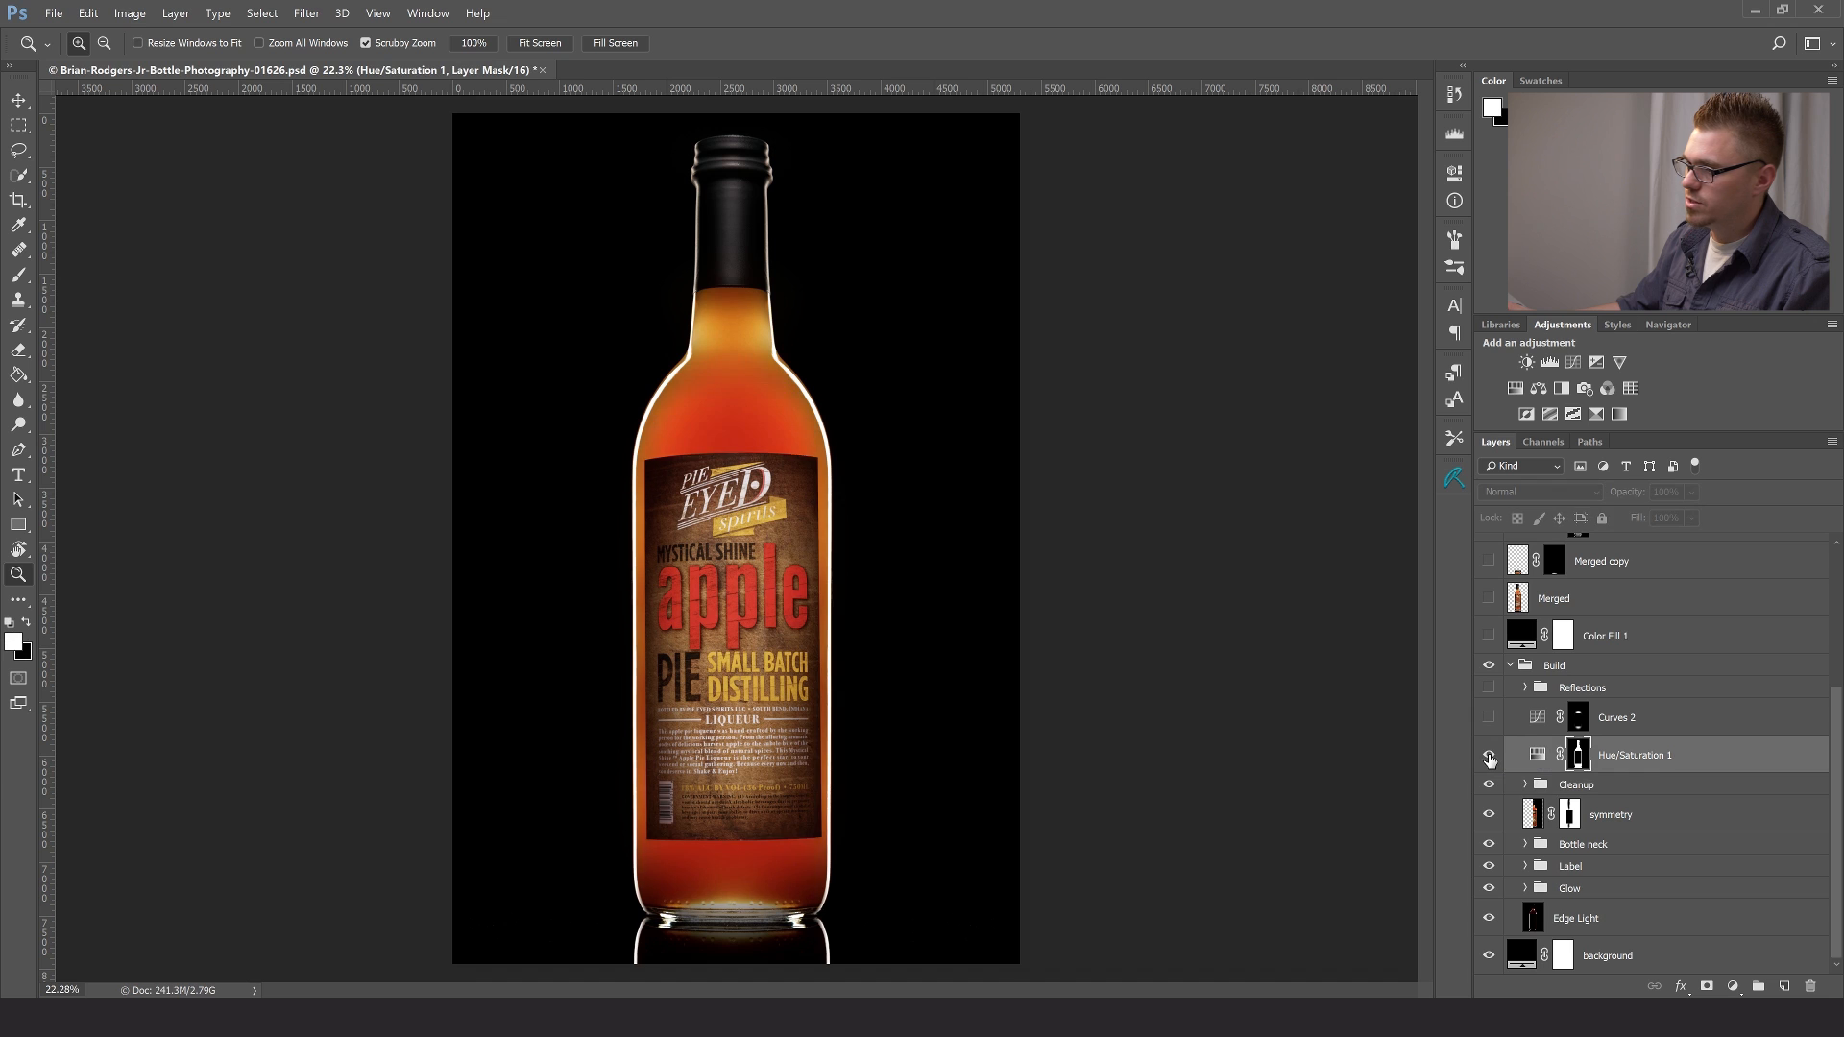
pyautogui.click(1489, 757)
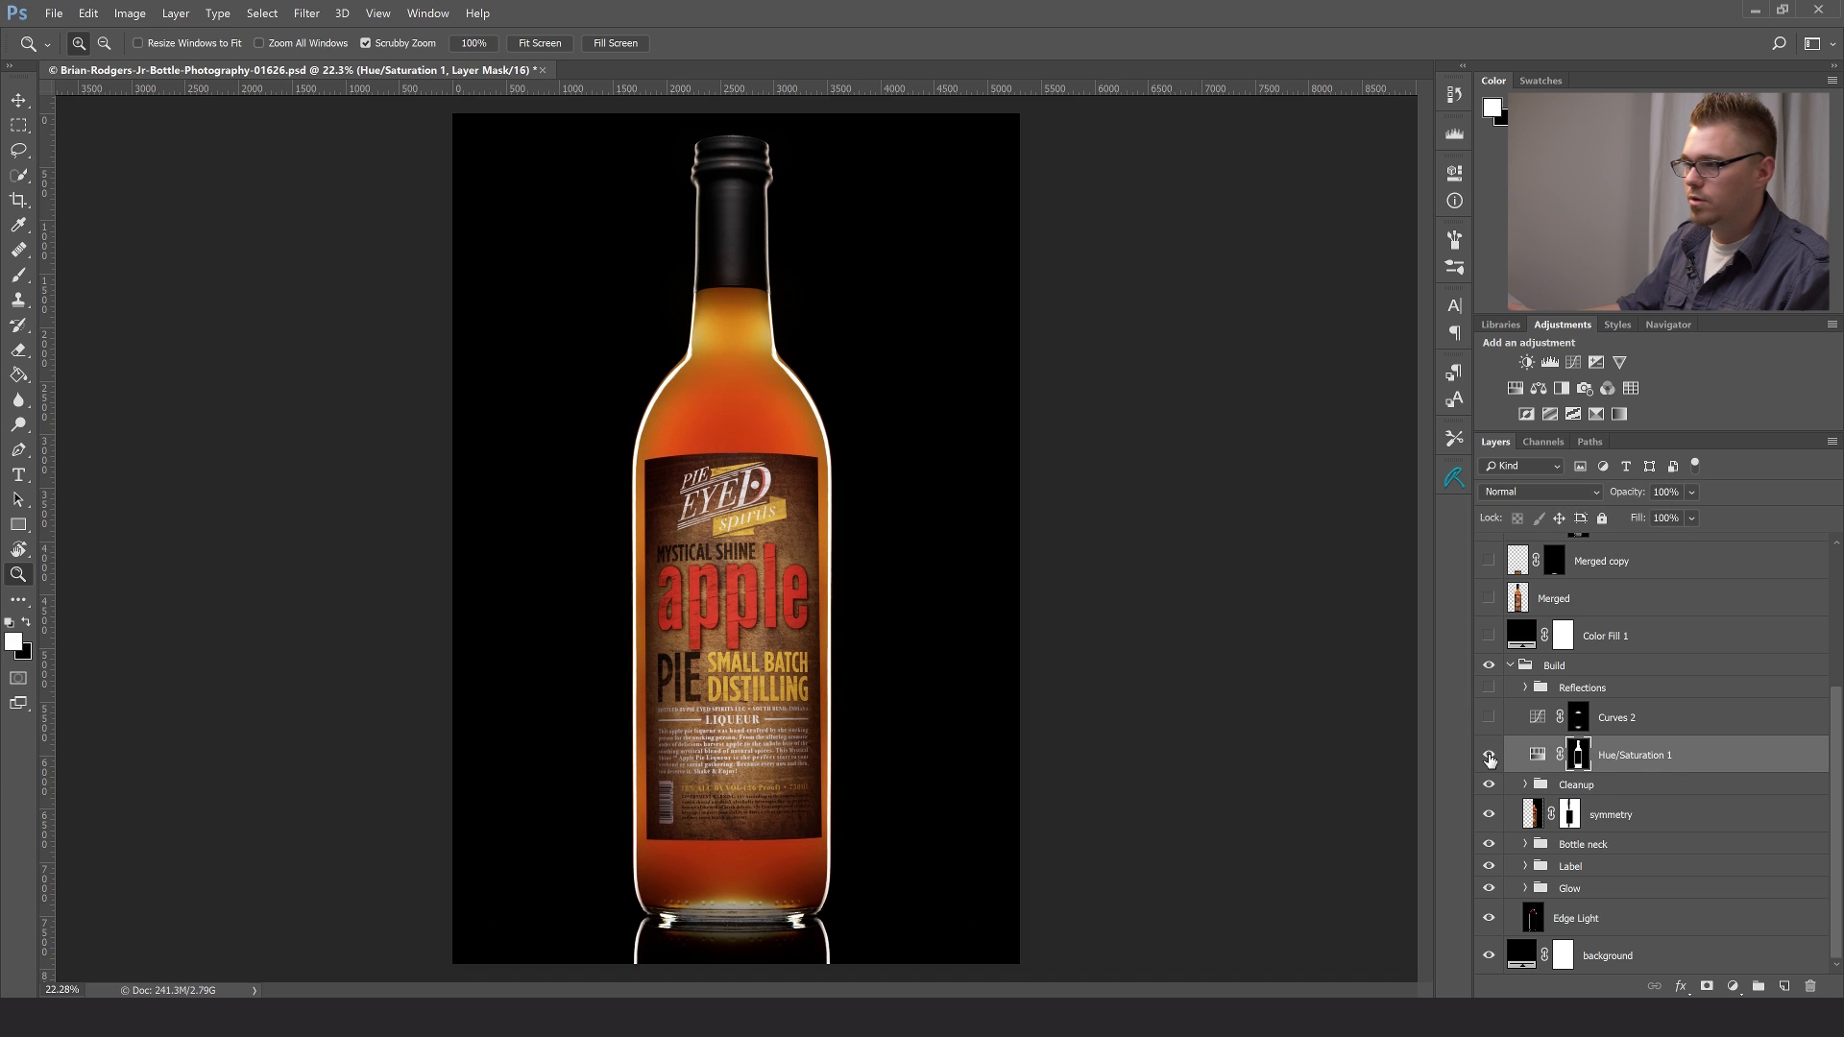
pyautogui.click(1489, 757)
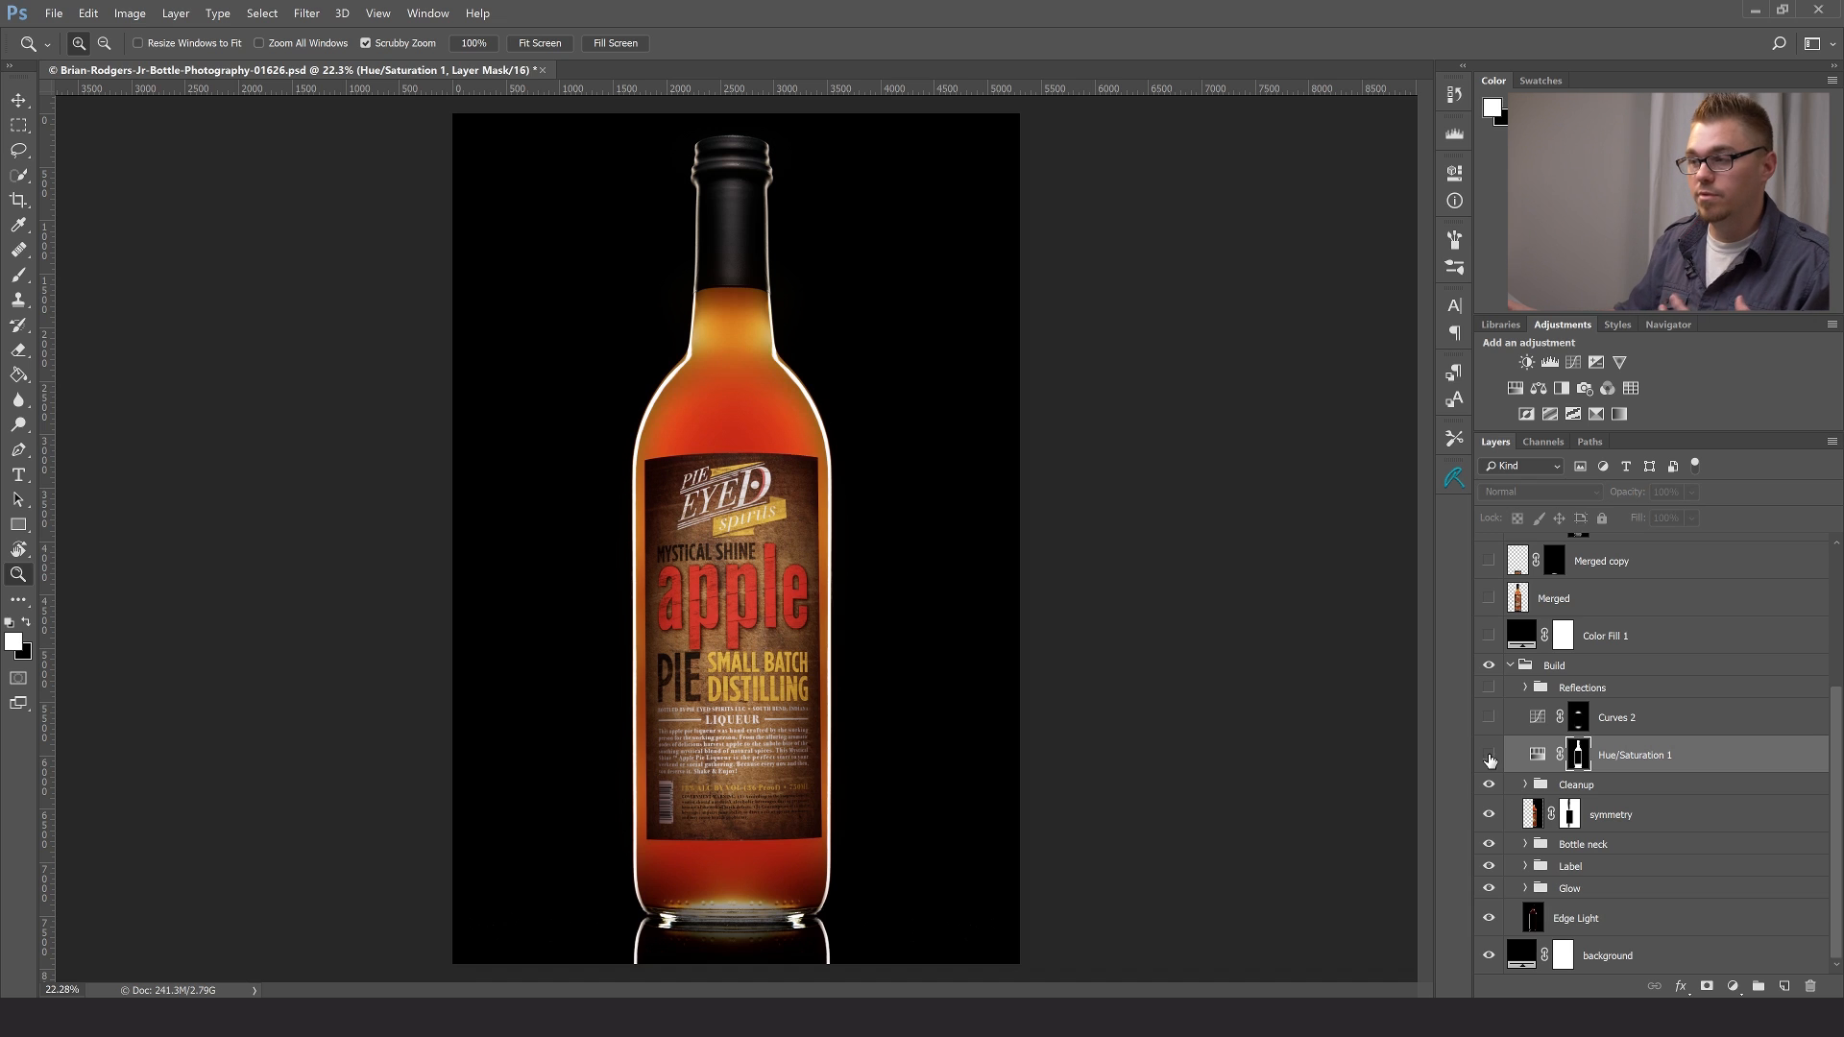
pyautogui.click(1489, 757)
pyautogui.click(1489, 757)
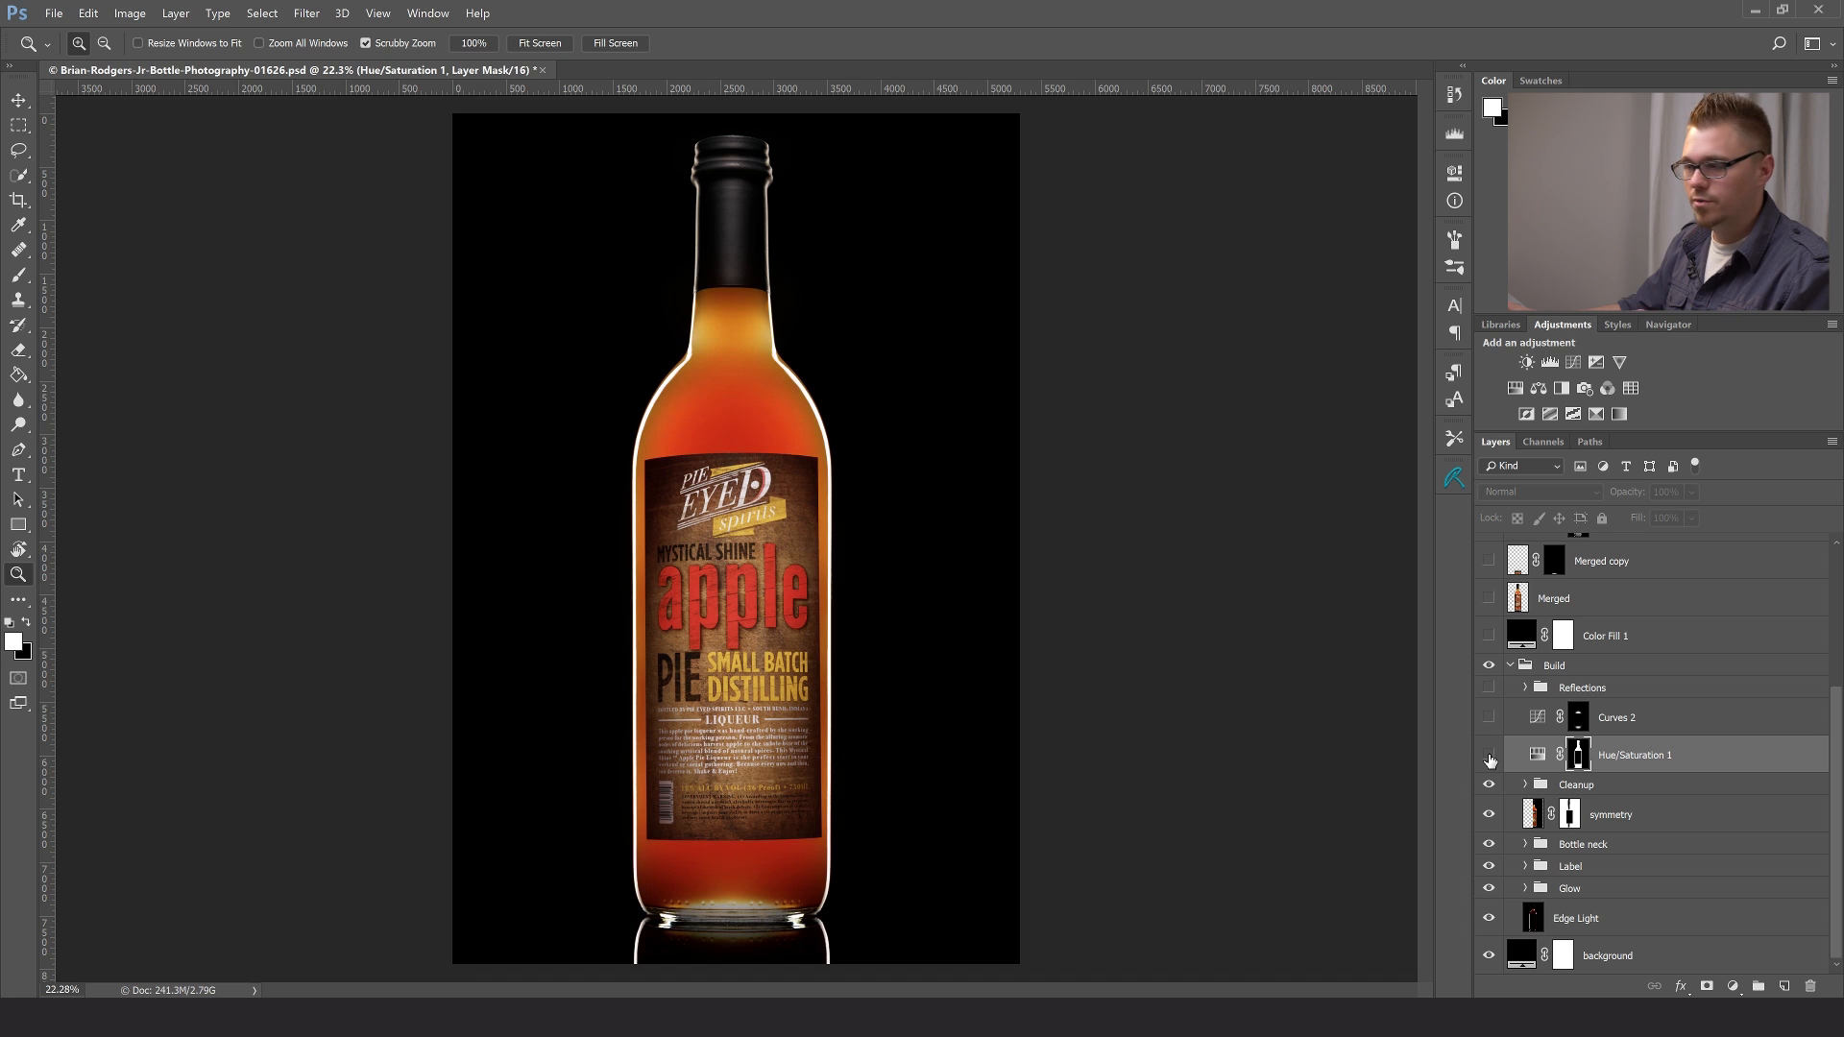
pyautogui.click(1489, 757)
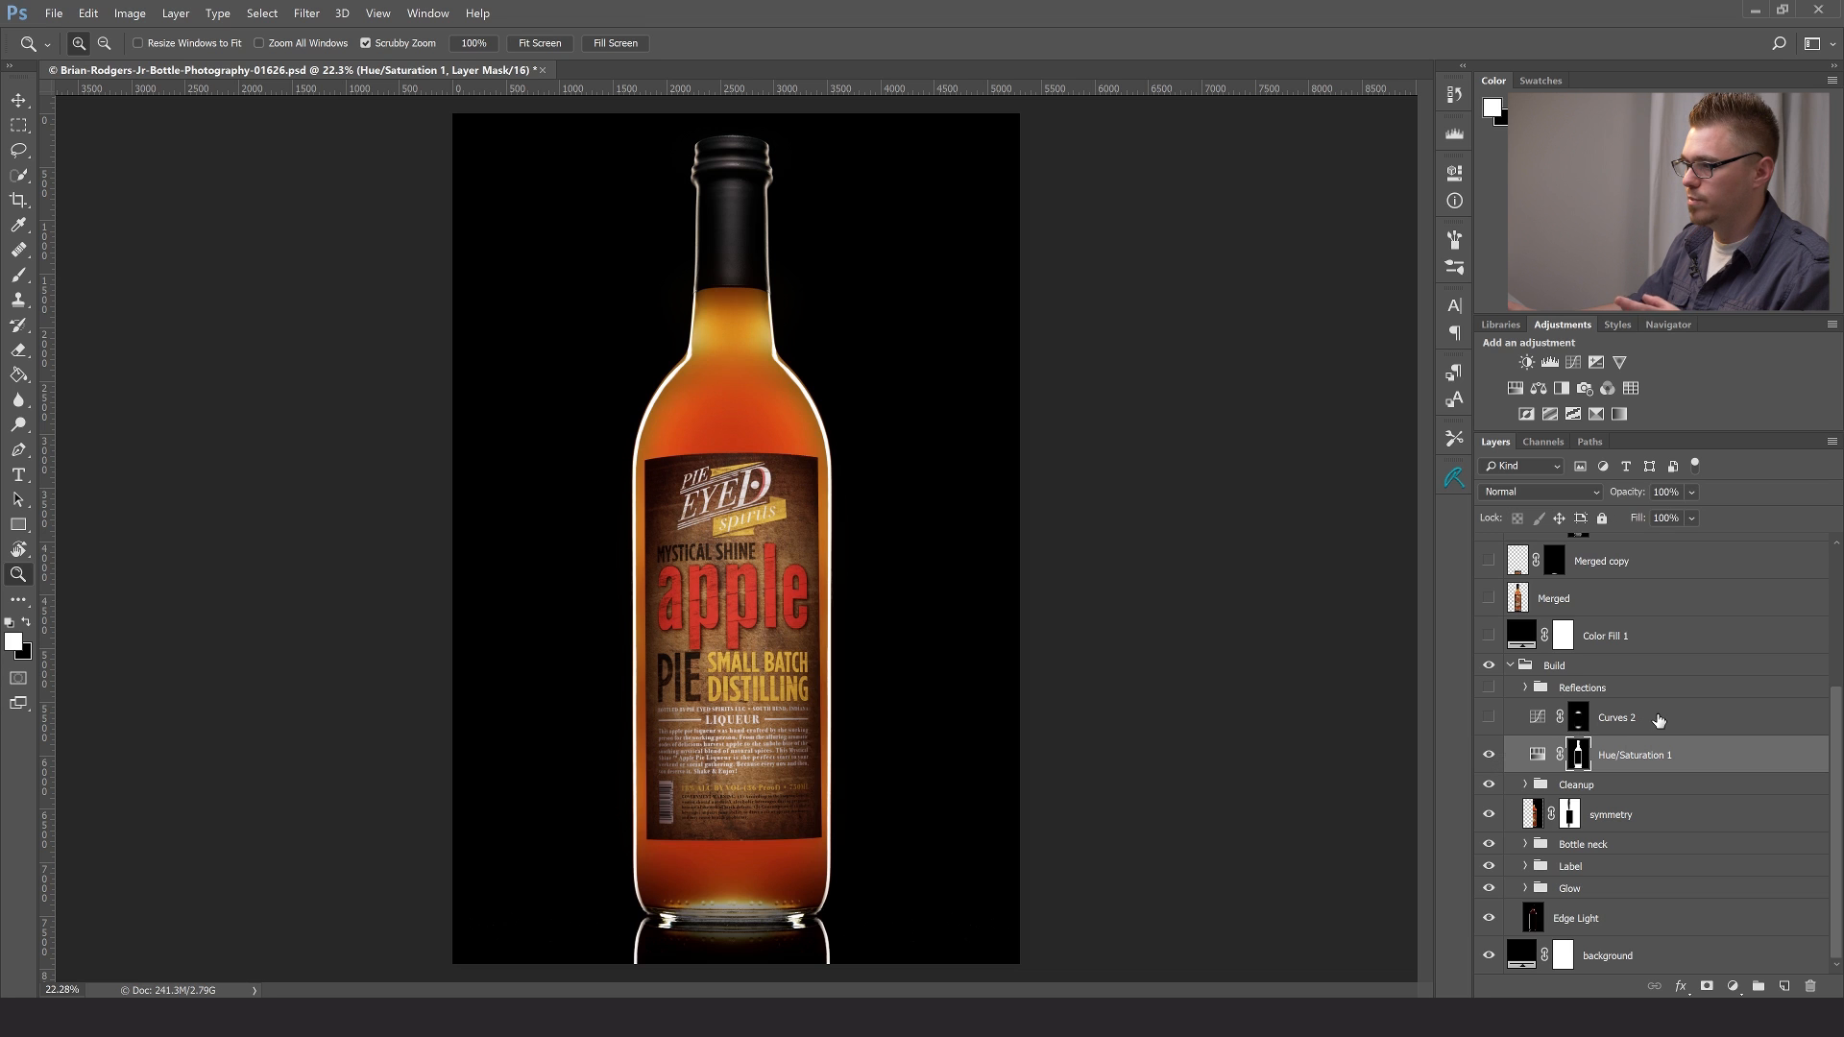
# - Examine the Hue/Saturation 1 mask as a red overlay from the cap to the label at 50%, and return to the whole bottle
pyautogui.press('x')
pyautogui.press('\\')
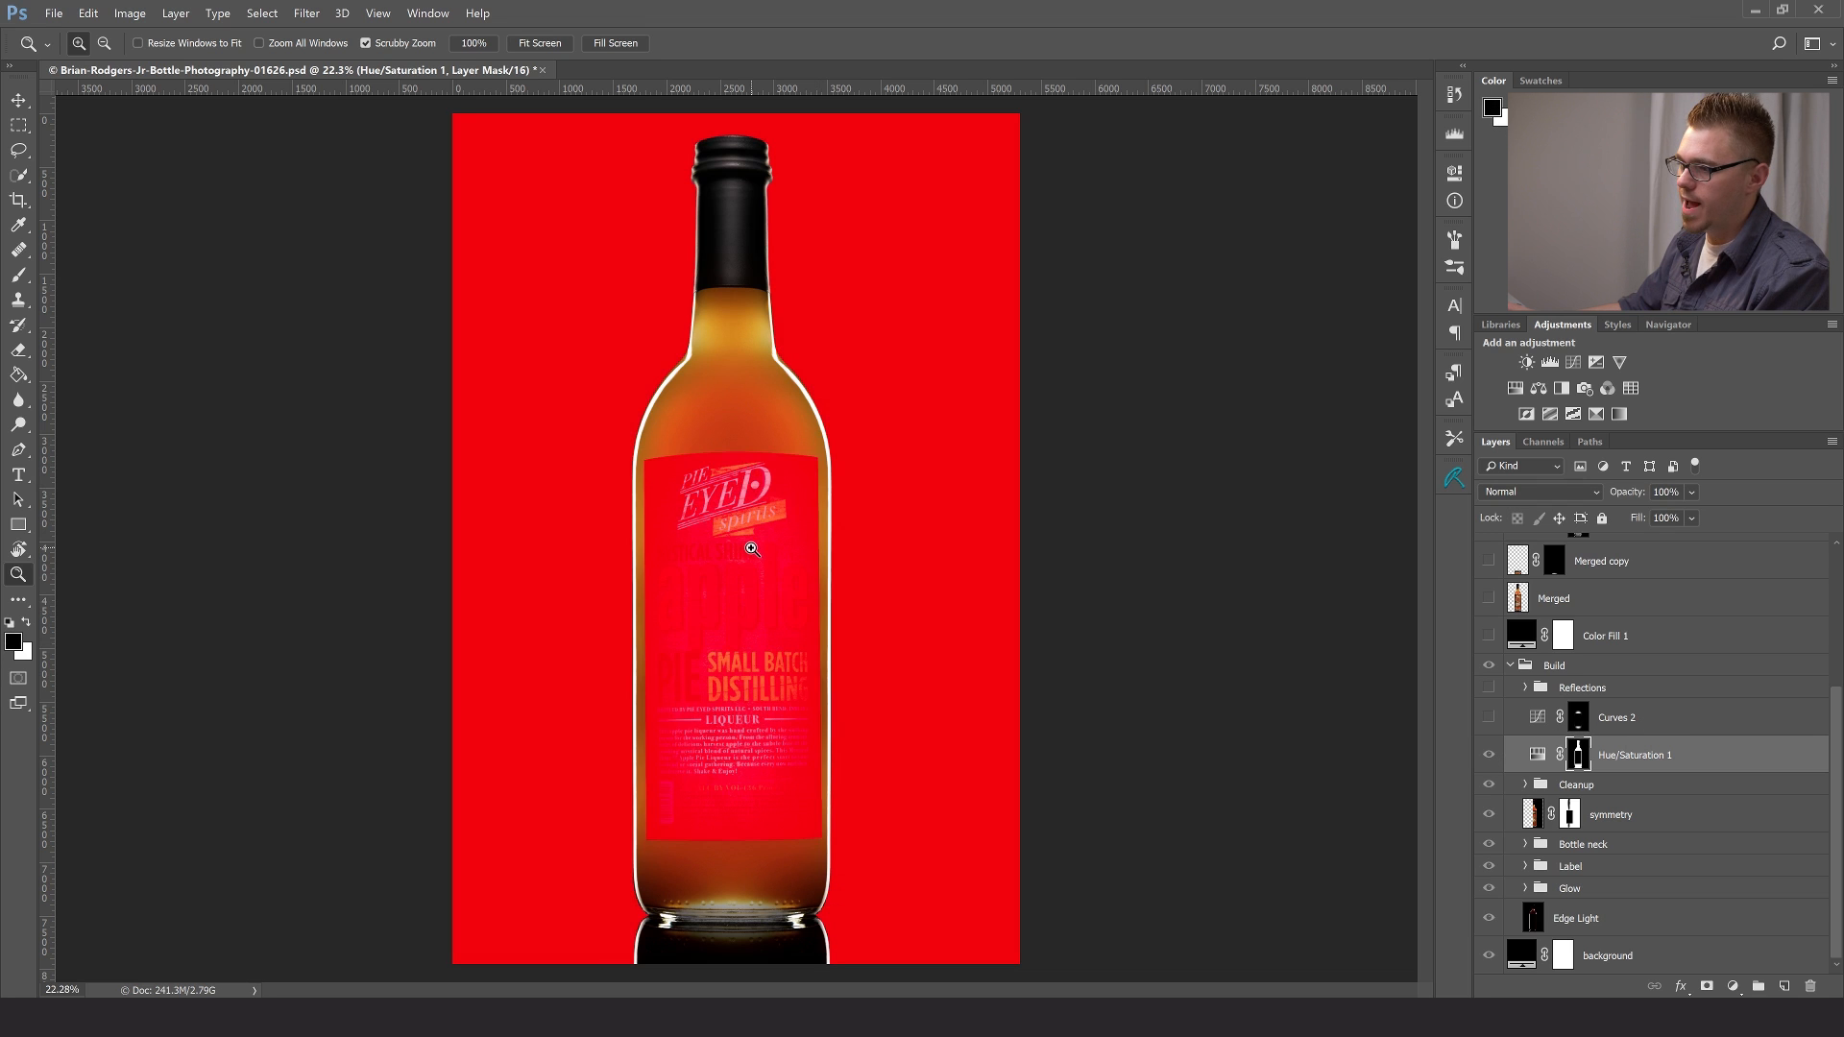
pyautogui.click(735, 430)
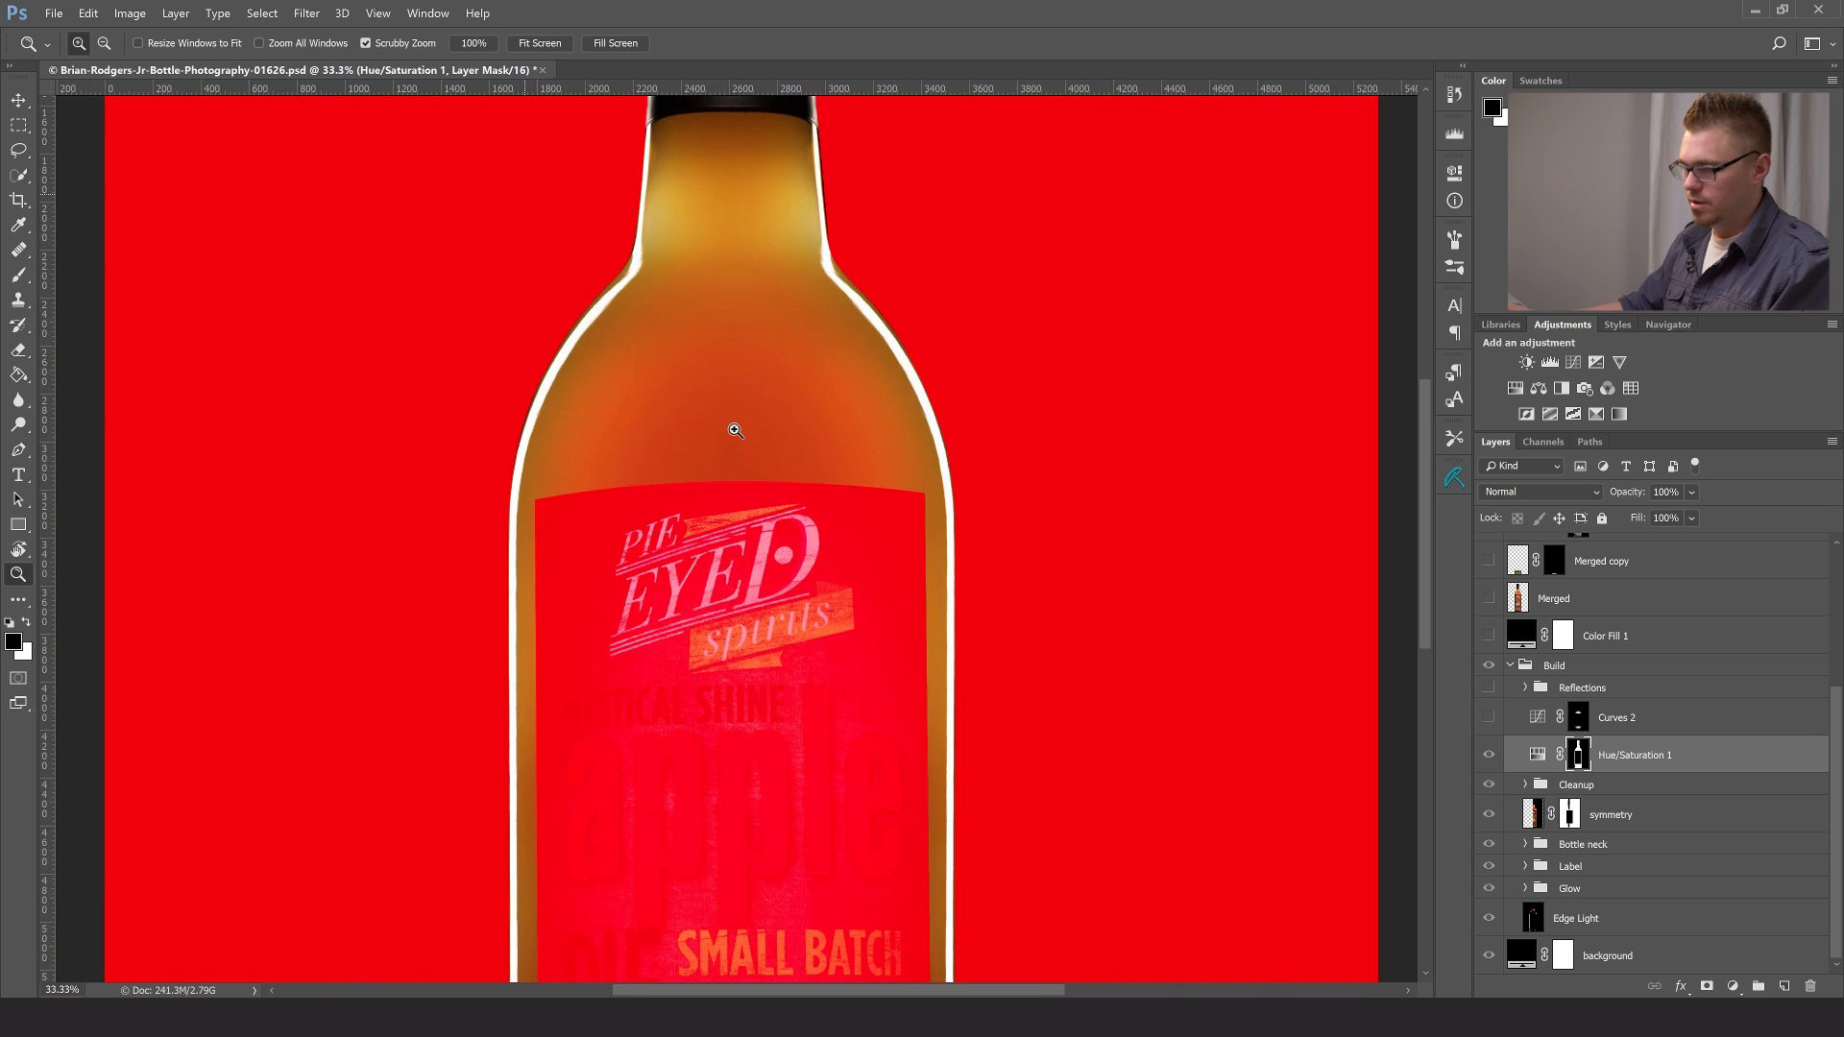
pyautogui.moveTo(737, 385); pyautogui.dragTo(755, 757)
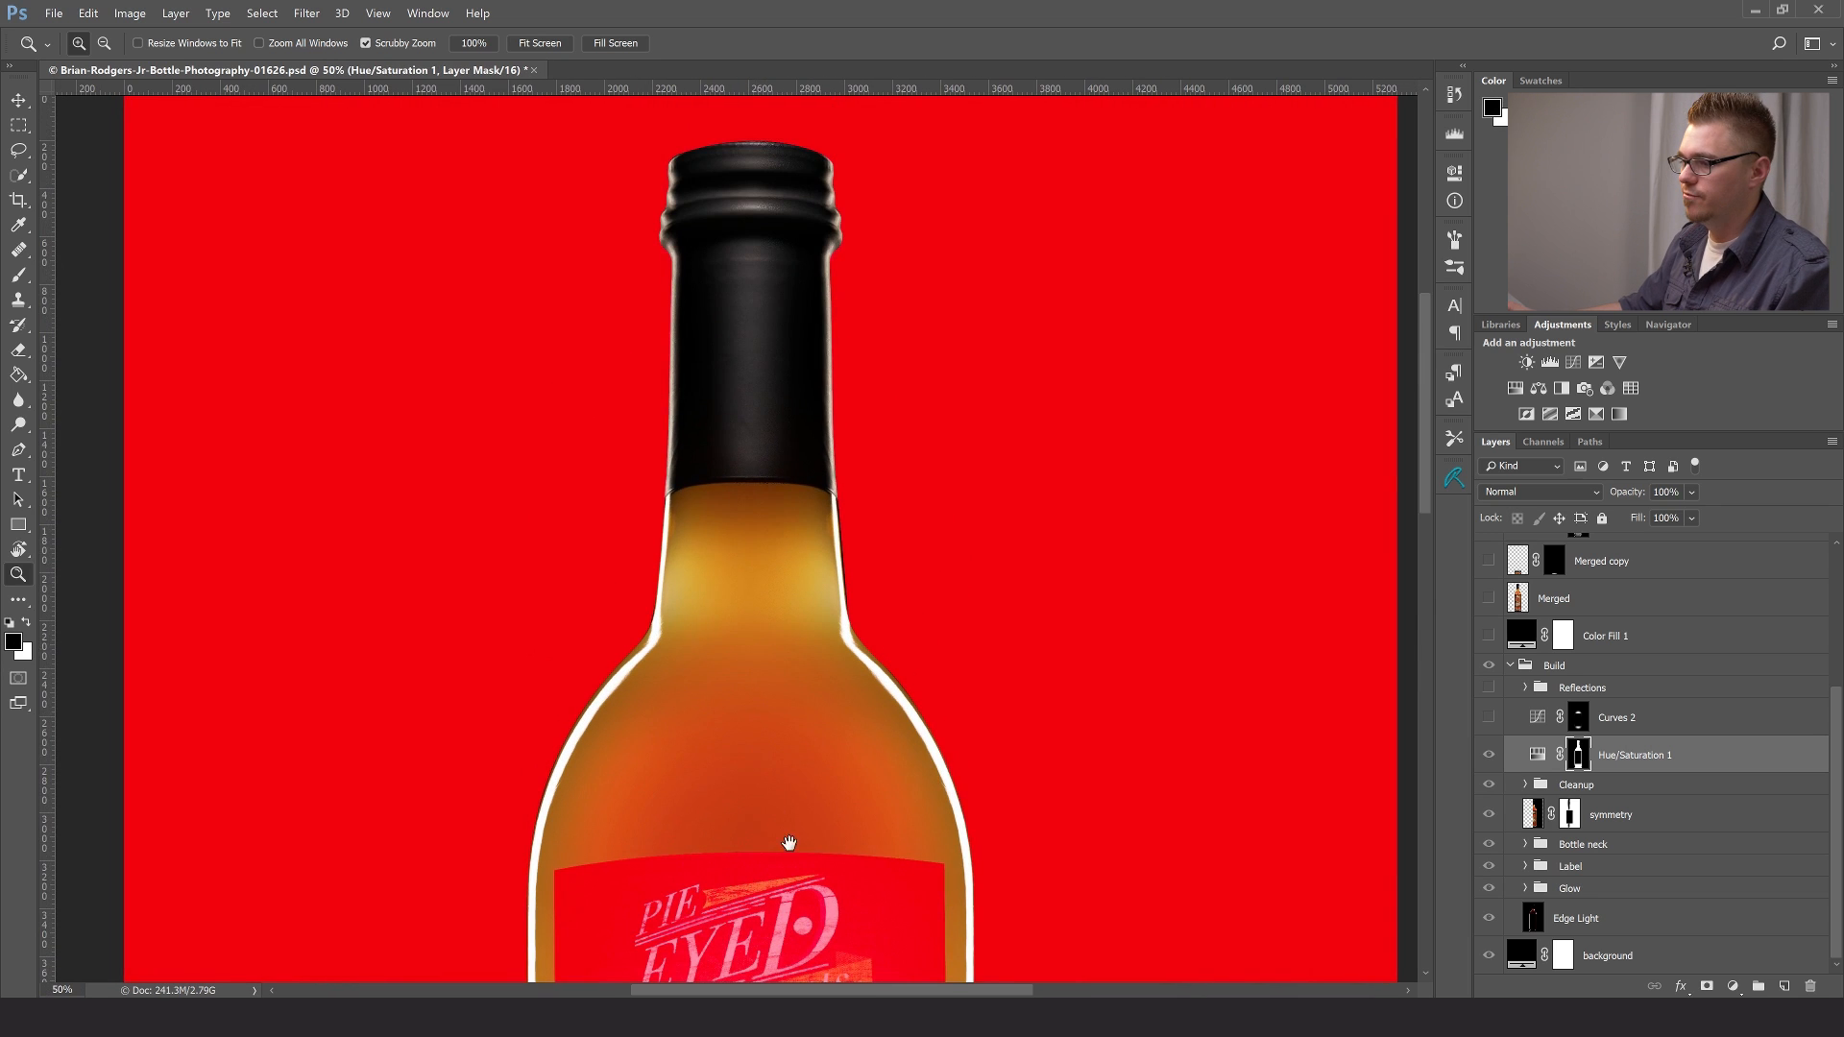
pyautogui.moveTo(790, 845); pyautogui.dragTo(815, 290)
pyautogui.moveTo(793, 746); pyautogui.dragTo(782, 667)
pyautogui.moveTo(803, 317); pyautogui.dragTo(818, 655)
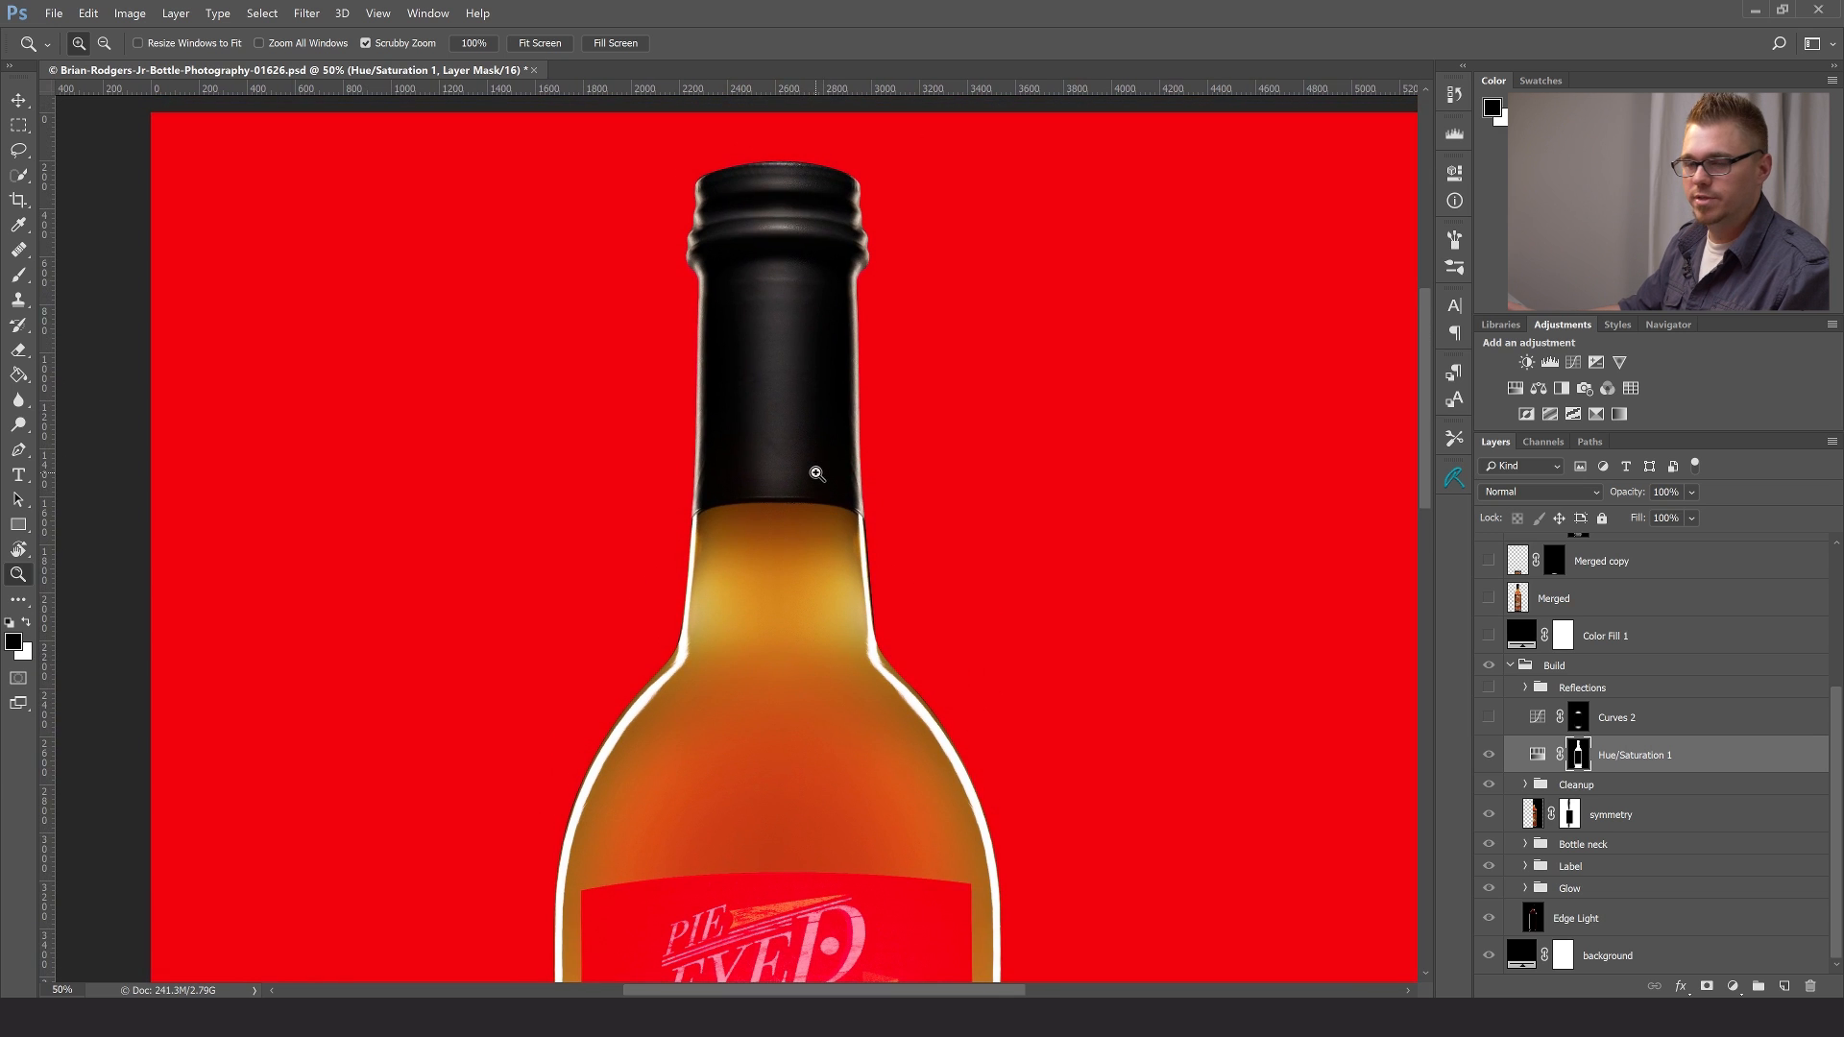
pyautogui.moveTo(830, 870); pyautogui.dragTo(864, 406)
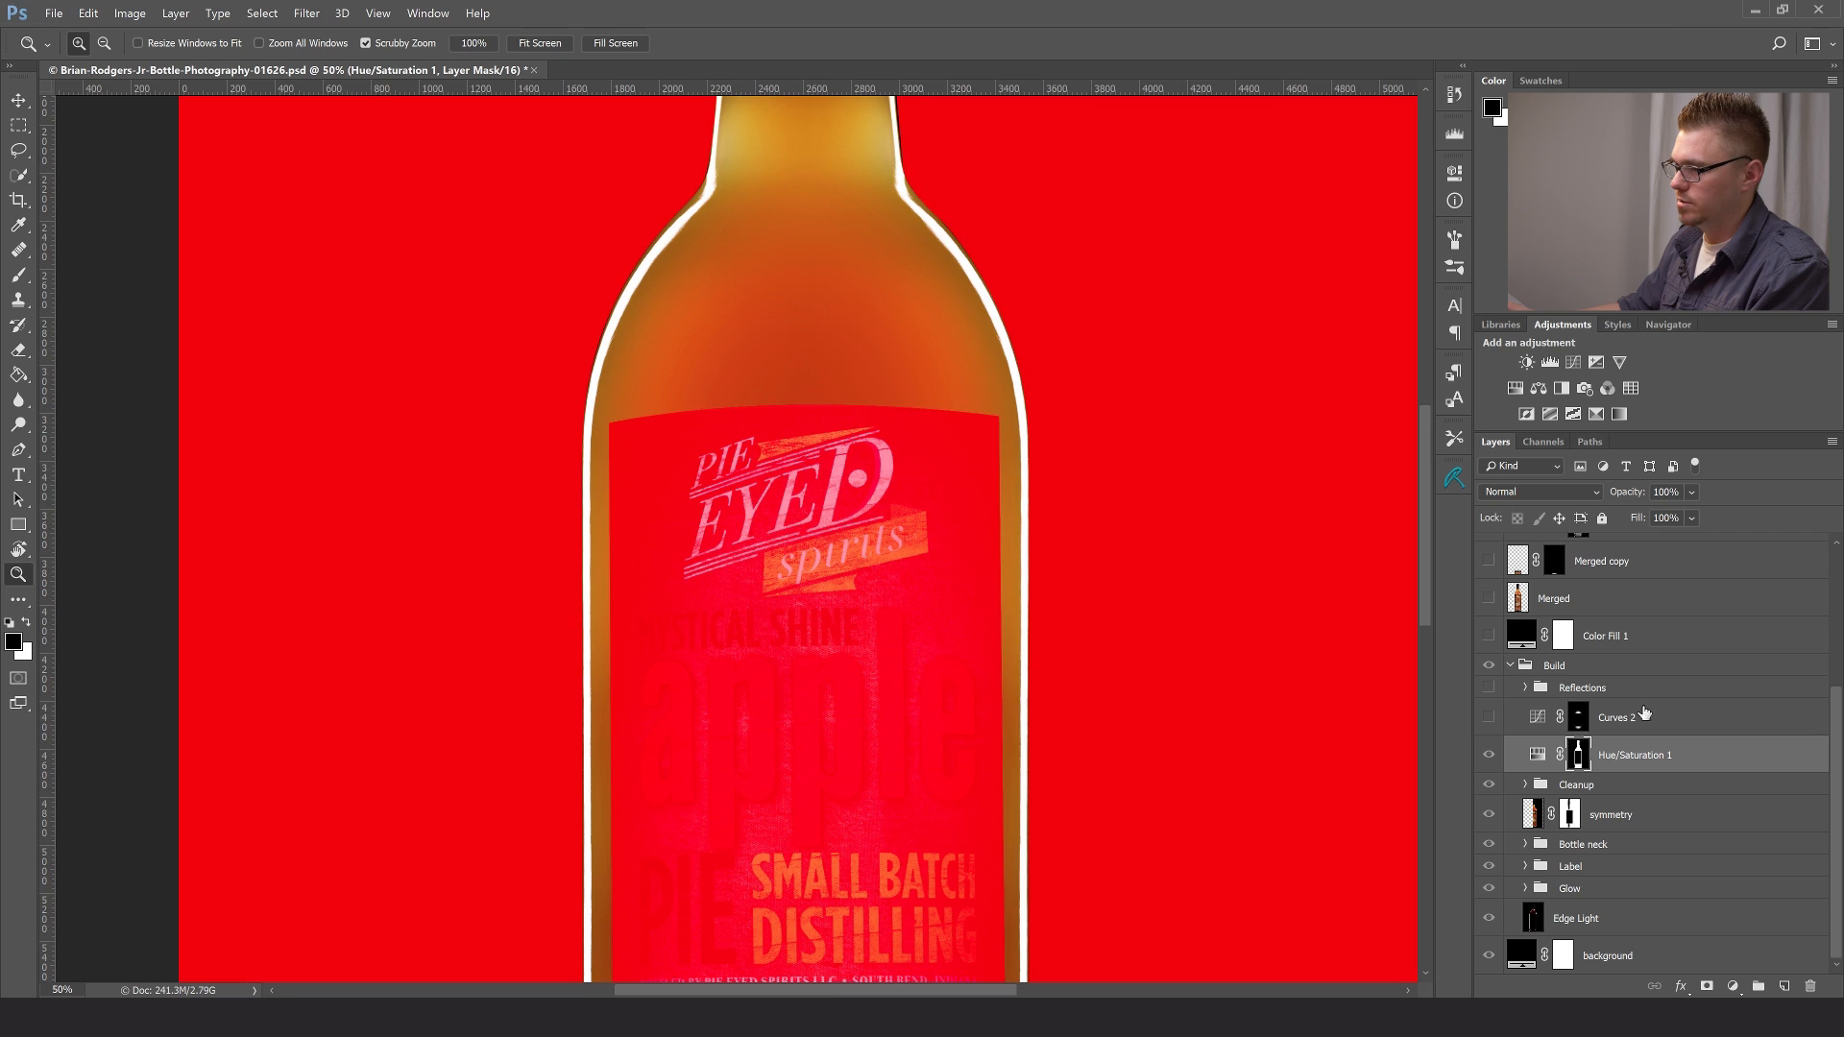
pyautogui.keyDown('alt'); pyautogui.keyDown('shift'); pyautogui.click(1580, 759); pyautogui.keyUp('shift'); pyautogui.keyUp('alt')
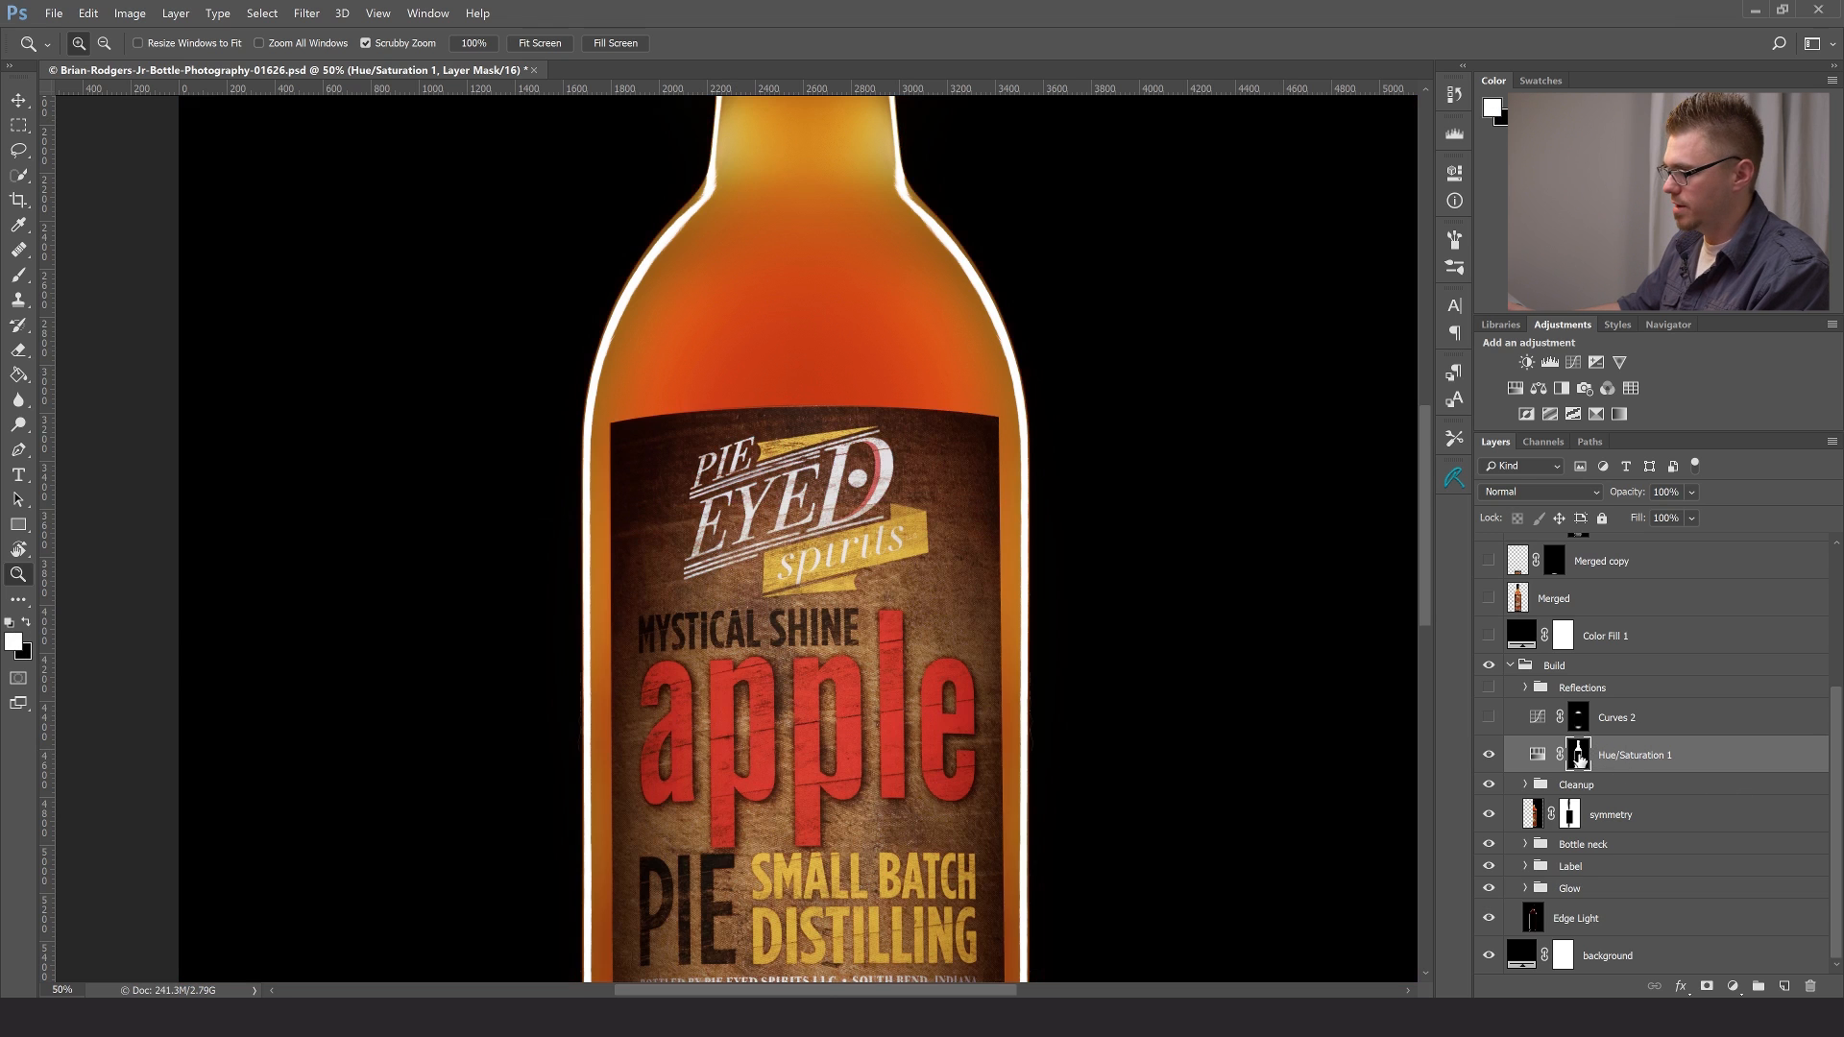
pyautogui.hotkey('ctrl', '0')
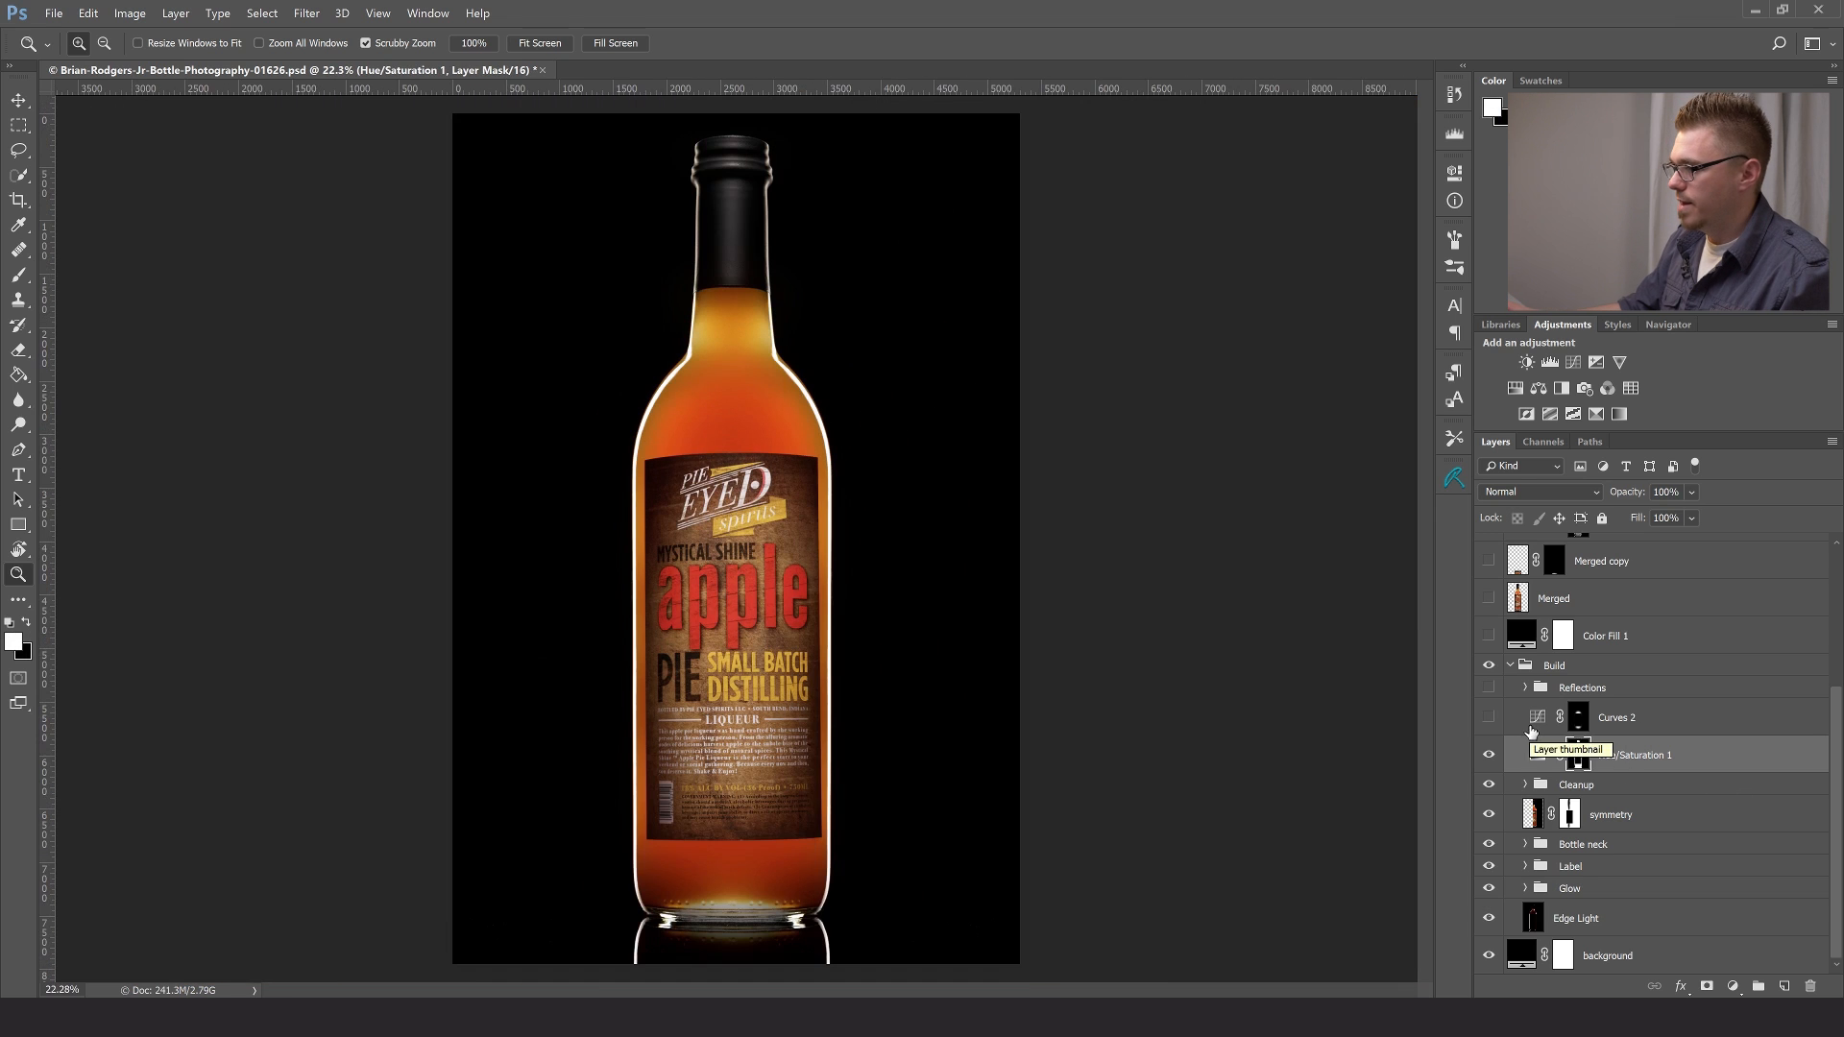
# - Make the Curves 2 layer visible and review its RGB curve settings
pyautogui.click(1490, 719)
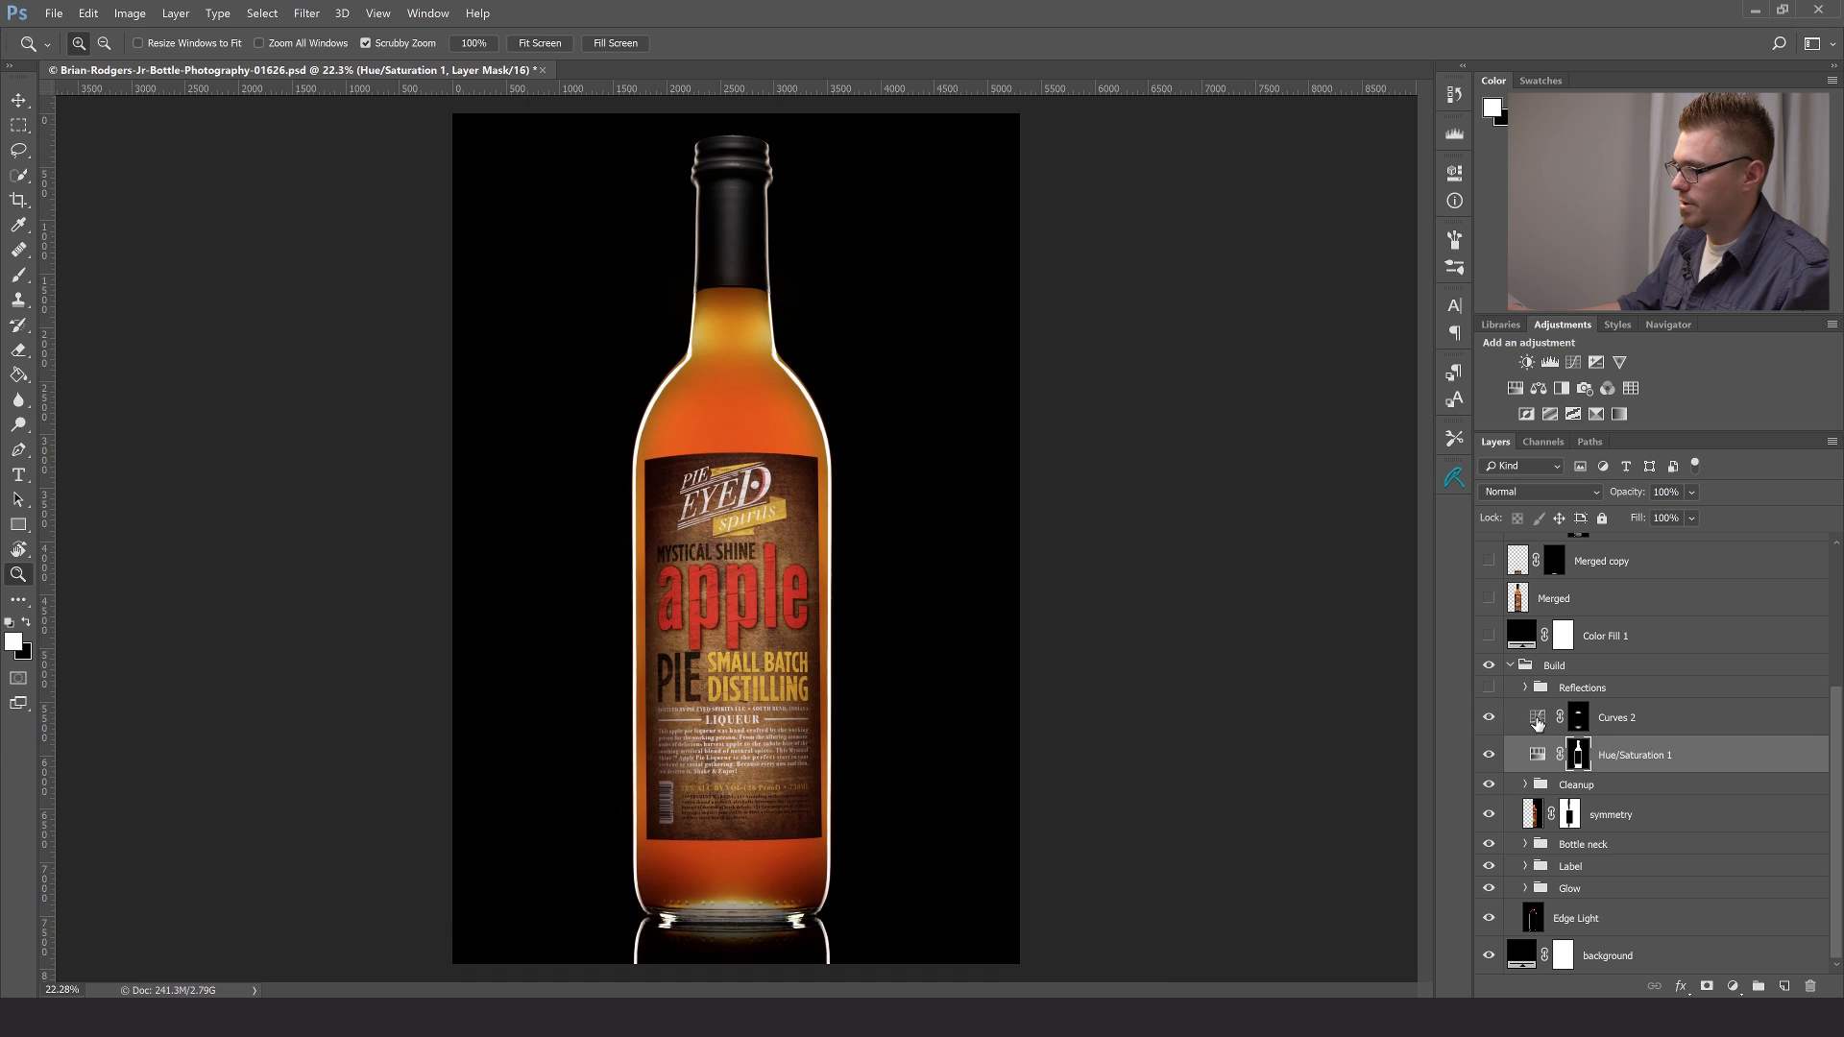
pyautogui.doubleClick(1537, 723)
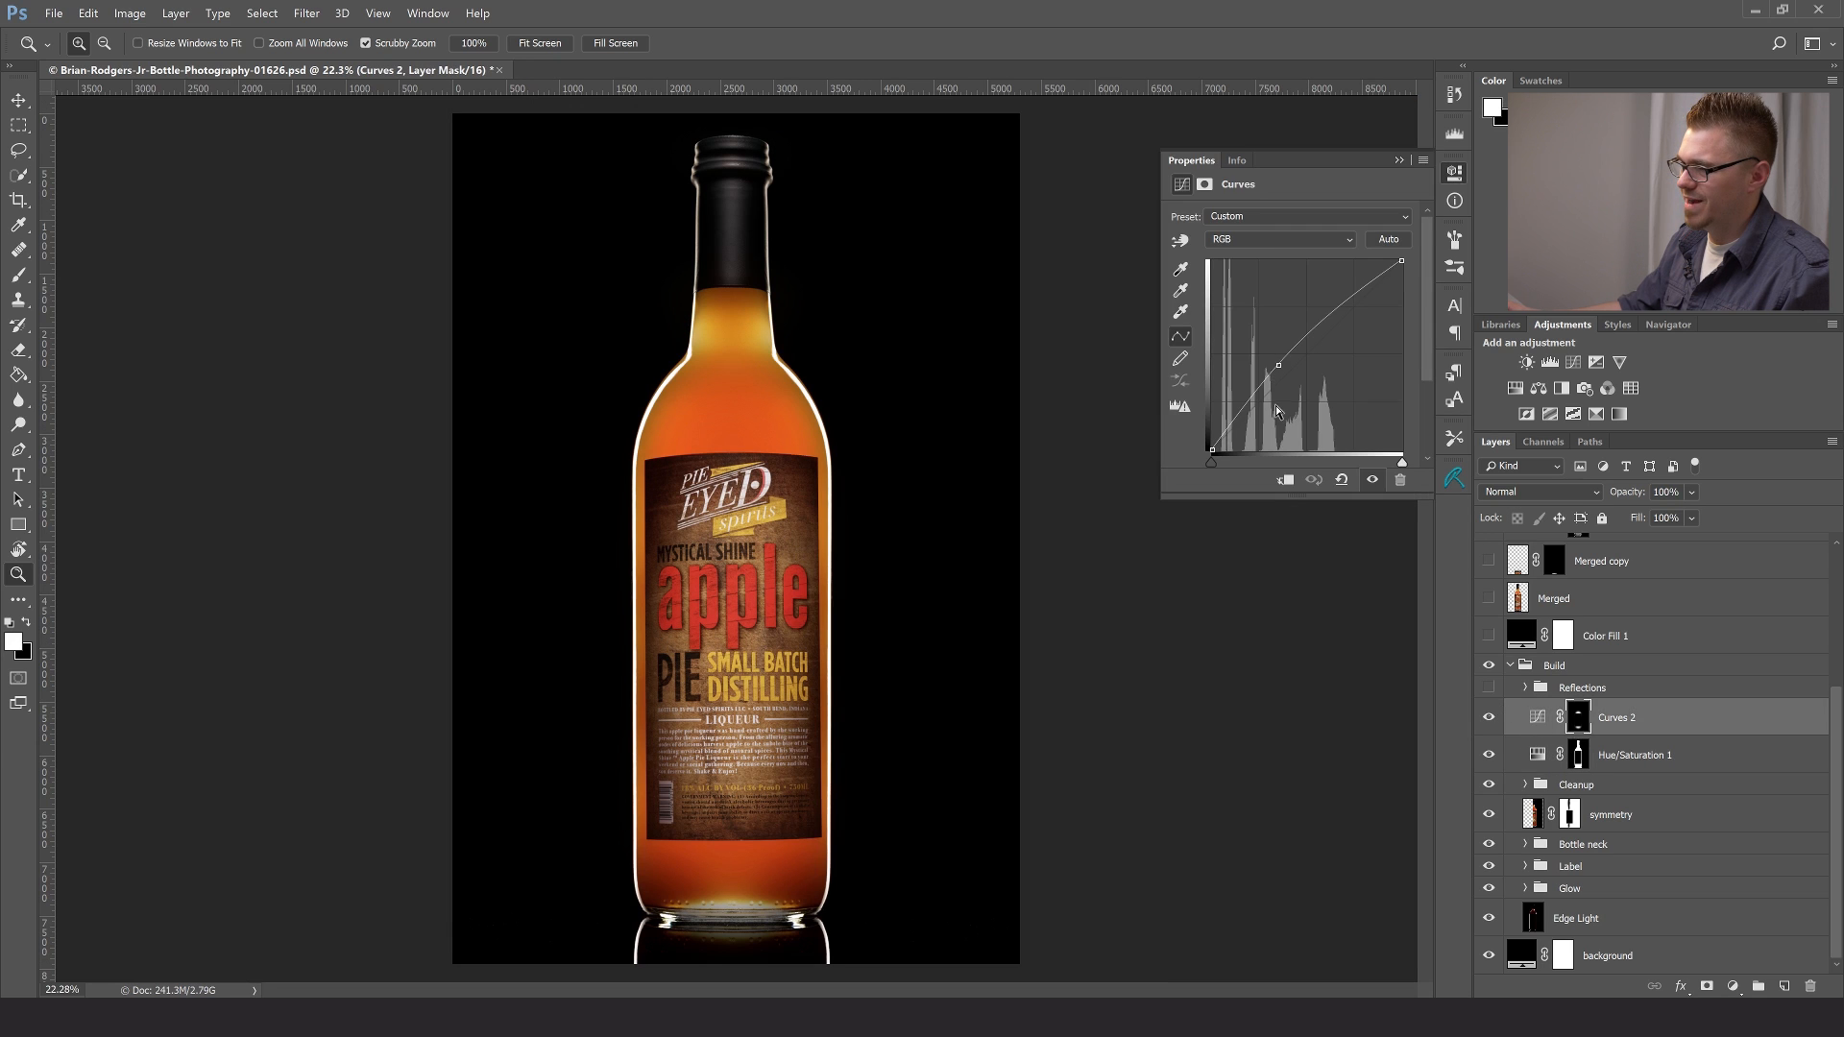
pyautogui.click(1399, 161)
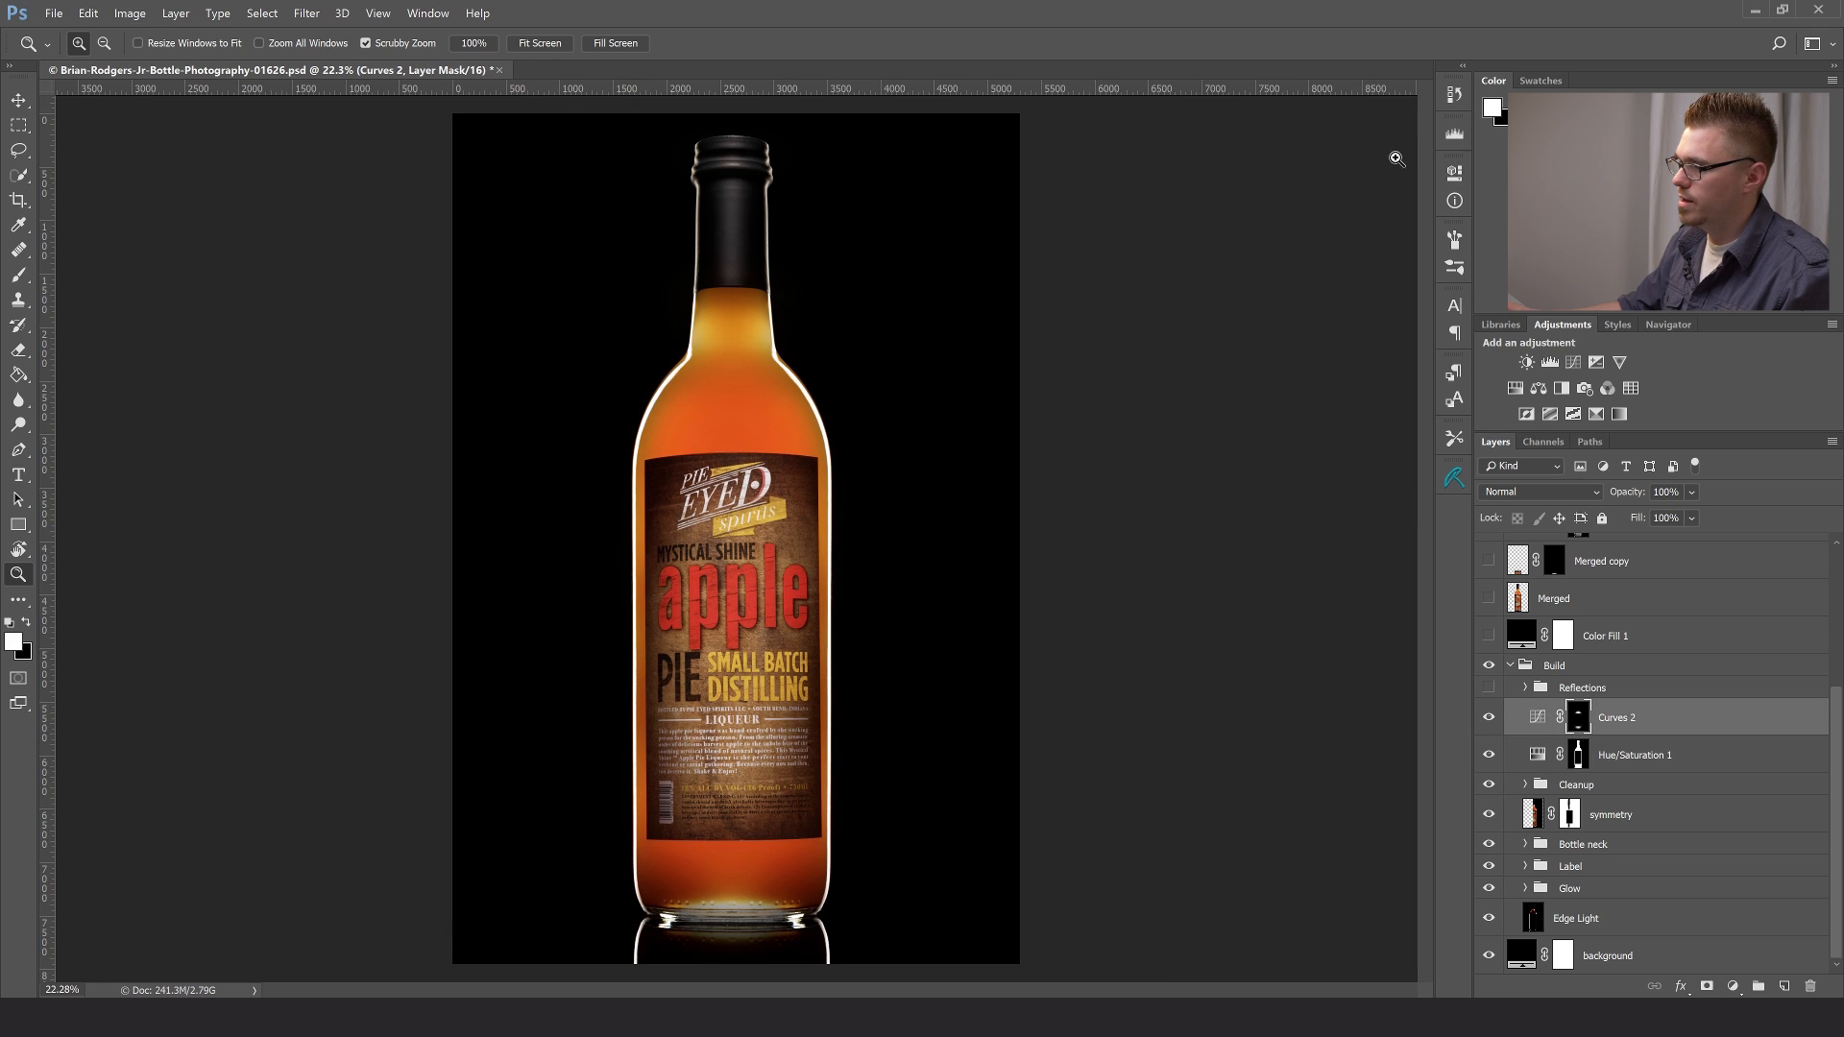
# - Examine the Curves 2 mask as a red overlay on the bottle, and look at the document's saved paths
pyautogui.press('\\')
pyautogui.press('x')
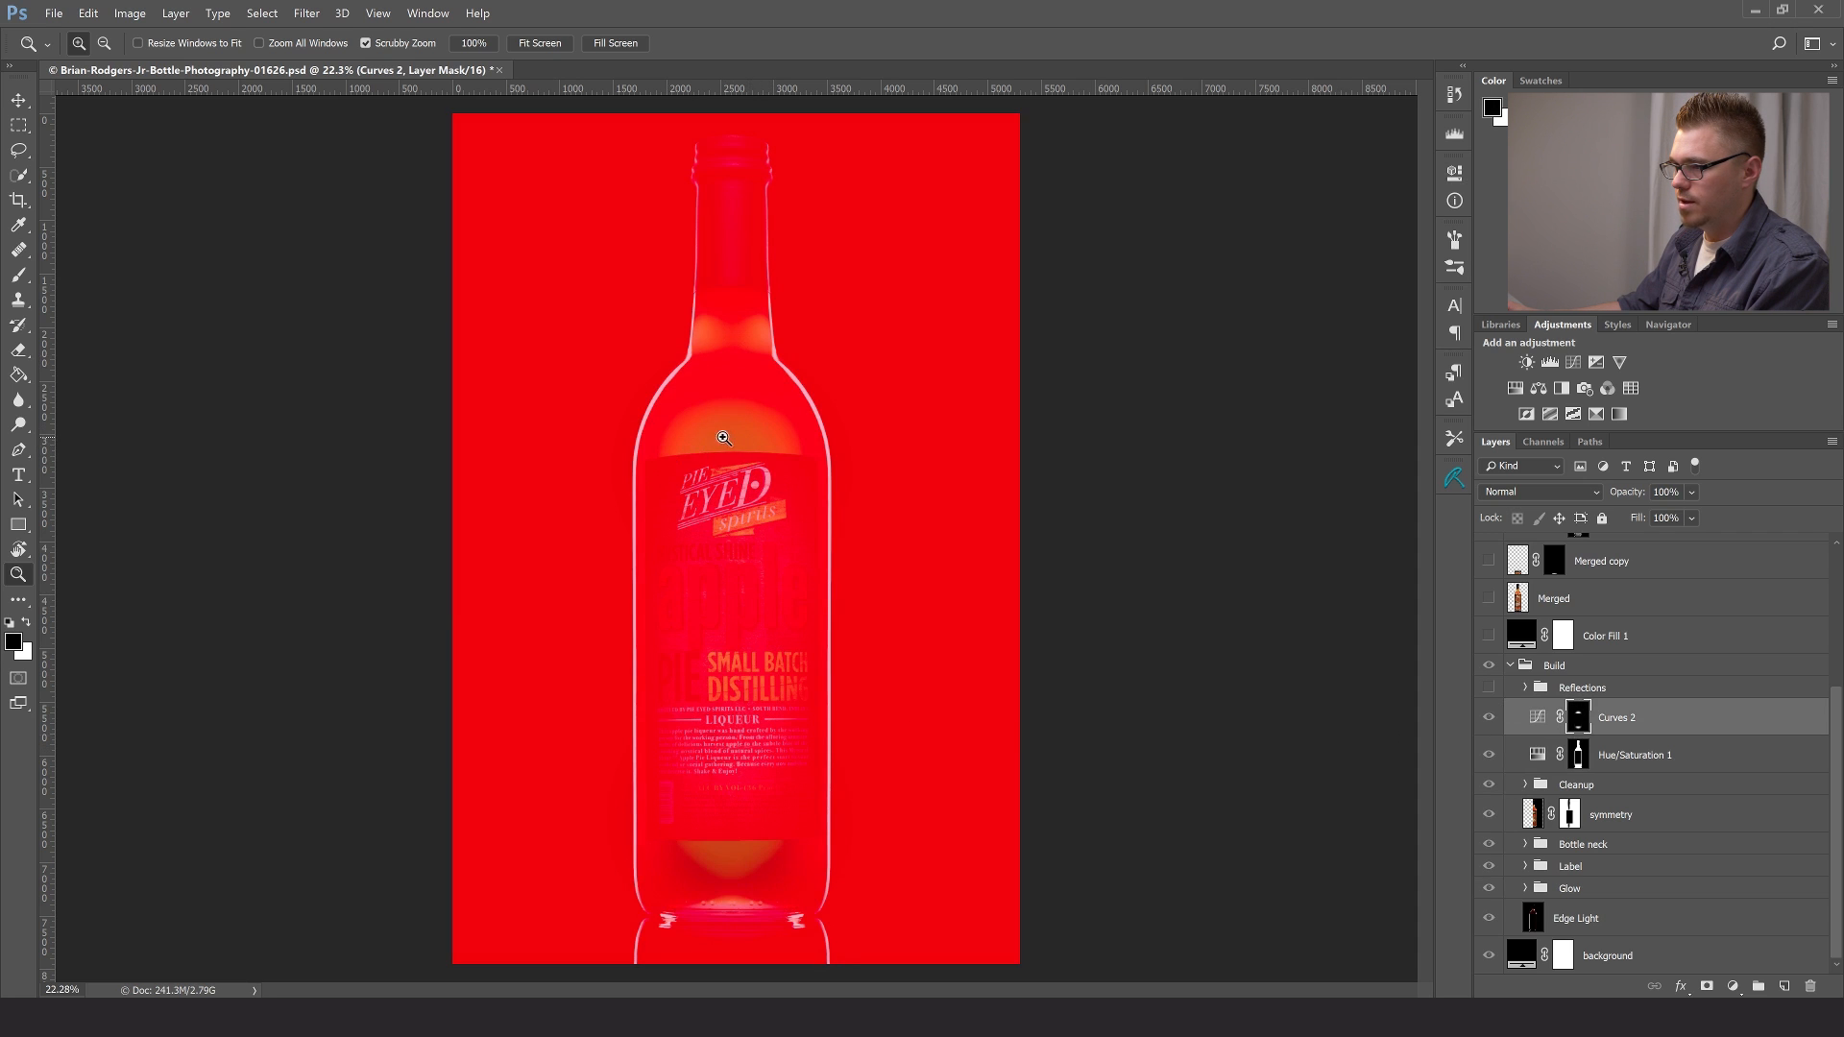
pyautogui.press('\\')
pyautogui.press('x')
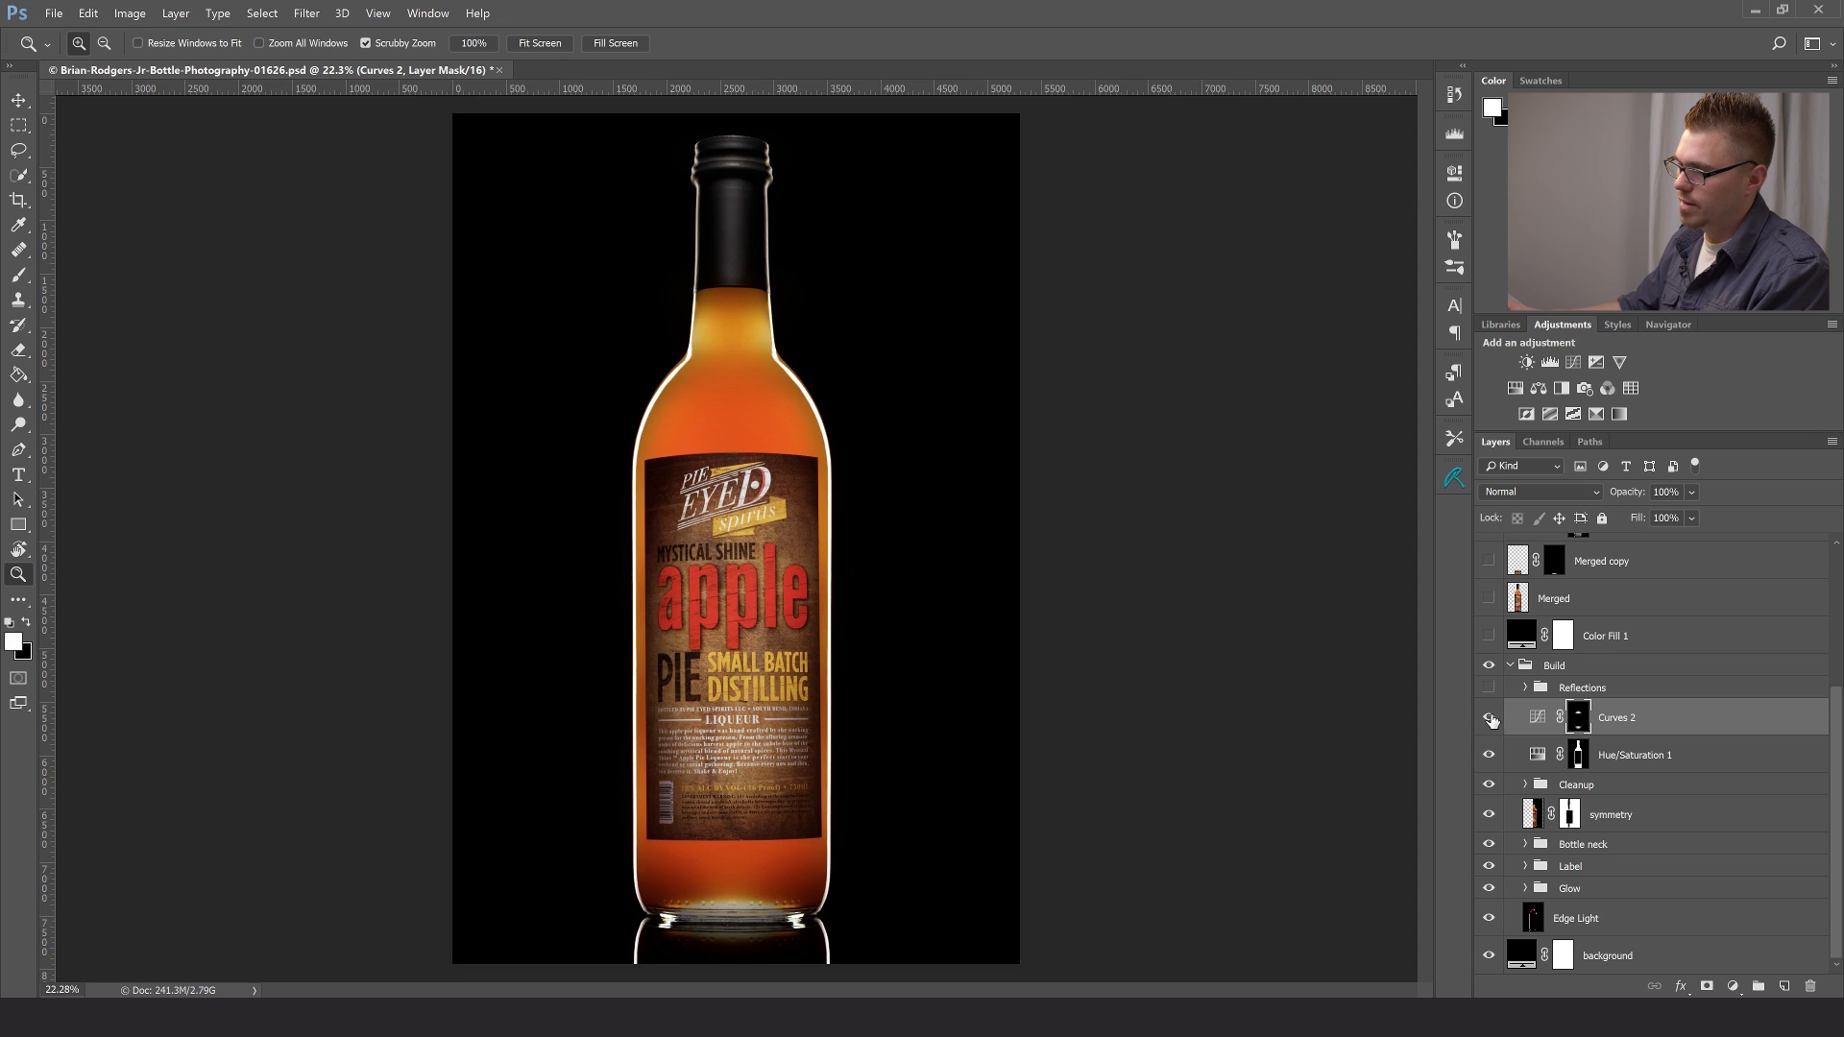
pyautogui.click(1589, 441)
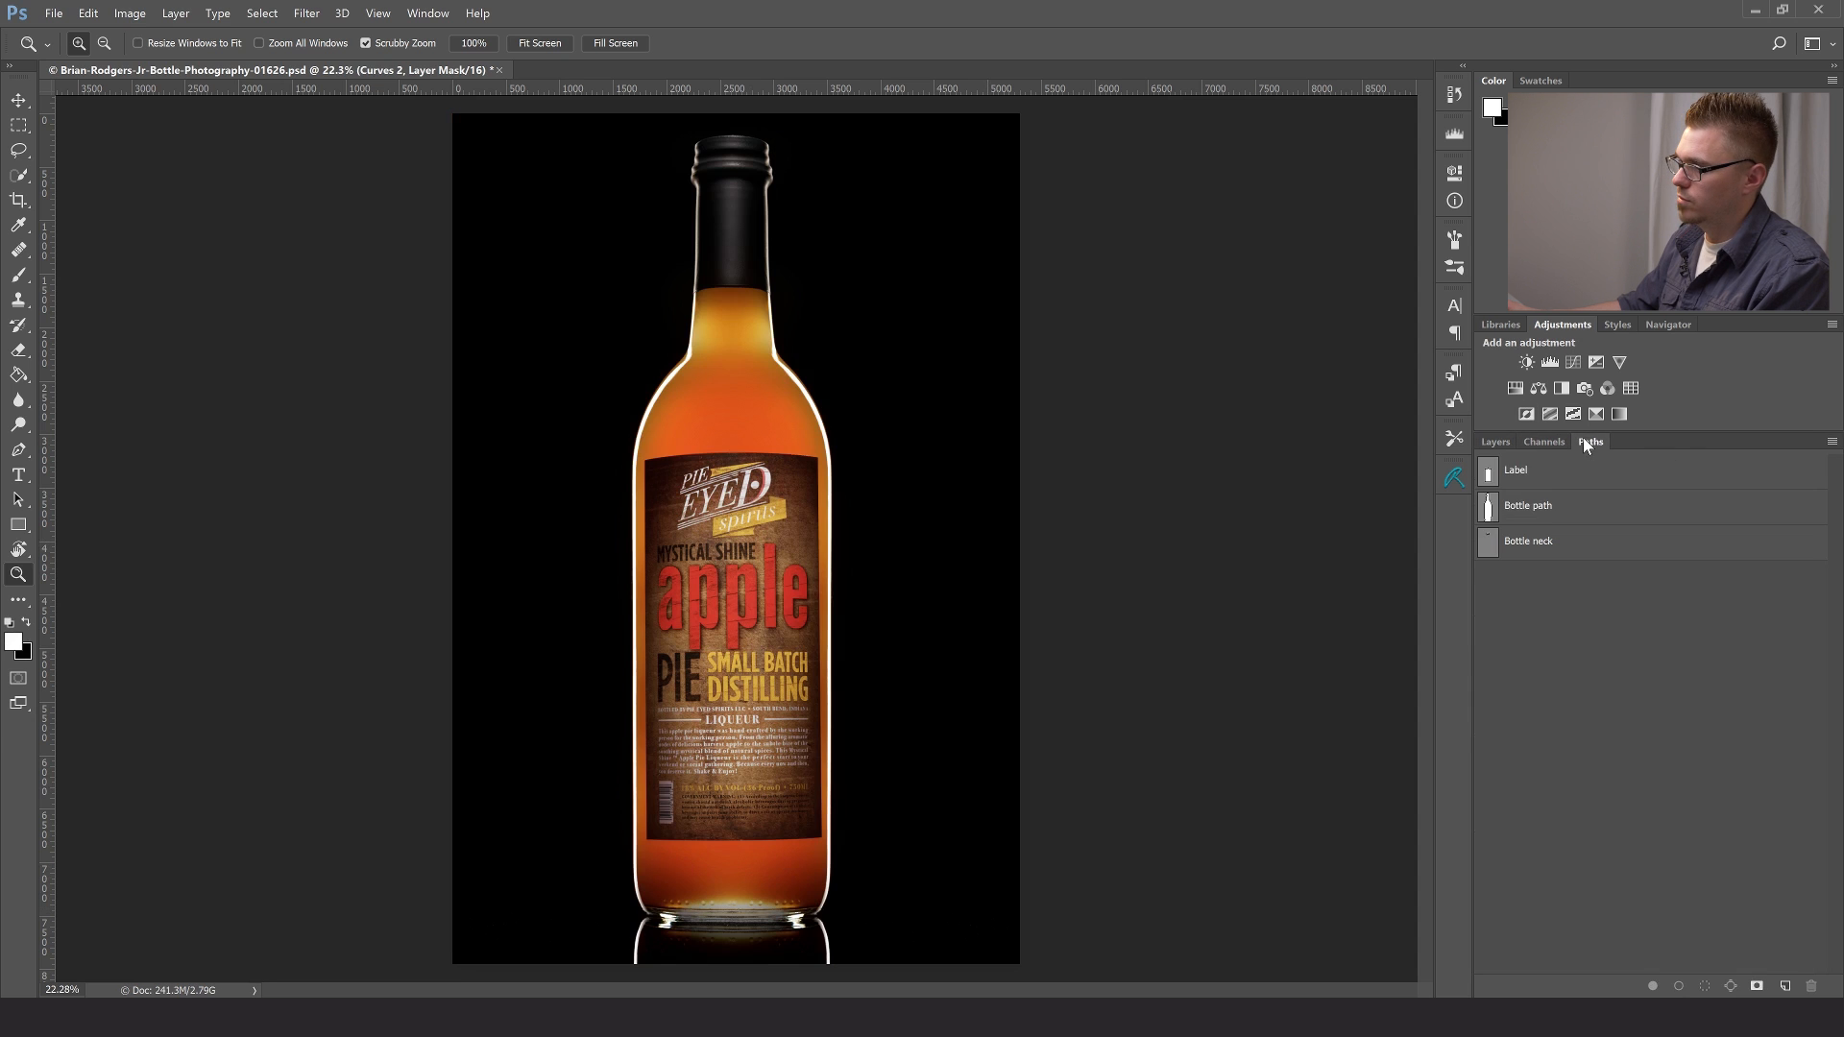
pyautogui.click(1494, 441)
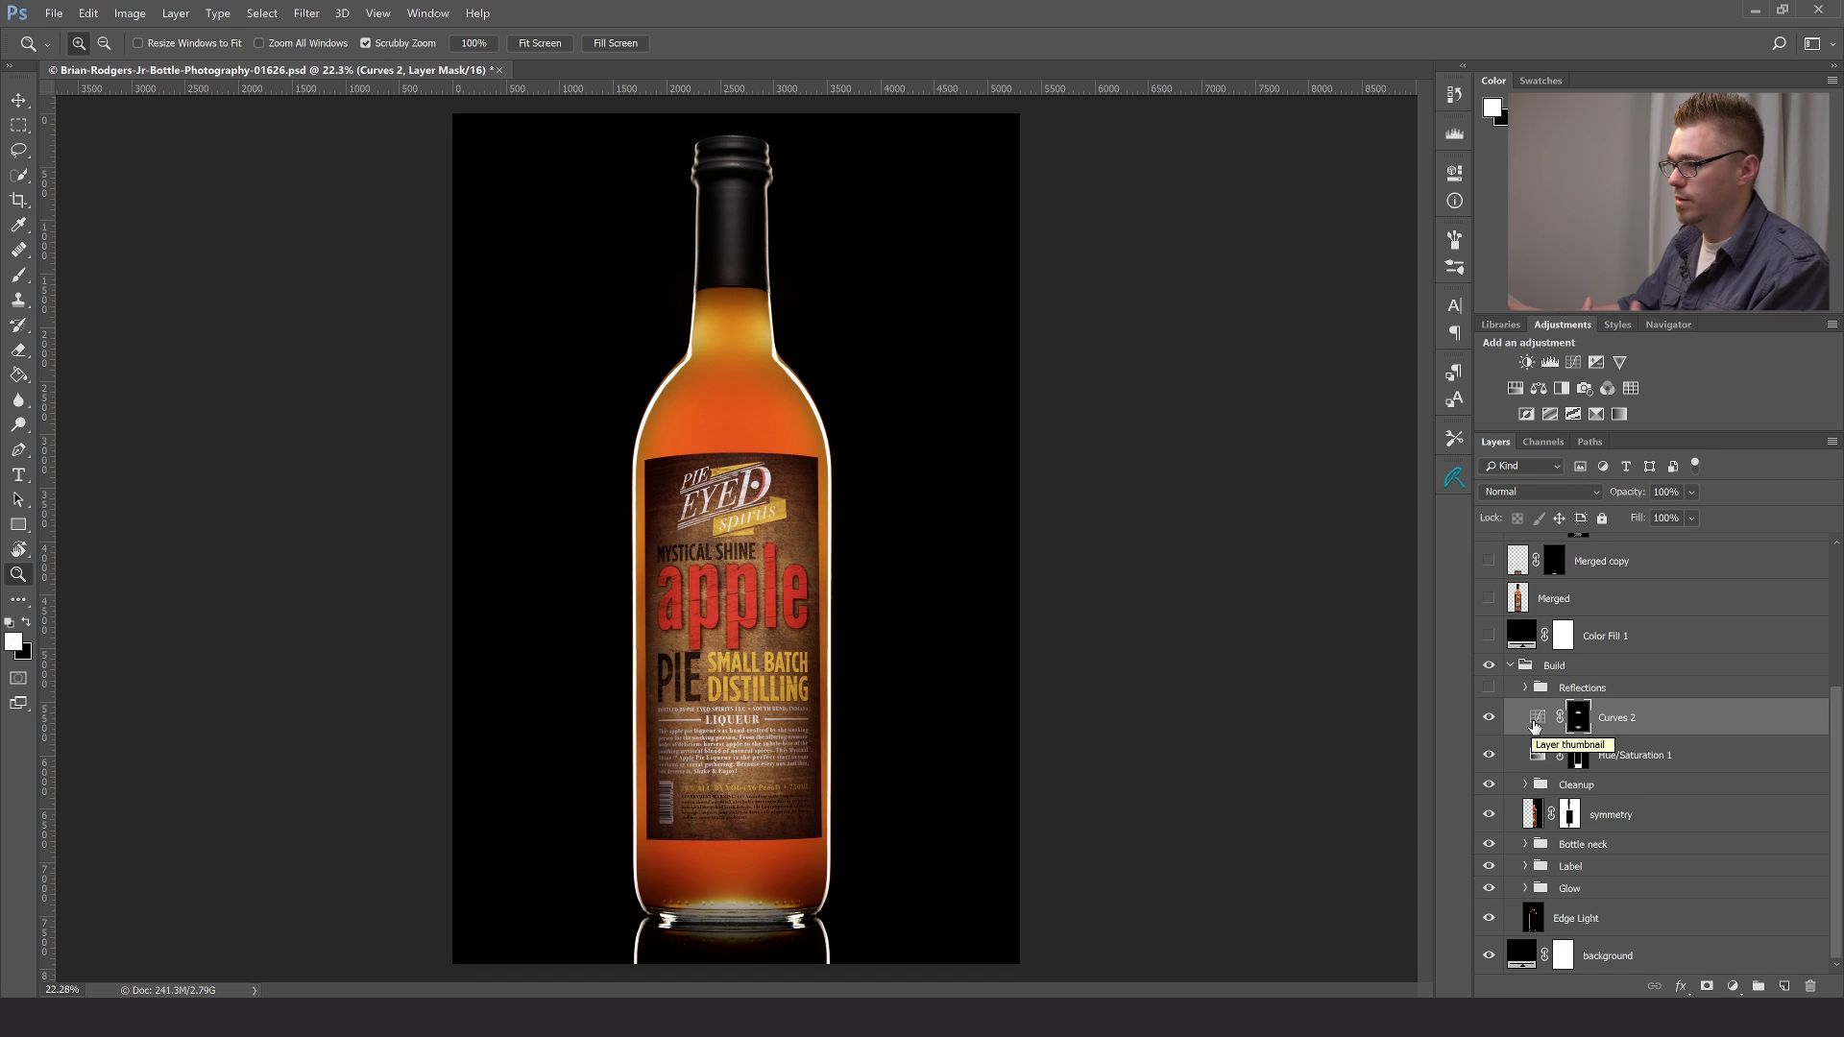
pyautogui.keyDown('alt'); pyautogui.keyDown('shift'); pyautogui.click(1582, 720); pyautogui.keyUp('shift'); pyautogui.keyUp('alt')
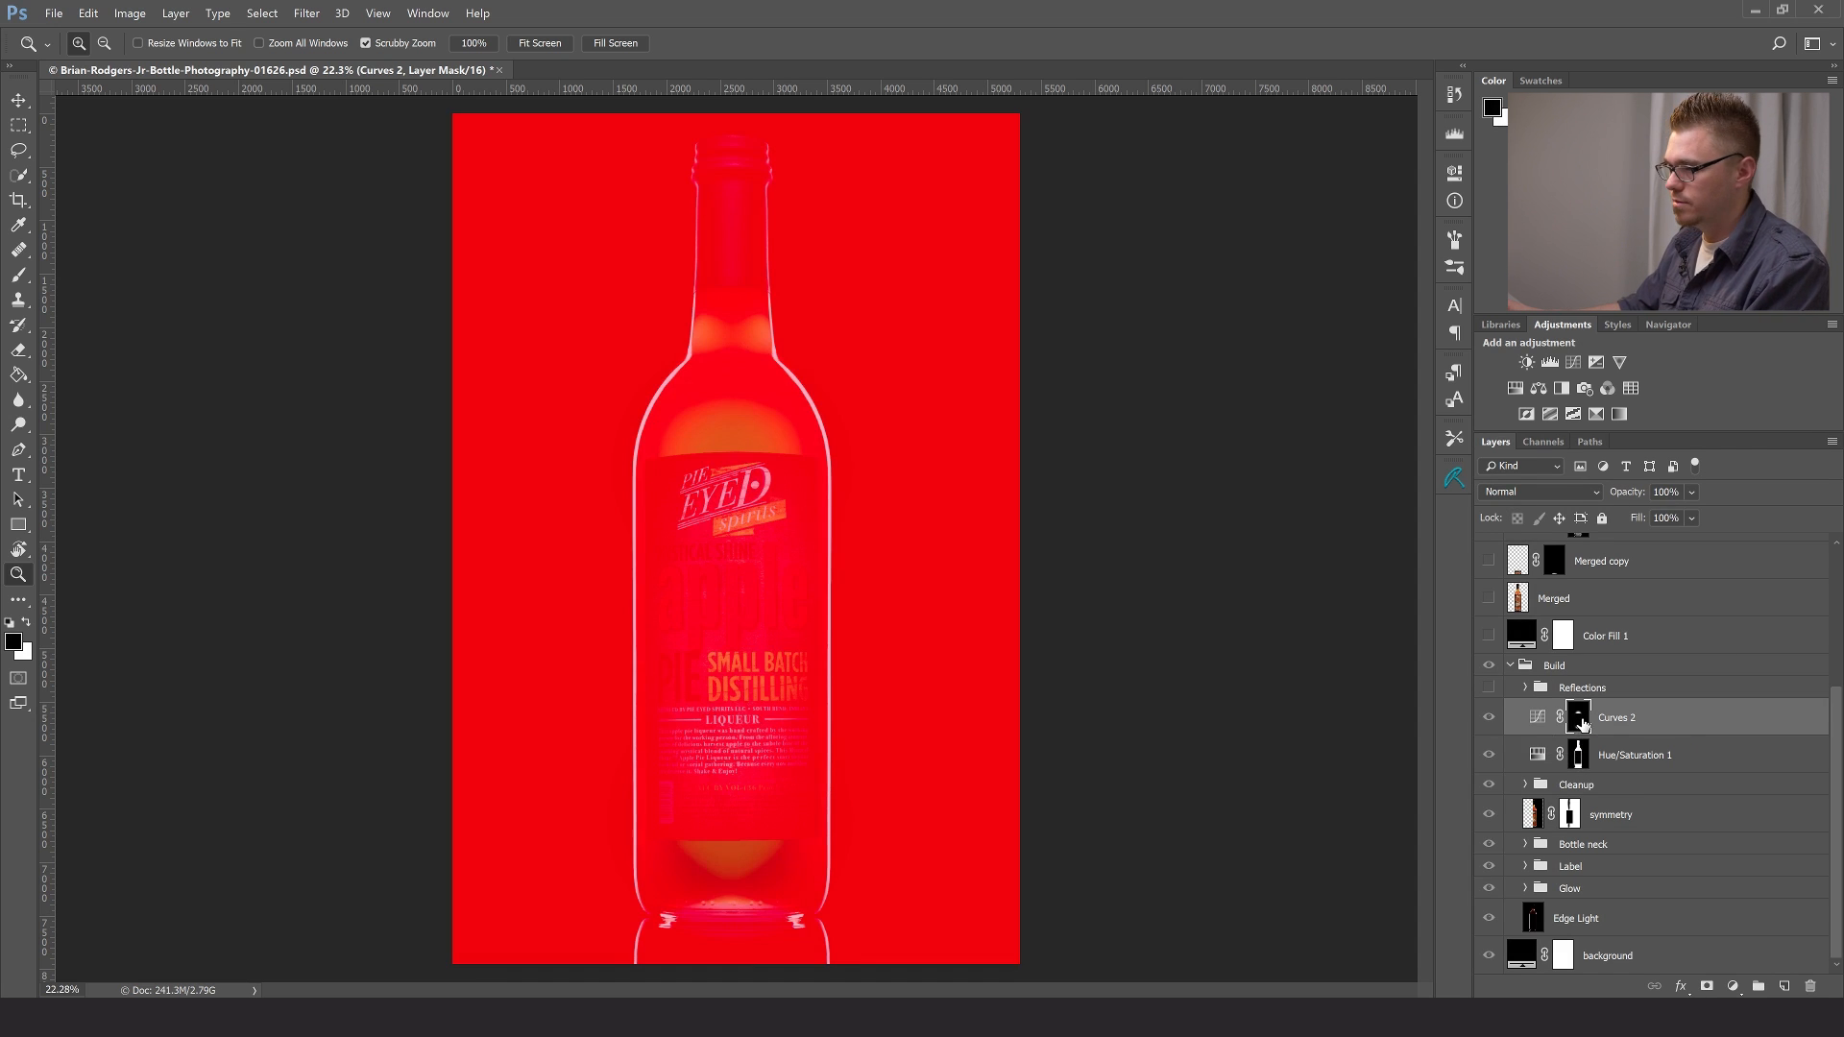
pyautogui.press('\\')
# - Compare the bottle with and without the Curves 2 layer, leaving it visible, and show the Reflections group
pyautogui.click(1488, 721)
pyautogui.click(1488, 721)
pyautogui.click(1488, 720)
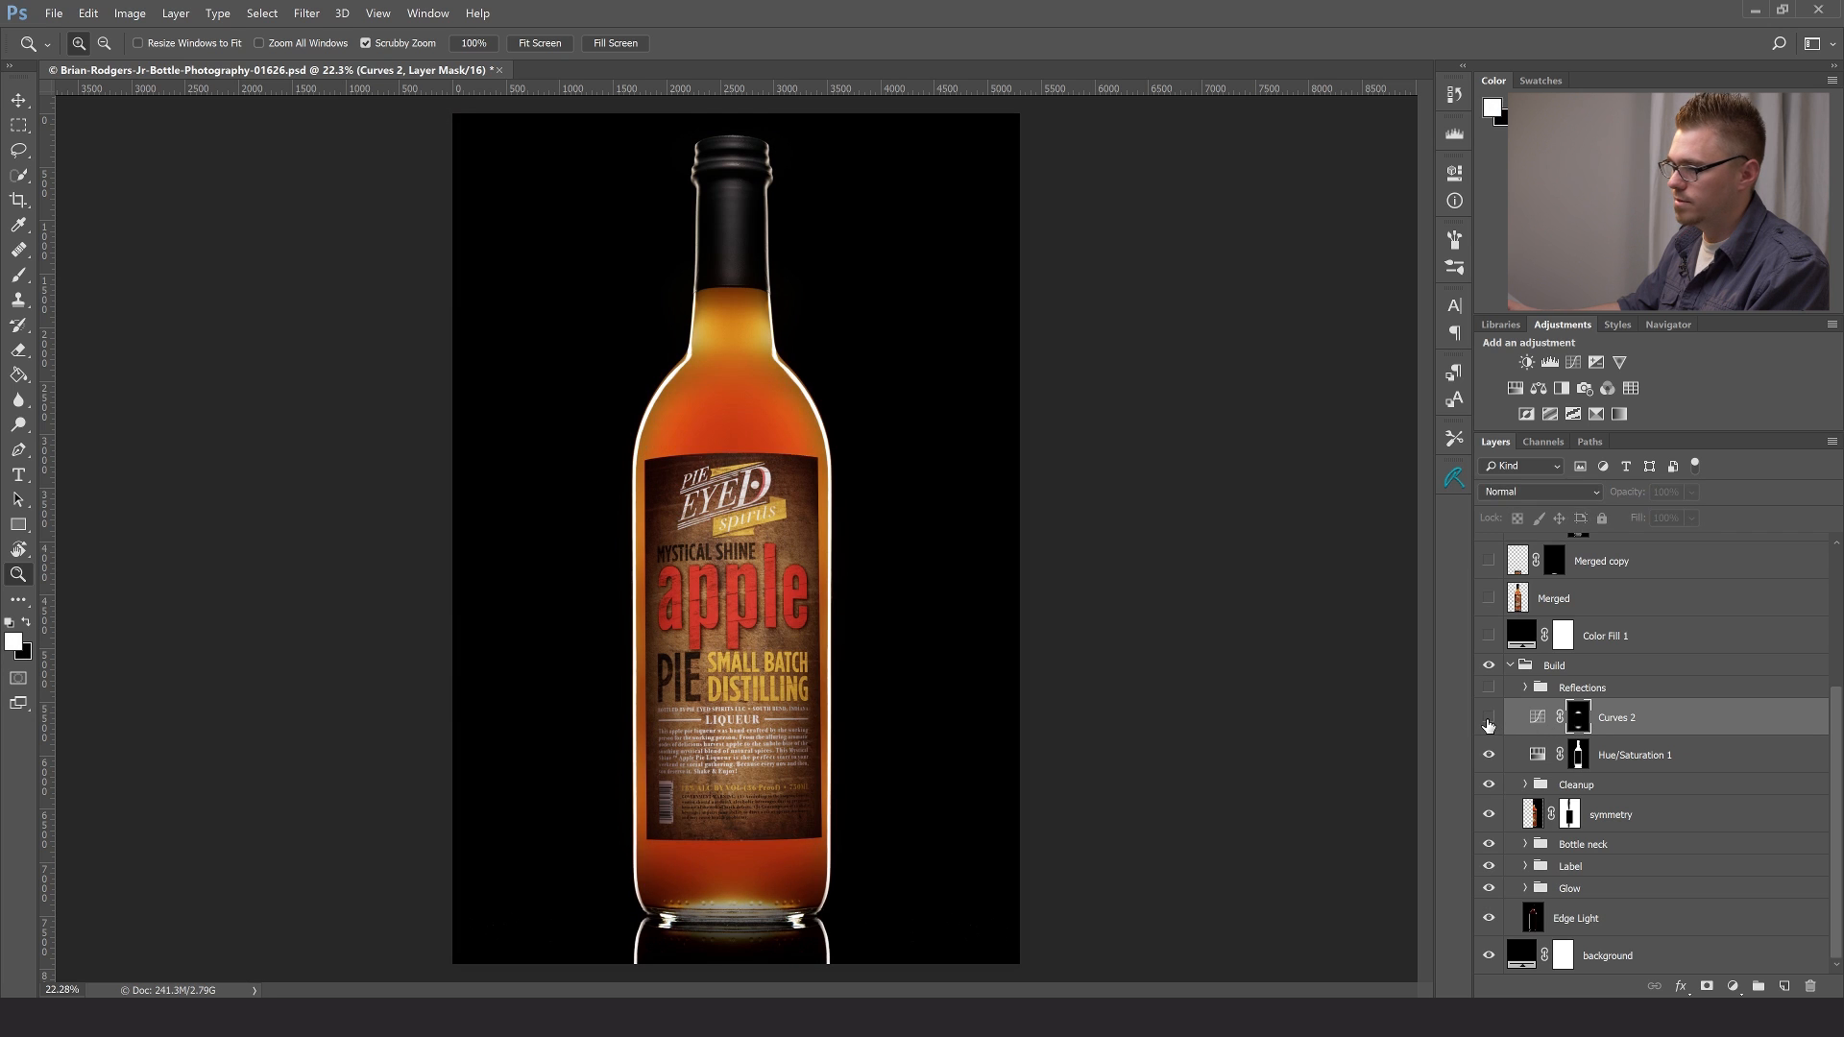
pyautogui.click(1488, 721)
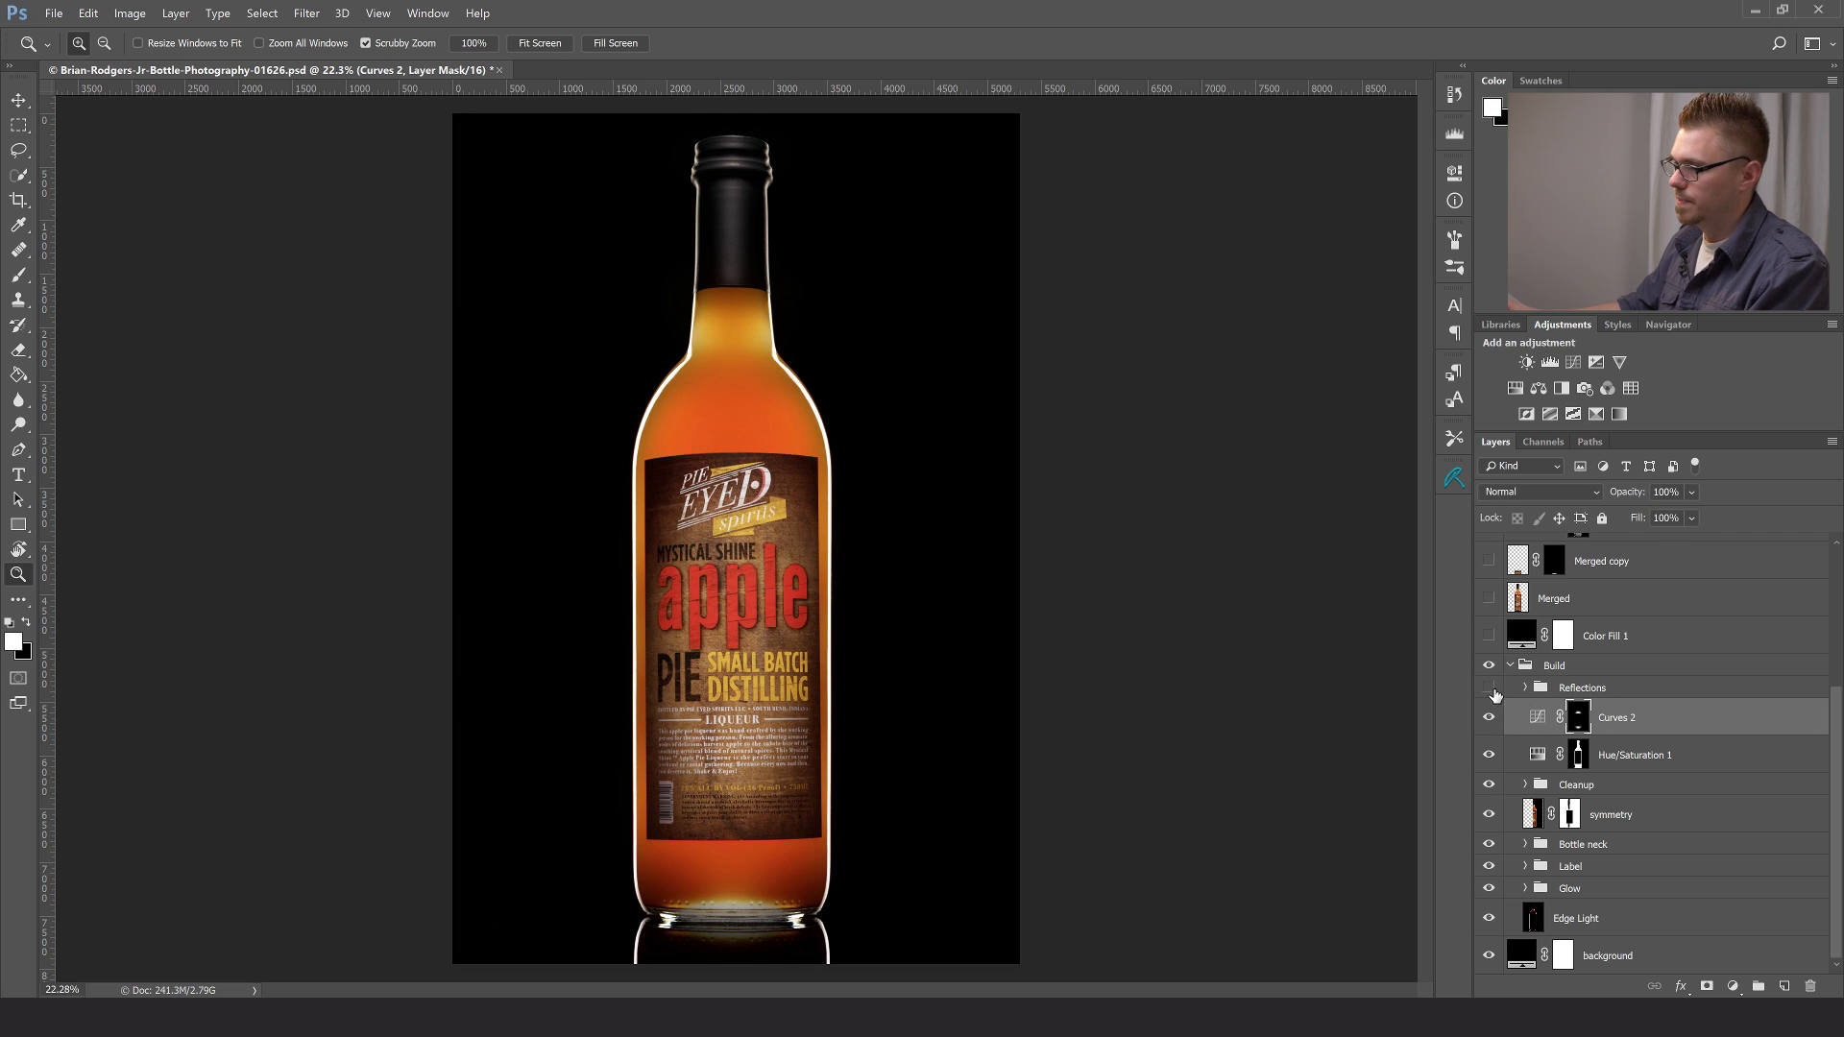
pyautogui.click(1489, 688)
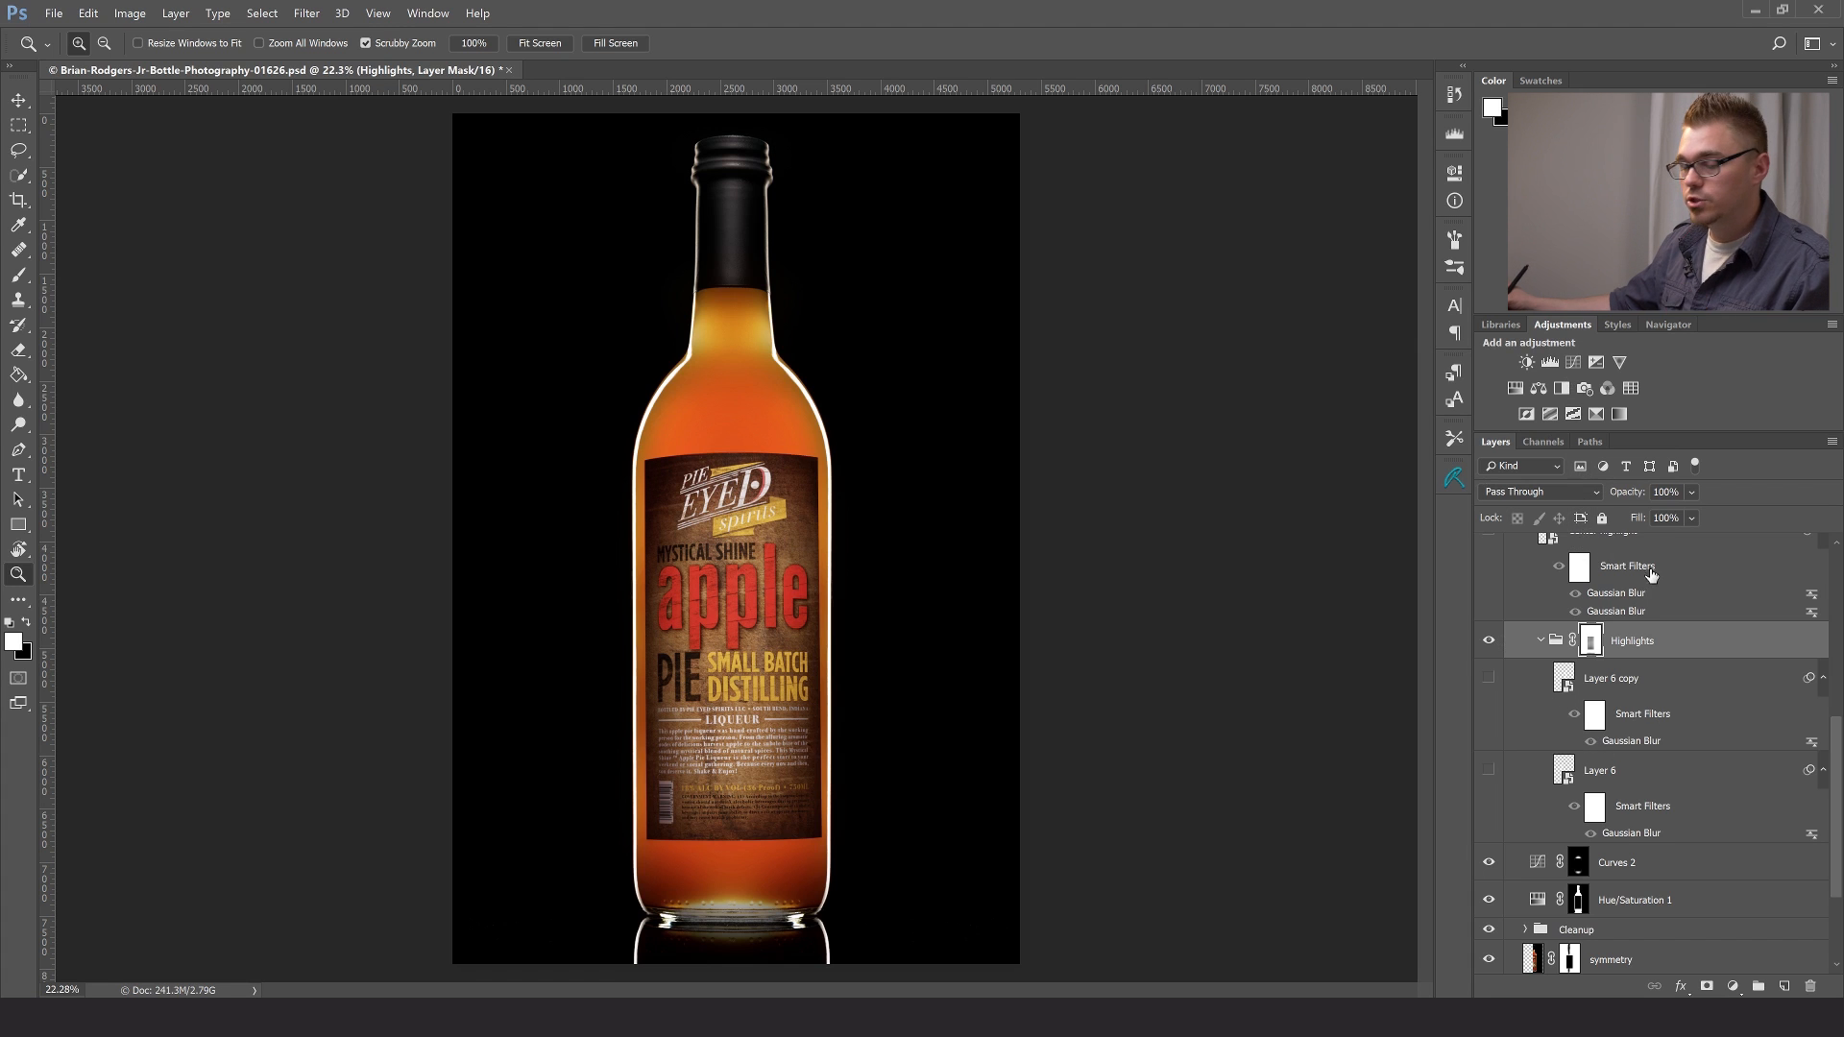
# - Show Layer 6, Layer 6 copy and Center highlight, and compare the bottle with and without the Reflections group
pyautogui.click(1599, 773)
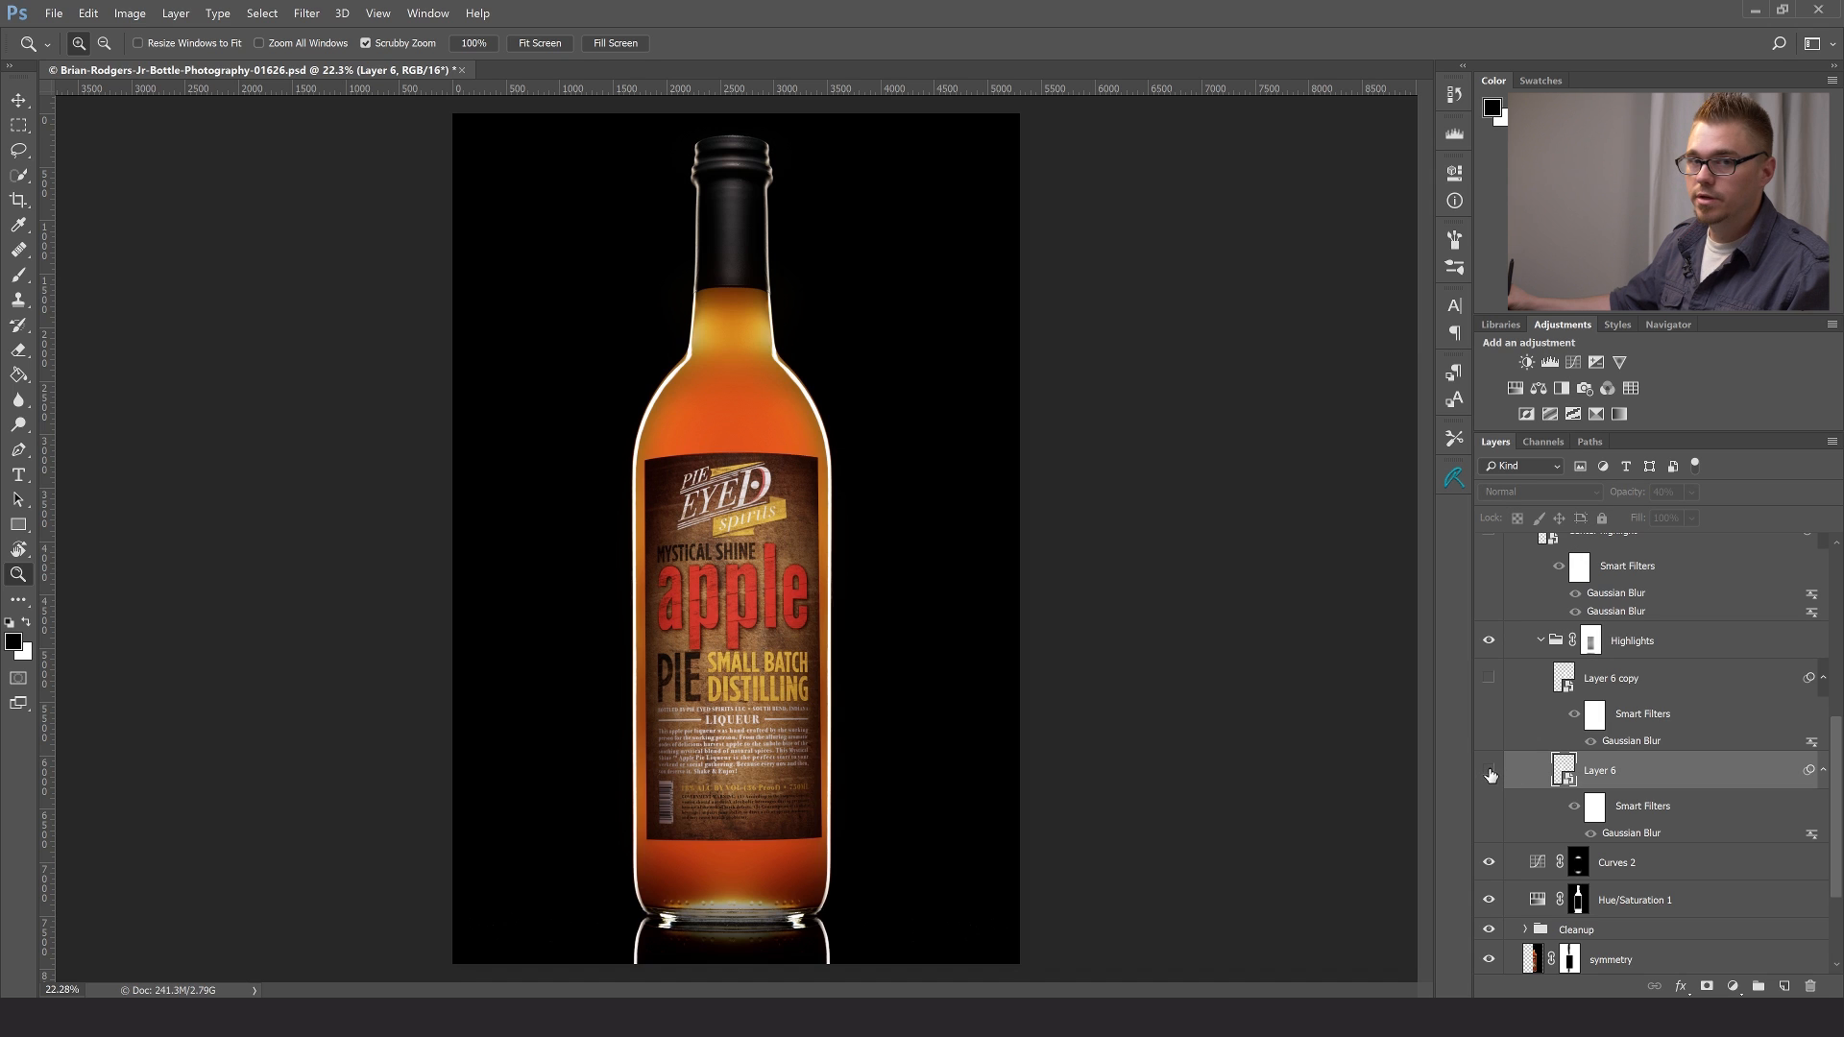
pyautogui.click(1490, 773)
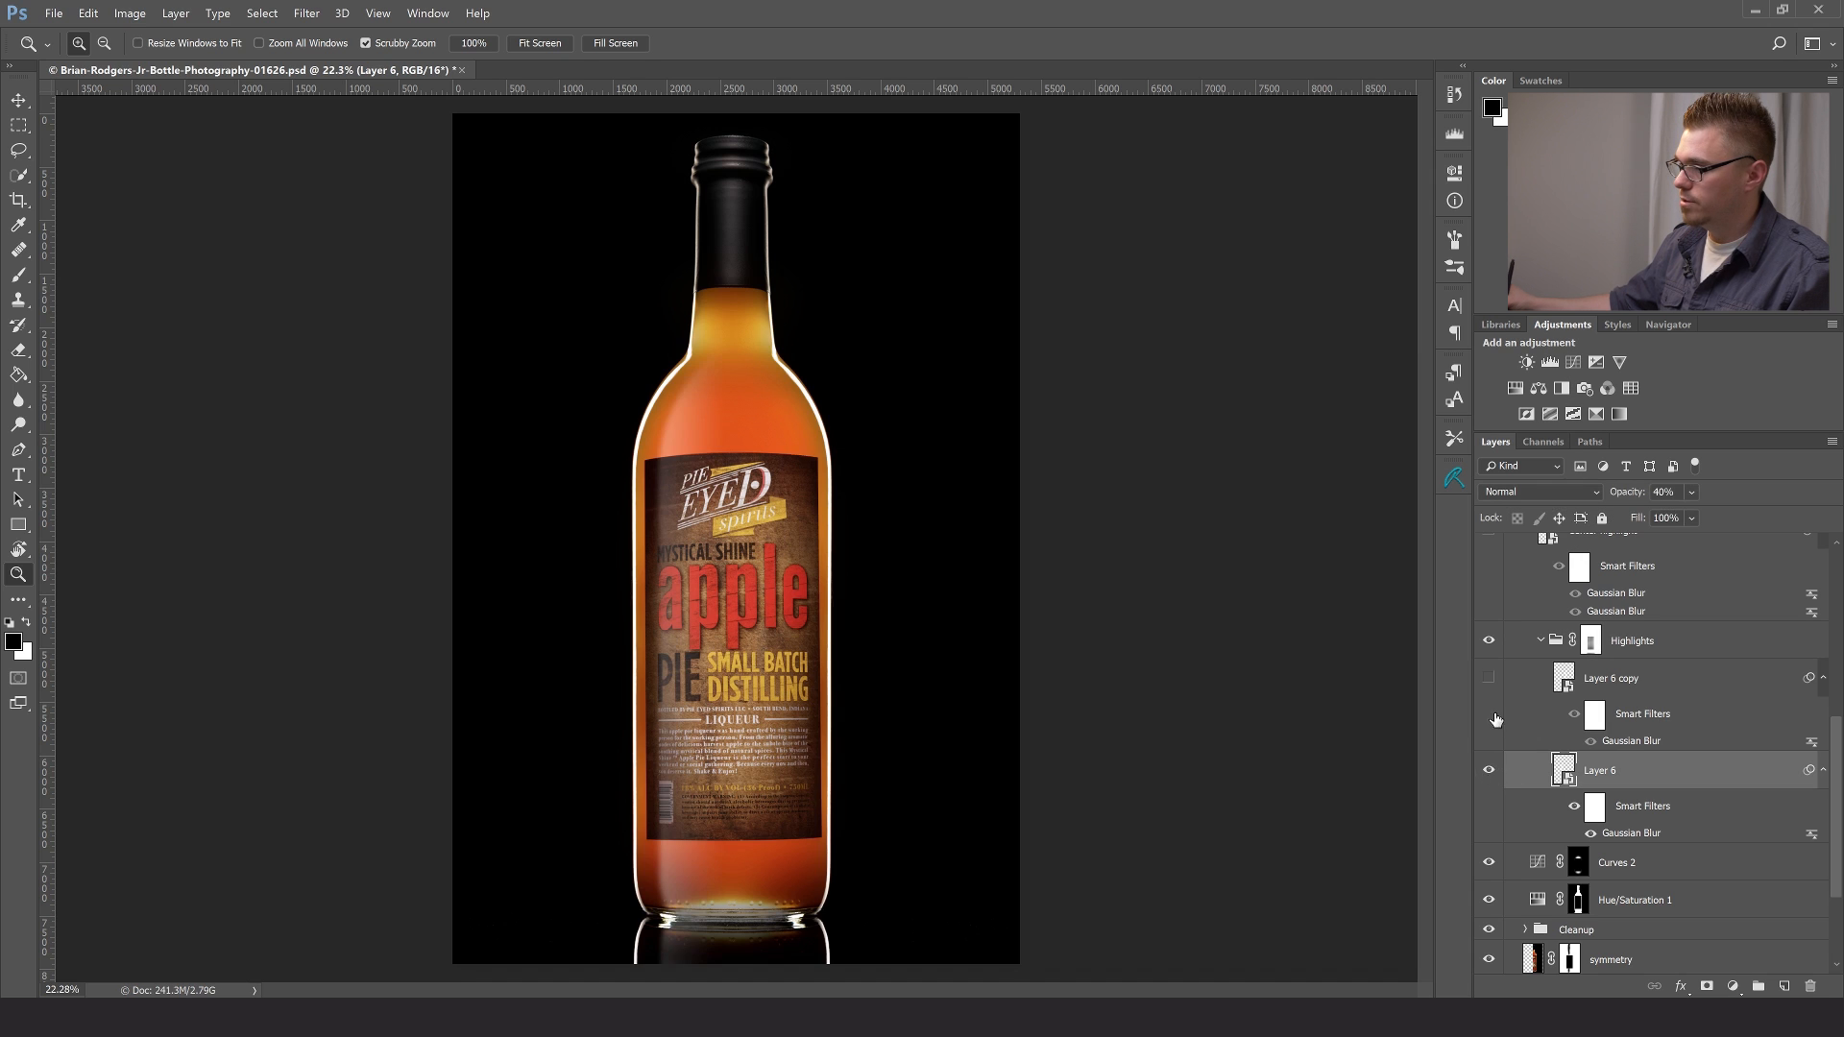
pyautogui.click(1490, 679)
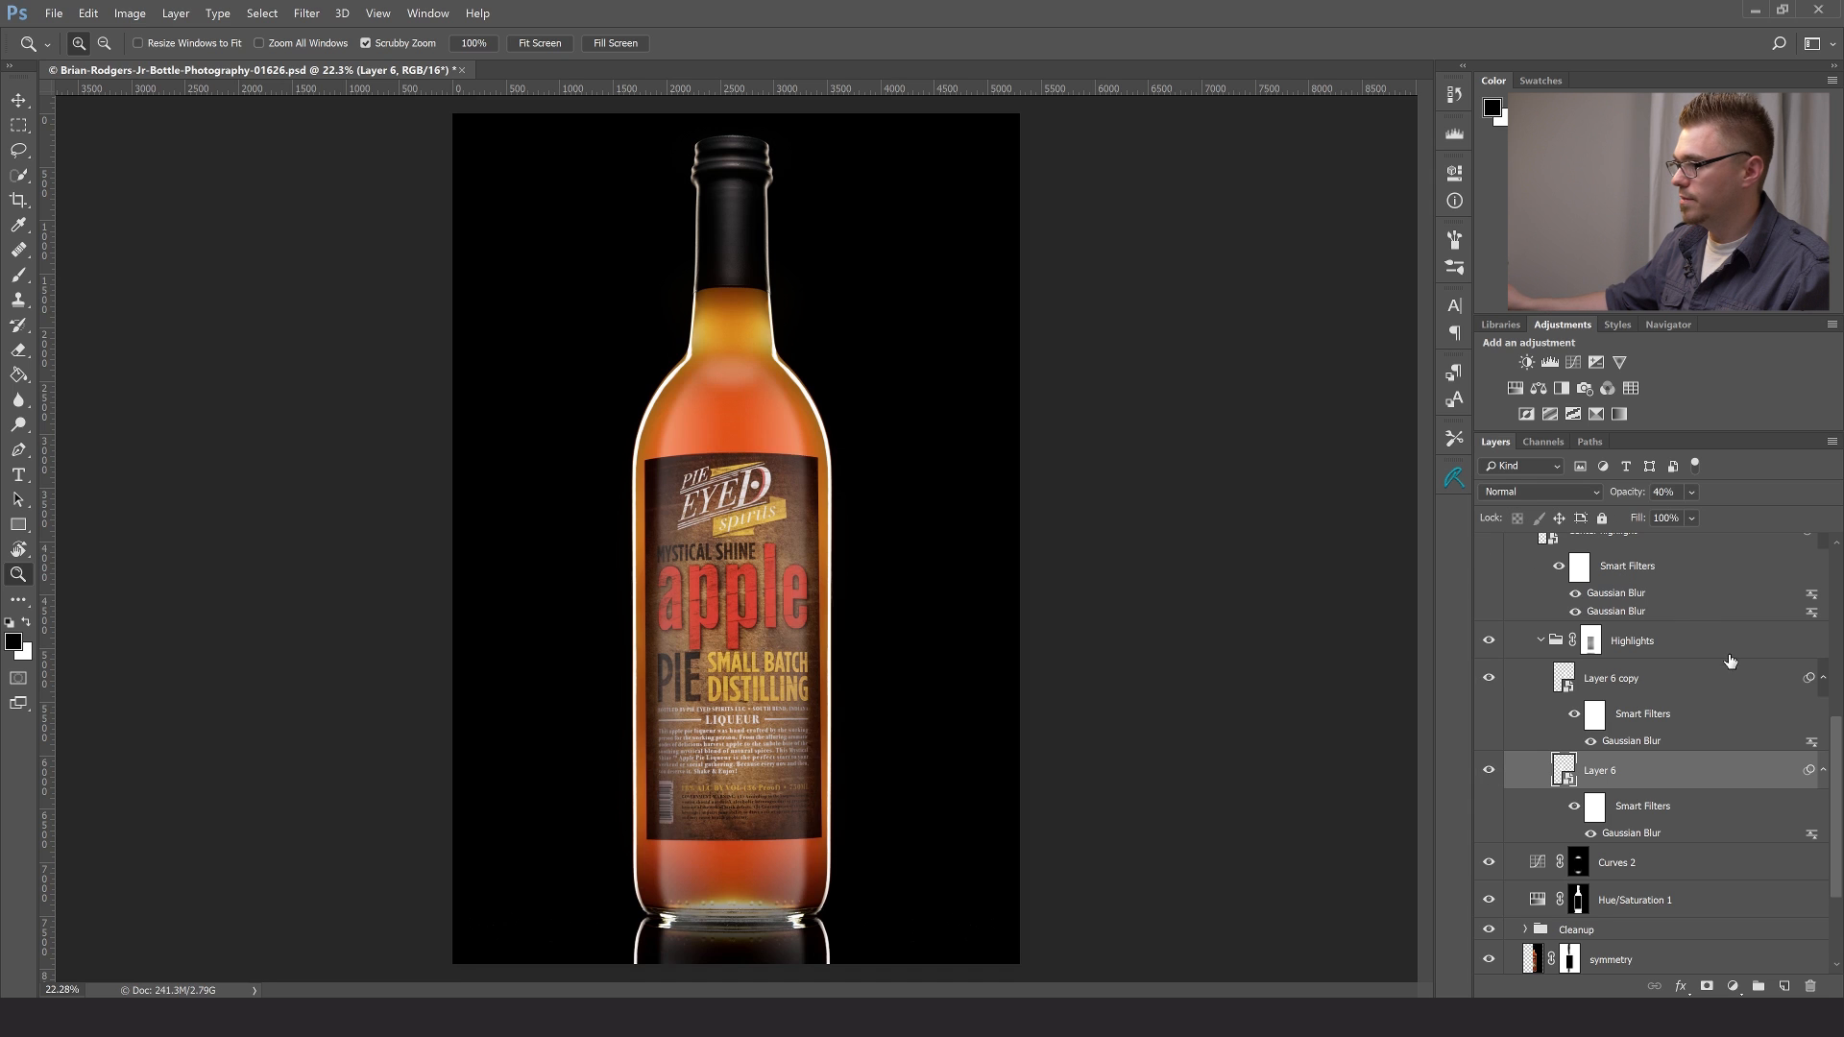
pyautogui.moveTo(1836, 747); pyautogui.dragTo(1836, 713)
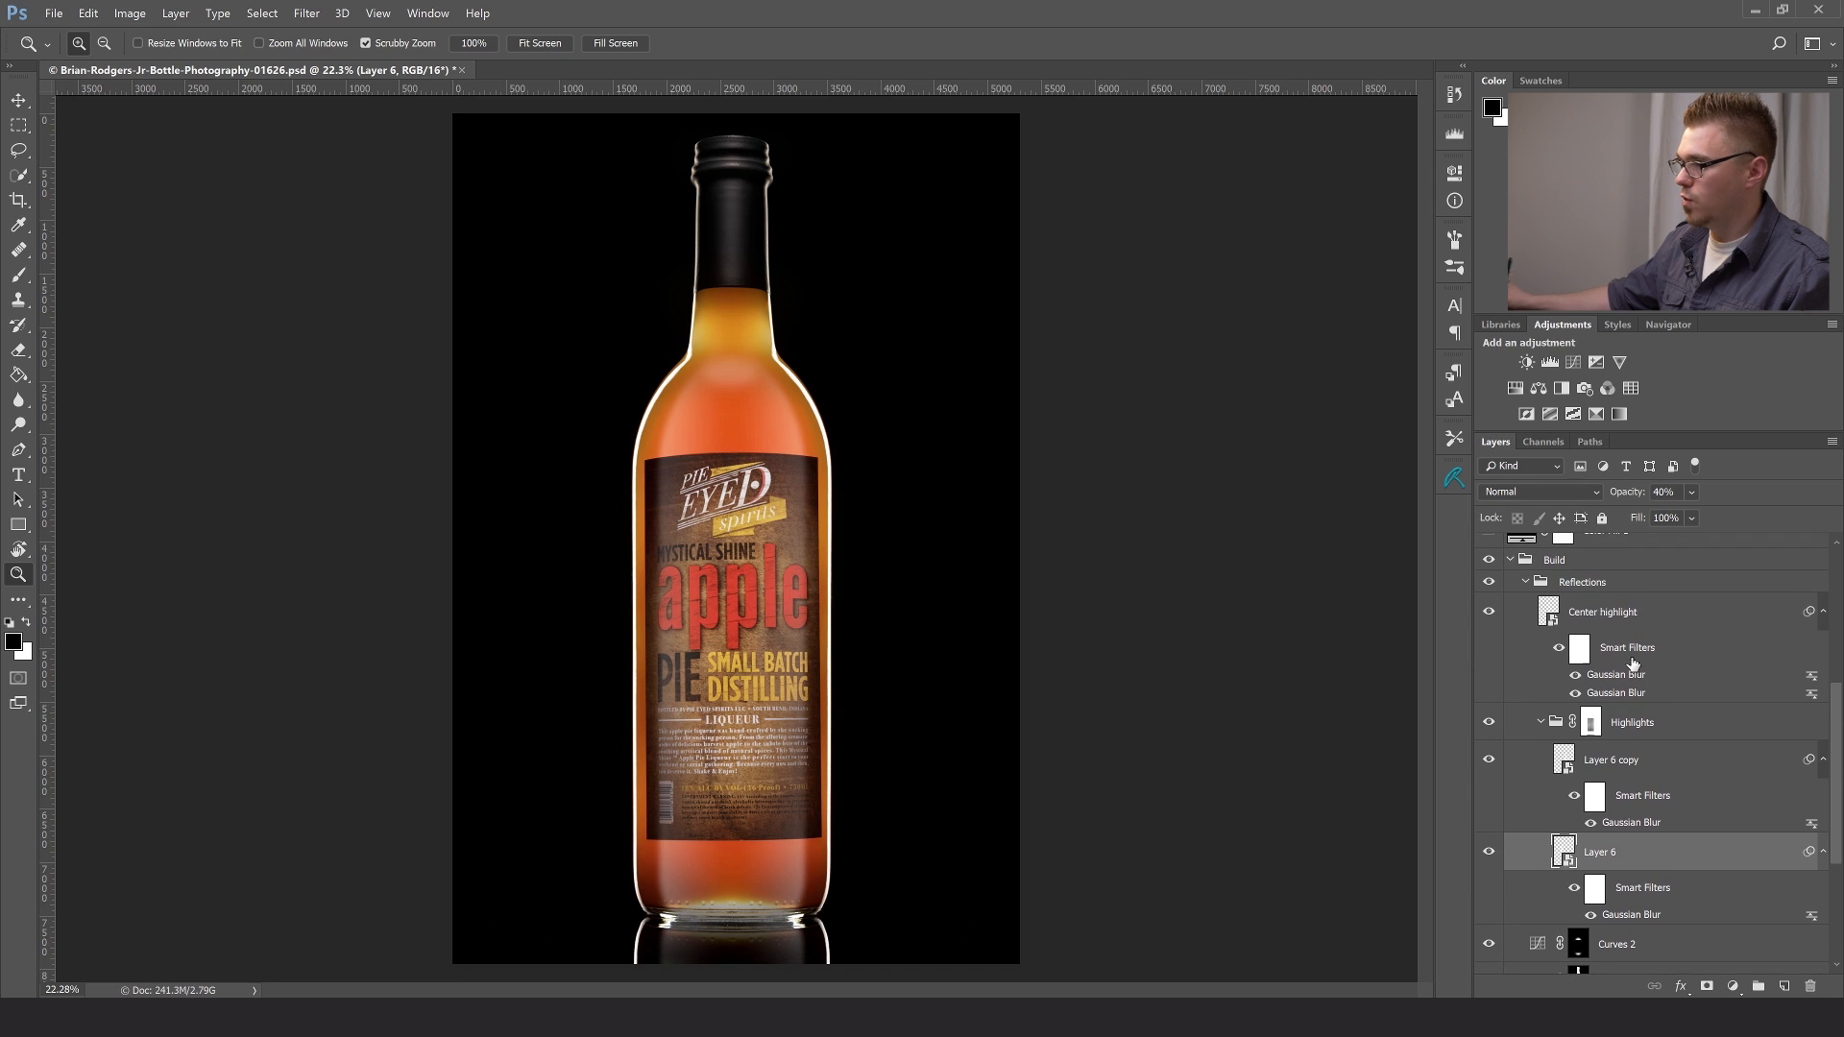
pyautogui.click(1489, 583)
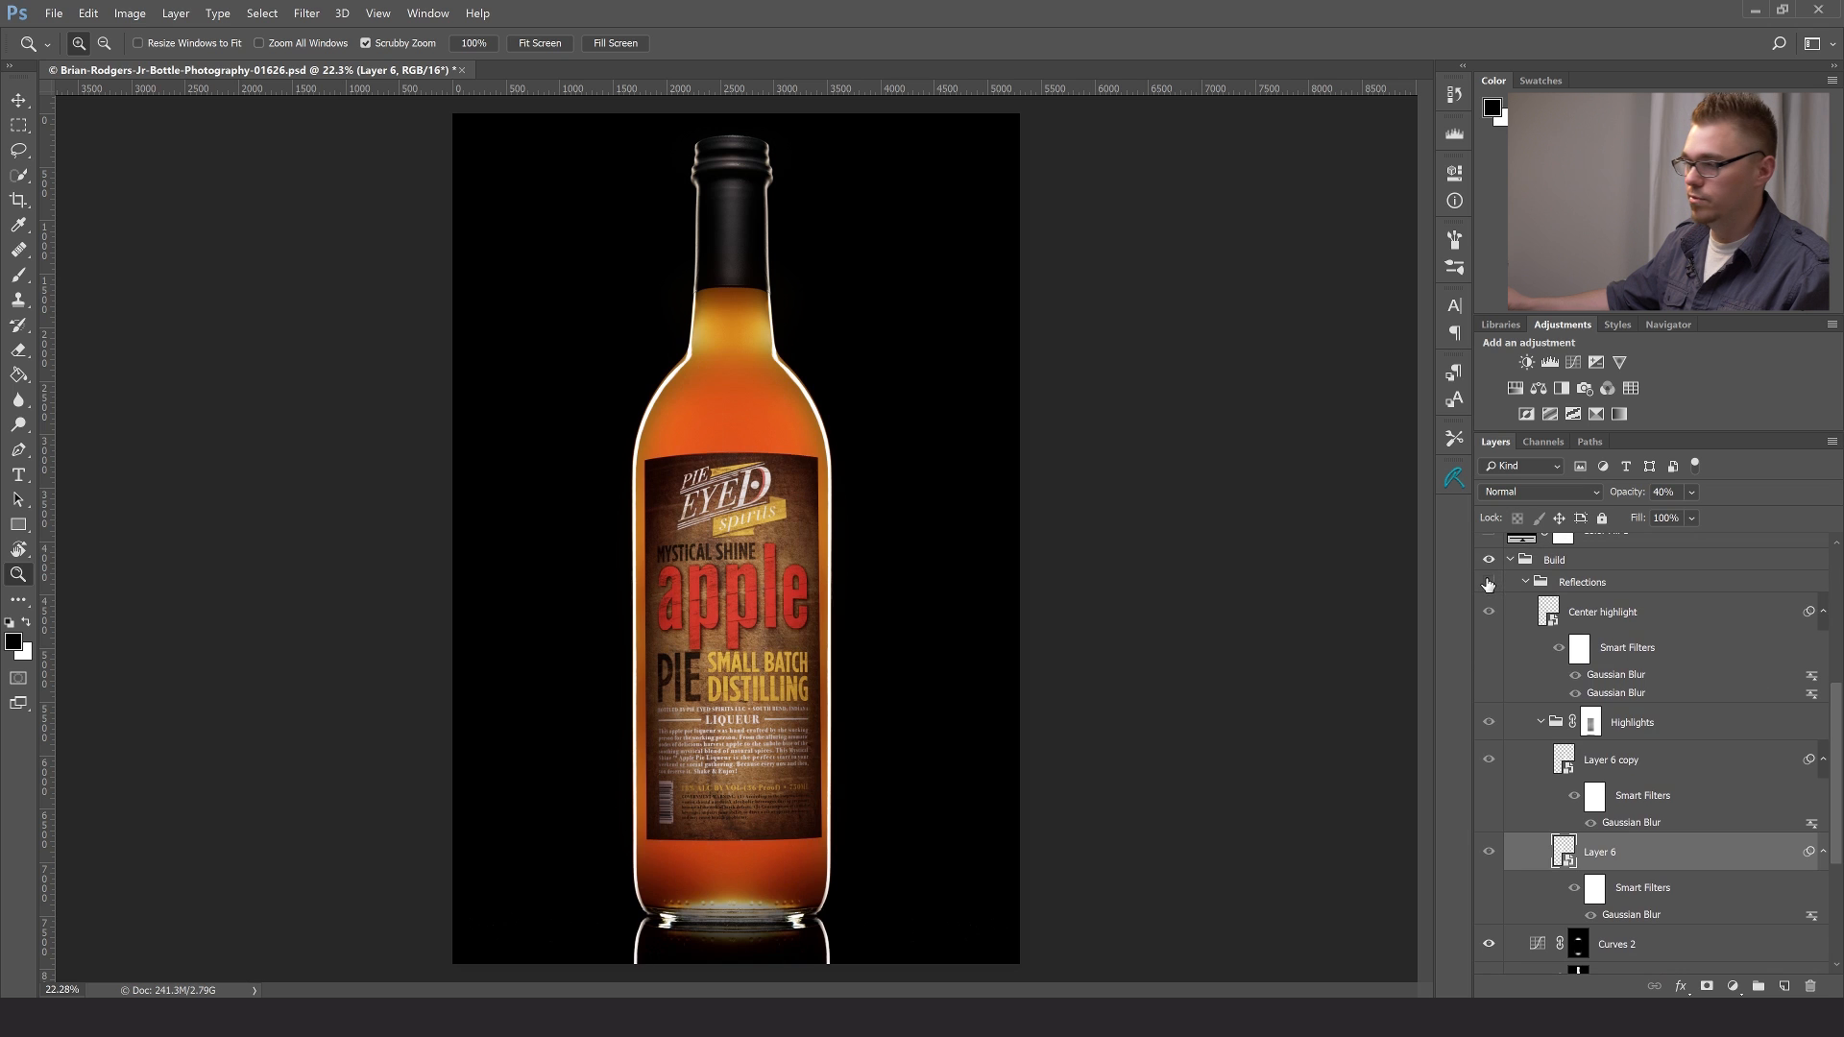
pyautogui.click(1489, 583)
# - Hide Center highlight, Layer 6 copy and Layer 6, leaving the Highlights group visible
pyautogui.click(1490, 612)
pyautogui.click(1490, 723)
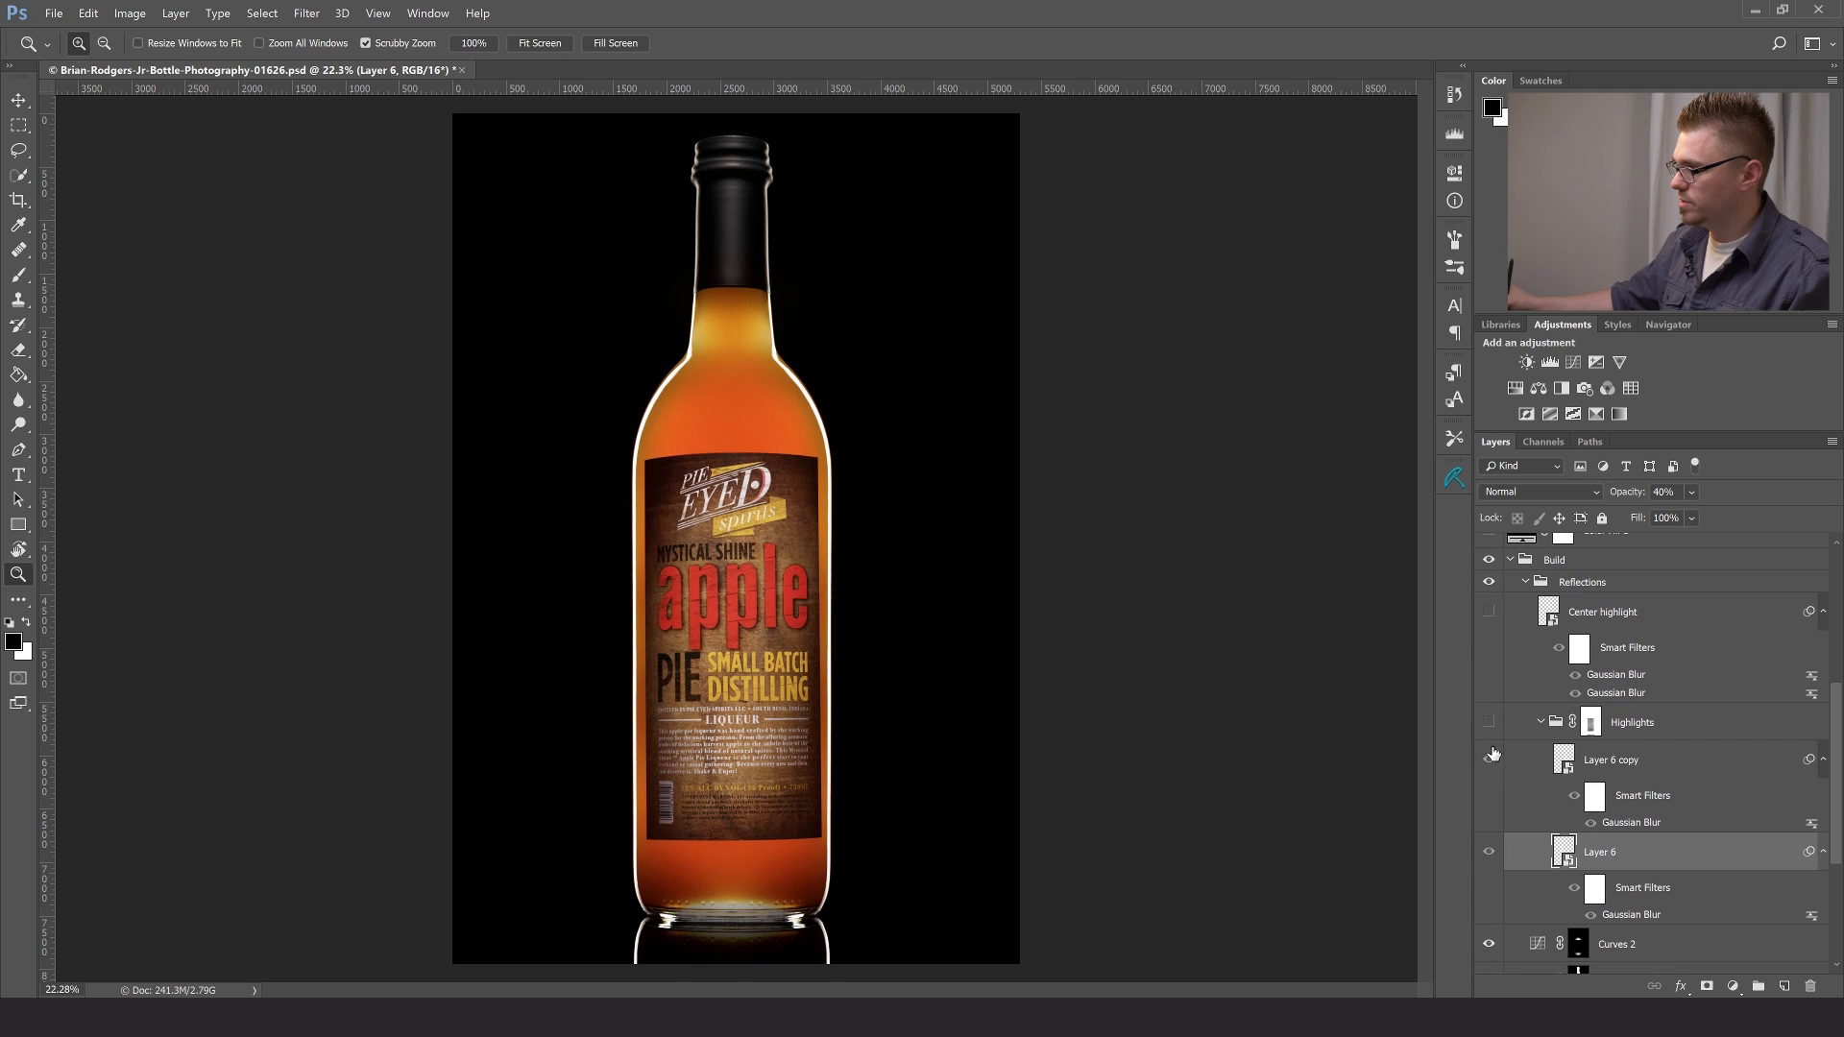
pyautogui.click(1490, 722)
pyautogui.click(1489, 760)
pyautogui.click(1489, 853)
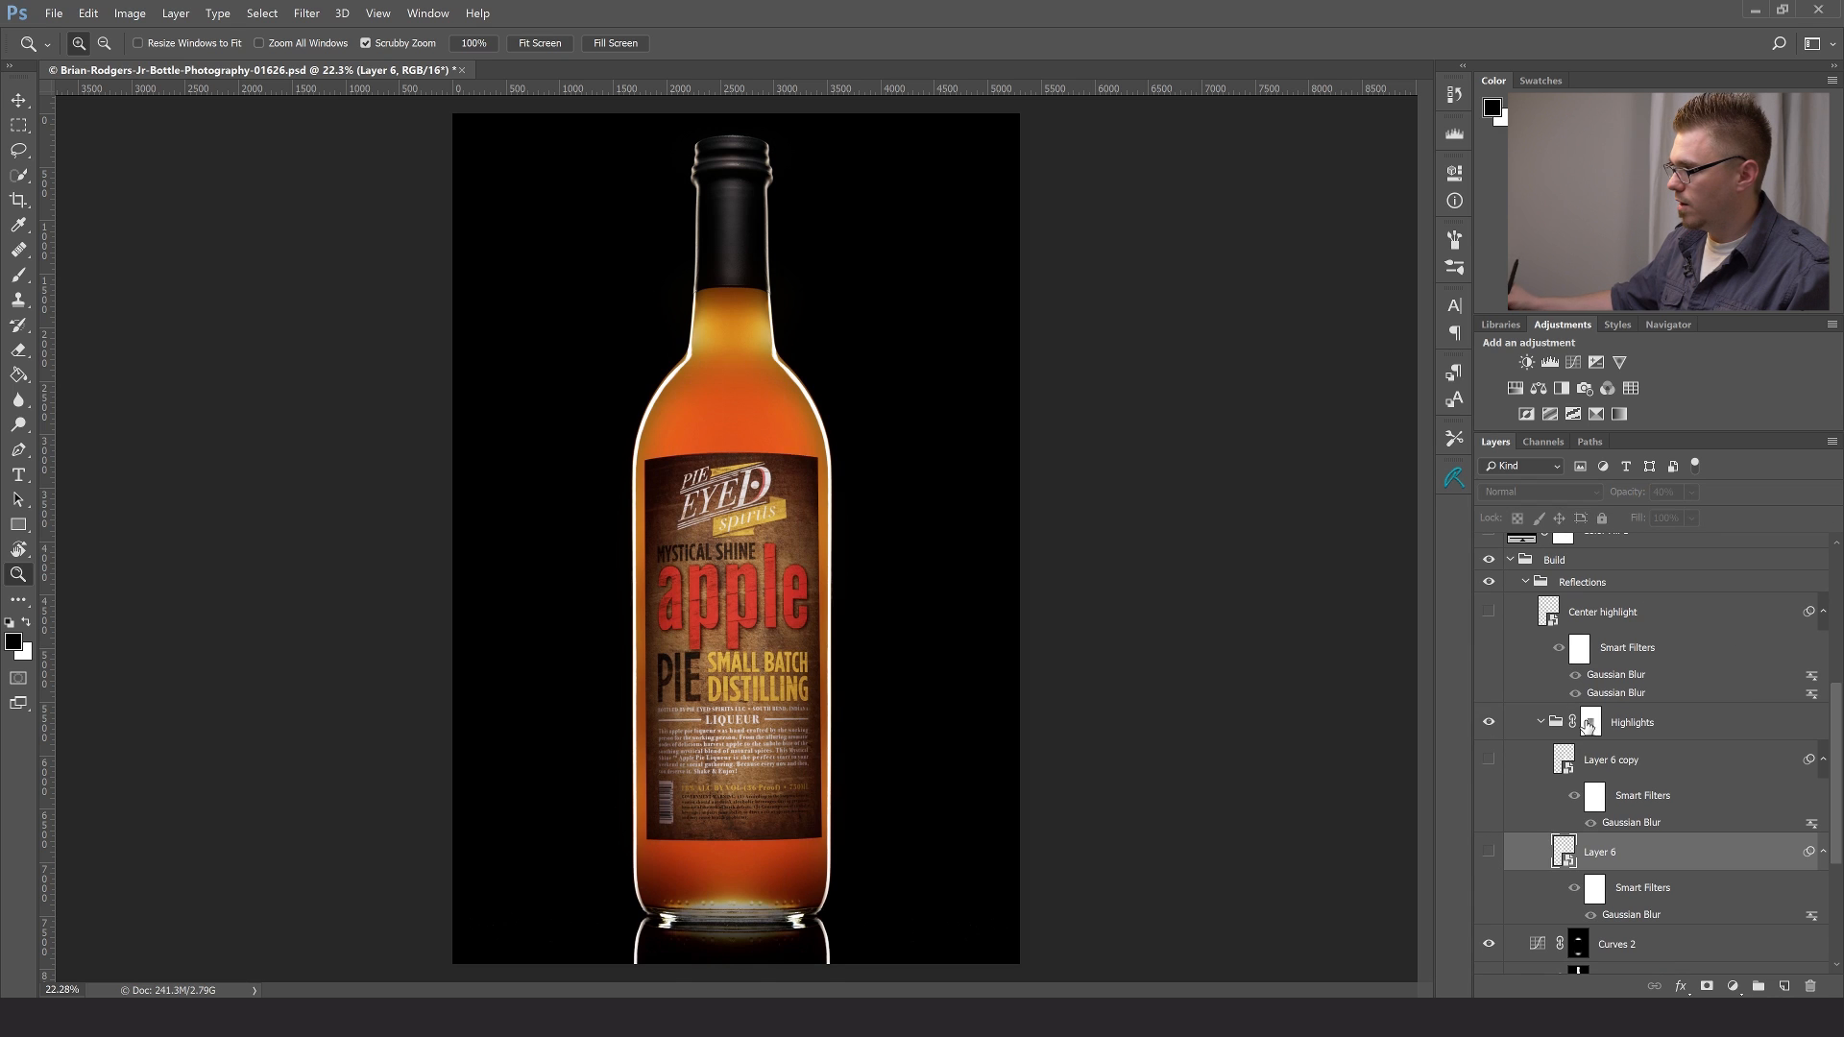
# - Load the Bottle path as a selection and add an empty layer above Layer 6 in the Highlights group
pyautogui.click(1589, 442)
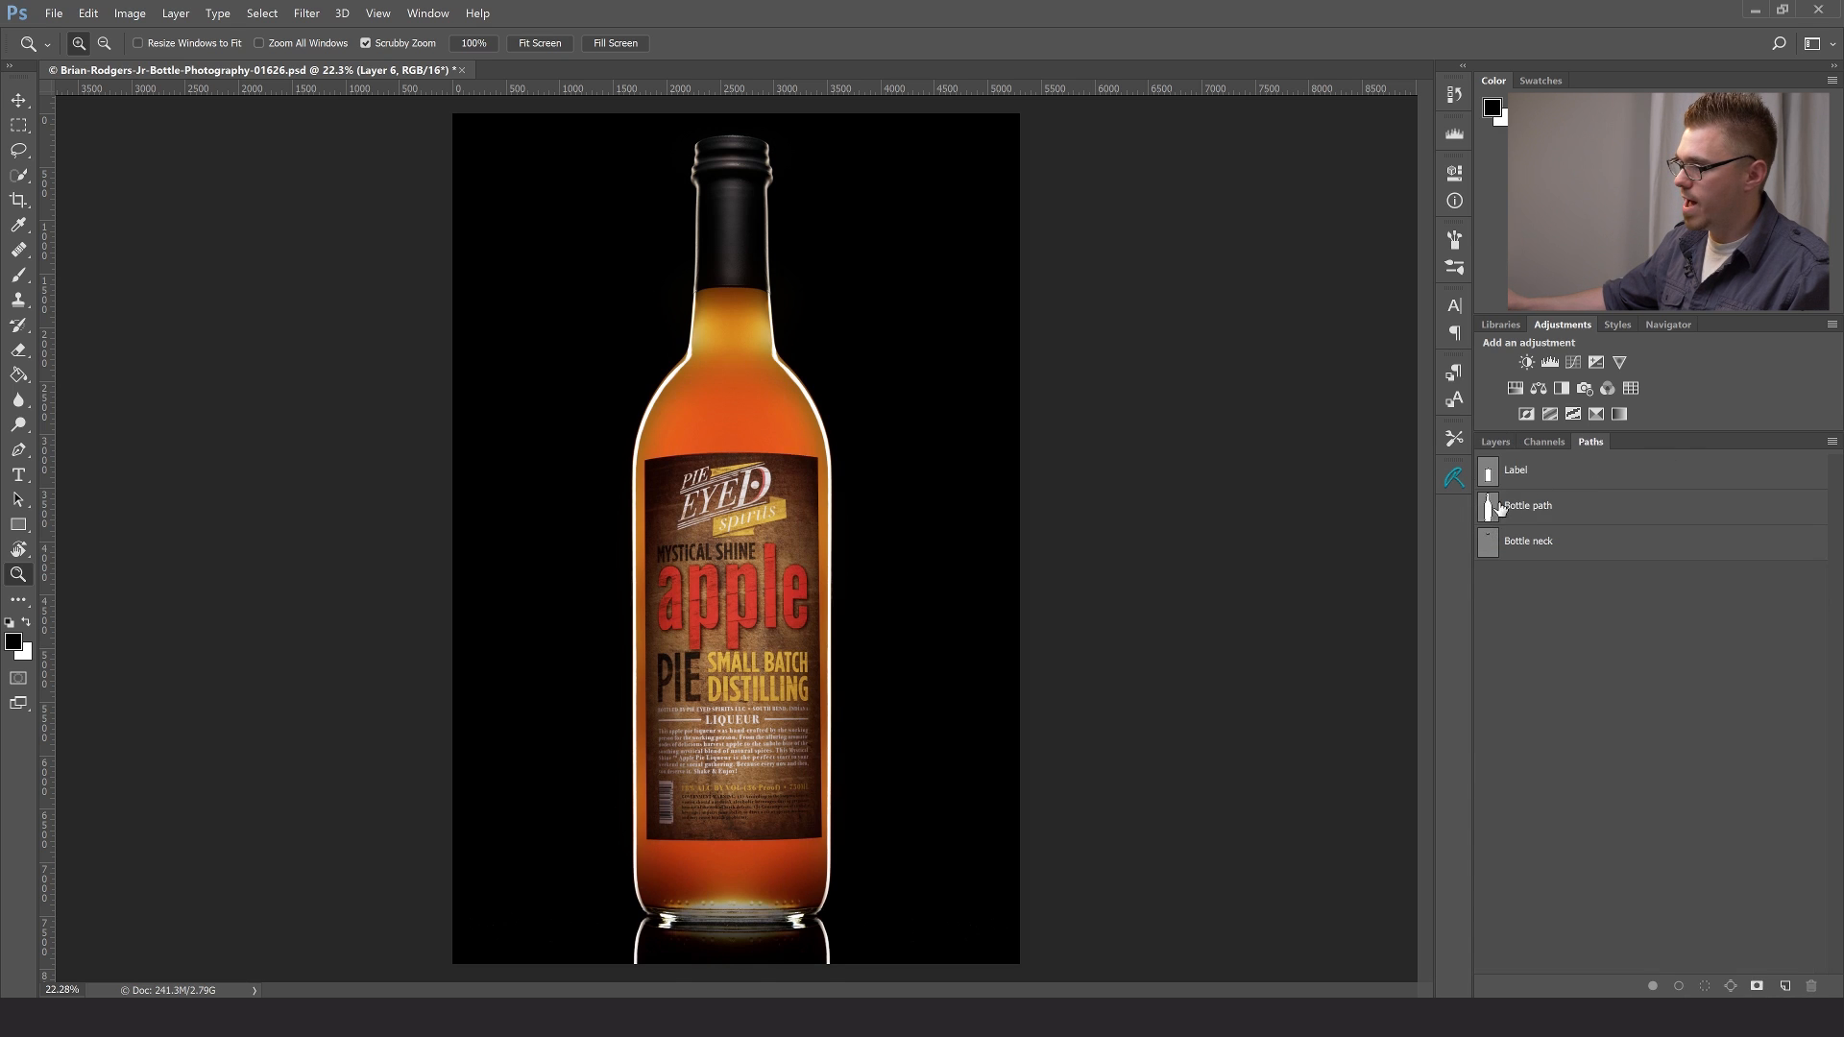
pyautogui.keyDown('ctrl'); pyautogui.click(1488, 509); pyautogui.keyUp('ctrl')
pyautogui.click(1495, 444)
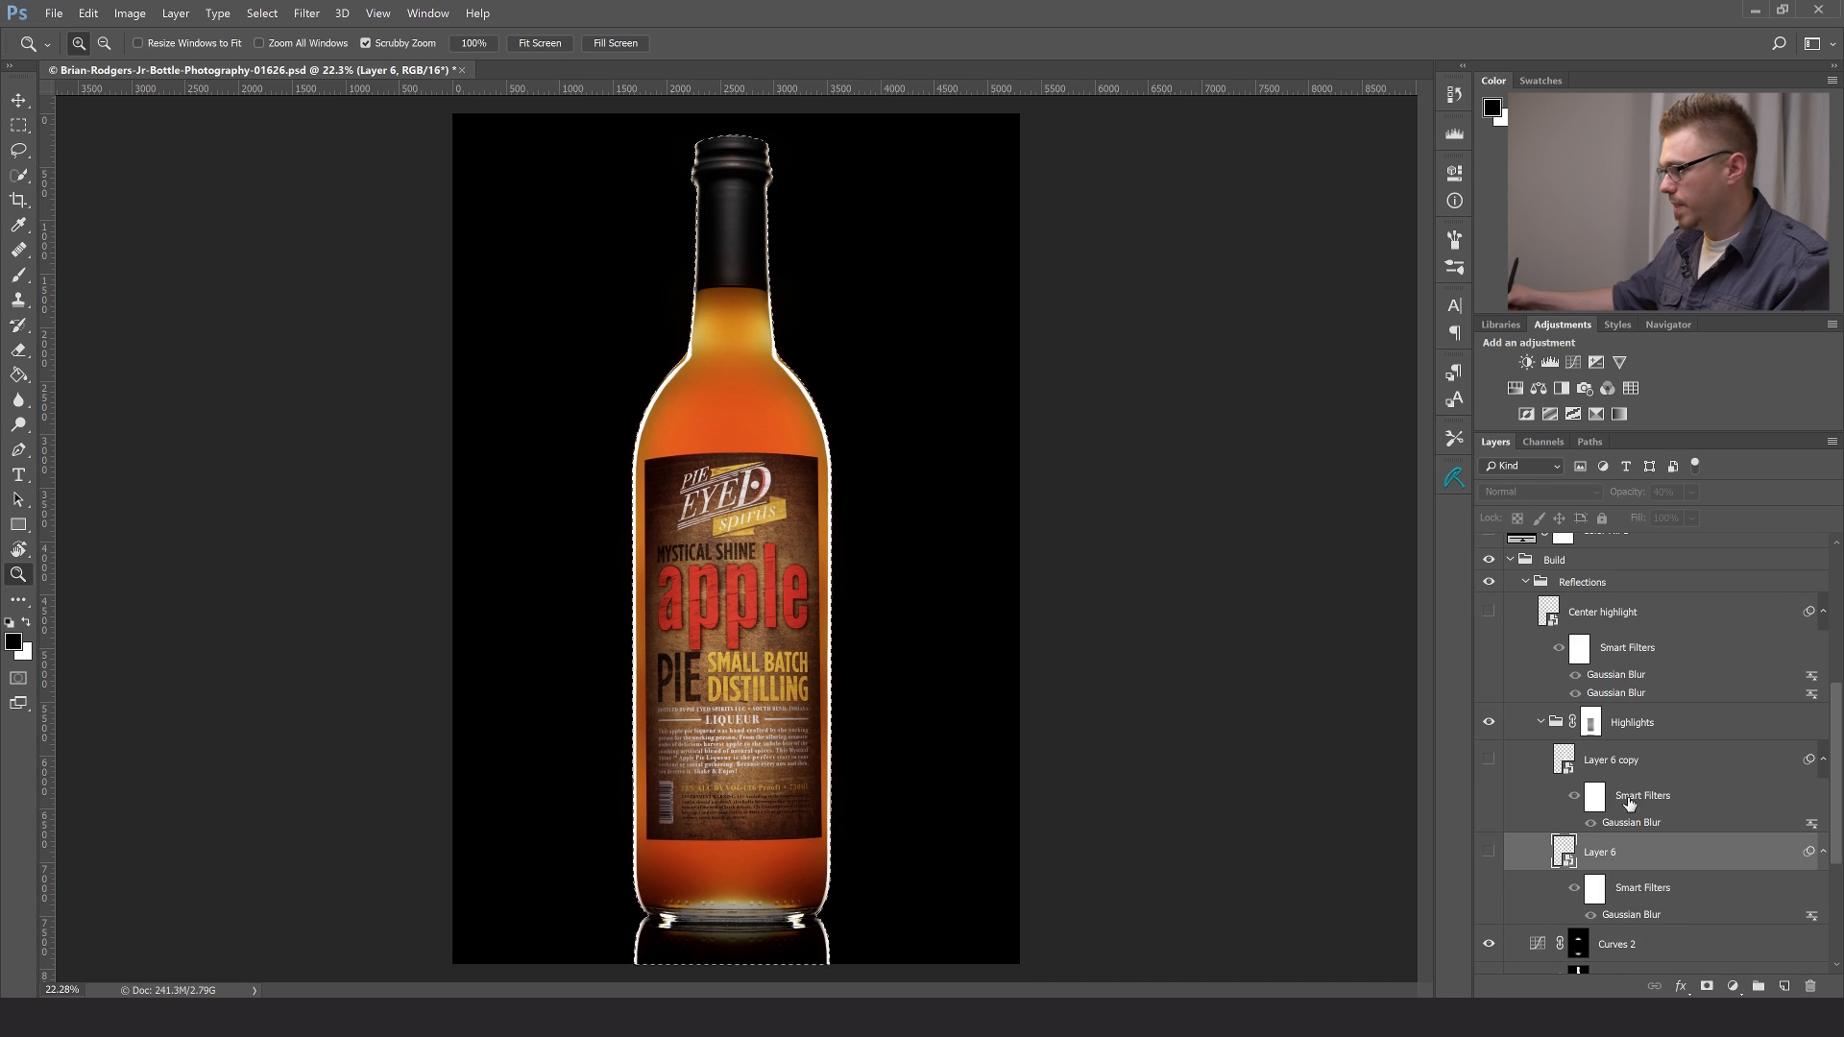
pyautogui.click(1784, 990)
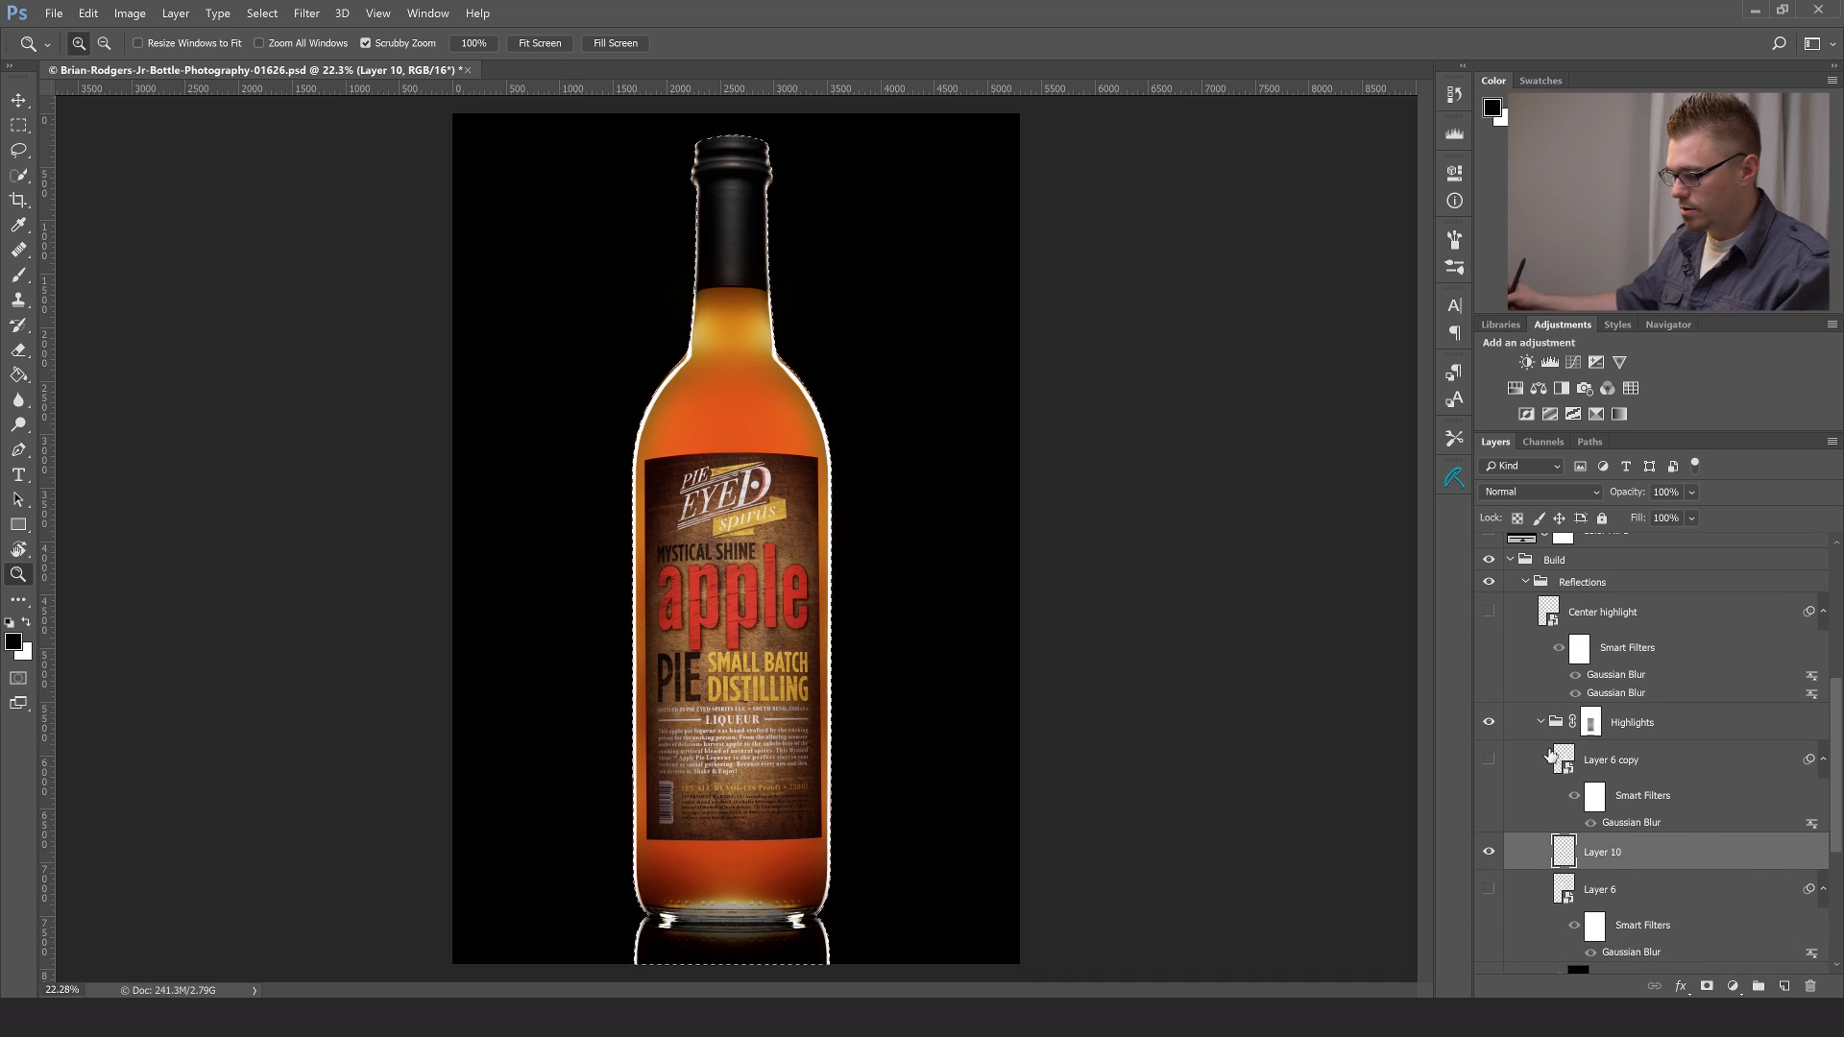
# - Draw a horizontal white-to-transparent gradient inward from the bottle's left edge within the selection, and deselect
pyautogui.press('g')
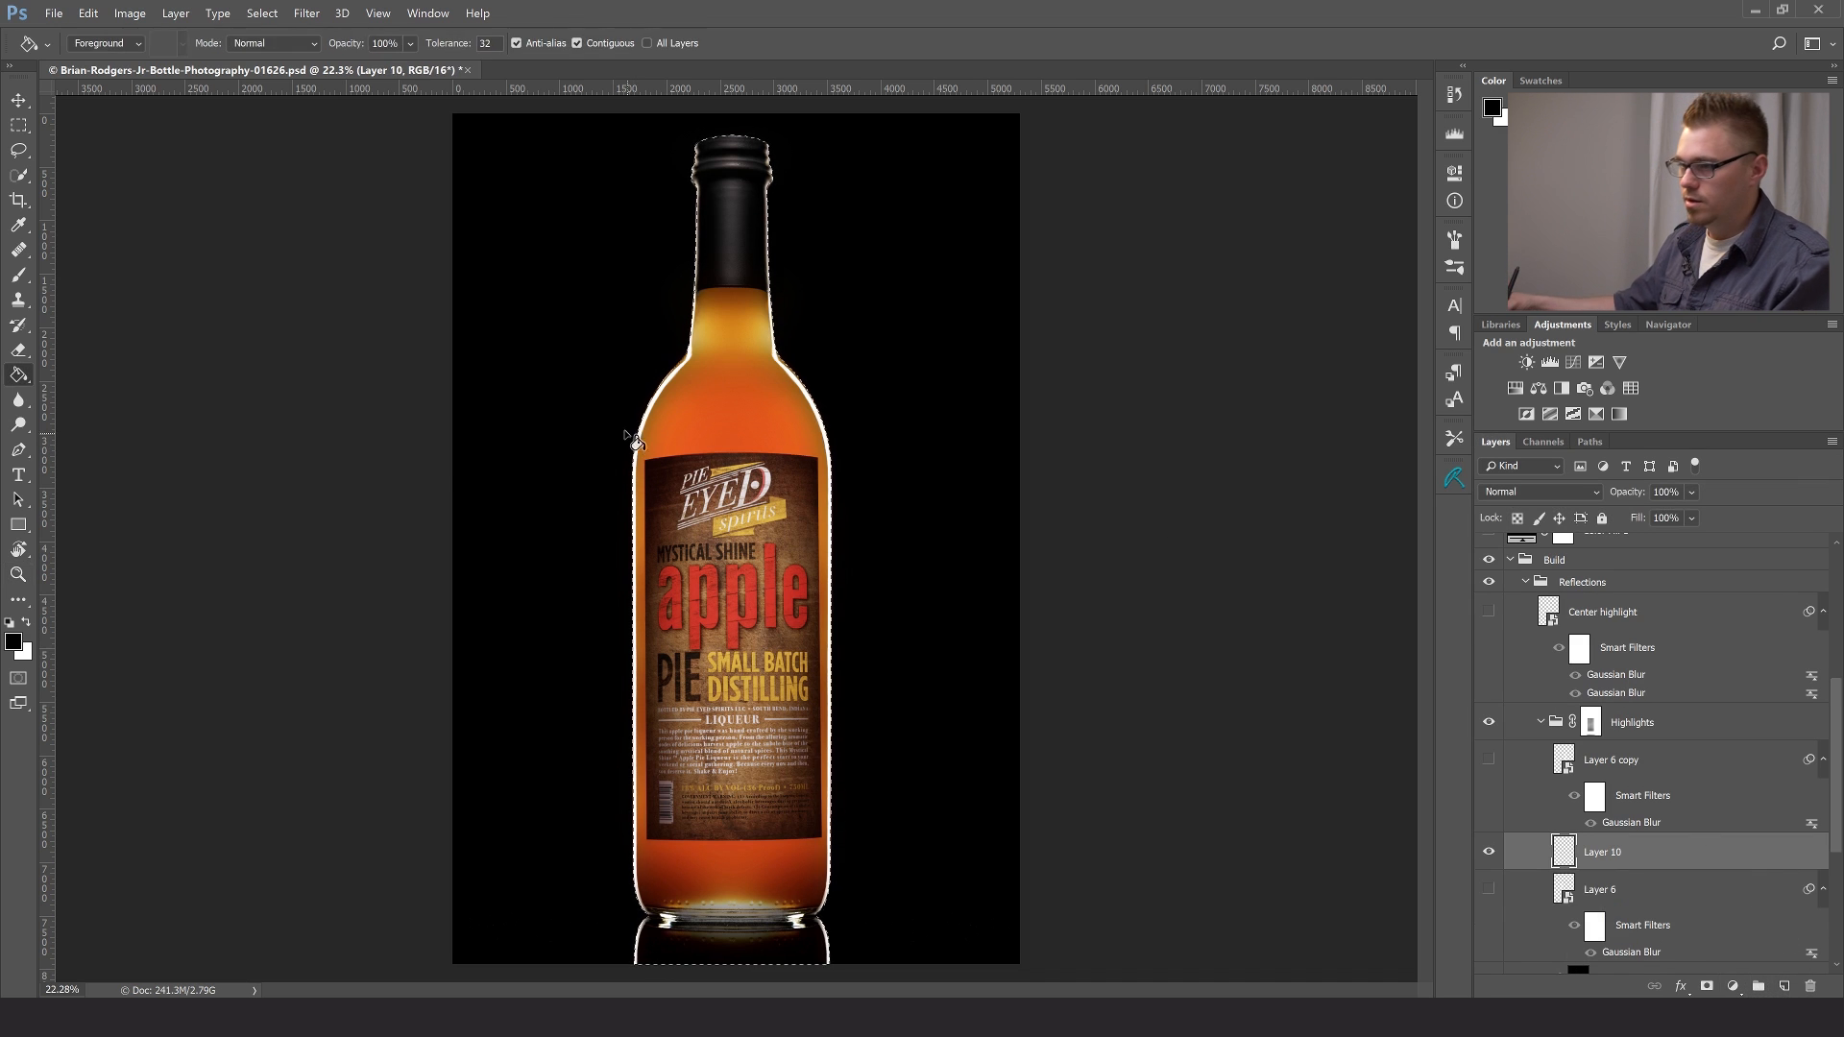
pyautogui.rightClick(24, 370)
pyautogui.click(92, 379)
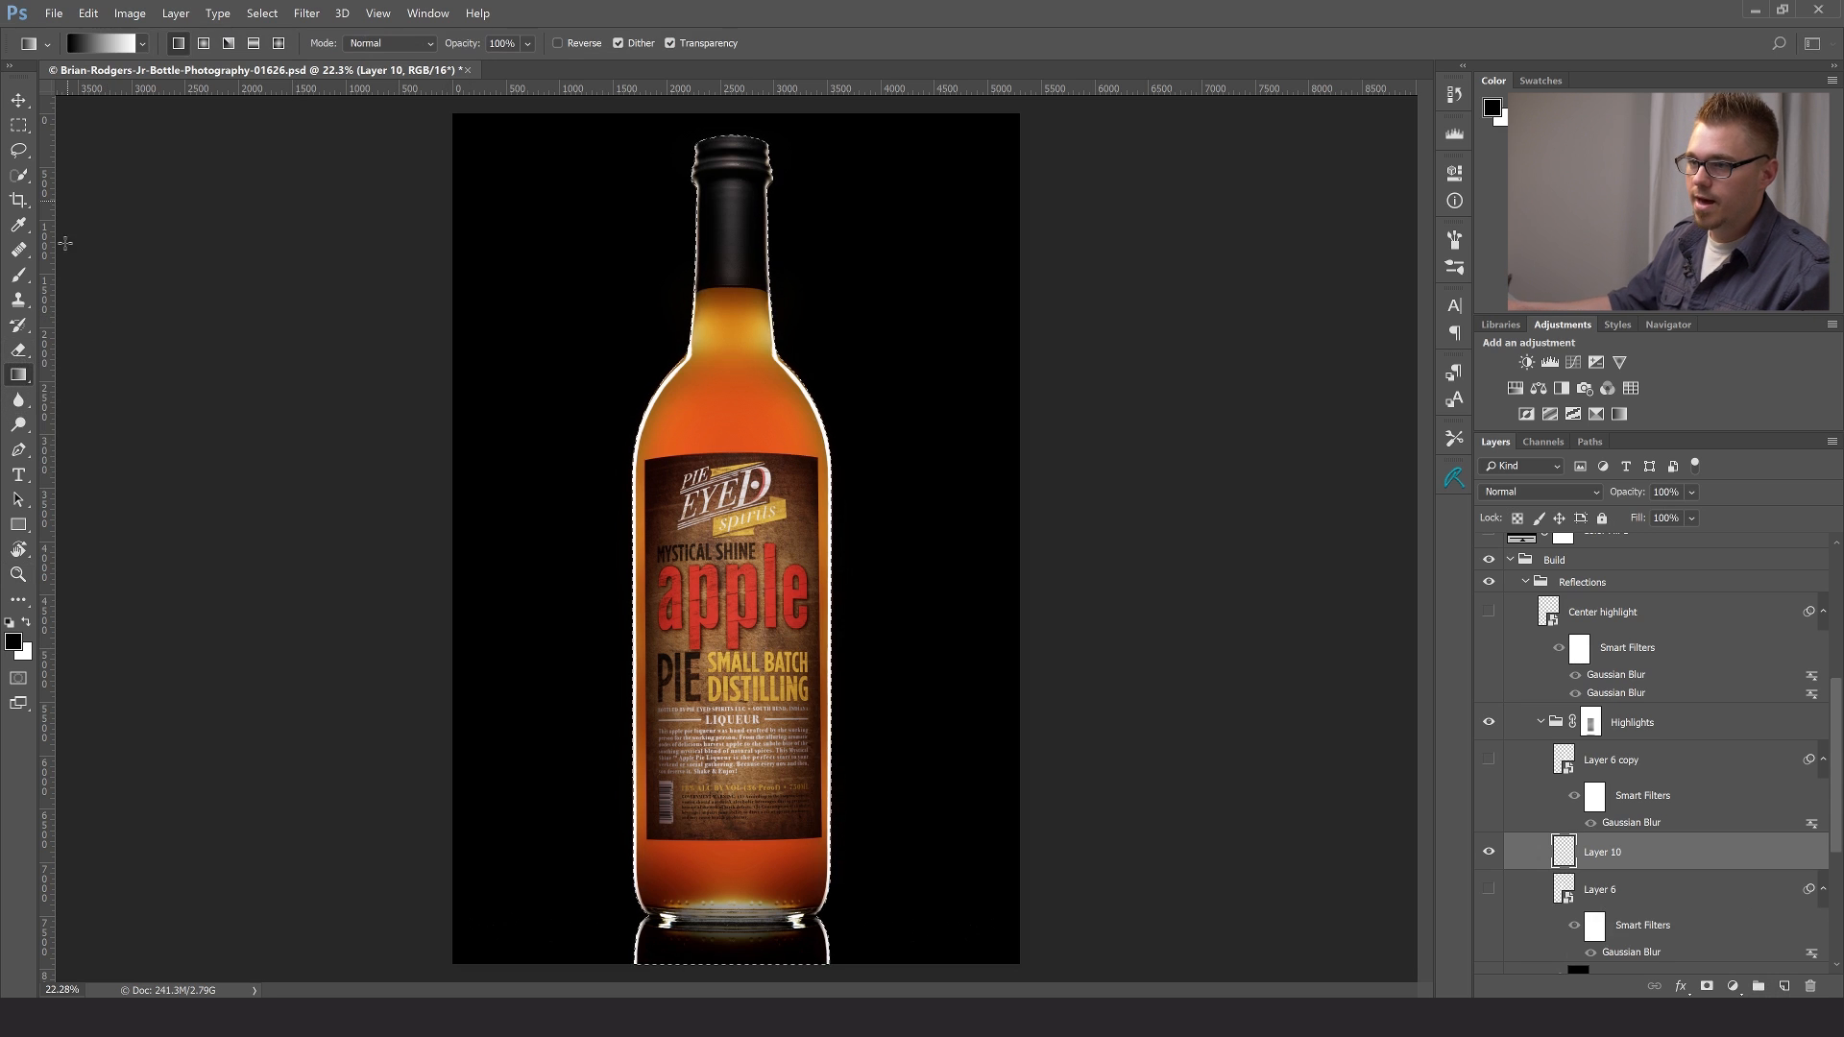
pyautogui.press('x')
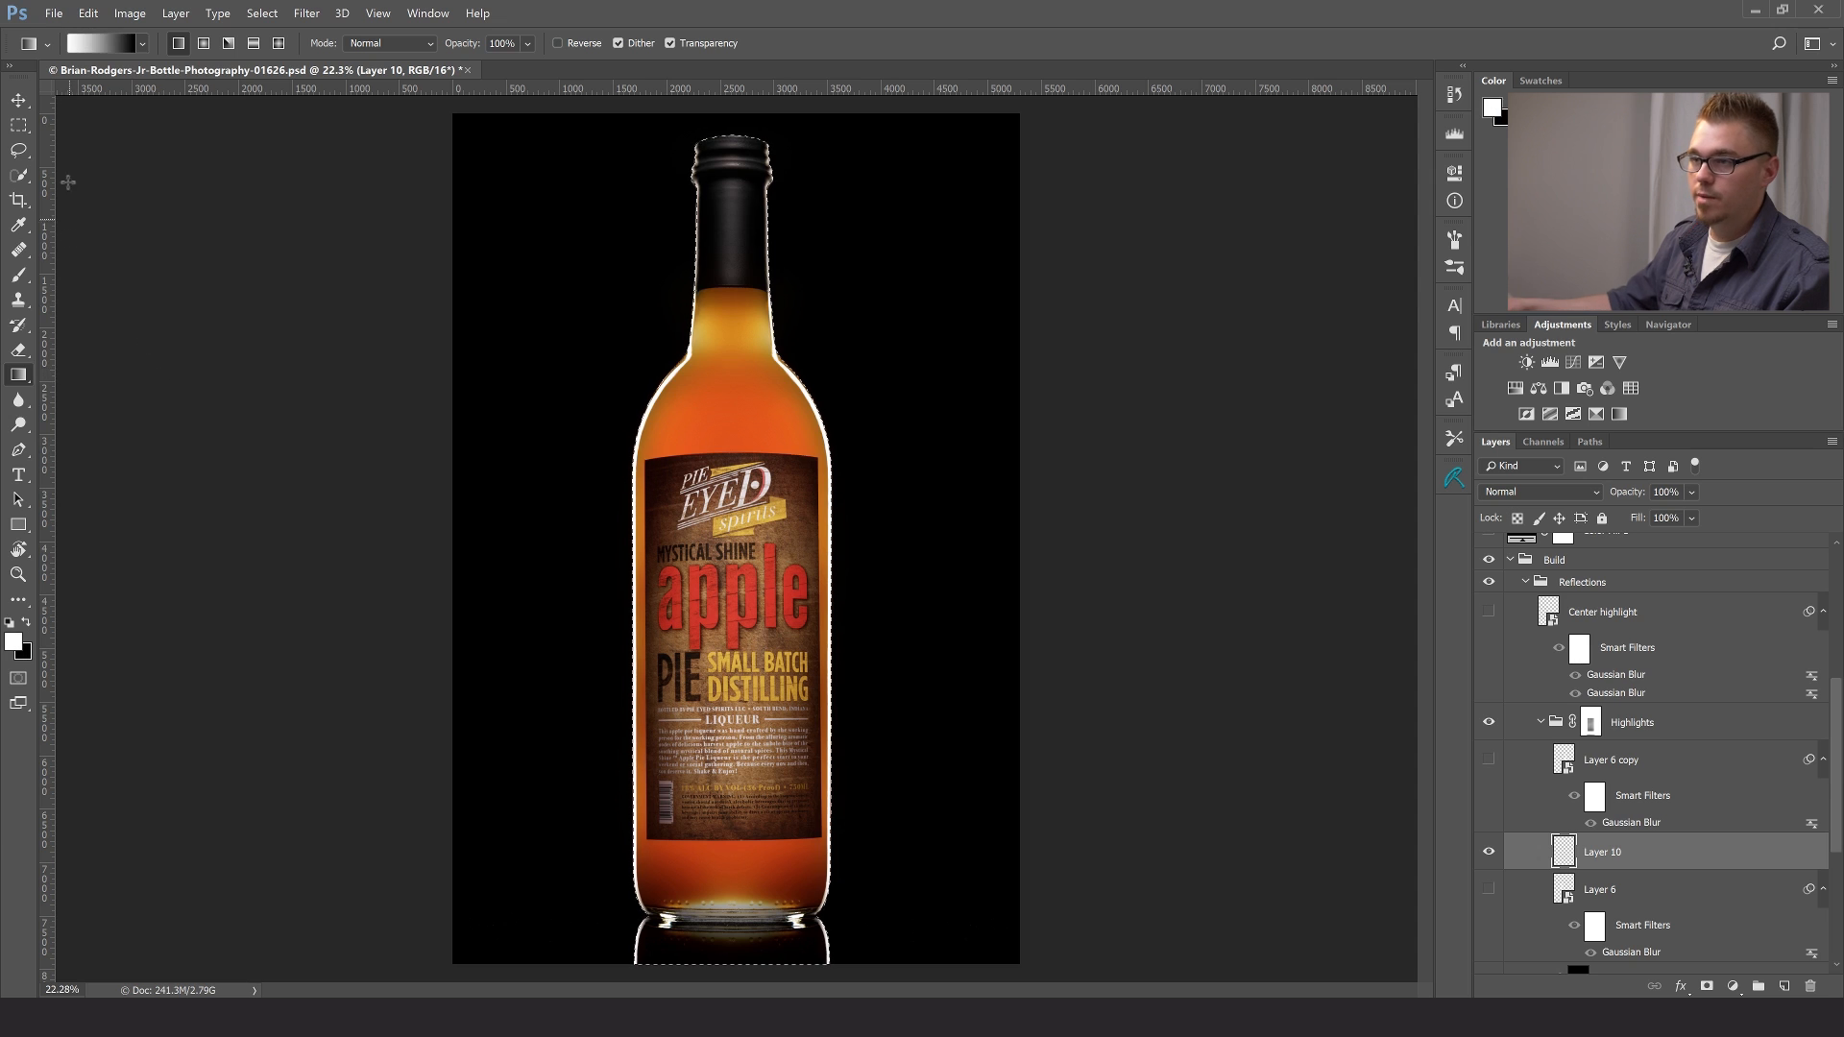
pyautogui.click(142, 43)
pyautogui.click(71, 86)
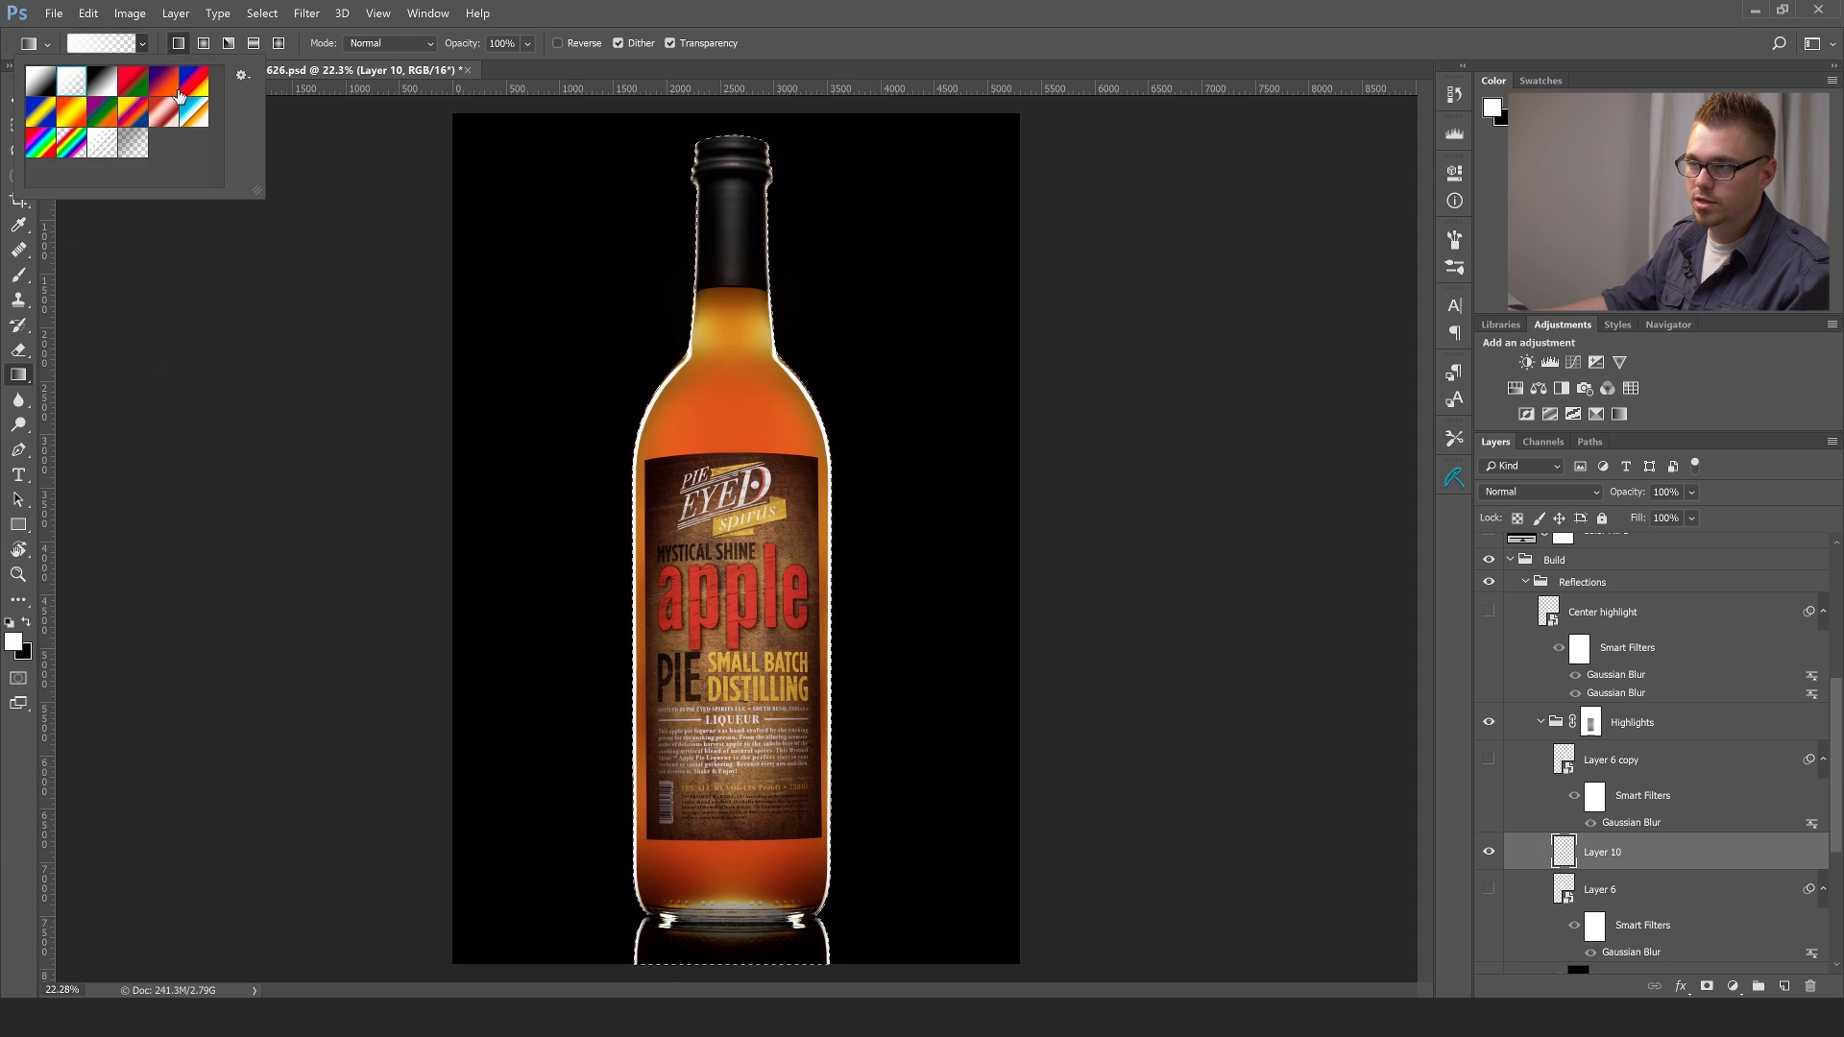
pyautogui.click(162, 44)
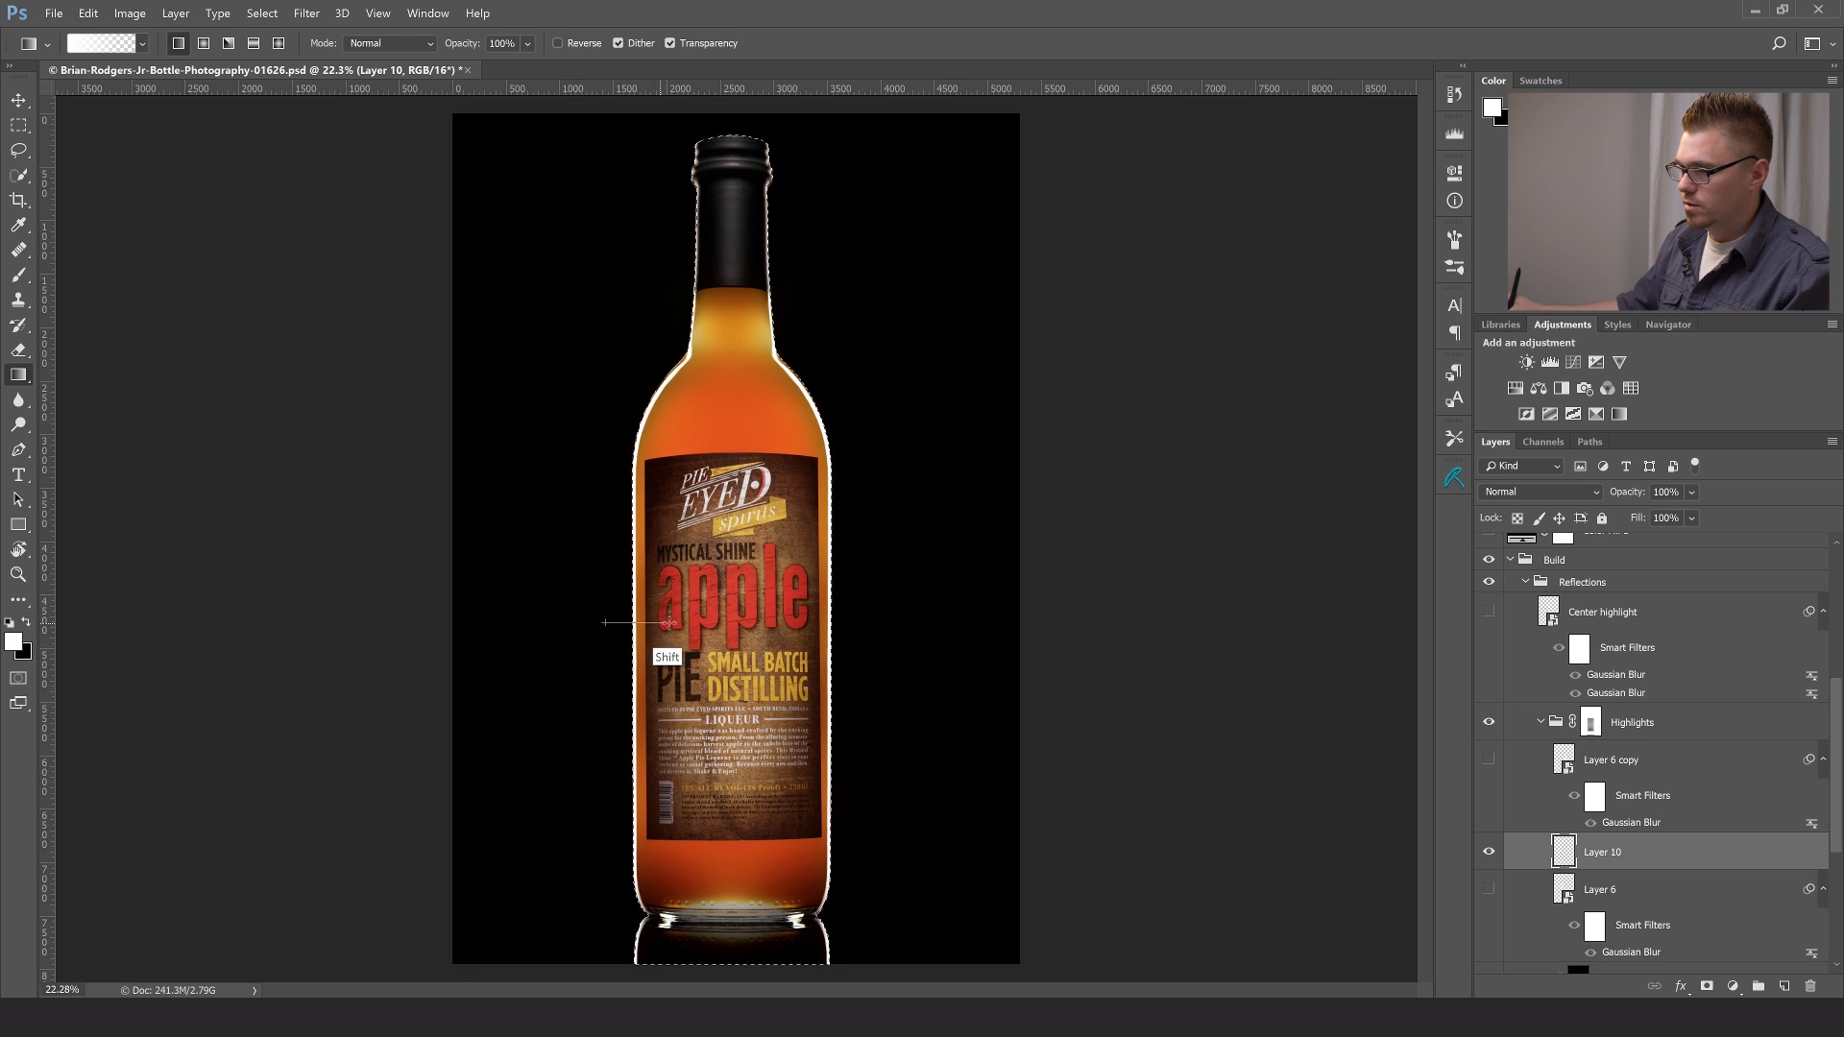
pyautogui.moveTo(691, 622); pyautogui.dragTo(714, 618)
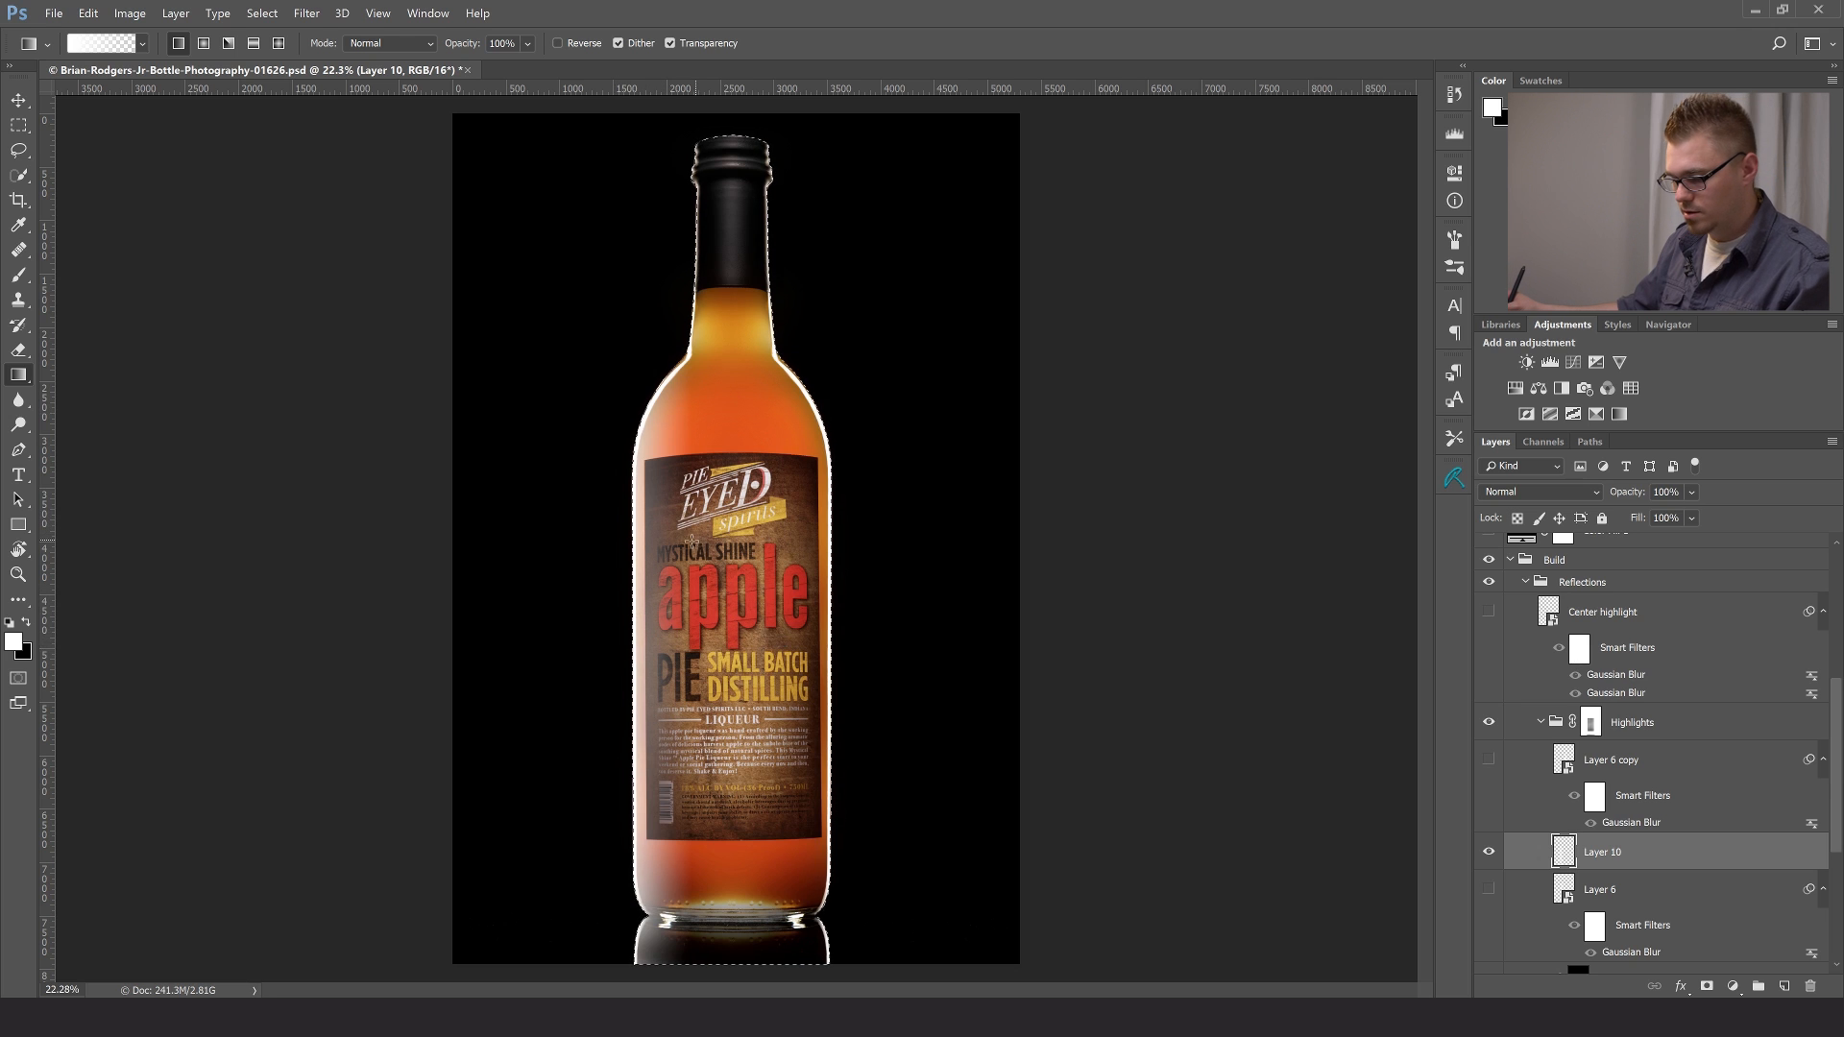
pyautogui.hotkey('ctrl', 'd')
# - Move the gradient highlight slightly inward from the bottle's left edge and convert its layer to a smart object
pyautogui.press('v')
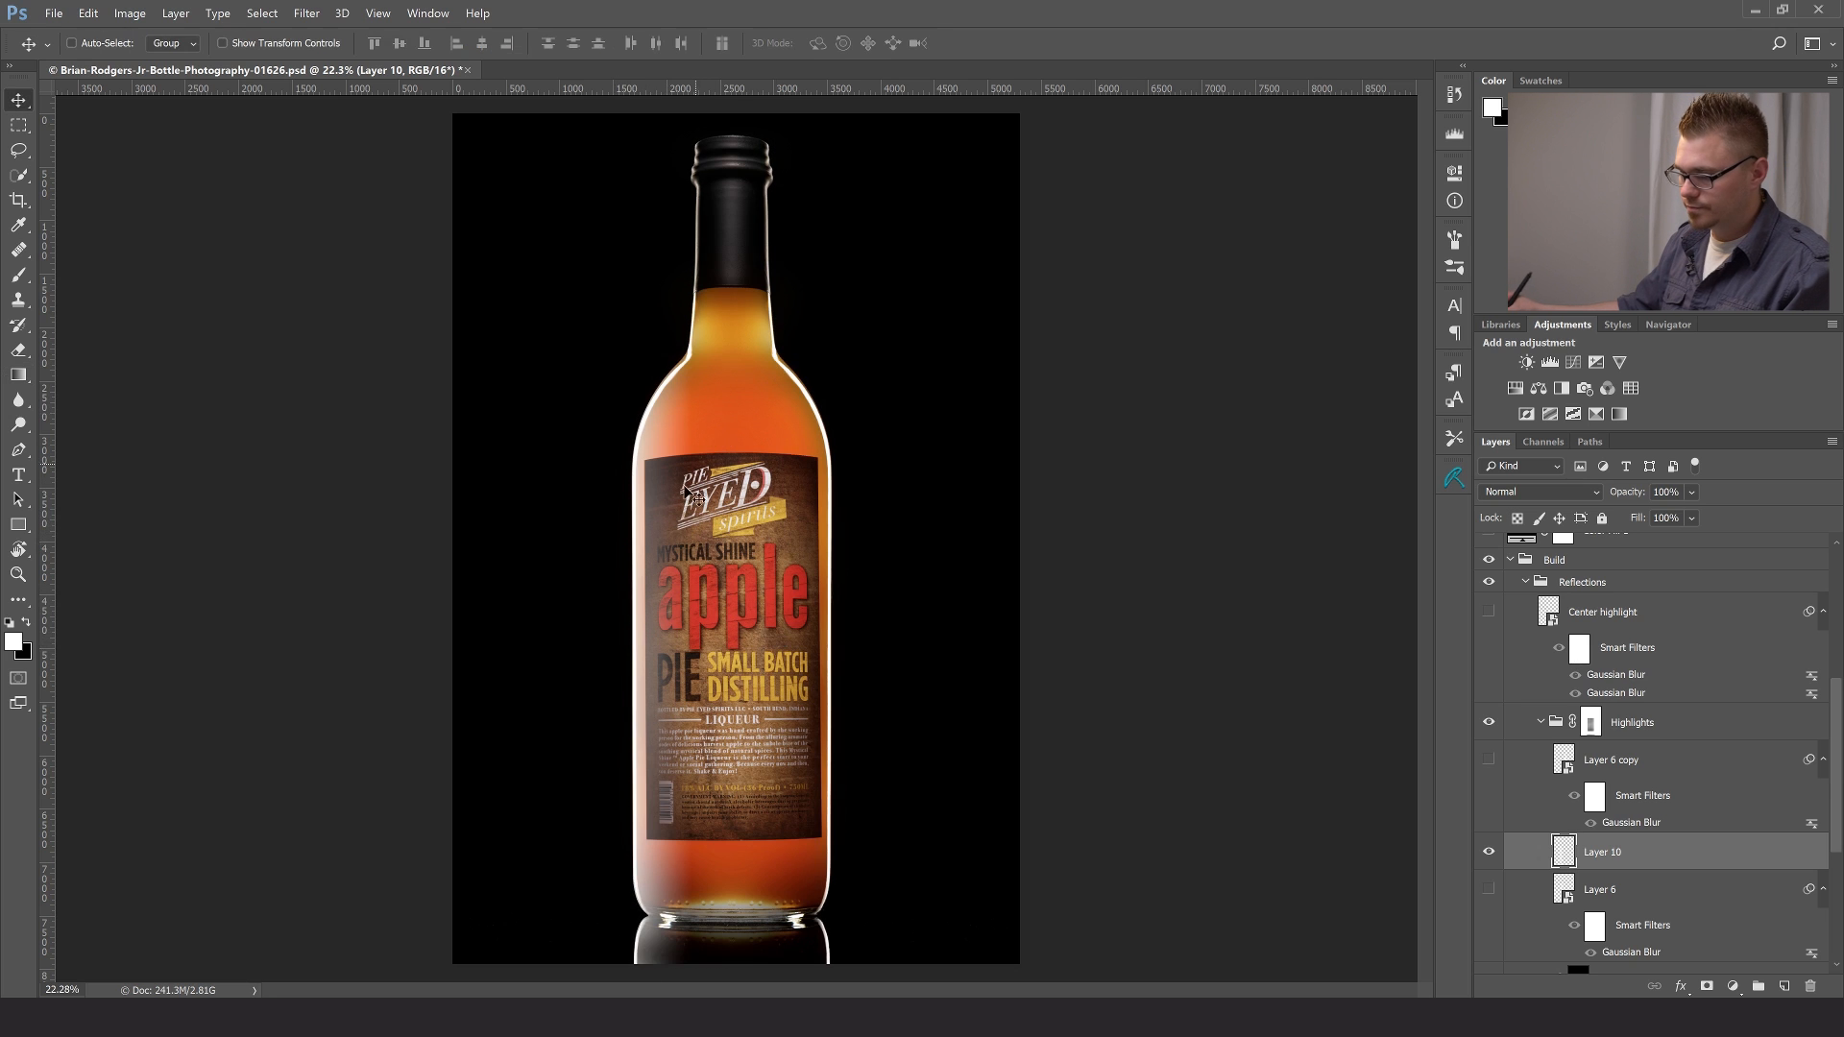
pyautogui.moveTo(661, 666); pyautogui.dragTo(684, 652)
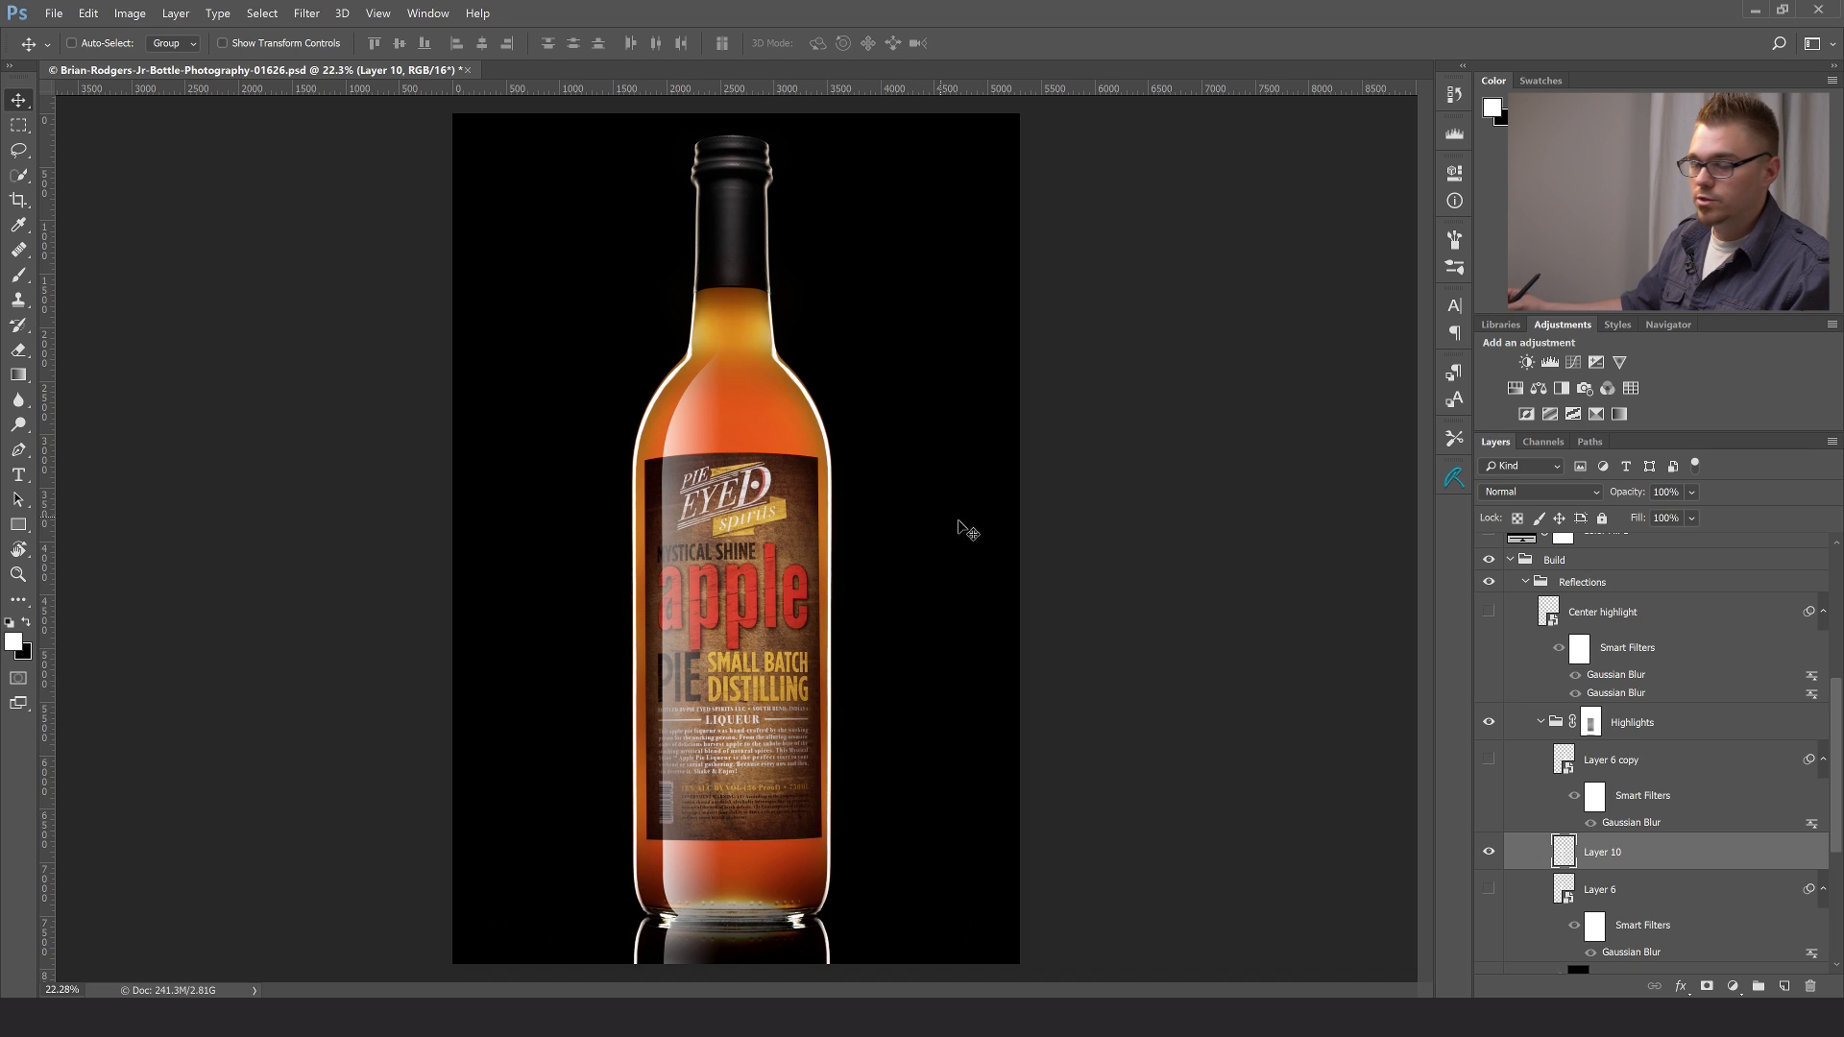
pyautogui.rightClick(1640, 849)
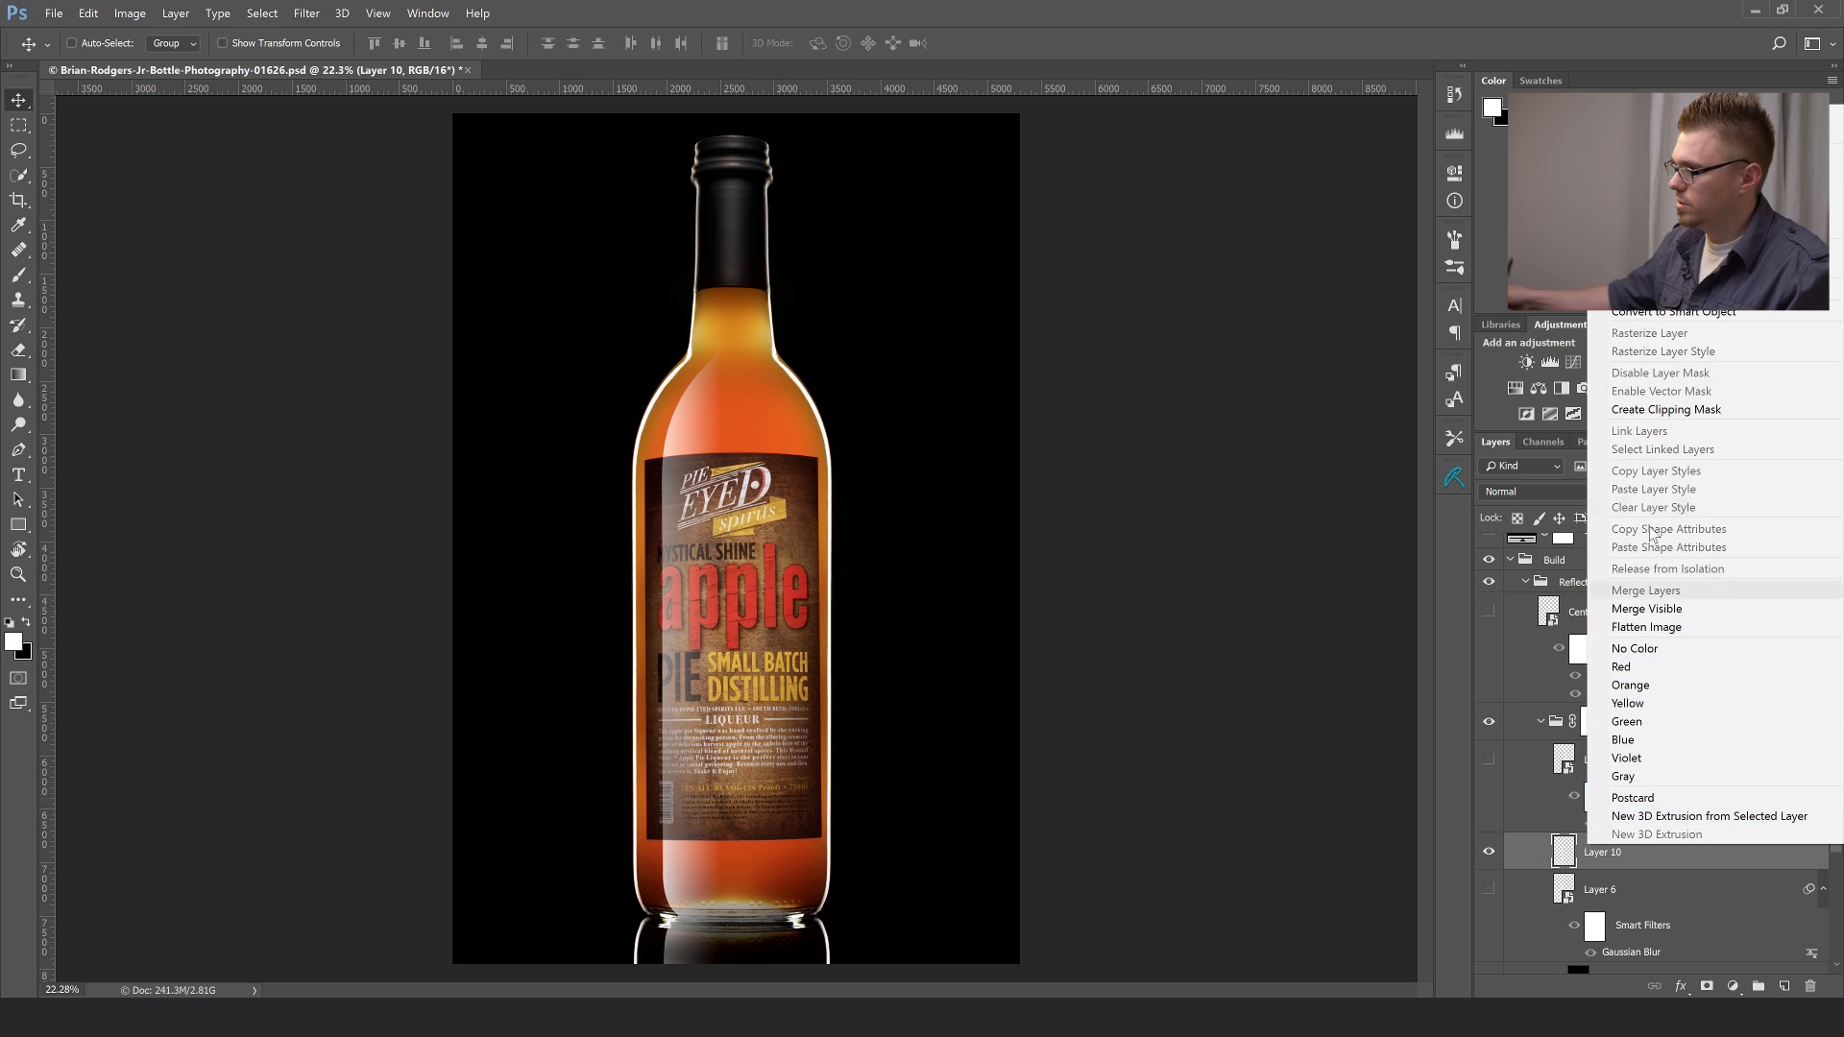
pyautogui.click(1644, 314)
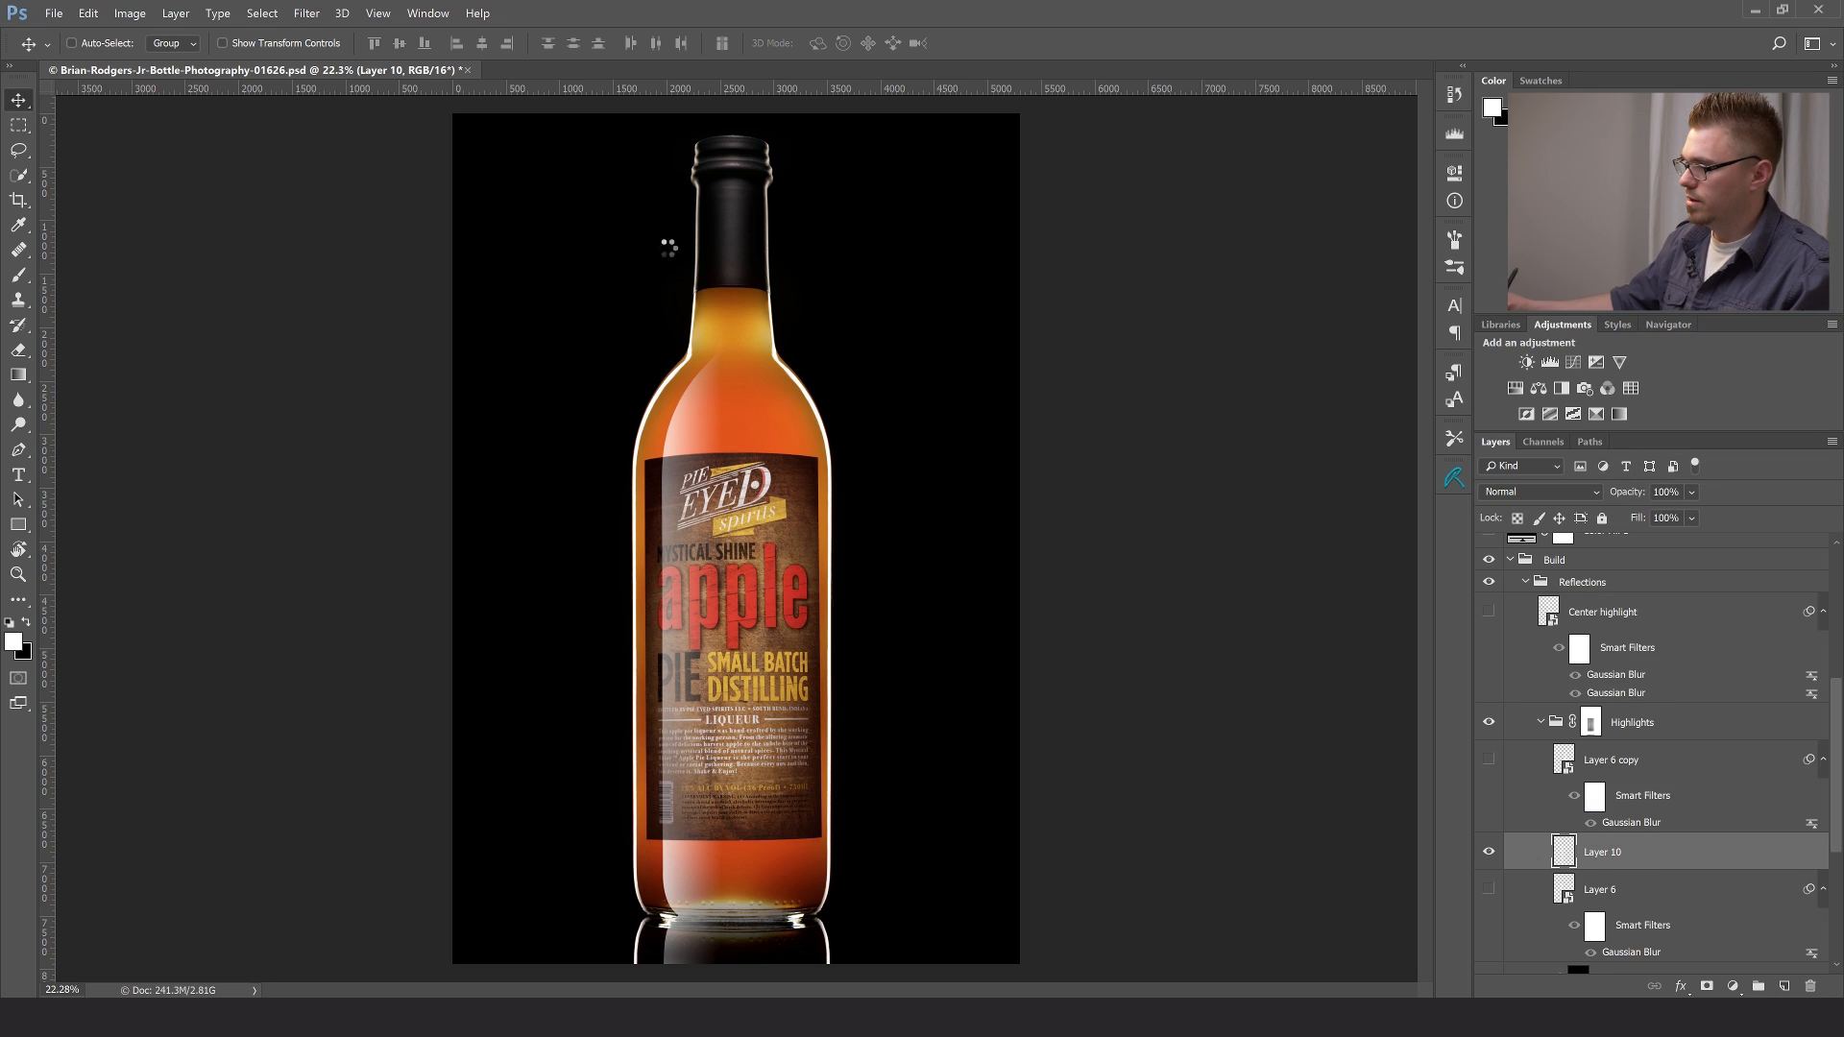
# - Apply a Gaussian Blur with a 31.8-pixel radius to the gradient highlight's smart object
pyautogui.click(307, 14)
pyautogui.moveTo(338, 228)
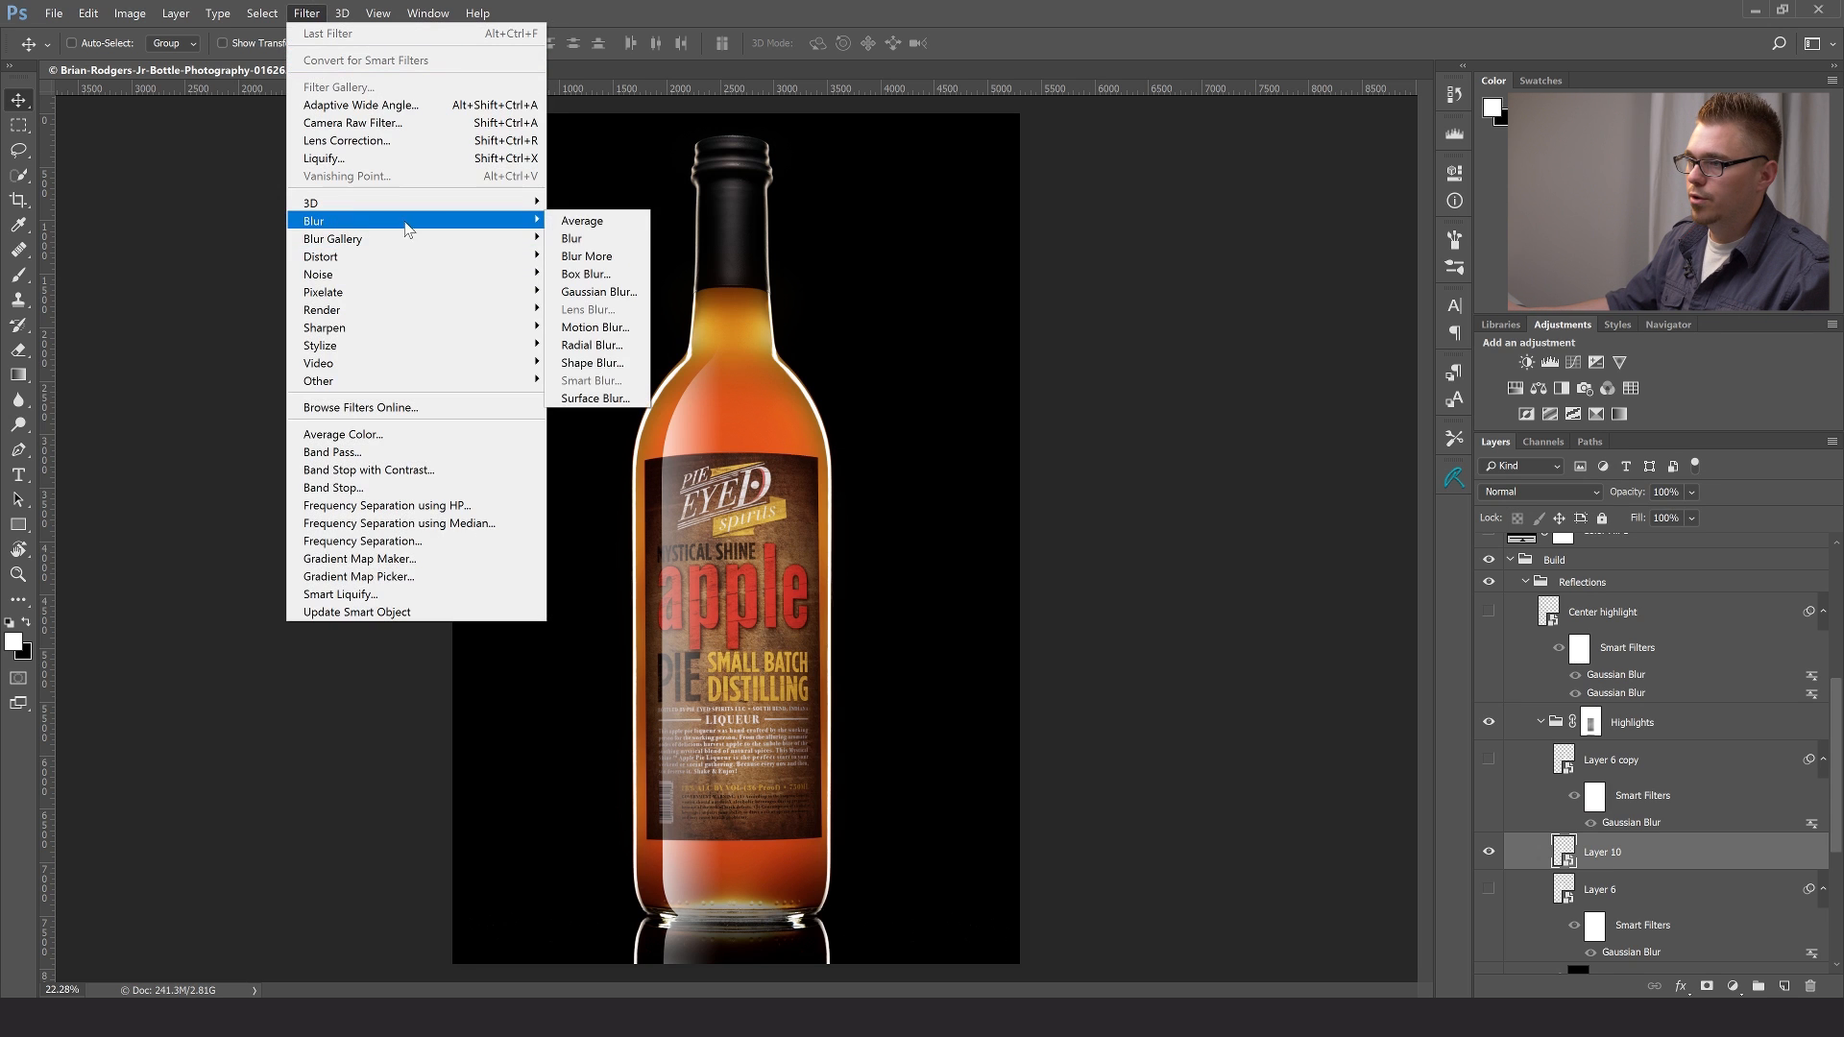
pyautogui.click(608, 292)
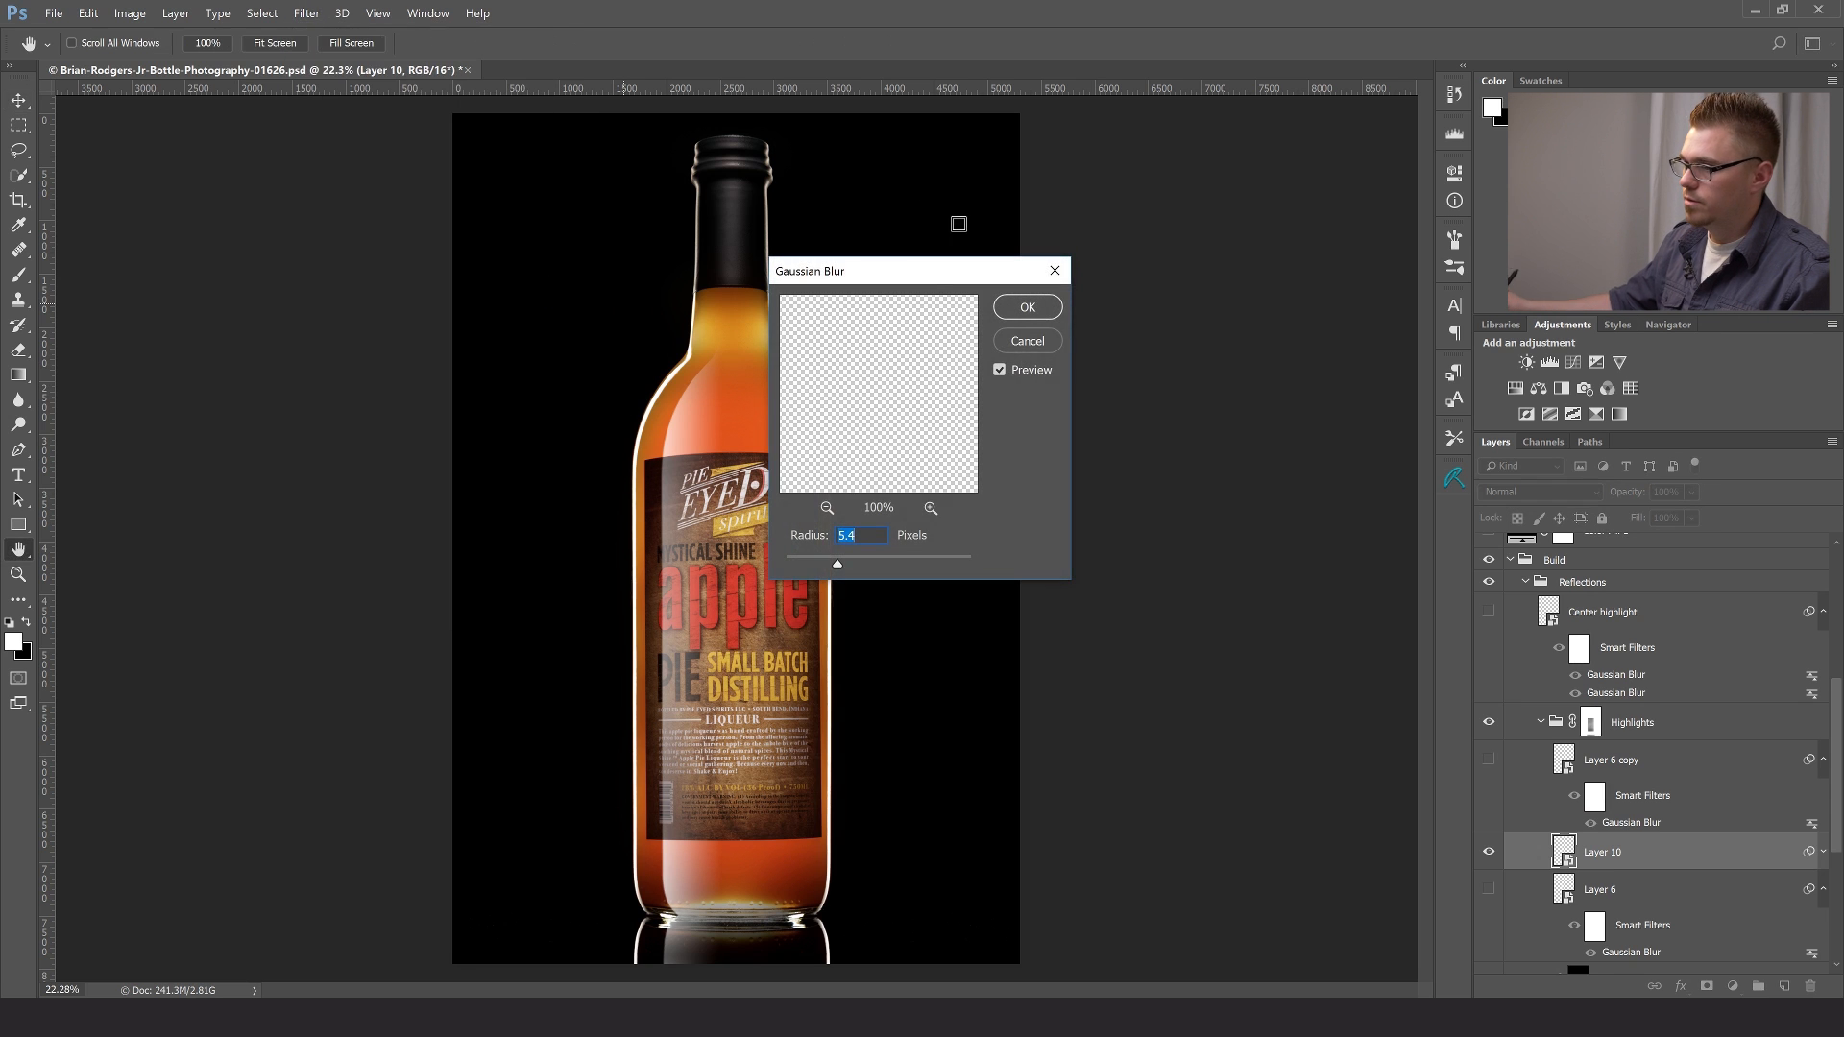
pyautogui.moveTo(837, 567); pyautogui.dragTo(872, 565)
pyautogui.moveTo(918, 272); pyautogui.dragTo(1072, 309)
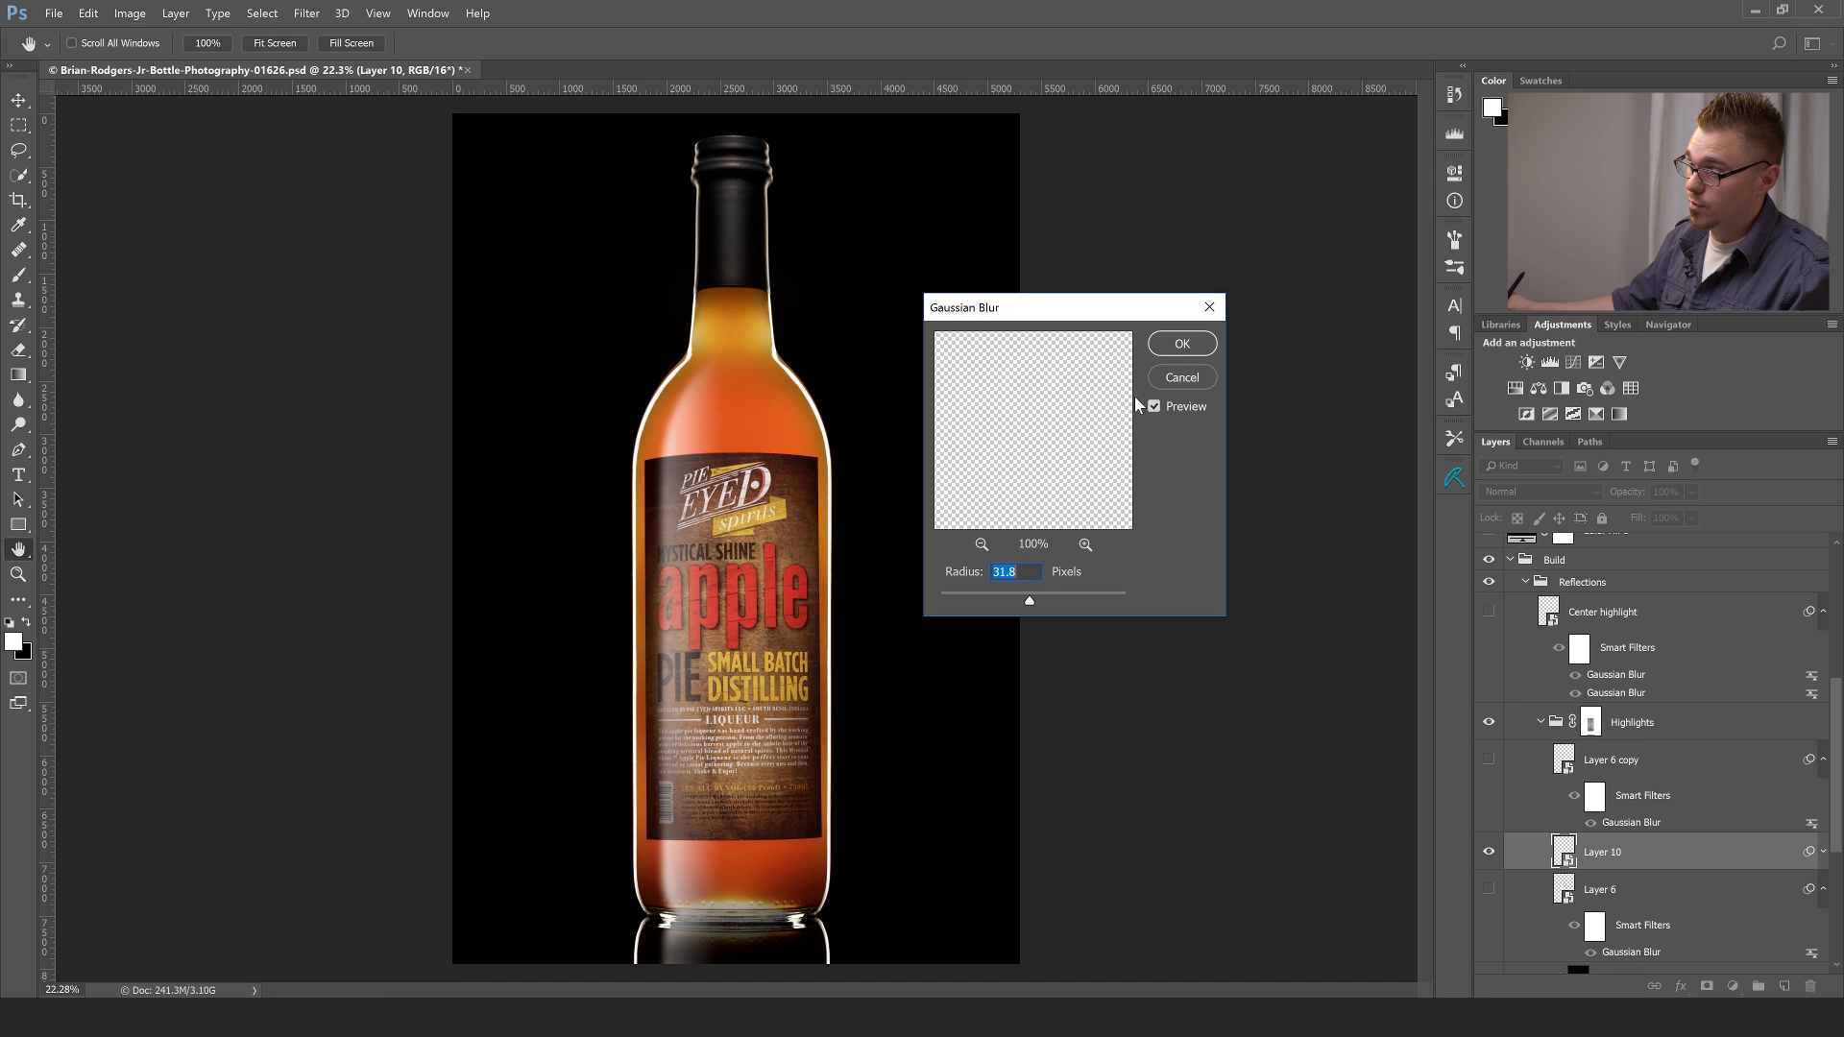
pyautogui.click(1172, 352)
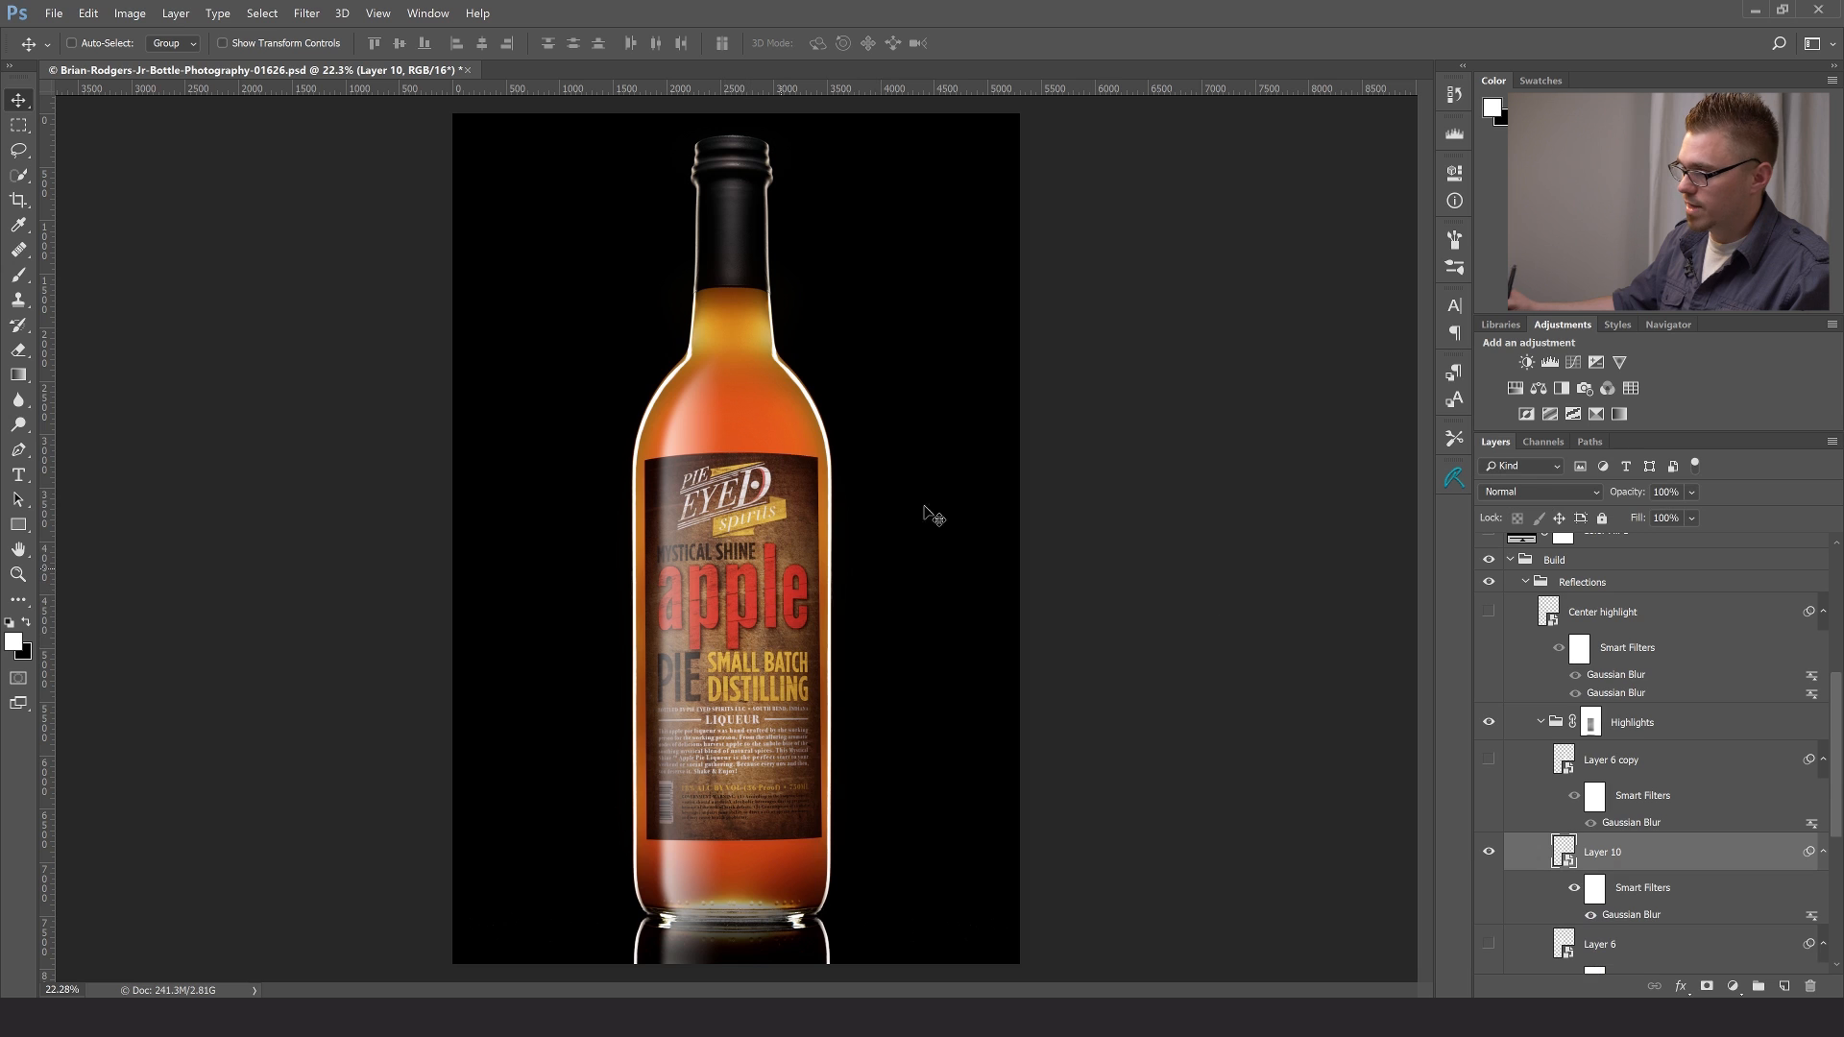
# - Duplicate the blurred highlight and place the horizontally flipped copy along the bottle's right side
pyautogui.press('ctrl')
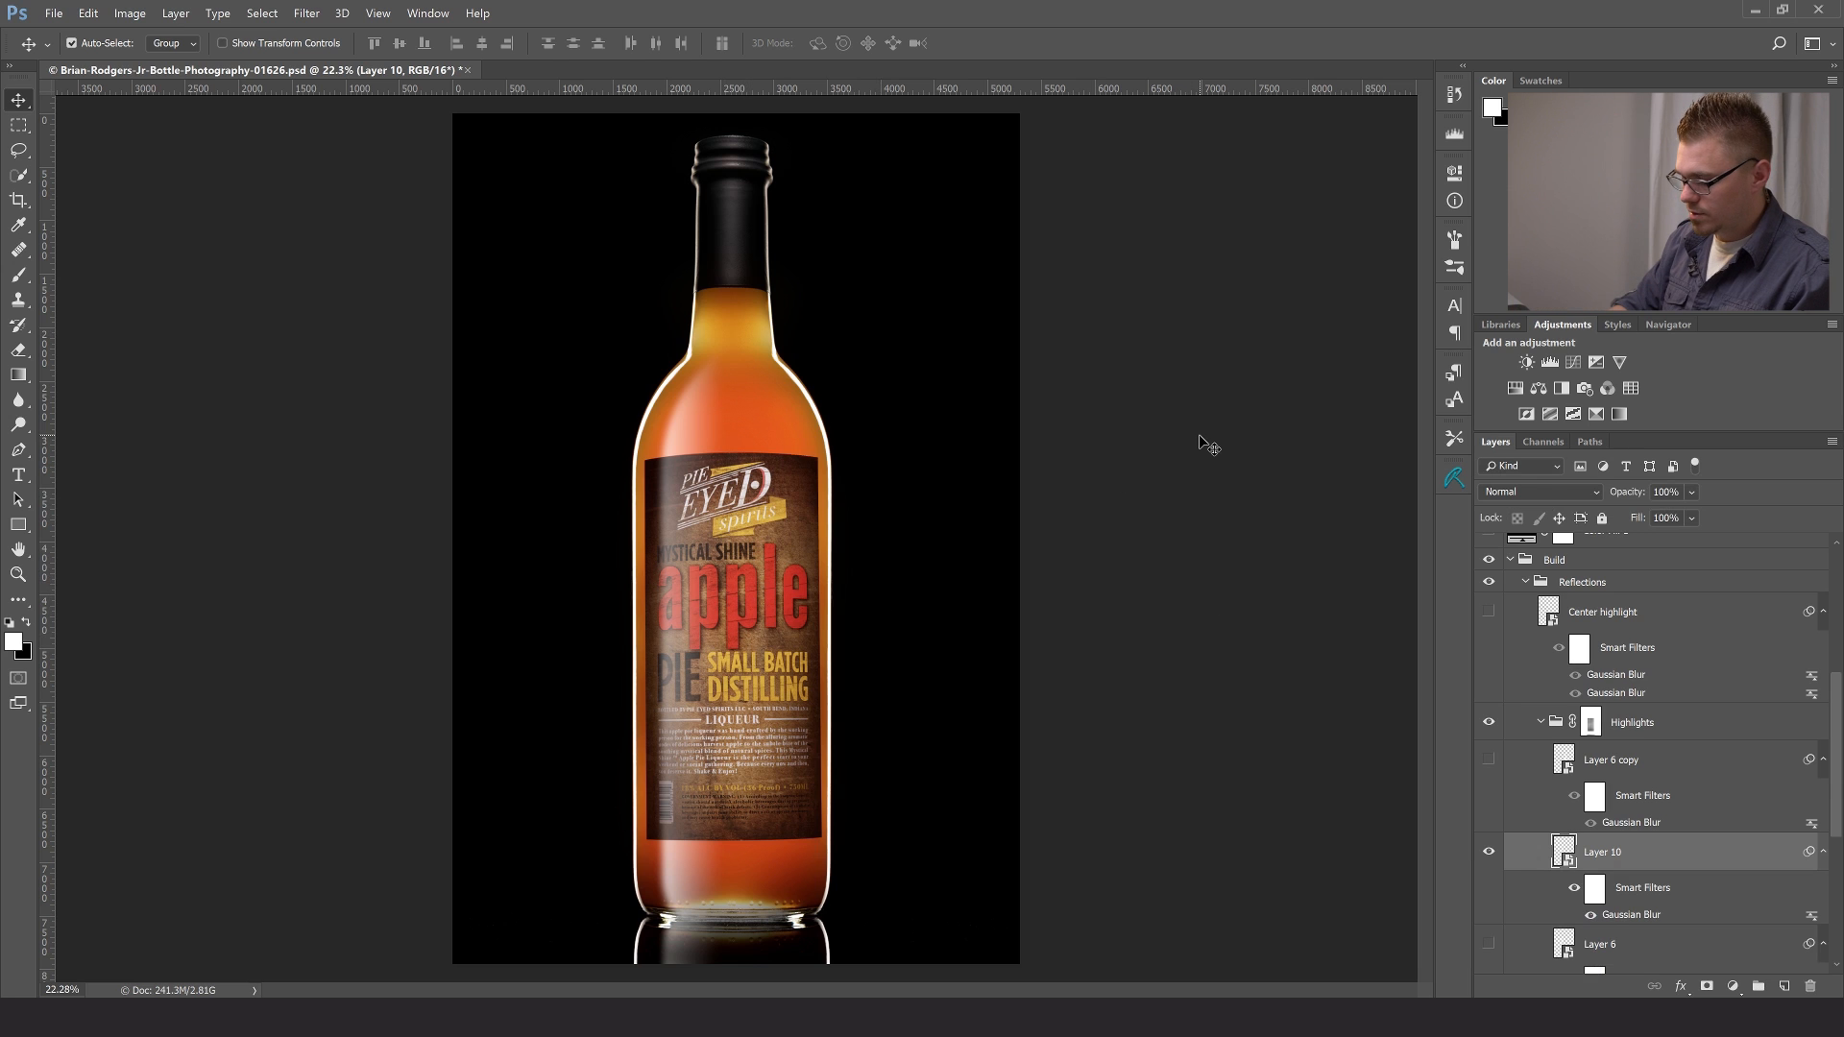
pyautogui.hotkey('ctrl', 'j')
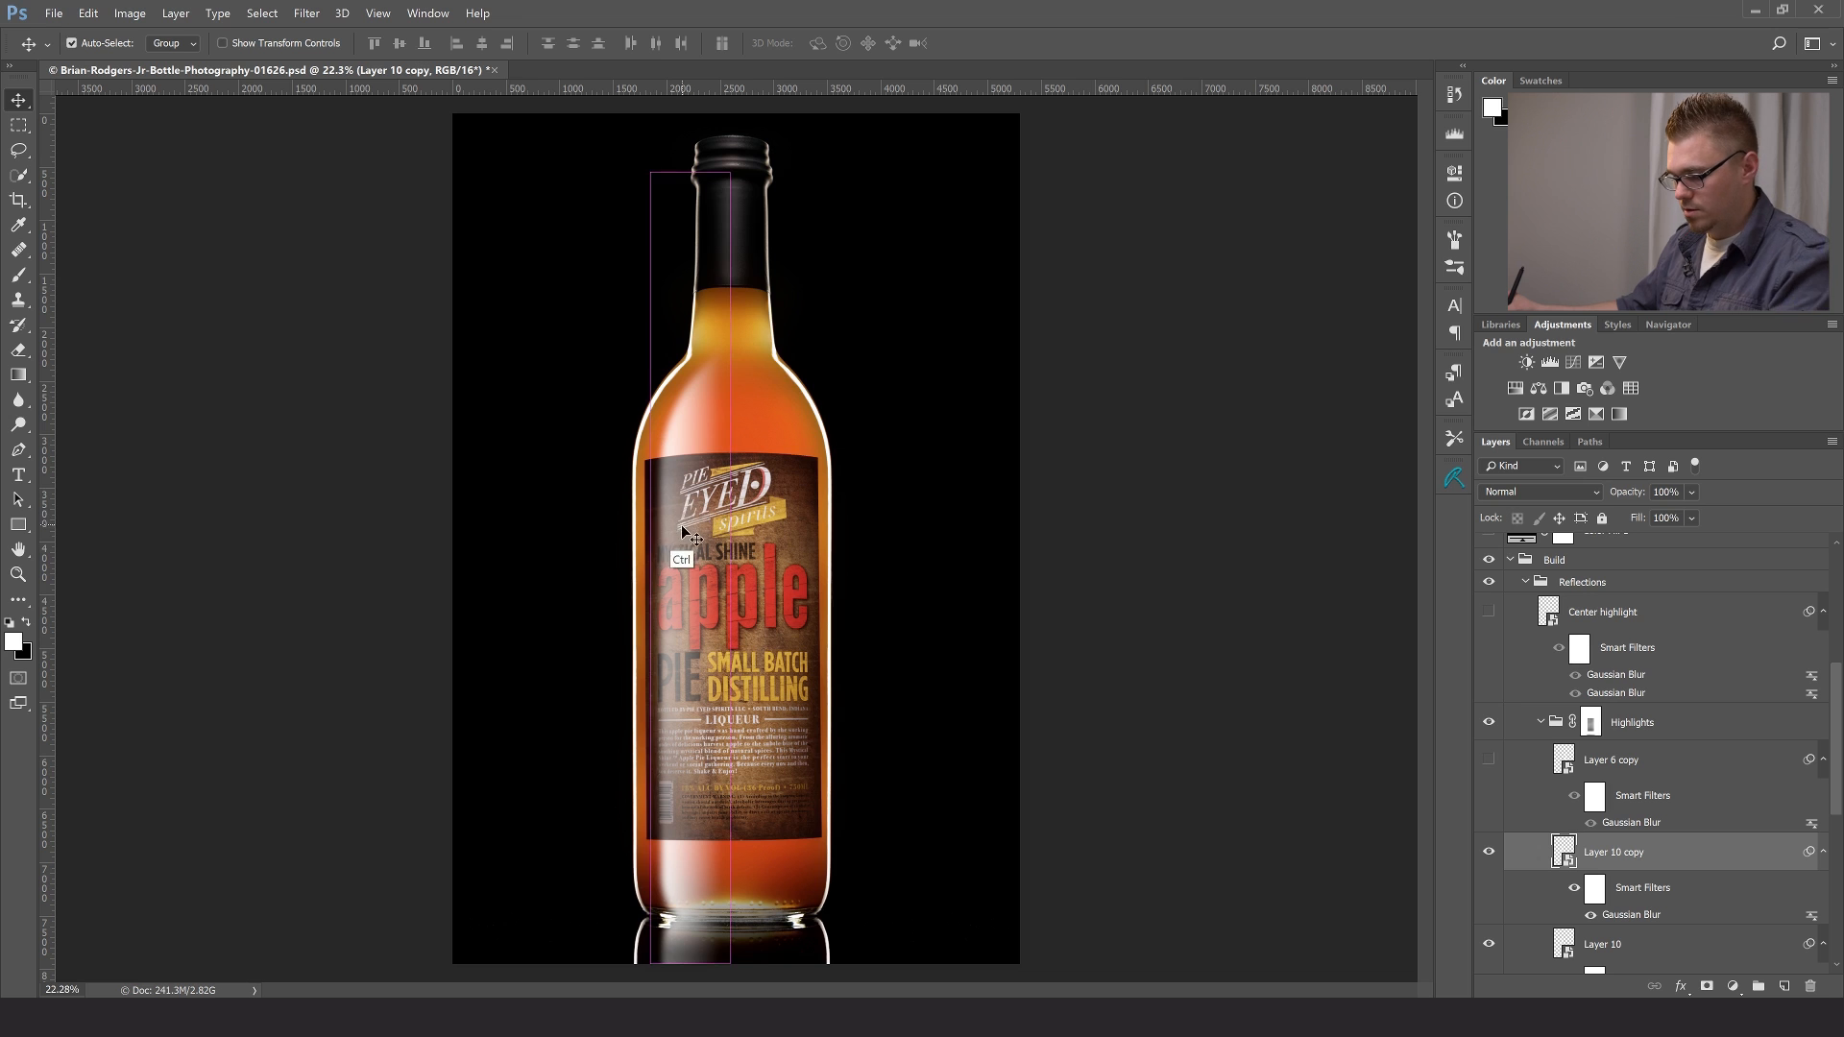
pyautogui.hotkey('ctrl', 't')
pyautogui.click(925, 385)
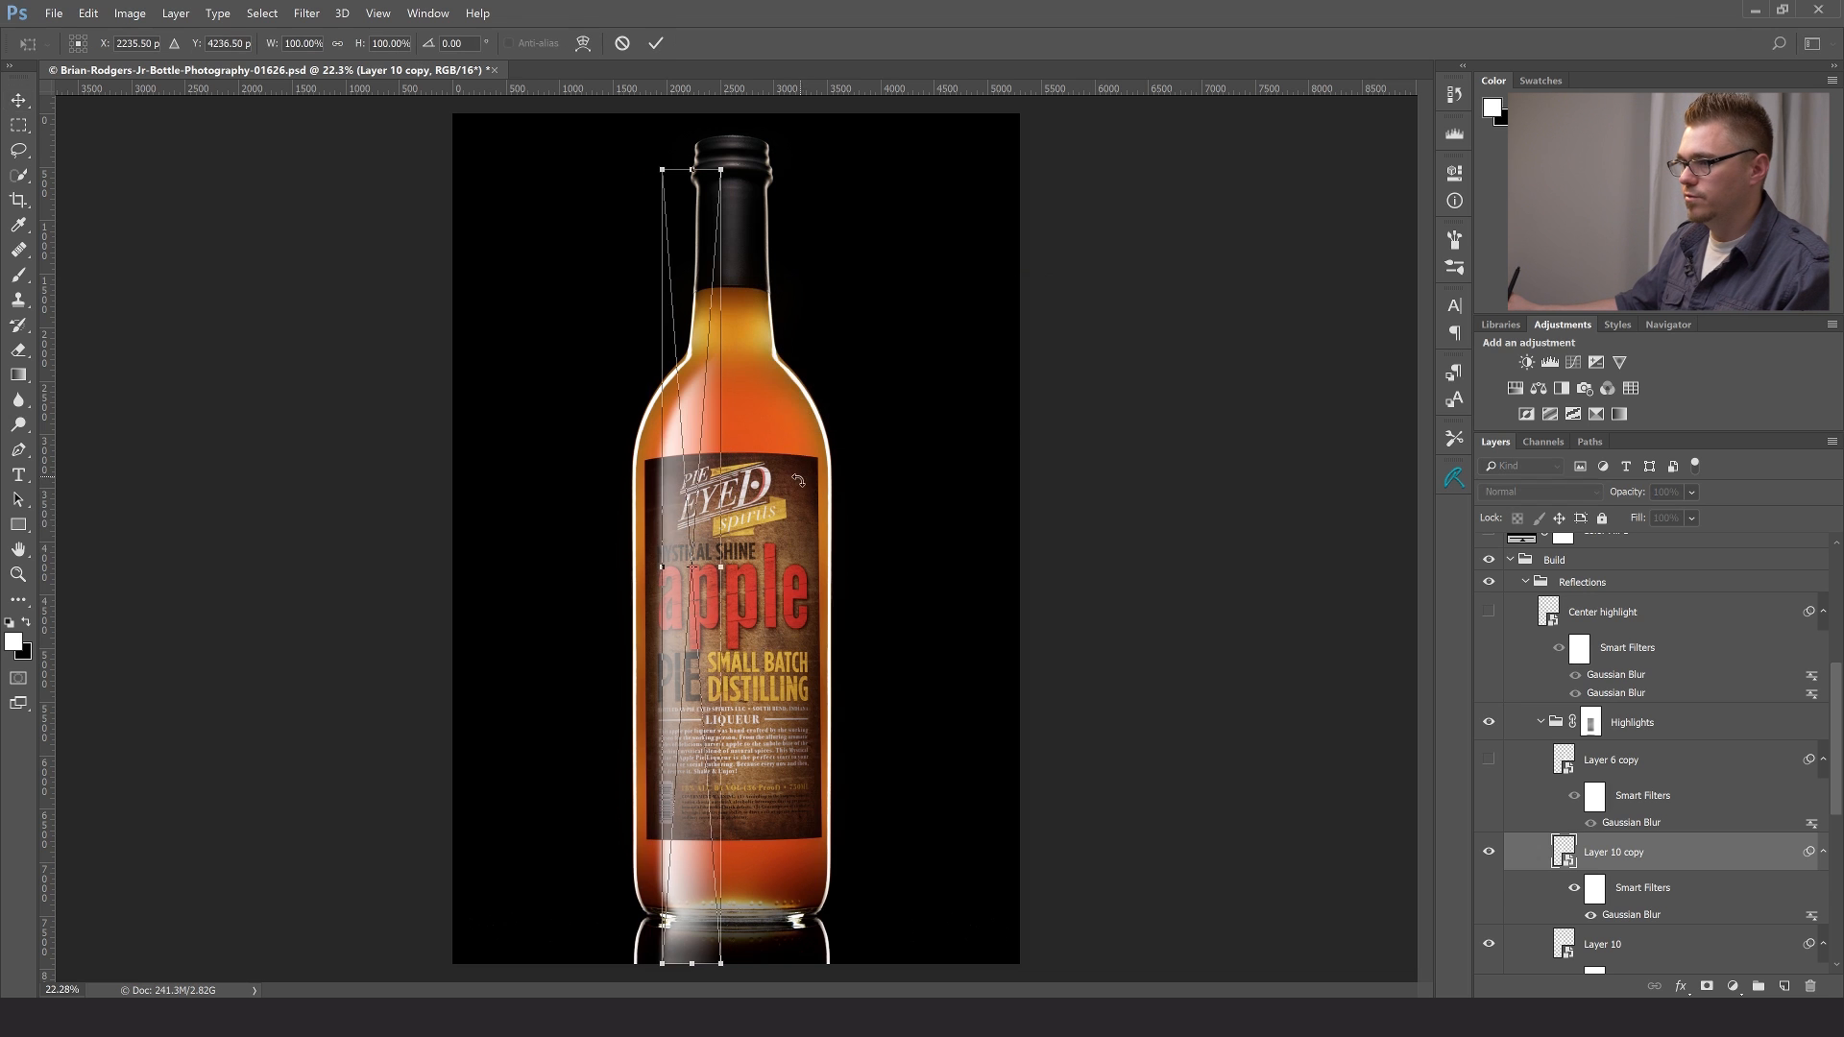
pyautogui.rightClick(709, 497)
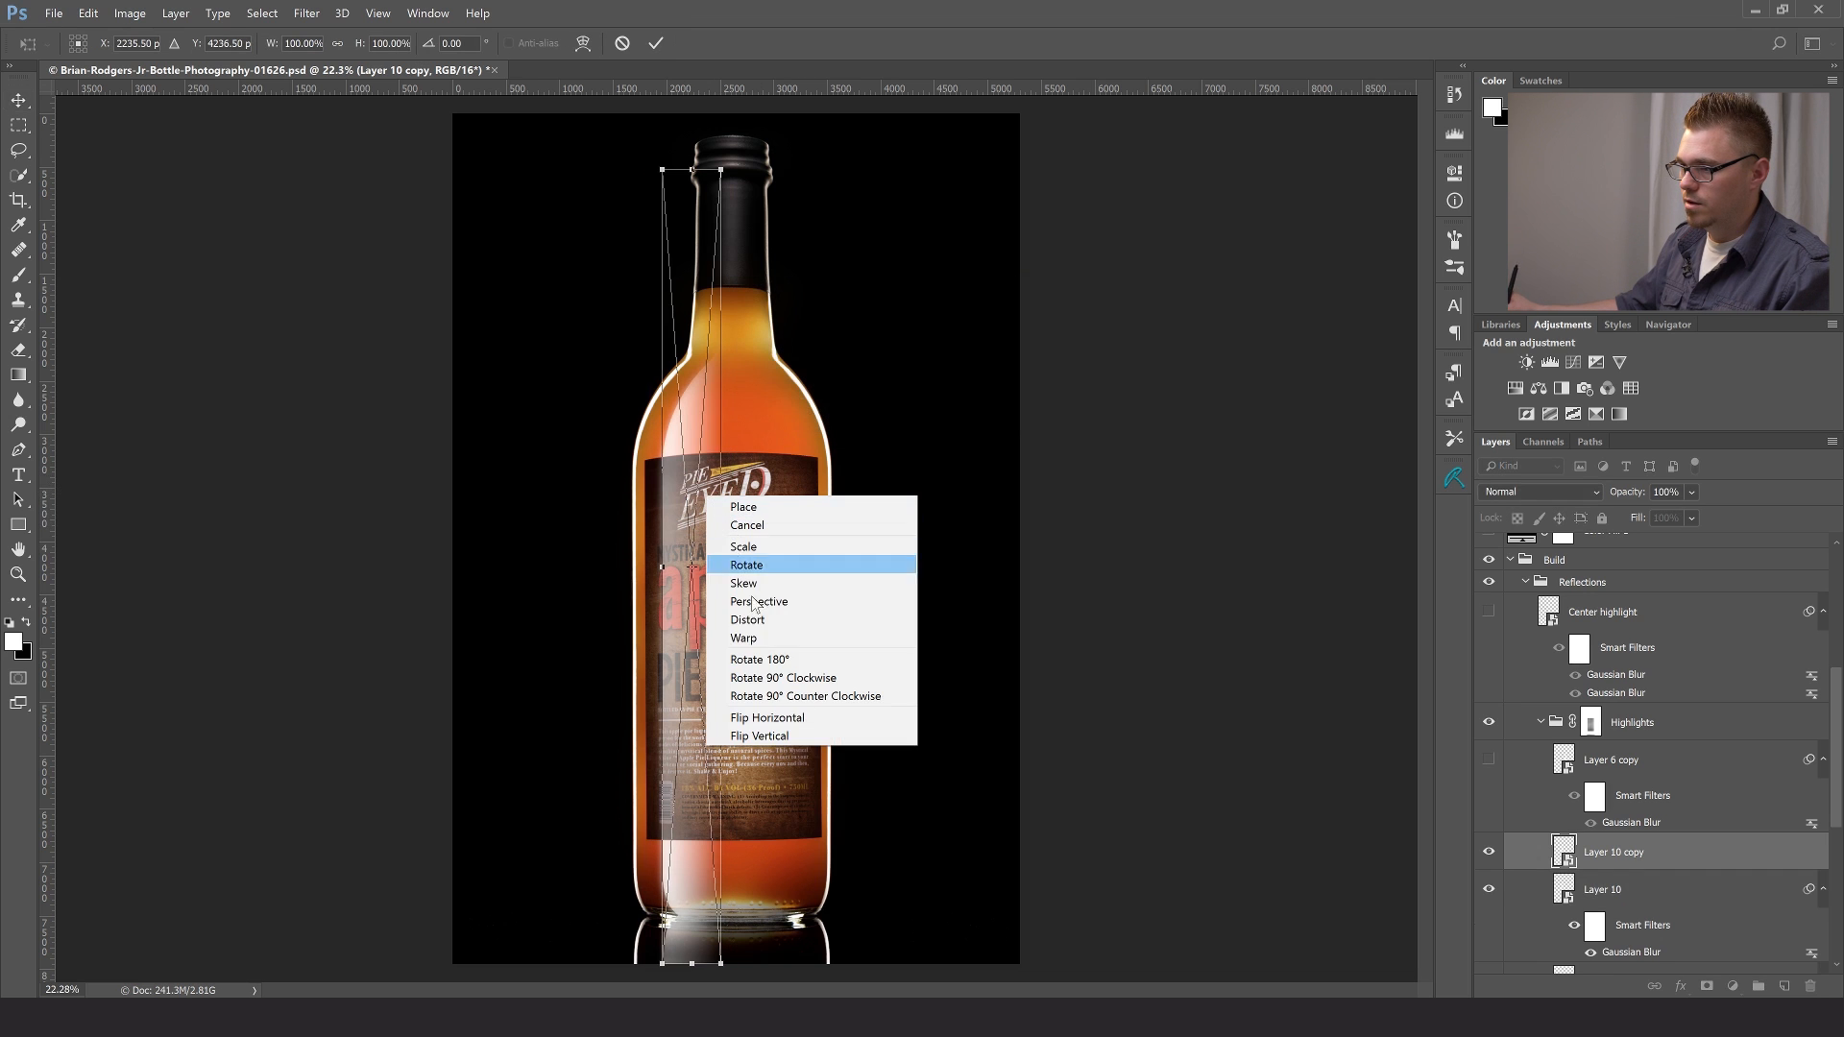
pyautogui.click(765, 717)
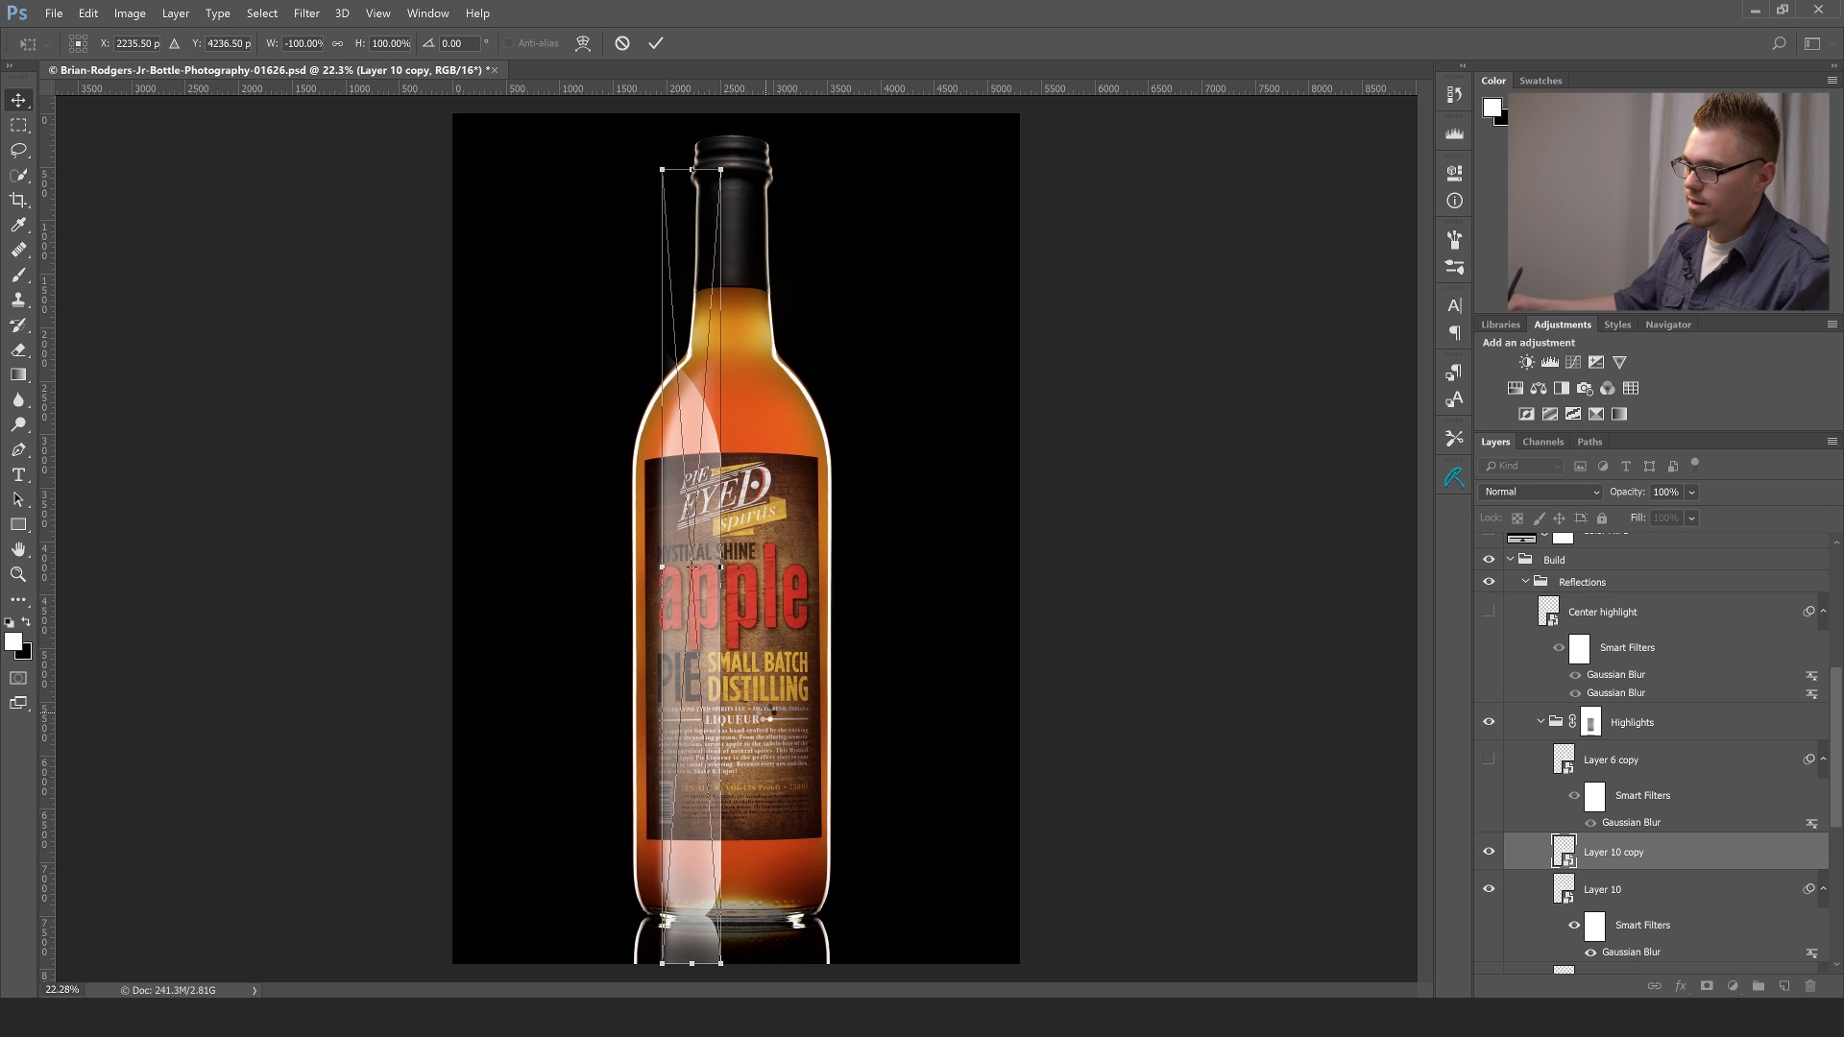
pyautogui.press('Return')
pyautogui.moveTo(758, 632); pyautogui.dragTo(787, 624)
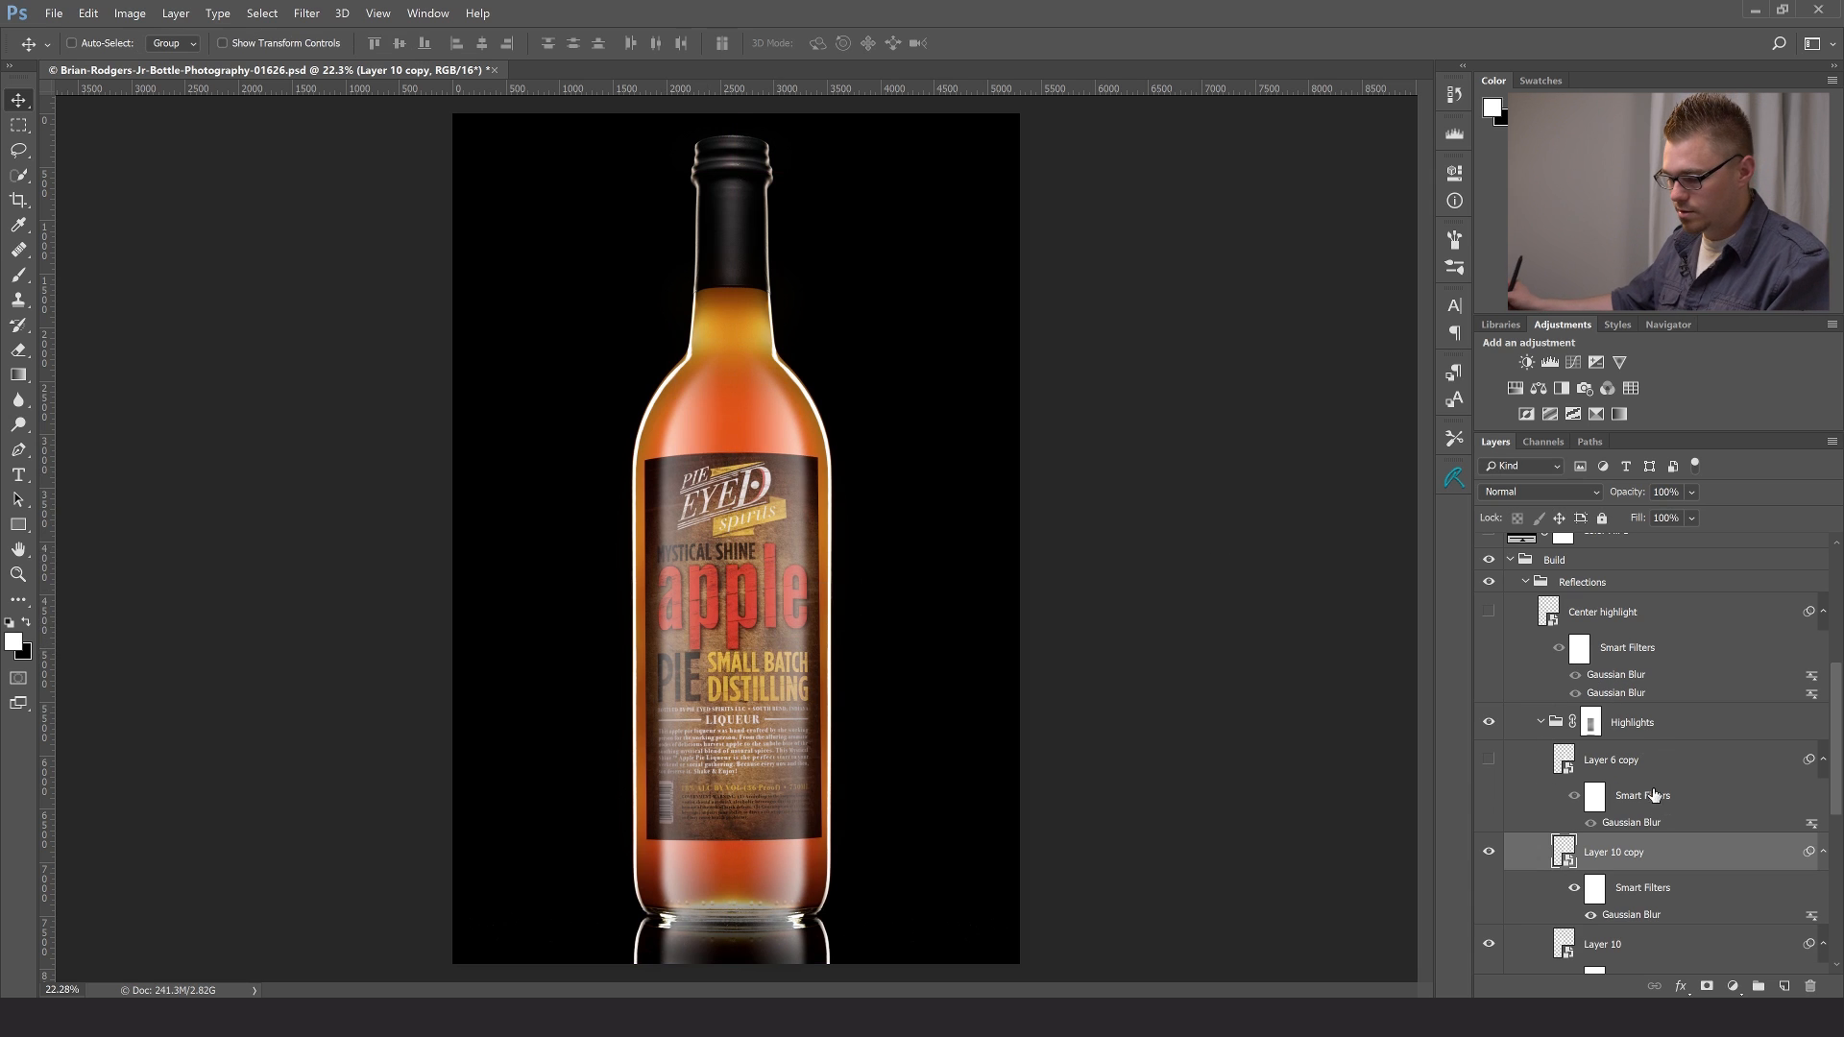
# - Try both gradient highlight layers at 40% opacity, and set each of them to 70%
pyautogui.press('4')
pyautogui.click(1602, 949)
pyautogui.press('4')
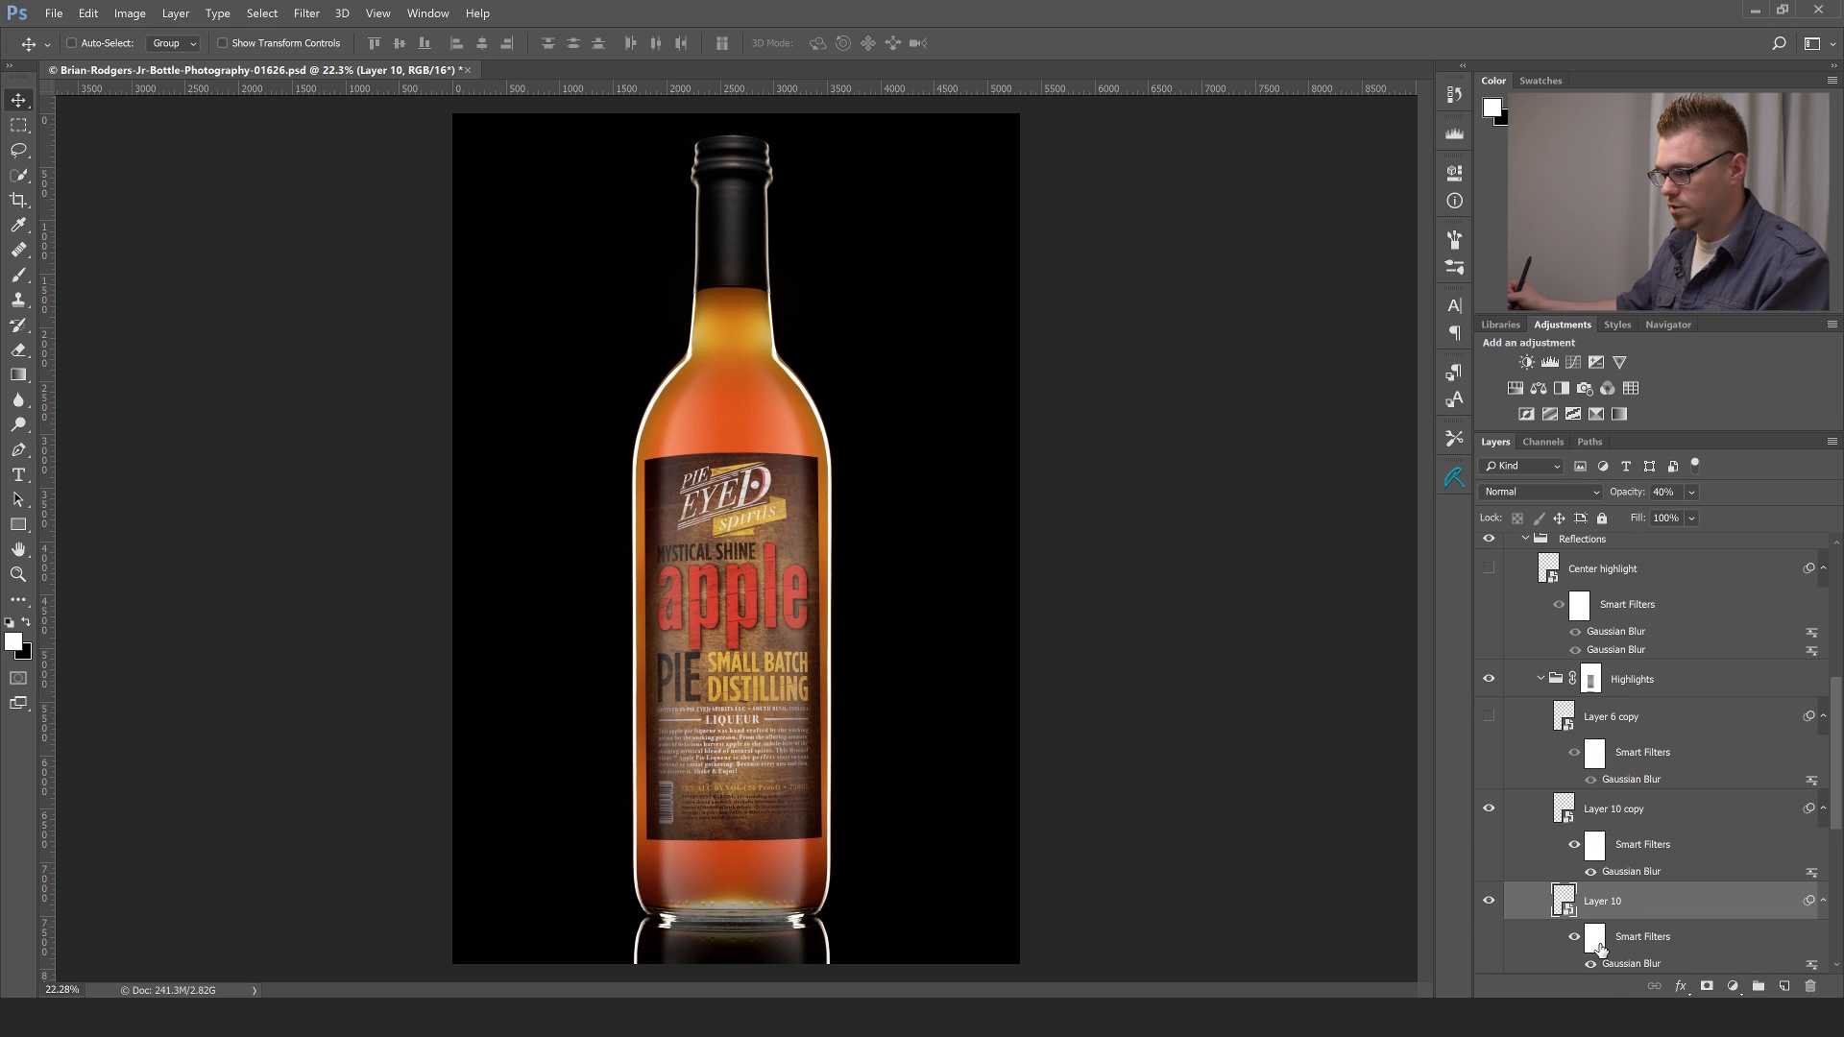
pyautogui.press('7')
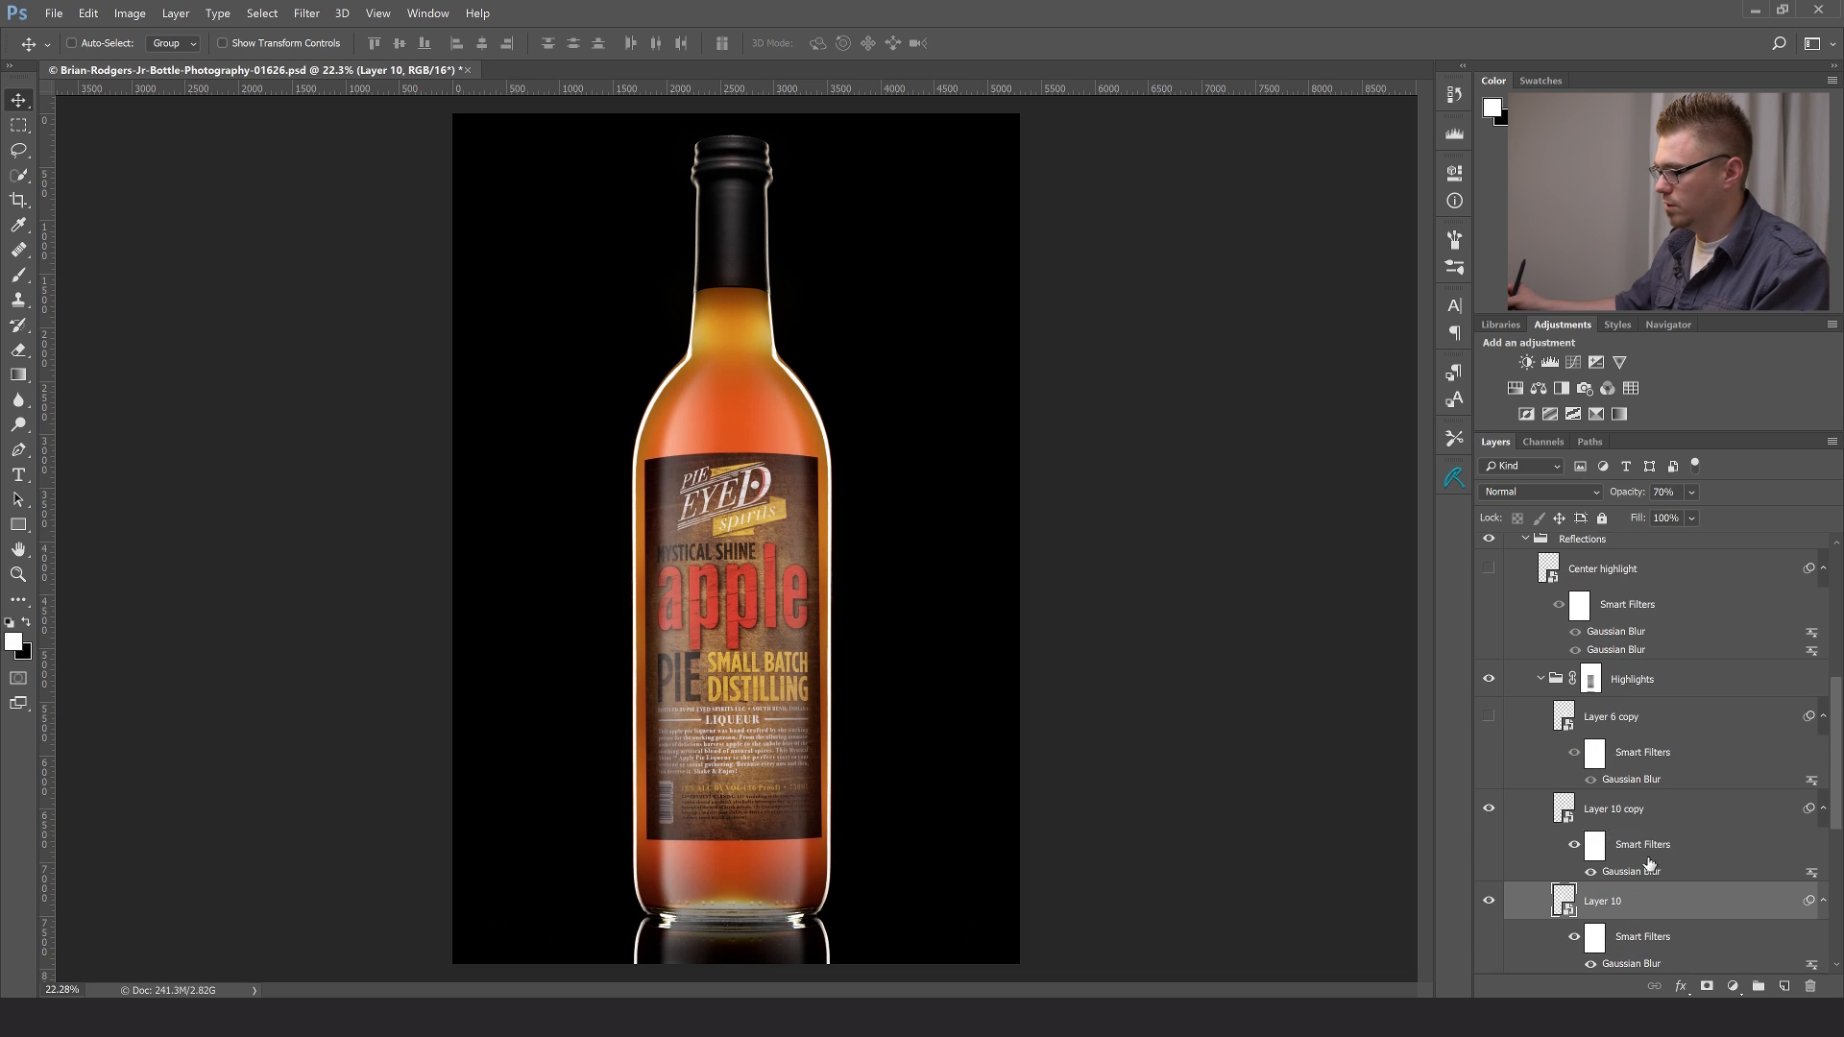
pyautogui.click(1666, 811)
pyautogui.press('7')
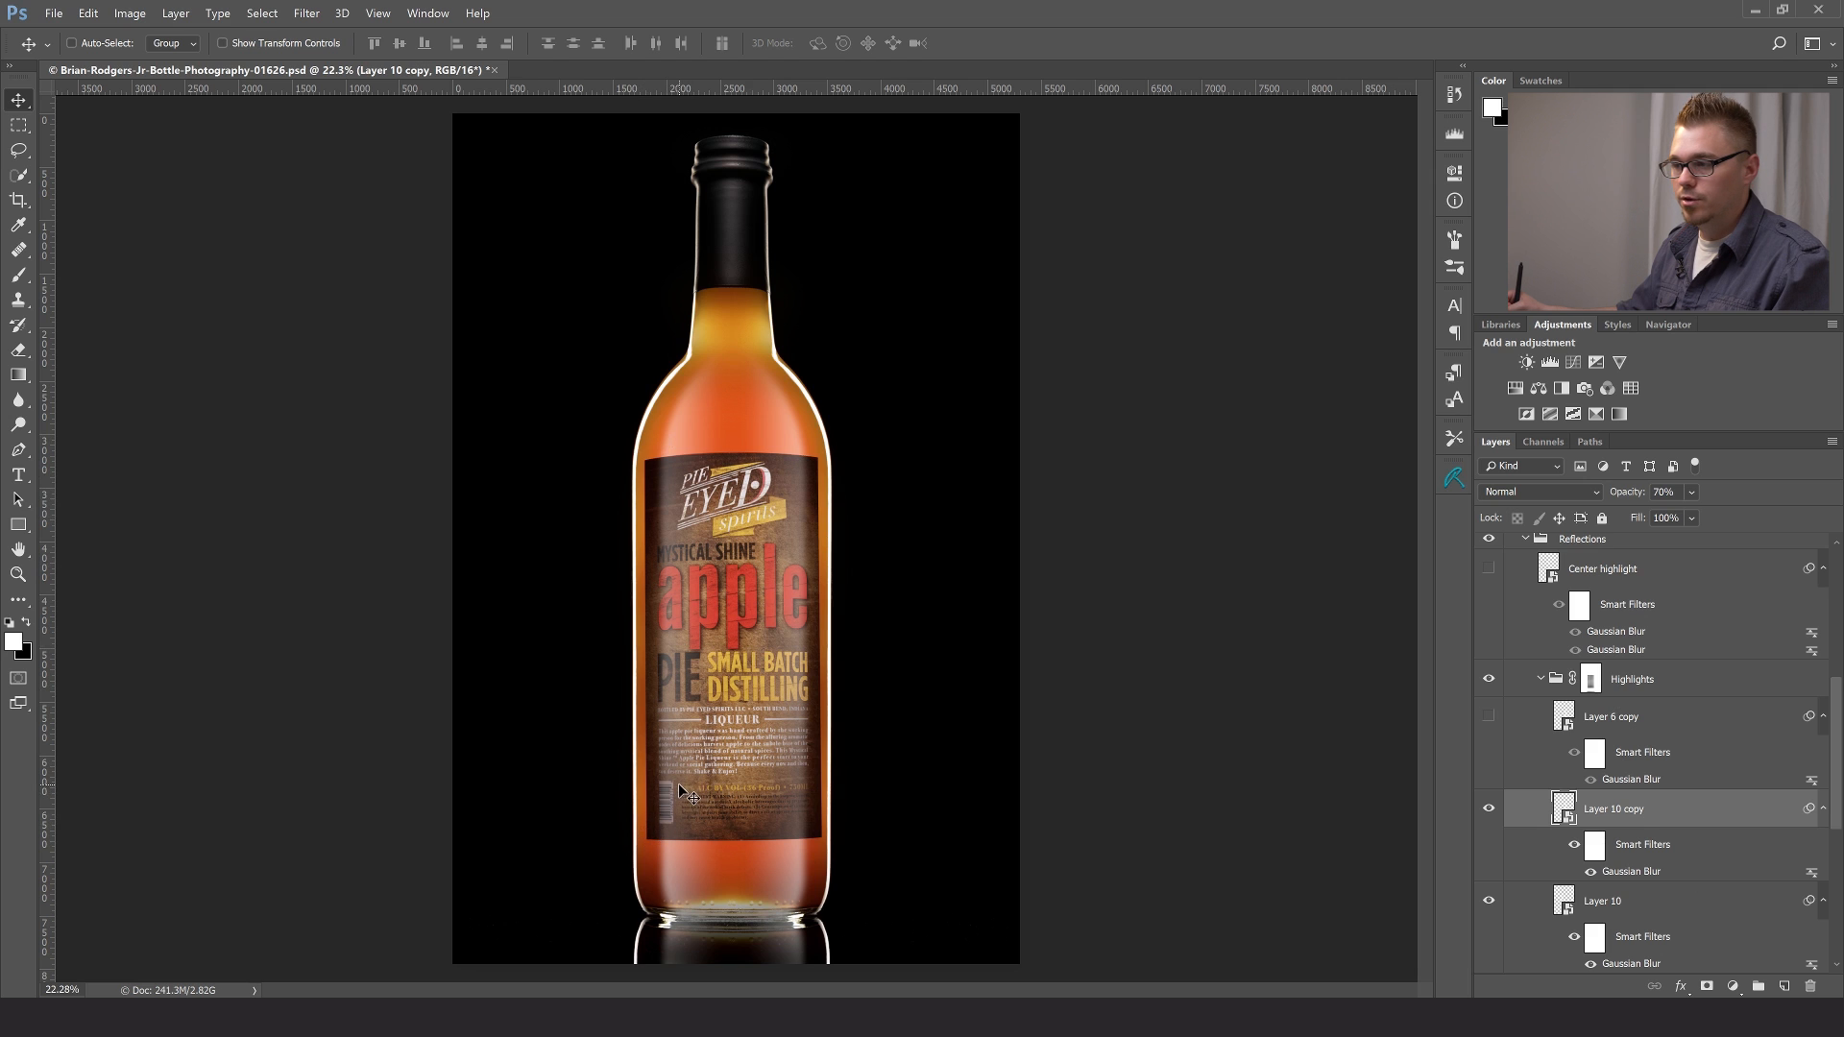
# - Delete the Layer 10 and Layer 10 copy highlight layers together
pyautogui.press('ctrl')
pyautogui.keyDown('ctrl'); pyautogui.click(1632, 905); pyautogui.keyUp('ctrl')
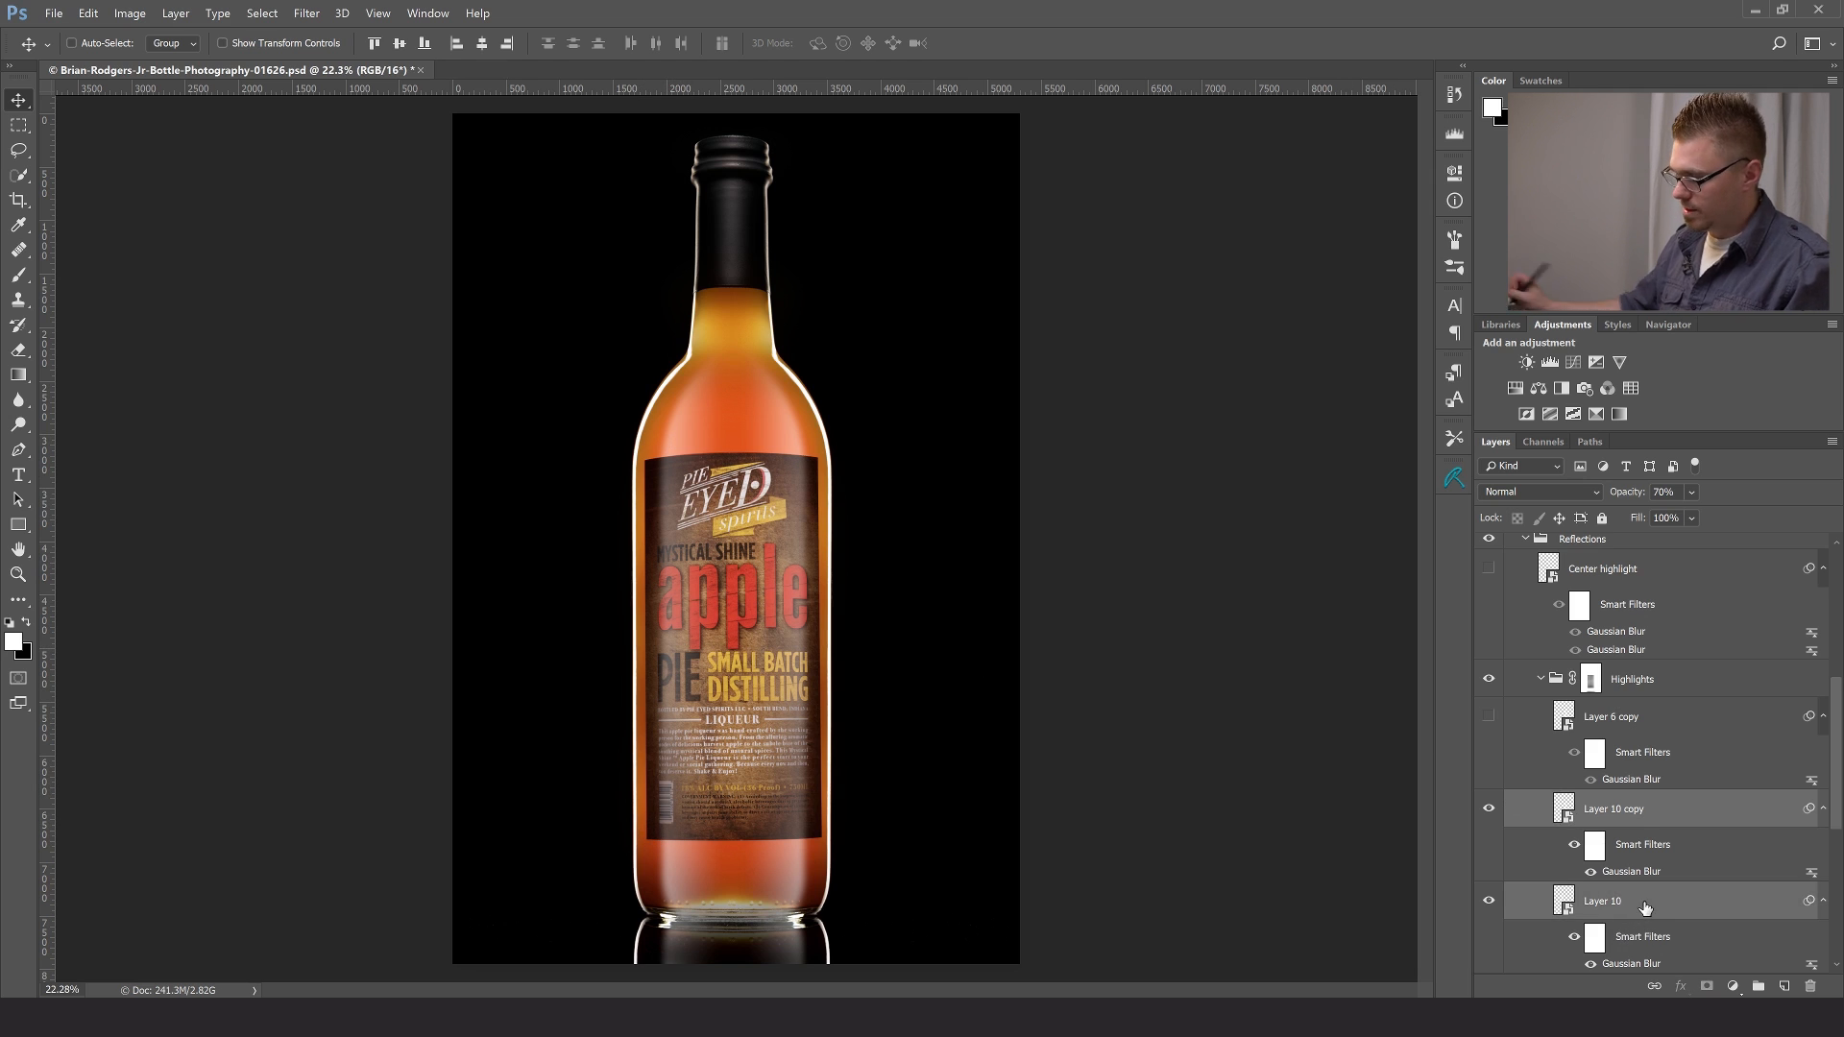
pyautogui.press('Delete')
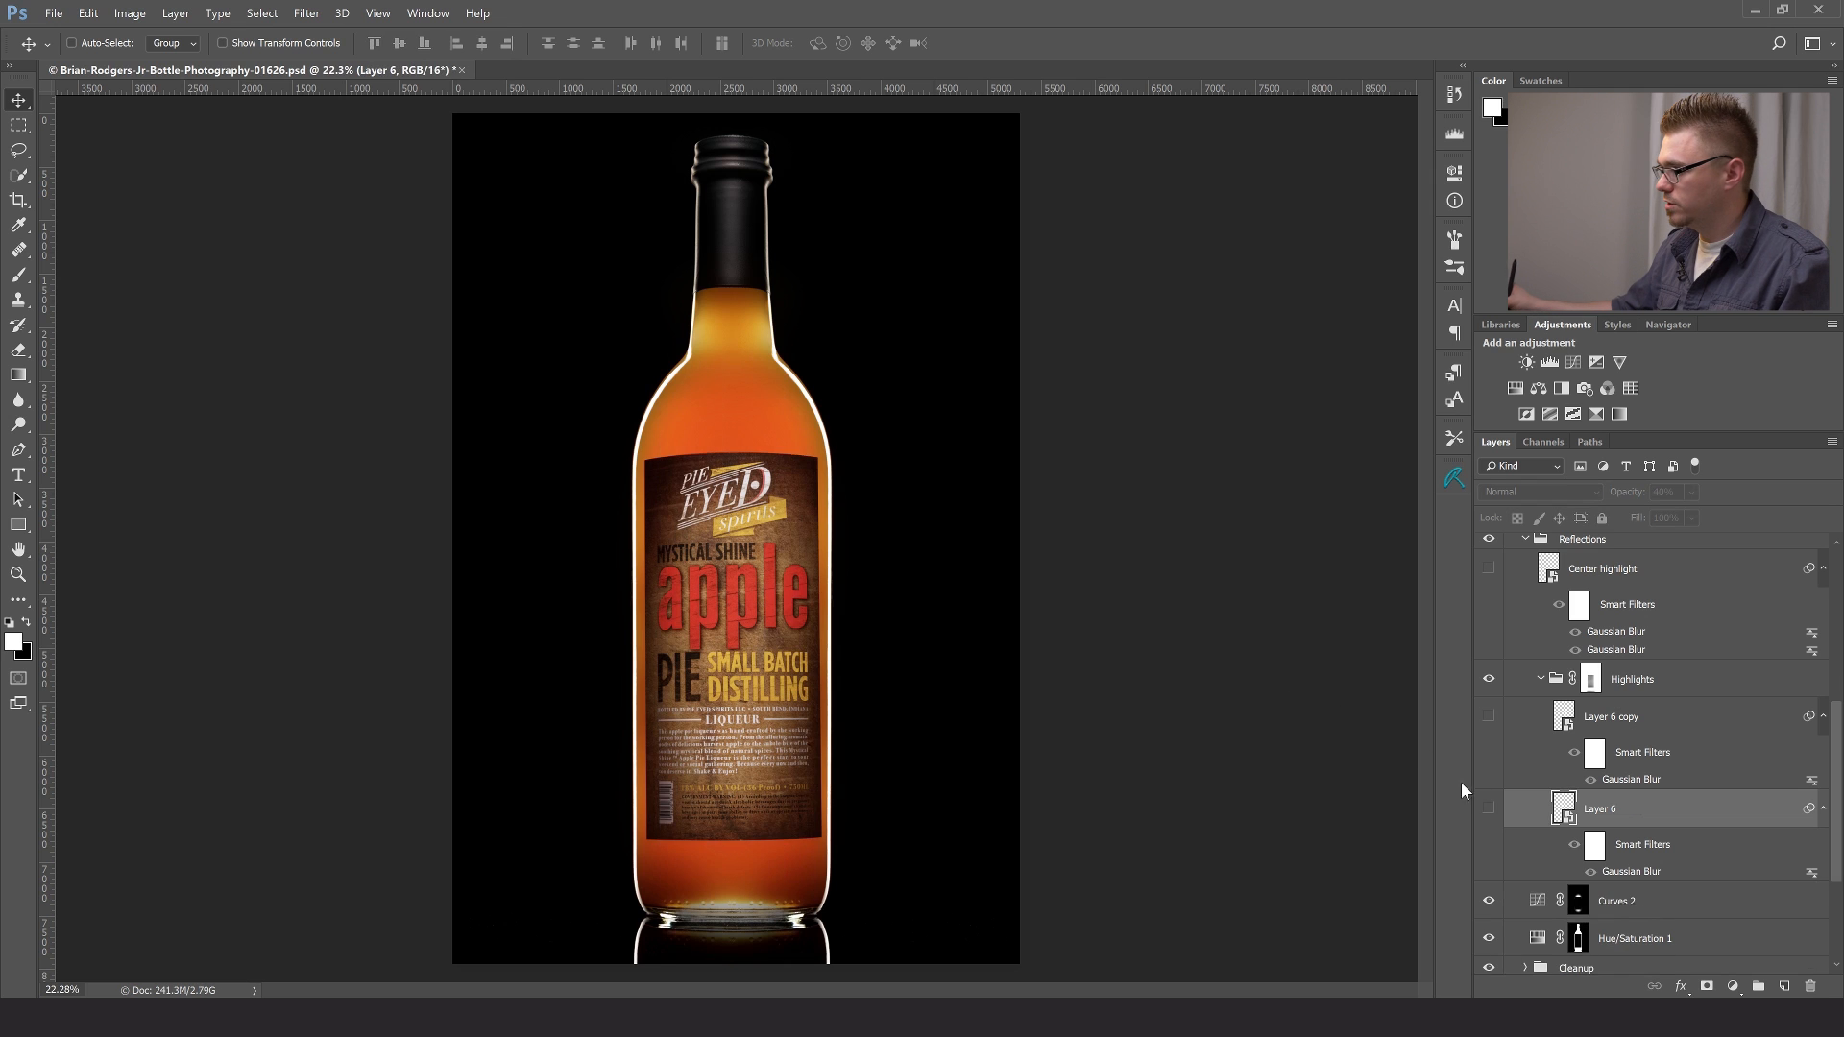
# - Show the Layer 6 and Layer 6 copy highlights again, and collapse the Highlights group
pyautogui.click(1487, 810)
pyautogui.click(1489, 716)
pyautogui.click(1548, 686)
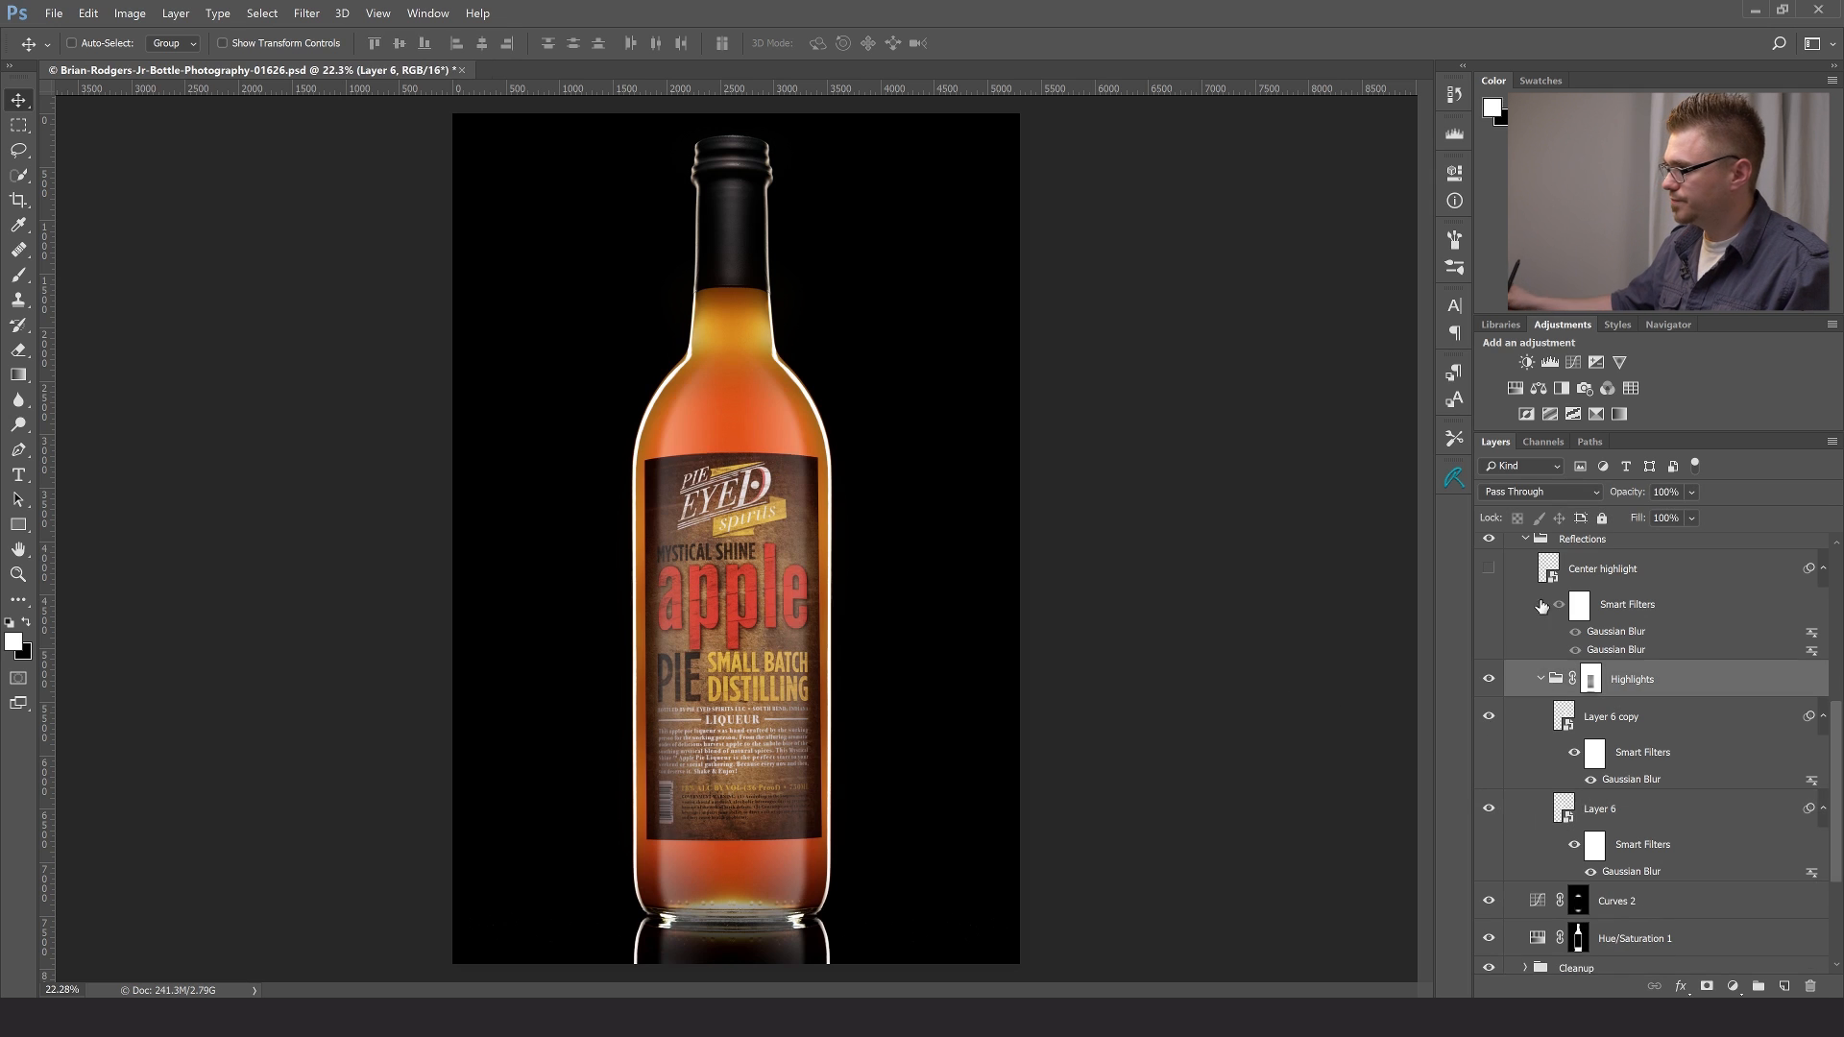
pyautogui.click(1541, 680)
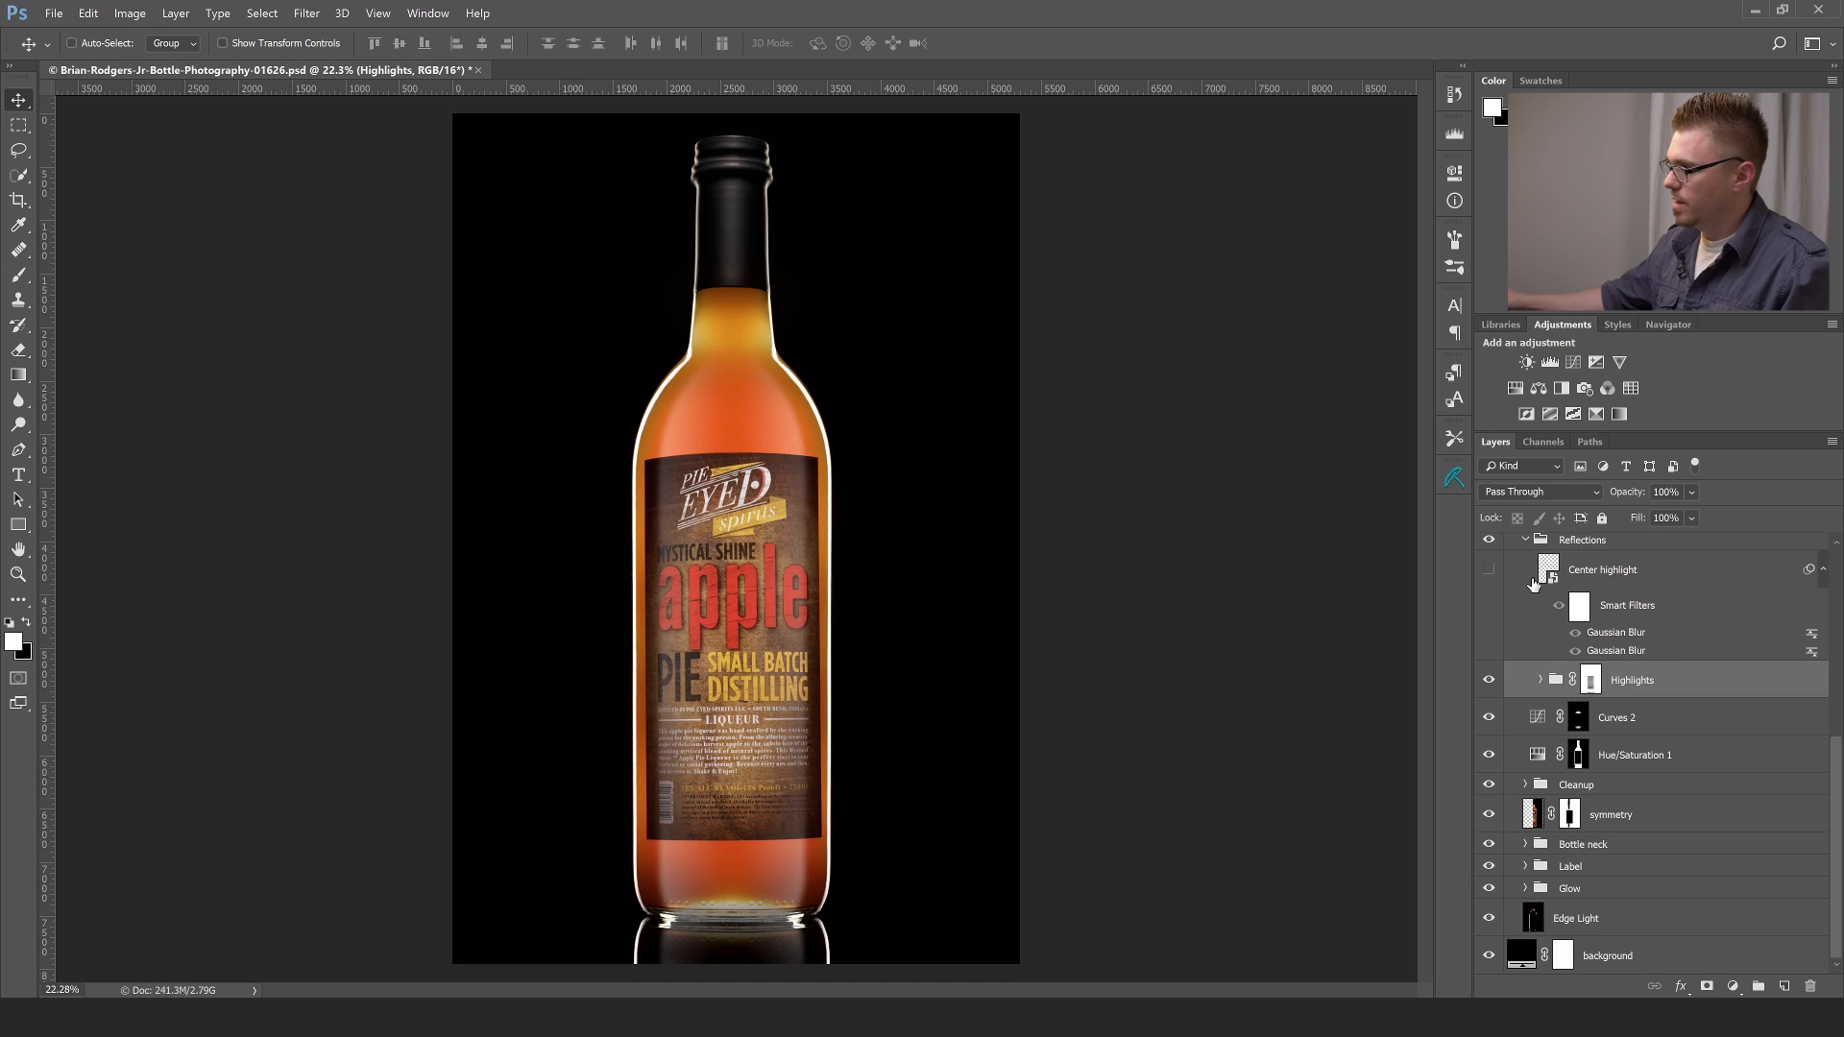
# - Select the Center highlight layer and make it visible
pyautogui.click(1617, 576)
pyautogui.click(1489, 569)
pyautogui.click(1489, 570)
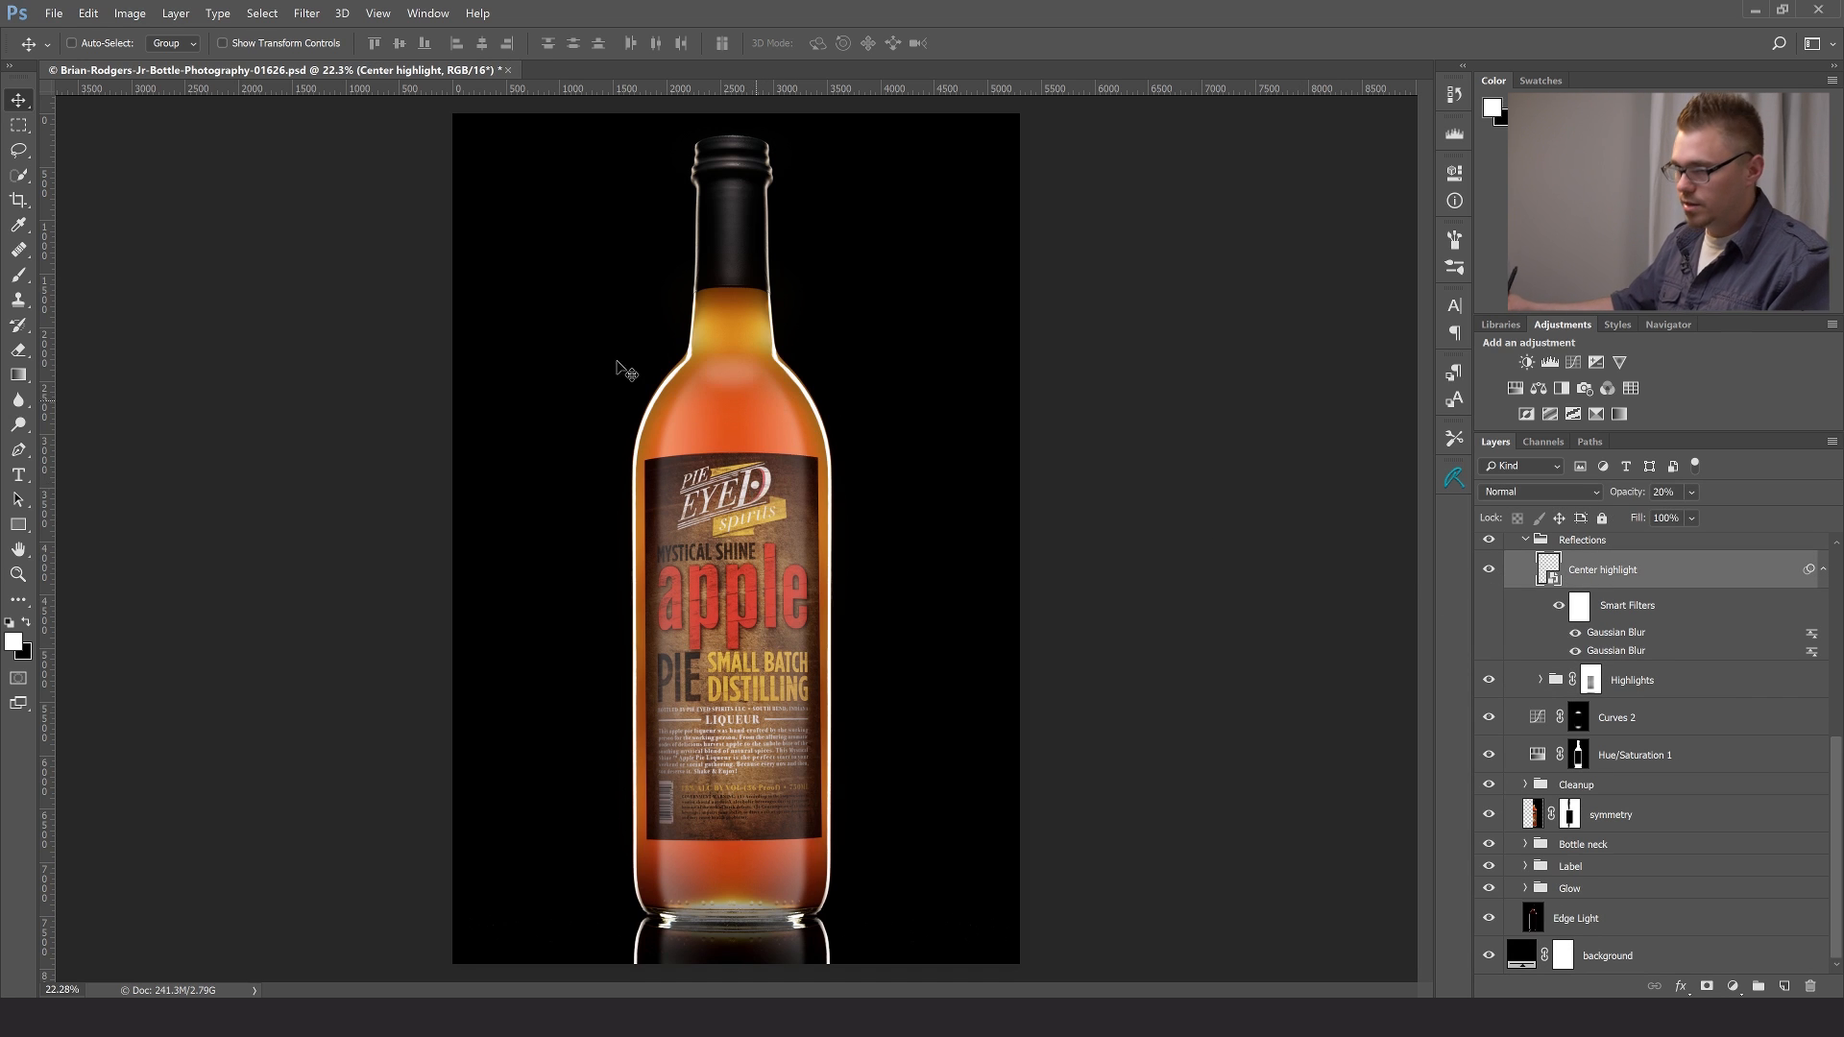
# - Fill a small elliptical selection at the bottle's shoulder with white on a new layer, and delete that layer
pyautogui.moveTo(19, 129); pyautogui.dragTo(18, 128)
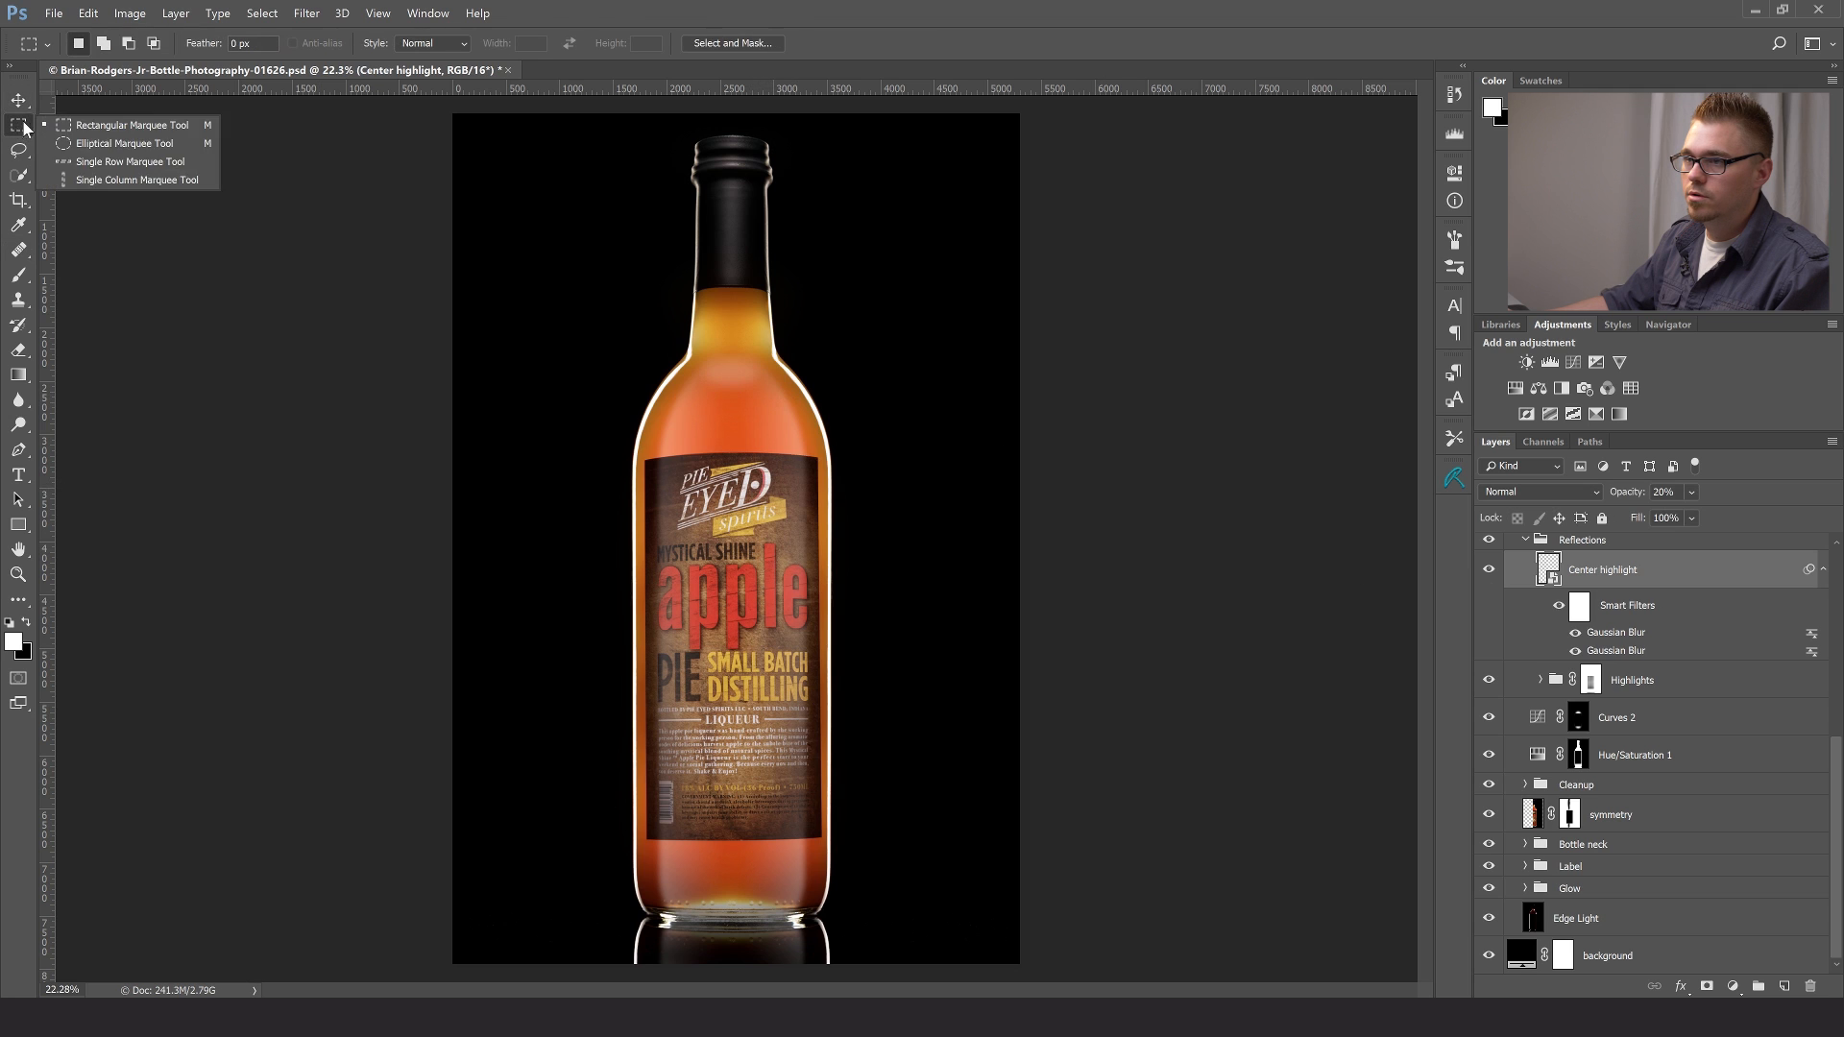
pyautogui.click(124, 143)
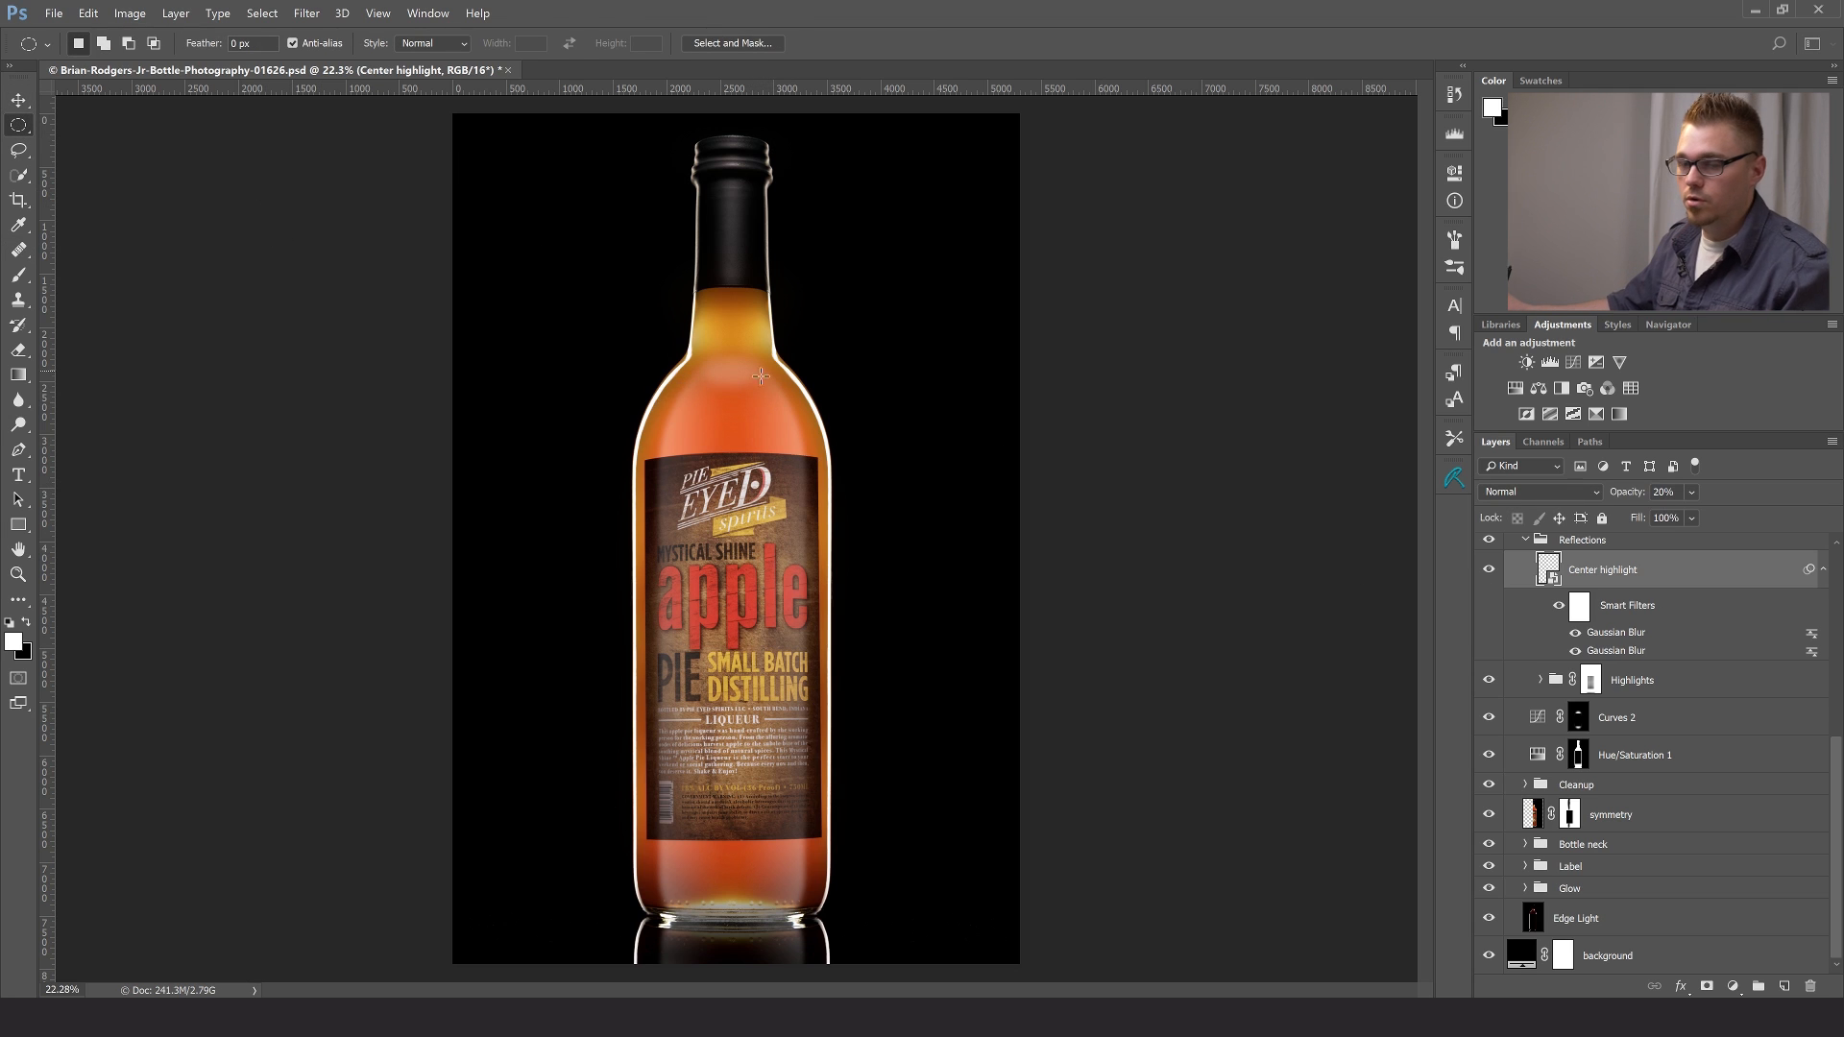
pyautogui.moveTo(701, 366); pyautogui.dragTo(759, 398)
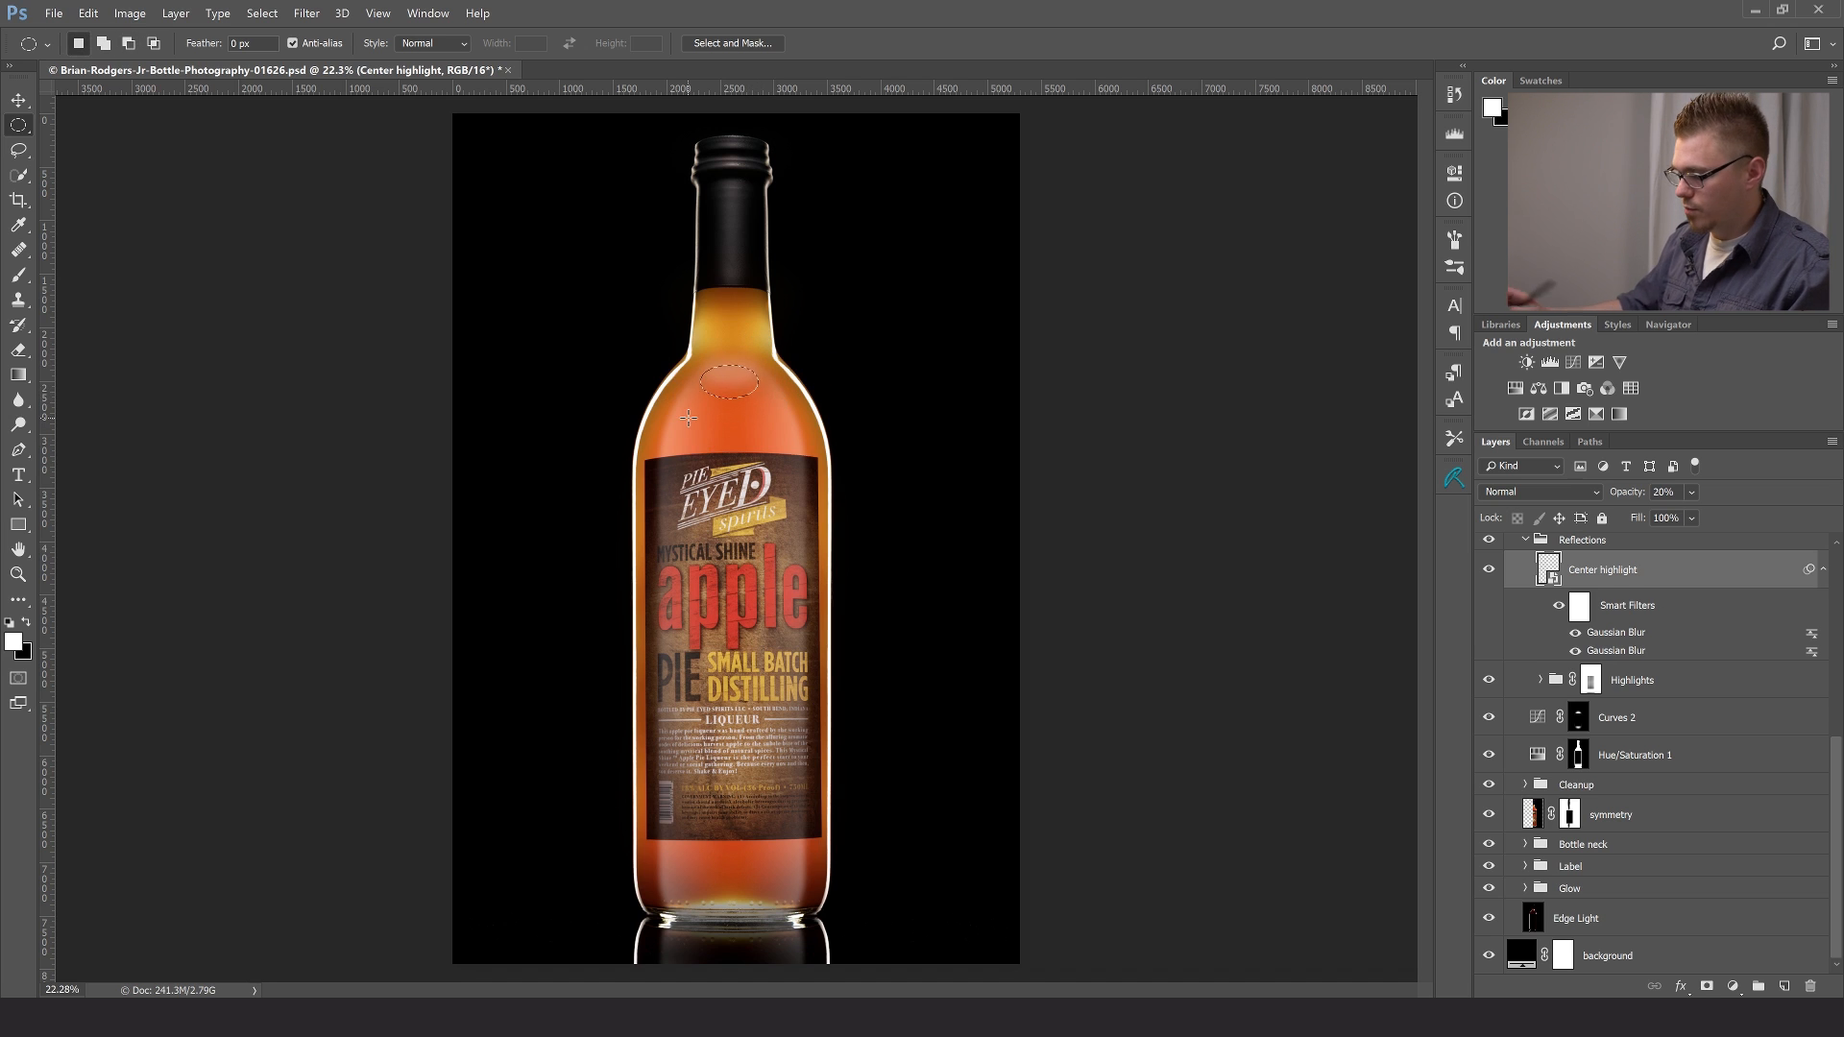
pyautogui.hotkey('ctrl', 'shift', 'alt', 'n')
pyautogui.hotkey('alt', 'BackSpace')
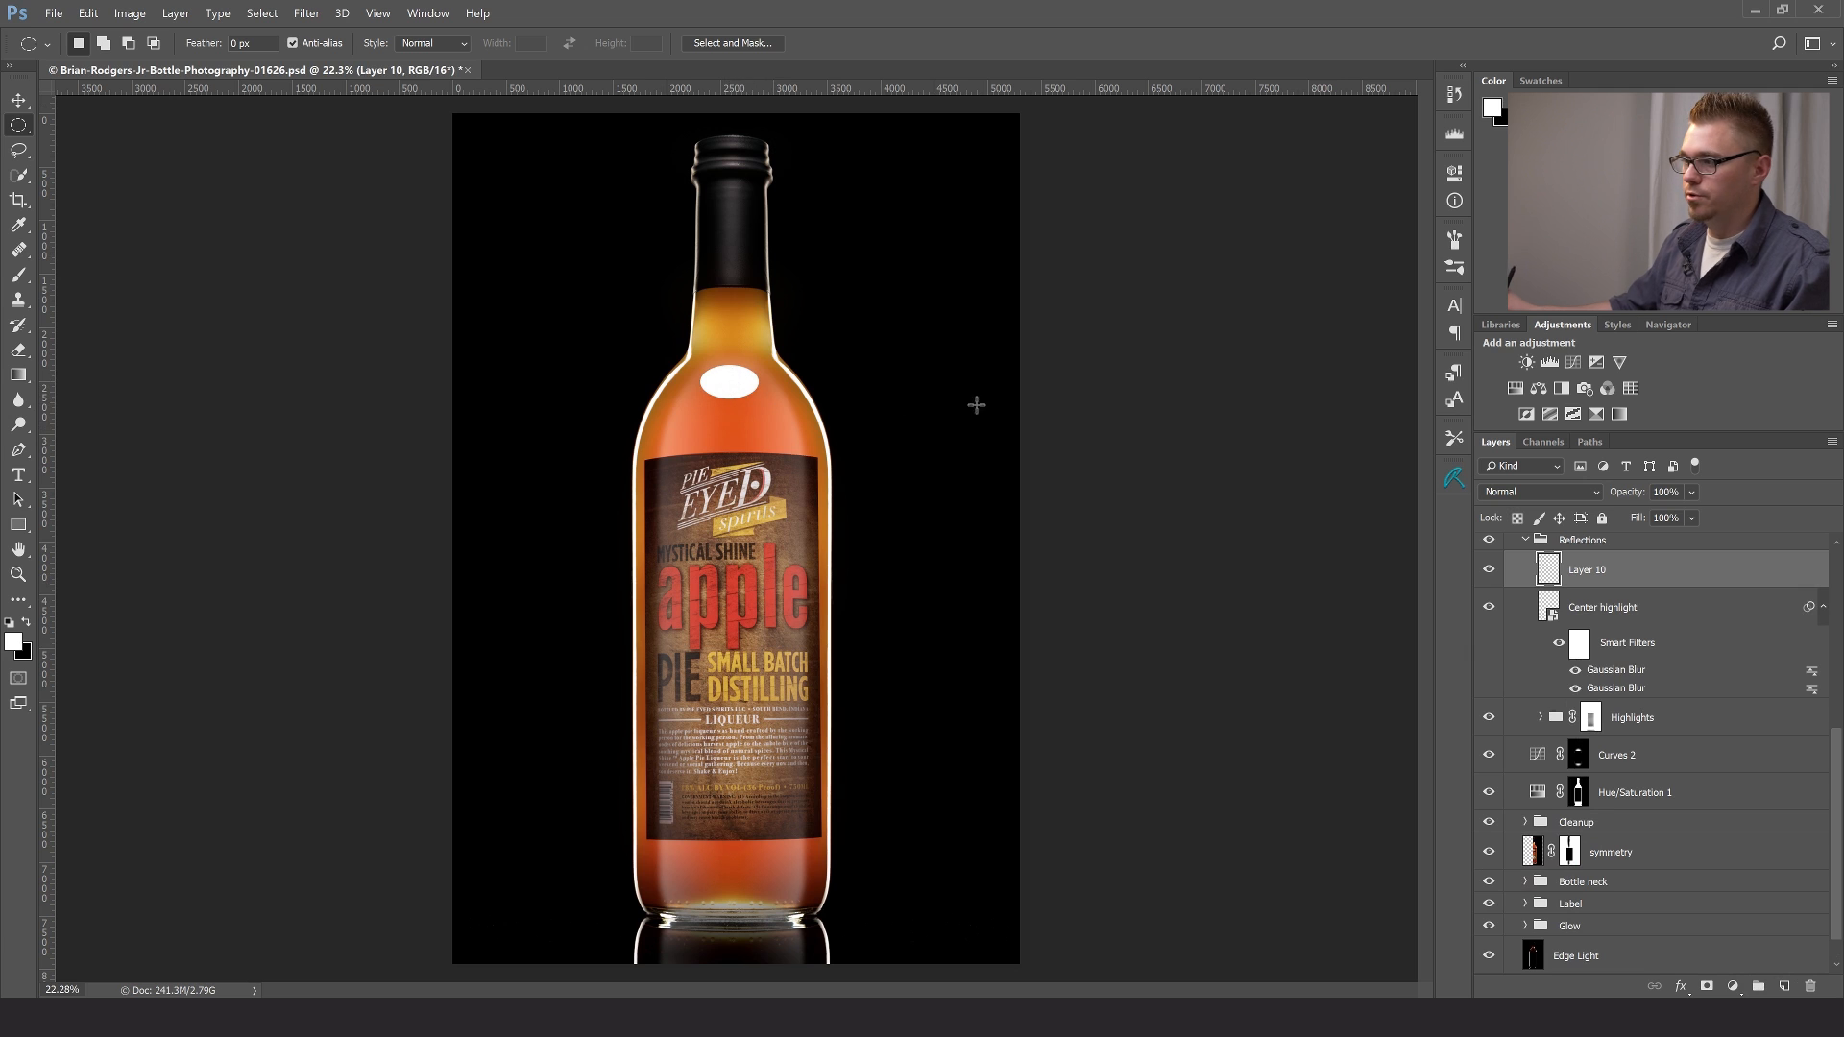
pyautogui.click(1489, 571)
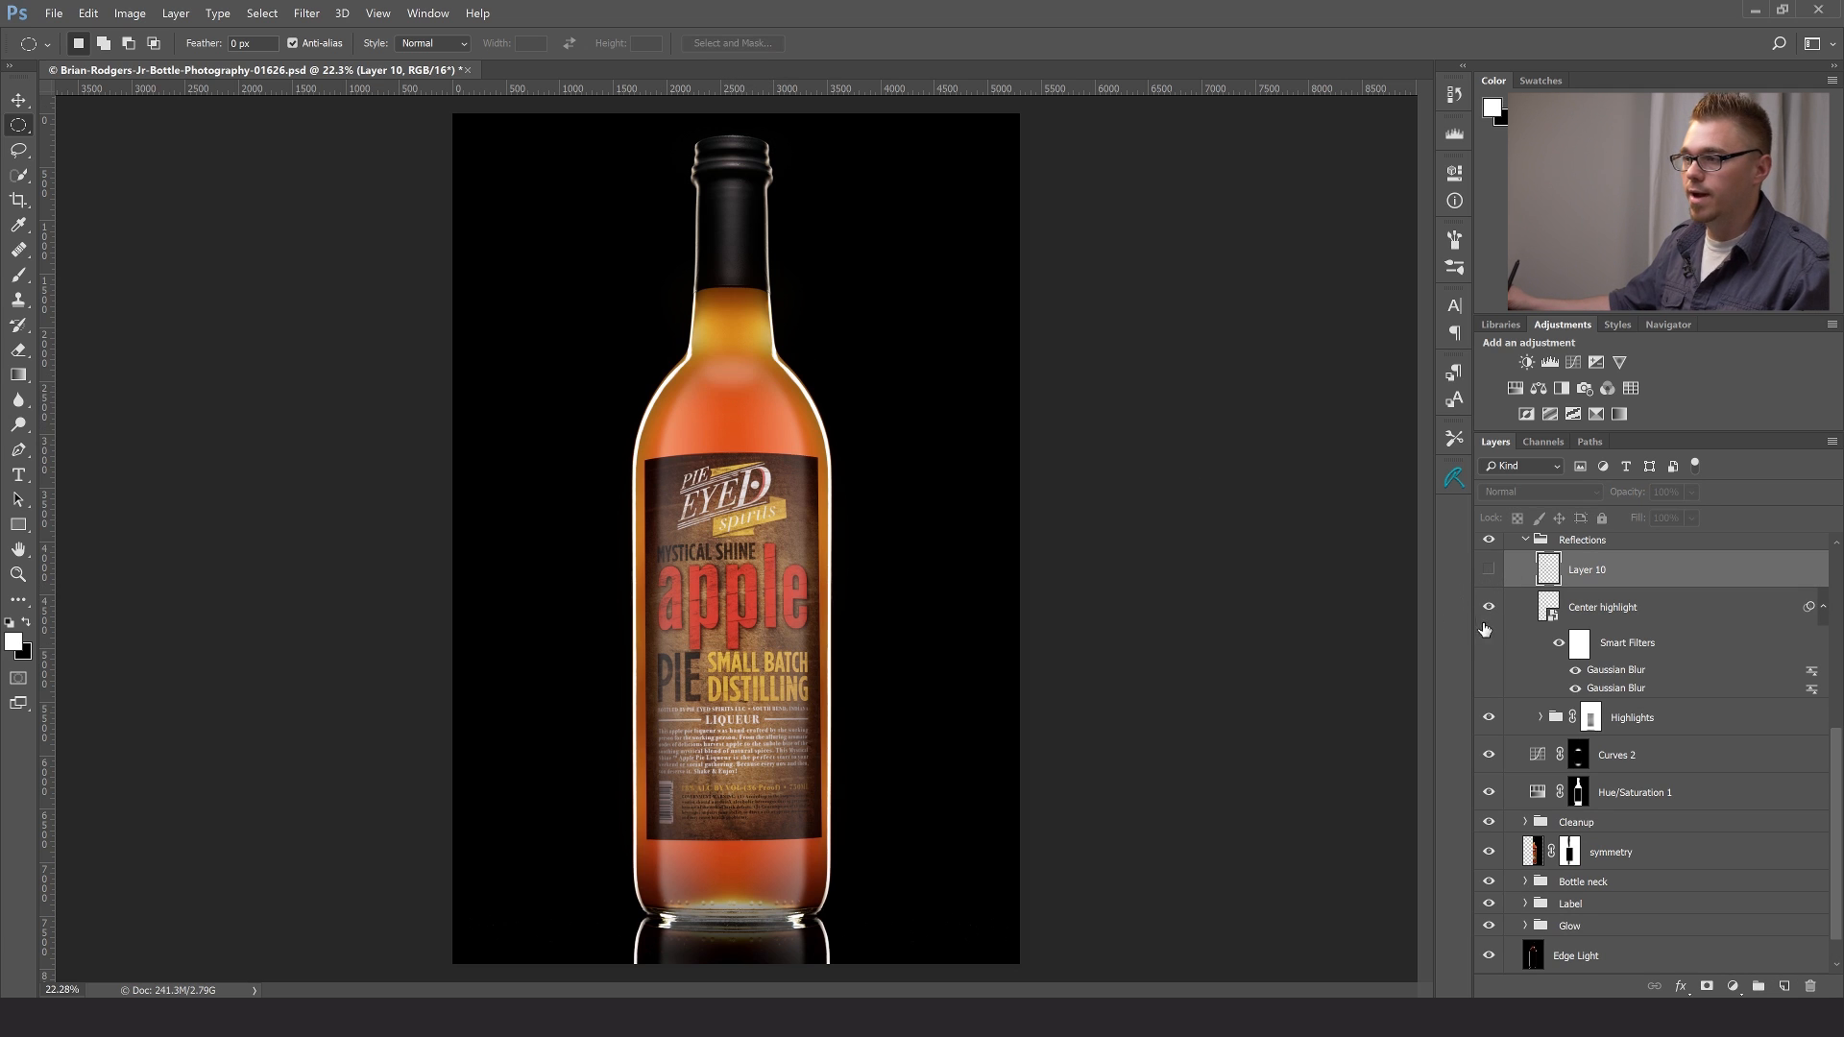
pyautogui.press('Delete')
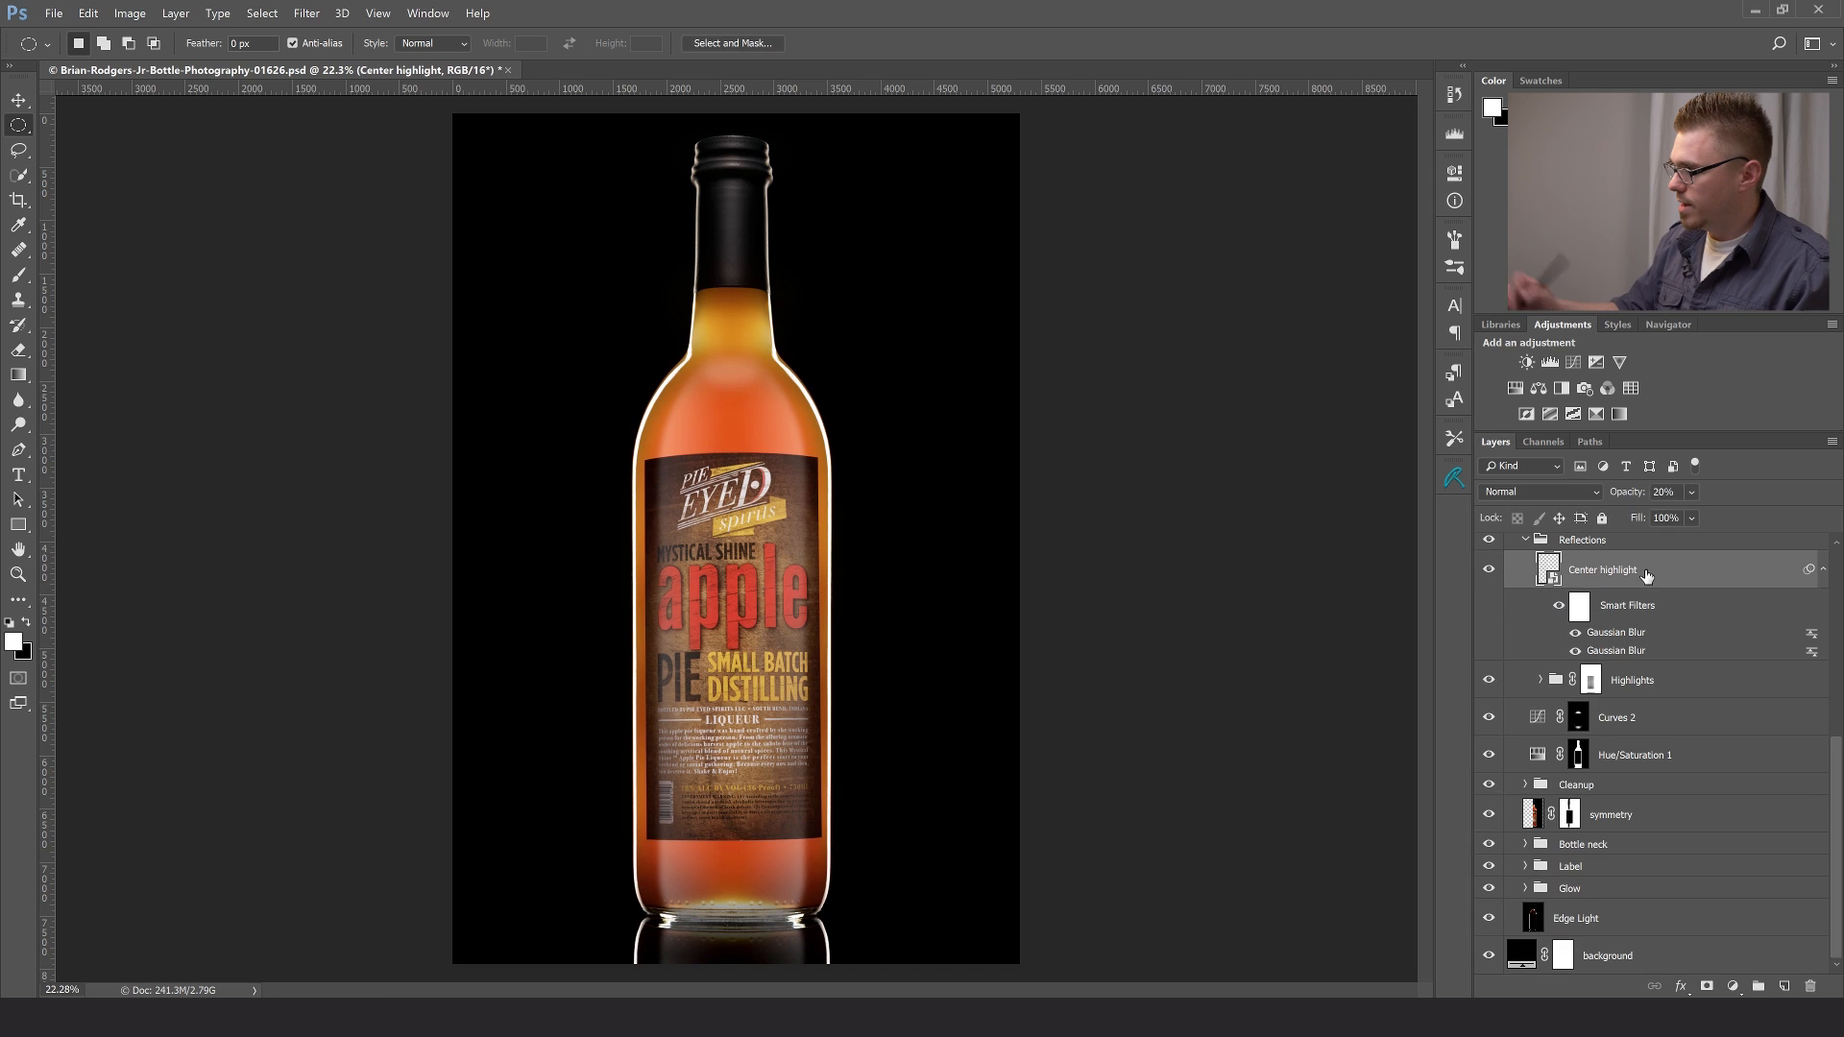
# - Compare the bottle with and without the Reflections group, and collapse the Reflections and Build groups
pyautogui.click(1519, 542)
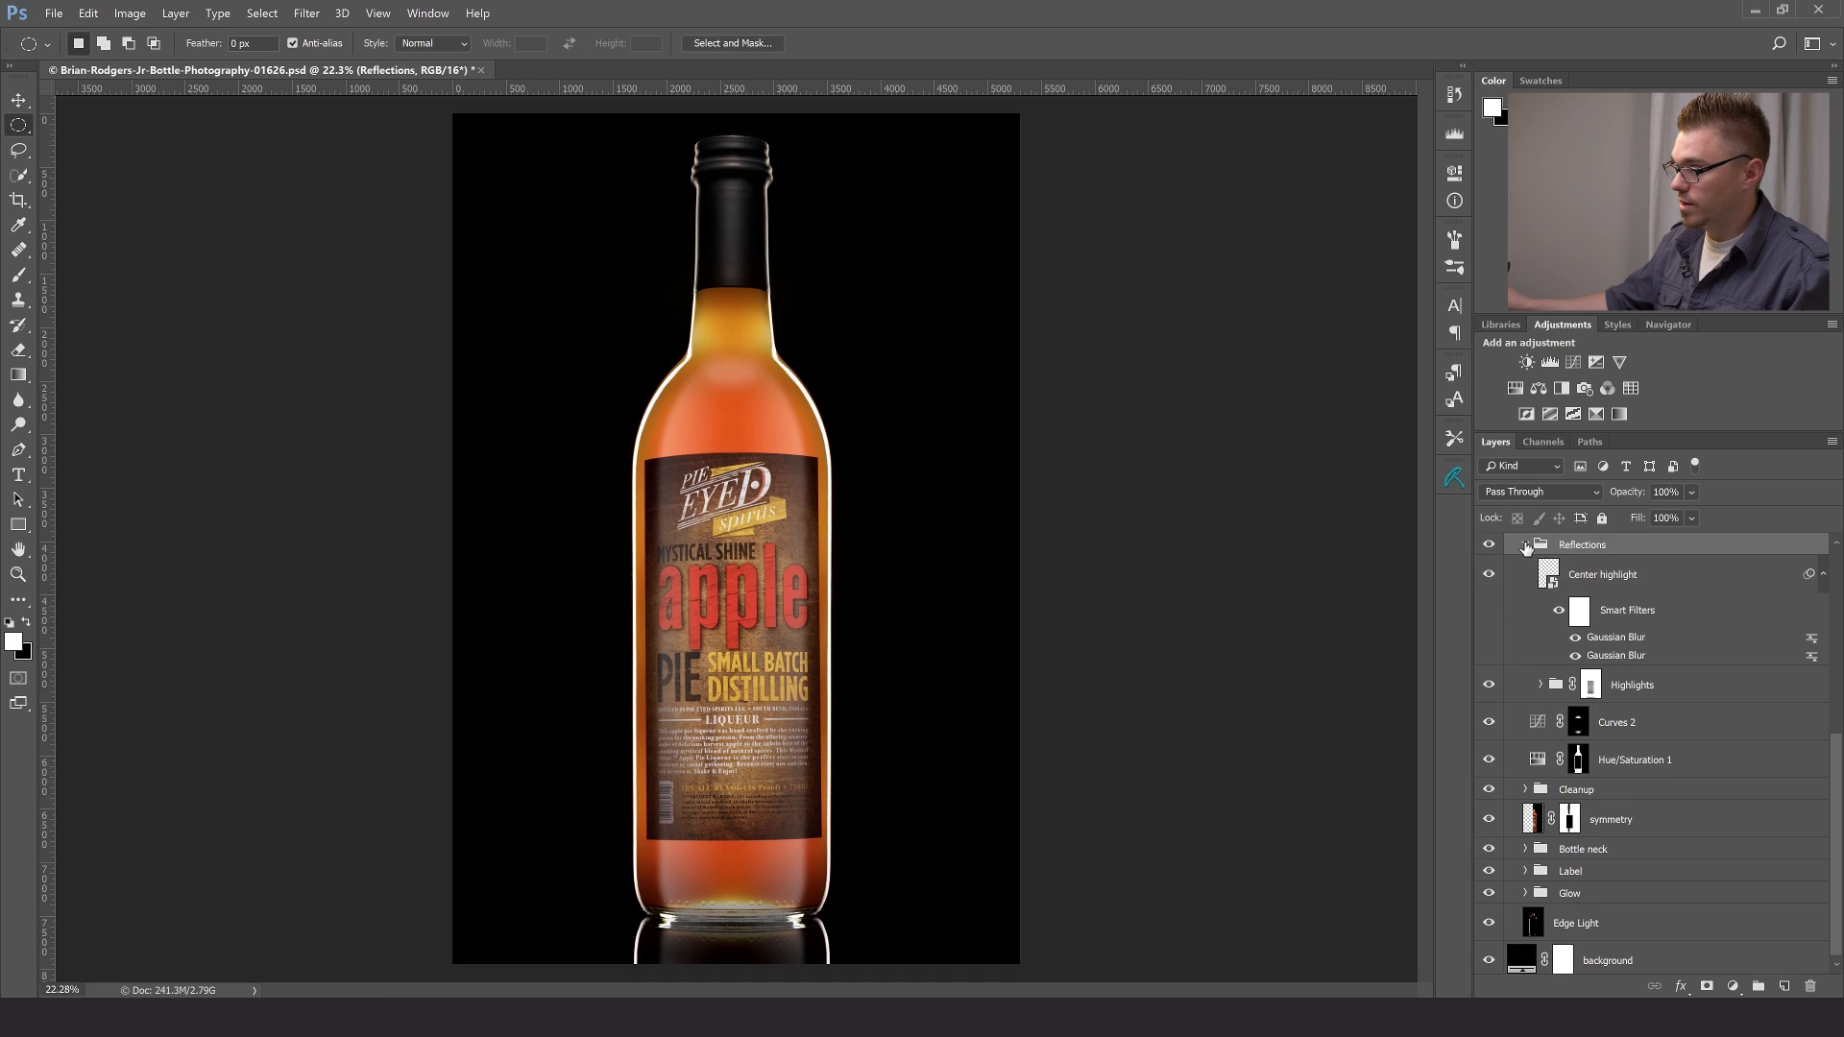
pyautogui.click(1526, 545)
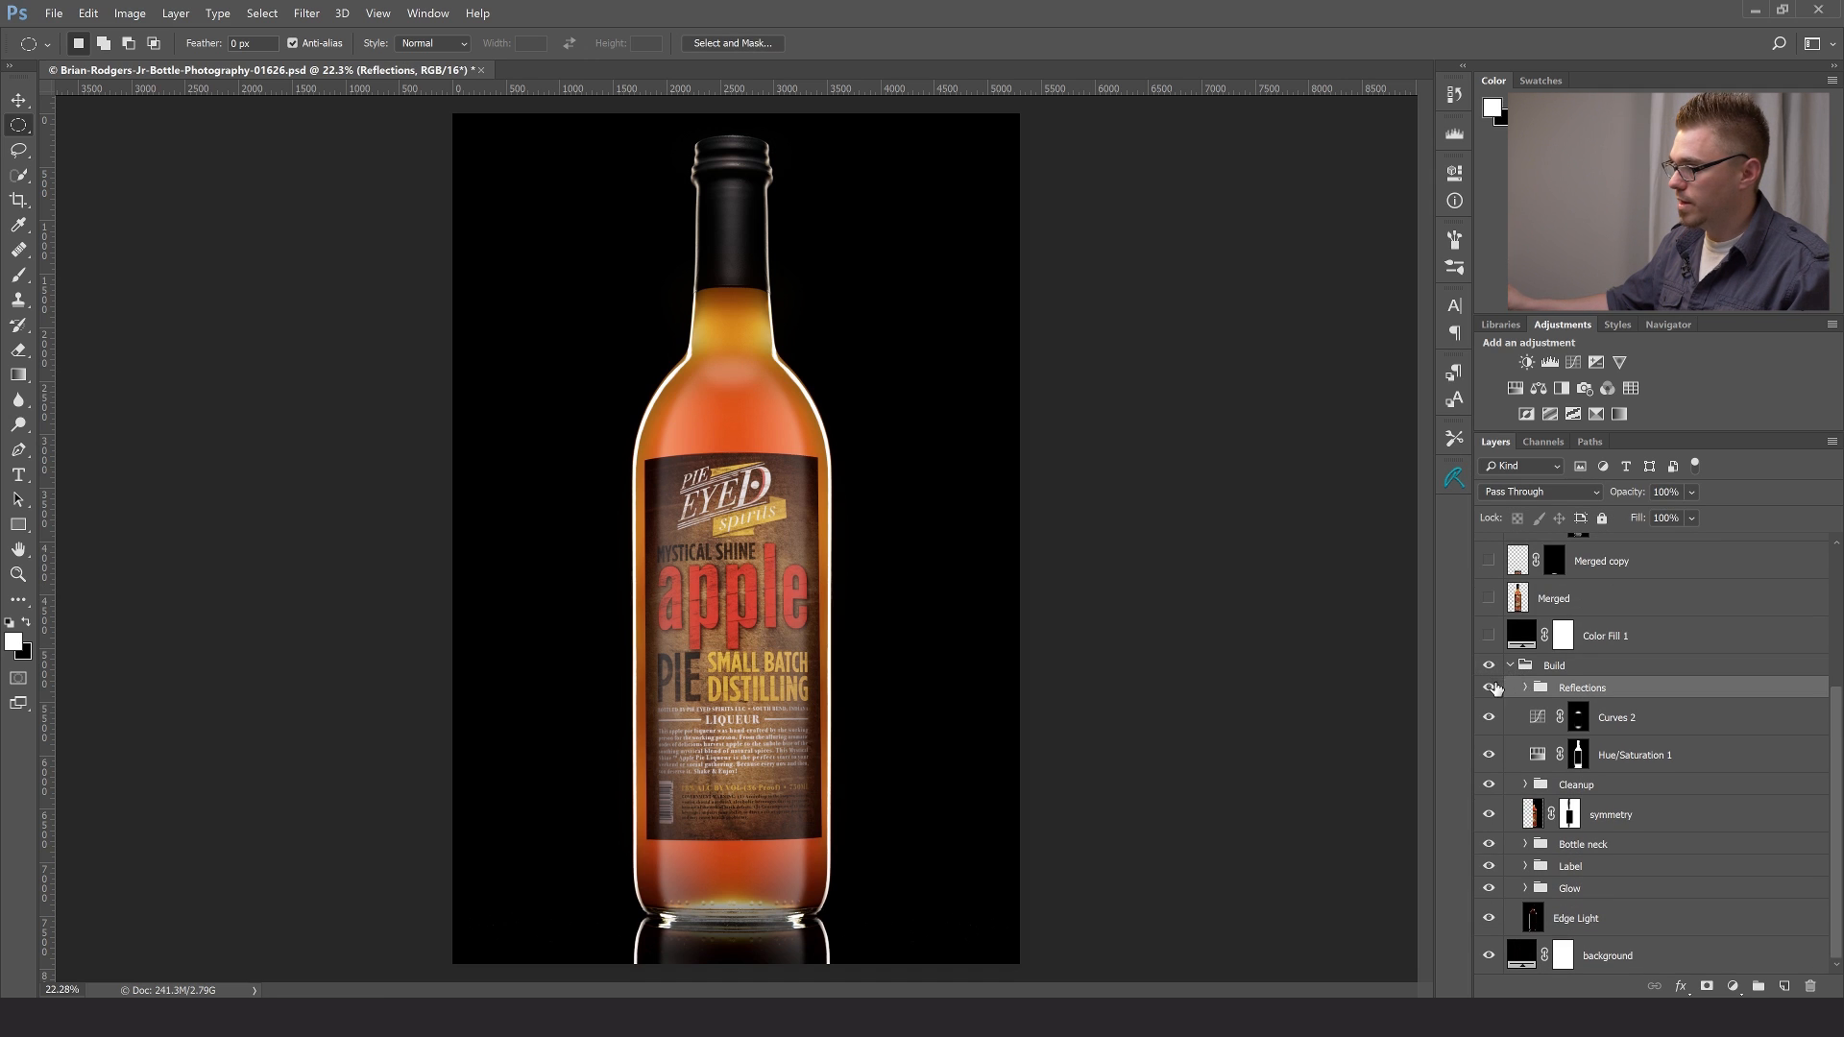
pyautogui.click(1488, 687)
pyautogui.click(1489, 688)
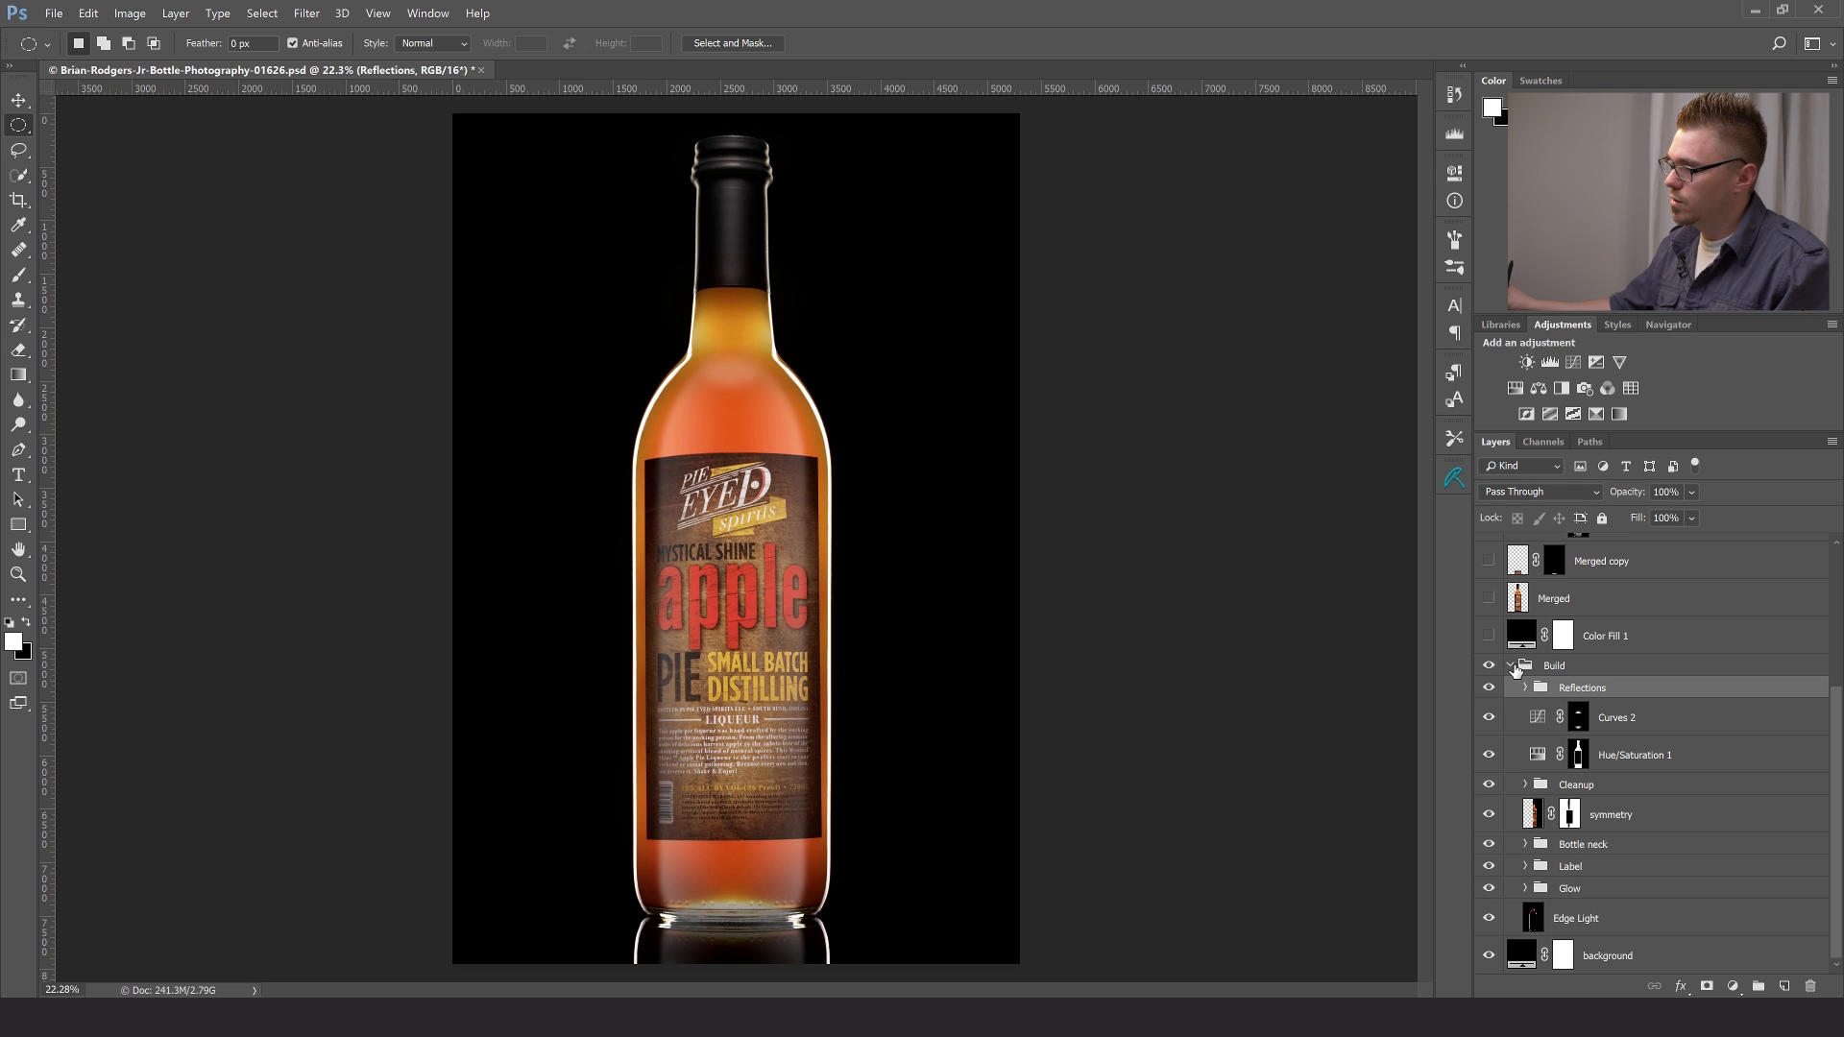
pyautogui.click(1519, 671)
pyautogui.click(1511, 666)
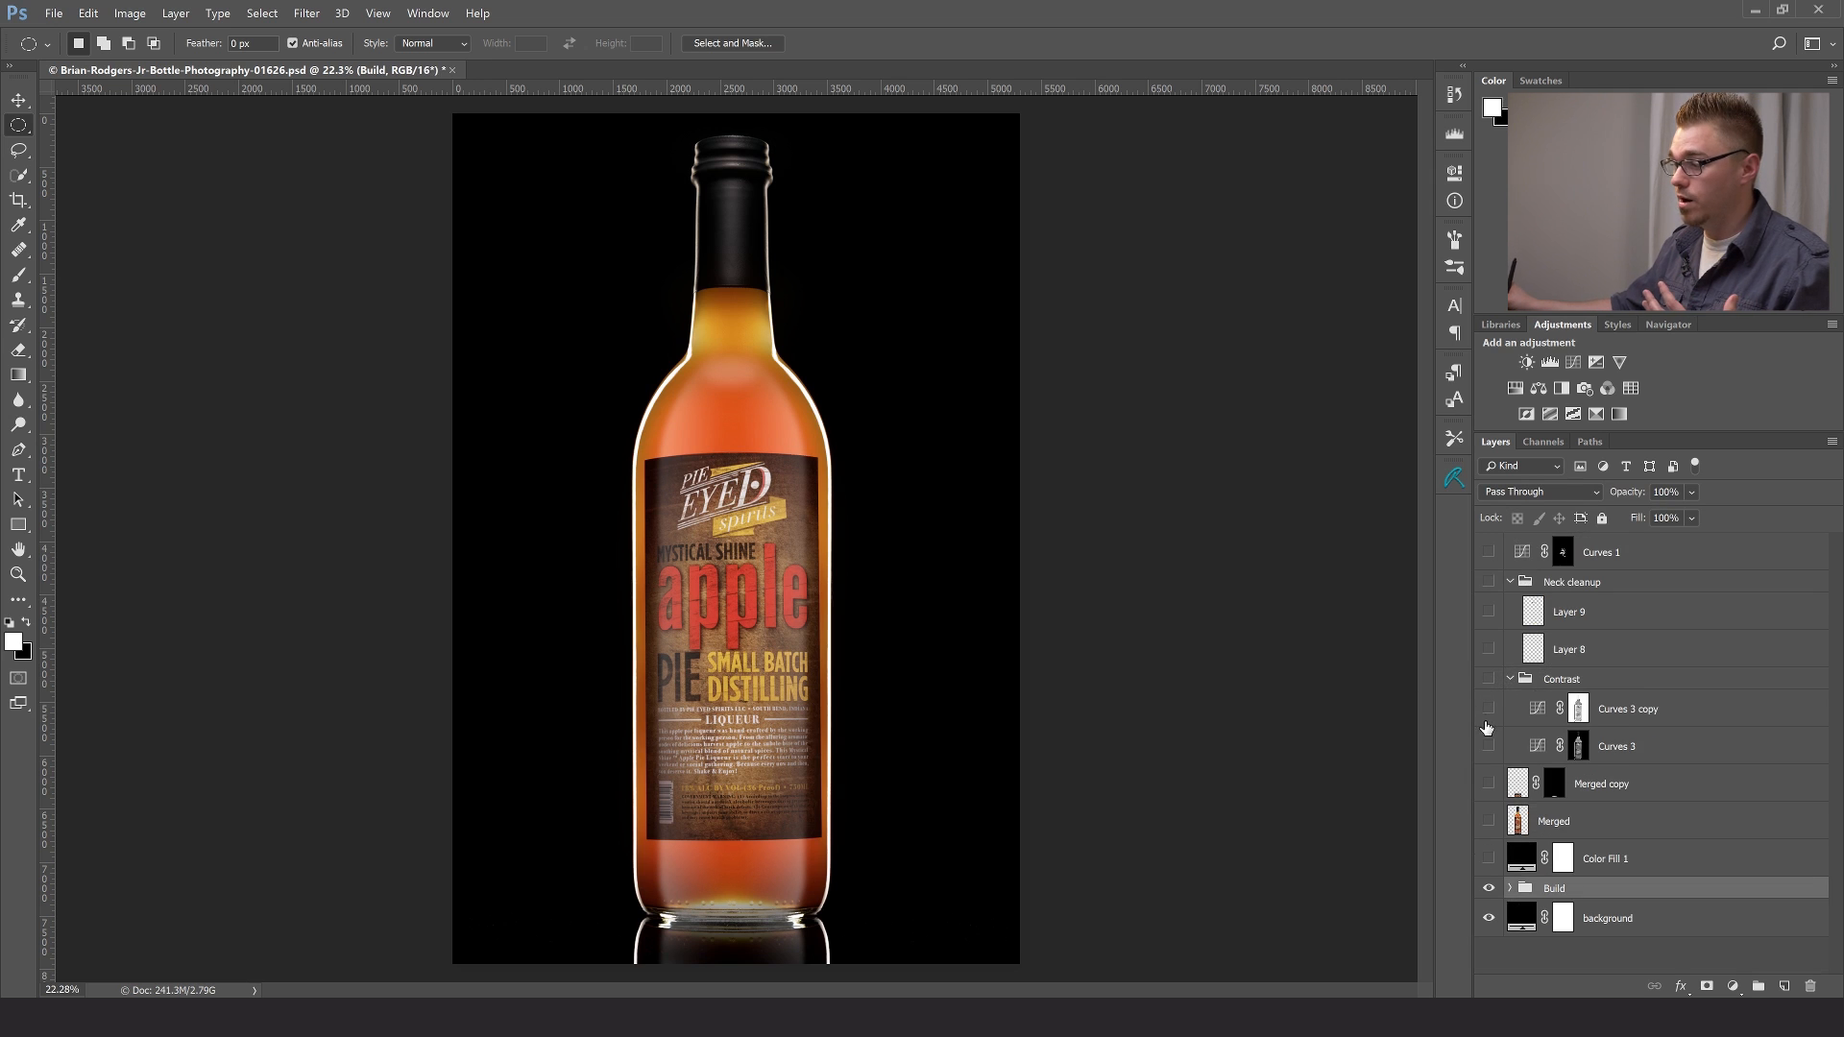
# - Show the Color Fill 1 and Merged layers above the Build group, and select the Merged layer
pyautogui.click(1489, 860)
pyautogui.click(1489, 823)
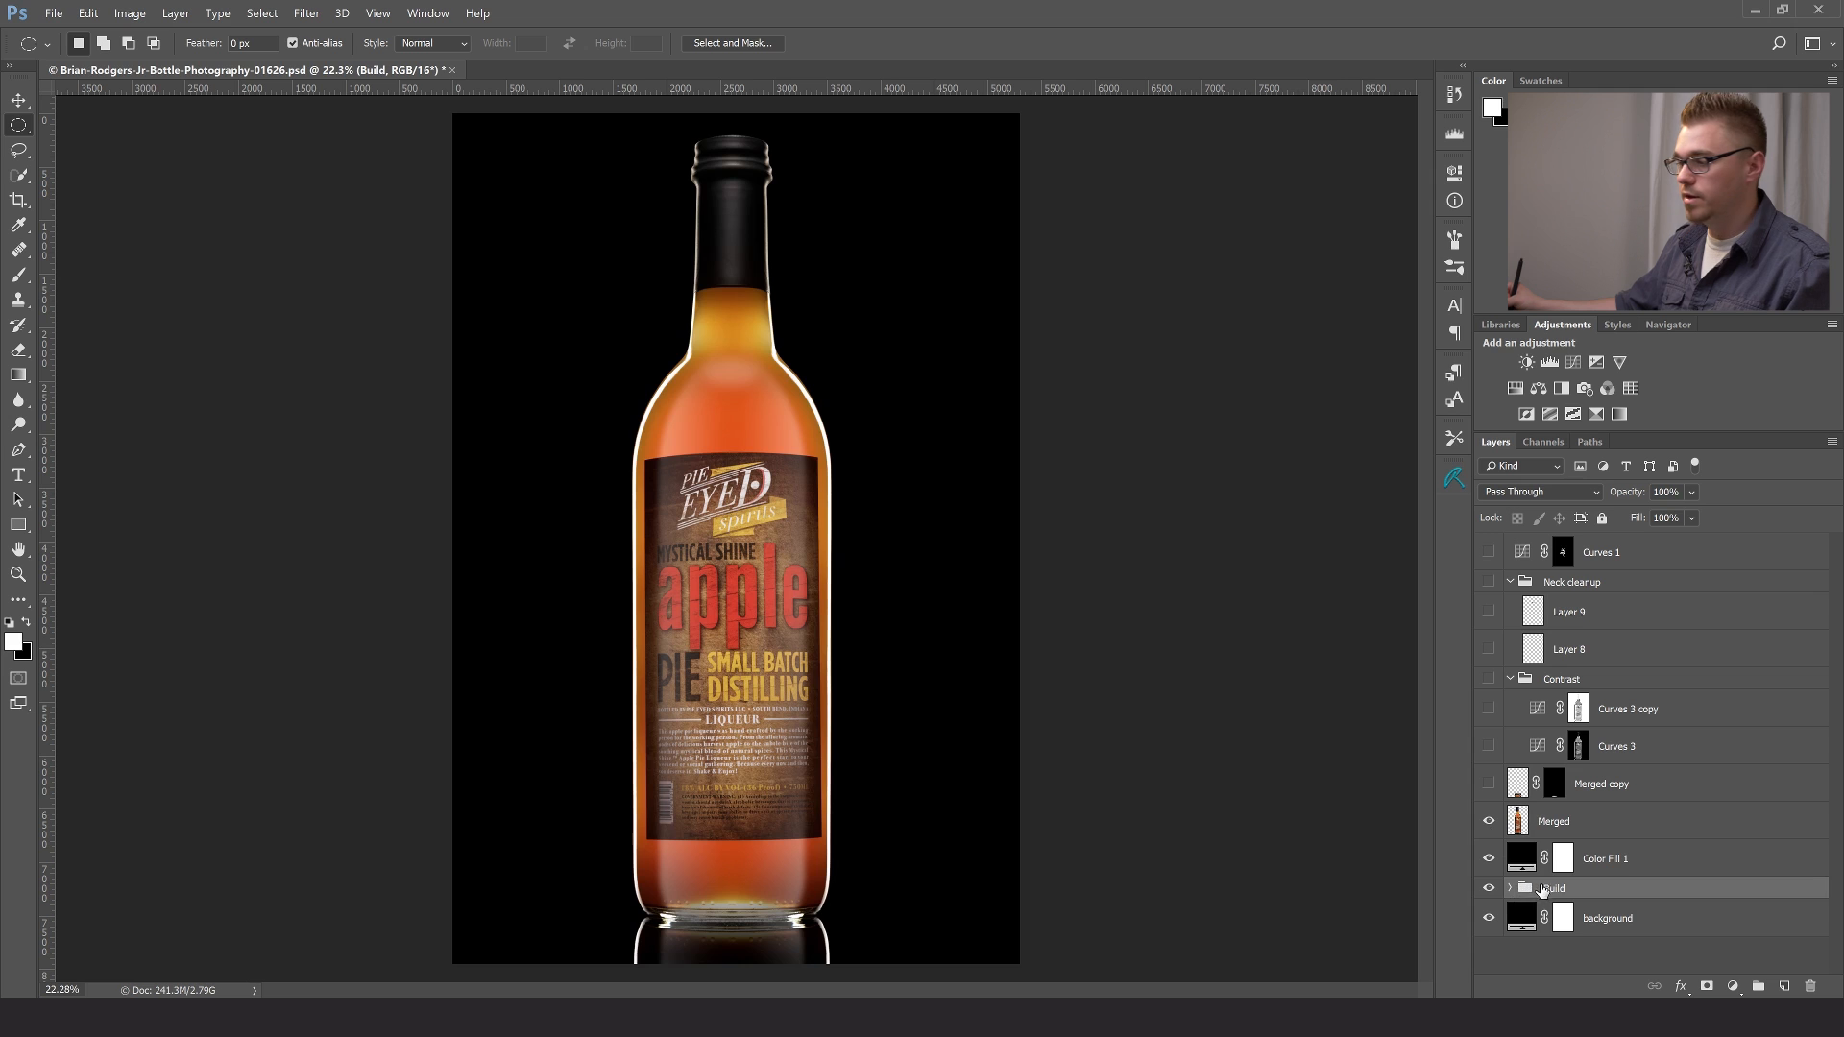
pyautogui.click(1512, 832)
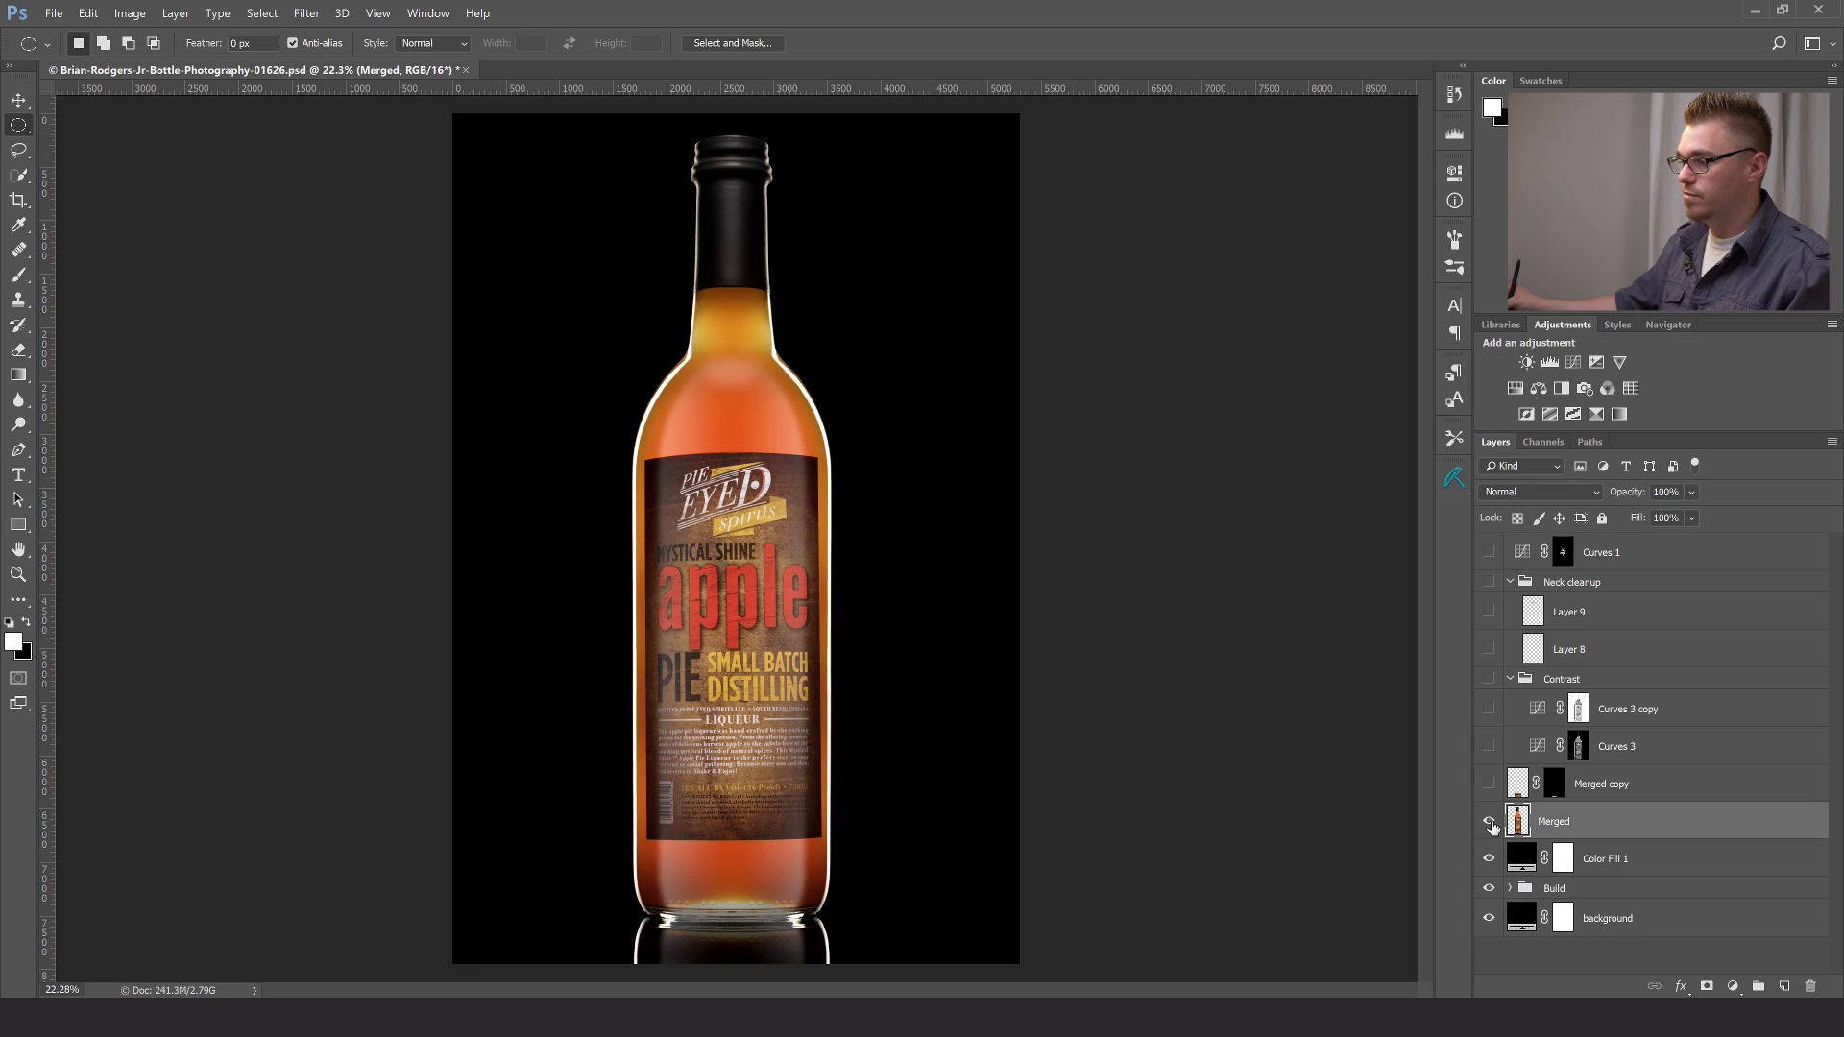
# - Compare the image with the Color Fill 1 and Merged layers hidden and shown, leaving both visible
pyautogui.click(1639, 870)
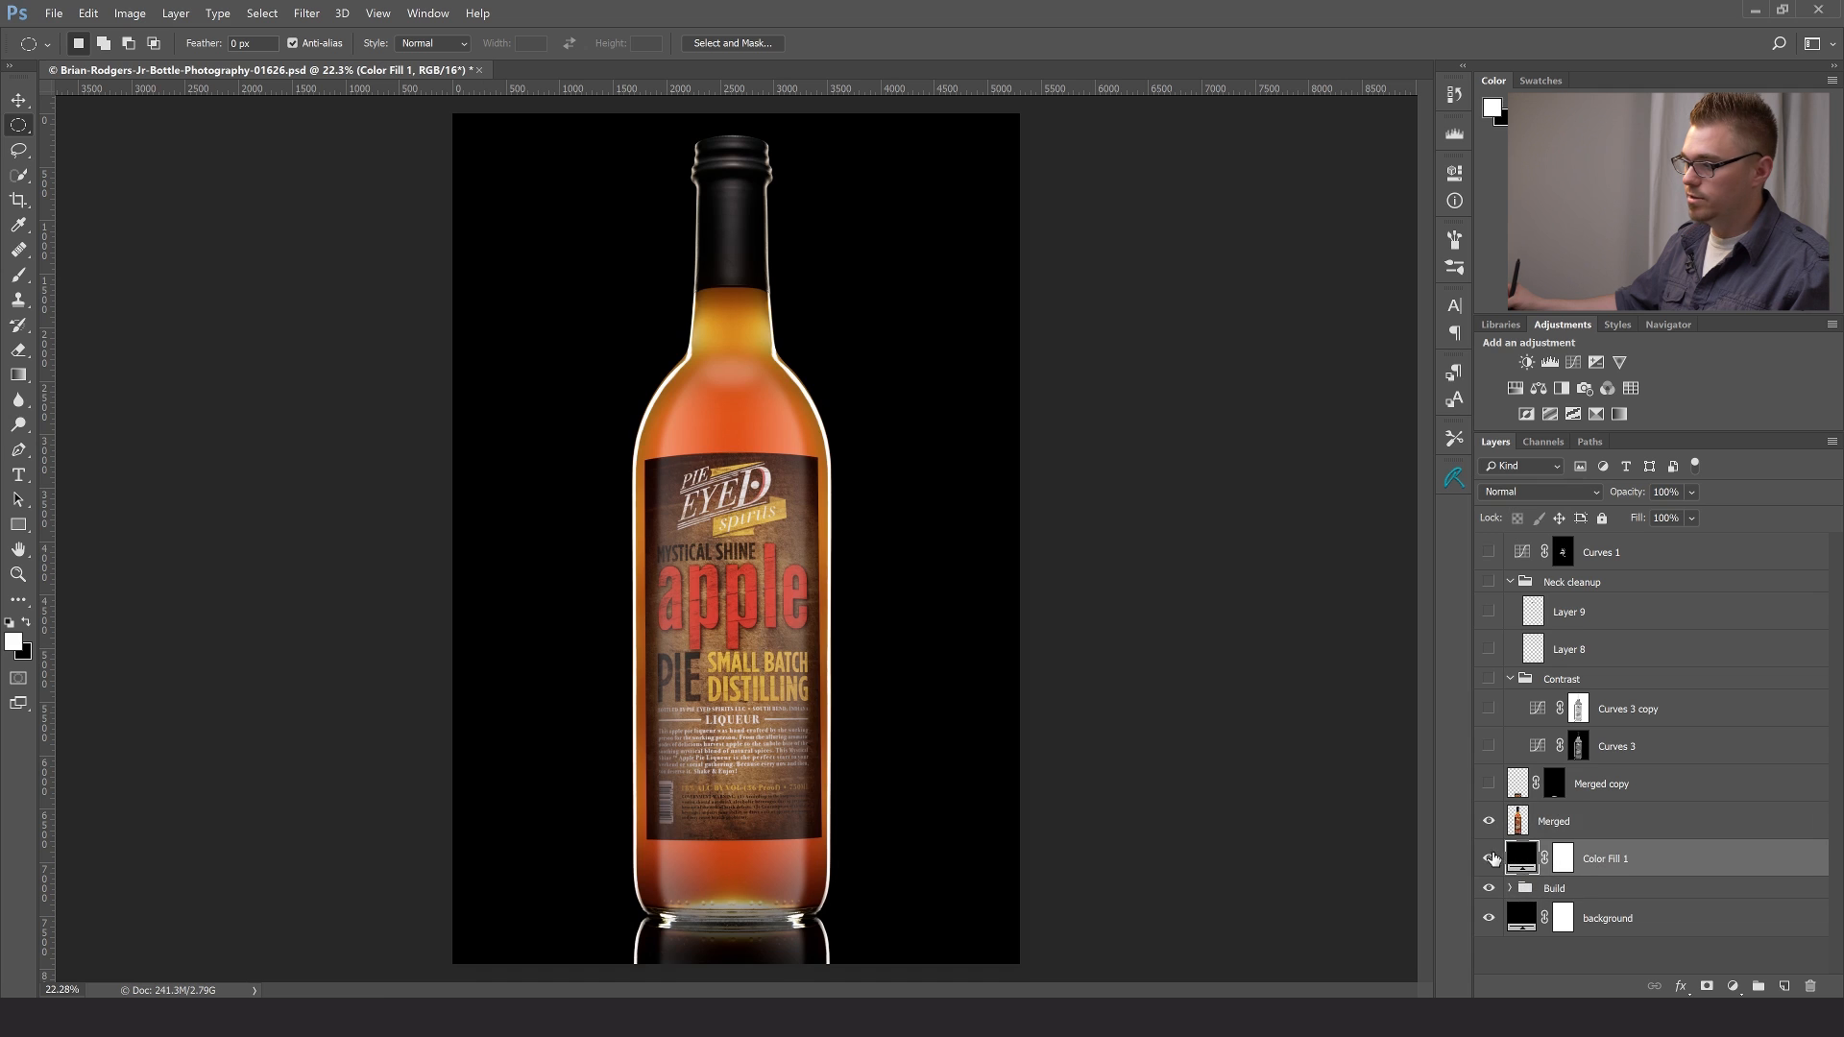
pyautogui.click(1489, 861)
pyautogui.click(1489, 828)
pyautogui.click(1582, 892)
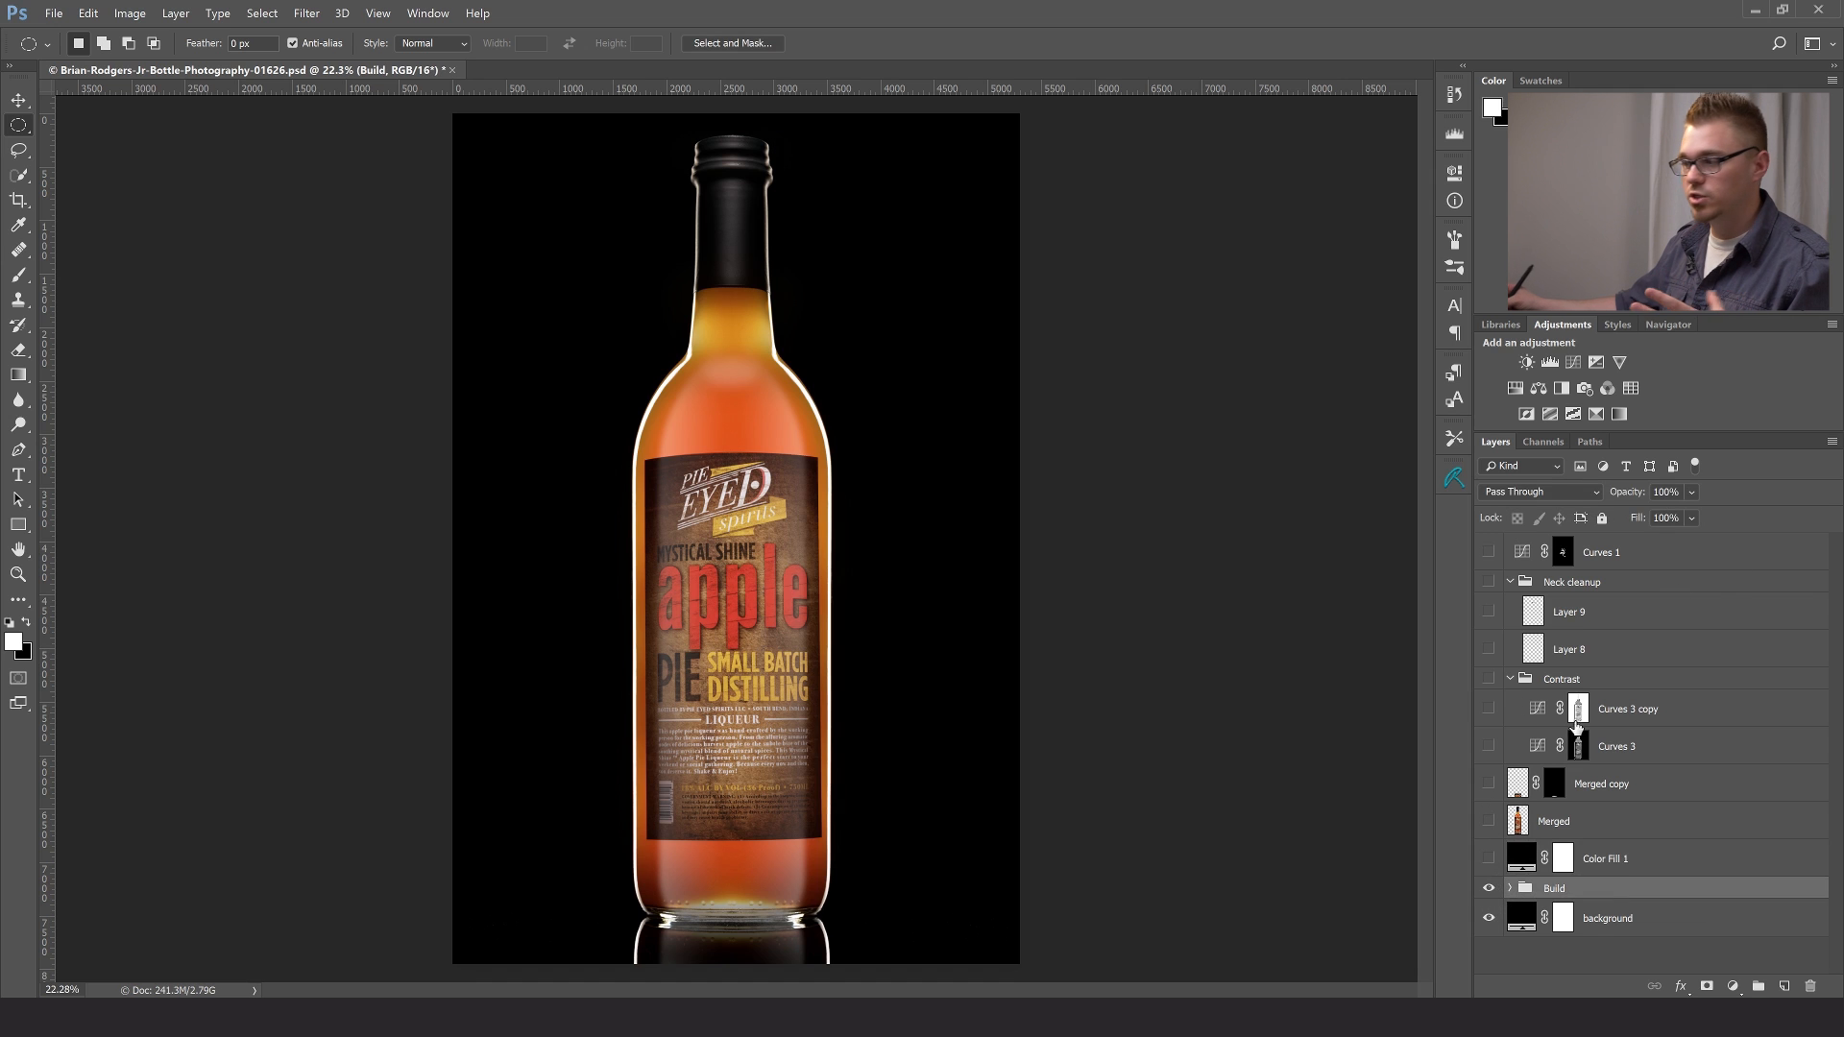
pyautogui.click(1489, 859)
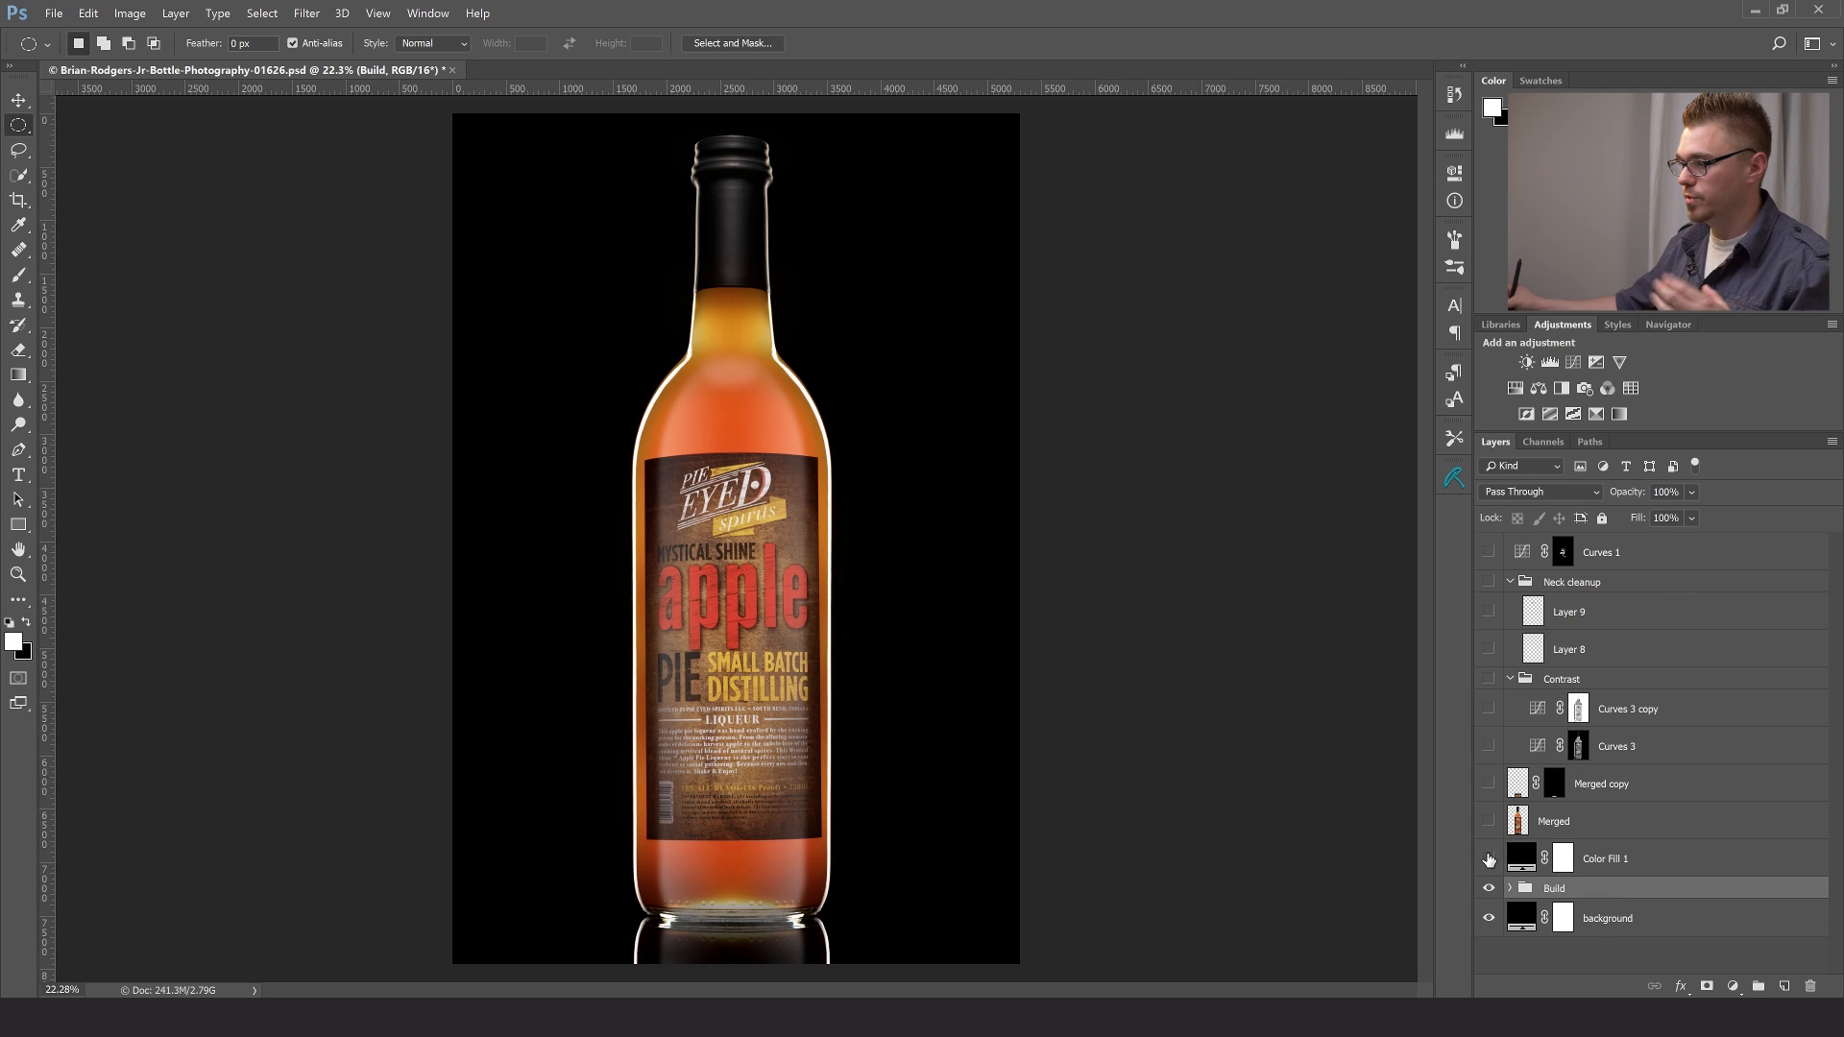
pyautogui.click(1489, 822)
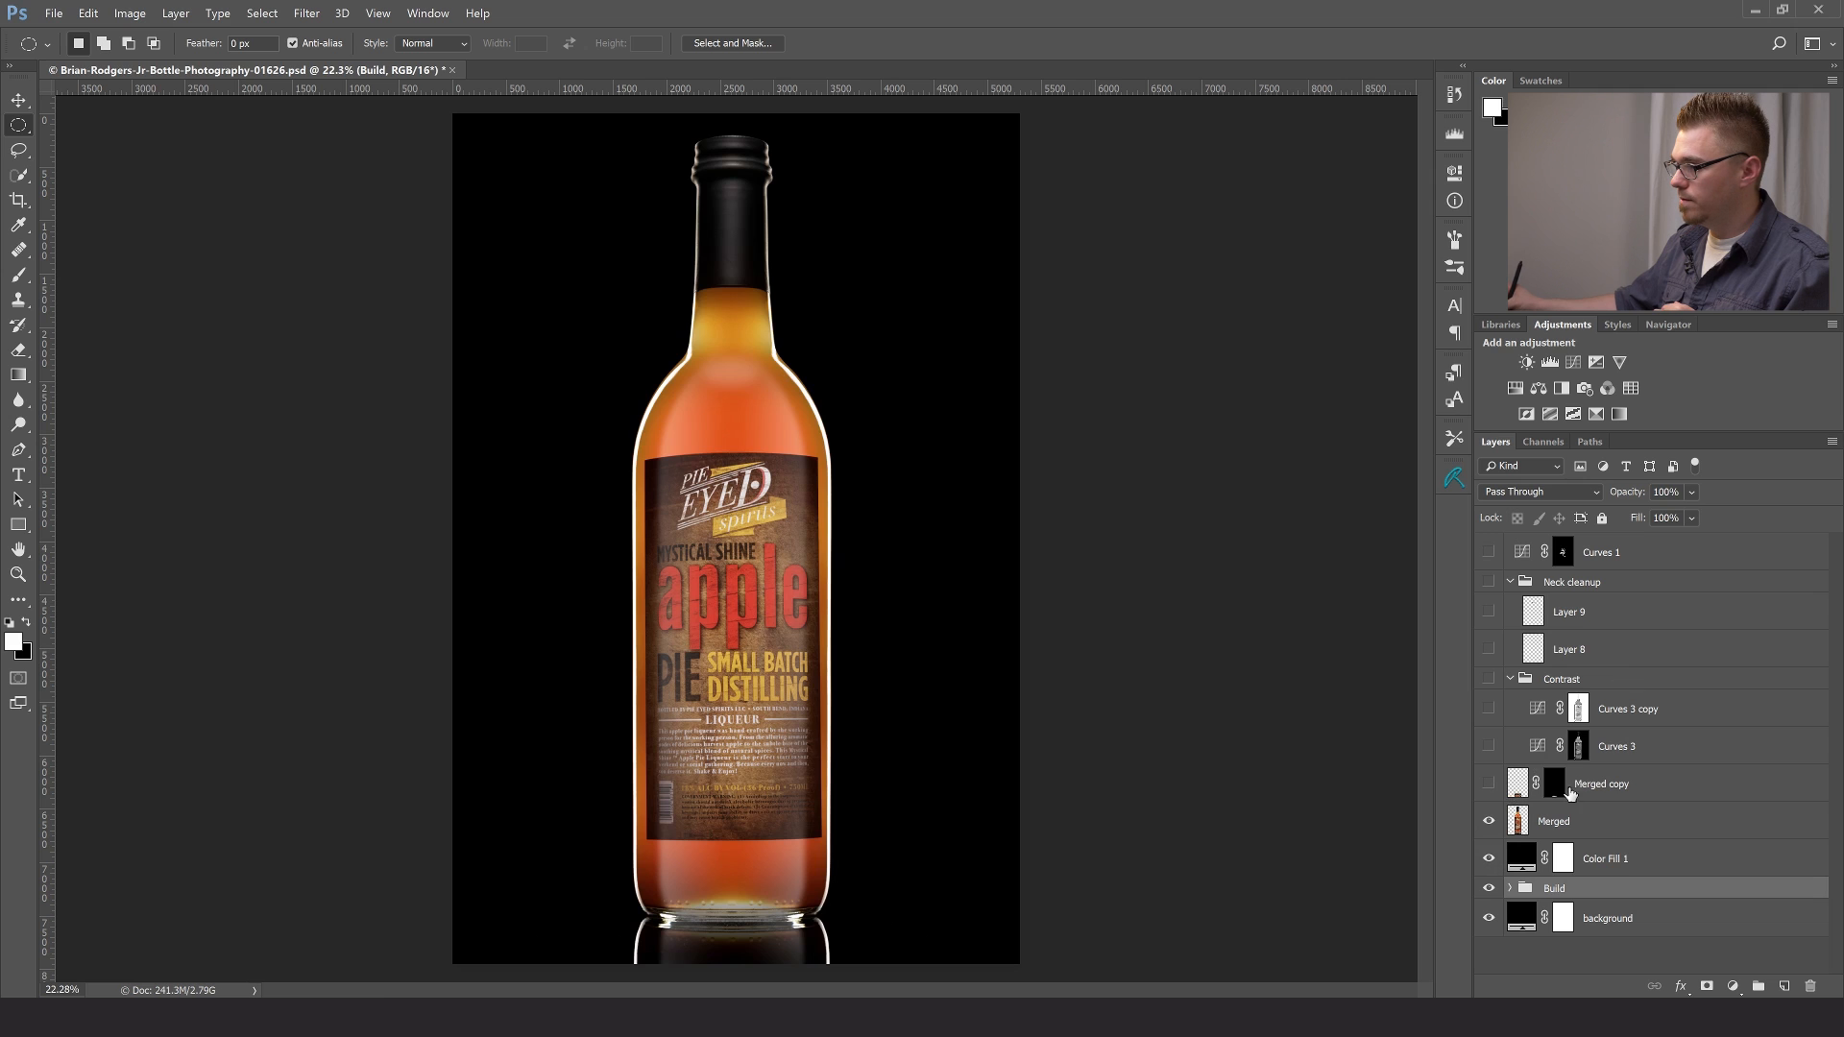
# - Show the Merged copy layer, and briefly turn the Contrast group on and off
pyautogui.click(1624, 792)
pyautogui.click(1489, 785)
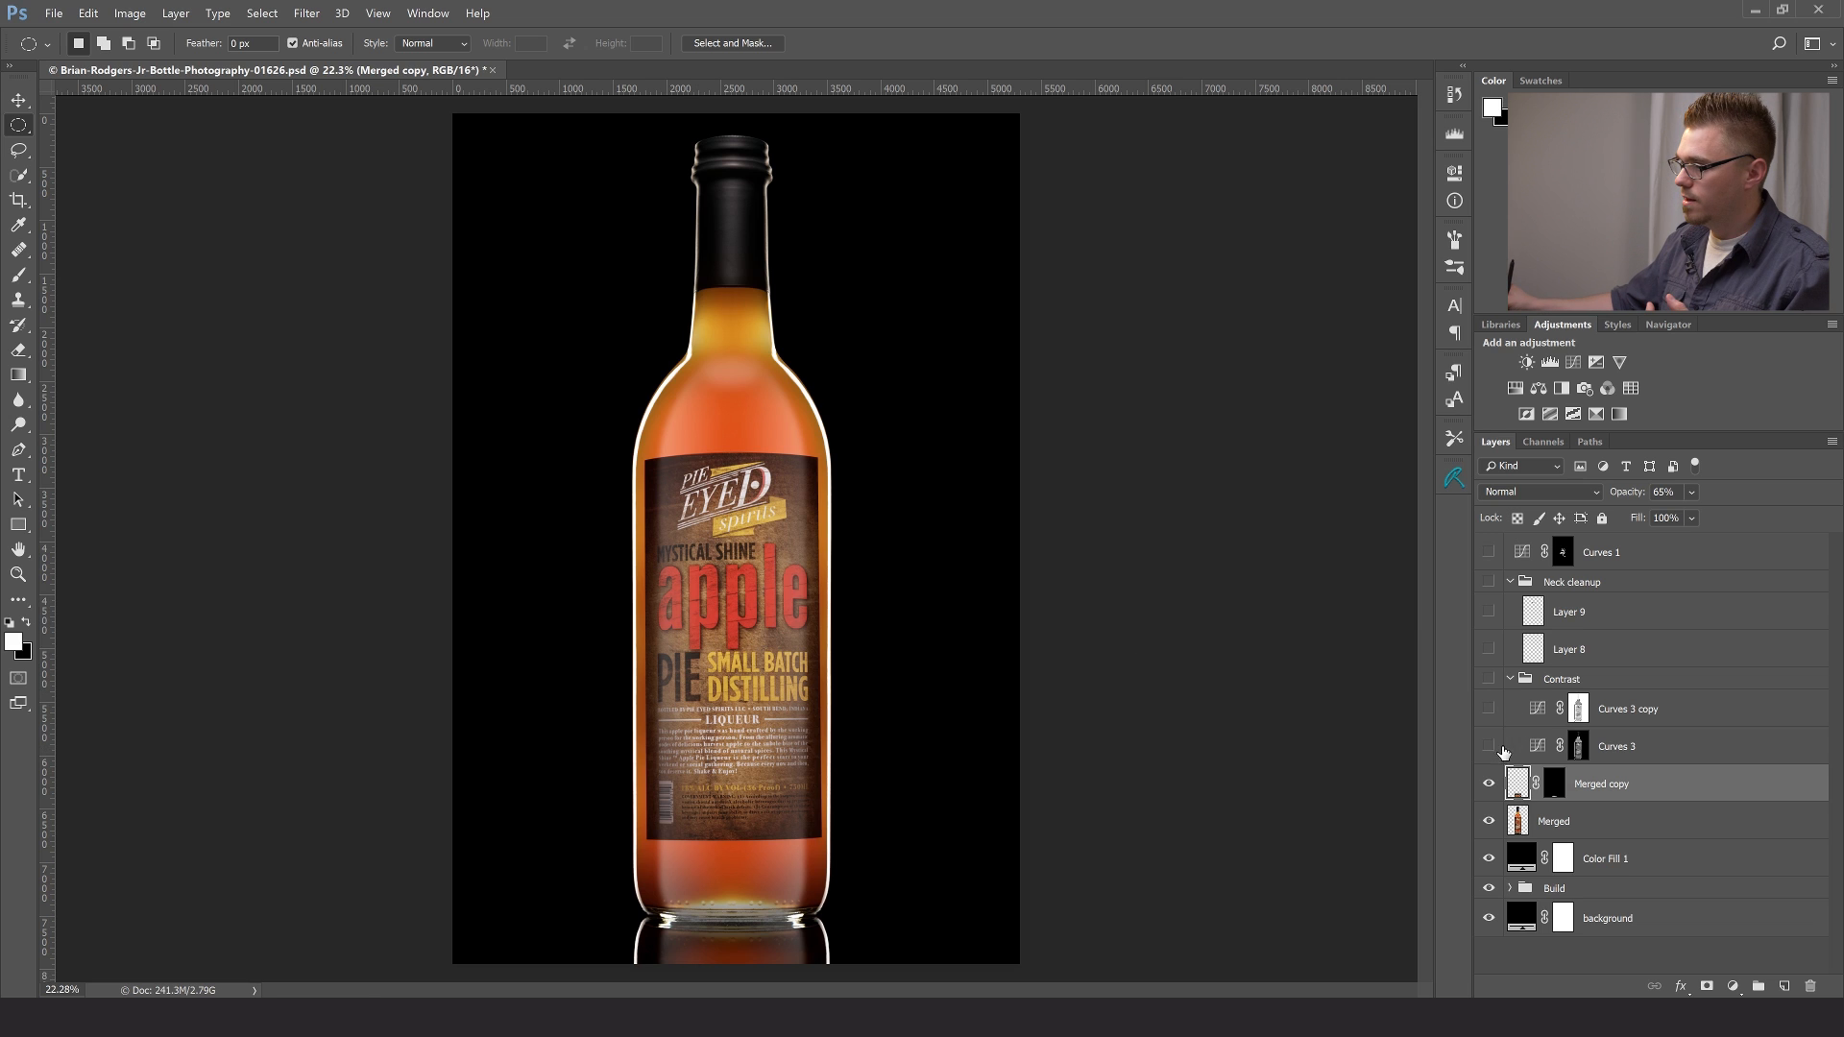
pyautogui.click(1571, 682)
pyautogui.click(1489, 680)
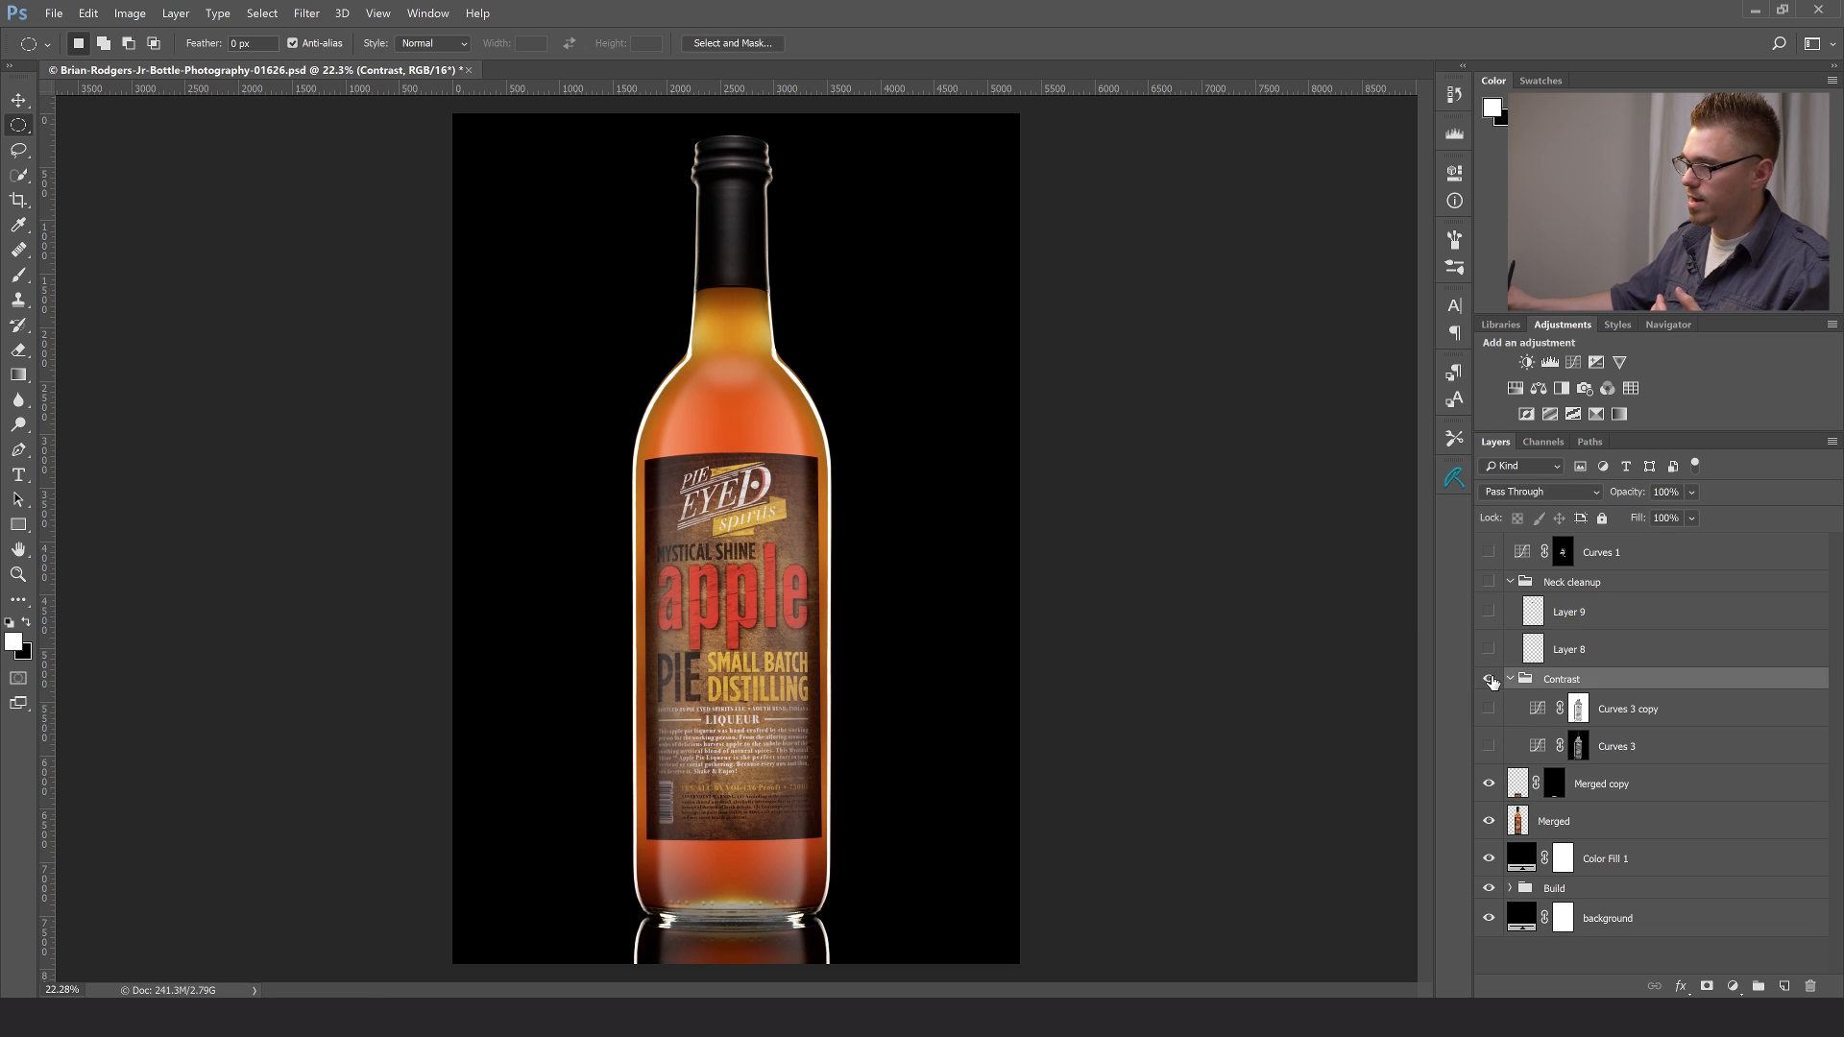
pyautogui.click(1489, 680)
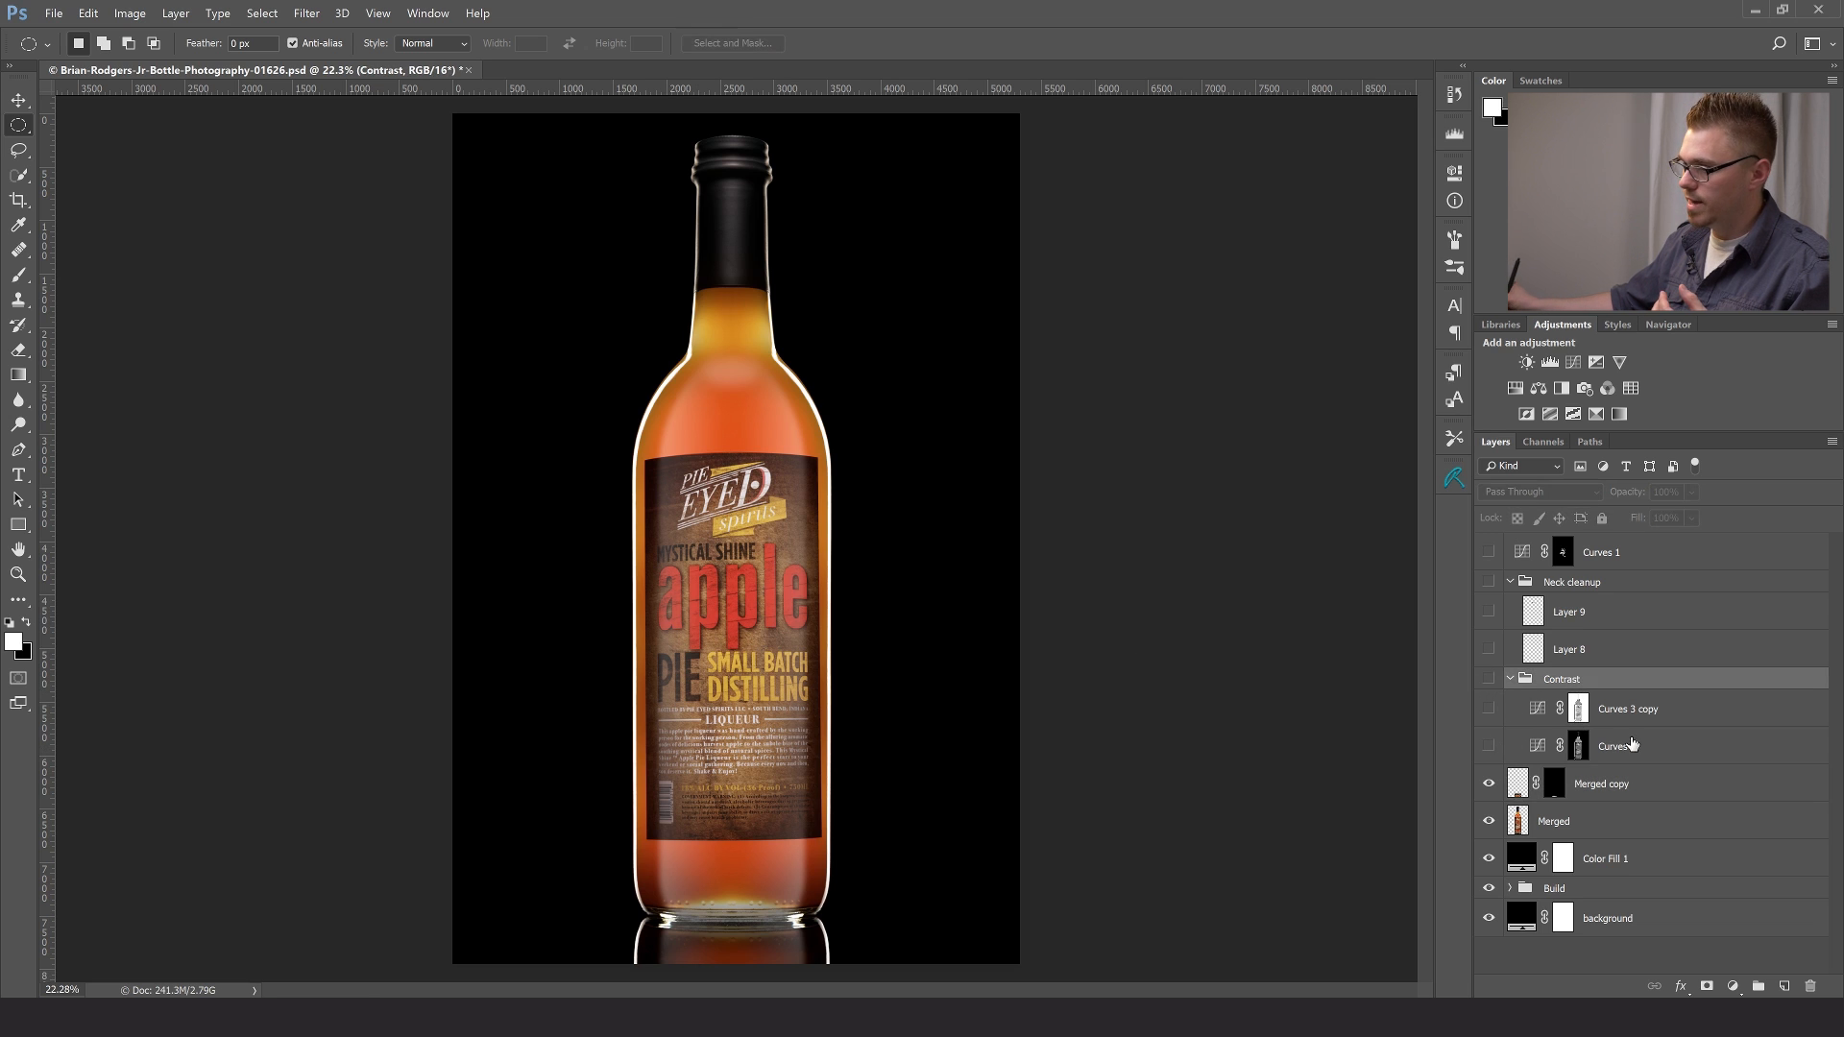
# - Load the RGB channel's luminosity as a selection and add a Curves adjustment masked by it above Merged copy
pyautogui.click(1668, 783)
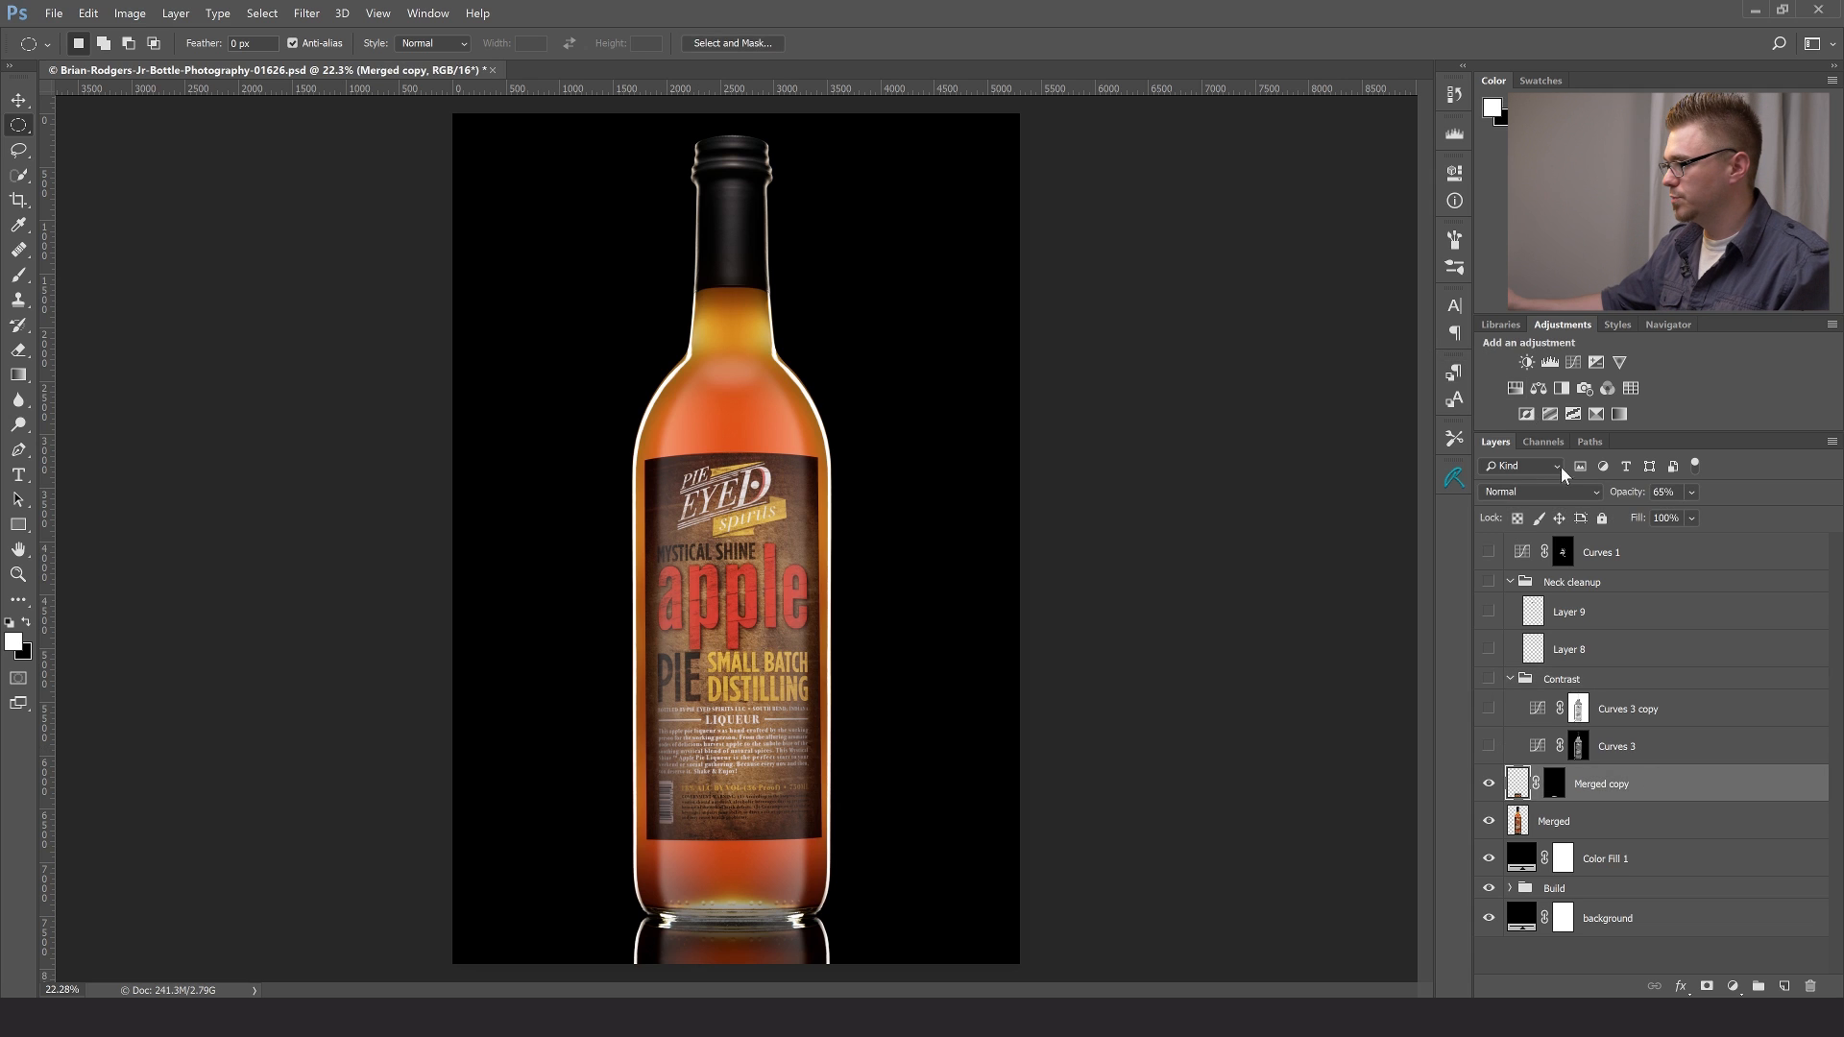
pyautogui.click(1544, 441)
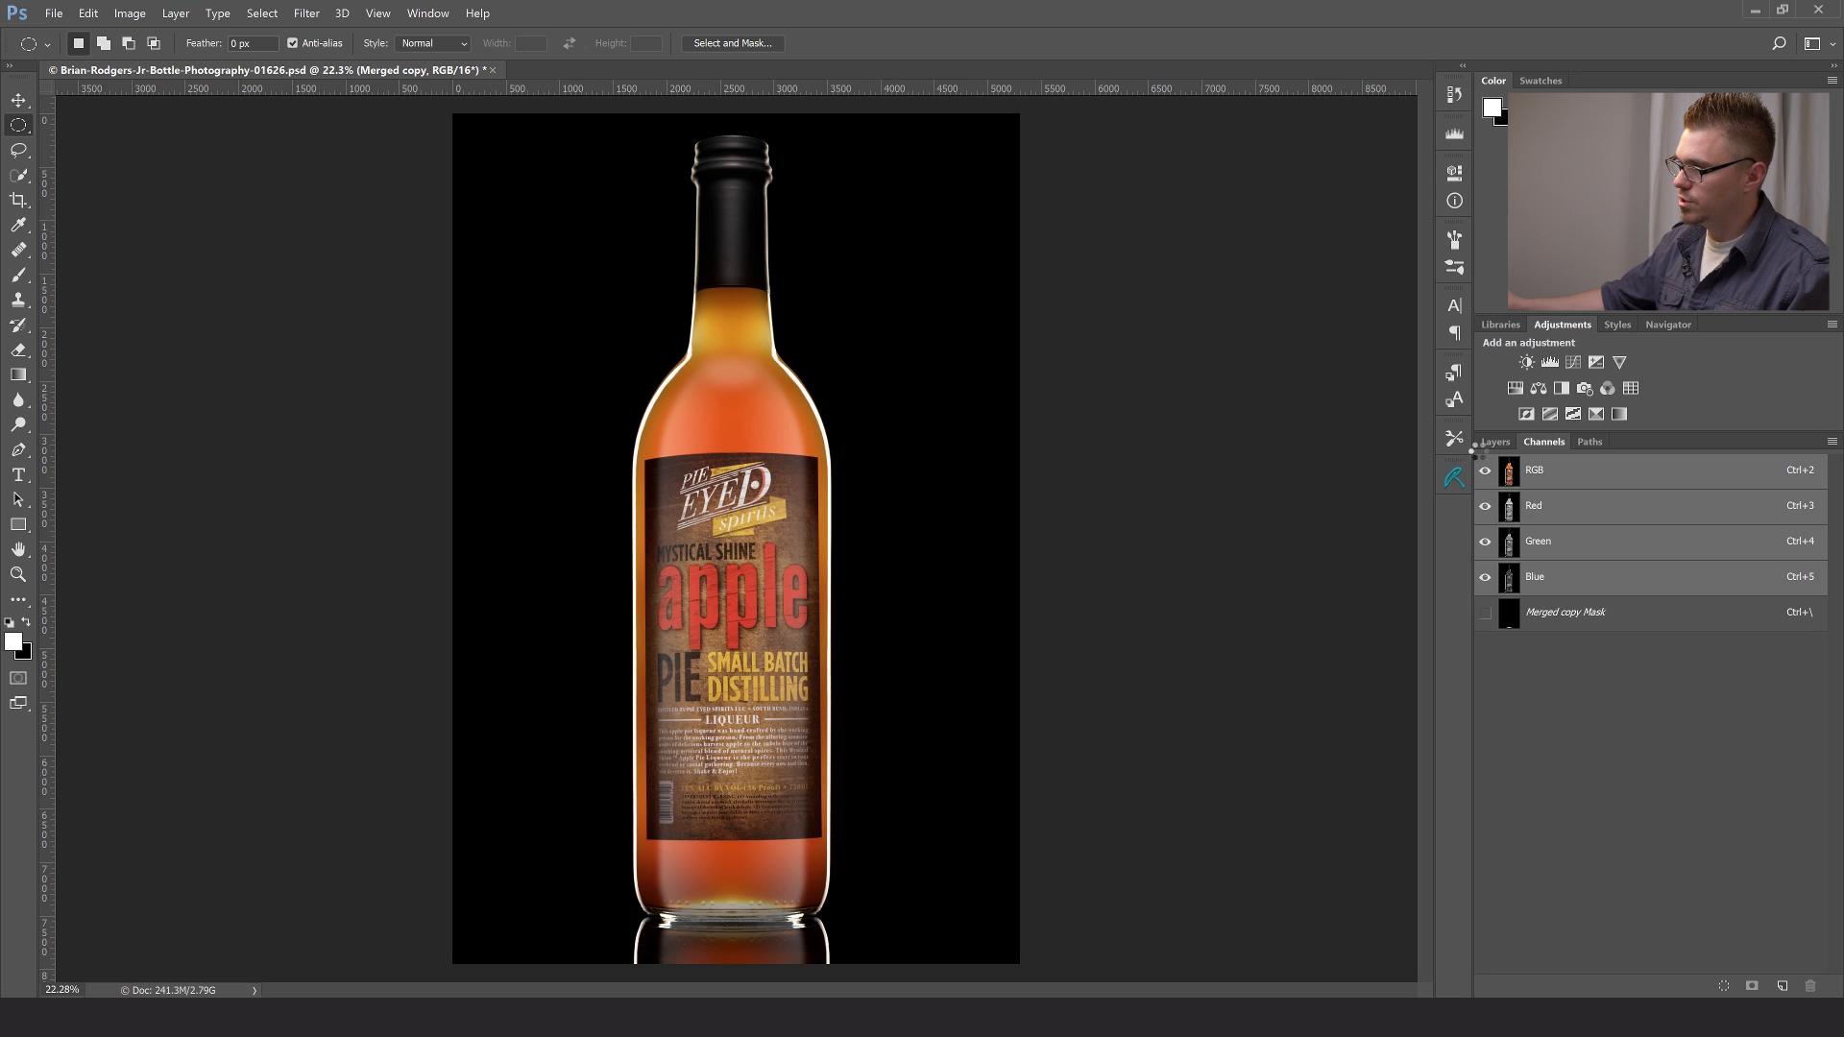
pyautogui.keyDown('ctrl'); pyautogui.click(1508, 475); pyautogui.keyUp('ctrl')
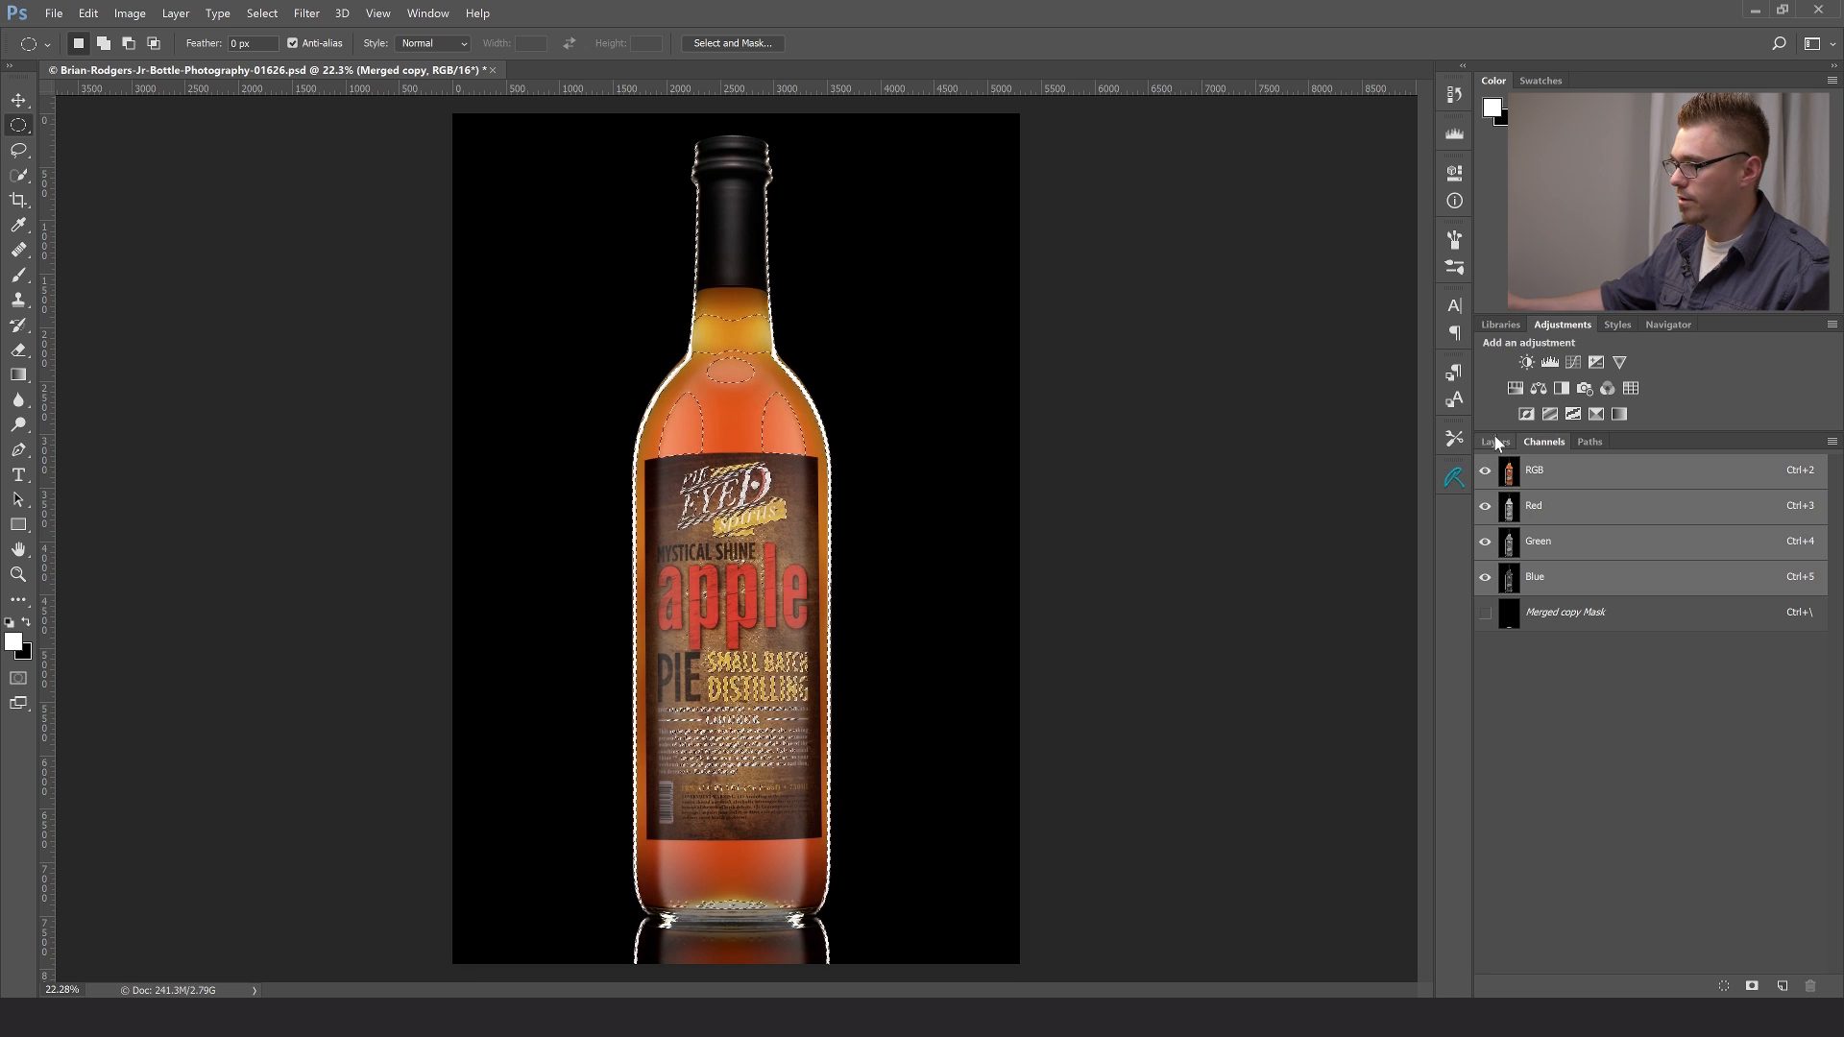
pyautogui.click(1496, 441)
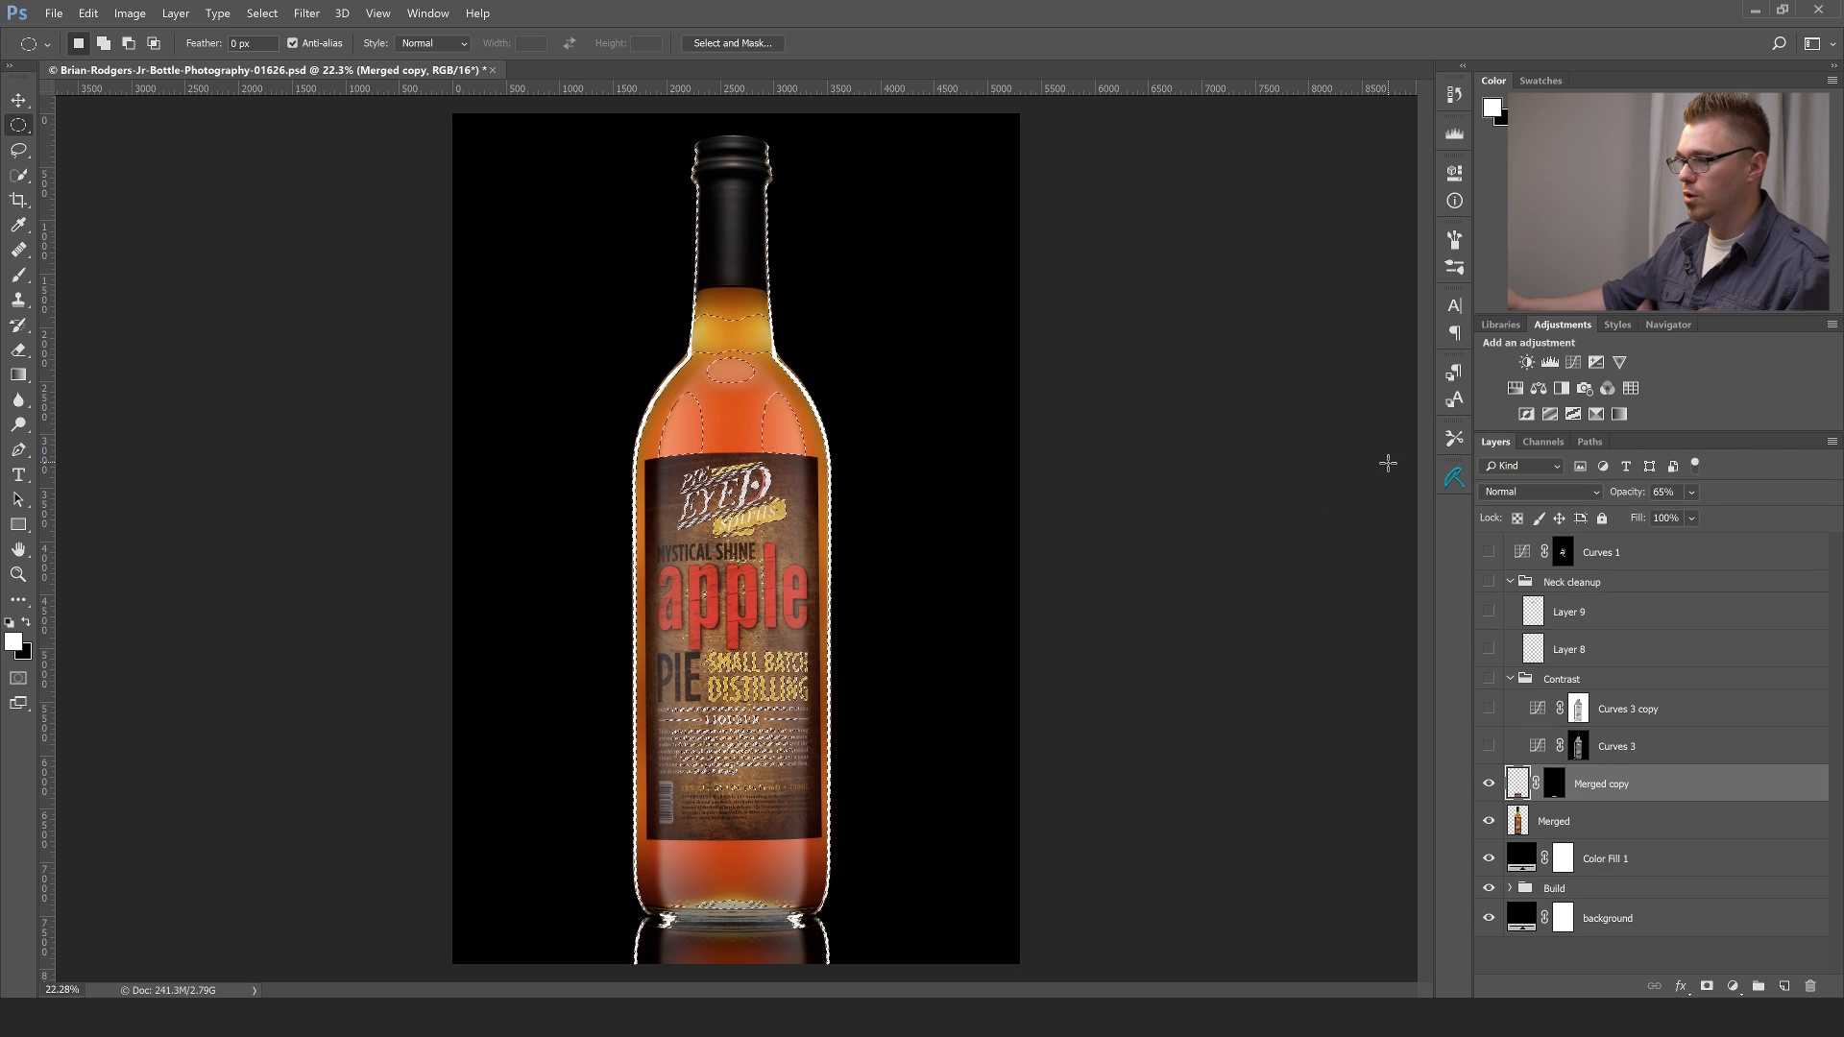
pyautogui.click(1573, 362)
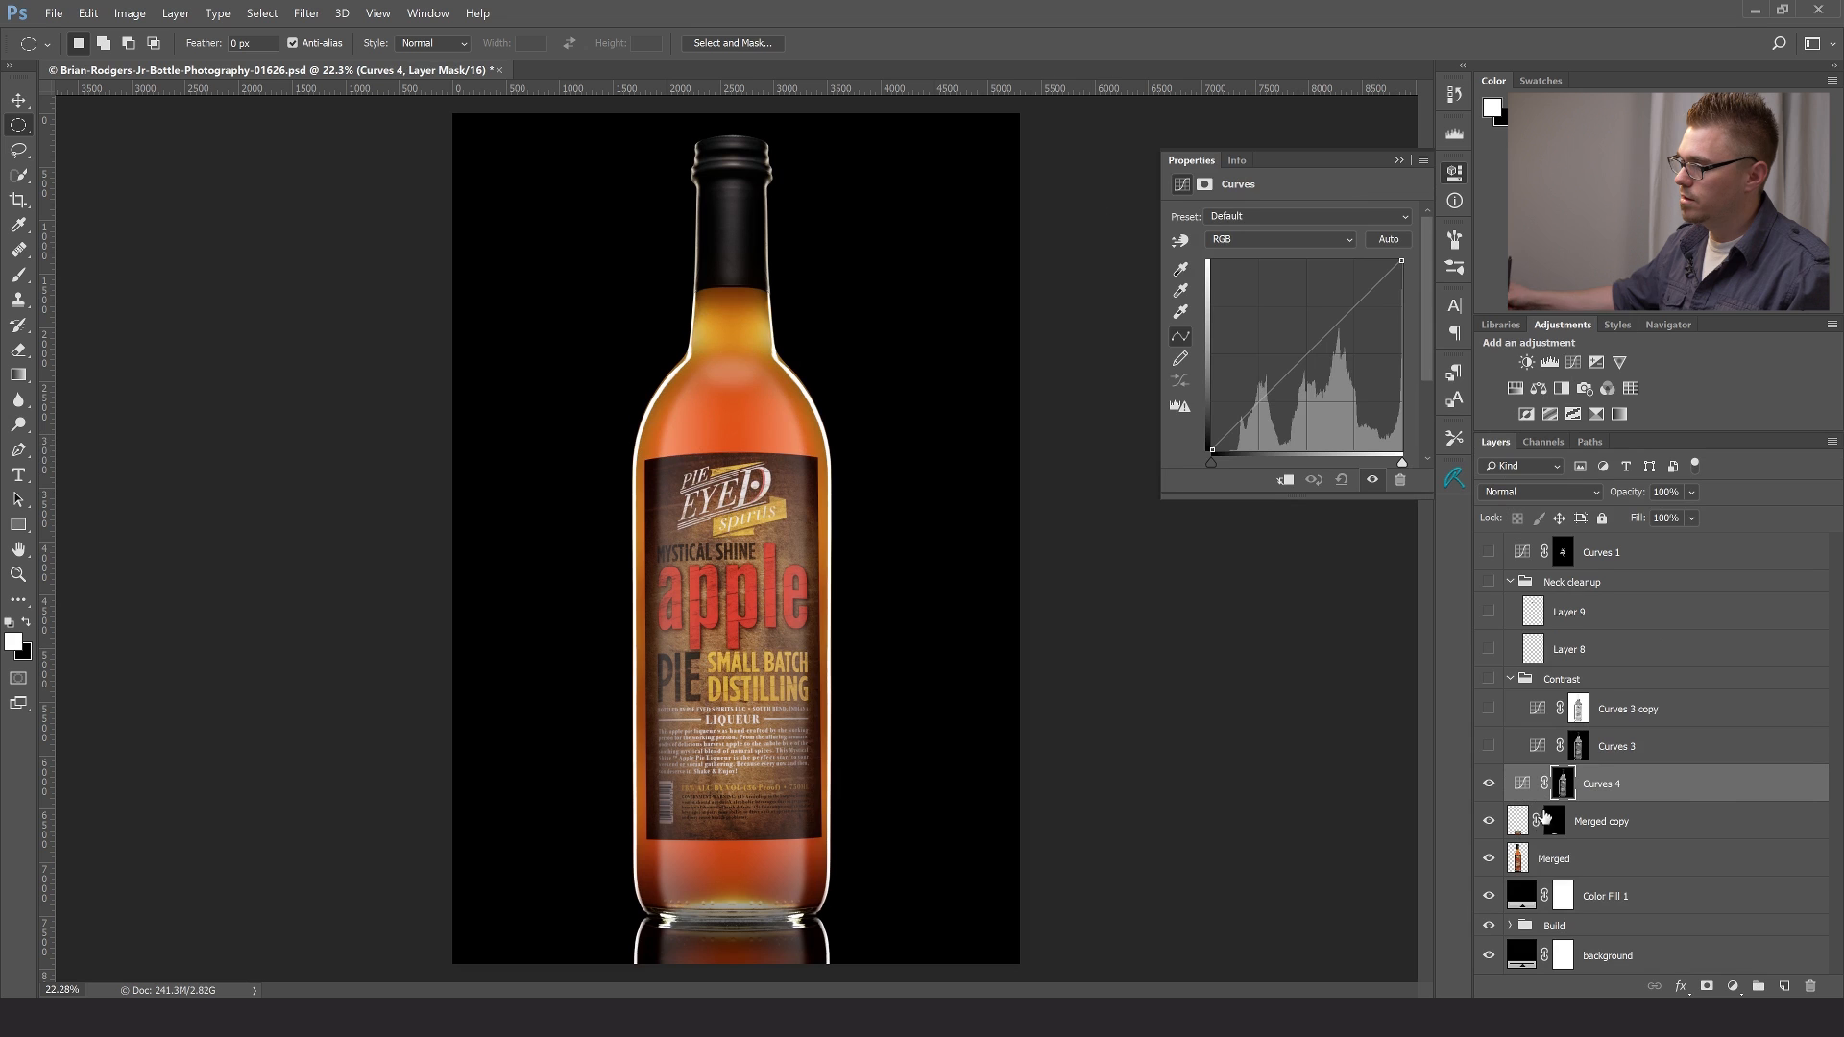
# - Examine the new Curves layer's luminosity mask as a red overlay, and return to the normal view
pyautogui.click(1561, 785)
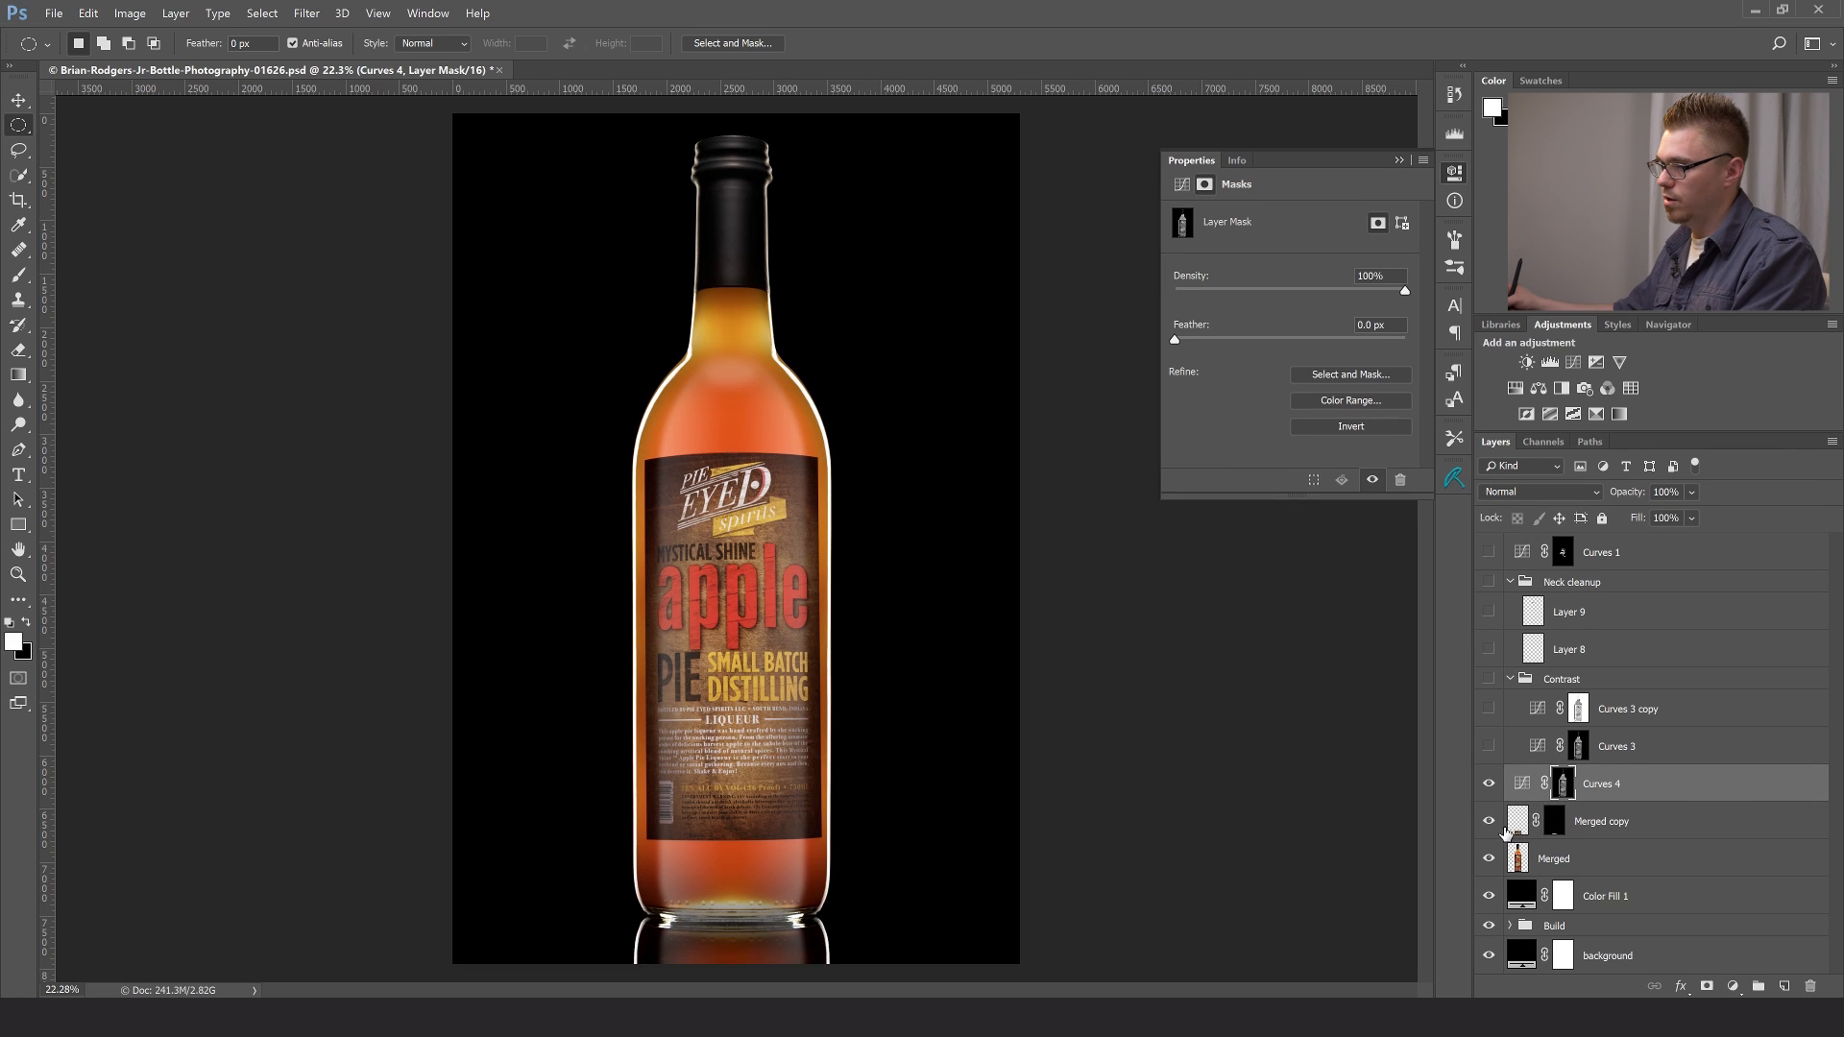
pyautogui.press('\\')
pyautogui.press('x')
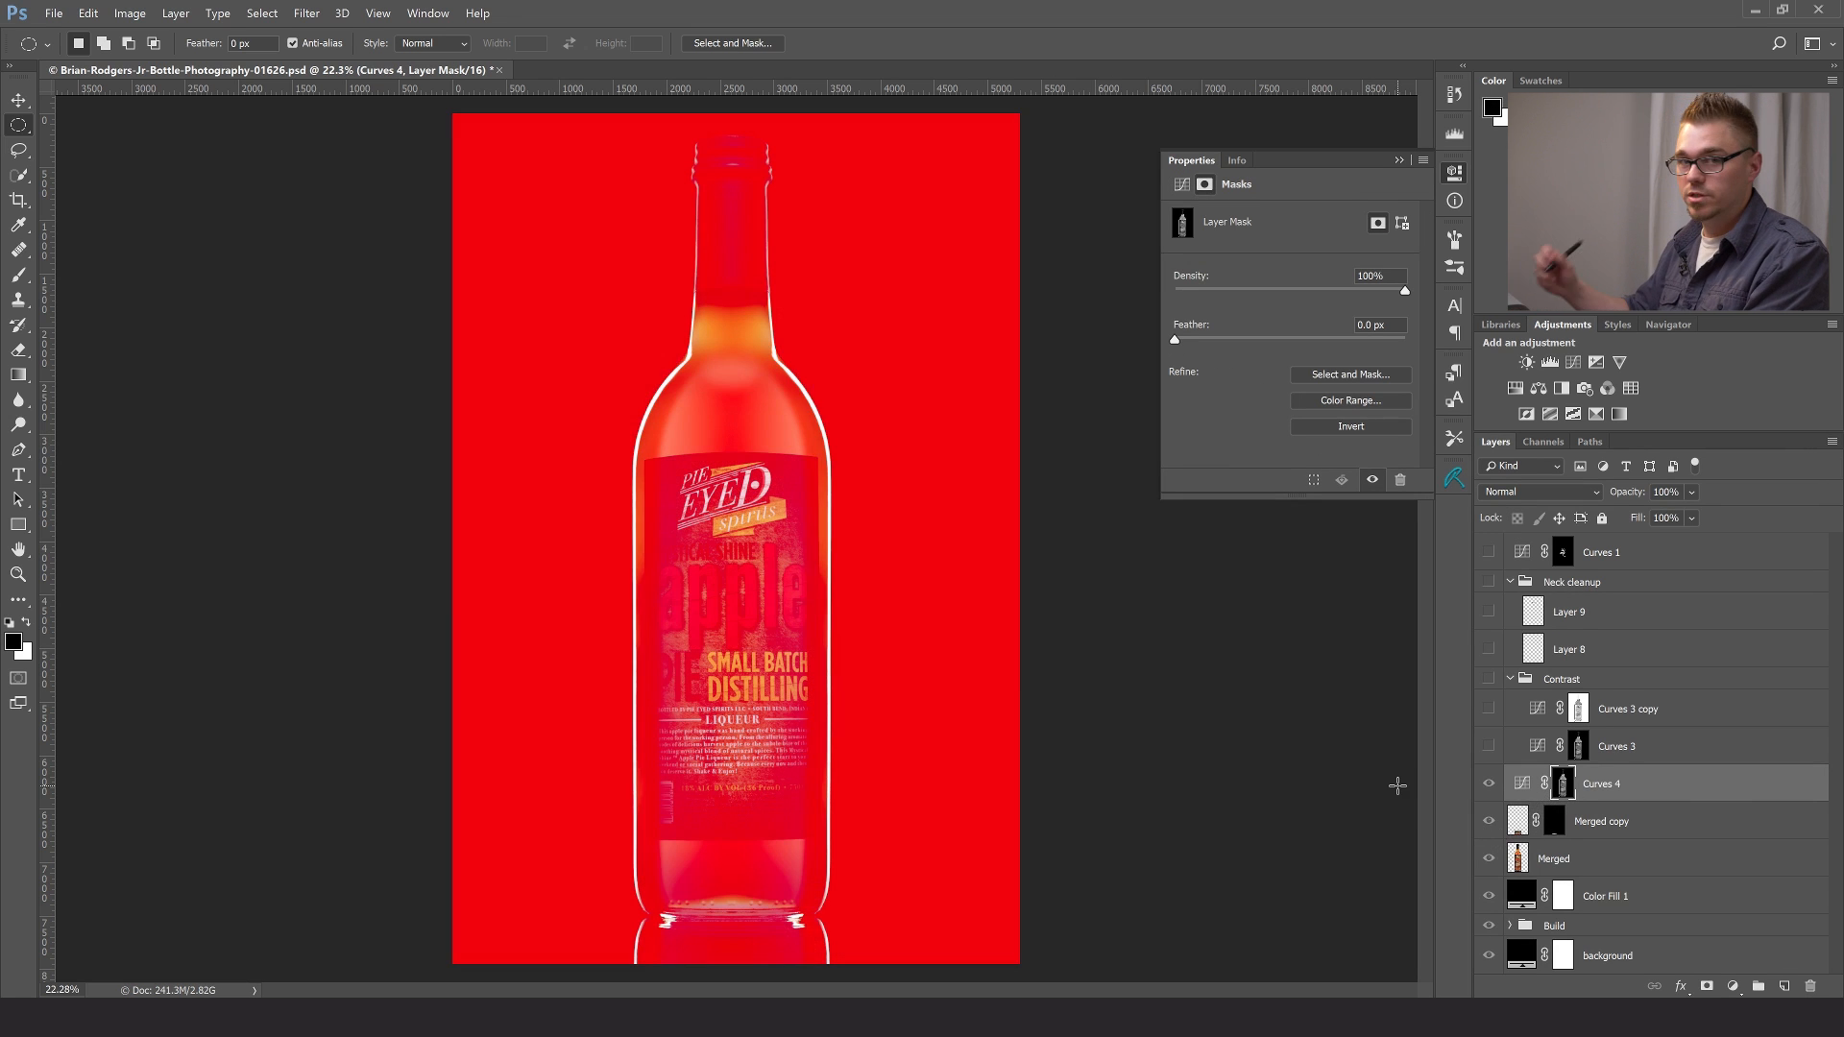
pyautogui.press('\\')
pyautogui.press('x')
# - Raise the Curves 4 RGB curve slightly with one point in the upper midtones to brighten the highlights
pyautogui.click(1523, 784)
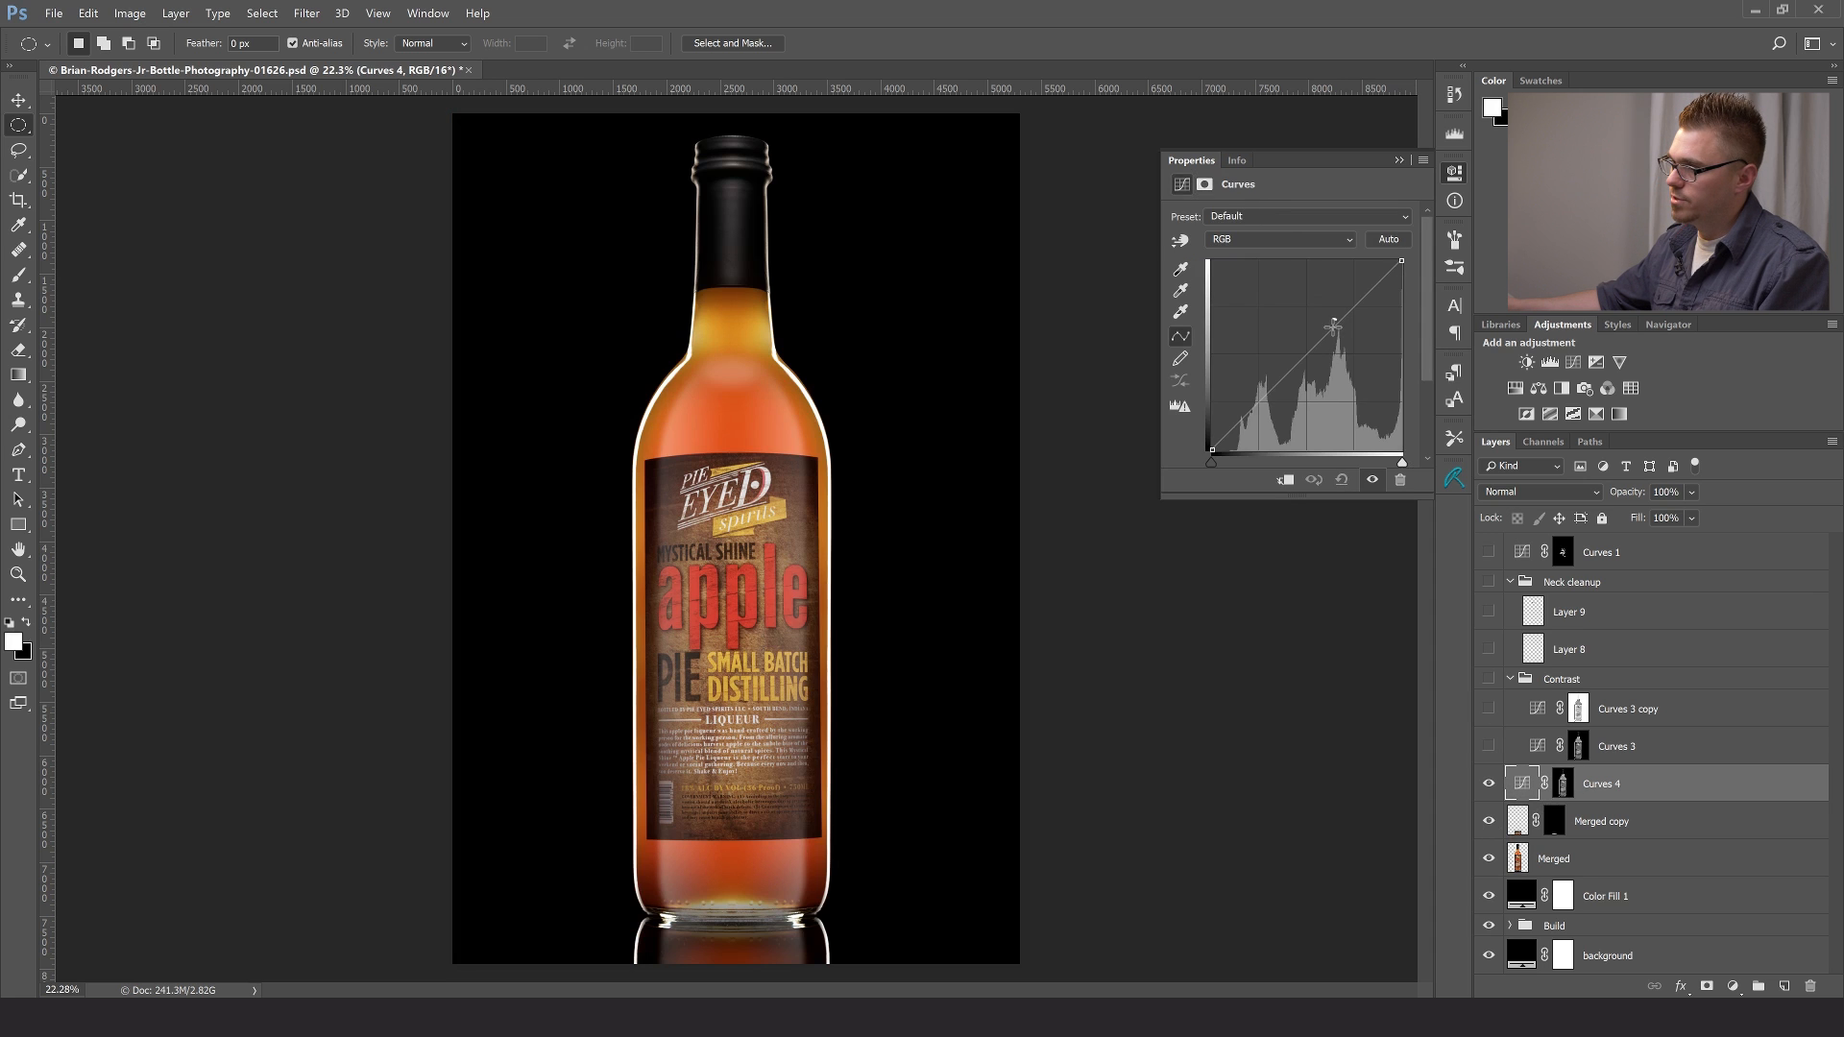
pyautogui.click(1332, 327)
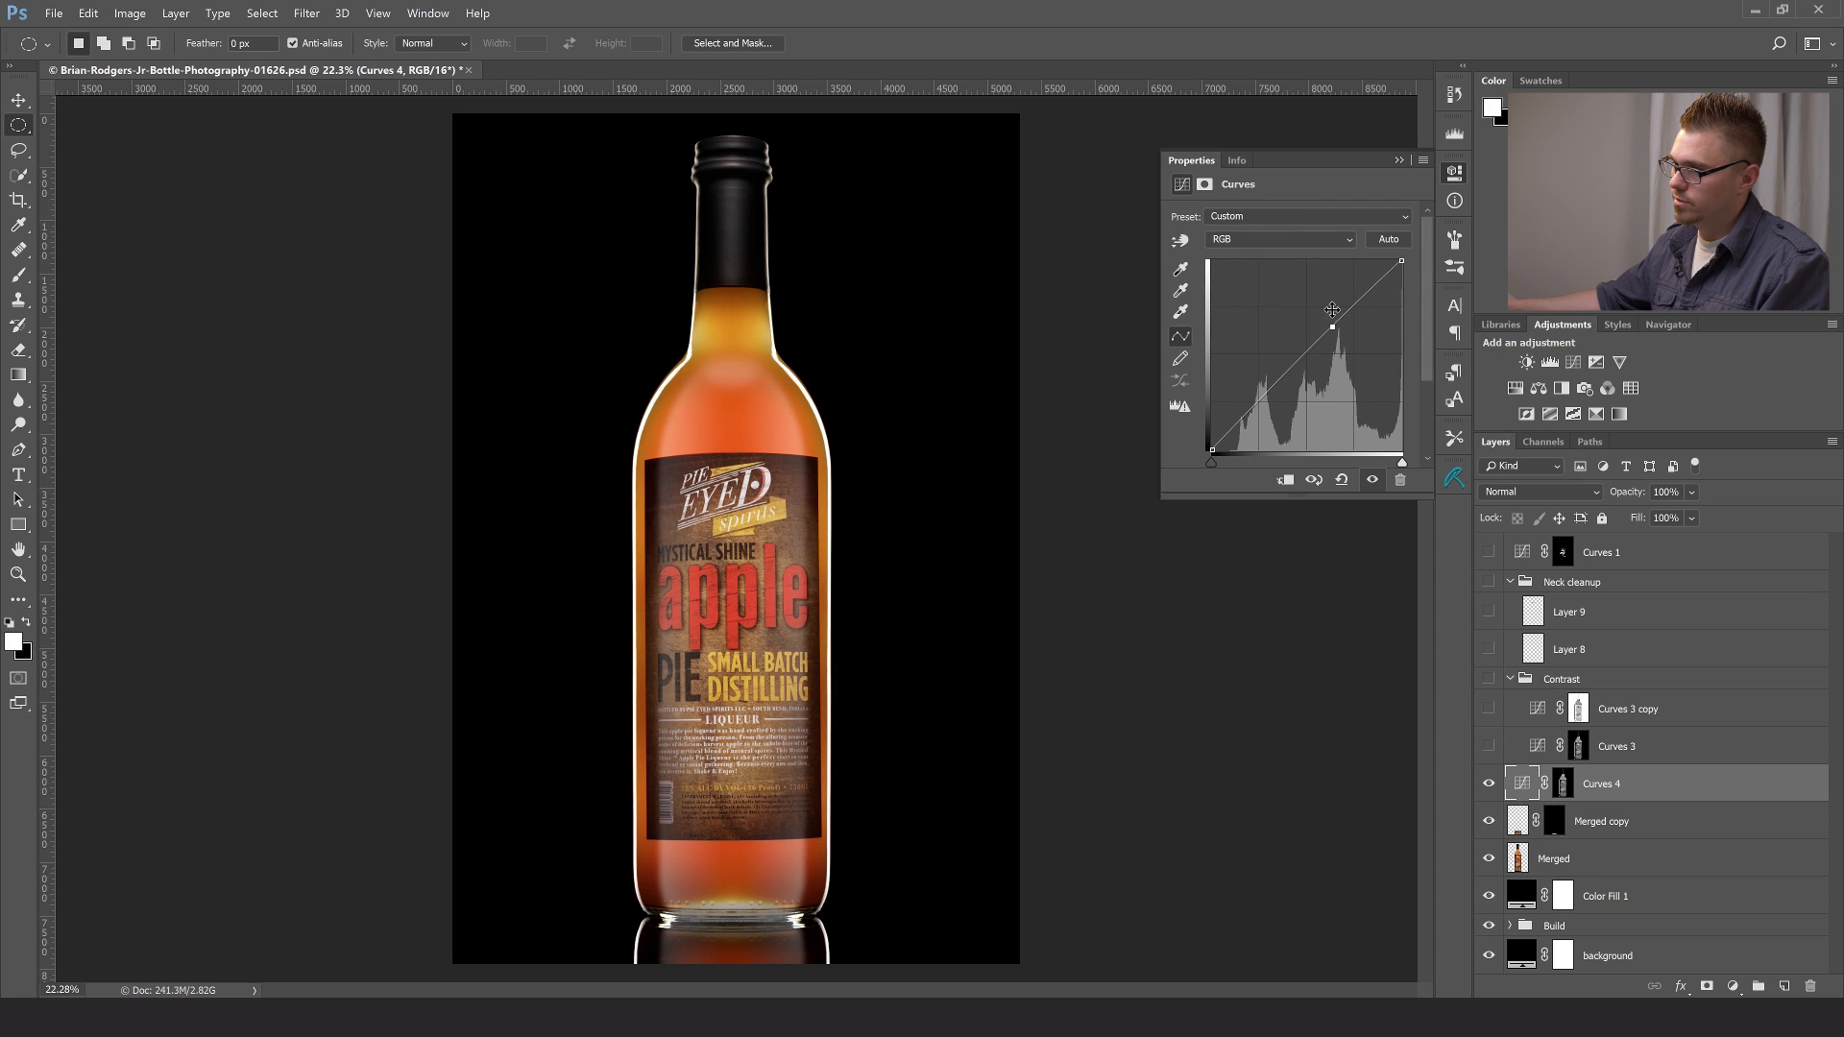
pyautogui.moveTo(1332, 327); pyautogui.dragTo(1326, 320)
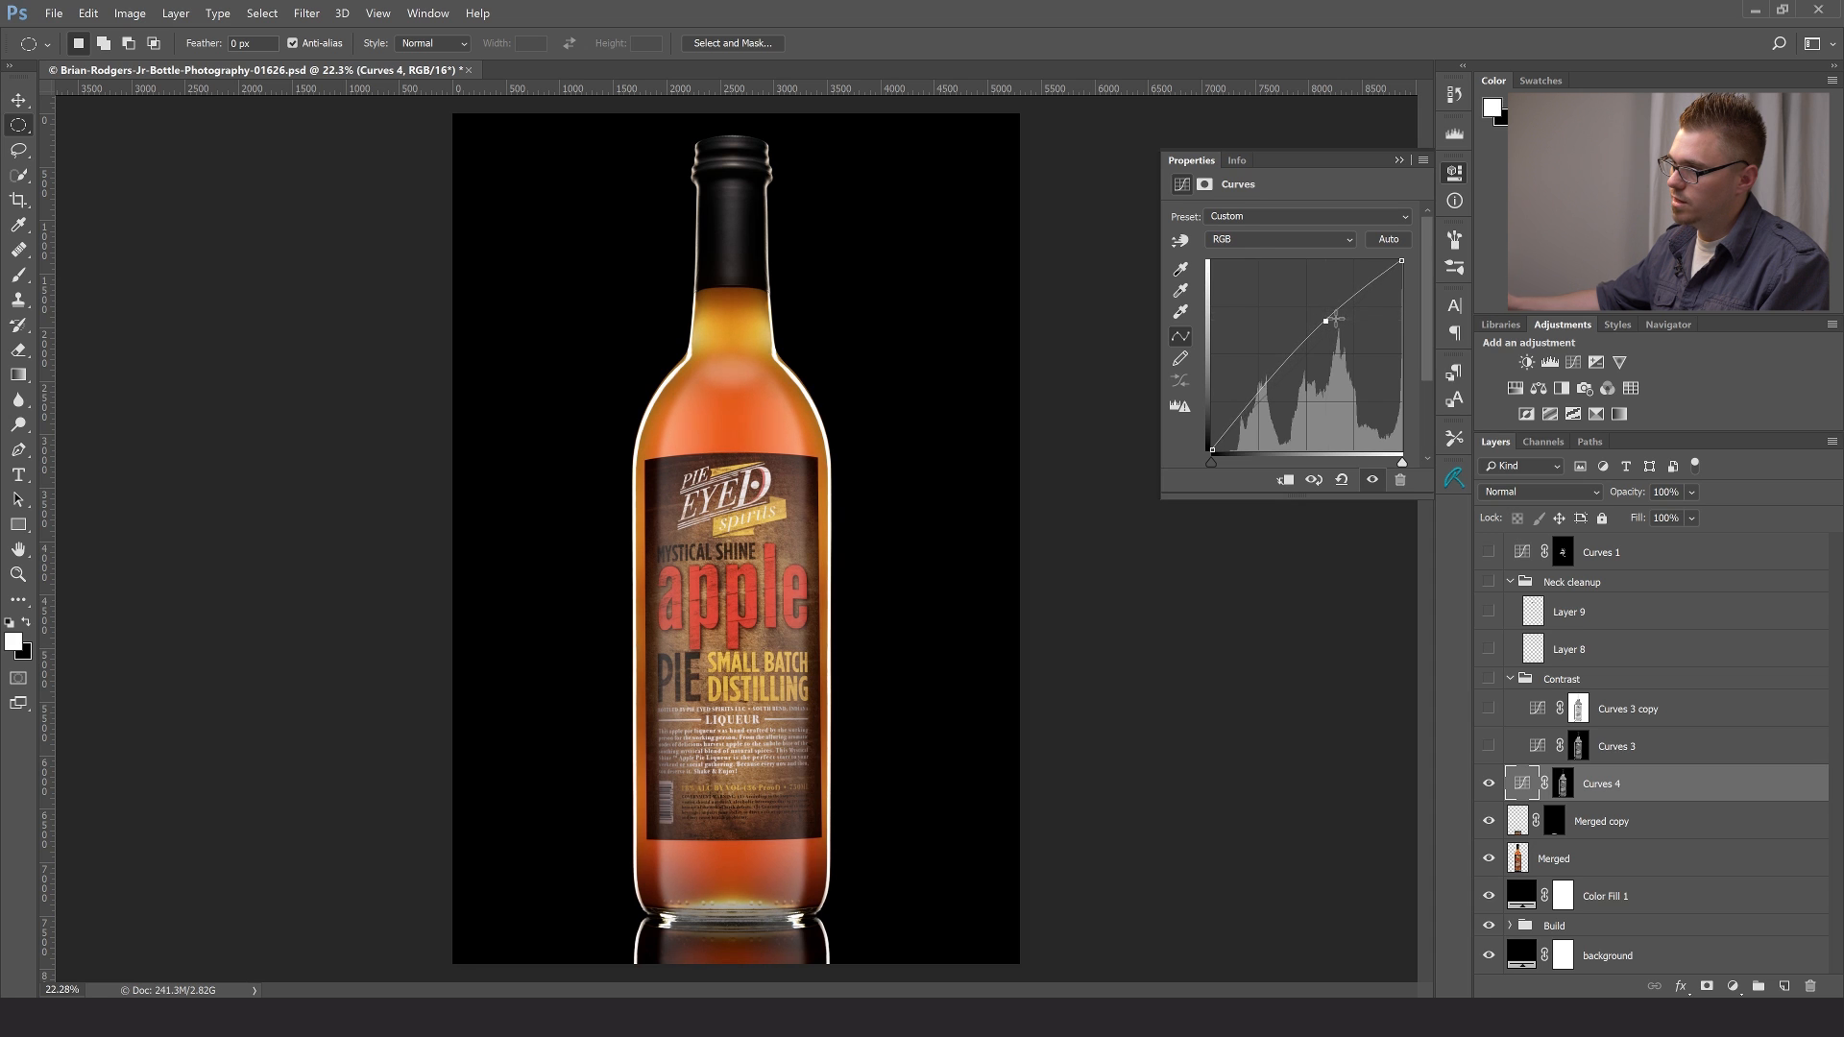
pyautogui.click(1399, 161)
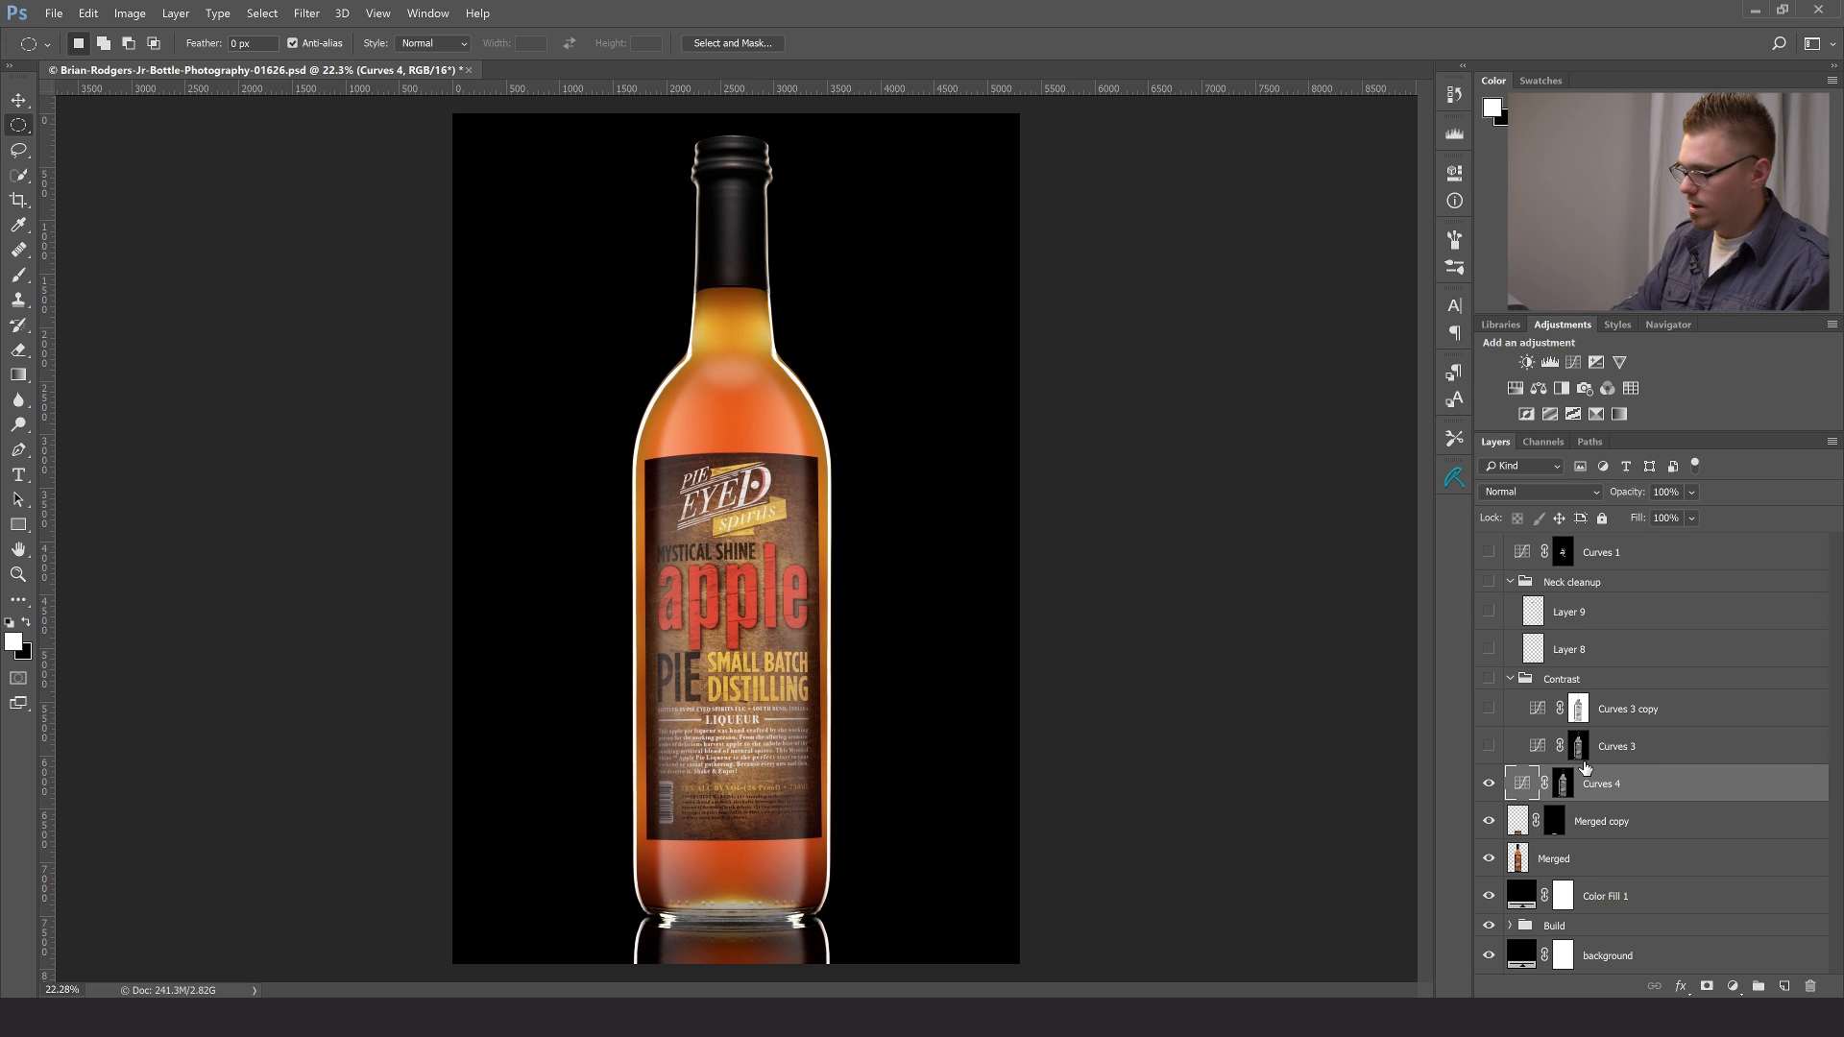
# - Duplicate the Curves 4 adjustment layer and invert the copy's mask to target the shadows
pyautogui.hotkey('ctrl', 'j')
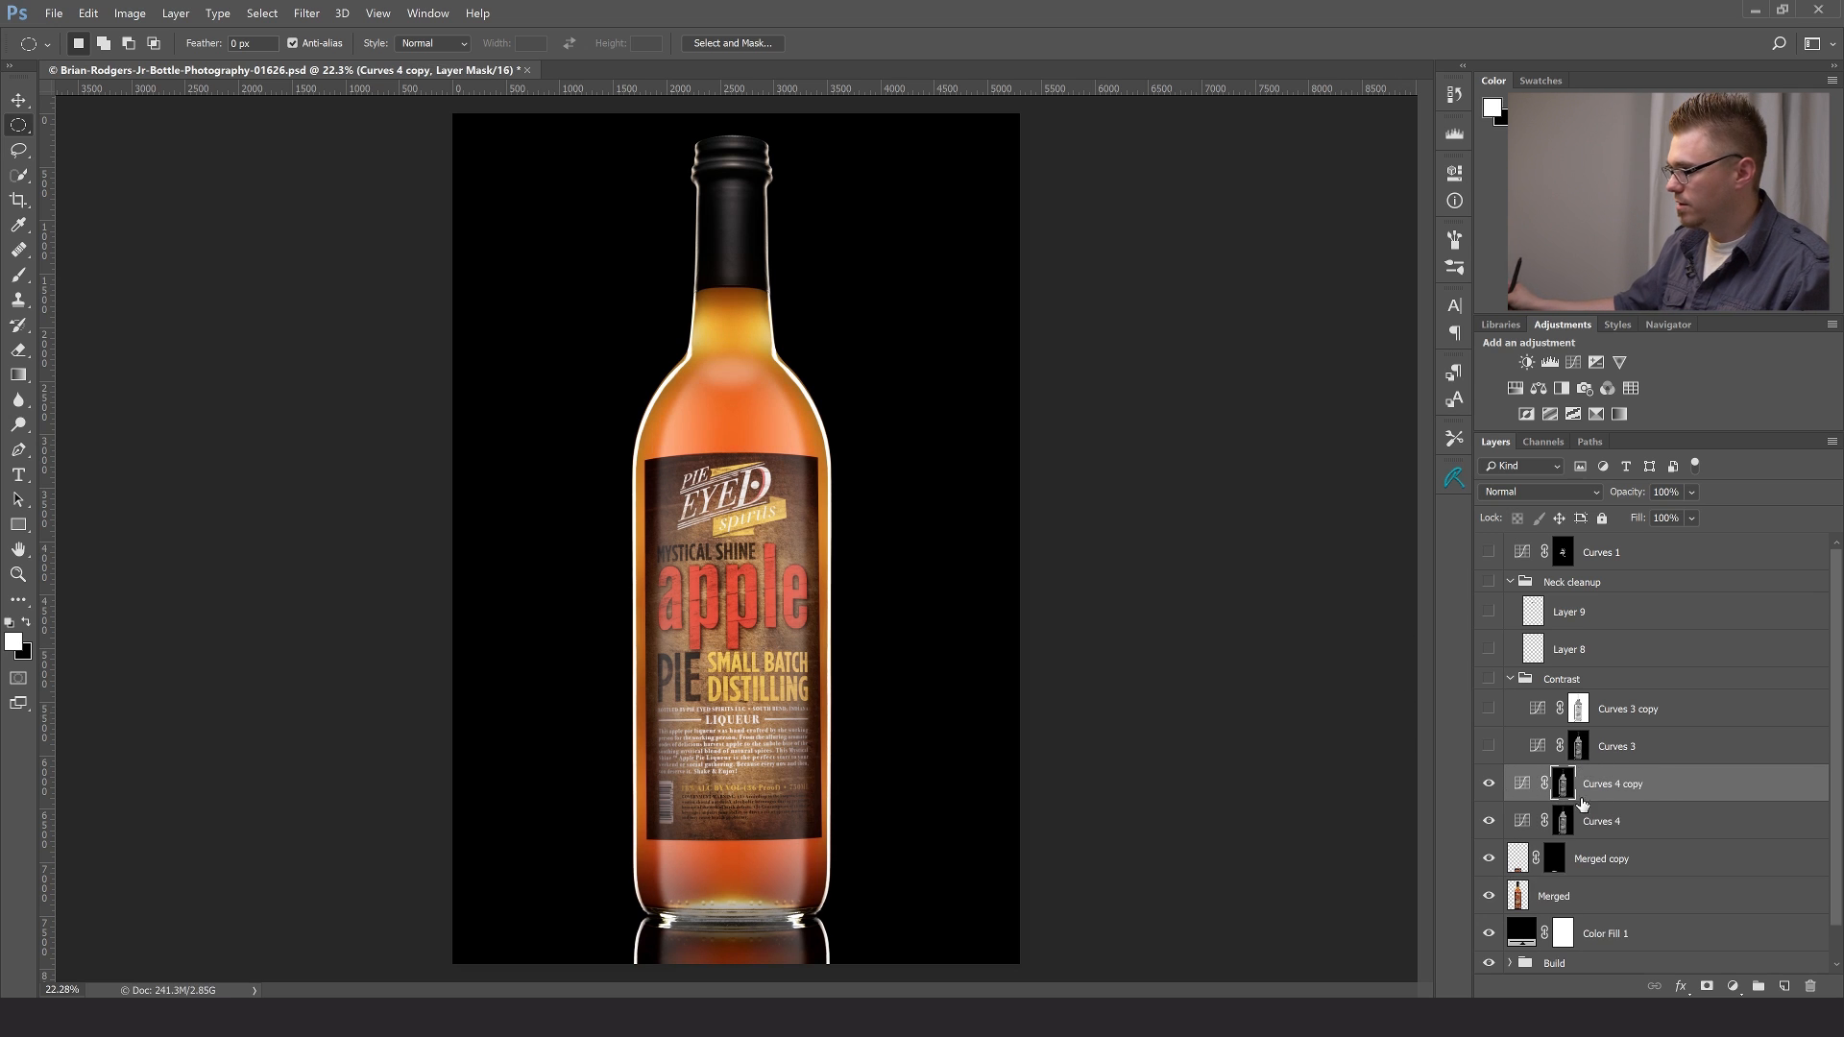
pyautogui.hotkey('ctrl', 'i')
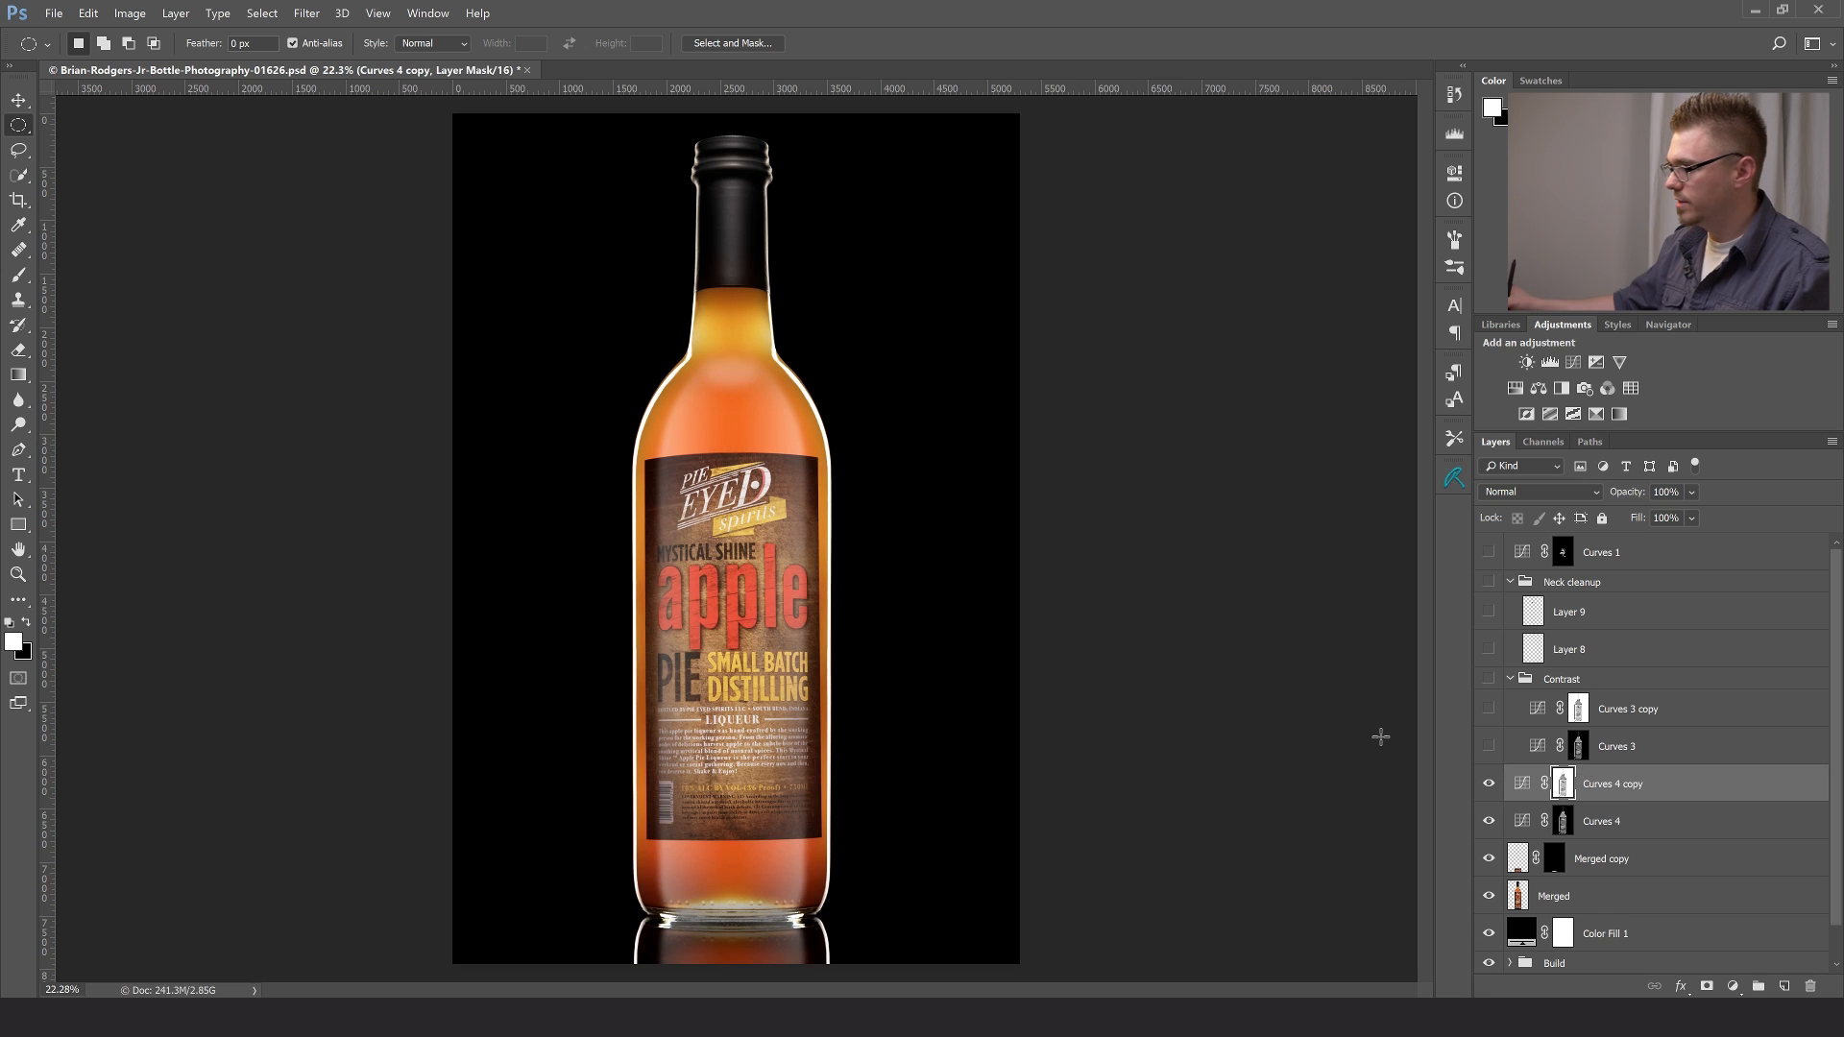
# - Reset the Curves 4 copy adjustment and pull its RGB curve down slightly with one lower-midtone point to darken the shadows
pyautogui.doubleClick(1525, 788)
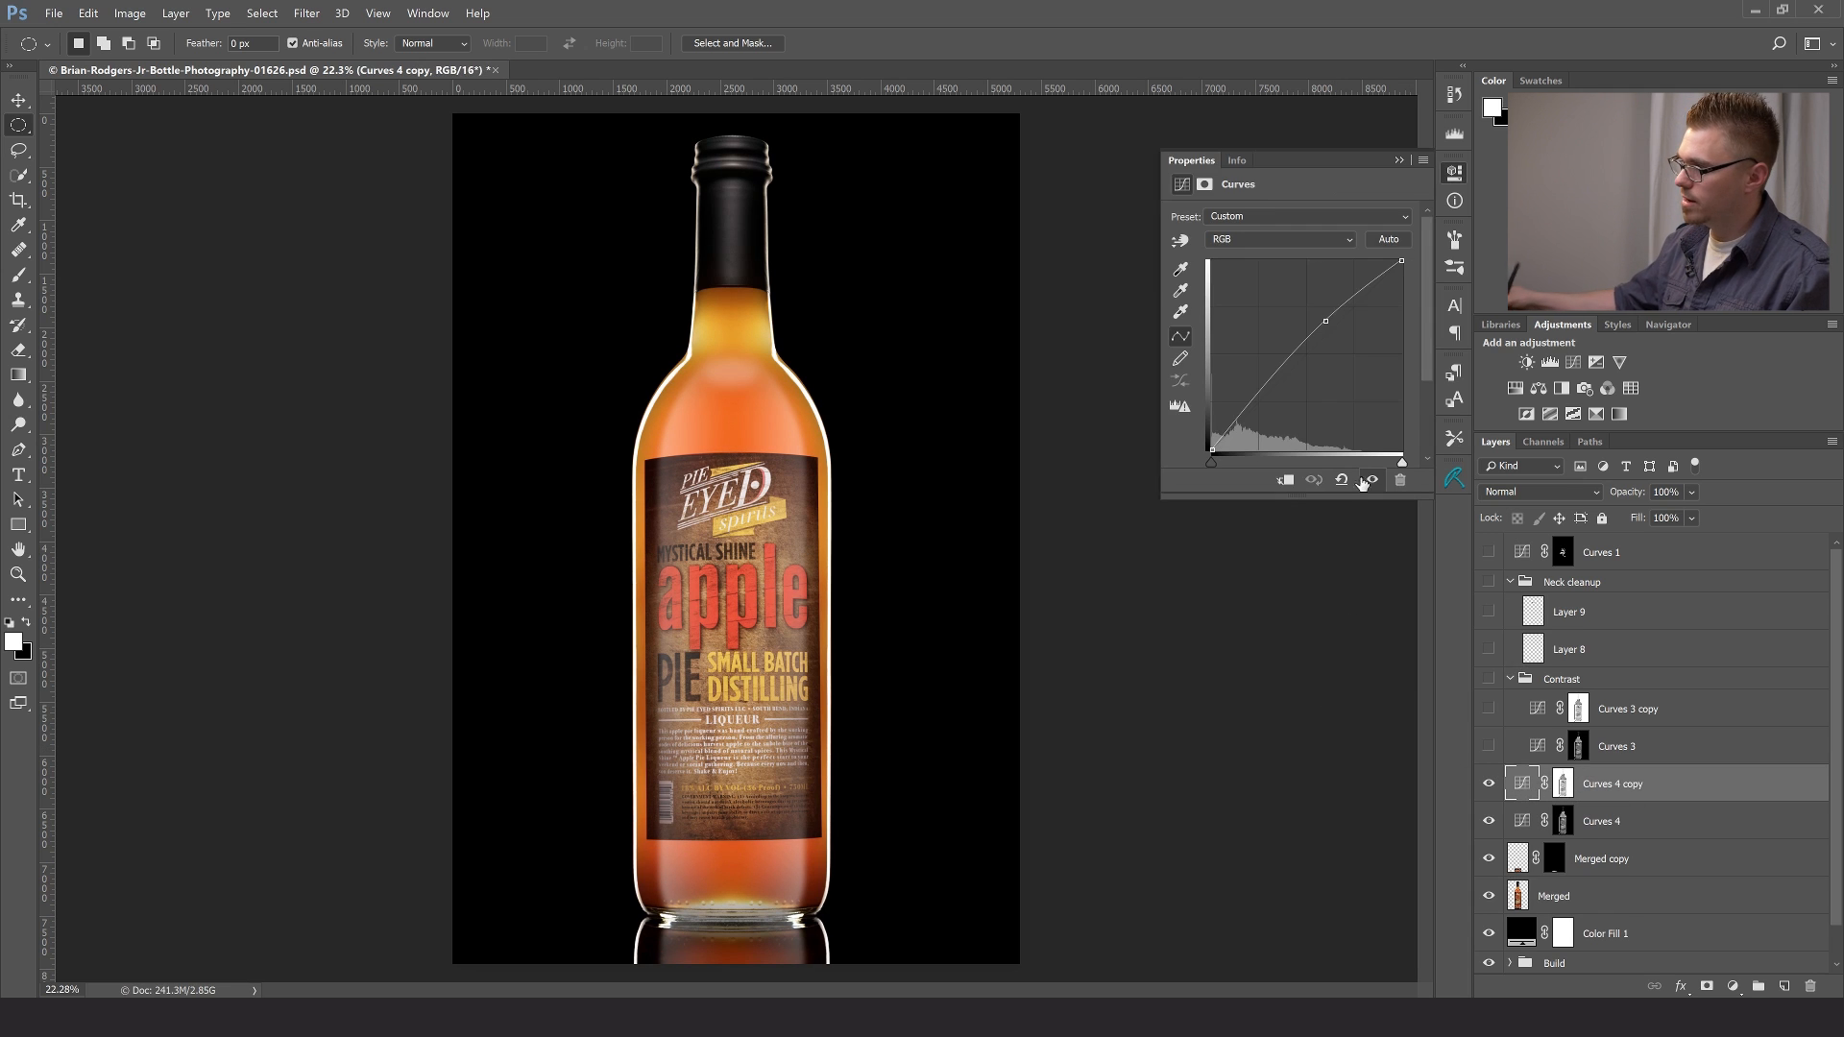
pyautogui.click(1343, 481)
pyautogui.moveTo(1264, 399); pyautogui.dragTo(1266, 414)
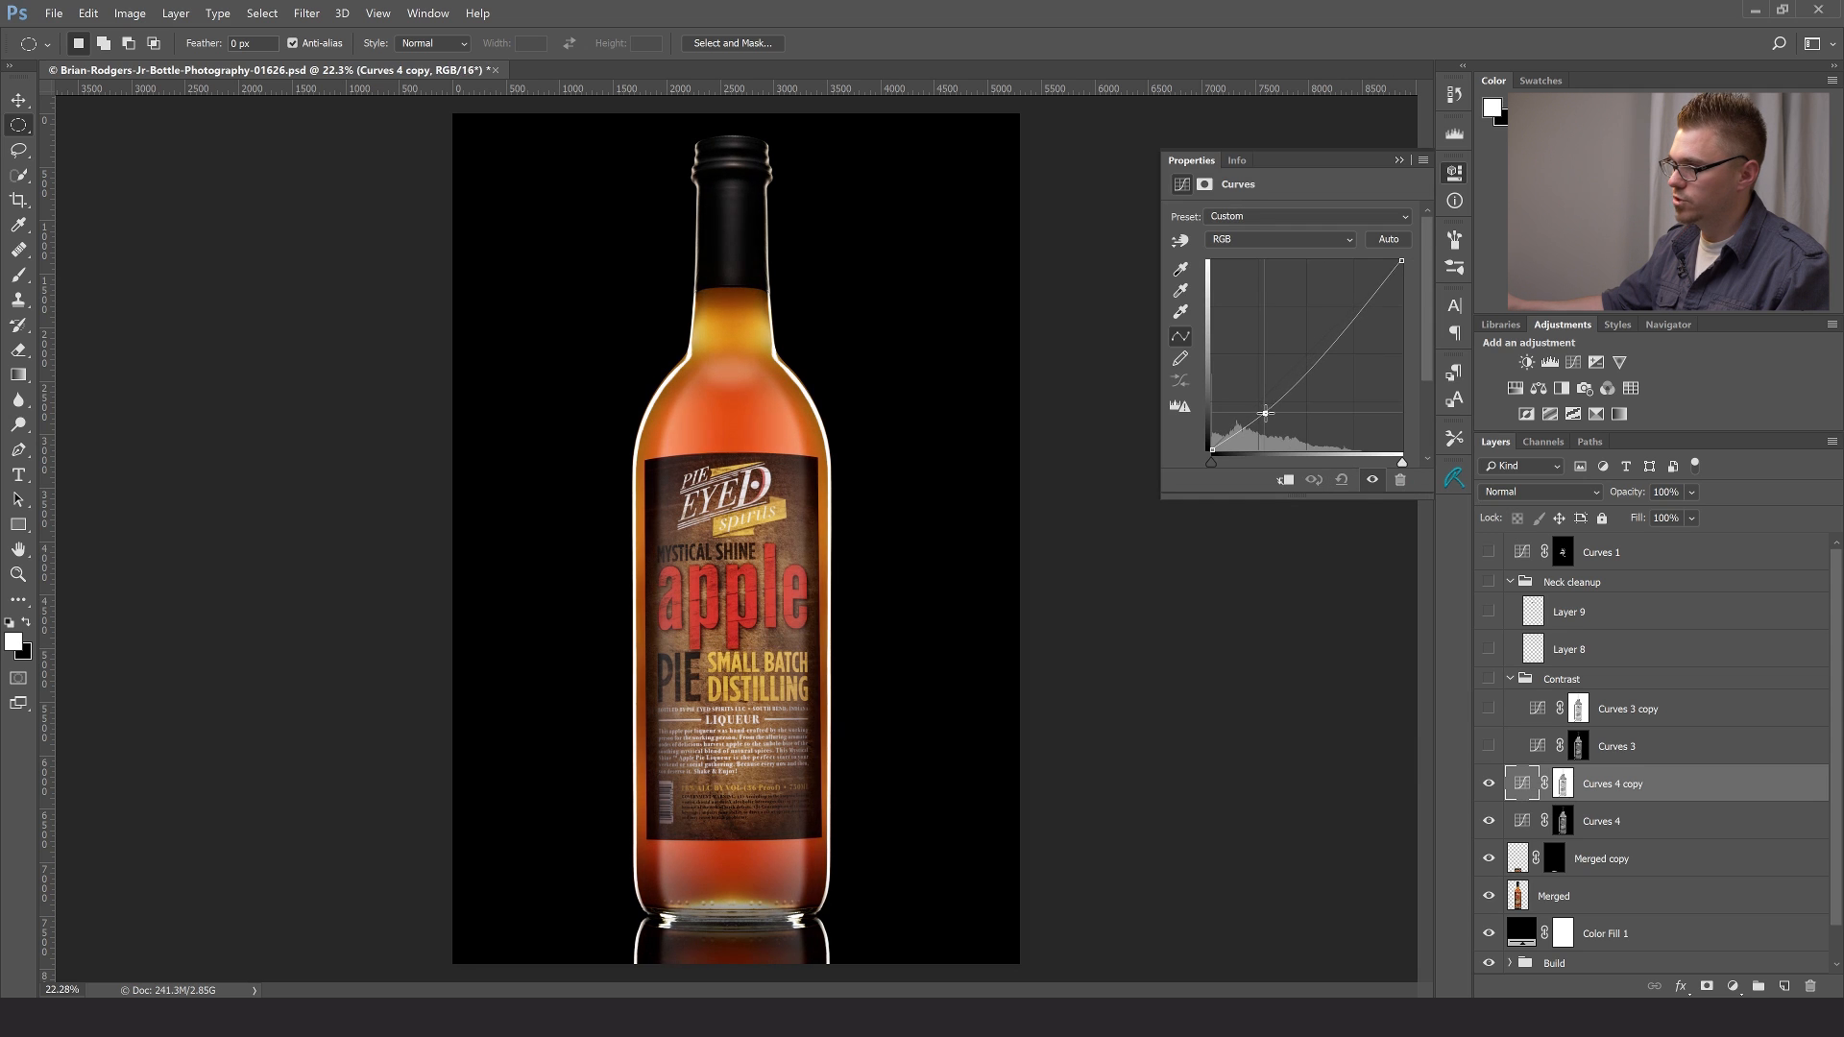
pyautogui.click(1401, 162)
pyautogui.moveTo(1489, 783)
pyautogui.mouseDown()
pyautogui.moveTo(1497, 800)
pyautogui.moveTo(1487, 788)
pyautogui.mouseUp()
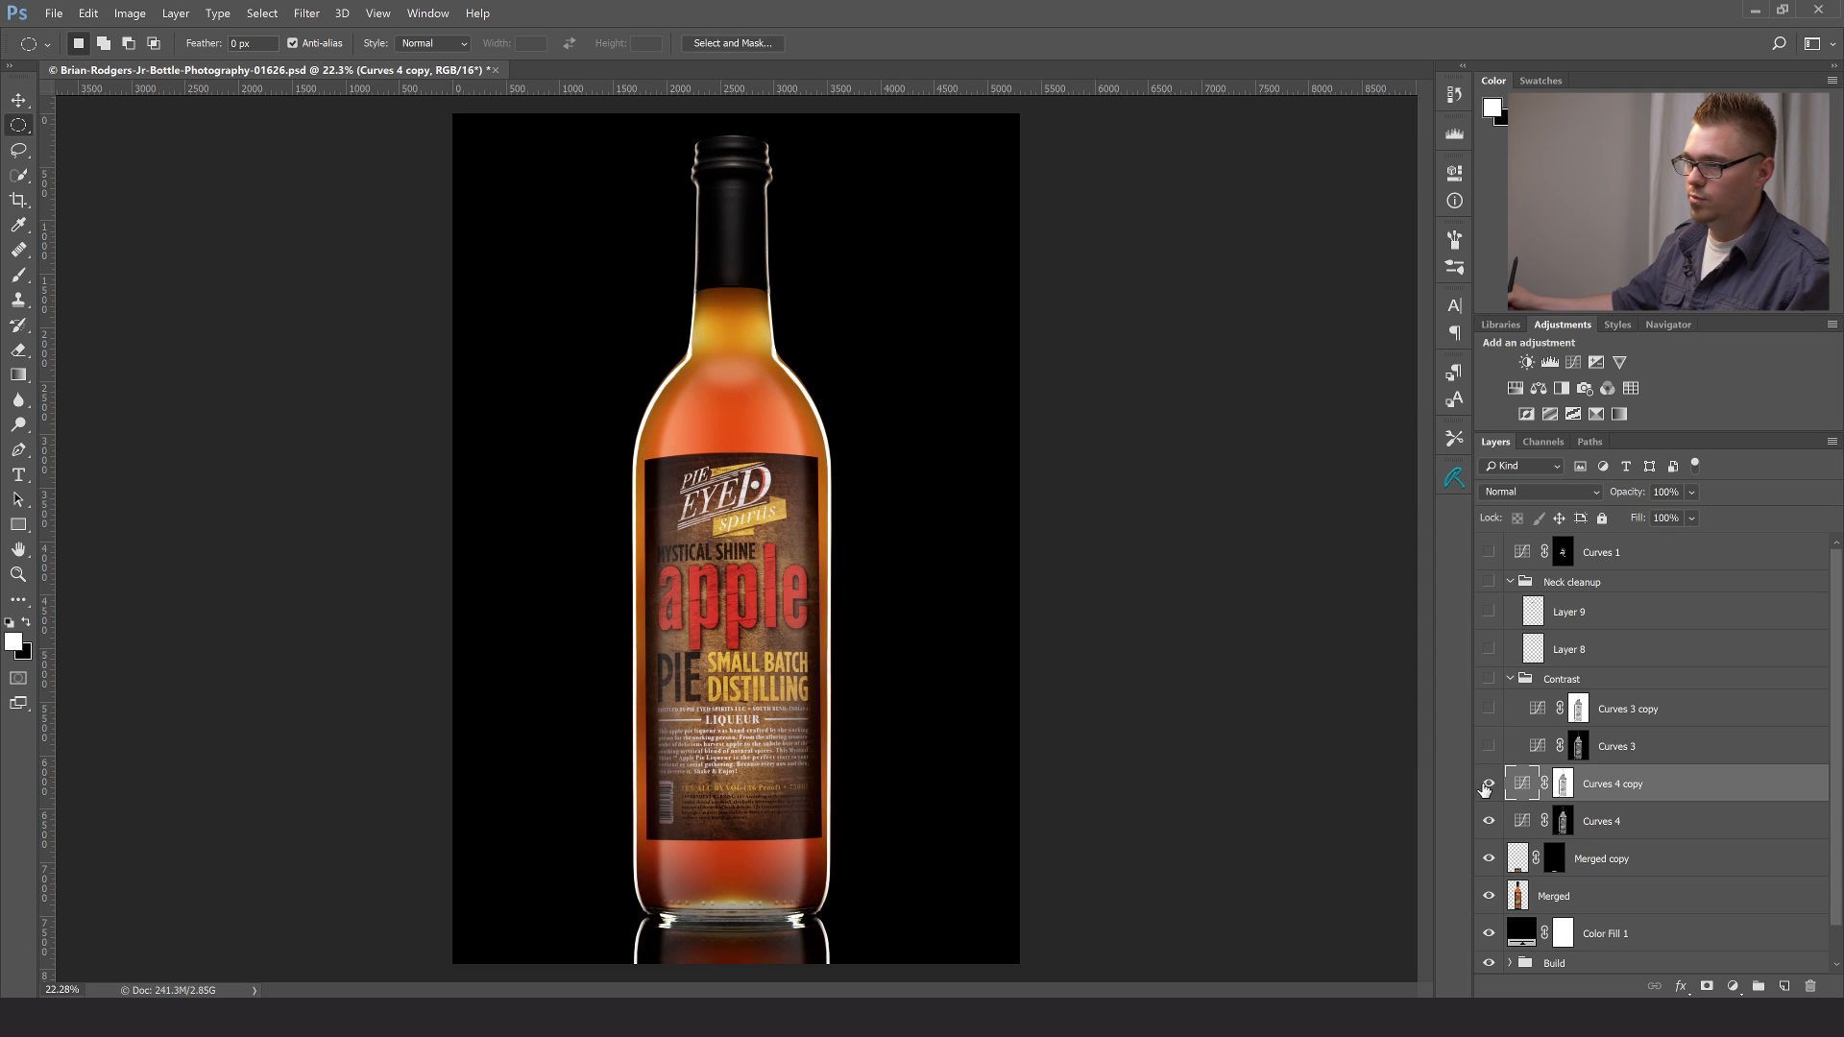
# - Delete the Curves 4 and Curves 4 copy layers, and make the Contrast group with both its Curves 3 layers visible and collapsed
pyautogui.keyDown('shift'); pyautogui.click(1645, 824); pyautogui.keyUp('shift')
pyautogui.press('Delete')
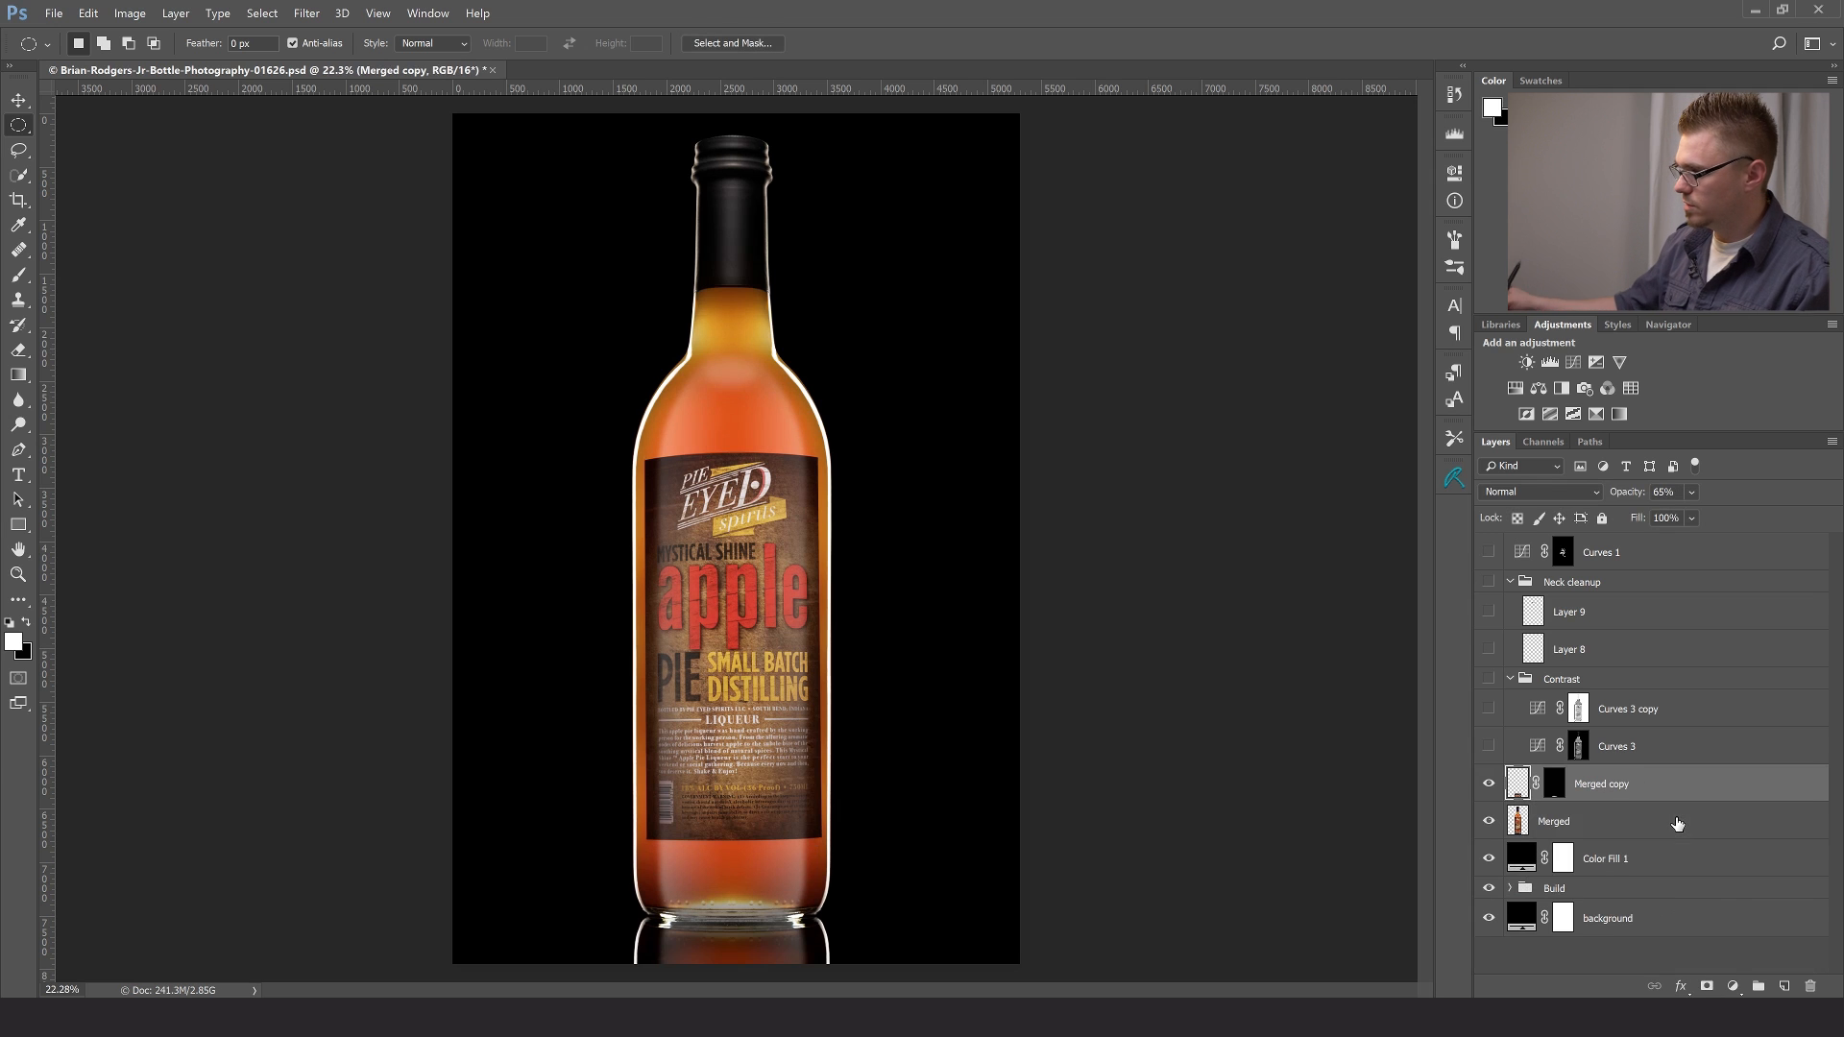
pyautogui.click(1489, 682)
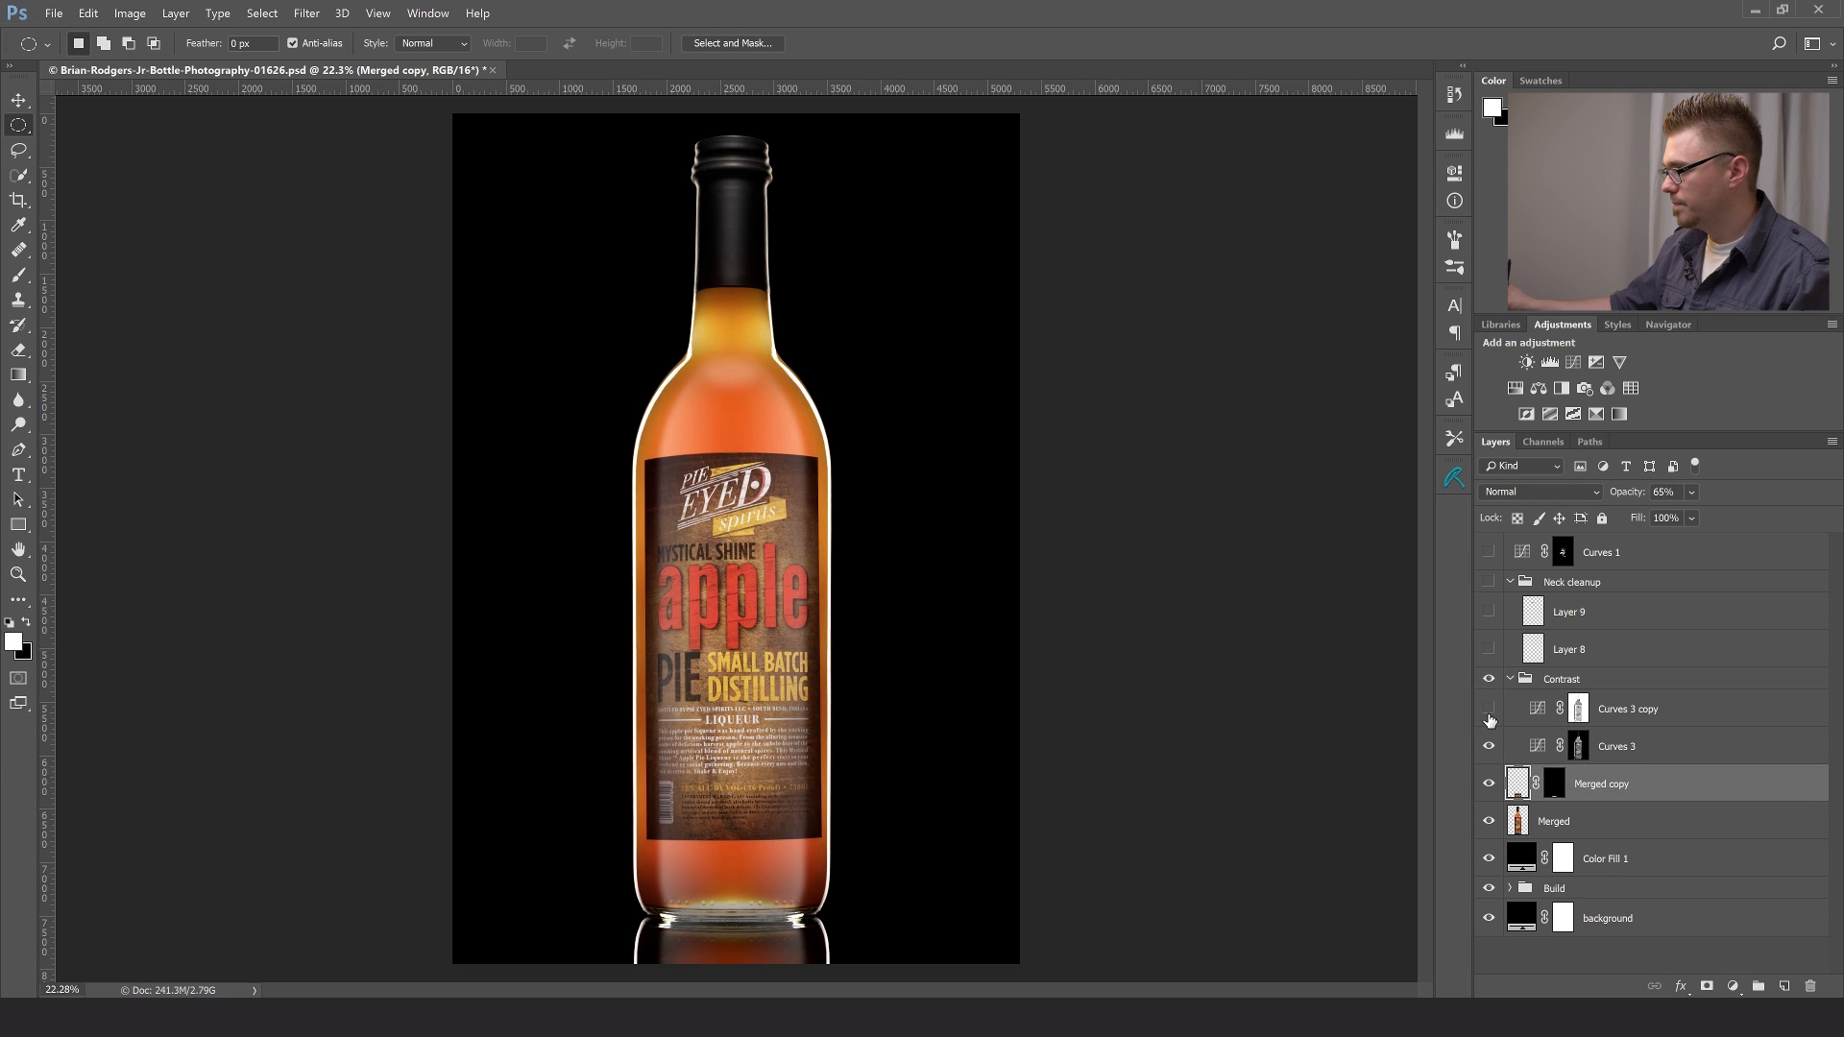
pyautogui.click(1510, 679)
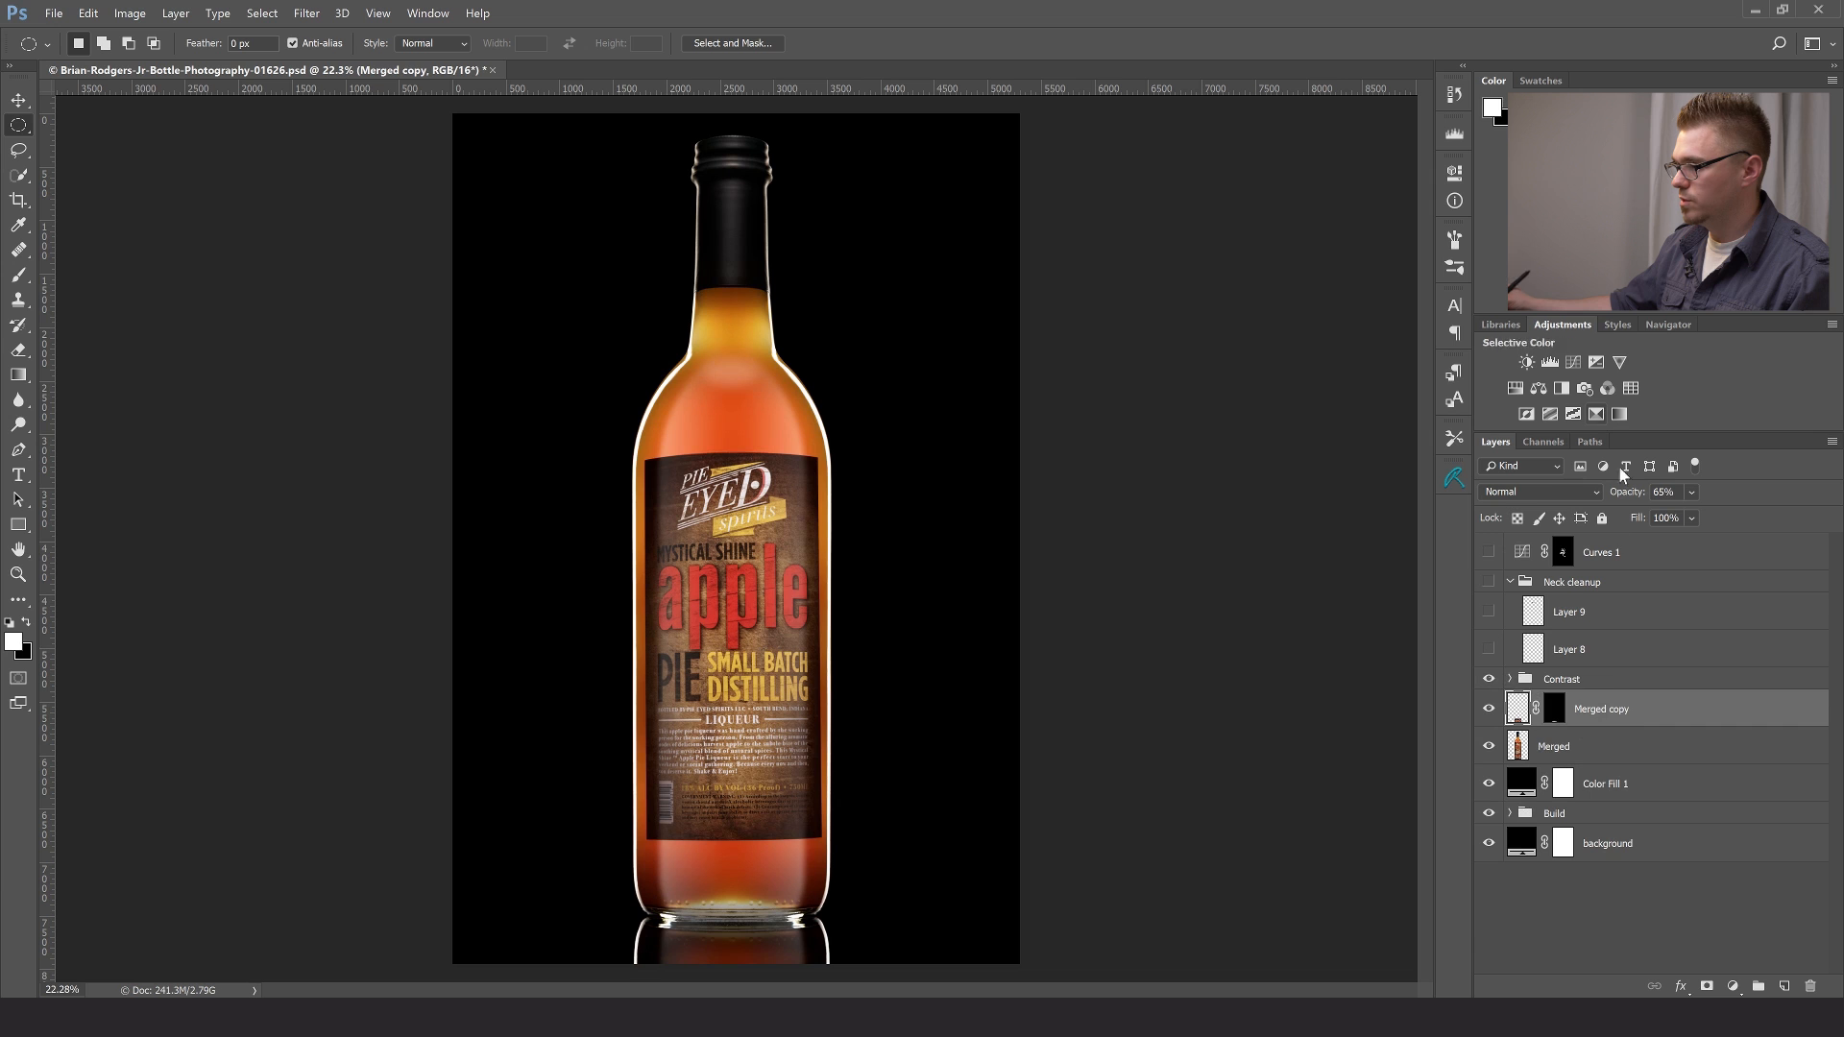
pyautogui.click(1575, 684)
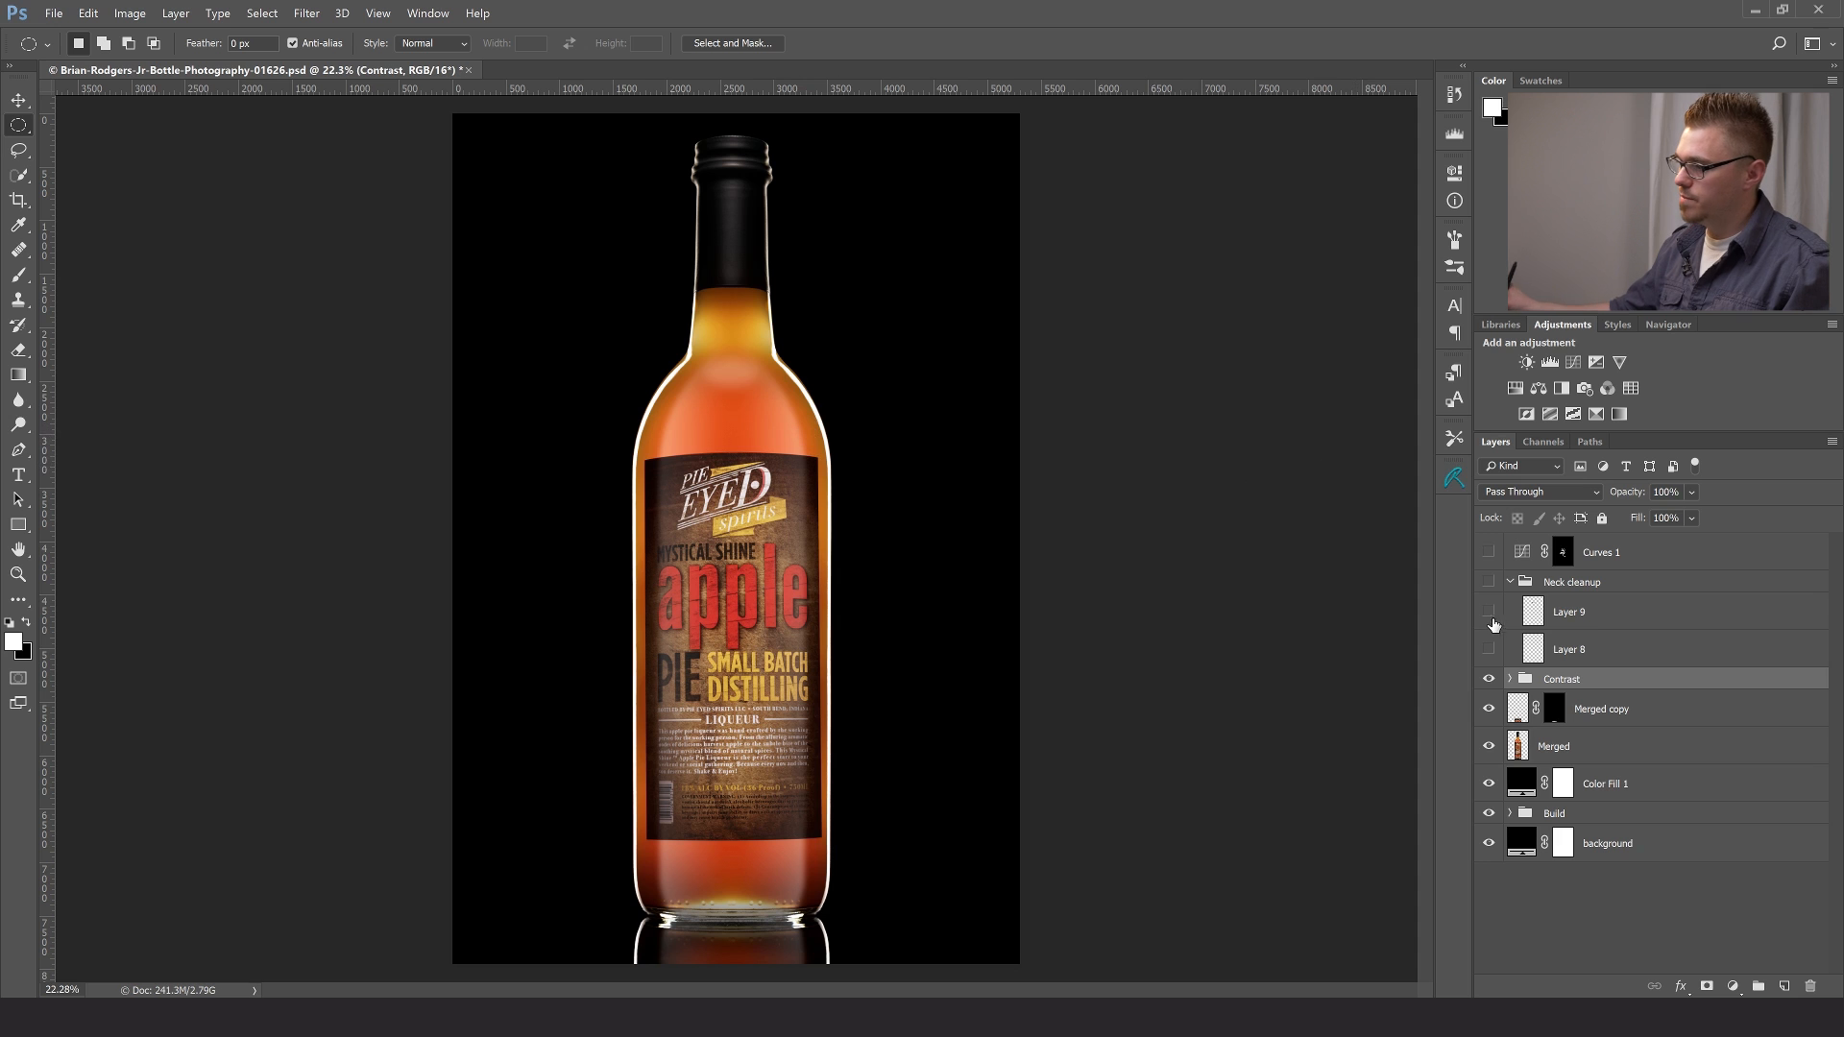
# - Make Layer 8 in the Neck cleanup group visible and compare the bottle neck's cap edge up close with and without it
pyautogui.click(1602, 633)
pyautogui.click(1490, 648)
pyautogui.press('z')
pyautogui.moveTo(722, 289); pyautogui.dragTo(726, 299)
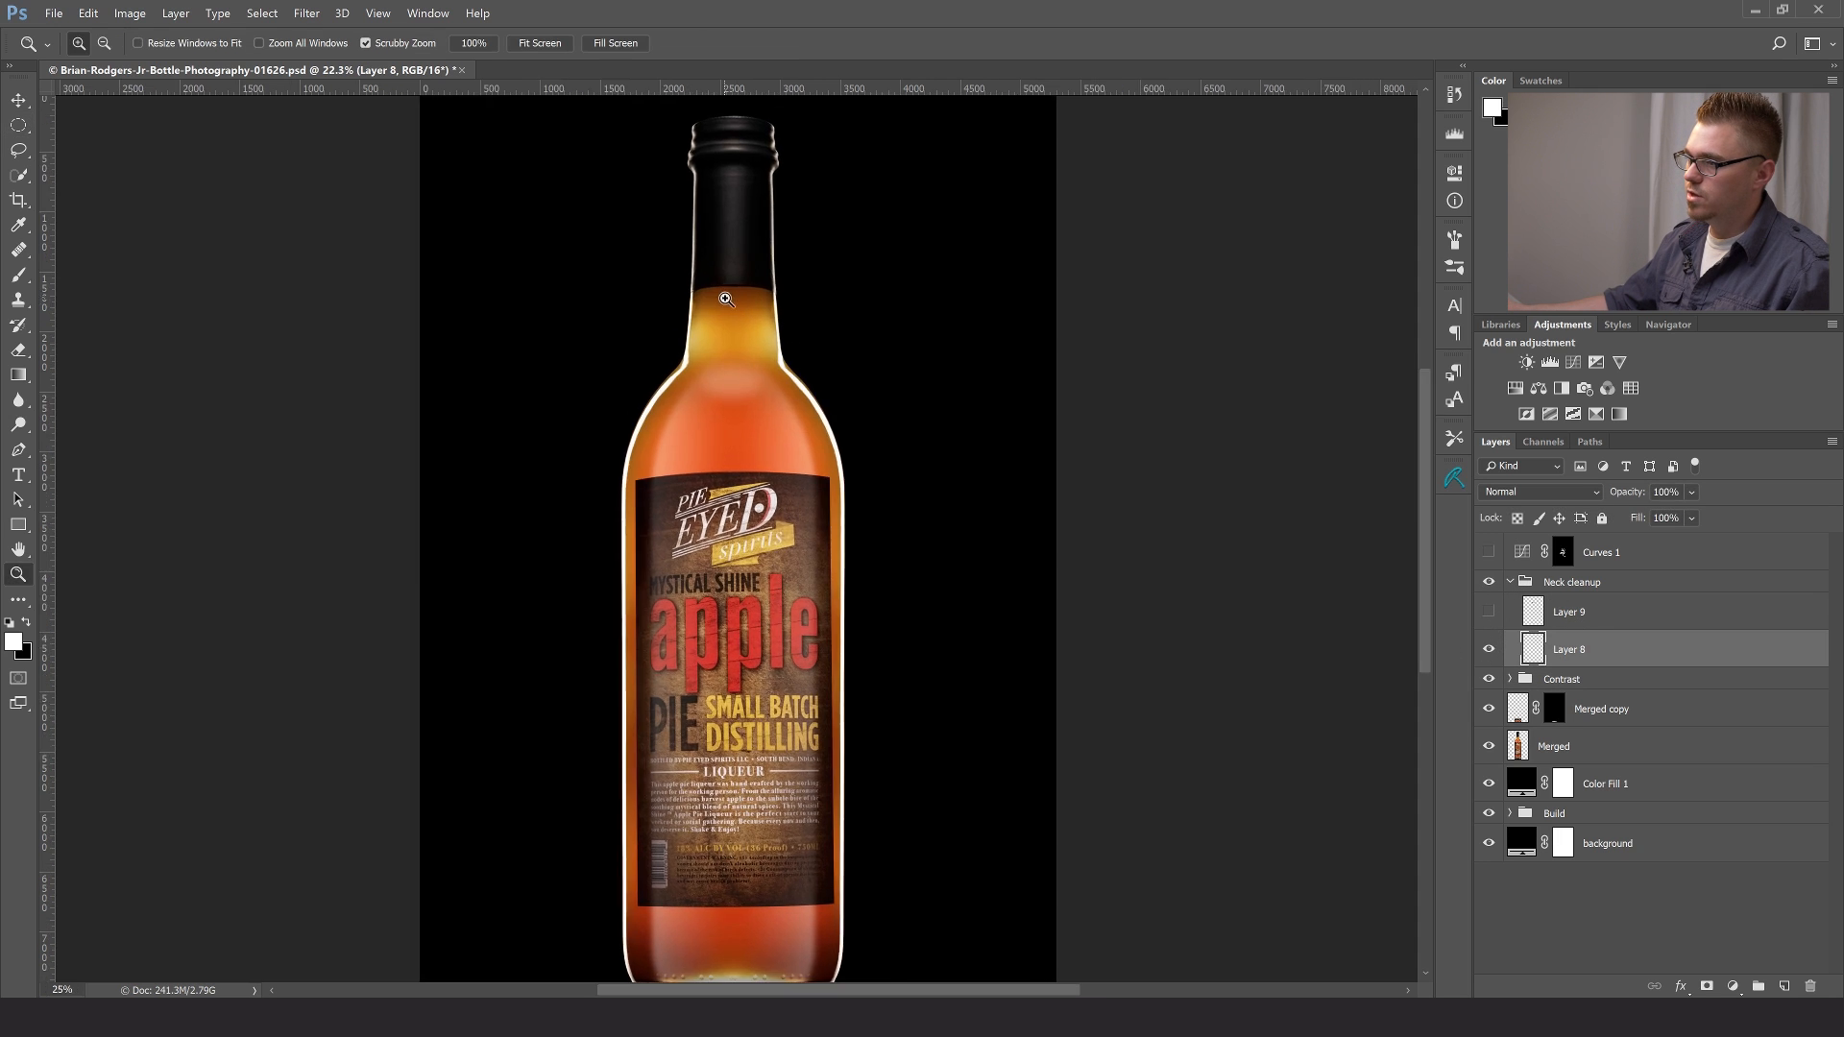
pyautogui.tripleClick(726, 299)
pyautogui.moveTo(848, 400); pyautogui.dragTo(1024, 634)
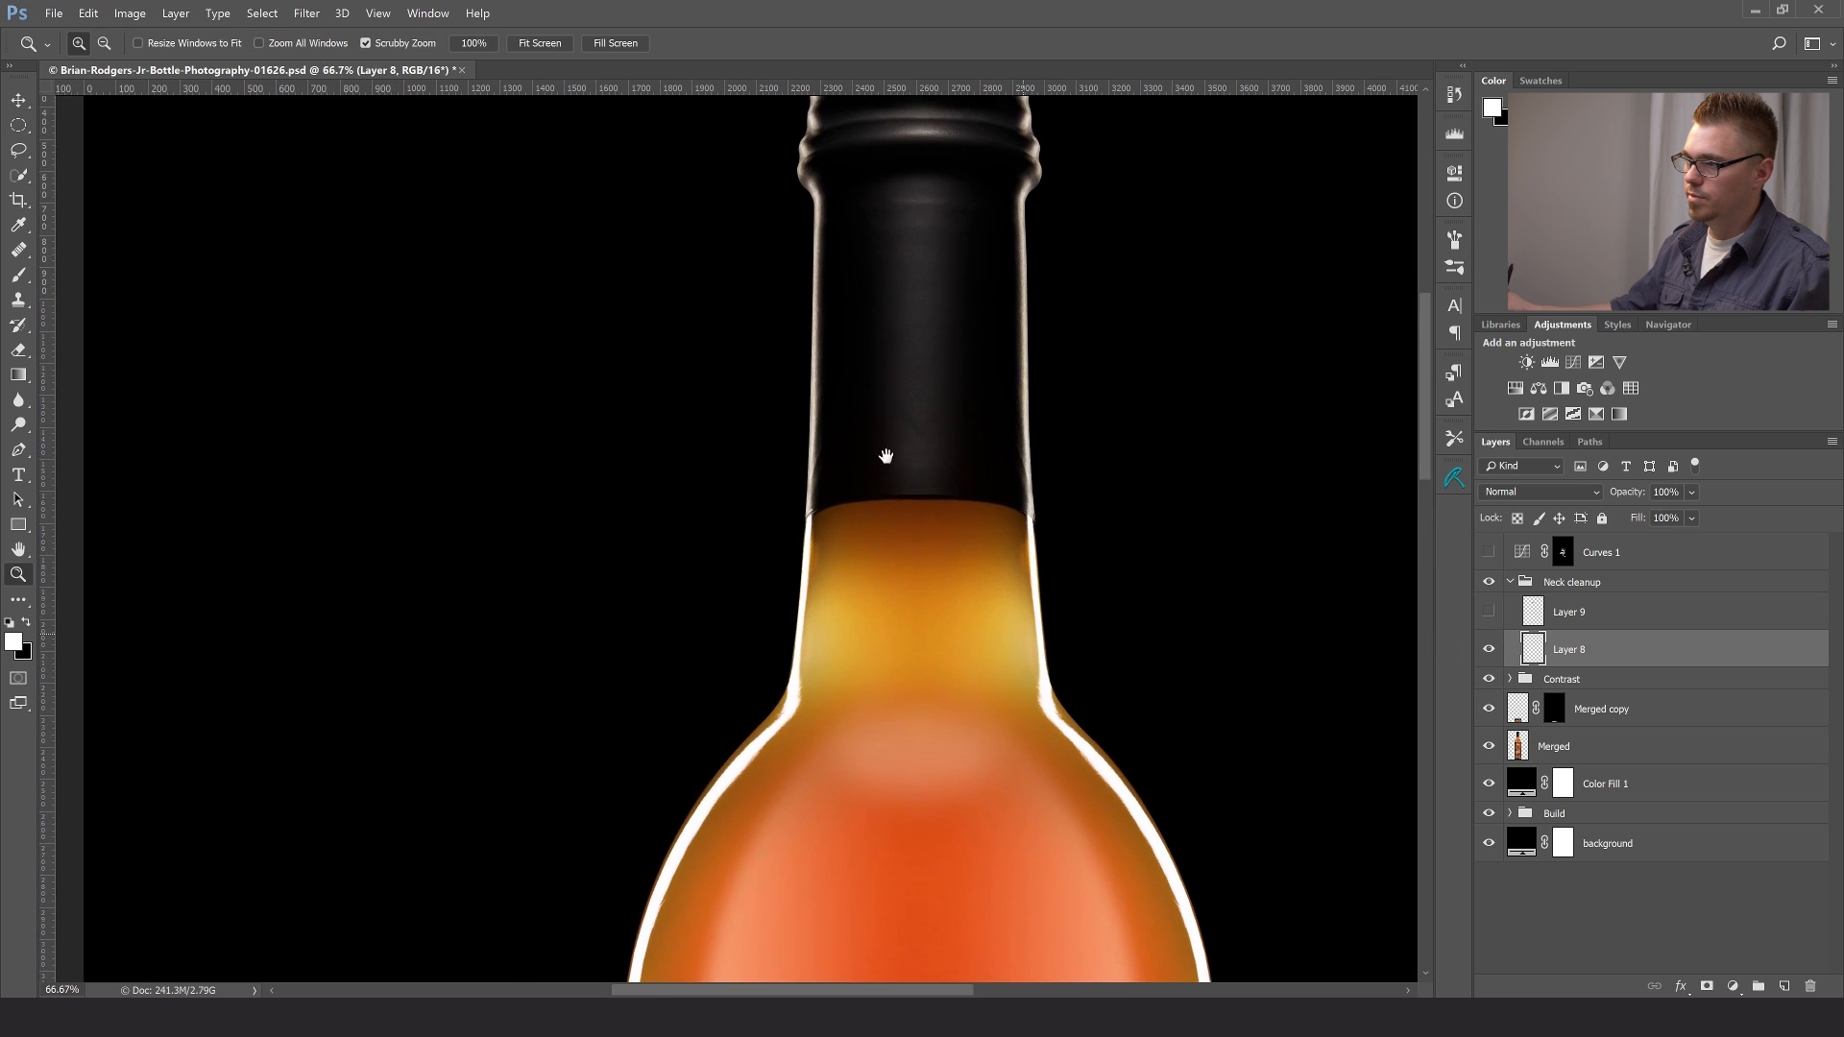
pyautogui.click(934, 520)
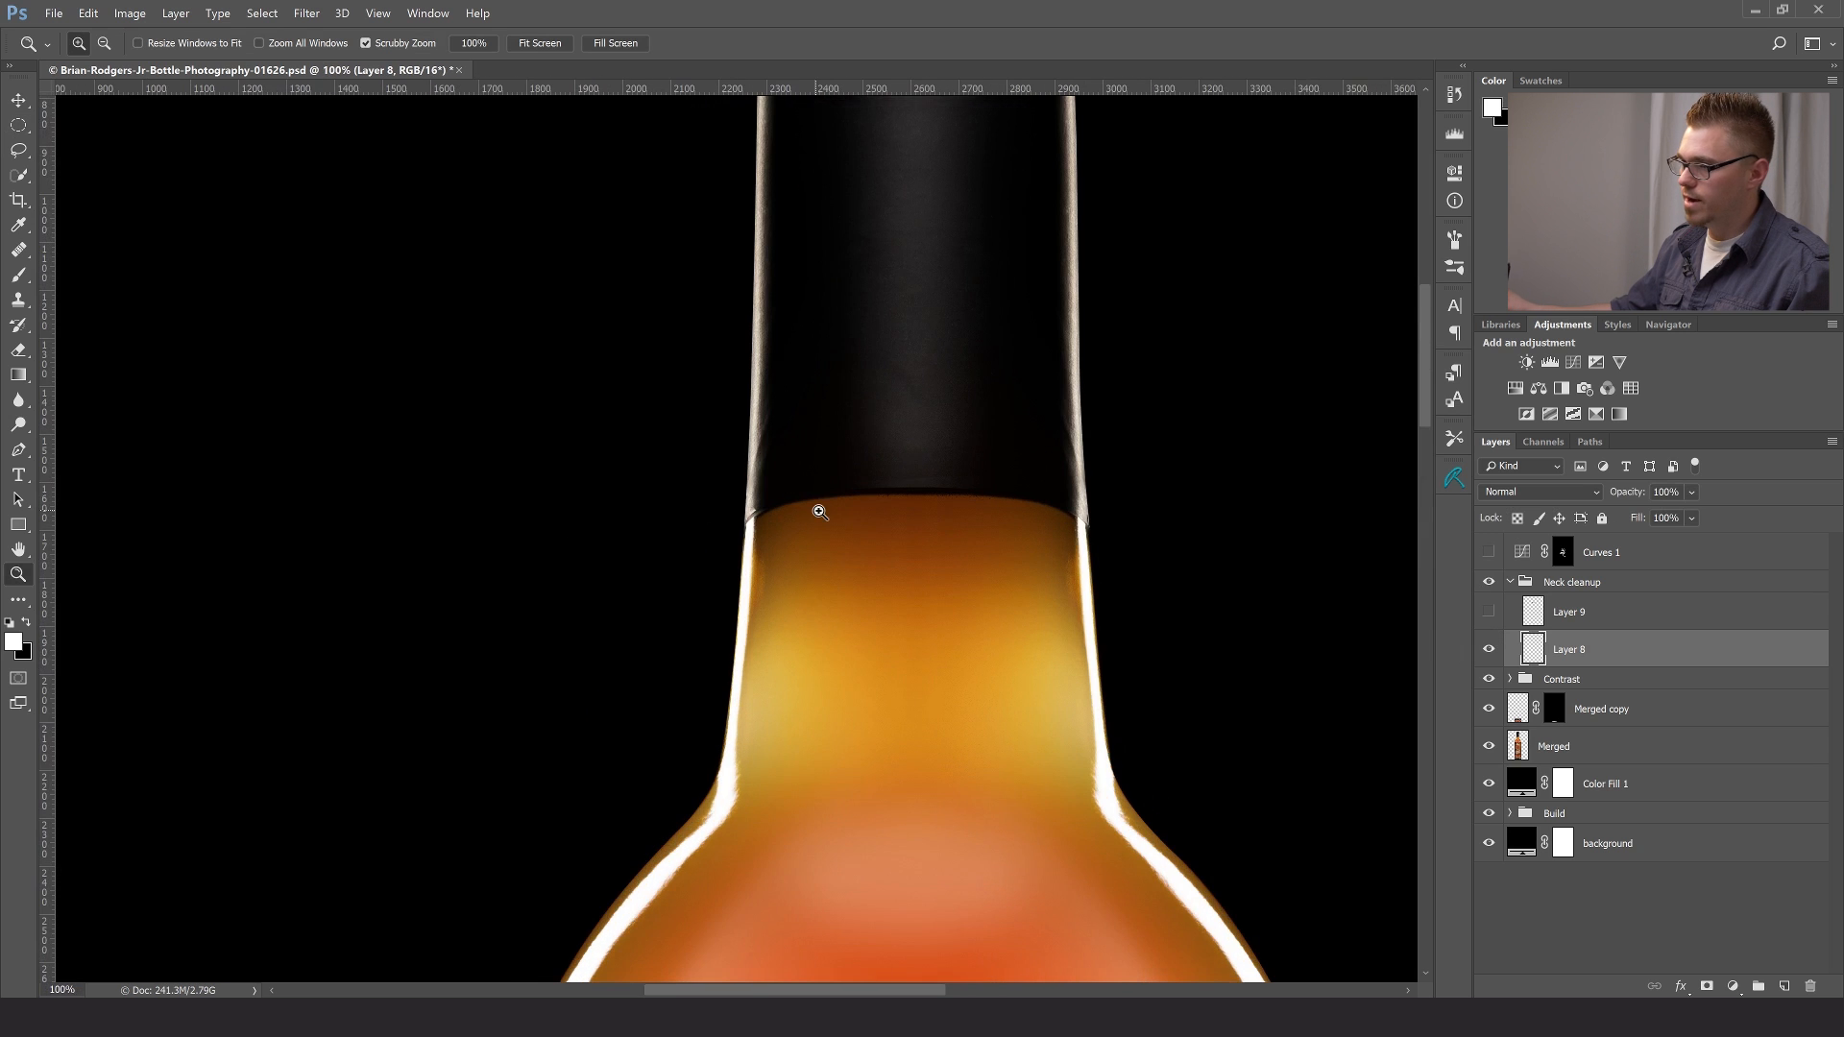
pyautogui.click(916, 508)
pyautogui.click(934, 508)
pyautogui.moveTo(947, 516); pyautogui.dragTo(884, 494)
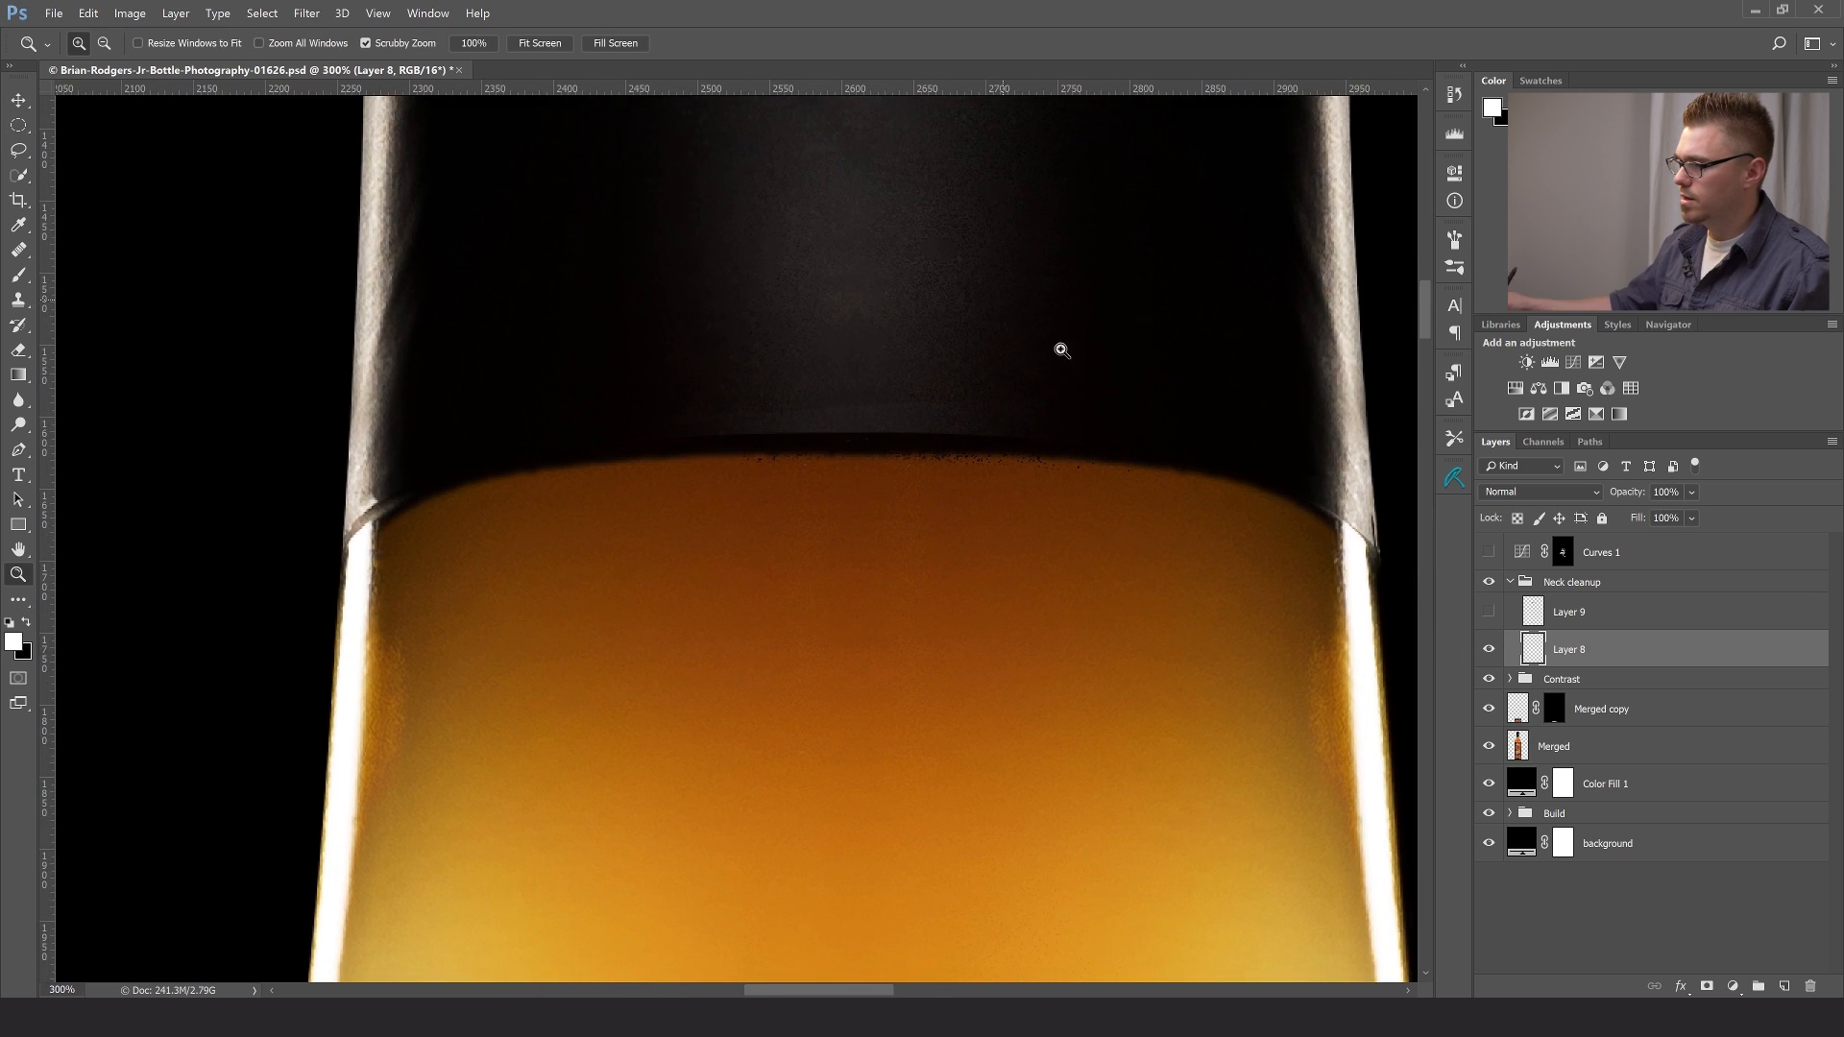
pyautogui.click(1489, 650)
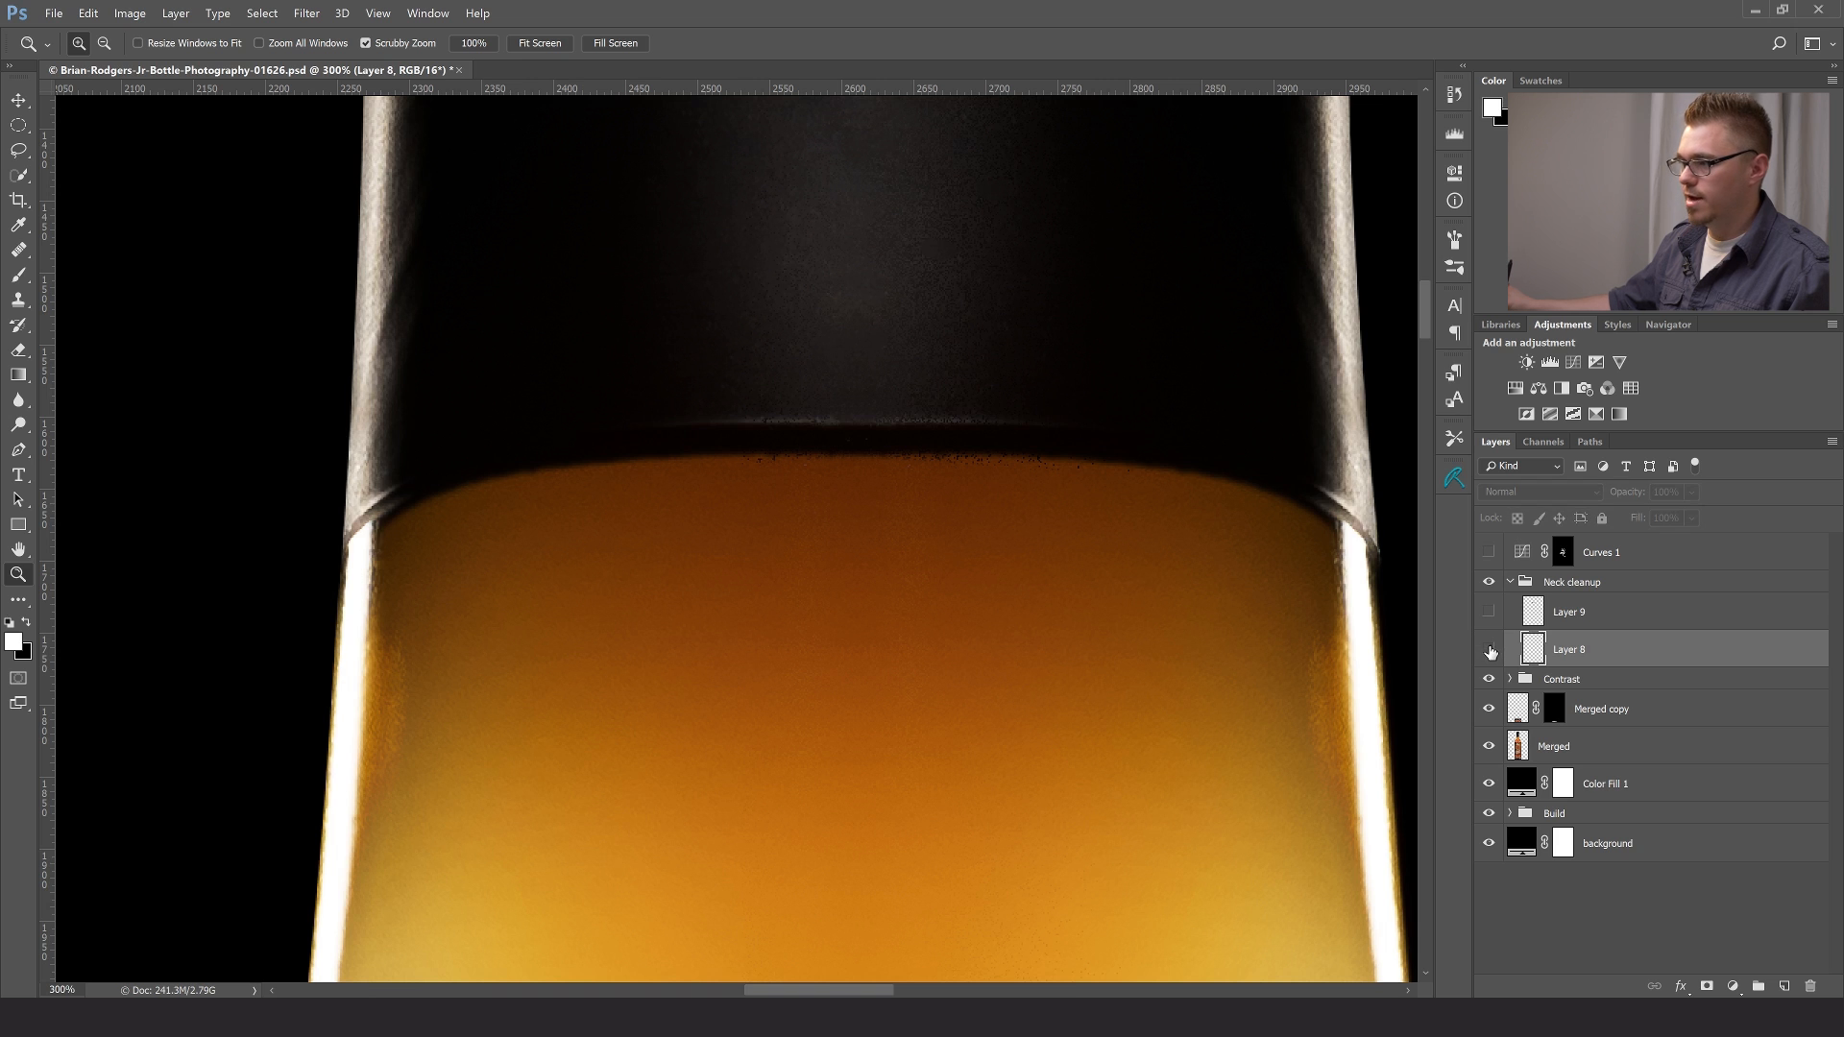
pyautogui.click(1489, 649)
# - Make Layer 9 visible to clean up the liquid's upper edge, and collapse the Neck cleanup group
pyautogui.click(1488, 612)
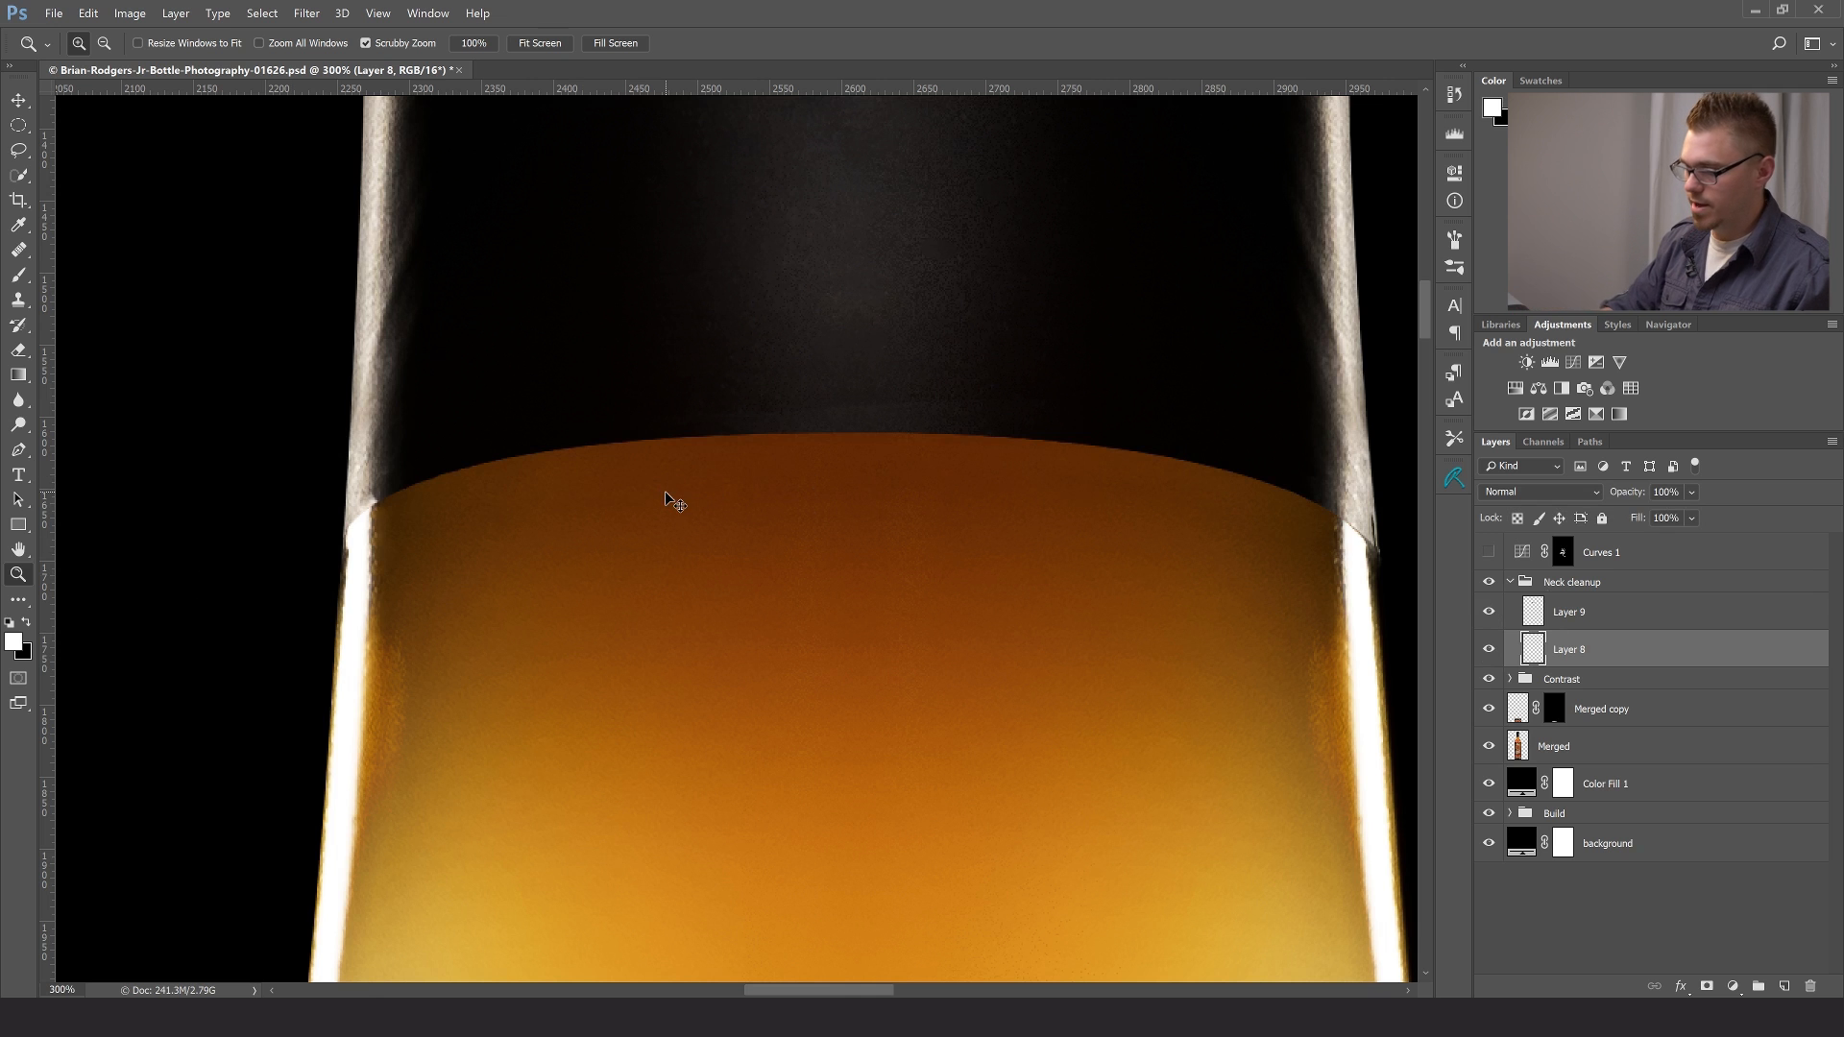
pyautogui.hotkey('ctrl', '0')
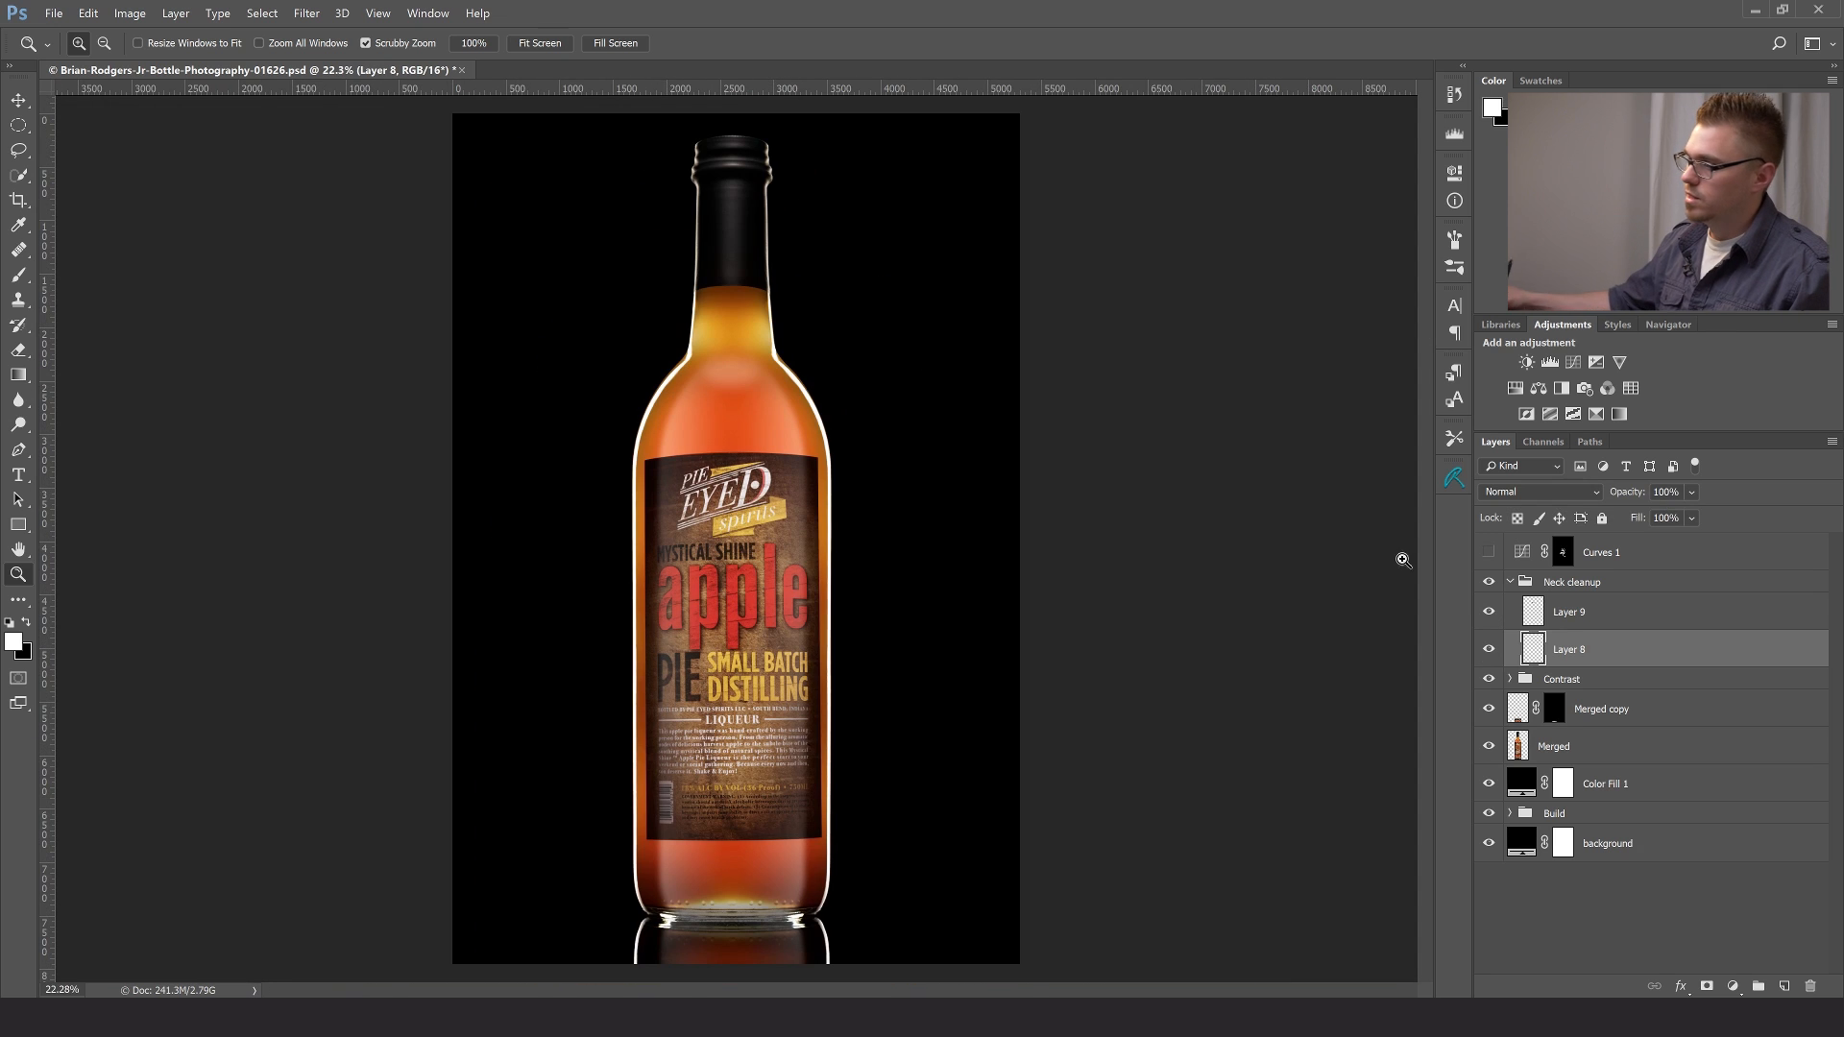
pyautogui.click(1516, 583)
pyautogui.click(1511, 583)
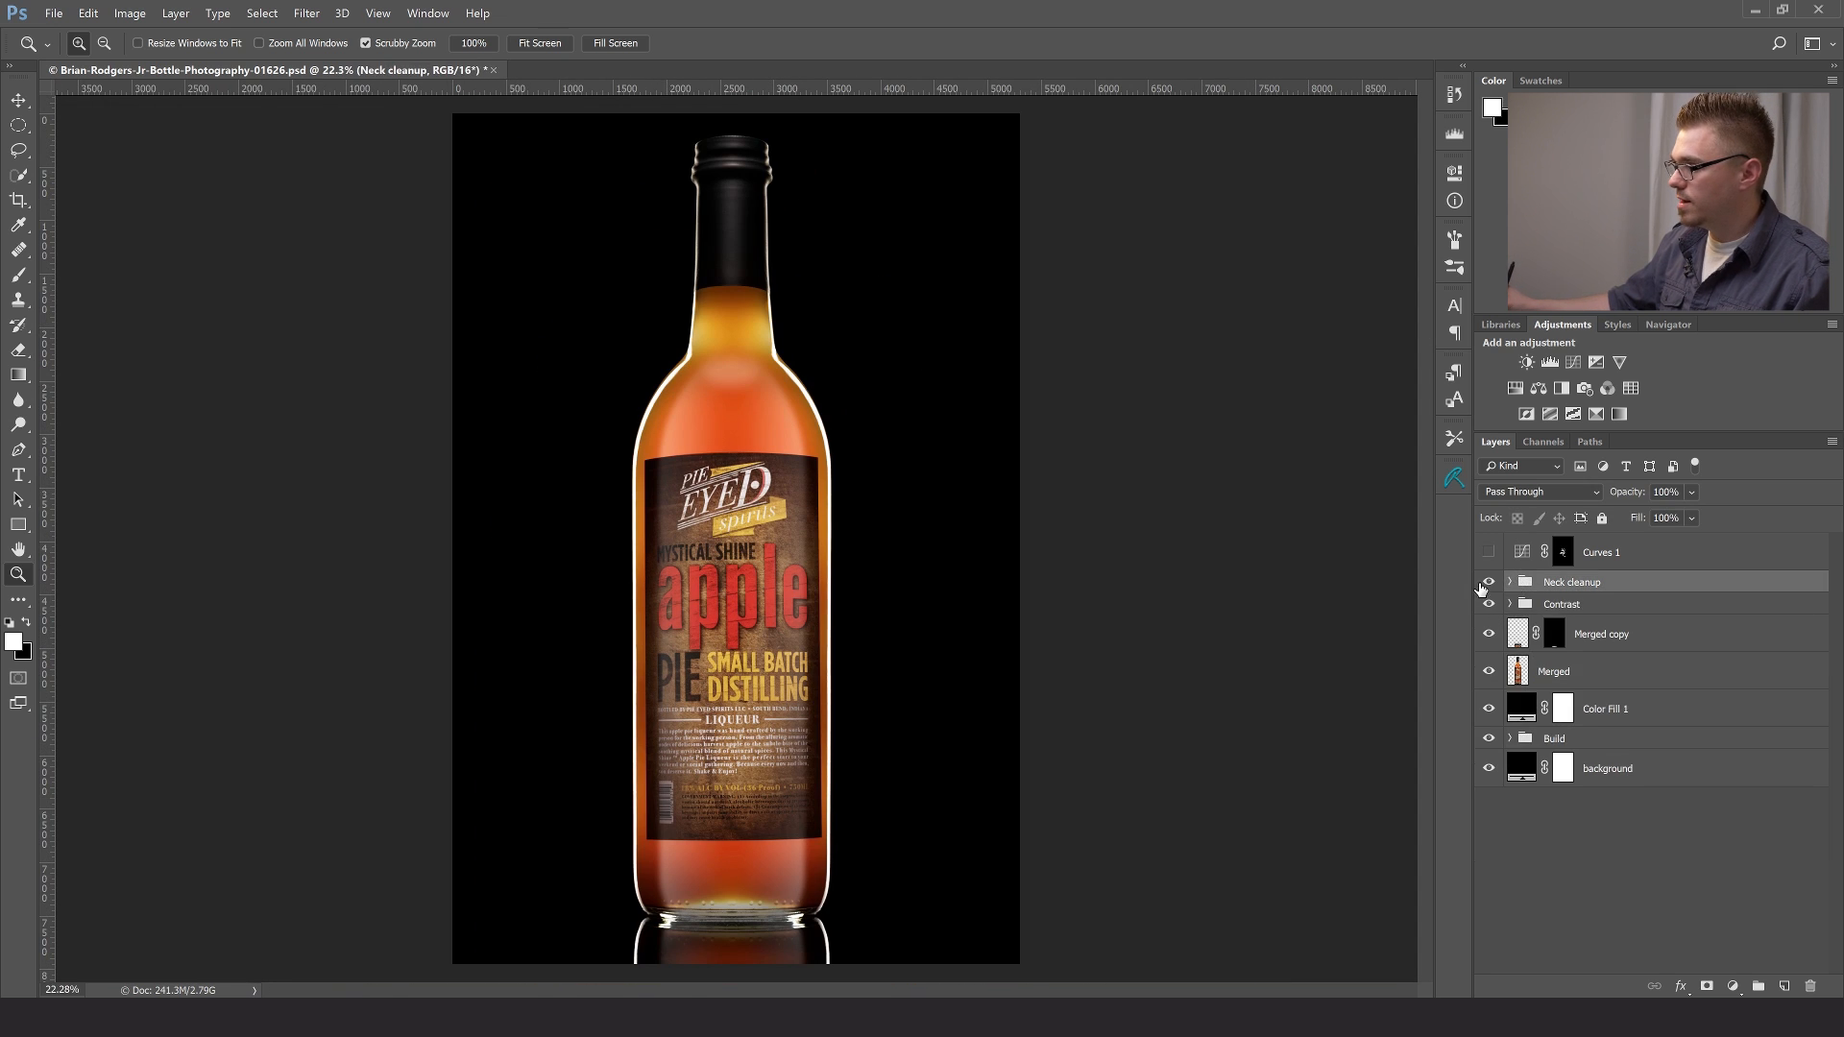